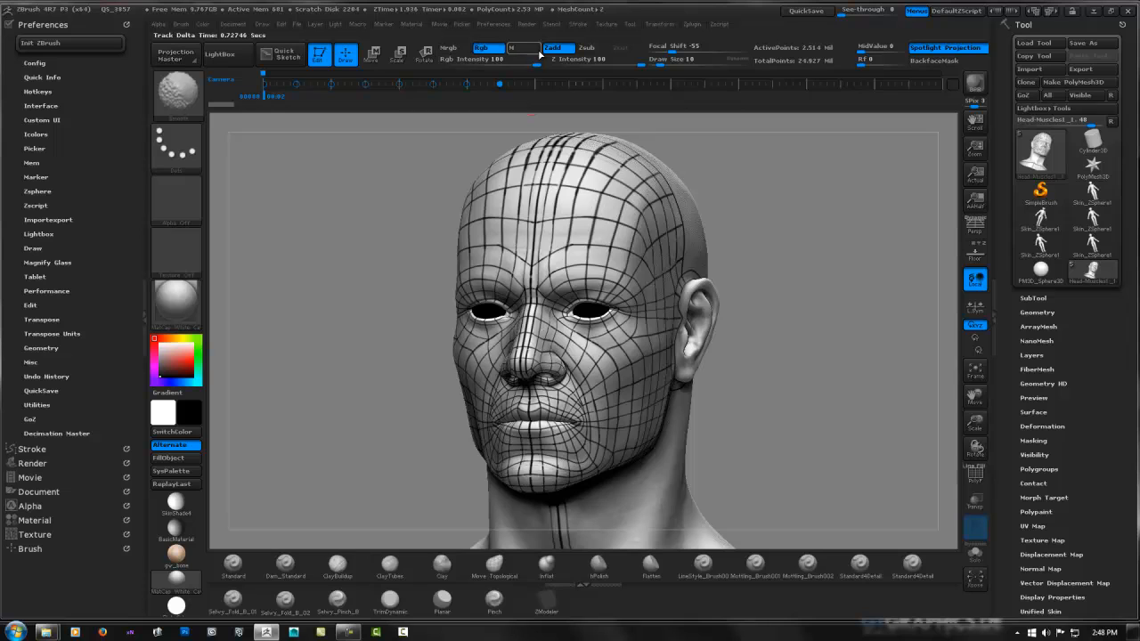
# Step: Examine the head's side profile together with its subdivision levels, layers and subtool list
pyautogui.moveTo(552, 51)
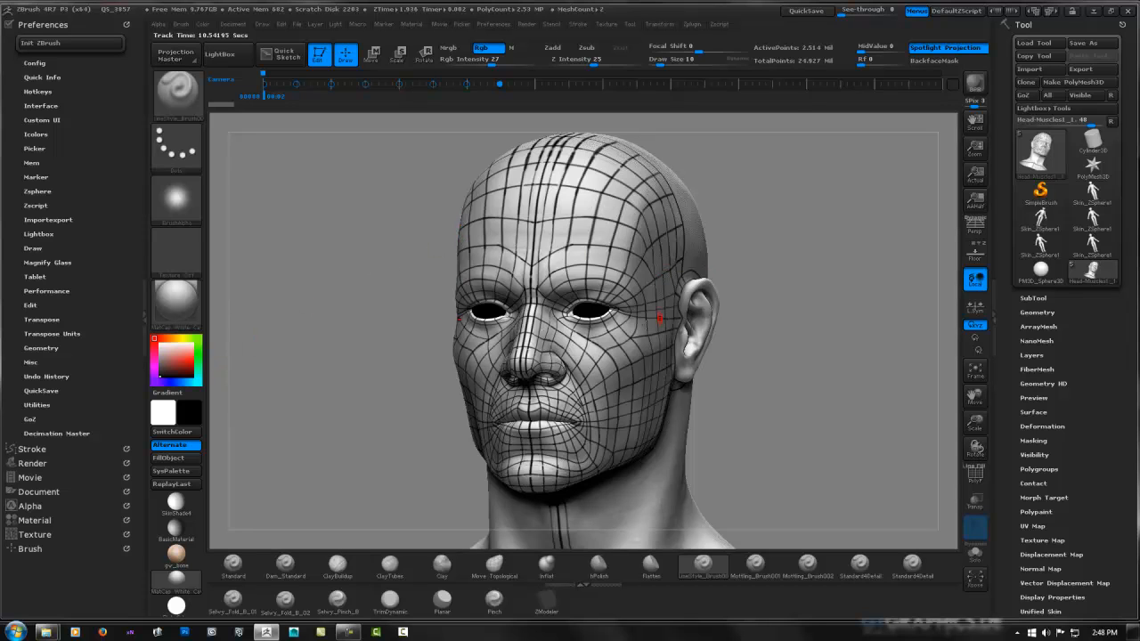
pyautogui.moveTo(782, 319); pyautogui.dragTo(811, 302)
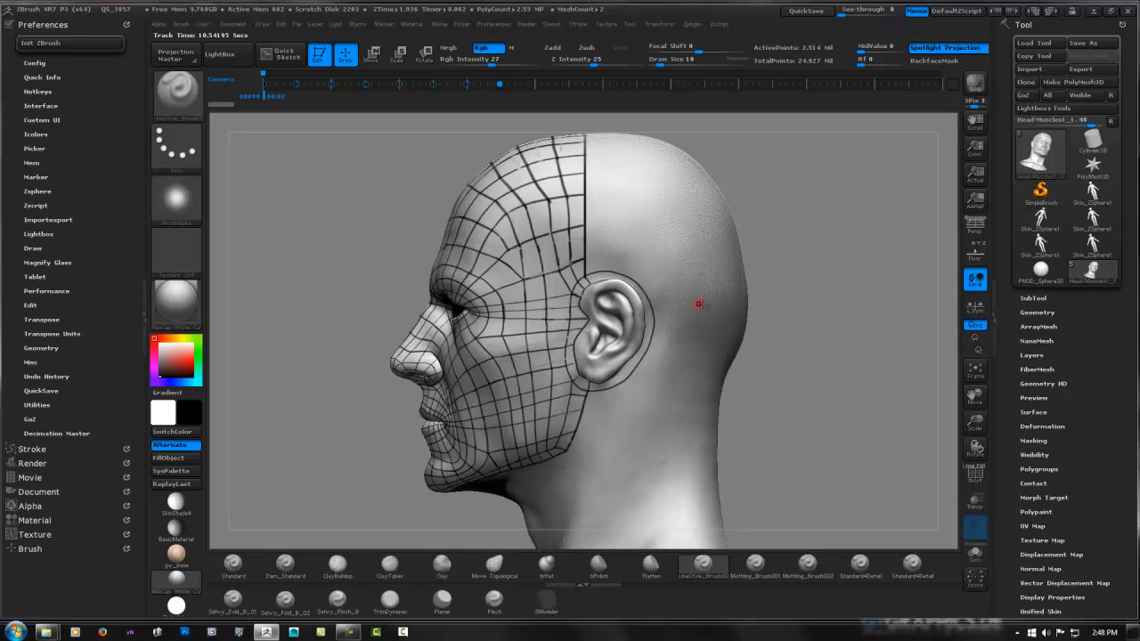
pyautogui.keyDown('ctrl'); pyautogui.moveTo(700, 303); pyautogui.dragTo(648, 322, button='right'); pyautogui.keyUp('ctrl')
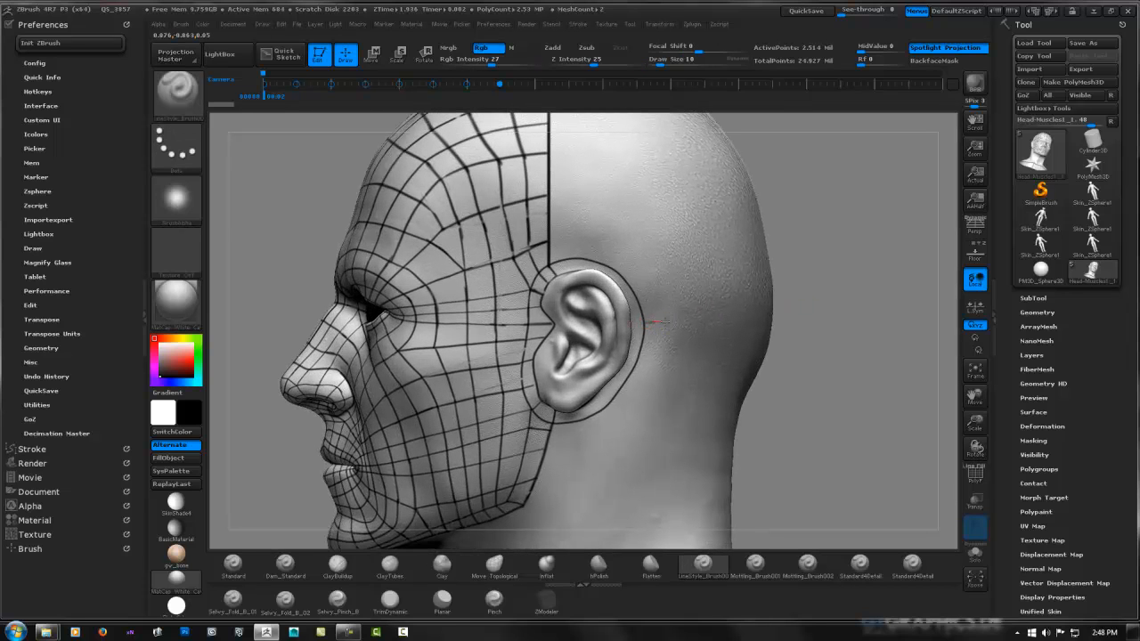
pyautogui.press('ctrl')
pyautogui.press('ctrl')
pyautogui.click(1048, 310)
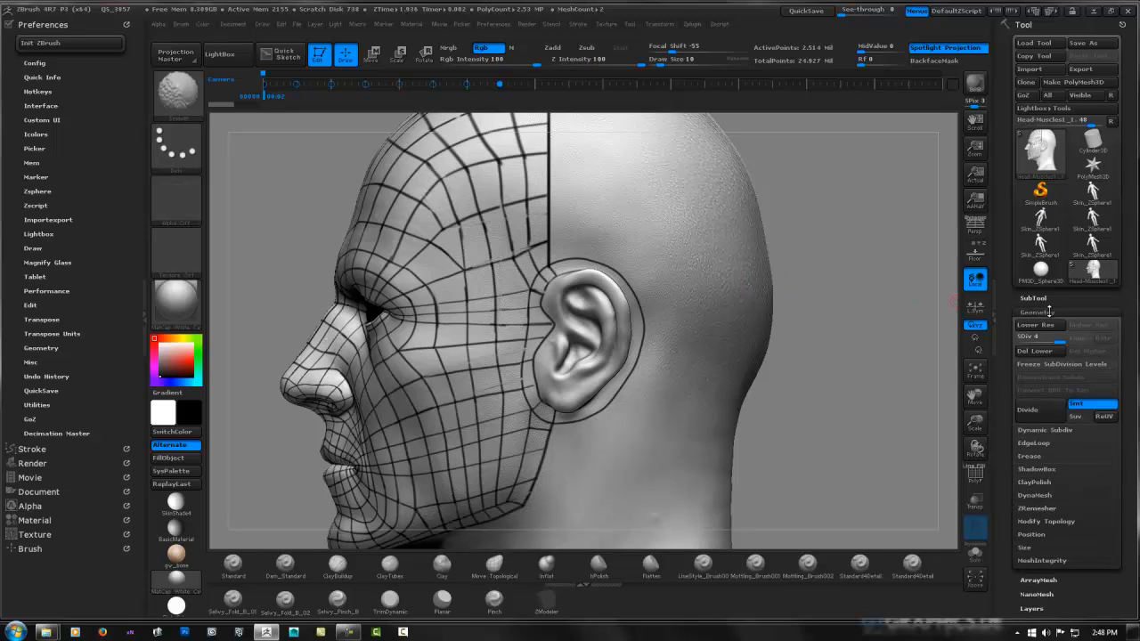
pyautogui.click(1049, 312)
pyautogui.click(1041, 355)
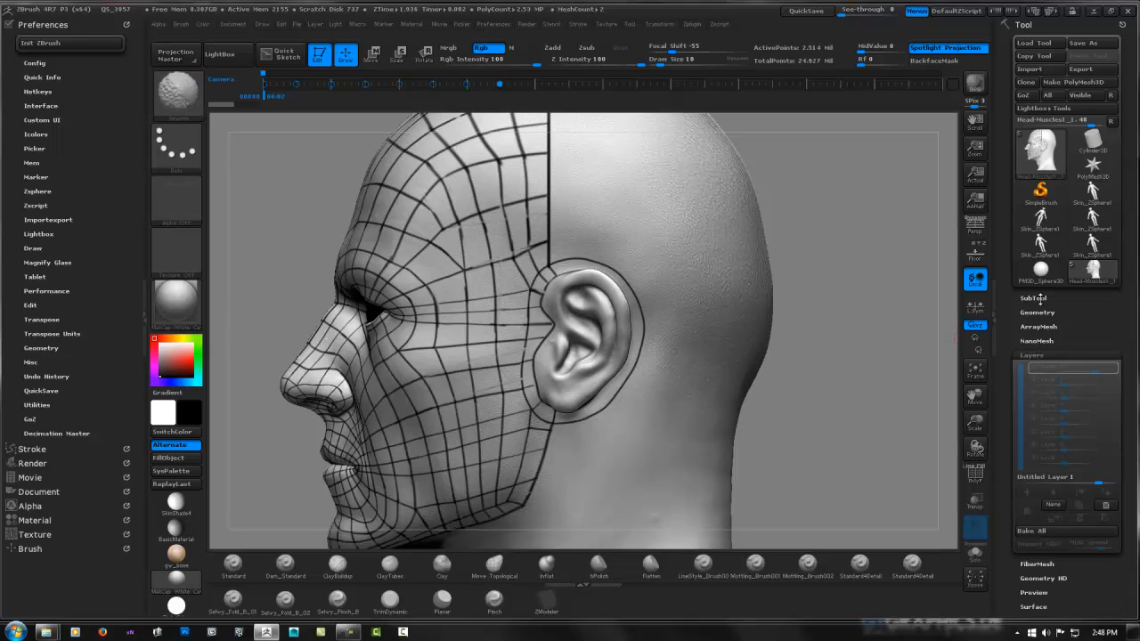
pyautogui.click(1033, 298)
pyautogui.moveTo(1037, 240)
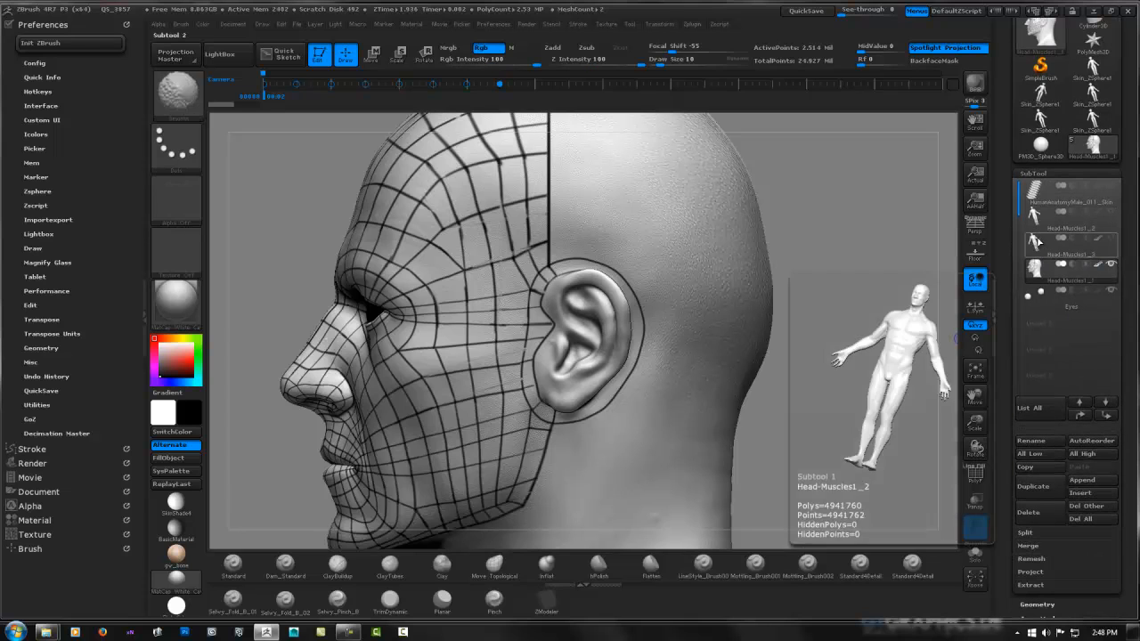
pyautogui.click(1036, 173)
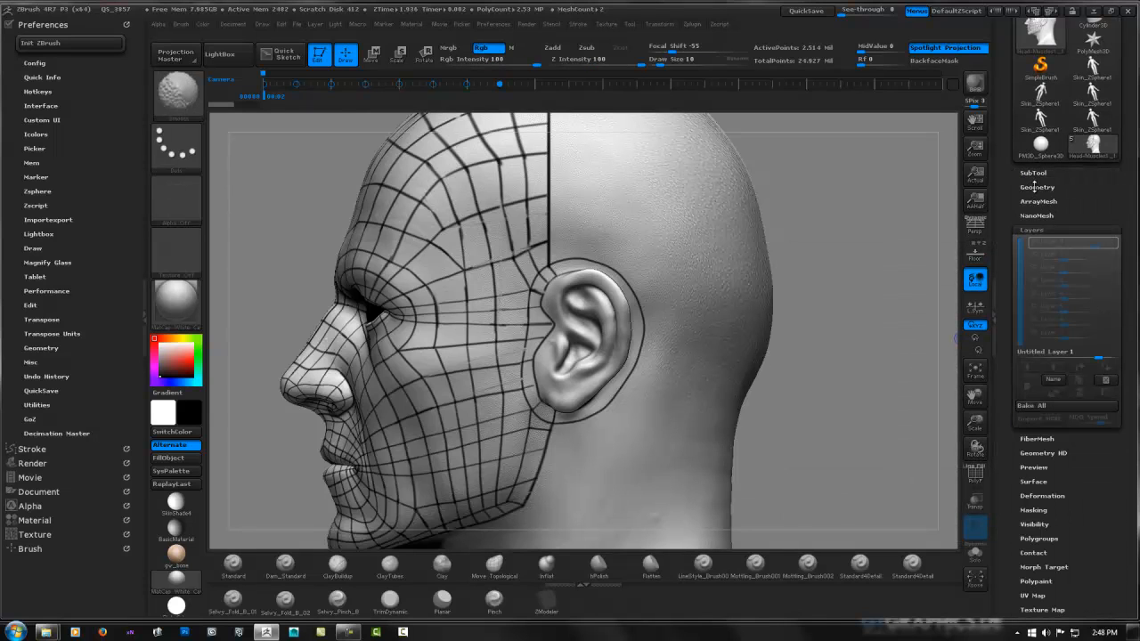
# Step: Set the painting Rgb Intensity to 100 for the line brush
pyautogui.keyDown('ctrl'); pyautogui.moveTo(799, 250); pyautogui.dragTo(763, 258, button='right'); pyautogui.keyUp('ctrl')
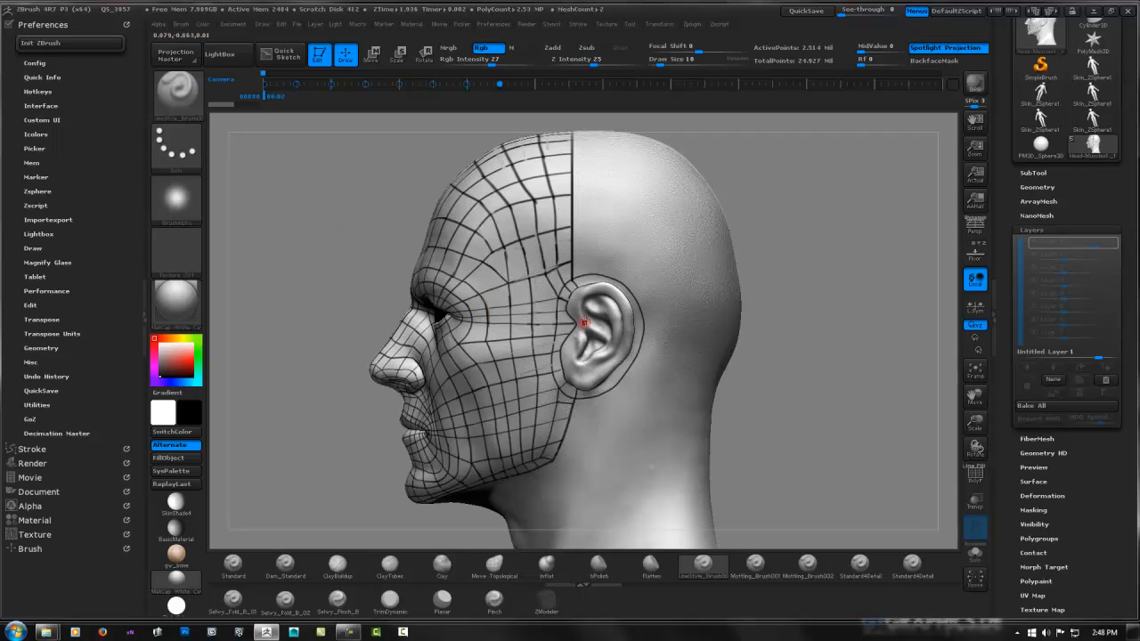
pyautogui.moveTo(492, 64); pyautogui.dragTo(540, 62)
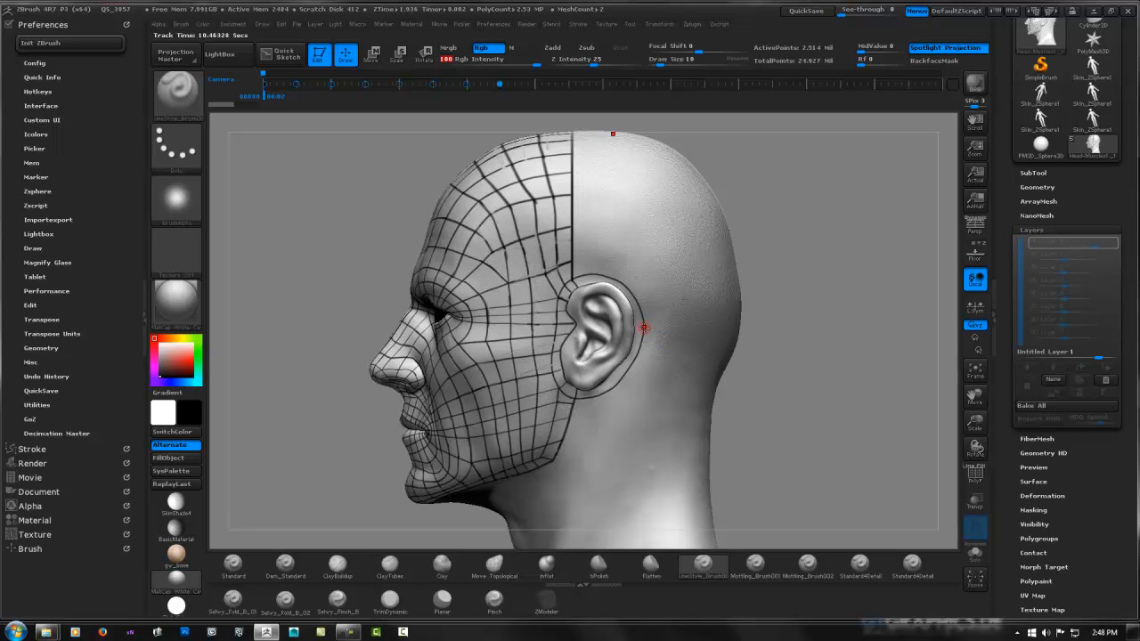
pyautogui.moveTo(644, 329); pyautogui.dragTo(710, 325)
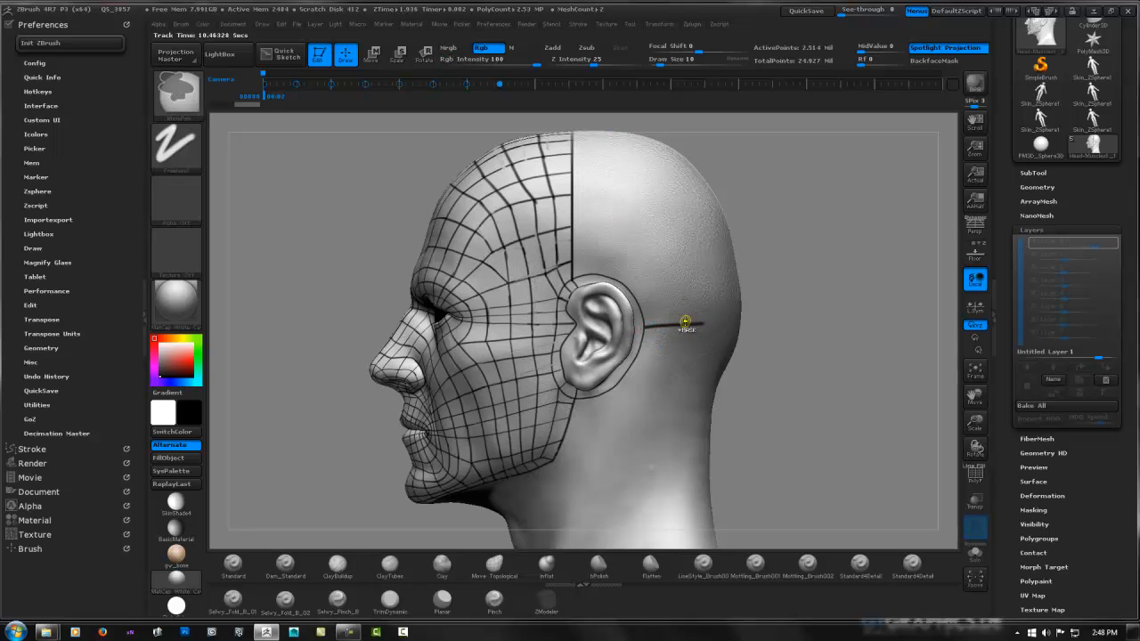
pyautogui.hotkey('ctrl', 'z')
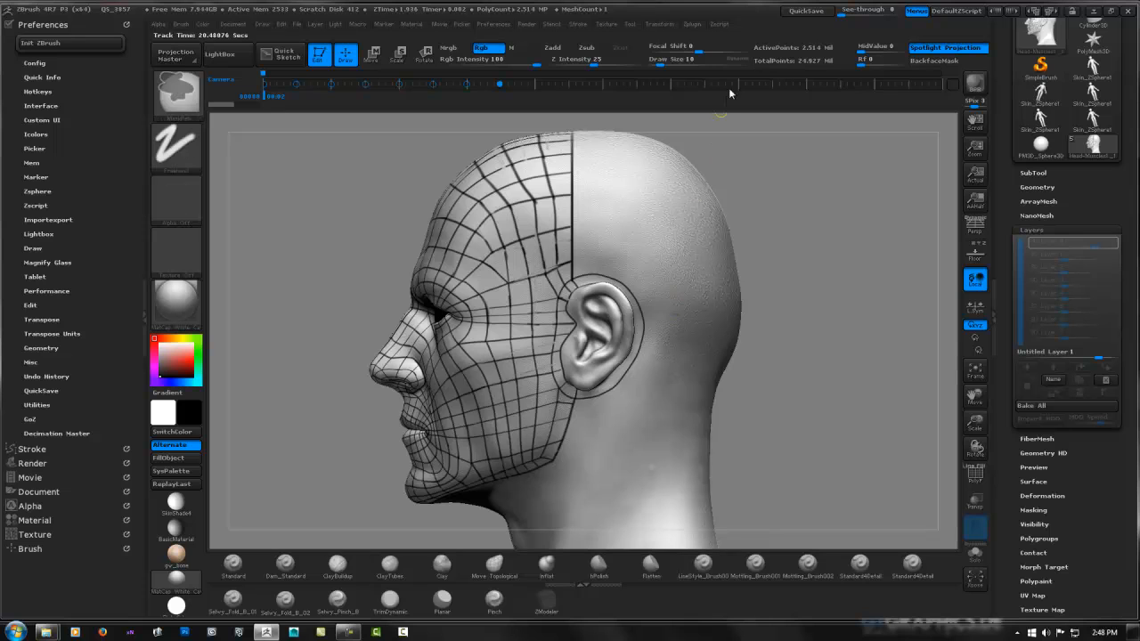
pyautogui.moveTo(646, 290)
pyautogui.keyDown('ctrl'); pyautogui.mouseDown(button='right')
pyautogui.moveTo(754, 303)
pyautogui.moveTo(654, 349)
pyautogui.mouseUp(button='right'); pyautogui.keyUp('ctrl')
pyautogui.moveTo(635, 356); pyautogui.dragTo(751, 338)
pyautogui.hotkey('ctrl', 'z')
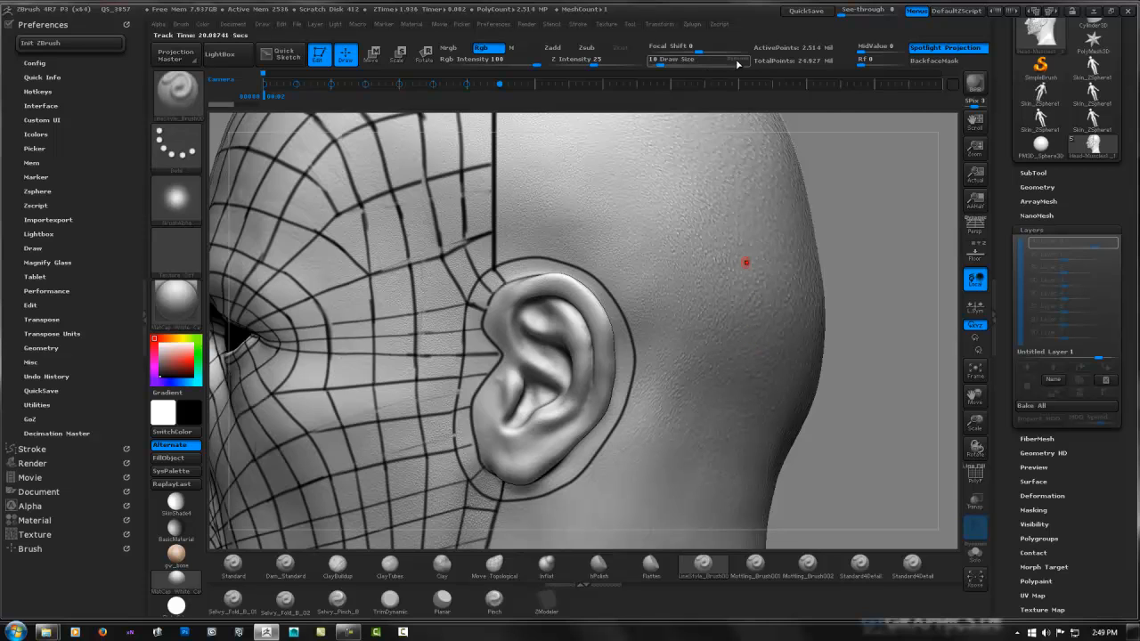
pyautogui.press('ctrl')
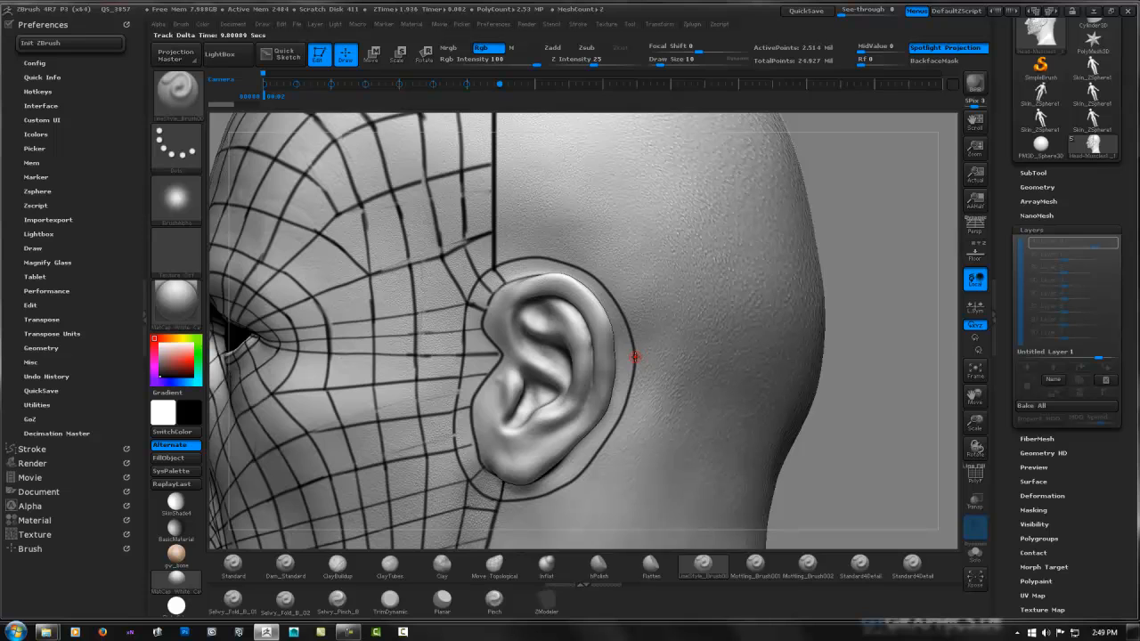
# Step: Paint a near-horizontal topology line from the loop behind the ear to the centre line at the back of the head
pyautogui.moveTo(635, 356); pyautogui.dragTo(719, 352)
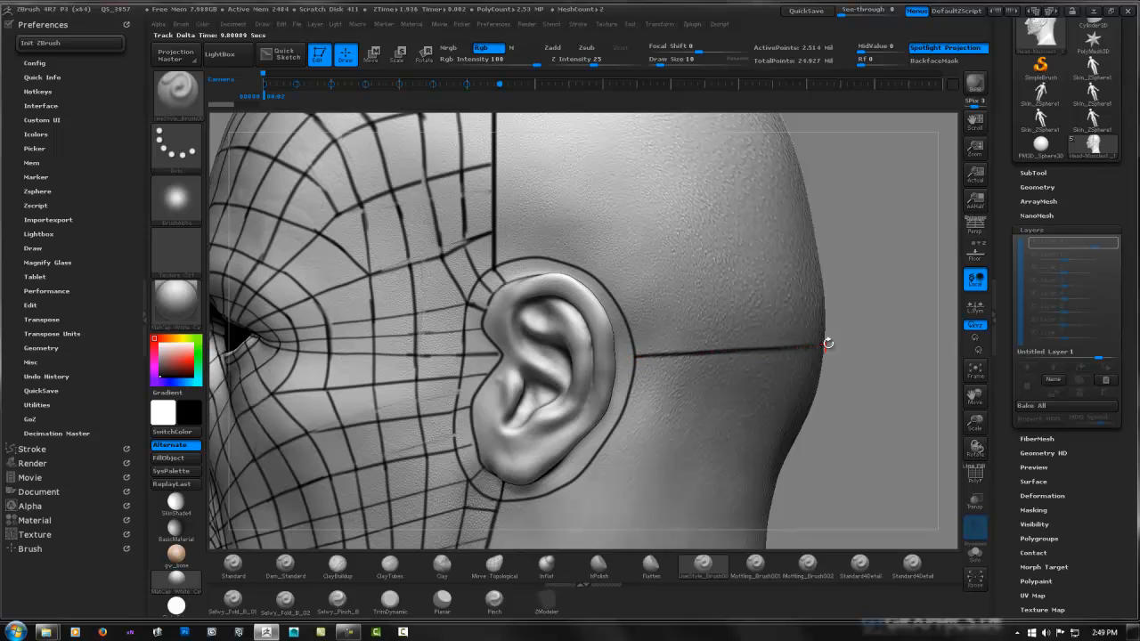
pyautogui.keyDown('ctrl'); pyautogui.moveTo(828, 343); pyautogui.dragTo(593, 376, button='right'); pyautogui.keyUp('ctrl')
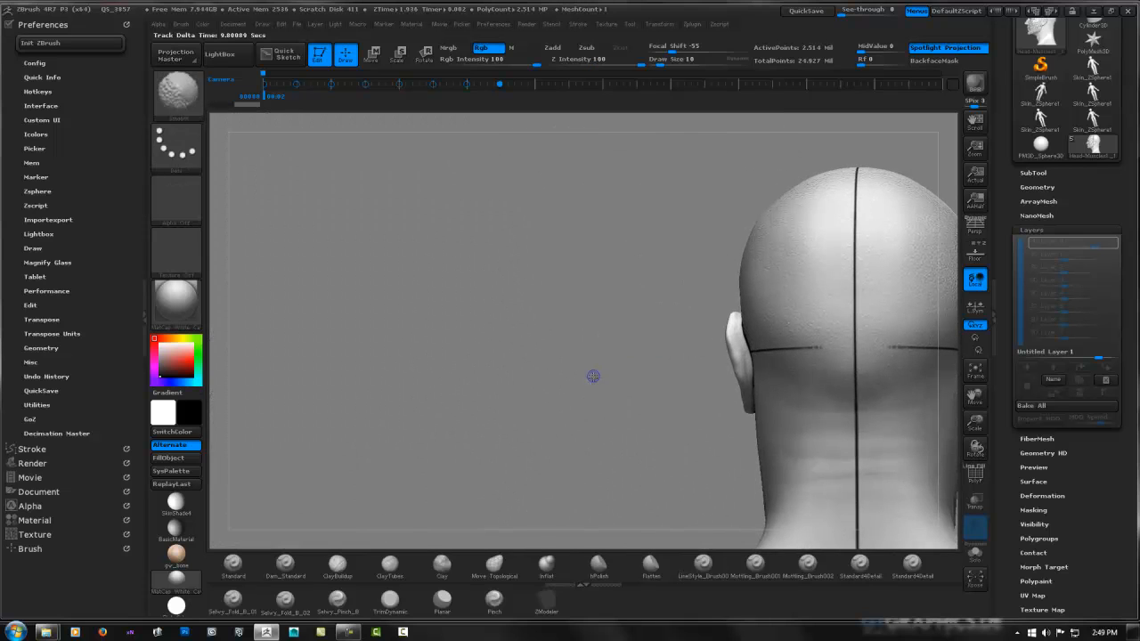
pyautogui.moveTo(760, 351)
pyautogui.keyDown('alt'); pyautogui.mouseDown(button='right')
pyautogui.moveTo(573, 358)
pyautogui.moveTo(654, 358)
pyautogui.mouseUp(button='right'); pyautogui.keyUp('alt')
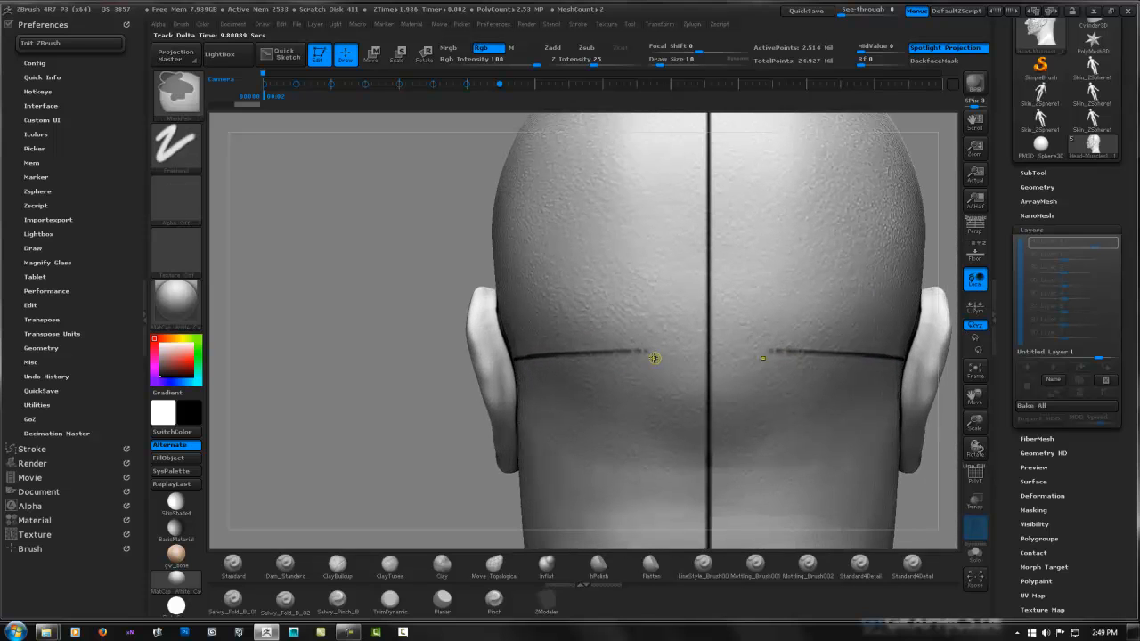
pyautogui.moveTo(585, 355); pyautogui.dragTo(732, 350)
pyautogui.moveTo(776, 344)
pyautogui.keyDown('ctrl'); pyautogui.mouseDown(button='right')
pyautogui.moveTo(687, 339)
pyautogui.moveTo(730, 336)
pyautogui.moveTo(788, 358)
pyautogui.moveTo(728, 322)
pyautogui.mouseUp(button='right'); pyautogui.keyUp('ctrl')
pyautogui.keyDown('ctrl'); pyautogui.moveTo(650, 339); pyautogui.dragTo(719, 347, button='right'); pyautogui.keyUp('ctrl')
pyautogui.moveTo(584, 335); pyautogui.dragTo(622, 336)
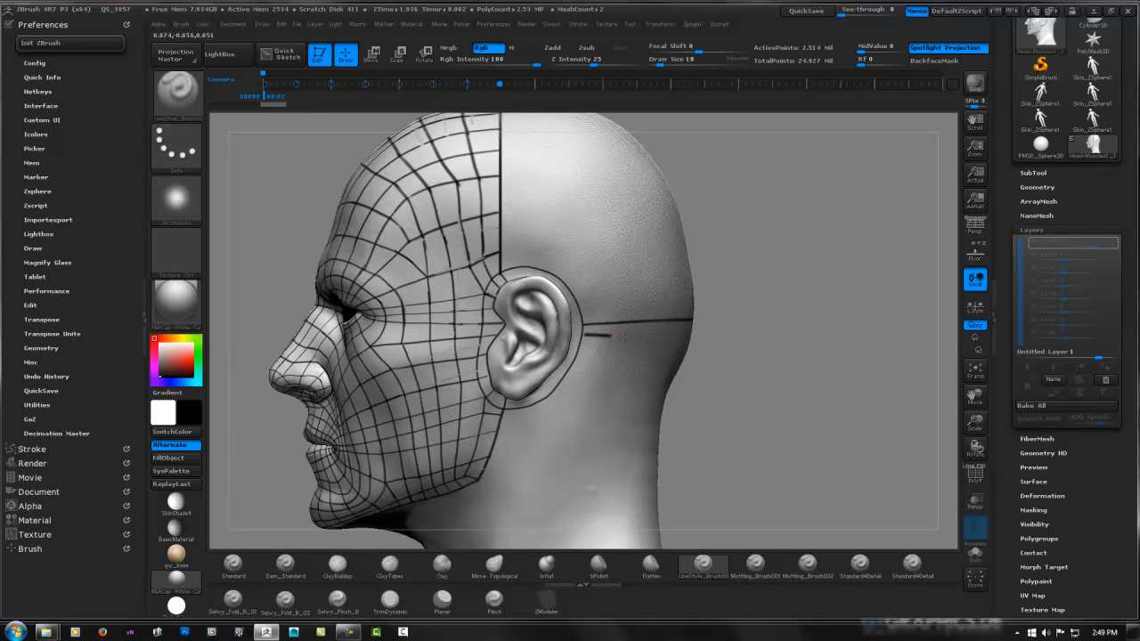
pyautogui.hotkey('ctrl', 'z')
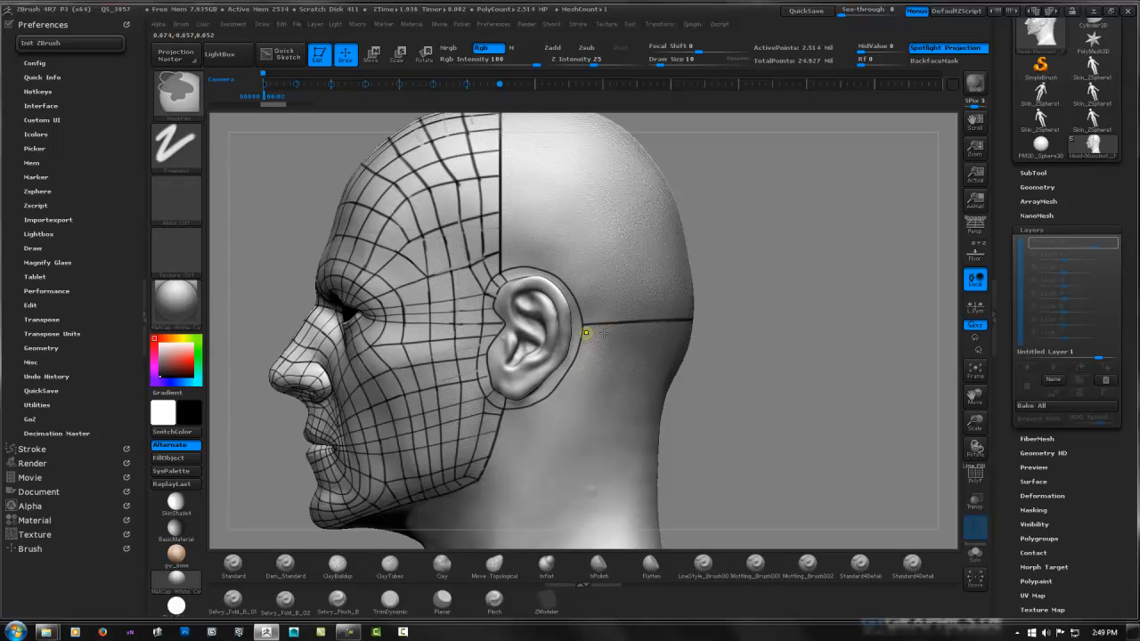
pyautogui.keyDown('ctrl'); pyautogui.moveTo(589, 334); pyautogui.dragTo(585, 341, button='right'); pyautogui.keyUp('ctrl')
pyautogui.moveTo(623, 341); pyautogui.dragTo(707, 349)
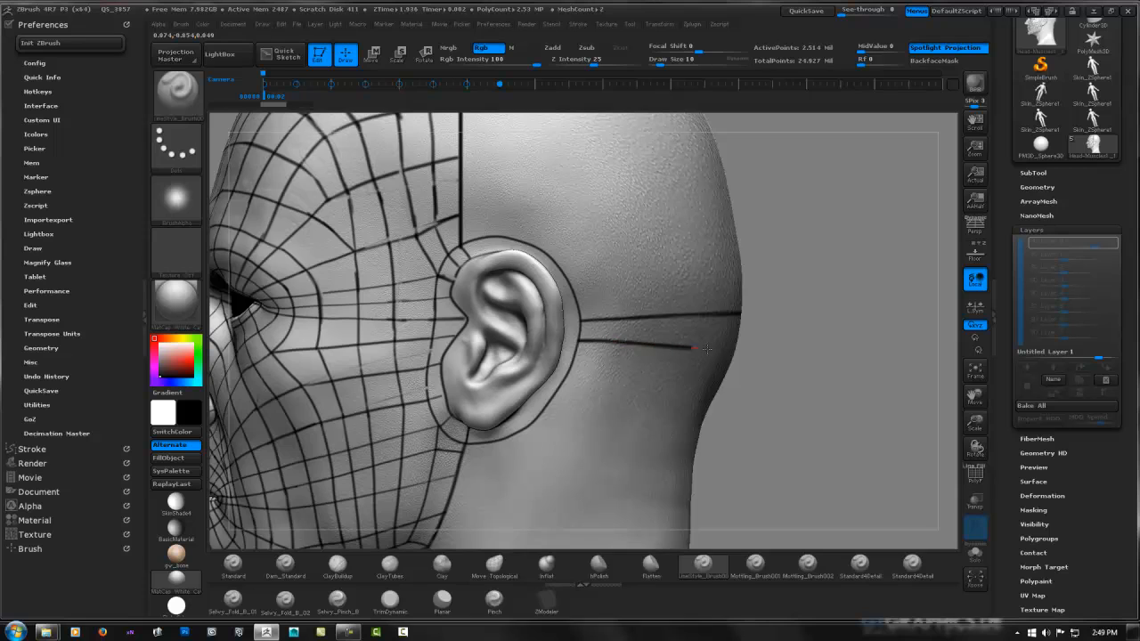
pyautogui.press('shift')
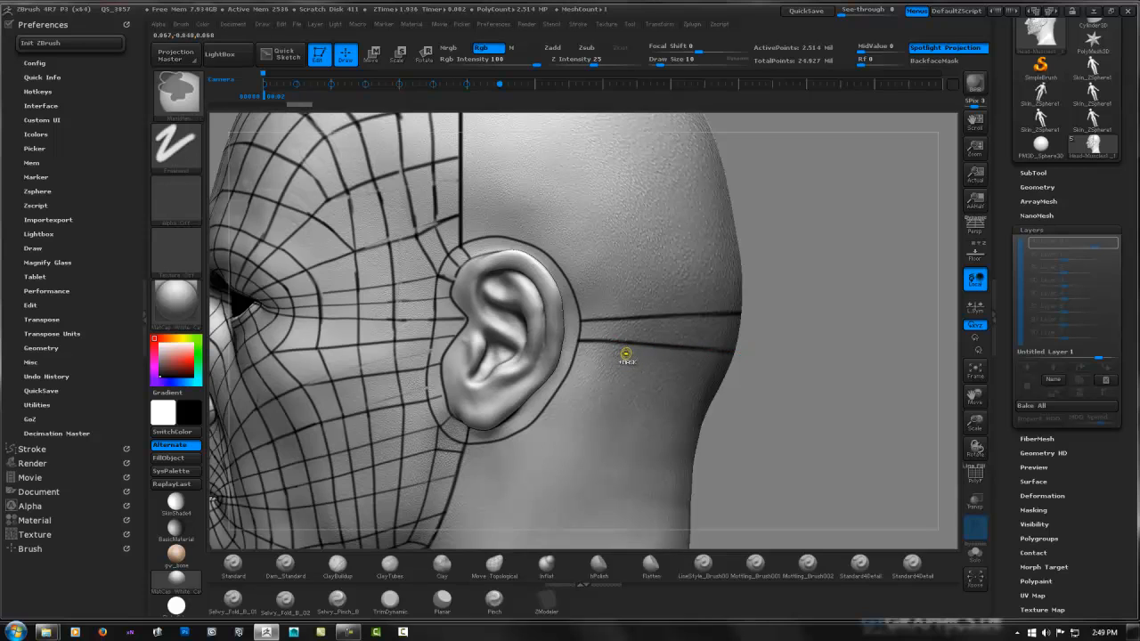
pyautogui.moveTo(576, 354); pyautogui.dragTo(641, 367)
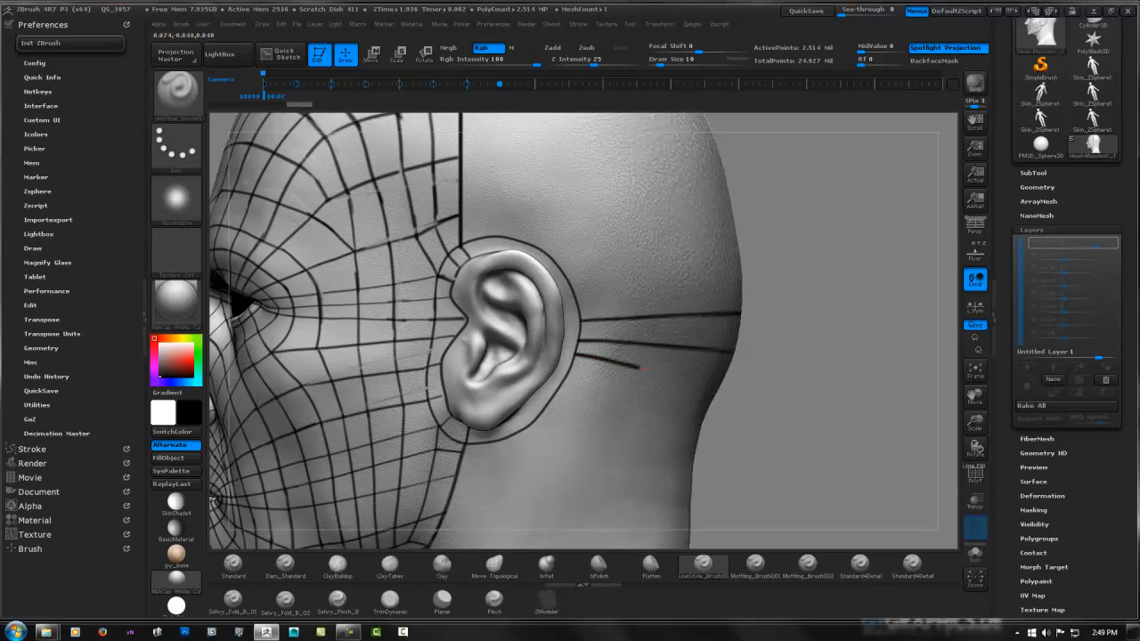
pyautogui.moveTo(727, 390); pyautogui.dragTo(729, 388)
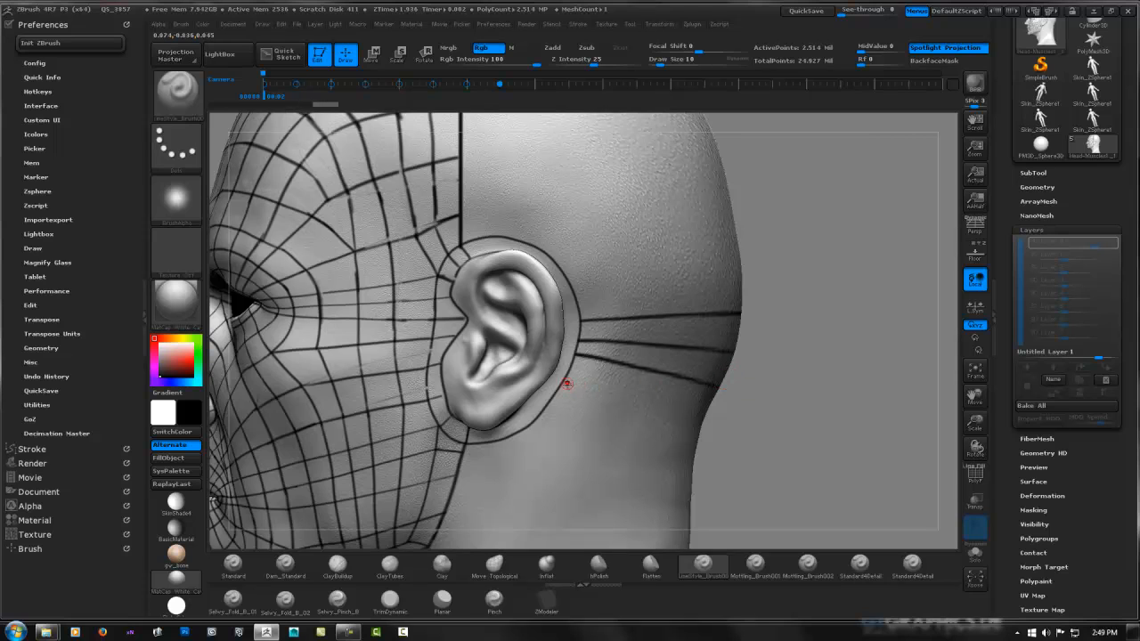
pyautogui.moveTo(567, 375); pyautogui.dragTo(738, 412)
pyautogui.press('ctrl')
pyautogui.hotkey('ctrl', 'z')
pyautogui.hotkey('ctrl', 'z')
pyautogui.hotkey('ctrl', 'z')
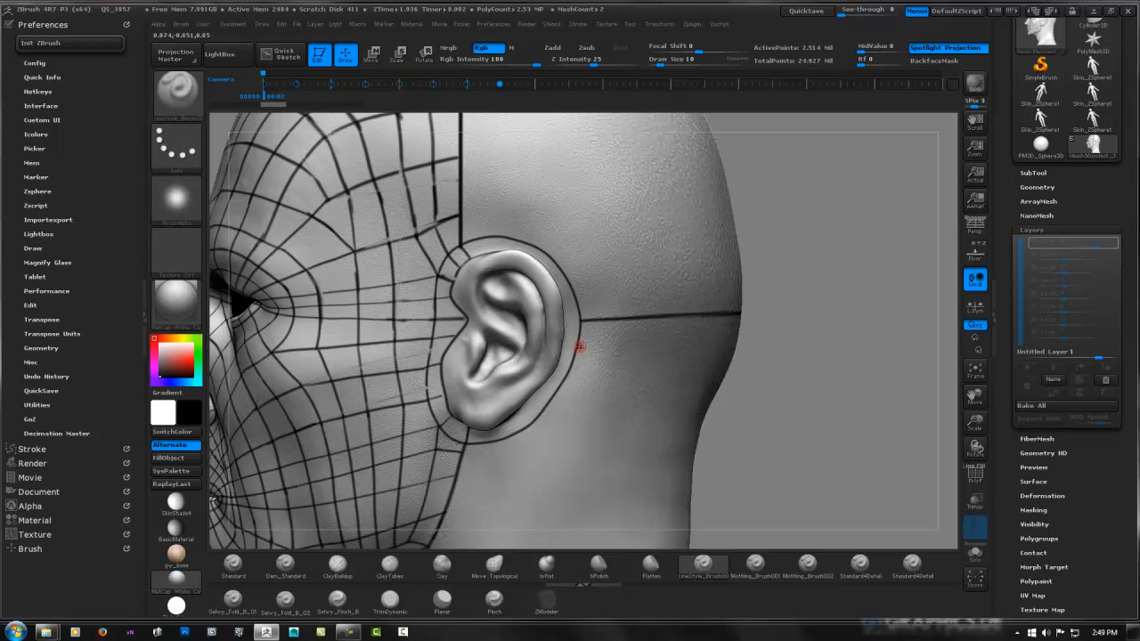
pyautogui.moveTo(580, 347); pyautogui.dragTo(732, 358)
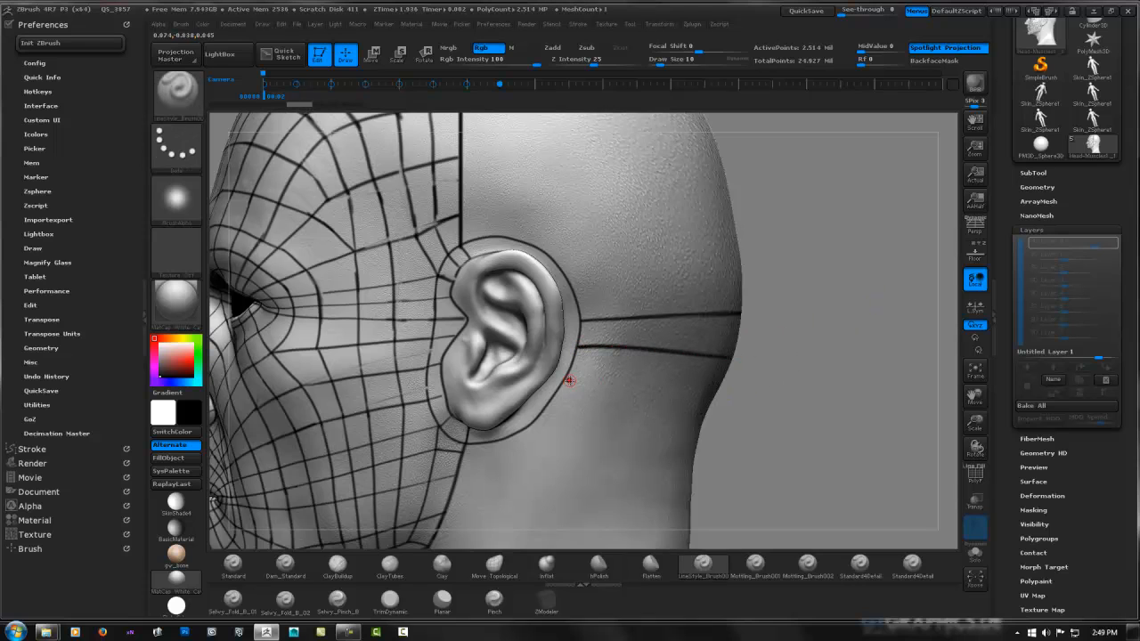
pyautogui.moveTo(588, 381)
pyautogui.mouseDown()
pyautogui.moveTo(686, 395)
pyautogui.moveTo(729, 388)
pyautogui.mouseUp()
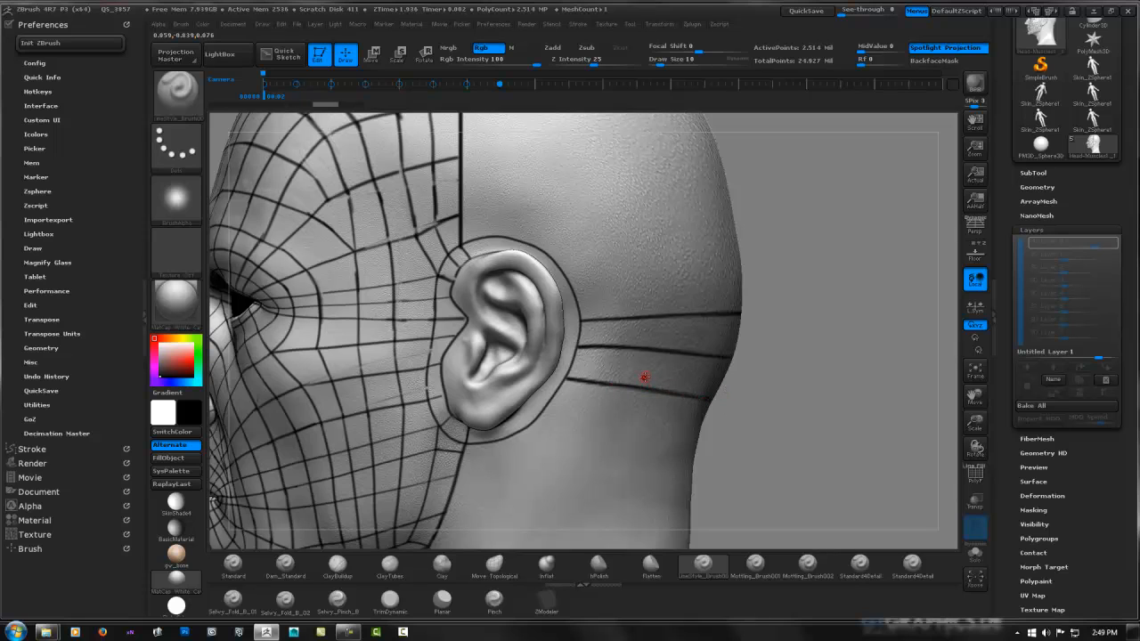
pyautogui.hotkey('ctrl', 'z')
pyautogui.hotkey('ctrl', 'z')
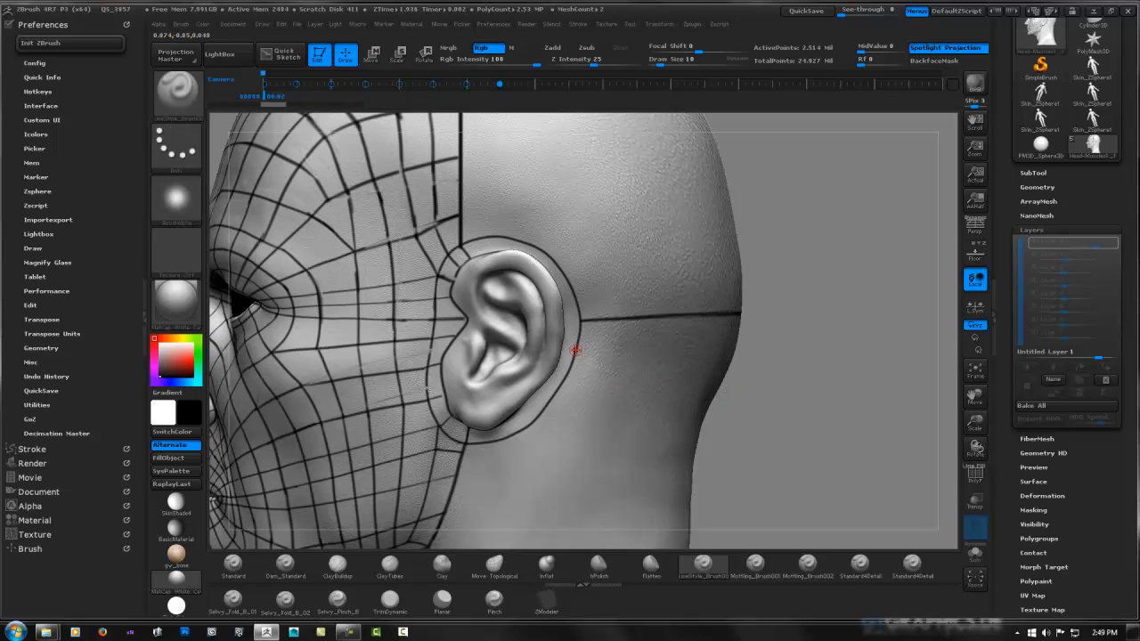
# Step: Paint three evenly spaced, slightly descending topology lines below the first one, from the ear loop to the back of the neck
pyautogui.moveTo(575, 350); pyautogui.dragTo(741, 372)
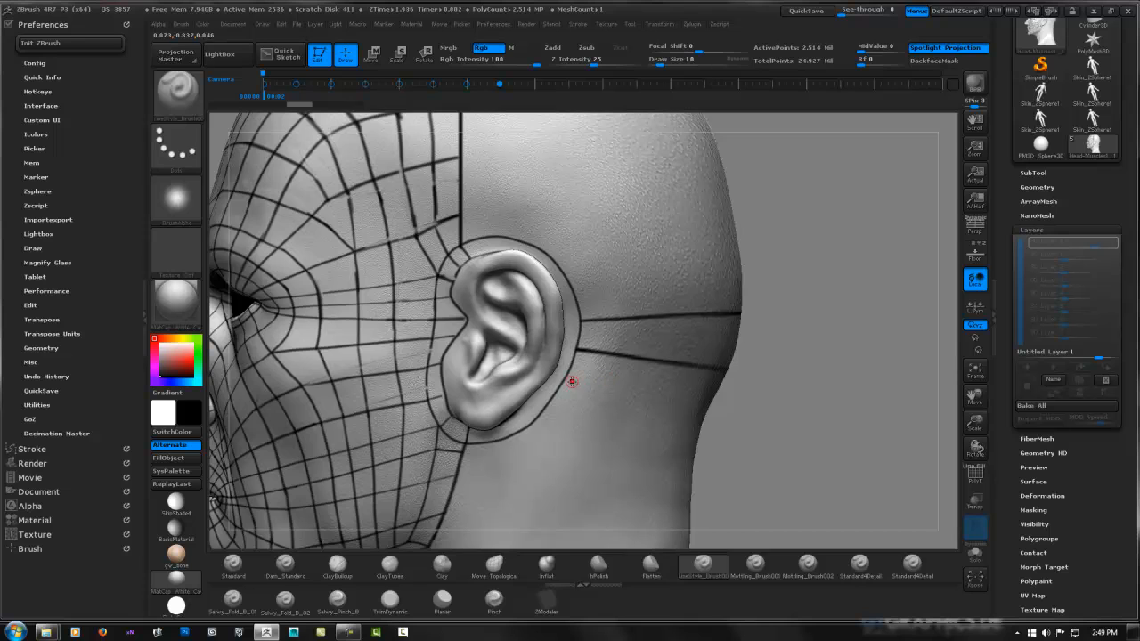
pyautogui.moveTo(564, 379); pyautogui.dragTo(636, 389)
pyautogui.moveTo(729, 408); pyautogui.dragTo(727, 406)
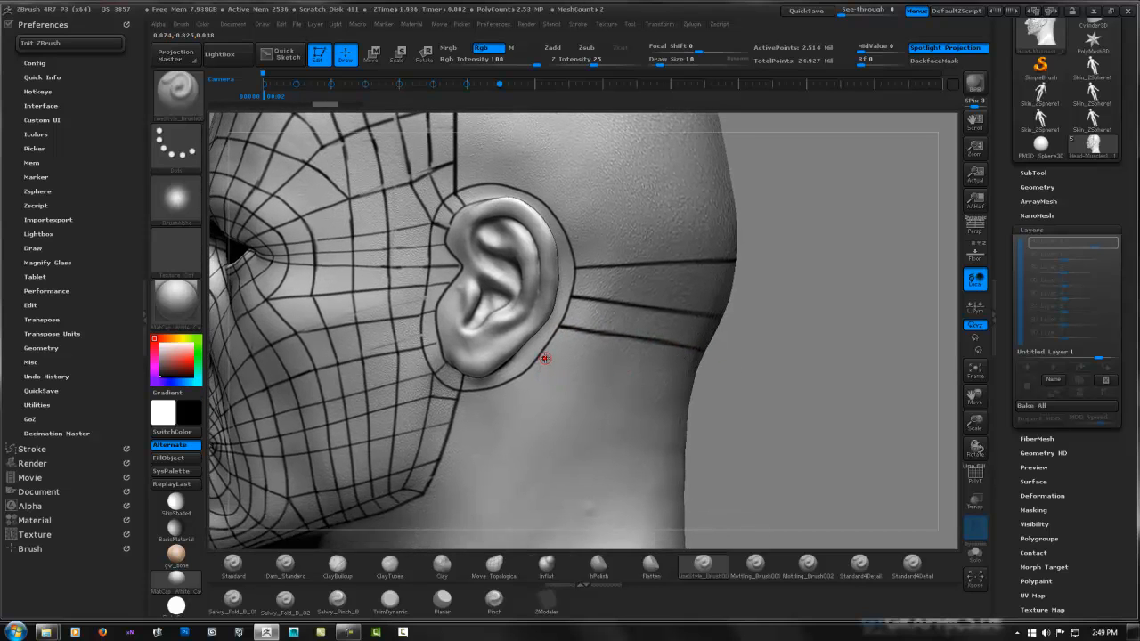
pyautogui.moveTo(568, 358); pyautogui.dragTo(656, 370)
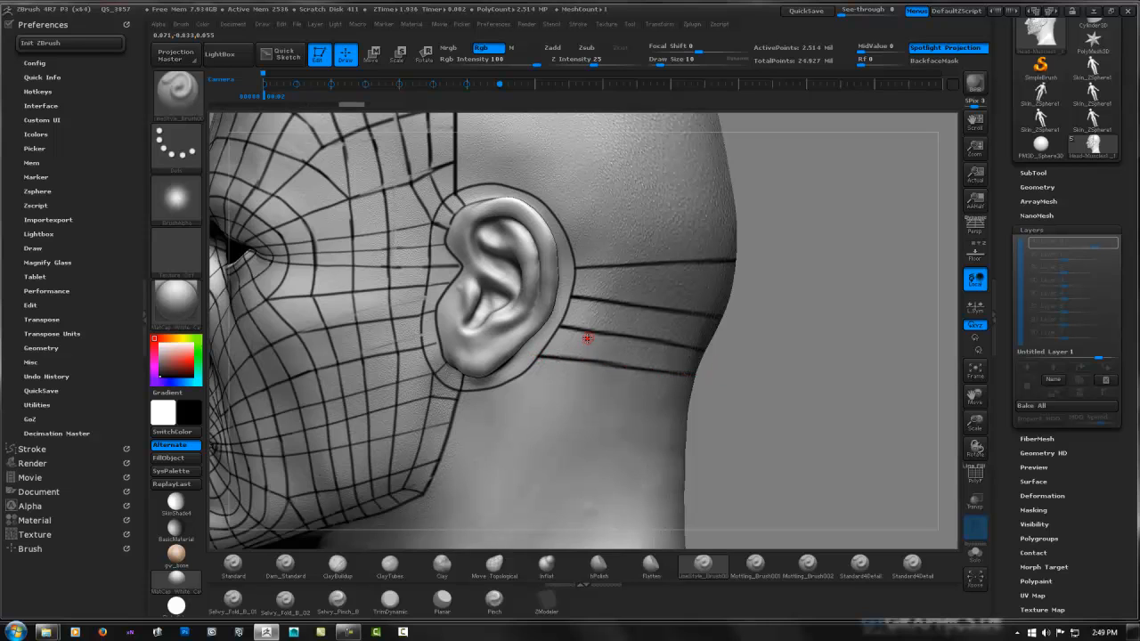
# Step: Paint a symmetrical topology line across the rear crown of the head, perpendicular to the centre line
pyautogui.keyDown('alt'); pyautogui.moveTo(573, 231); pyautogui.dragTo(557, 335, button='right'); pyautogui.keyUp('alt')
pyautogui.moveTo(707, 257); pyautogui.dragTo(721, 265, button='right')
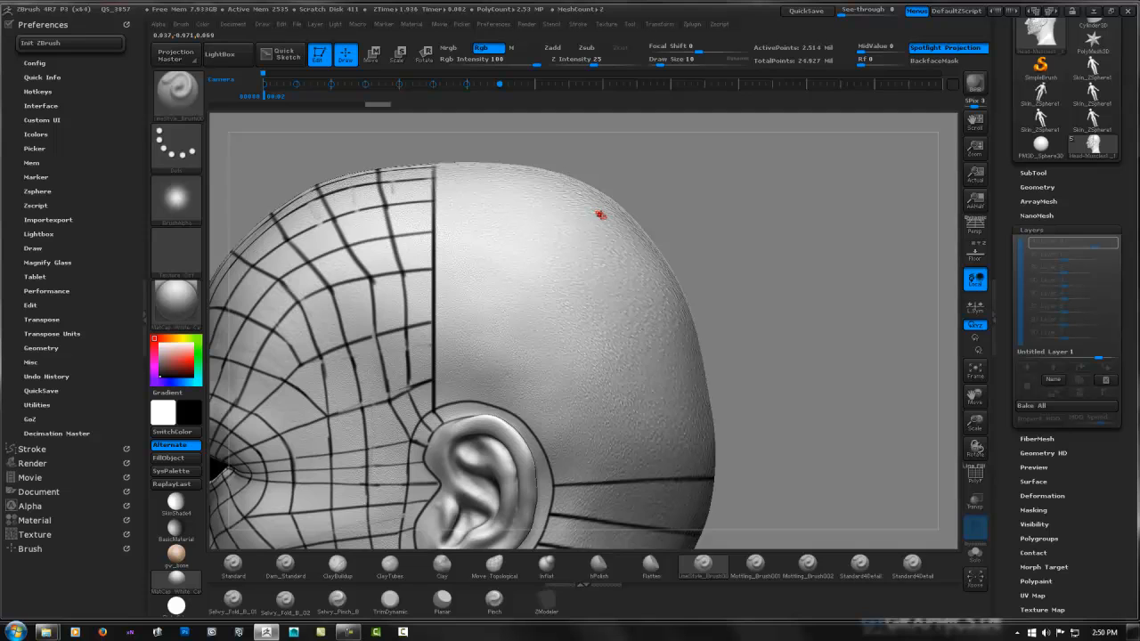
pyautogui.moveTo(601, 216); pyautogui.dragTo(610, 202)
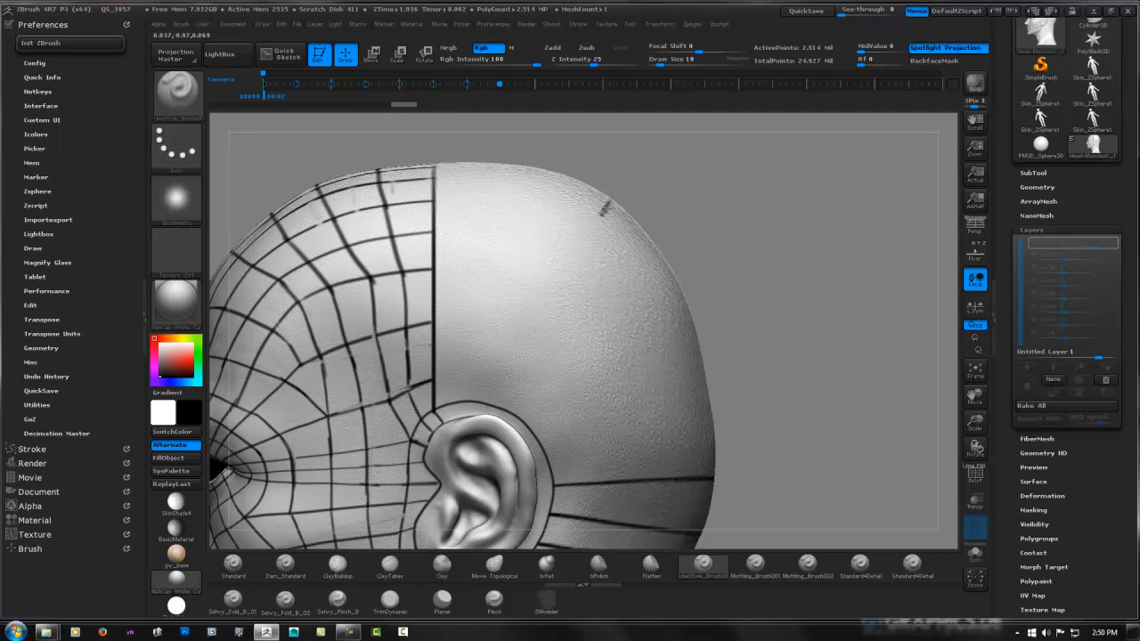
pyautogui.moveTo(622, 184); pyautogui.dragTo(804, 198, button='right')
pyautogui.moveTo(858, 247); pyautogui.dragTo(548, 252, button='right')
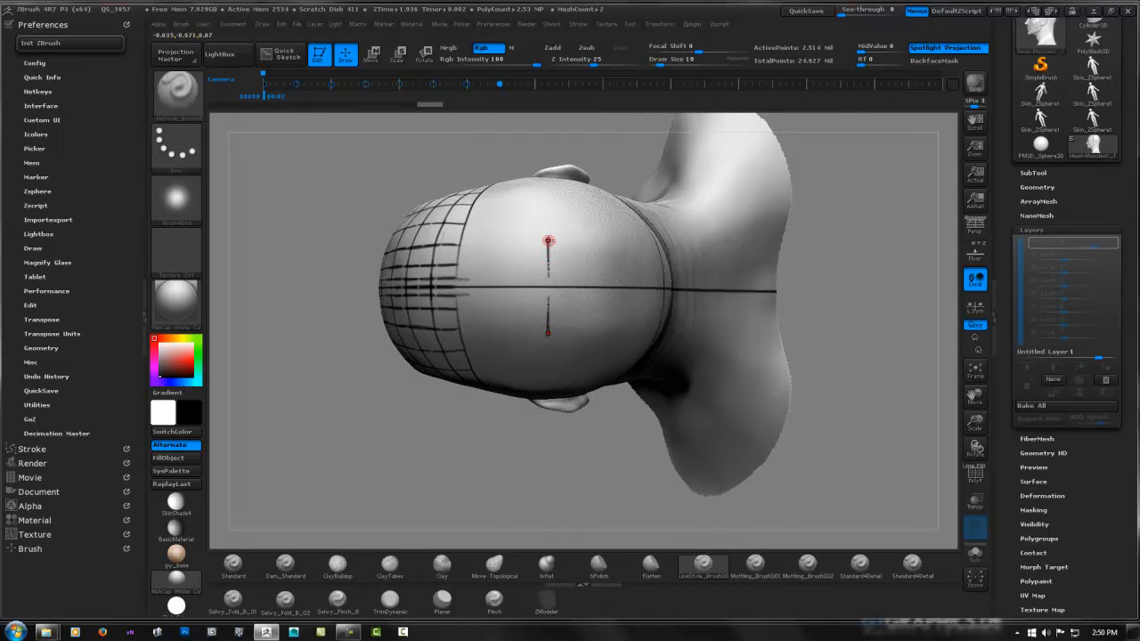
pyautogui.moveTo(547, 300); pyautogui.dragTo(507, 261, button='right')
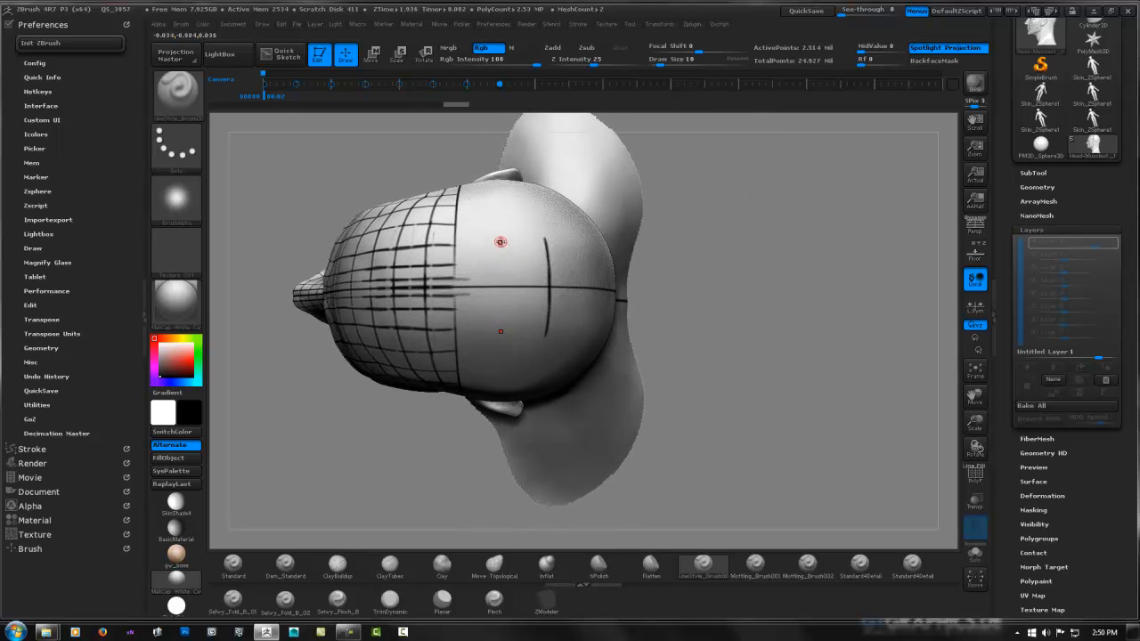
pyautogui.moveTo(498, 255); pyautogui.dragTo(502, 311)
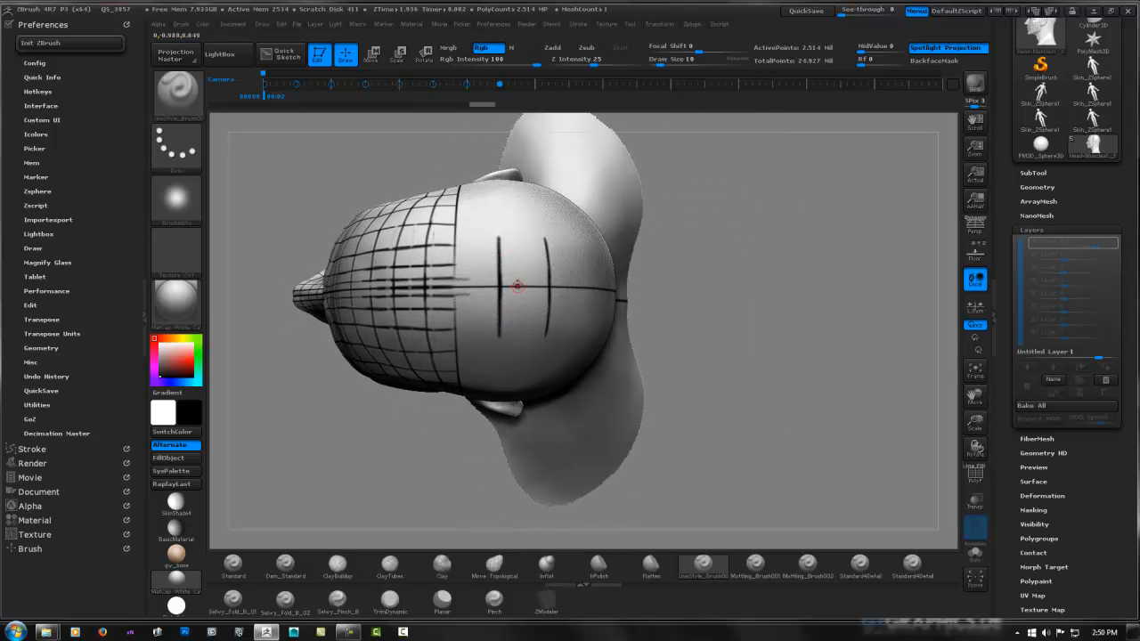
pyautogui.moveTo(517, 271)
pyautogui.mouseDown(button='right')
pyautogui.moveTo(521, 181)
pyautogui.moveTo(522, 237)
pyautogui.mouseUp(button='right')
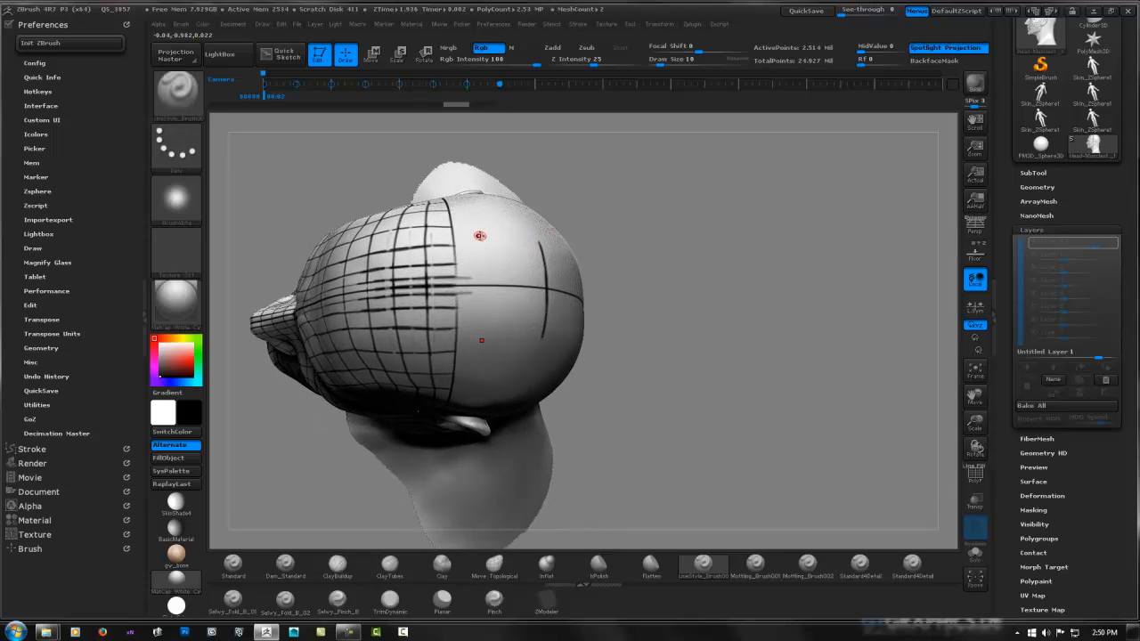
pyautogui.moveTo(481, 236); pyautogui.dragTo(481, 337)
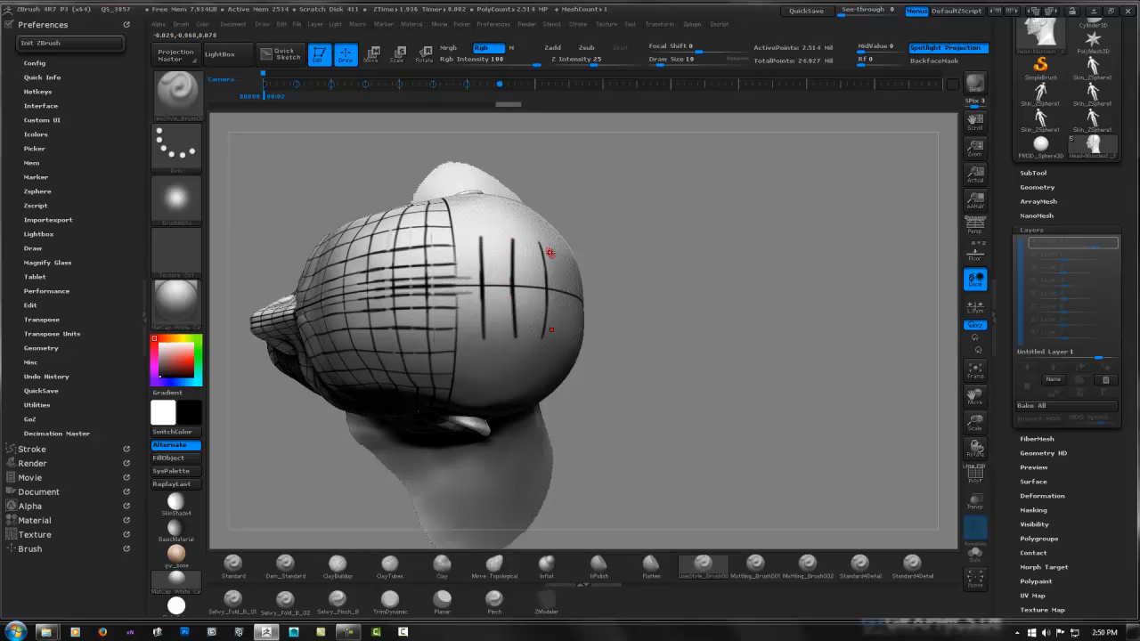
pyautogui.moveTo(545, 254); pyautogui.dragTo(524, 249, button='right')
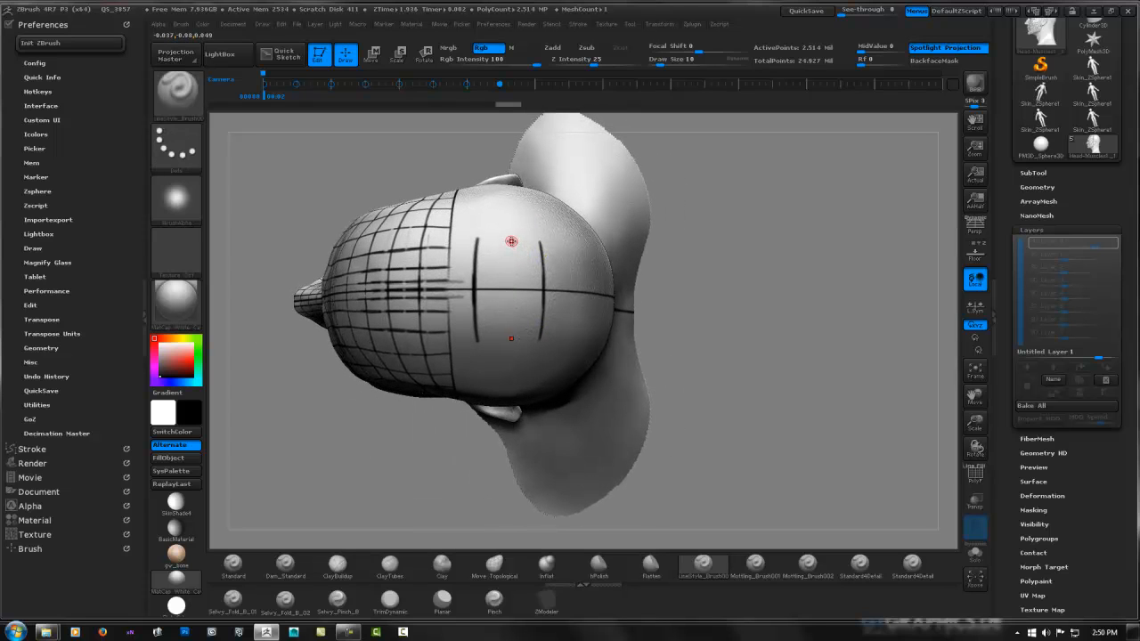
pyautogui.hotkey('ctrl', 'z')
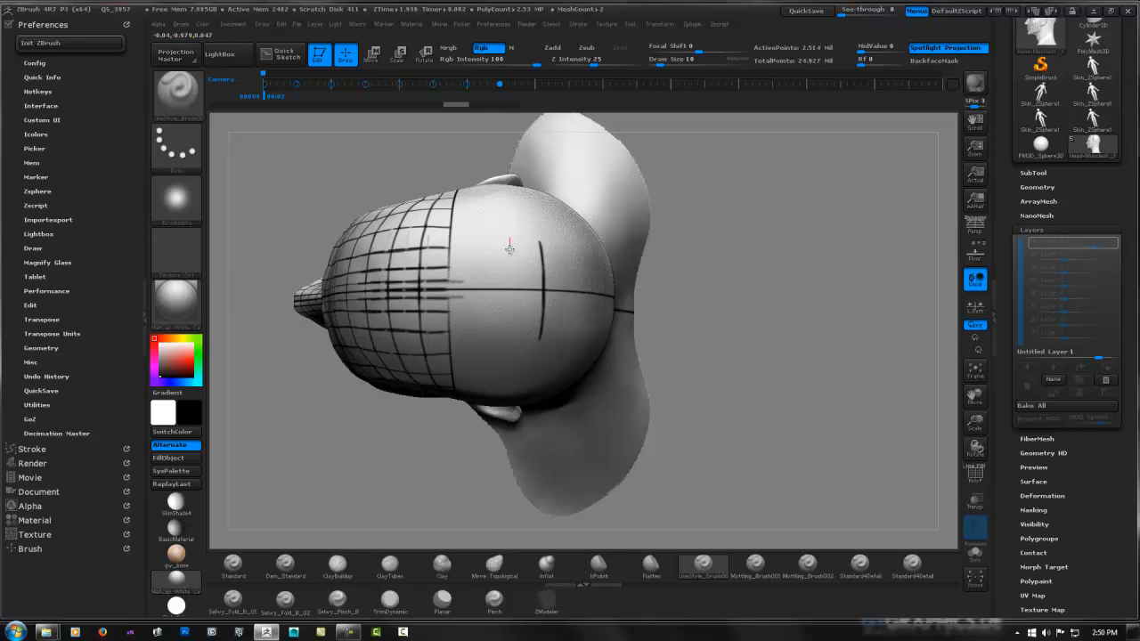
# Step: Paint two short symmetrical cross lines over the crown, evenly spaced between the face grid's rear edge and the existing rear crown line
pyautogui.moveTo(509, 267); pyautogui.dragTo(511, 270, button='right')
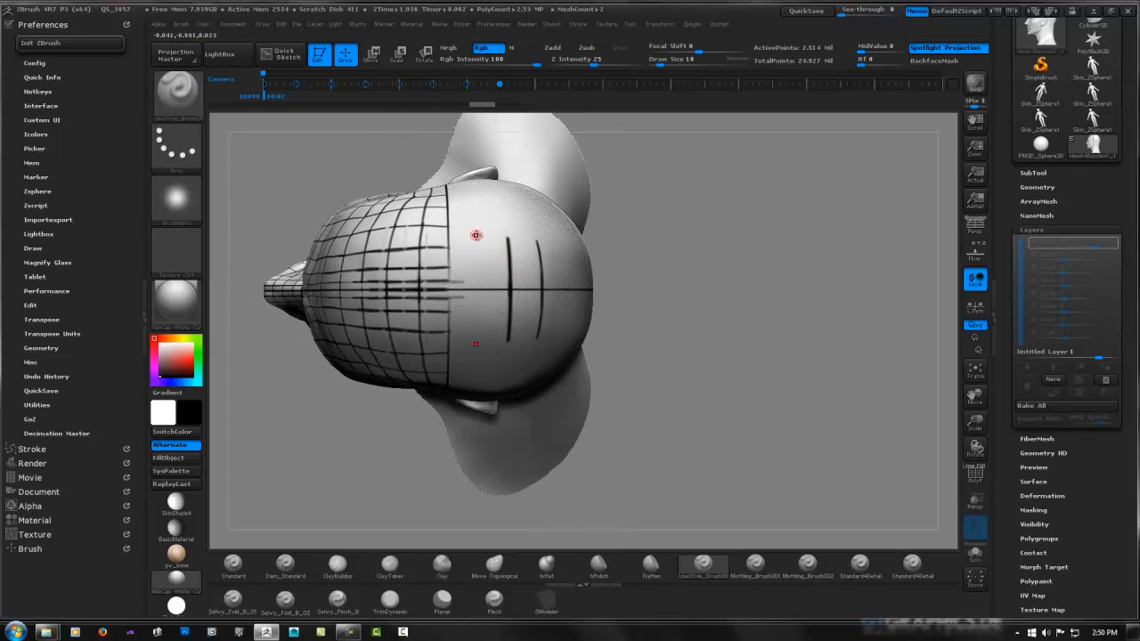
pyautogui.moveTo(477, 235); pyautogui.dragTo(474, 318)
pyautogui.moveTo(474, 318)
pyautogui.mouseDown(button='right')
pyautogui.moveTo(500, 219)
pyautogui.moveTo(597, 246)
pyautogui.moveTo(525, 326)
pyautogui.moveTo(526, 261)
pyautogui.moveTo(587, 253)
pyautogui.mouseUp(button='right')
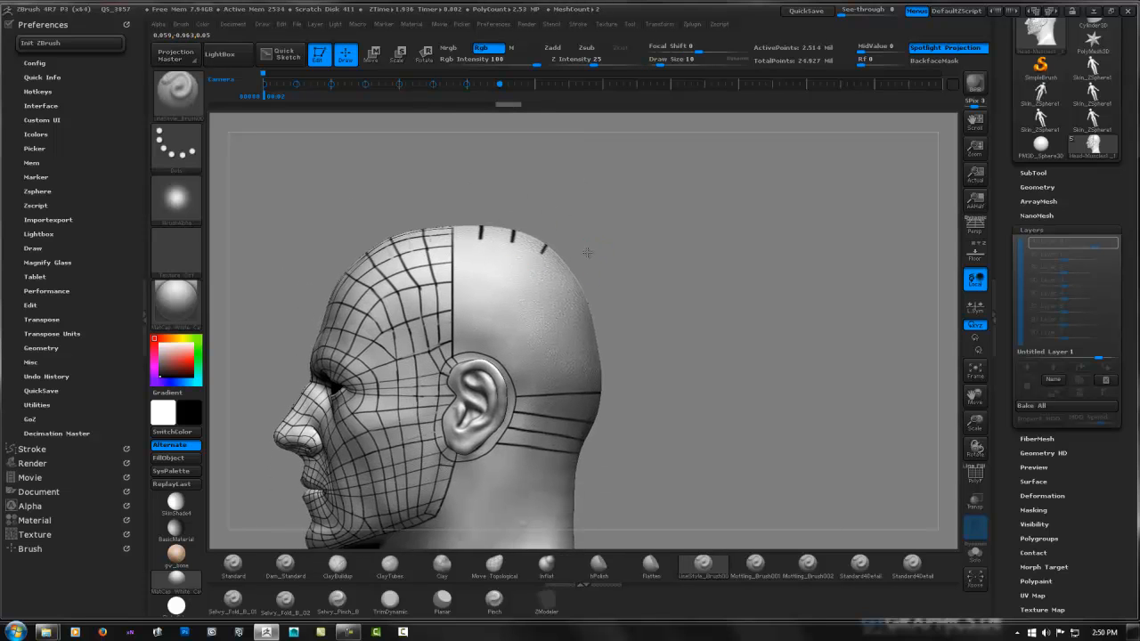
# Step: Paint four more short symmetrical cross lines down the back of the head, evenly spaced between the rear crown line and the ear-level line
pyautogui.keyDown('alt'); pyautogui.moveTo(505, 268); pyautogui.dragTo(580, 280, button='right'); pyautogui.keyUp('alt')
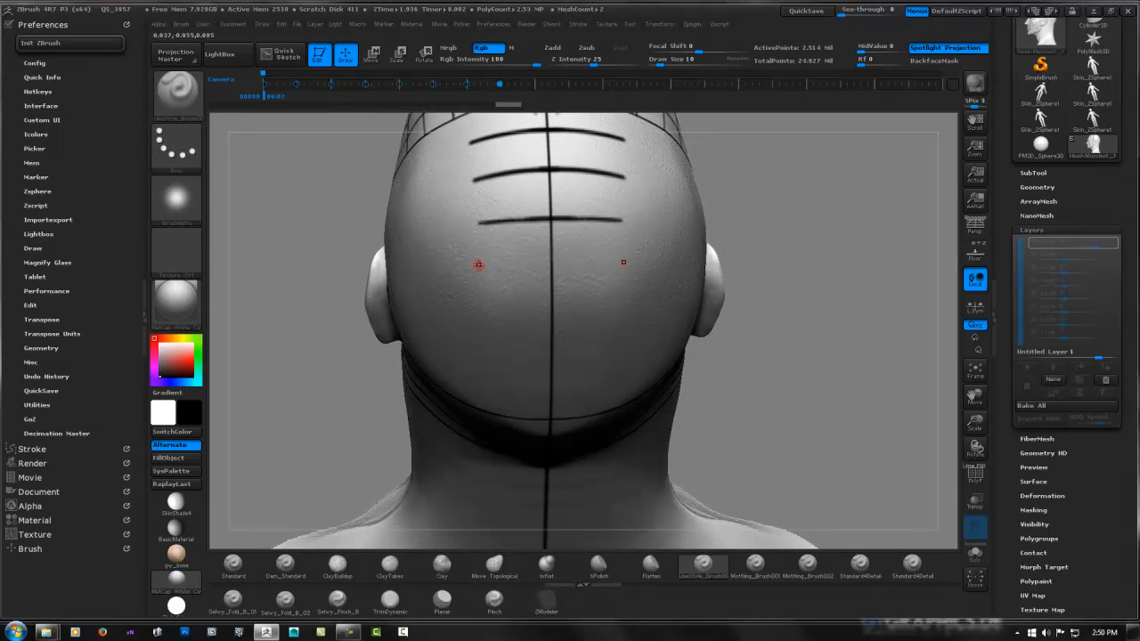
pyautogui.moveTo(503, 263); pyautogui.dragTo(549, 262)
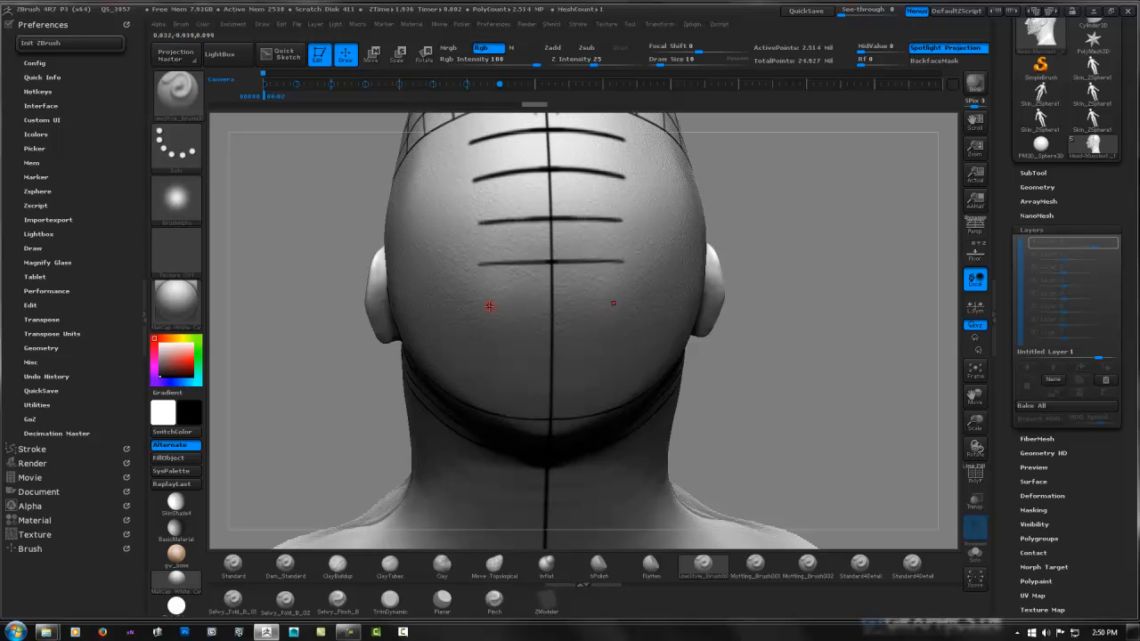
pyautogui.moveTo(479, 305); pyautogui.dragTo(551, 307)
pyautogui.moveTo(550, 307)
pyautogui.mouseDown(button='right')
pyautogui.moveTo(564, 263)
pyautogui.moveTo(509, 341)
pyautogui.mouseUp(button='right')
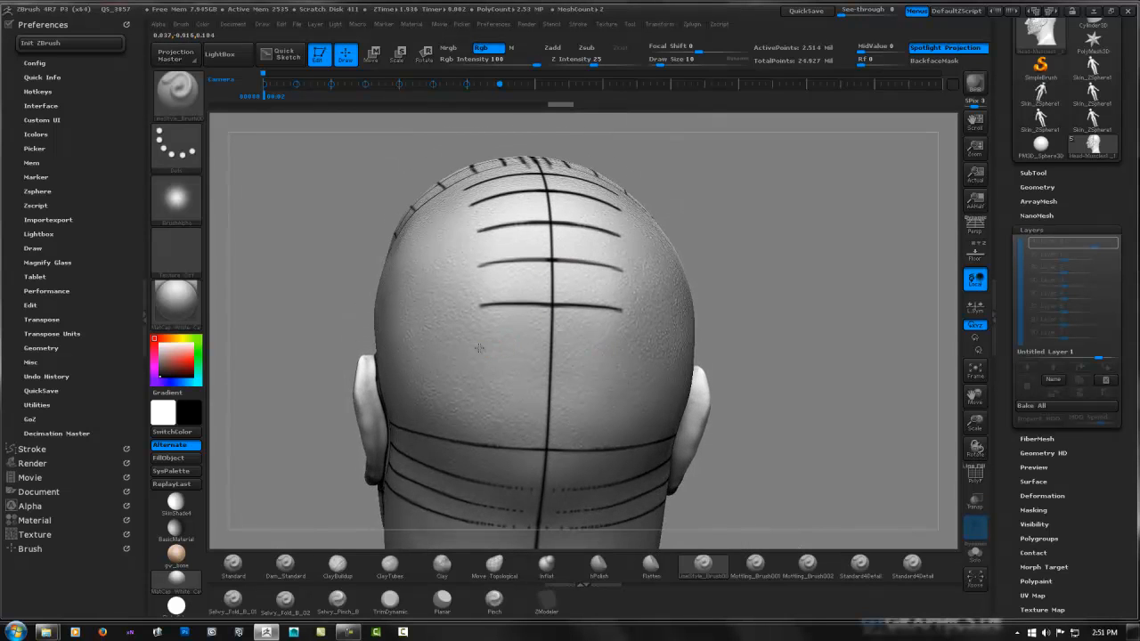
pyautogui.moveTo(479, 349); pyautogui.dragTo(549, 351)
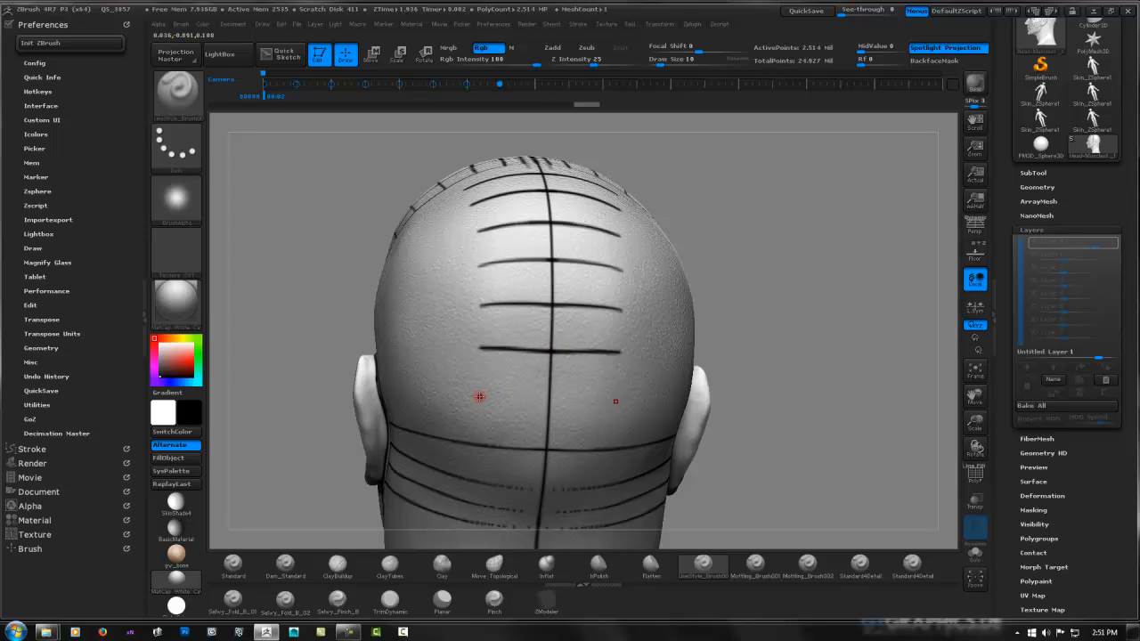
pyautogui.moveTo(488, 395); pyautogui.dragTo(571, 396)
# Step: Extend the first five cross lines behind the face grid down the side of the head, converging just above the ear
pyautogui.moveTo(593, 349)
pyautogui.mouseDown(button='right')
pyautogui.moveTo(654, 323)
pyautogui.moveTo(683, 335)
pyautogui.mouseUp(button='right')
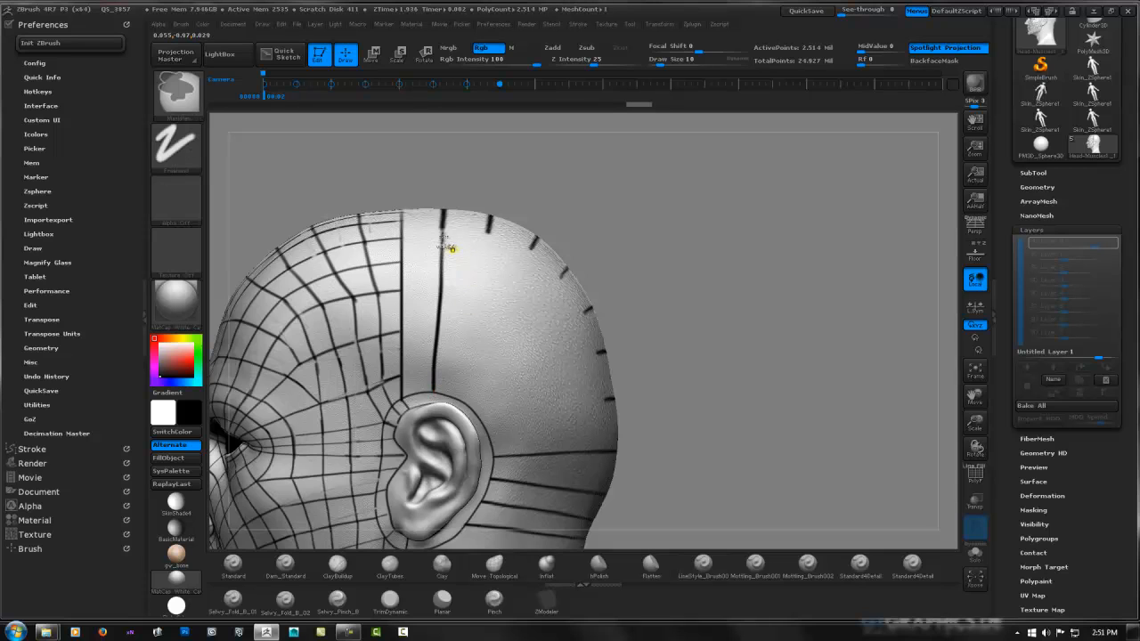
pyautogui.hotkey('ctrl', 'z')
pyautogui.moveTo(442, 244); pyautogui.dragTo(436, 309)
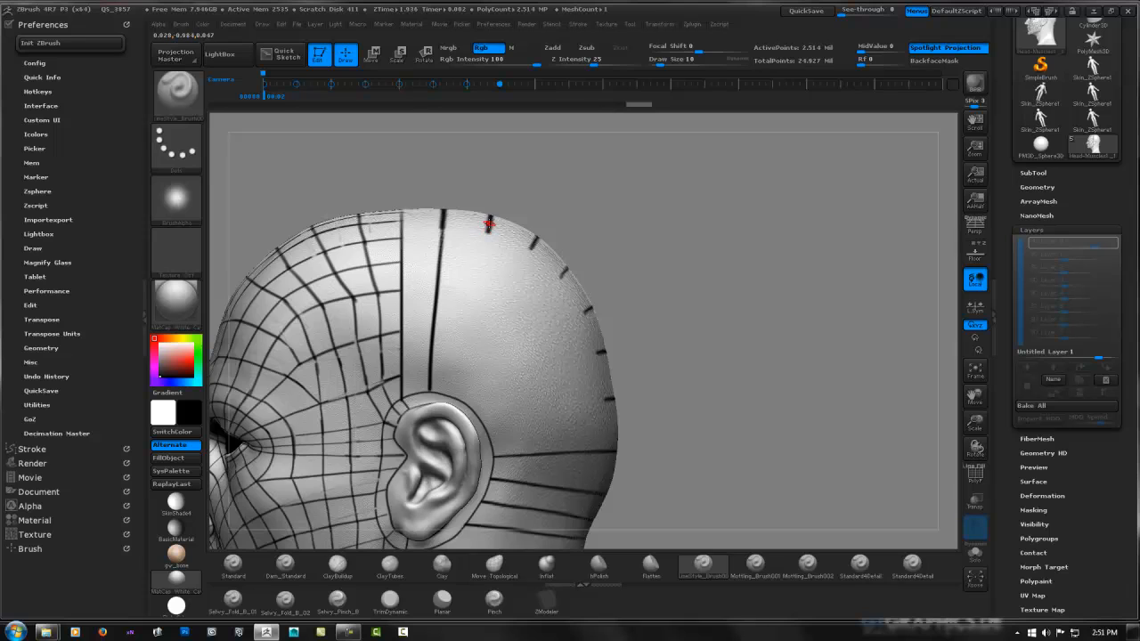
pyautogui.moveTo(486, 225); pyautogui.dragTo(455, 380)
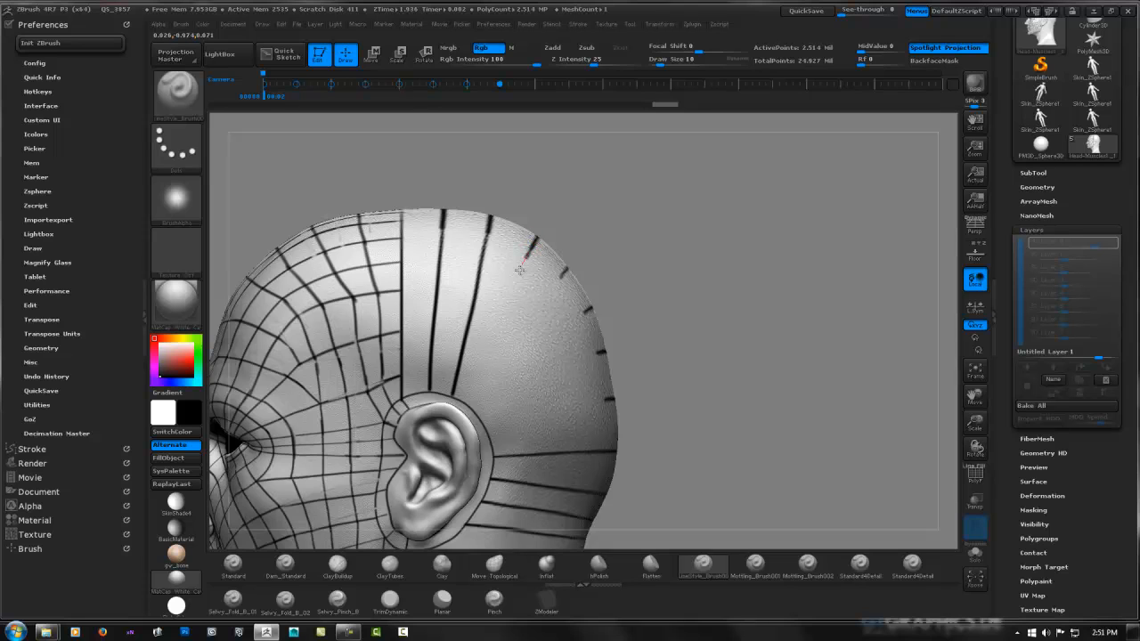
pyautogui.moveTo(519, 269); pyautogui.dragTo(496, 320)
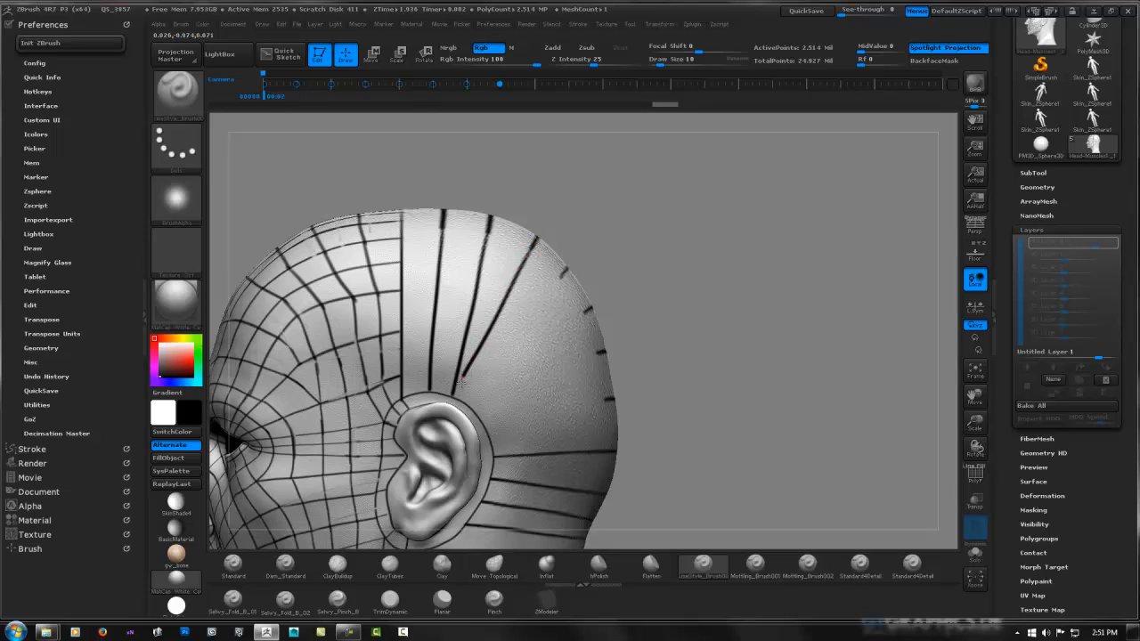
pyautogui.moveTo(563, 272); pyautogui.dragTo(521, 316)
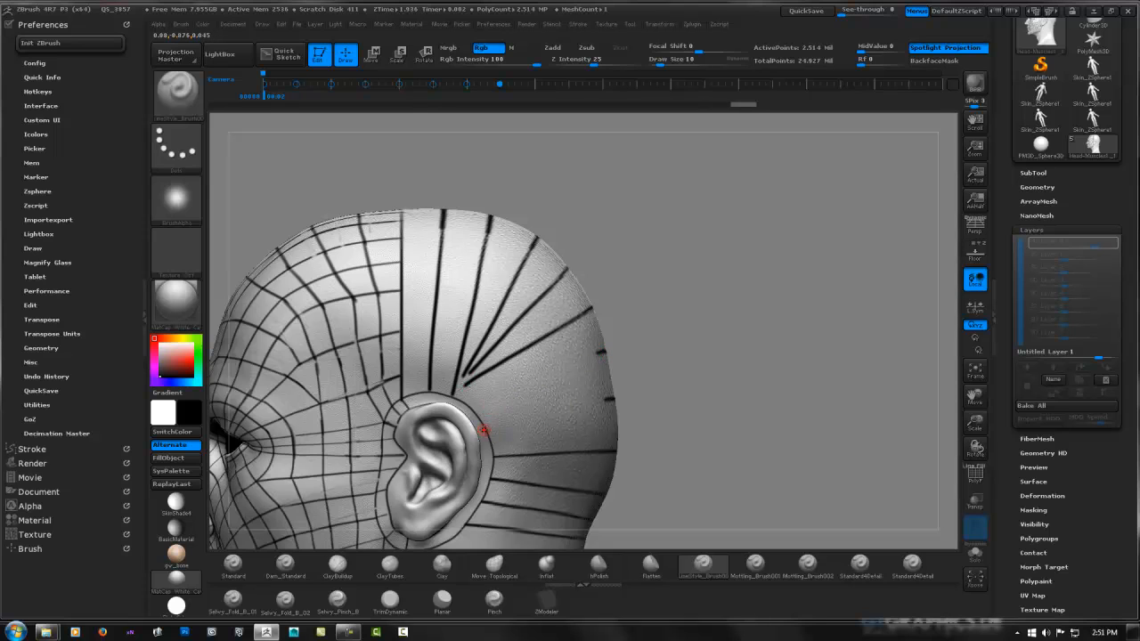
# Step: Connect the two lowest cross lines at the back of the head to the loop behind the ear
pyautogui.moveTo(489, 430)
pyautogui.mouseDown()
pyautogui.moveTo(545, 417)
pyautogui.moveTo(544, 385)
pyautogui.mouseUp()
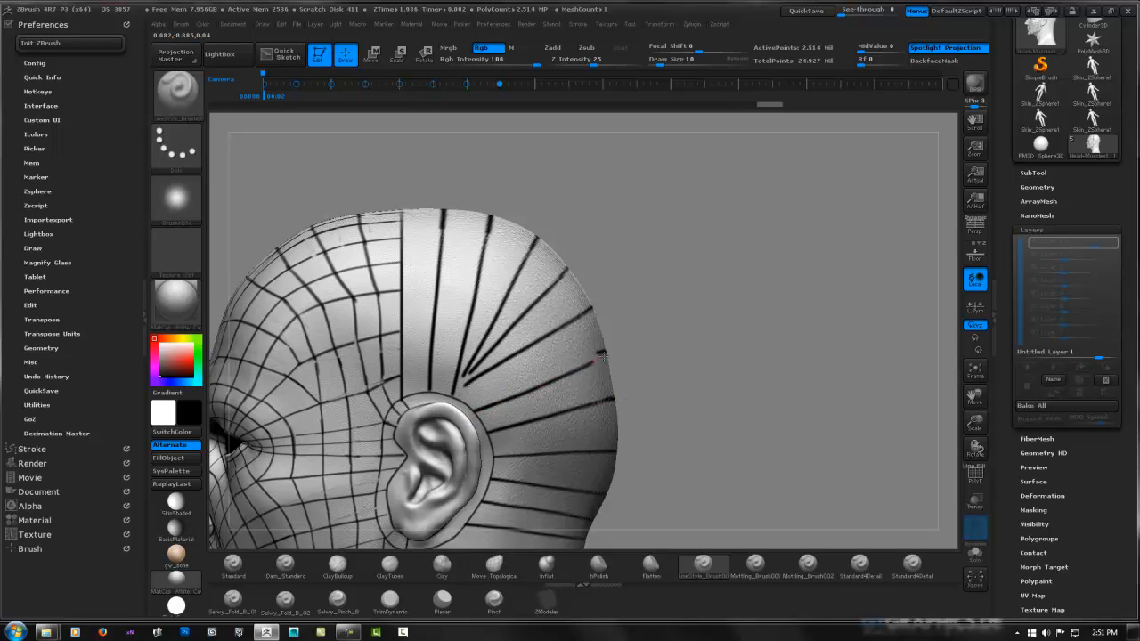
pyautogui.moveTo(604, 356); pyautogui.dragTo(597, 355)
pyautogui.hotkey('ctrl', 'z')
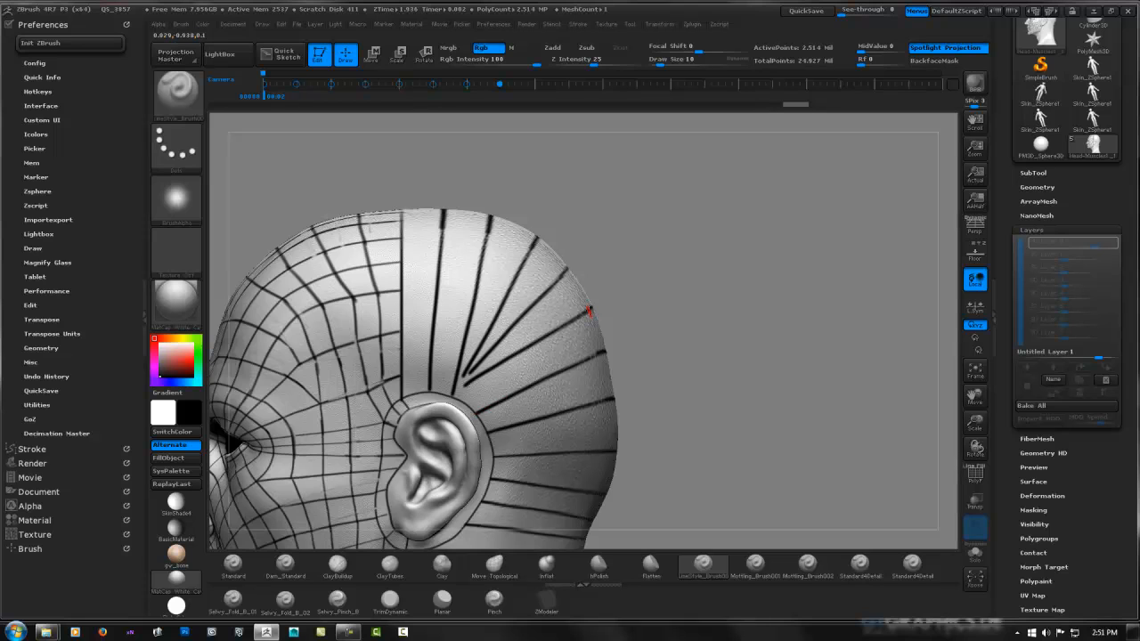
# Step: Repaint the fifth cross line on the side of the head so that it ends on the ear loop
pyautogui.moveTo(577, 314); pyautogui.dragTo(506, 356)
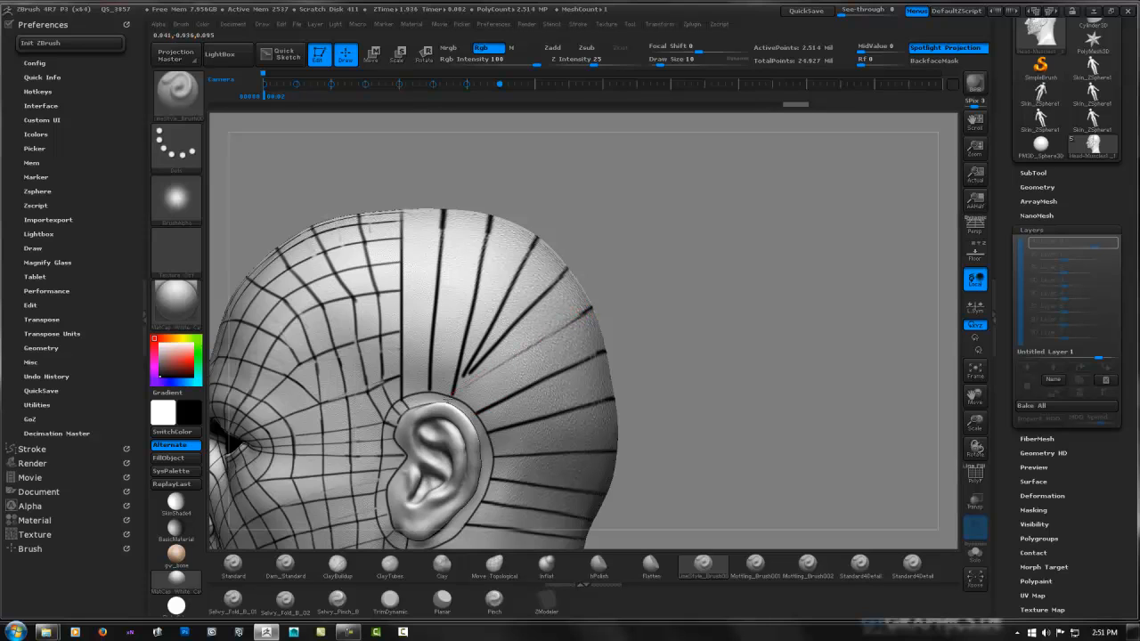
pyautogui.moveTo(452, 392); pyautogui.dragTo(558, 329)
pyautogui.hotkey('ctrl', 'z')
pyautogui.moveTo(581, 313); pyautogui.dragTo(513, 361)
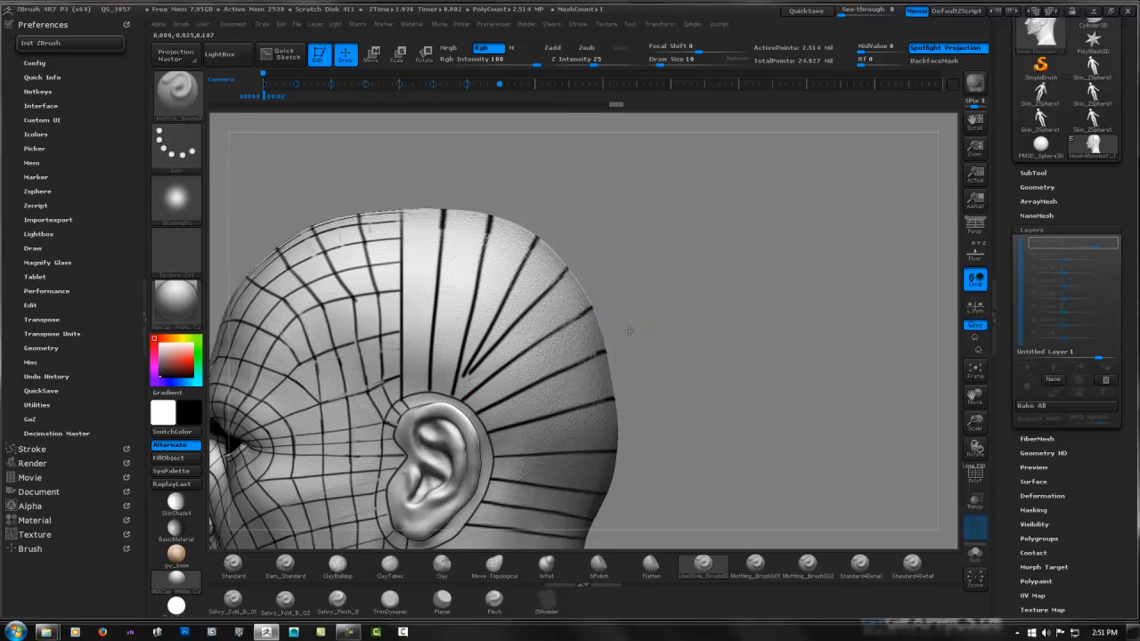
pyautogui.moveTo(629, 332)
pyautogui.mouseDown()
pyautogui.moveTo(610, 330)
pyautogui.moveTo(702, 313)
pyautogui.moveTo(659, 318)
pyautogui.mouseUp()
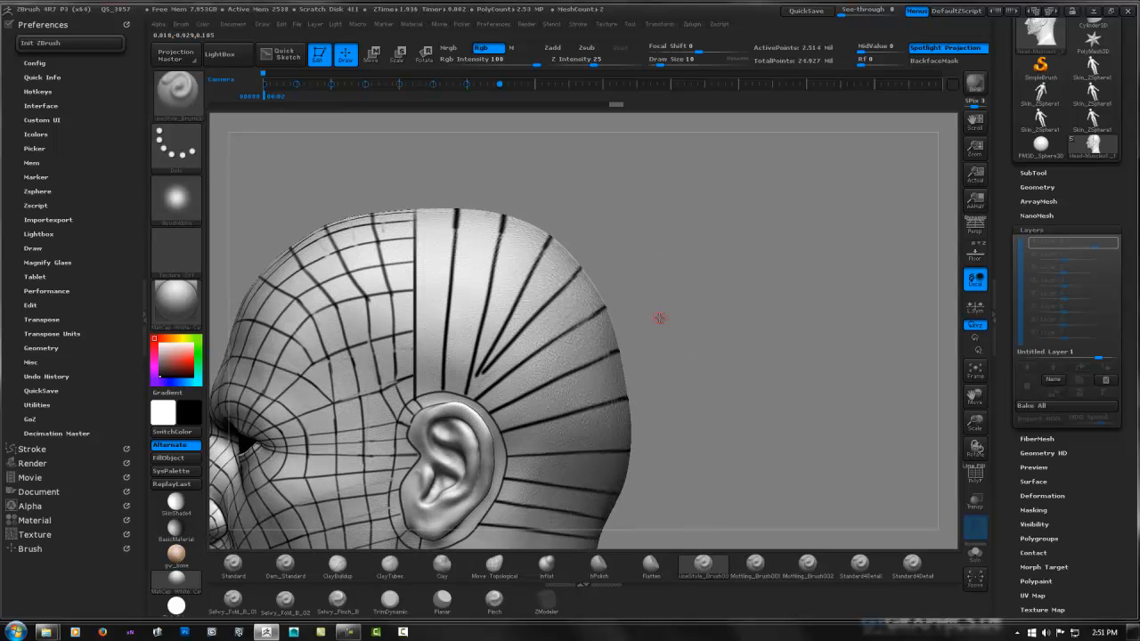
pyautogui.moveTo(578, 274)
pyautogui.mouseDown()
pyautogui.moveTo(603, 377)
pyautogui.moveTo(715, 311)
pyautogui.moveTo(581, 259)
pyautogui.moveTo(517, 315)
pyautogui.mouseUp()
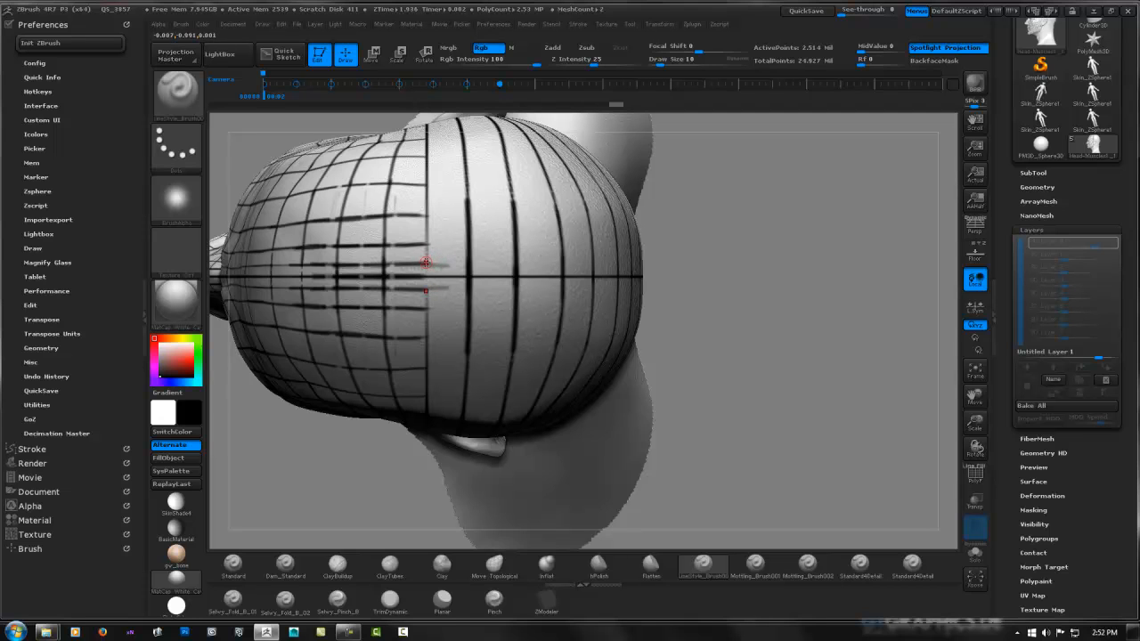
# Step: Paint two symmetrical converging lines from the face grid's rear edge to one point on the first cross line beside the centre line
pyautogui.moveTo(457, 254)
pyautogui.mouseDown(button='right')
pyautogui.moveTo(369, 253)
pyautogui.moveTo(525, 257)
pyautogui.moveTo(517, 290)
pyautogui.mouseUp(button='right')
pyautogui.moveTo(570, 332); pyautogui.dragTo(552, 268, button='right')
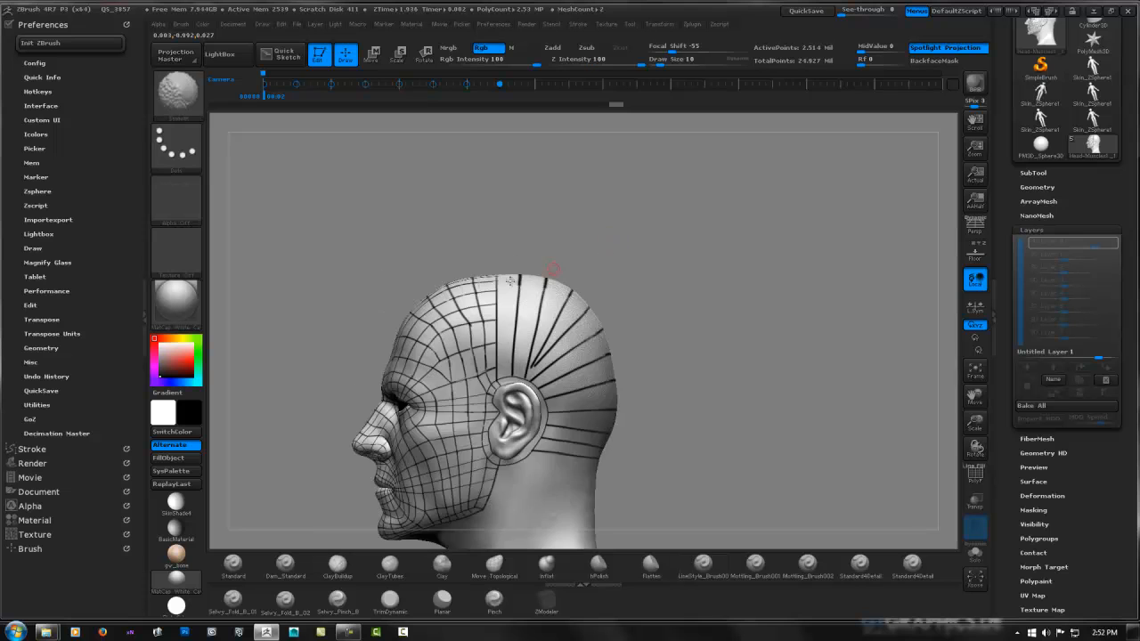
pyautogui.moveTo(506, 305); pyautogui.dragTo(501, 235, button='right')
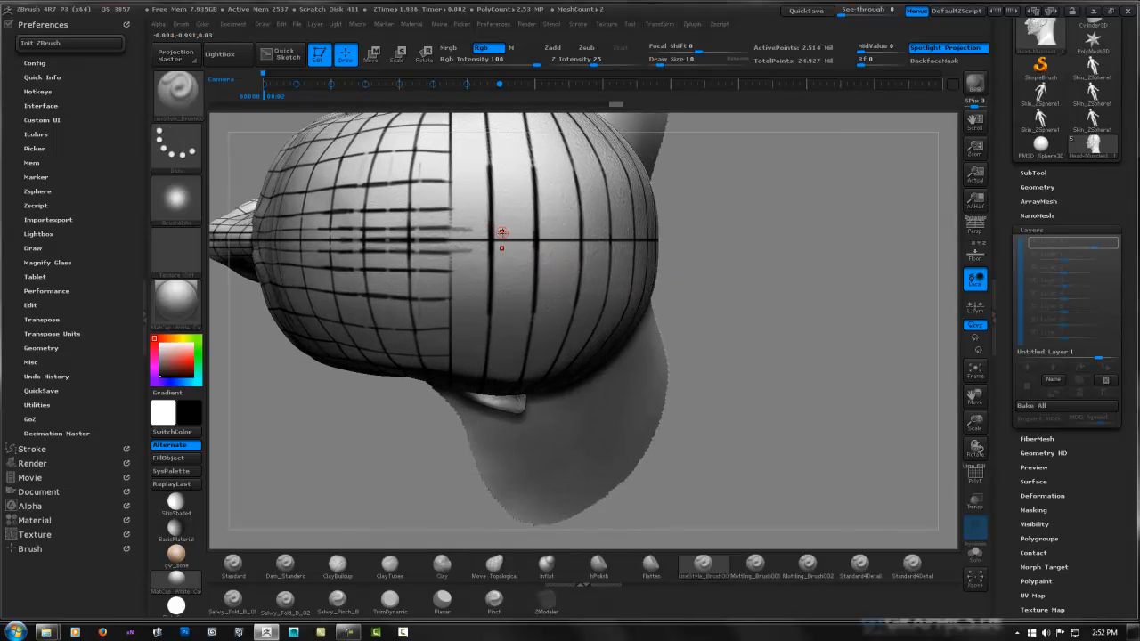
pyautogui.moveTo(458, 198)
pyautogui.keyDown('alt'); pyautogui.mouseDown(button='right')
pyautogui.moveTo(494, 264)
pyautogui.moveTo(519, 283)
pyautogui.moveTo(492, 281)
pyautogui.moveTo(532, 287)
pyautogui.mouseUp(button='right'); pyautogui.keyUp('alt')
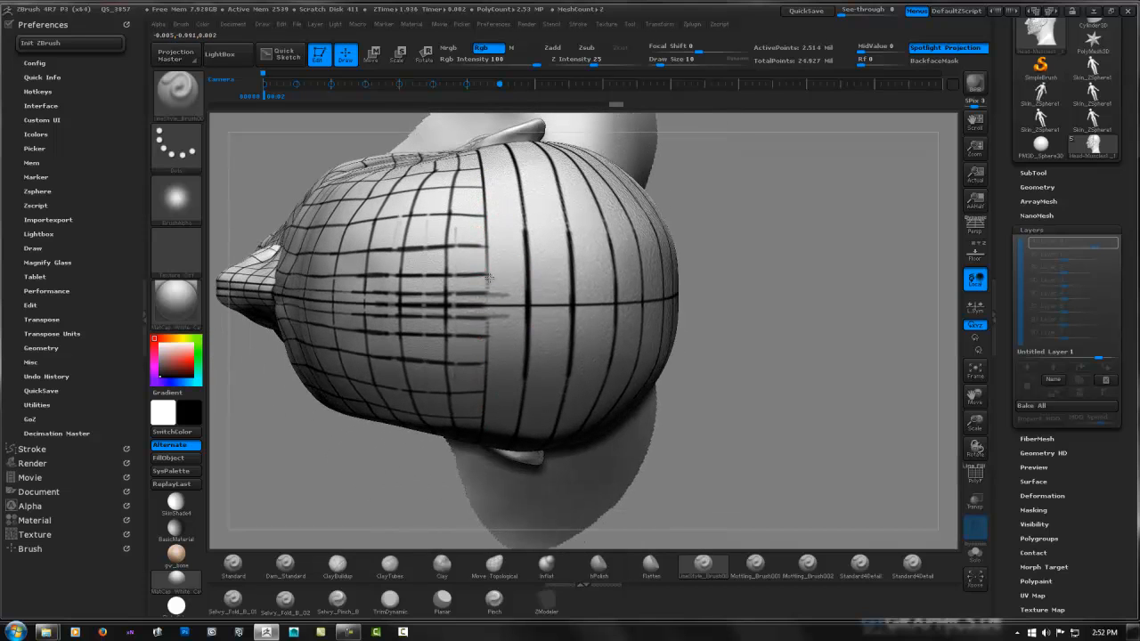
pyautogui.moveTo(489, 279)
pyautogui.mouseDown(button='right')
pyautogui.moveTo(495, 212)
pyautogui.moveTo(489, 294)
pyautogui.mouseUp(button='right')
pyautogui.keyDown('shift'); pyautogui.moveTo(739, 246); pyautogui.dragTo(720, 258); pyautogui.keyUp('shift')
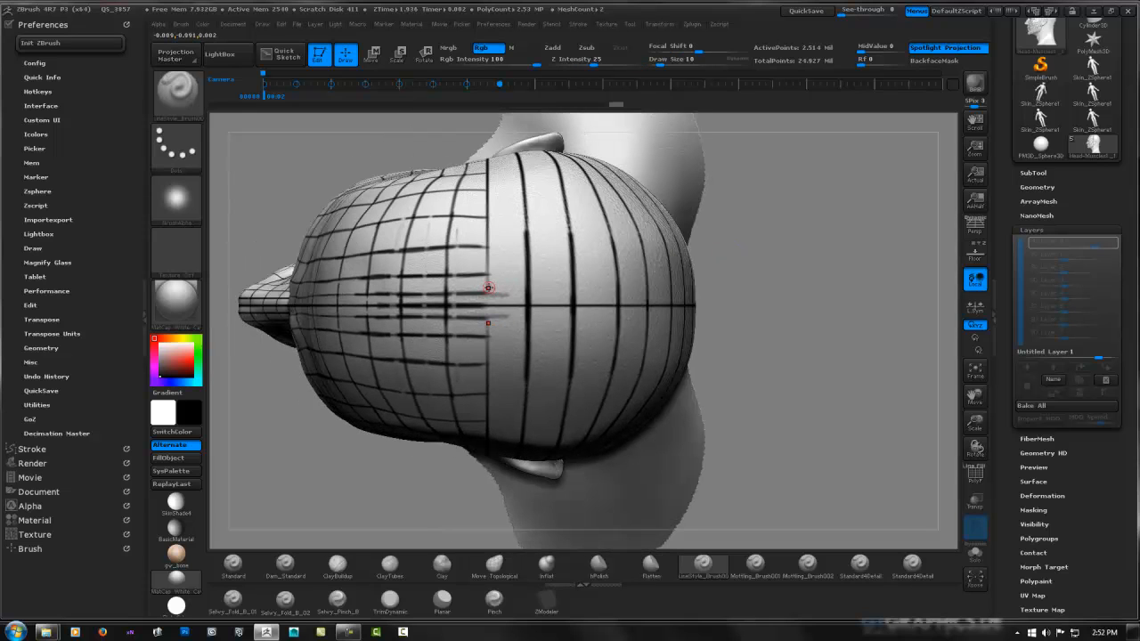
pyautogui.moveTo(491, 289); pyautogui.dragTo(528, 270)
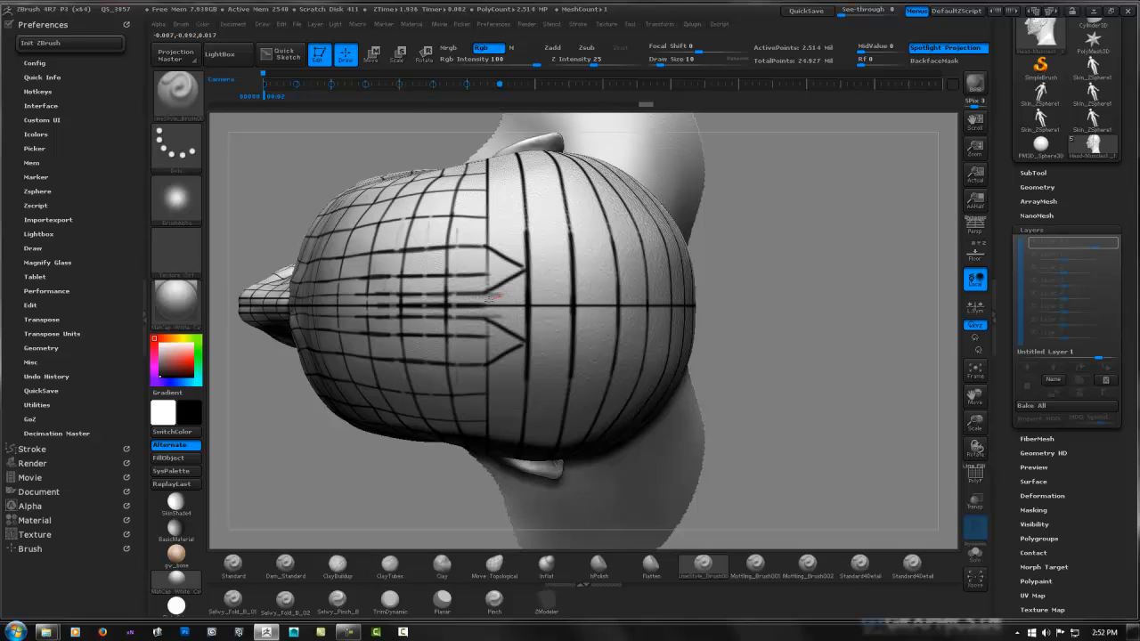
# Step: Paint a line from the convergence point to the second cross line, and extend the next outer grid line back to the second cross line
pyautogui.moveTo(501, 293)
pyautogui.mouseDown()
pyautogui.moveTo(487, 296)
pyautogui.moveTo(588, 266)
pyautogui.mouseUp()
pyautogui.hotkey('ctrl', 'z')
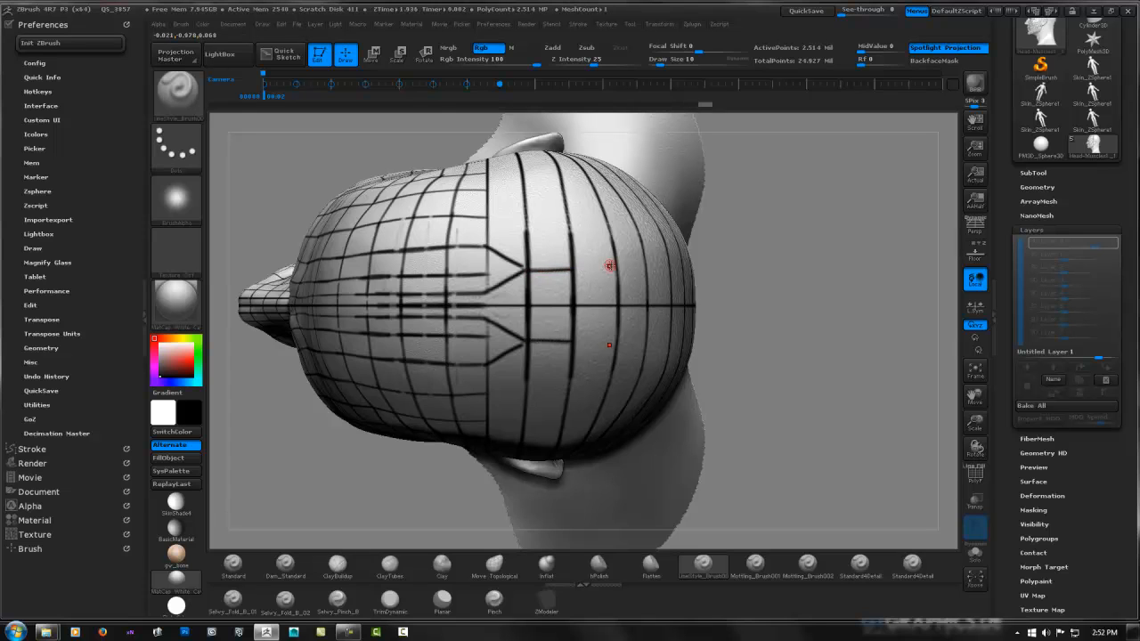
pyautogui.moveTo(502, 244); pyautogui.dragTo(508, 231, button='right')
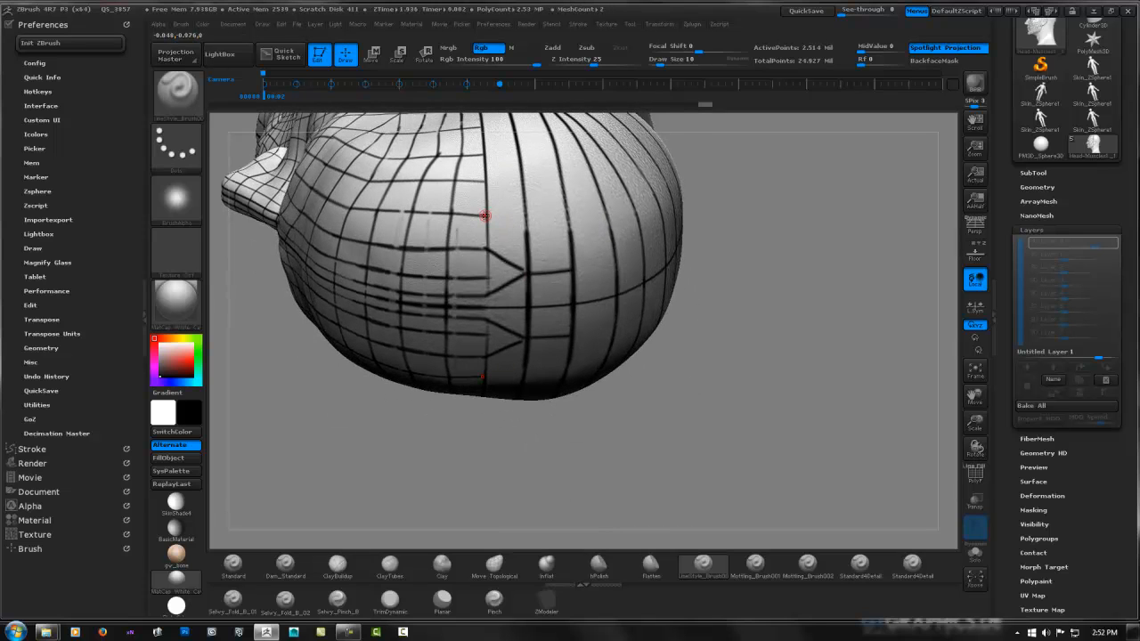
pyautogui.moveTo(493, 214); pyautogui.dragTo(580, 210)
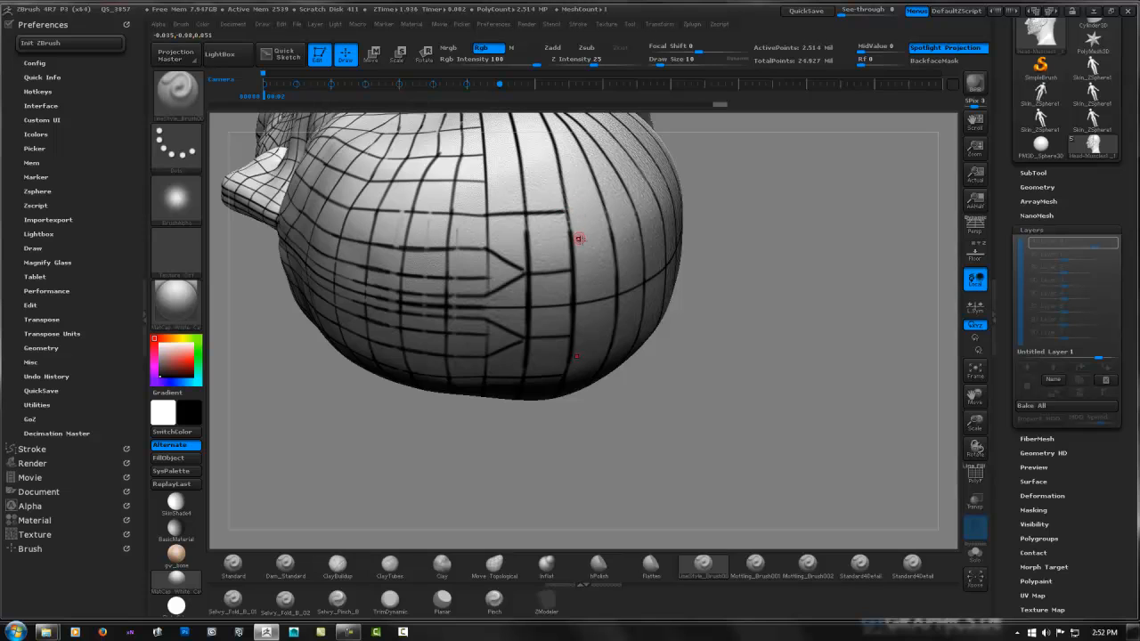
# Step: Quick-save the project
pyautogui.moveTo(606, 276)
pyautogui.keyDown('ctrl'); pyautogui.mouseDown(button='right')
pyautogui.moveTo(577, 288)
pyautogui.moveTo(572, 221)
pyautogui.moveTo(575, 270)
pyautogui.moveTo(618, 257)
pyautogui.moveTo(576, 231)
pyautogui.moveTo(571, 244)
pyautogui.moveTo(611, 250)
pyautogui.moveTo(597, 278)
pyautogui.moveTo(614, 268)
pyautogui.moveTo(595, 259)
pyautogui.moveTo(627, 239)
pyautogui.moveTo(600, 237)
pyautogui.moveTo(590, 322)
pyautogui.moveTo(598, 297)
pyautogui.mouseUp(button='right'); pyautogui.keyUp('ctrl')
pyautogui.click(806, 11)
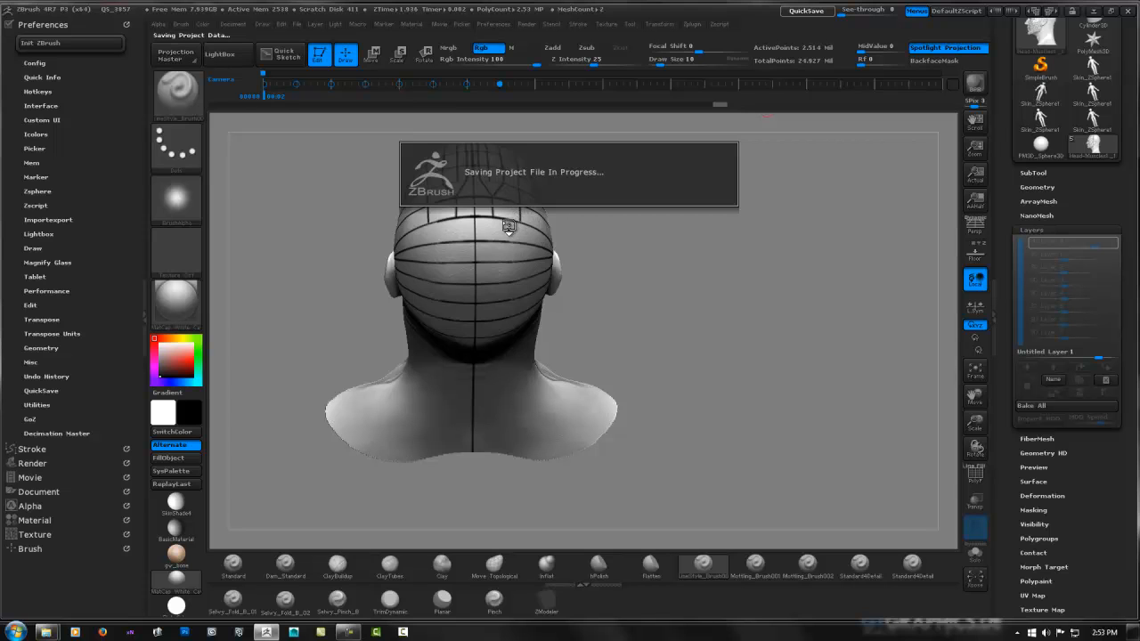
# Step: Continue the innermost lines beside the centre line down the back of the head, across the cross lines, to just above the neck
pyautogui.keyDown('ctrl'); pyautogui.moveTo(499, 228); pyautogui.dragTo(600, 218, button='right'); pyautogui.keyUp('ctrl')
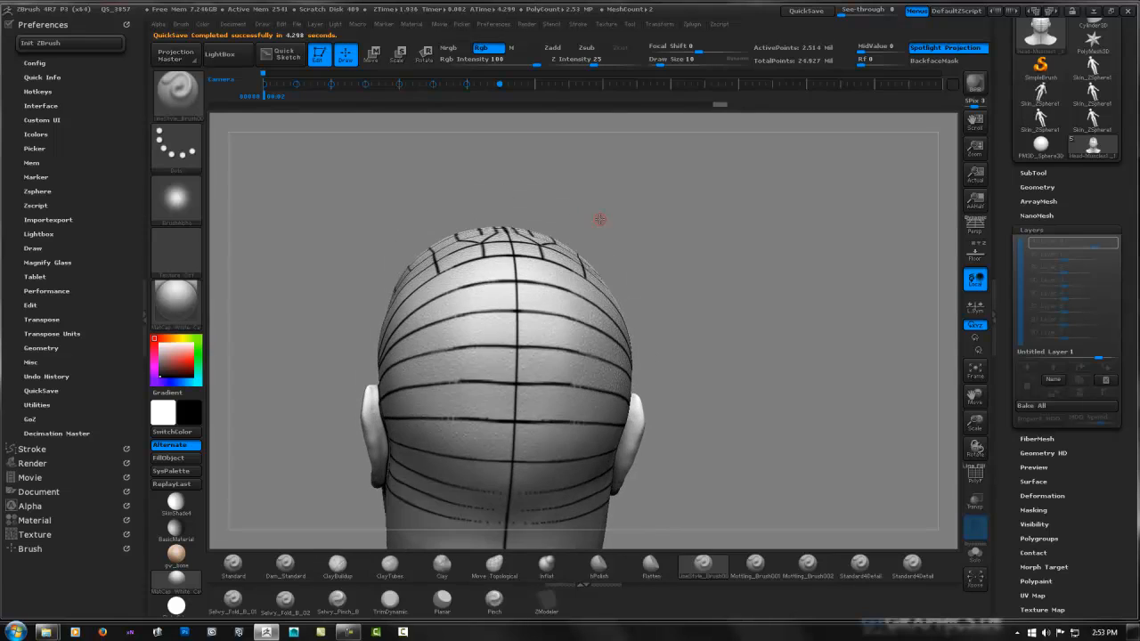
pyautogui.moveTo(549, 254); pyautogui.dragTo(484, 272, button='right')
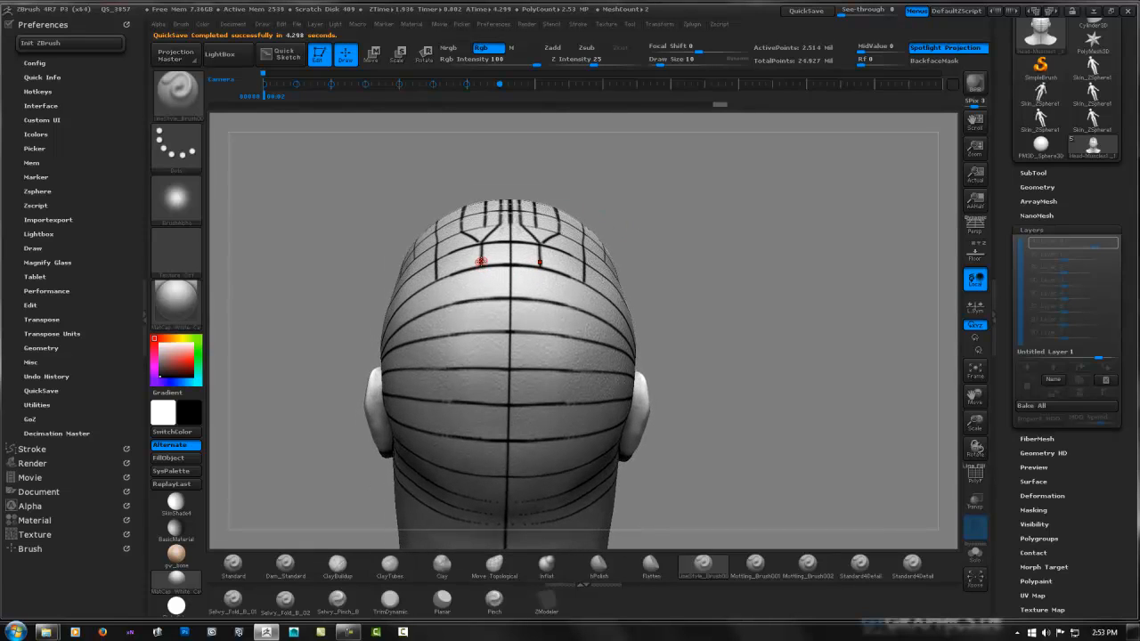
pyautogui.moveTo(479, 281); pyautogui.dragTo(476, 401)
pyautogui.moveTo(568, 327); pyautogui.dragTo(473, 298, button='right')
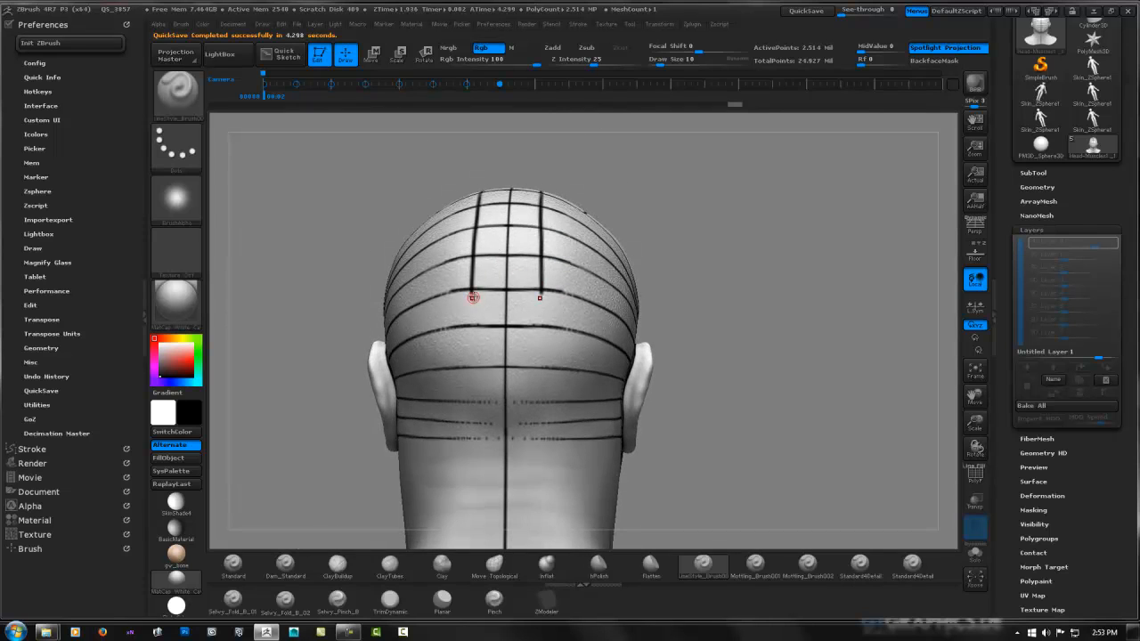
pyautogui.moveTo(473, 256); pyautogui.dragTo(477, 400)
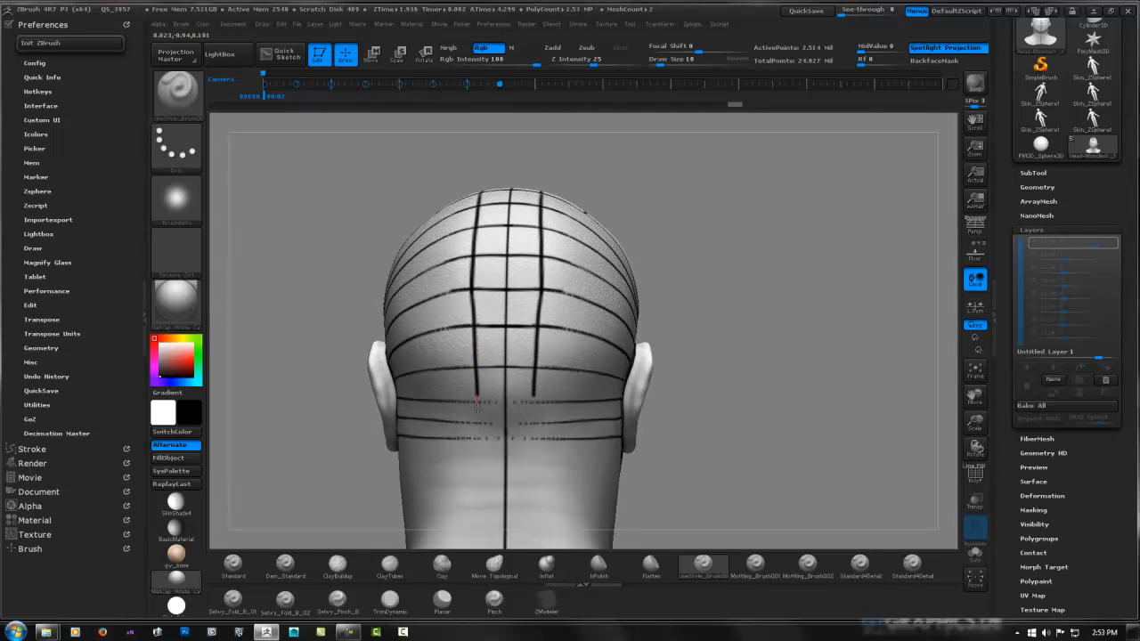
# Step: Continue the two innermost lines beside the centre line down the back of the neck to the bust's lower edge
pyautogui.keyDown('alt'); pyautogui.moveTo(481, 438); pyautogui.dragTo(504, 293, button='right'); pyautogui.keyUp('alt')
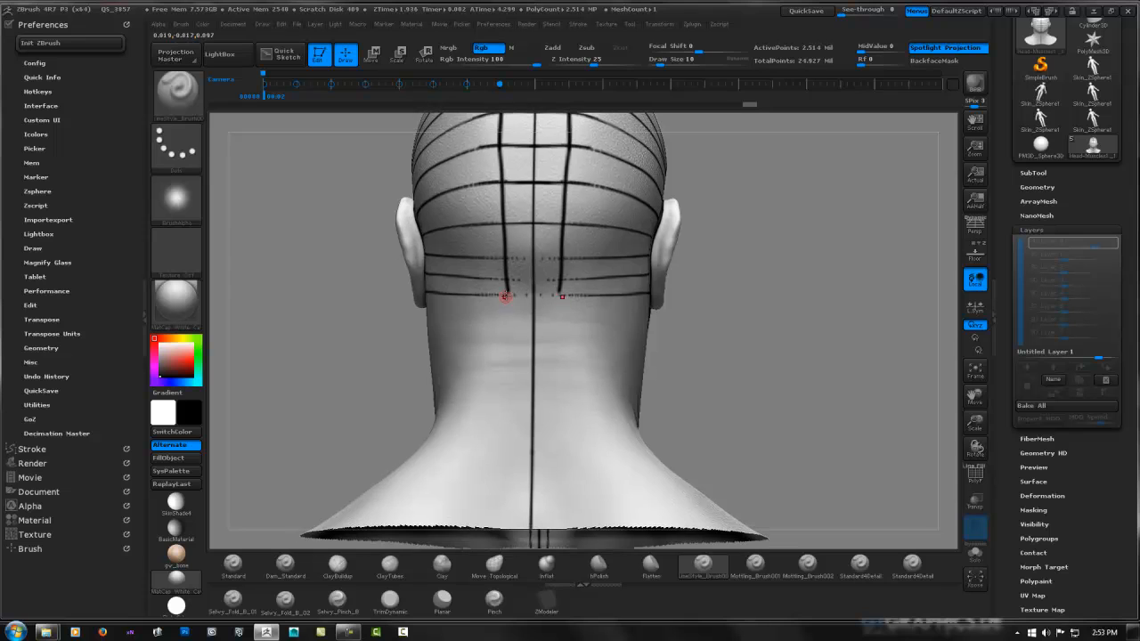
pyautogui.keyDown('shift'); pyautogui.moveTo(589, 282); pyautogui.dragTo(611, 288, button='right'); pyautogui.keyUp('shift')
pyautogui.keyDown('ctrl'); pyautogui.moveTo(506, 287); pyautogui.dragTo(517, 225, button='right'); pyautogui.keyUp('ctrl')
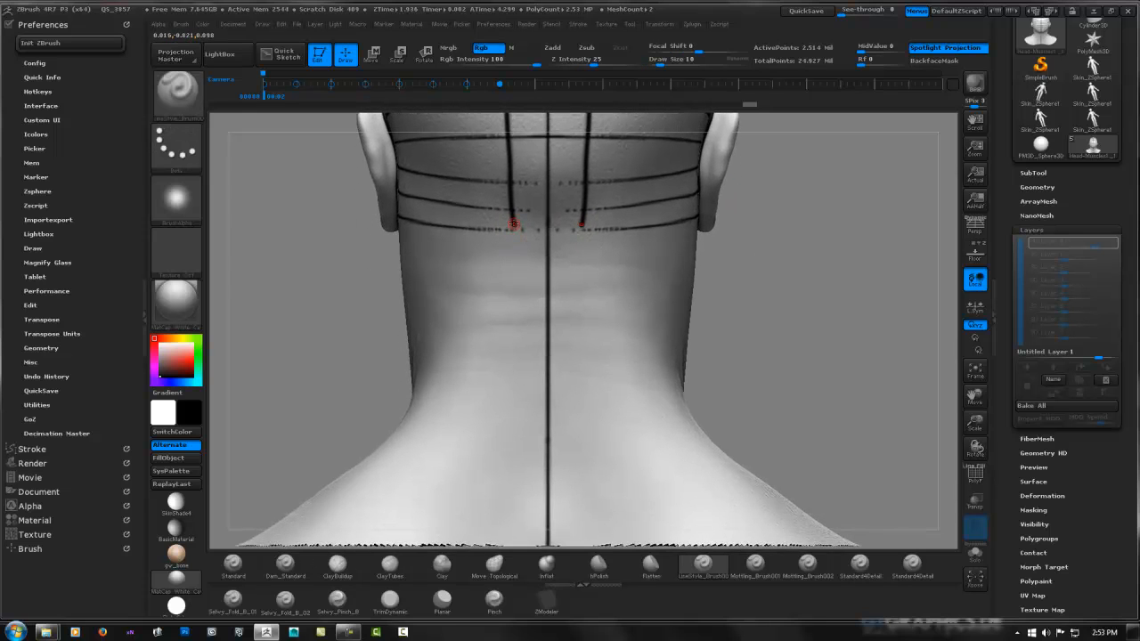
pyautogui.moveTo(514, 224); pyautogui.dragTo(516, 462)
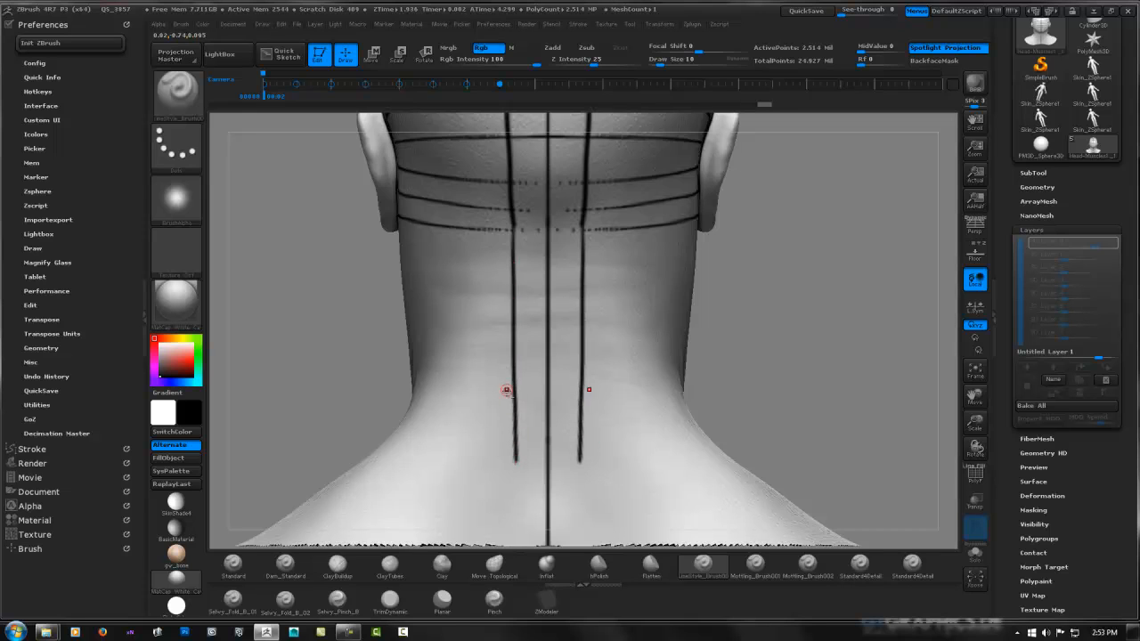
pyautogui.keyDown('alt'); pyautogui.moveTo(507, 390); pyautogui.dragTo(518, 261, button='right'); pyautogui.keyUp('alt')
pyautogui.moveTo(526, 321); pyautogui.dragTo(522, 420)
# Step: Extend the next outer line down the back of the head, across the cross lines, to about mid-ear level
pyautogui.keyDown('alt'); pyautogui.moveTo(549, 270); pyautogui.dragTo(538, 469, button='right'); pyautogui.keyUp('alt')
pyautogui.keyDown('alt'); pyautogui.moveTo(528, 339); pyautogui.dragTo(509, 511, button='right'); pyautogui.keyUp('alt')
pyautogui.moveTo(503, 297); pyautogui.dragTo(512, 405, button='right')
pyautogui.moveTo(536, 276)
pyautogui.keyDown('ctrl'); pyautogui.mouseDown(button='right')
pyautogui.moveTo(542, 237)
pyautogui.moveTo(555, 228)
pyautogui.moveTo(544, 224)
pyautogui.mouseUp(button='right'); pyautogui.keyUp('ctrl')
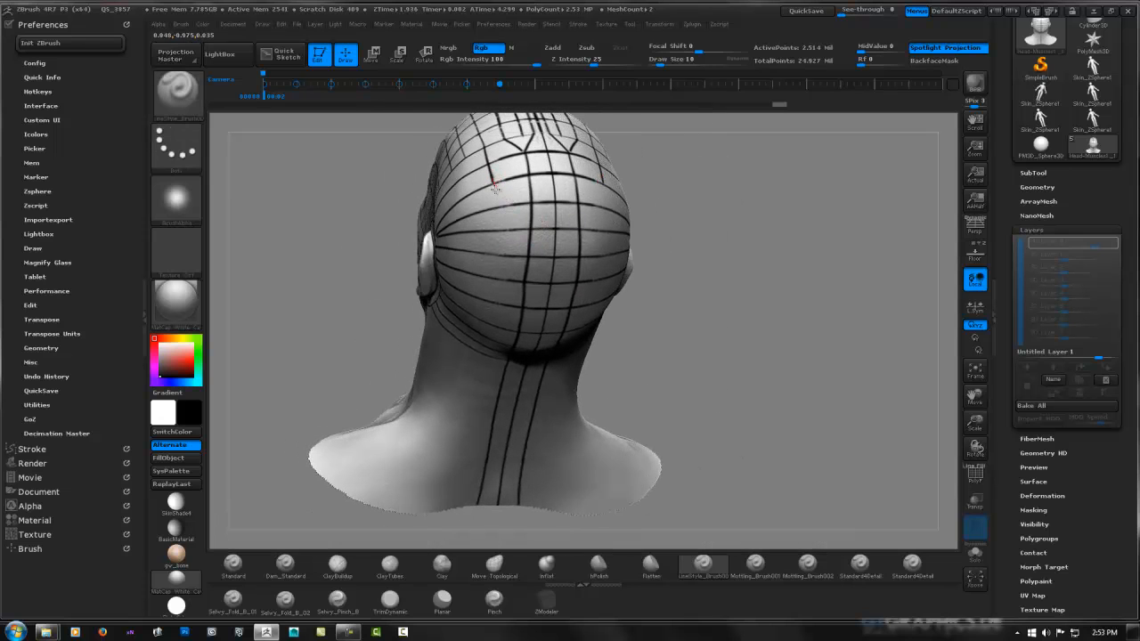
pyautogui.moveTo(496, 273); pyautogui.dragTo(496, 286)
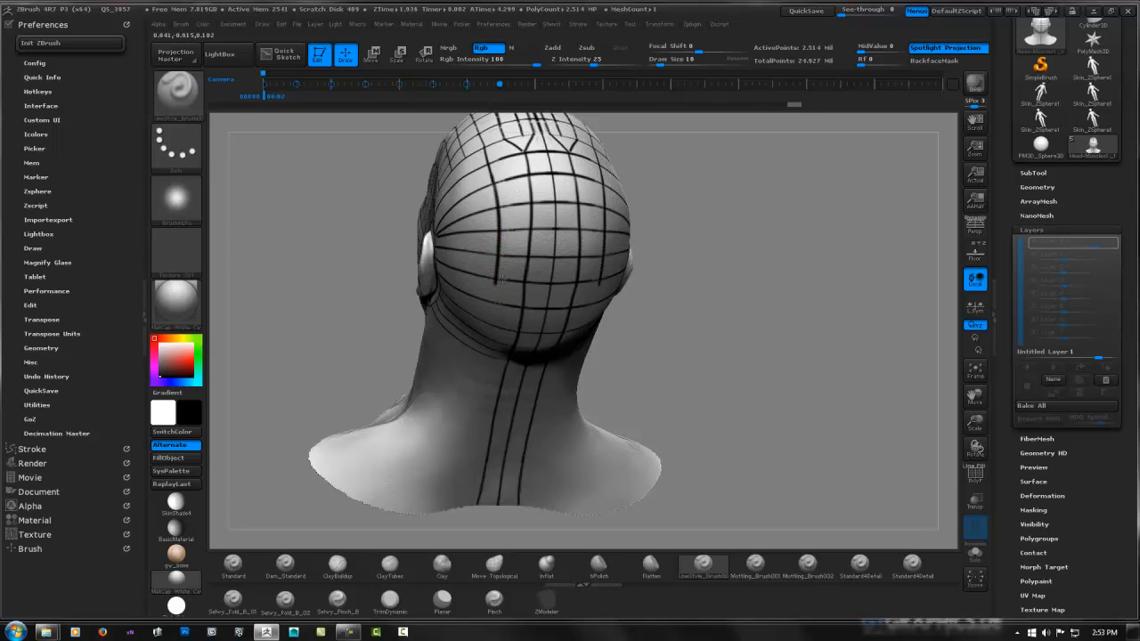
pyautogui.moveTo(493, 356); pyautogui.dragTo(494, 298, button='right')
pyautogui.moveTo(493, 292); pyautogui.dragTo(485, 328)
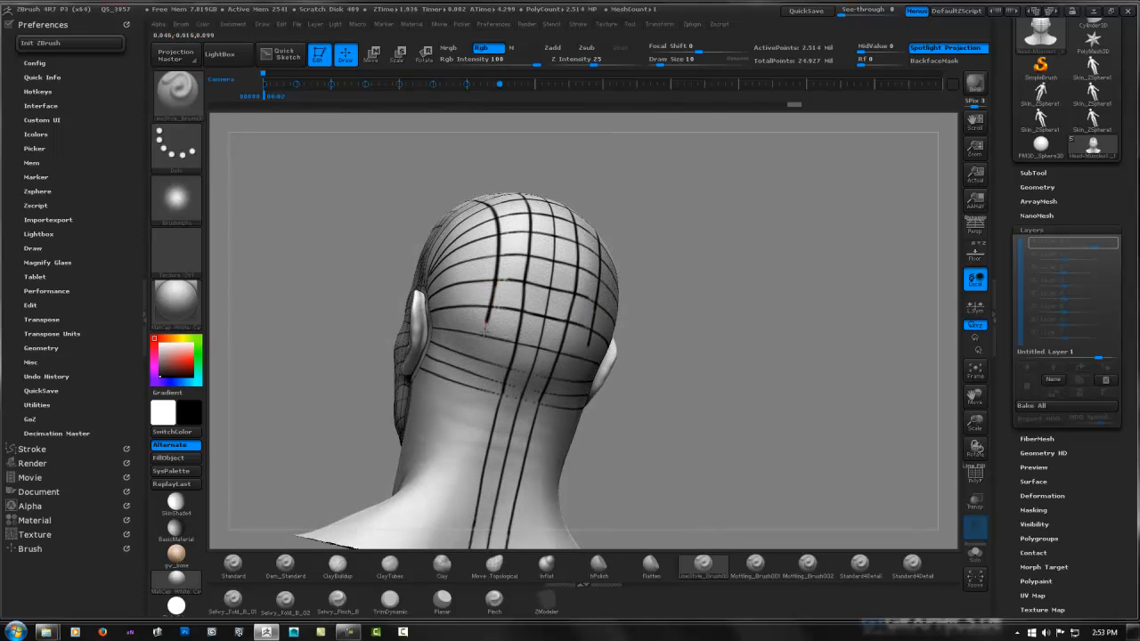
pyautogui.moveTo(477, 374); pyautogui.dragTo(442, 502)
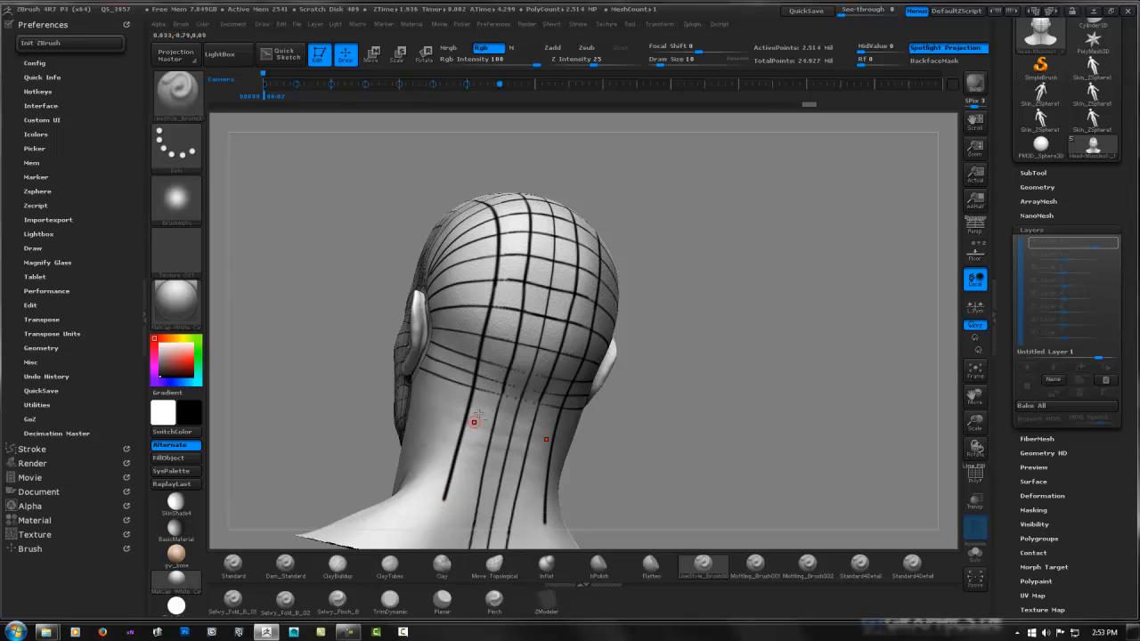
pyautogui.moveTo(471, 425)
pyautogui.mouseDown(button='right')
pyautogui.moveTo(515, 278)
pyautogui.moveTo(583, 244)
pyautogui.mouseUp(button='right')
pyautogui.hotkey('ctrl', 'z')
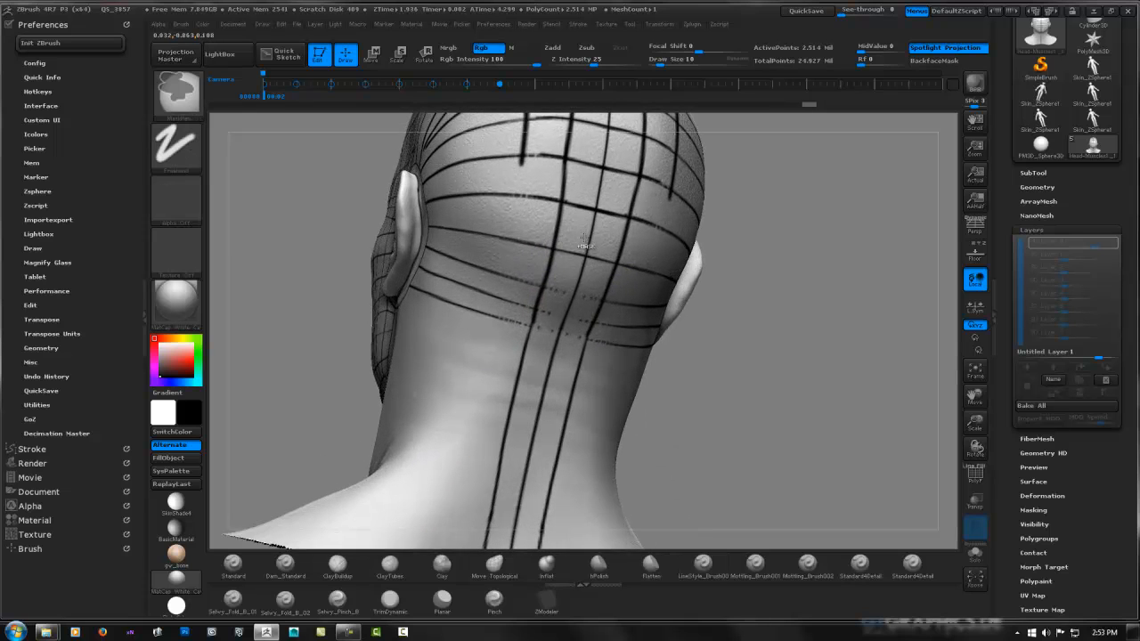
# Step: Continue the outer line across the remaining lower cross lines and down the neck, following the inner lines
pyautogui.moveTo(524, 153); pyautogui.dragTo(450, 461)
pyautogui.moveTo(450, 461); pyautogui.dragTo(495, 312, button='right')
pyautogui.moveTo(489, 330); pyautogui.dragTo(455, 468)
pyautogui.moveTo(492, 317); pyautogui.dragTo(475, 374)
# Step: Extend the side grid's upper rows backward above the ear, across the vertical lines rising from the ear
pyautogui.moveTo(670, 266)
pyautogui.keyDown('ctrl'); pyautogui.mouseDown(button='right')
pyautogui.moveTo(458, 244)
pyautogui.moveTo(519, 264)
pyautogui.moveTo(573, 255)
pyautogui.moveTo(511, 219)
pyautogui.moveTo(580, 294)
pyautogui.mouseUp(button='right'); pyautogui.keyUp('ctrl')
pyautogui.moveTo(519, 223)
pyautogui.mouseDown(button='right')
pyautogui.moveTo(512, 267)
pyautogui.moveTo(522, 267)
pyautogui.moveTo(537, 343)
pyautogui.mouseUp(button='right')
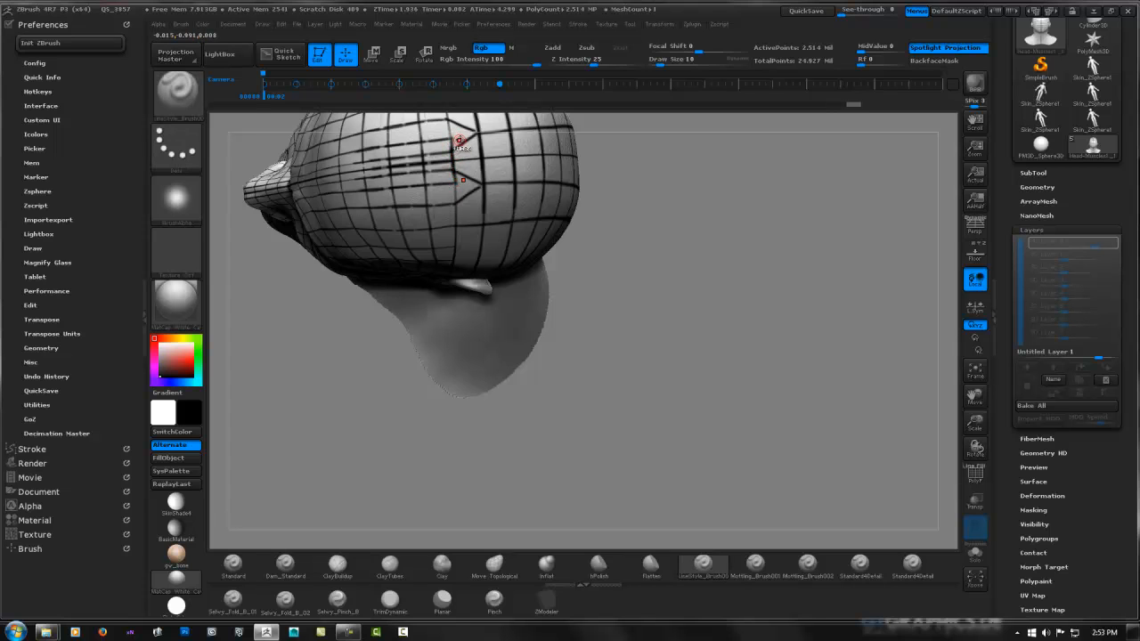
pyautogui.press('ctrl')
pyautogui.keyDown('ctrl'); pyautogui.moveTo(440, 145); pyautogui.dragTo(452, 150, button='right'); pyautogui.keyUp('ctrl')
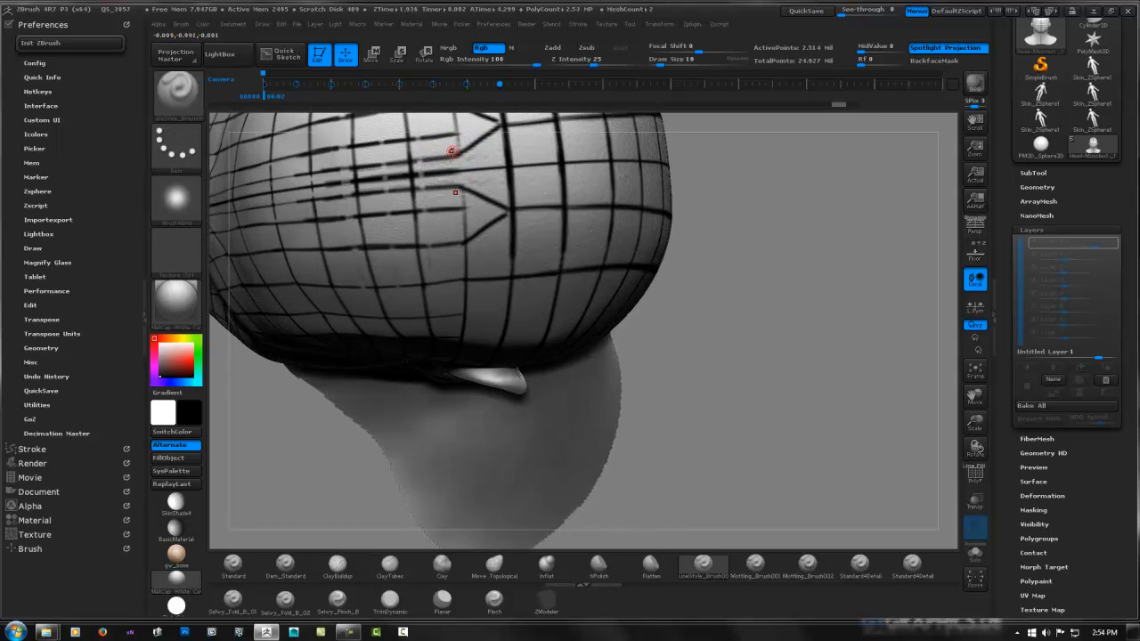
pyautogui.keyDown('ctrl'); pyautogui.moveTo(552, 199); pyautogui.dragTo(532, 282, button='right'); pyautogui.keyUp('ctrl')
pyautogui.moveTo(487, 236); pyautogui.dragTo(514, 166, button='right')
pyautogui.moveTo(605, 245)
pyautogui.keyDown('ctrl'); pyautogui.mouseDown(button='right')
pyautogui.moveTo(531, 250)
pyautogui.moveTo(547, 255)
pyautogui.moveTo(534, 290)
pyautogui.moveTo(530, 244)
pyautogui.moveTo(492, 228)
pyautogui.mouseUp(button='right'); pyautogui.keyUp('ctrl')
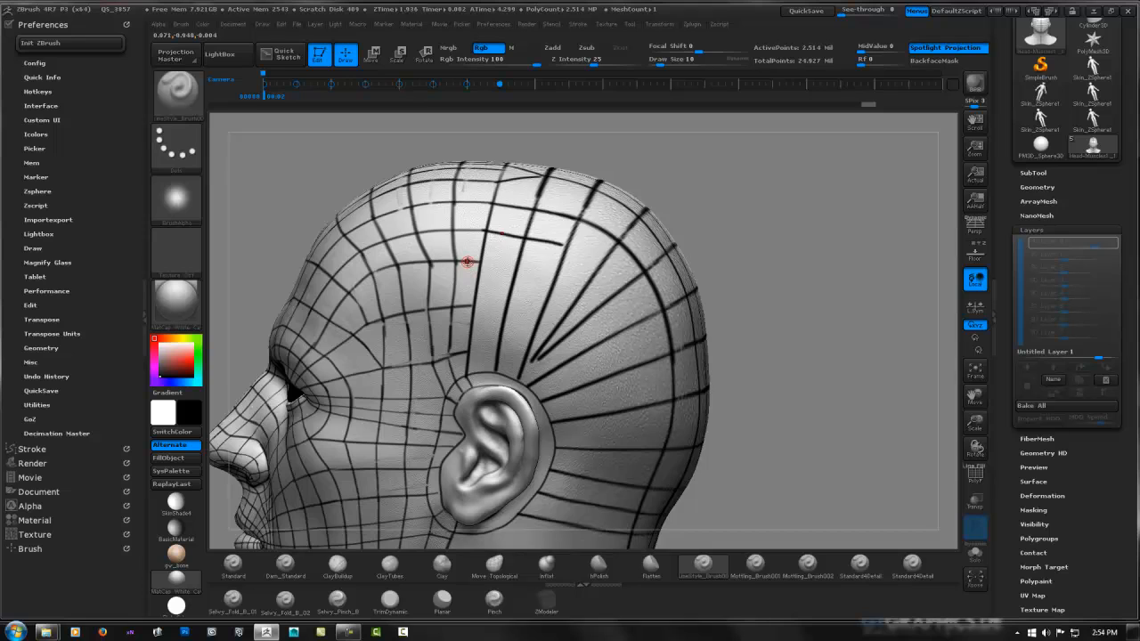
pyautogui.moveTo(543, 277); pyautogui.dragTo(555, 279)
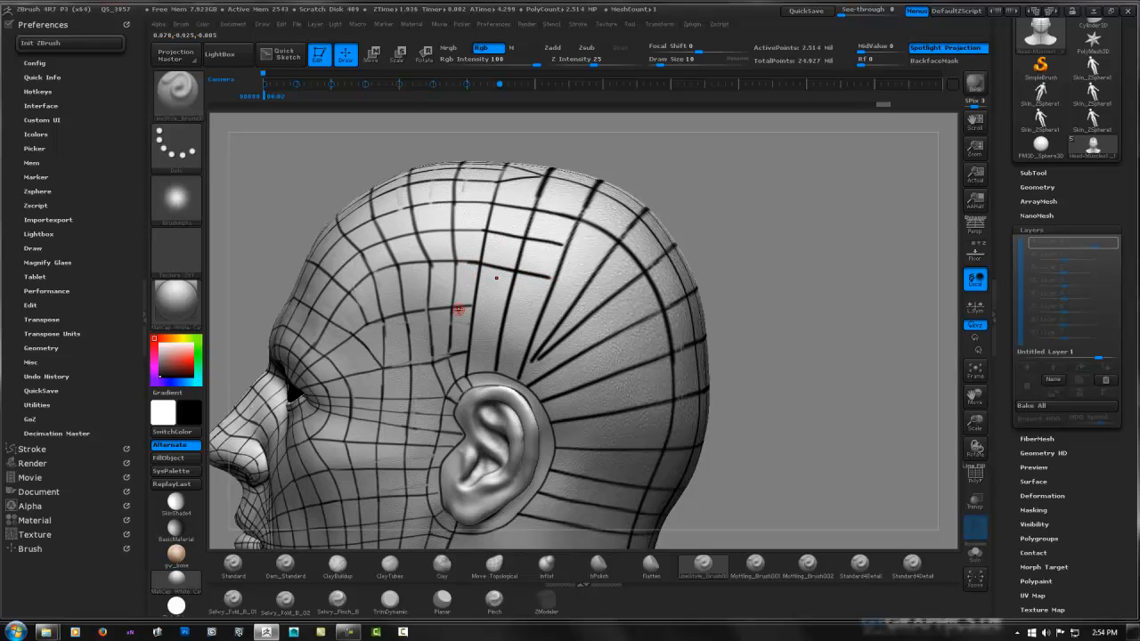
pyautogui.moveTo(433, 308); pyautogui.dragTo(526, 322)
# Step: Paint the lowest row just above the ear, joining the temple grid to the lines rising from the ear
pyautogui.moveTo(463, 306)
pyautogui.mouseDown()
pyautogui.moveTo(484, 307)
pyautogui.moveTo(477, 294)
pyautogui.moveTo(471, 337)
pyautogui.mouseUp()
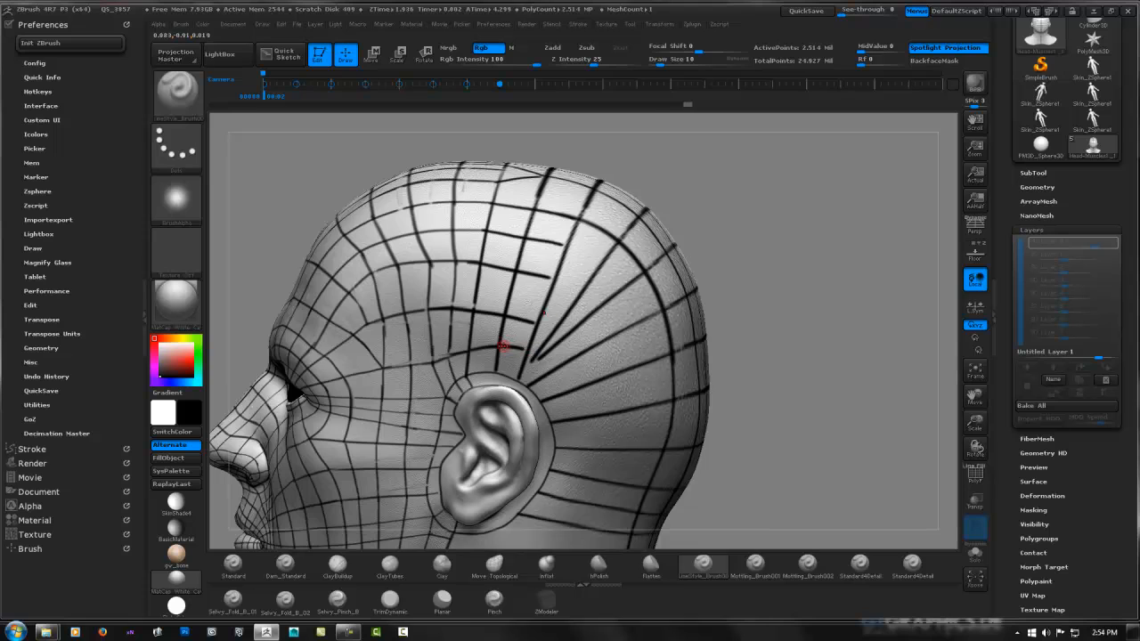
pyautogui.hotkey('ctrl', 'z')
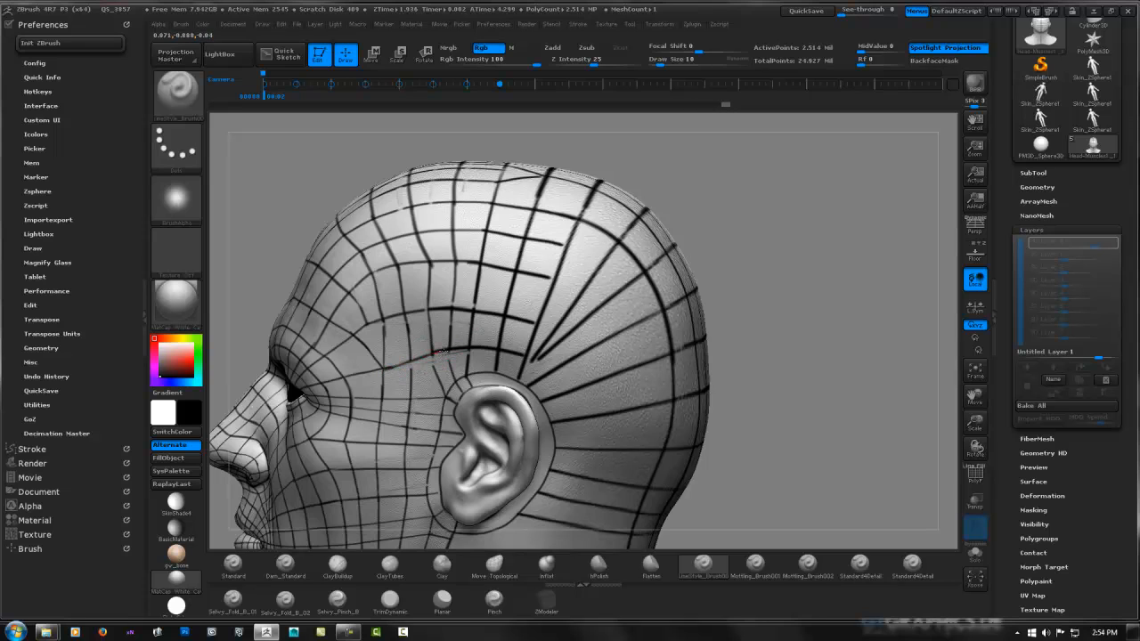
pyautogui.hotkey('ctrl', 'z')
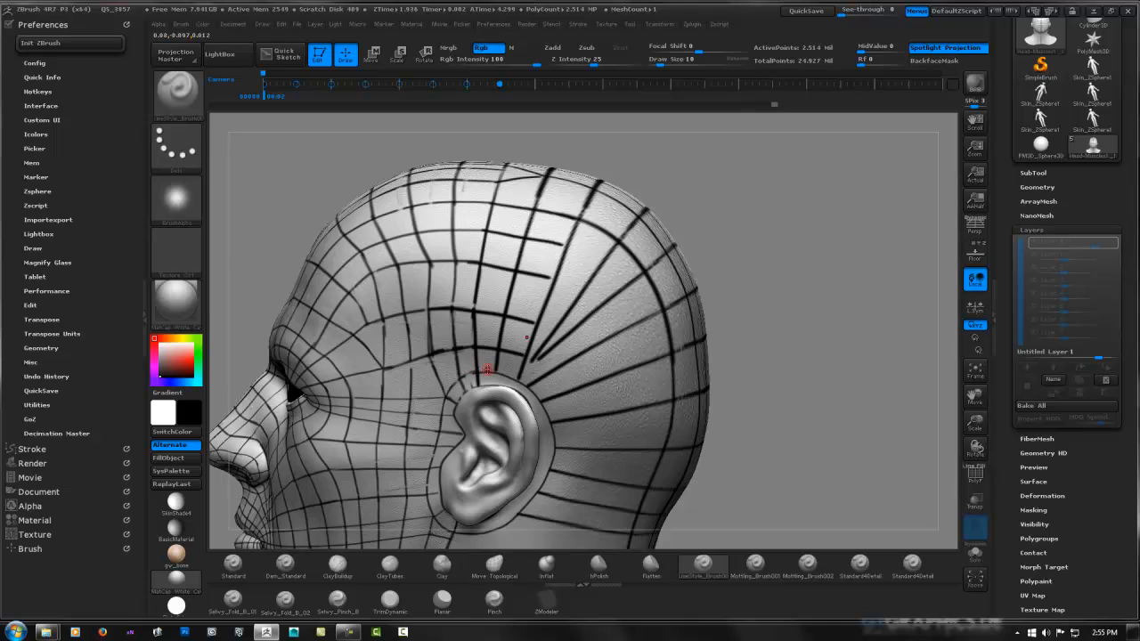
# Step: Continue the uppermost unfinished side row in a curve behind the ear, across the radiating lines and down onto the neck
pyautogui.keyDown('shift'); pyautogui.moveTo(751, 252); pyautogui.dragTo(570, 283); pyautogui.keyUp('shift')
pyautogui.moveTo(565, 239); pyautogui.dragTo(477, 266)
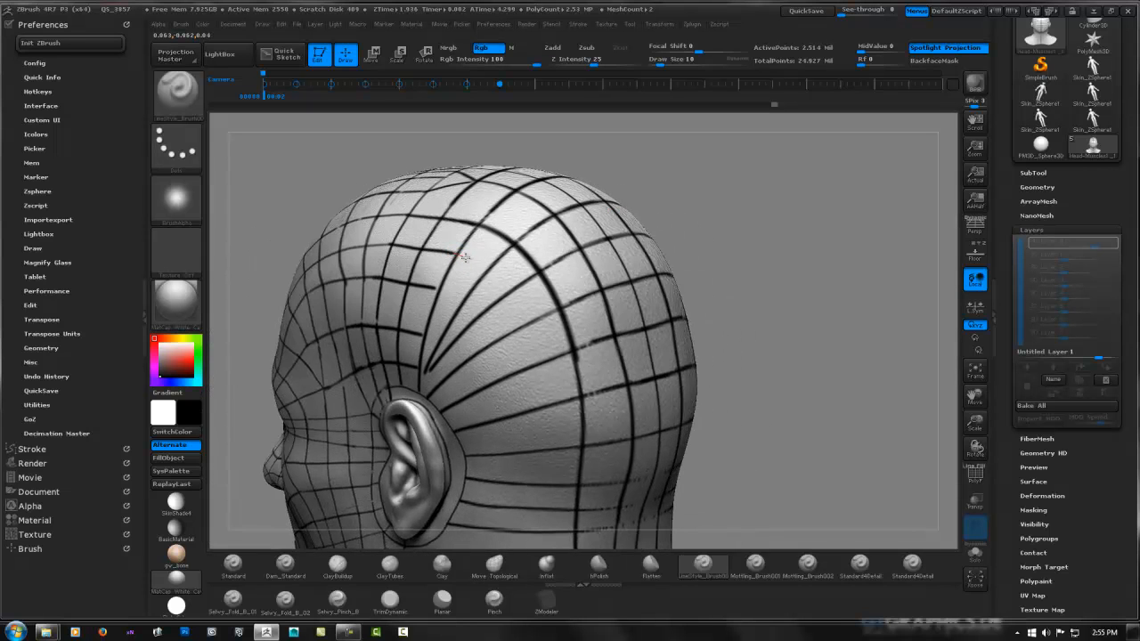
pyautogui.moveTo(515, 313); pyautogui.dragTo(527, 239)
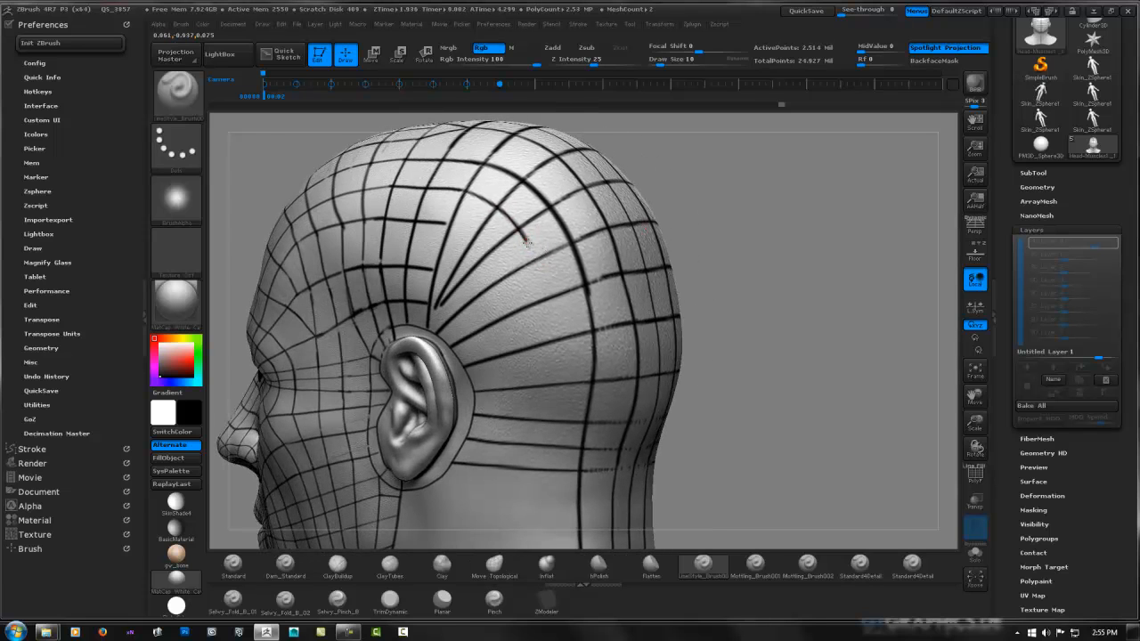
pyautogui.moveTo(555, 339)
pyautogui.mouseDown()
pyautogui.moveTo(565, 234)
pyautogui.moveTo(556, 456)
pyautogui.mouseUp()
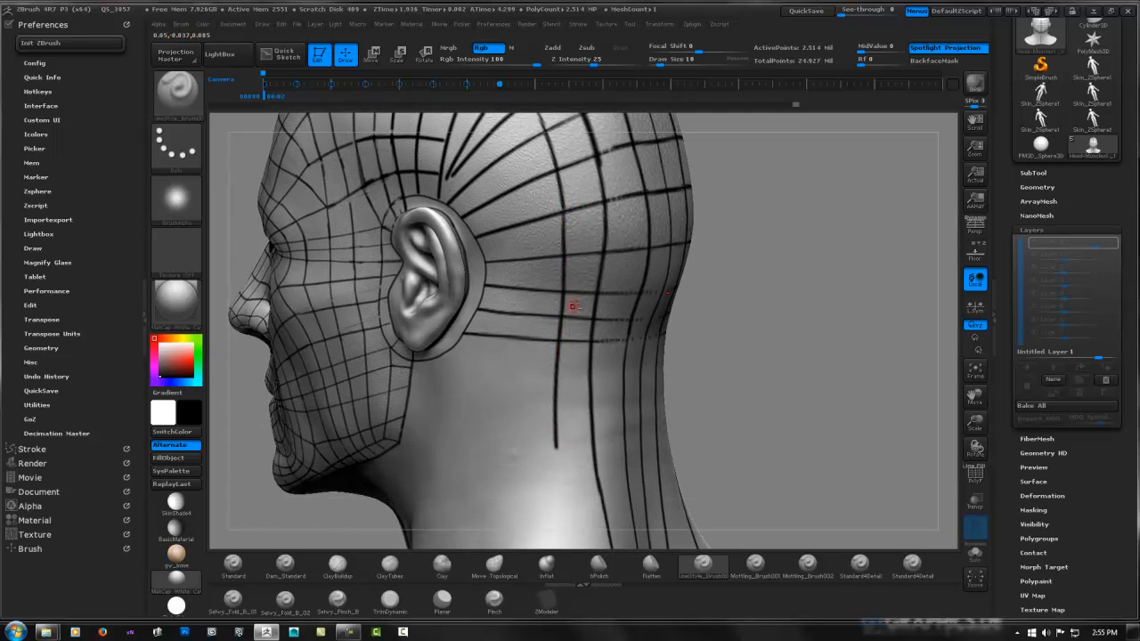
# Step: Curve the next side row around behind the ear, across the radiating lines, down to the lowest cross line
pyautogui.keyDown('alt'); pyautogui.moveTo(571, 199); pyautogui.dragTo(593, 318, button='right'); pyautogui.keyUp('alt')
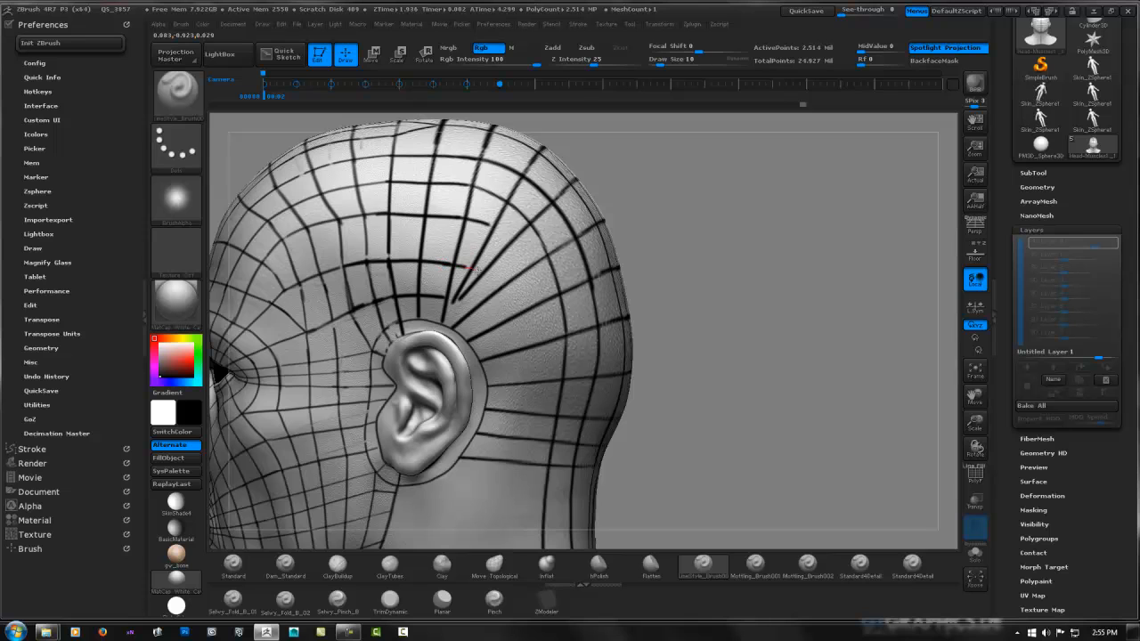
pyautogui.moveTo(504, 223); pyautogui.dragTo(474, 233, button='right')
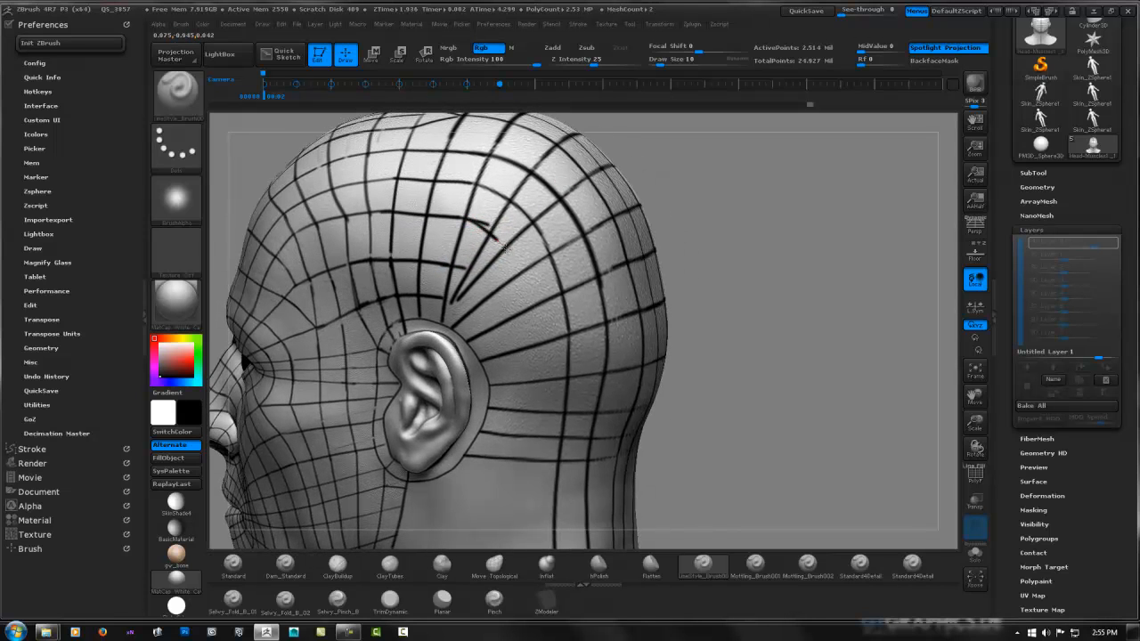
pyautogui.moveTo(506, 248); pyautogui.dragTo(512, 258)
pyautogui.keyDown('alt'); pyautogui.moveTo(477, 218); pyautogui.dragTo(491, 232); pyautogui.keyUp('alt')
pyautogui.moveTo(521, 282)
pyautogui.mouseDown()
pyautogui.moveTo(538, 323)
pyautogui.moveTo(531, 462)
pyautogui.mouseUp()
# Step: Remove the leftover converging line segments just above and behind the ear
pyautogui.moveTo(554, 321); pyautogui.dragTo(496, 271, button='right')
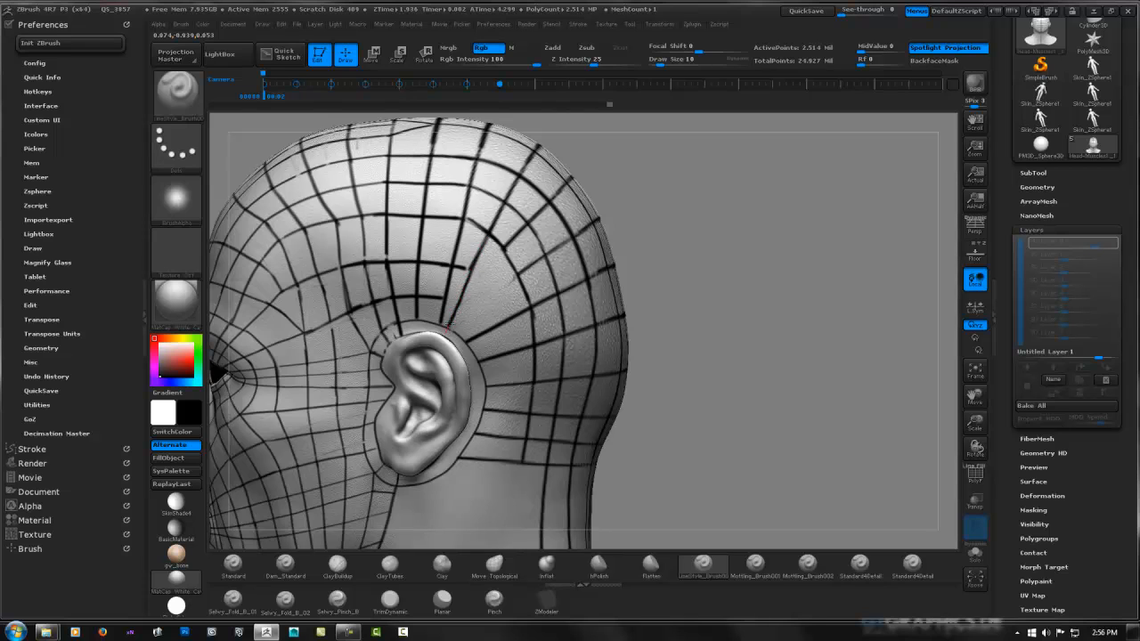
pyautogui.press('shift')
pyautogui.hotkey('ctrl', 'z')
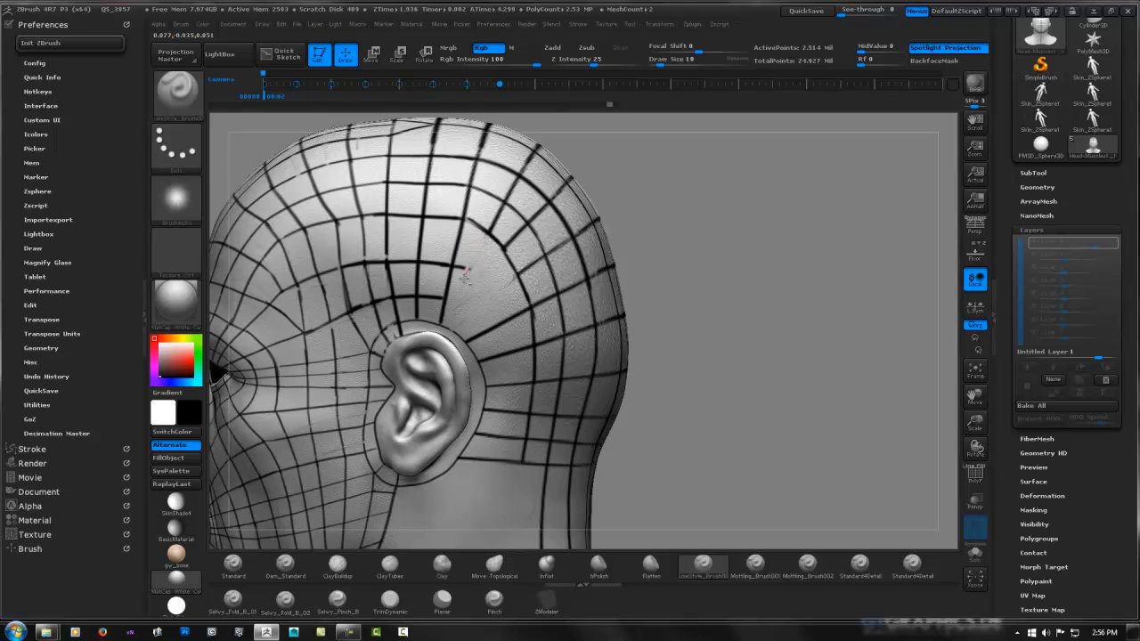
# Step: Paint a fork at the end of the row above the ear and carry the lower rows around behind the ear
pyautogui.moveTo(465, 277); pyautogui.dragTo(466, 273)
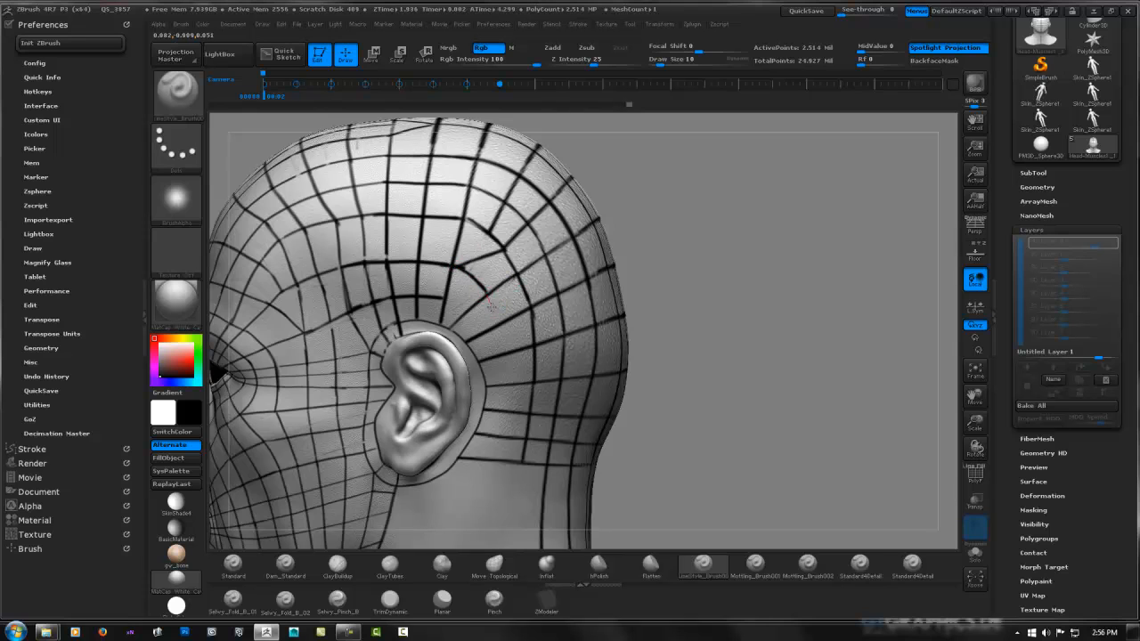
pyautogui.moveTo(498, 334); pyautogui.dragTo(499, 343)
pyautogui.hotkey('ctrl', 'z')
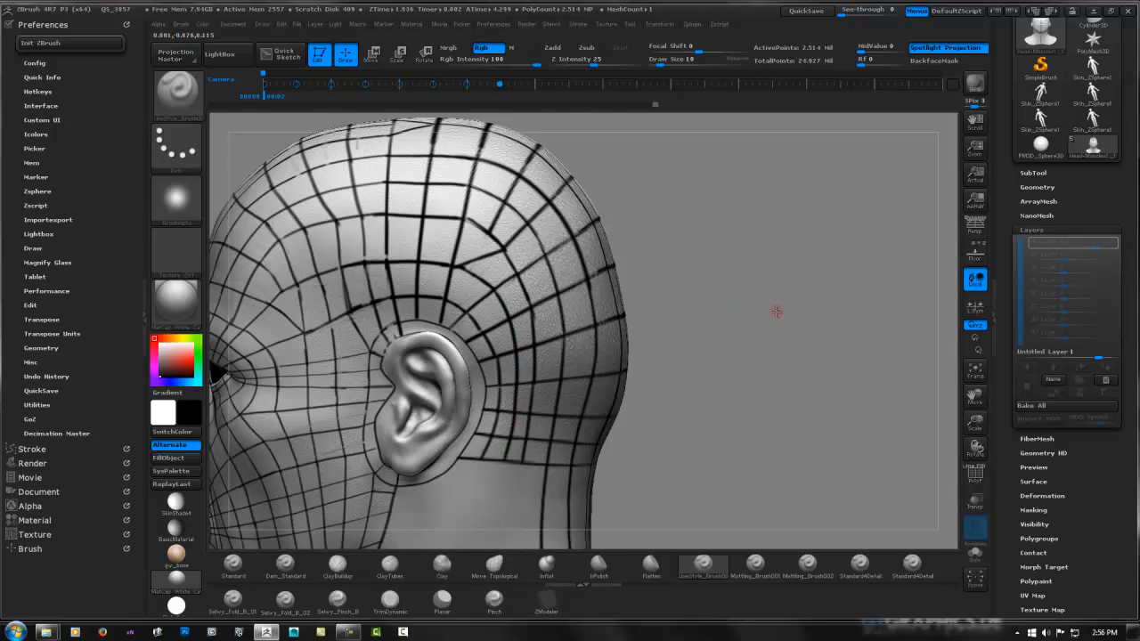
# Step: Paint a line from the rear jaw line just below the earlobe straight back across the neck to its rear vertical lines
pyautogui.moveTo(774, 311)
pyautogui.mouseDown()
pyautogui.moveTo(744, 307)
pyautogui.moveTo(769, 298)
pyautogui.moveTo(746, 313)
pyautogui.mouseUp()
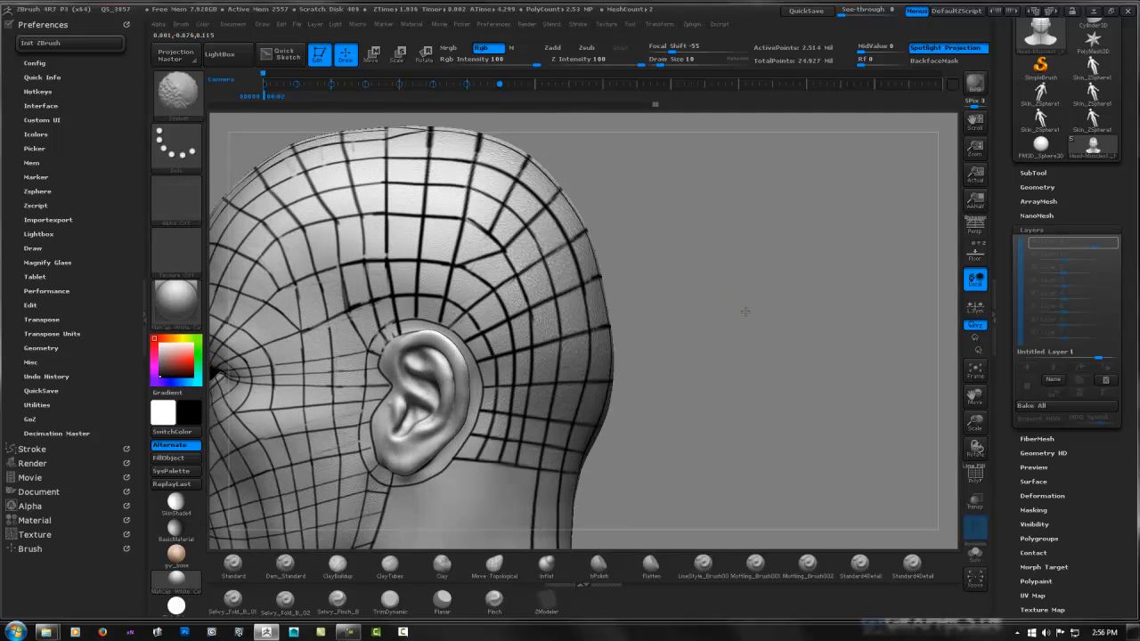
pyautogui.keyDown('alt'); pyautogui.moveTo(685, 235); pyautogui.dragTo(590, 318); pyautogui.keyUp('alt')
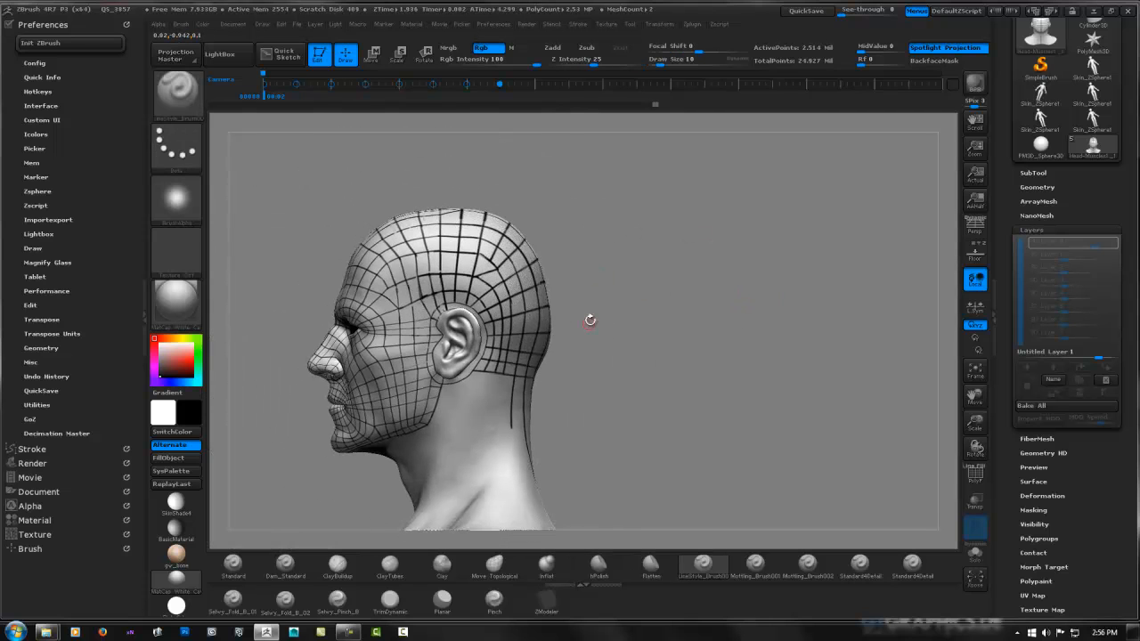
pyautogui.moveTo(643, 287); pyautogui.dragTo(667, 272)
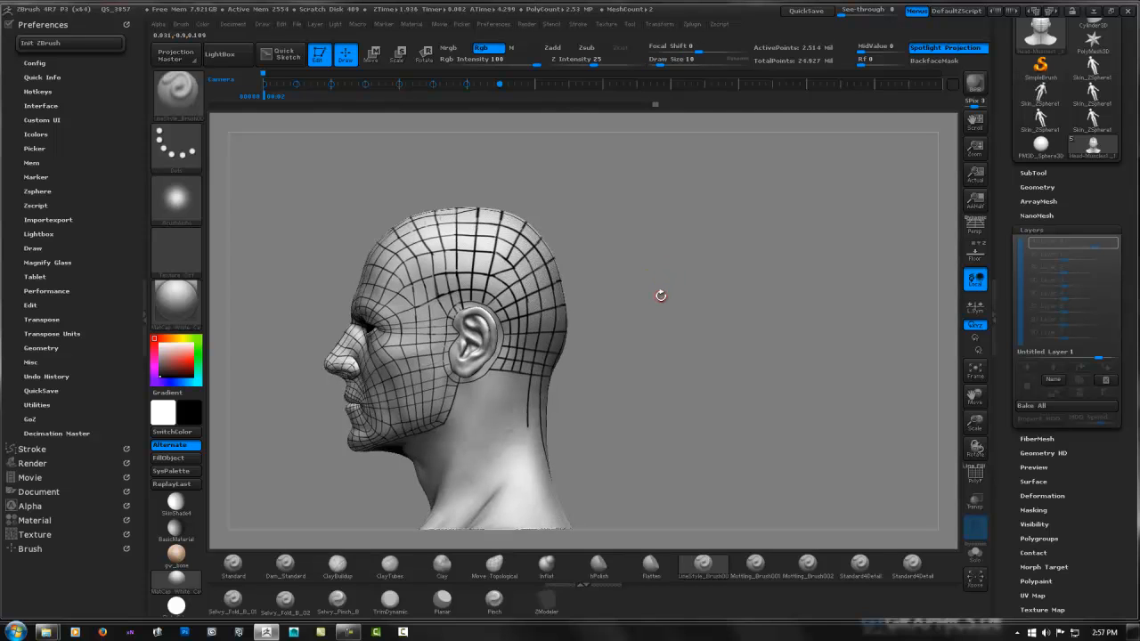
pyautogui.keyDown('ctrl'); pyautogui.moveTo(488, 375); pyautogui.dragTo(555, 364, button='right'); pyautogui.keyUp('ctrl')
pyautogui.moveTo(490, 419)
pyautogui.keyDown('alt'); pyautogui.mouseDown(button='right')
pyautogui.moveTo(538, 333)
pyautogui.moveTo(526, 318)
pyautogui.moveTo(541, 310)
pyautogui.mouseUp(button='right'); pyautogui.keyUp('alt')
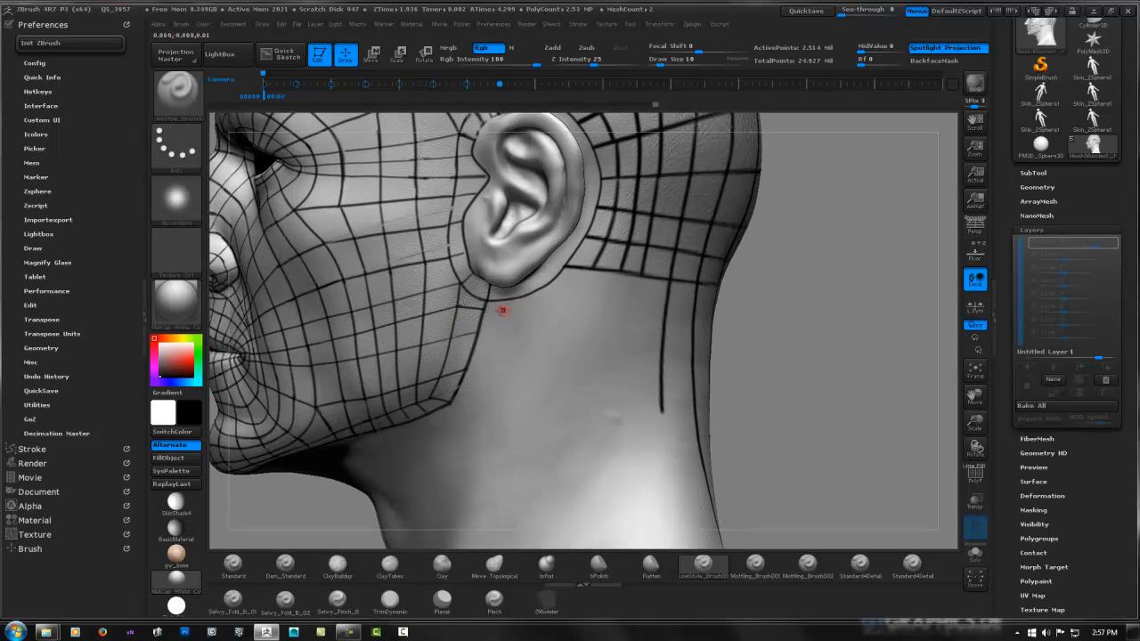
pyautogui.moveTo(481, 309); pyautogui.dragTo(741, 313)
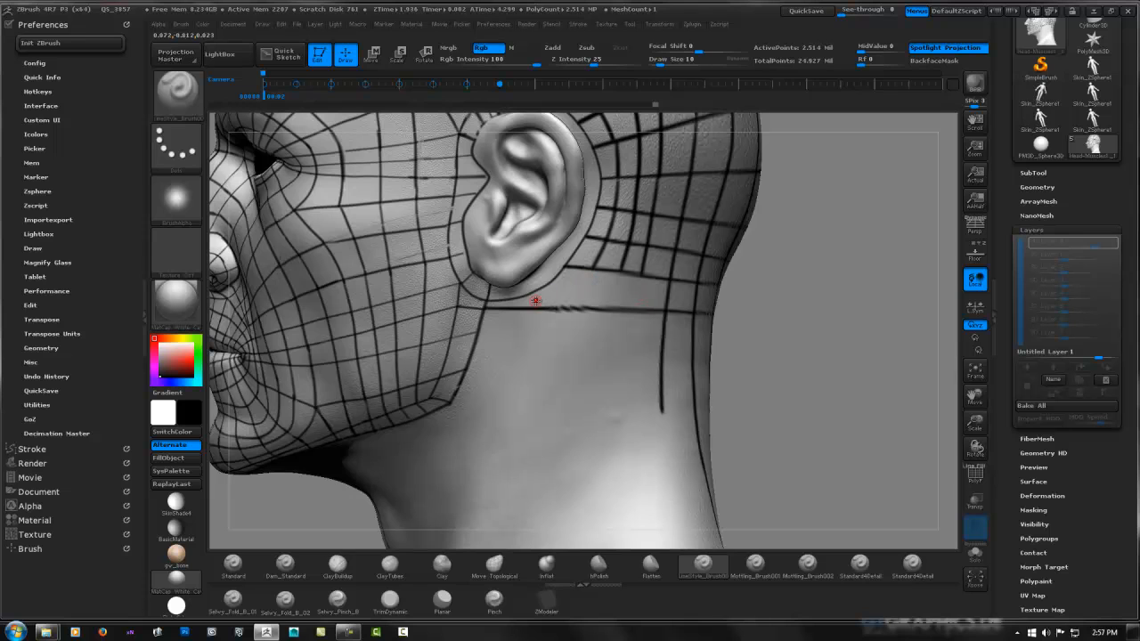
pyautogui.moveTo(522, 268); pyautogui.dragTo(580, 285, button='right')
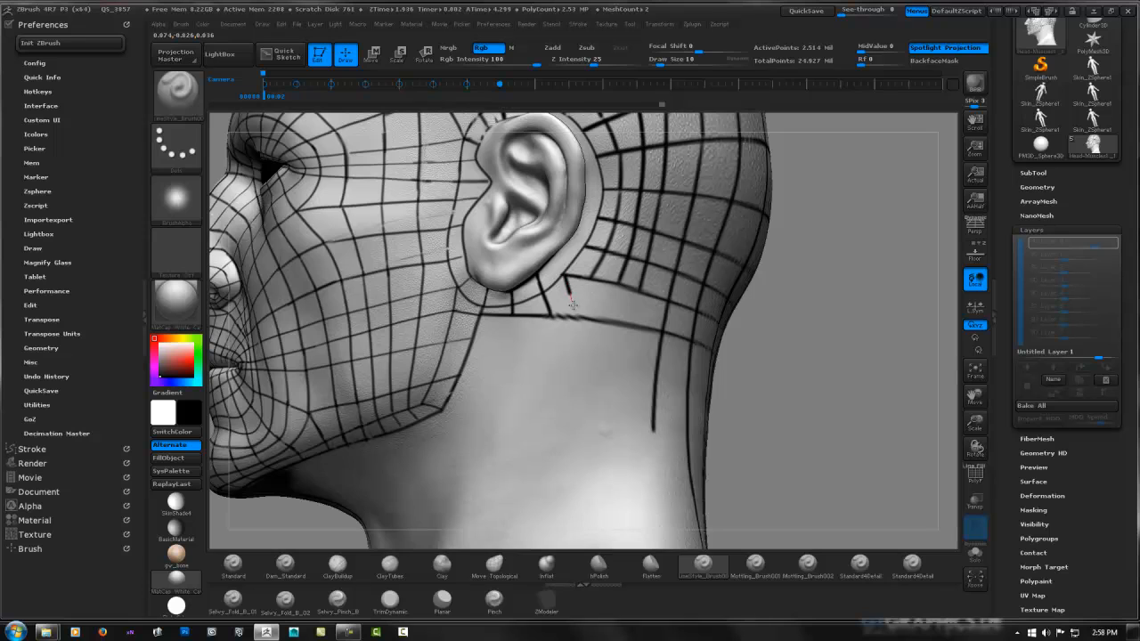
pyautogui.moveTo(594, 279); pyautogui.dragTo(598, 325)
pyautogui.hotkey('ctrl', 'z')
pyautogui.hotkey('ctrl', 'z')
pyautogui.hotkey('ctrl', 'z')
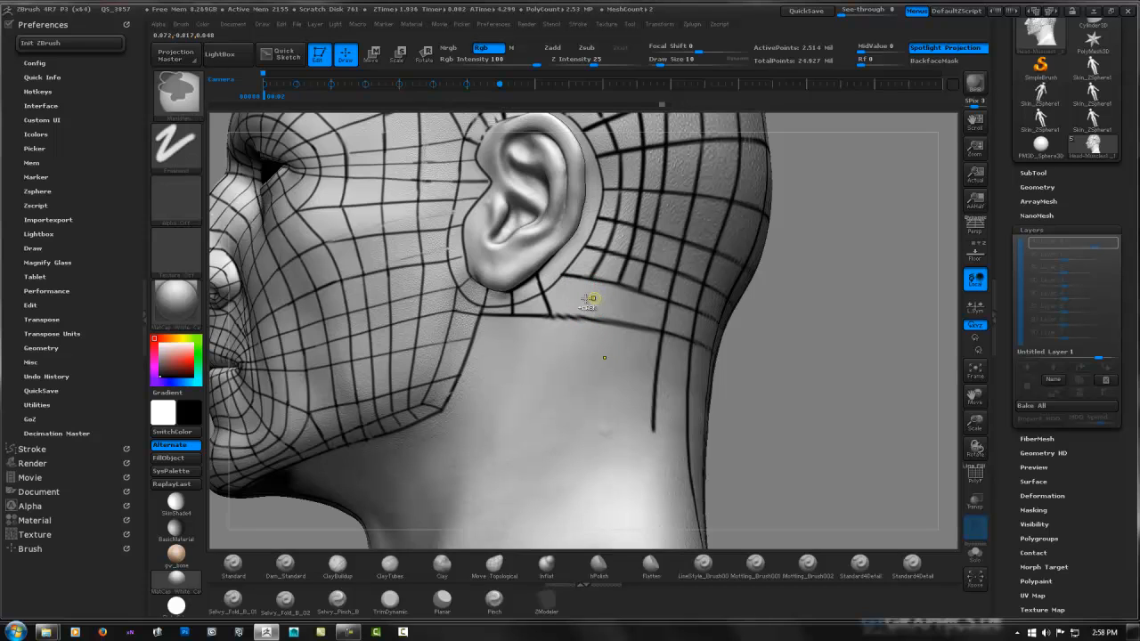
# Step: Paint five short vertical lines connecting the earlobe and the lowest cross line to the new neck line below
pyautogui.moveTo(535, 292); pyautogui.dragTo(539, 323)
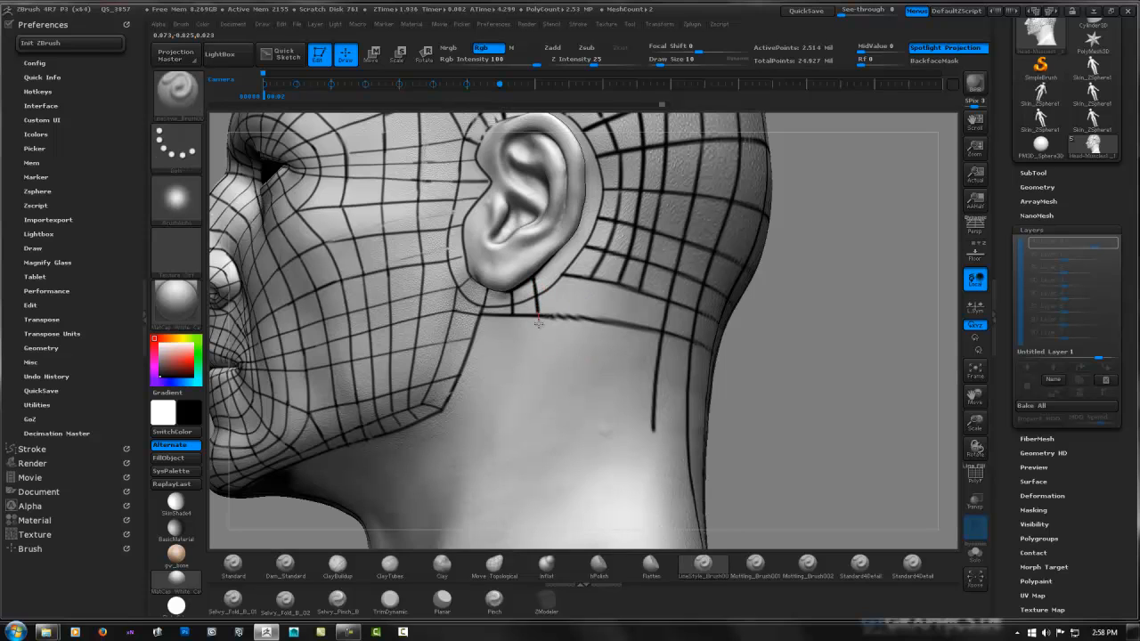
pyautogui.moveTo(565, 274); pyautogui.dragTo(562, 321)
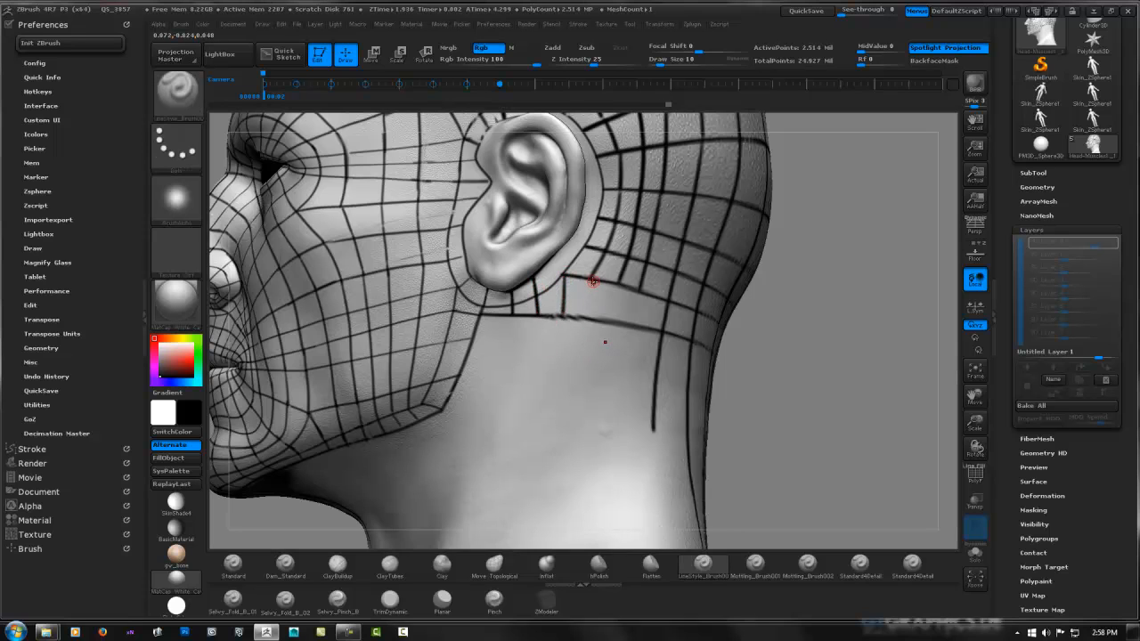
pyautogui.moveTo(590, 278); pyautogui.dragTo(589, 323)
pyautogui.moveTo(616, 287); pyautogui.dragTo(616, 328)
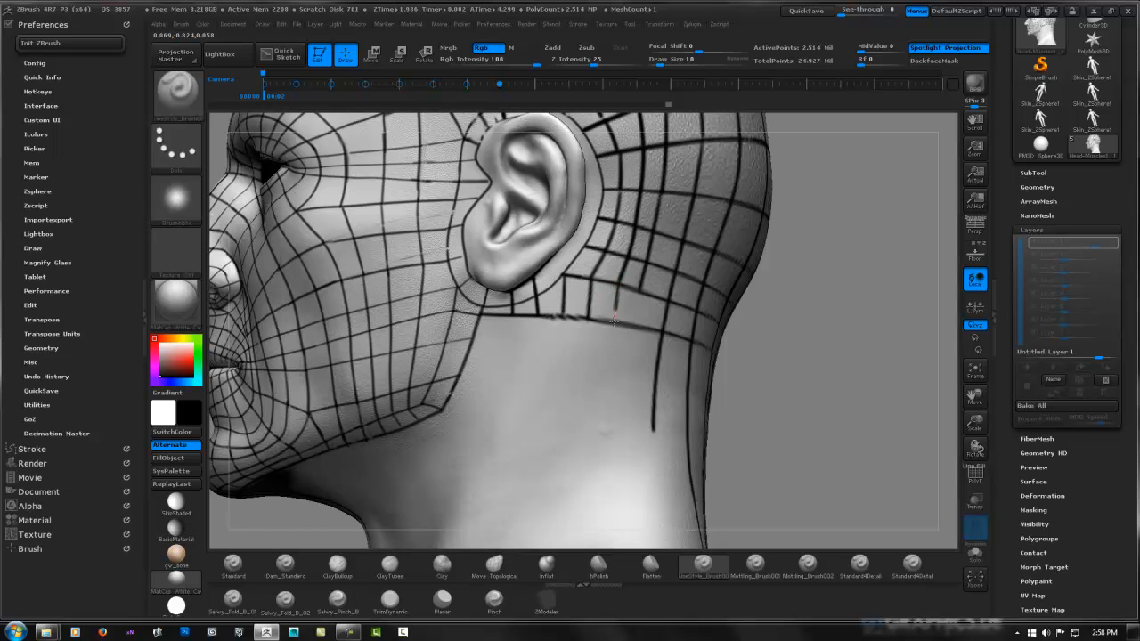
pyautogui.moveTo(640, 287); pyautogui.dragTo(638, 327)
pyautogui.moveTo(685, 298)
pyautogui.mouseDown(button='right')
pyautogui.moveTo(644, 293)
pyautogui.moveTo(695, 294)
pyautogui.moveTo(822, 333)
pyautogui.mouseUp(button='right')
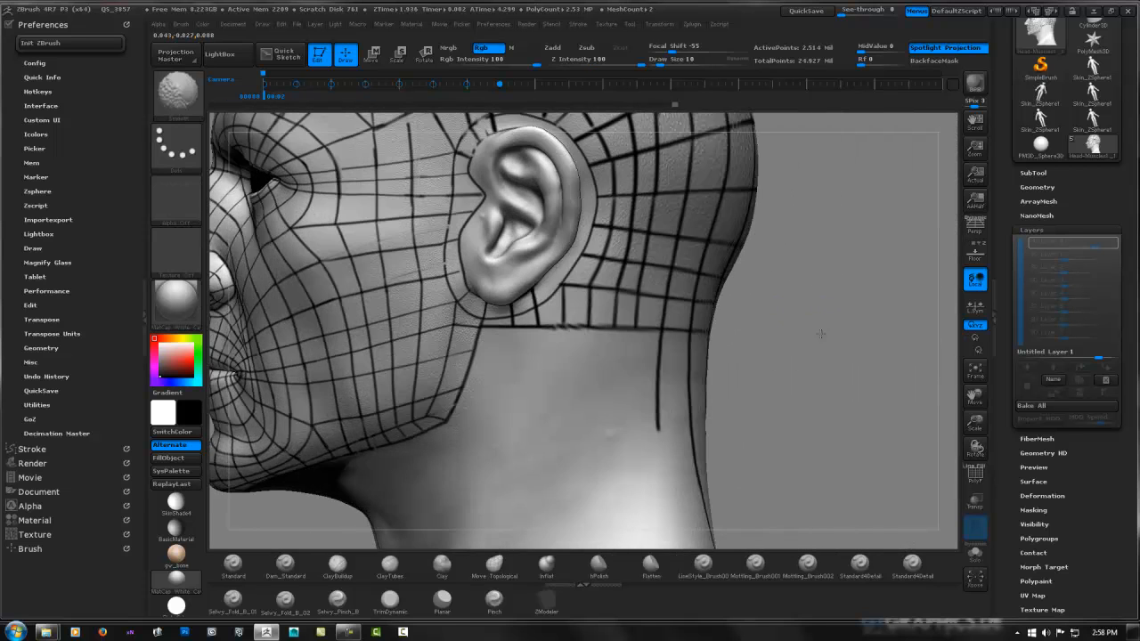
# Step: Replace the vertical line behind the ear with one slightly farther back, curving from the upper side of the head to the neck line
pyautogui.keyDown('alt'); pyautogui.moveTo(756, 290); pyautogui.dragTo(679, 376, button='right'); pyautogui.keyUp('alt')
pyautogui.keyDown('ctrl'); pyautogui.moveTo(789, 311); pyautogui.dragTo(575, 237, button='right'); pyautogui.keyUp('ctrl')
pyautogui.moveTo(538, 232)
pyautogui.mouseDown()
pyautogui.moveTo(553, 296)
pyautogui.moveTo(554, 462)
pyautogui.mouseUp()
pyautogui.click(560, 309)
pyautogui.moveTo(561, 340); pyautogui.dragTo(561, 392)
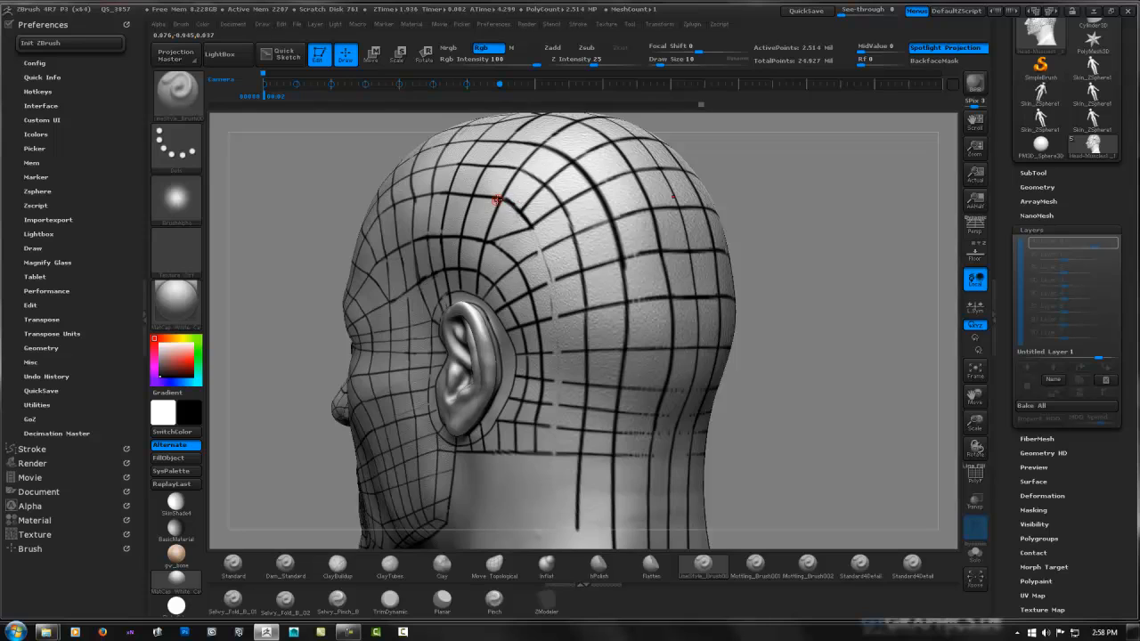
pyautogui.moveTo(502, 200)
pyautogui.mouseDown()
pyautogui.moveTo(531, 212)
pyautogui.moveTo(552, 260)
pyautogui.mouseUp()
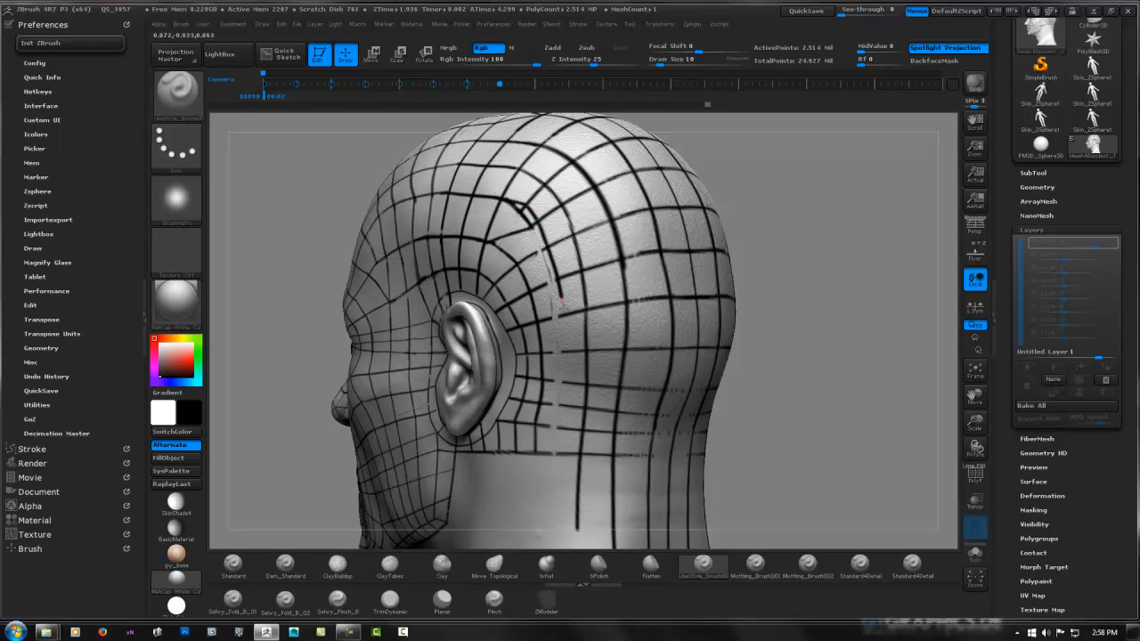
pyautogui.moveTo(565, 383); pyautogui.dragTo(563, 468)
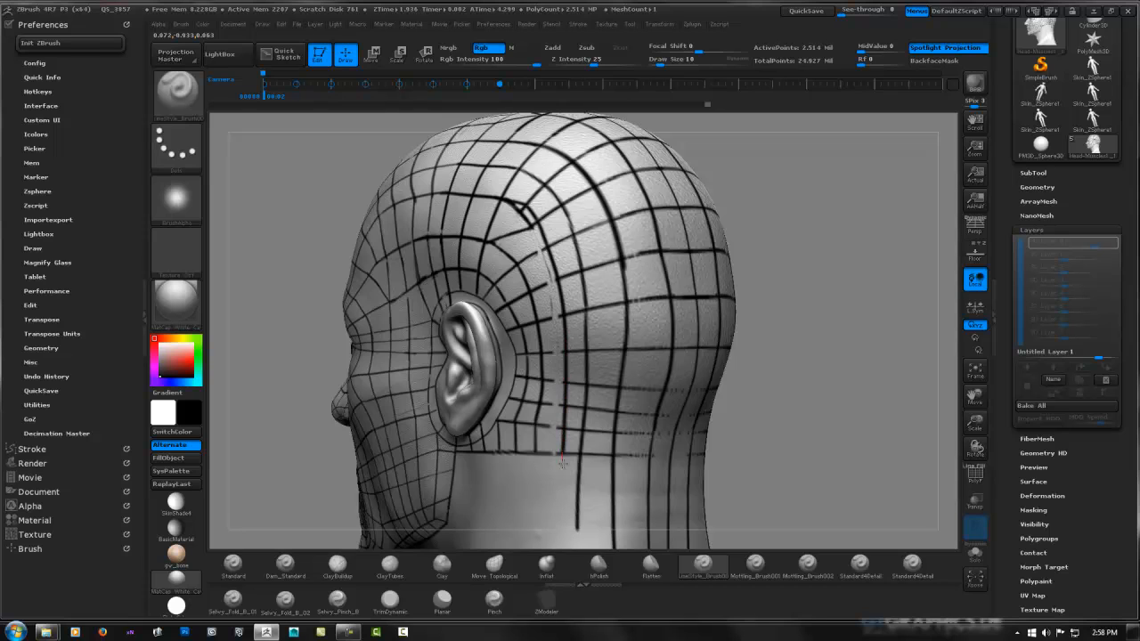
# Step: Erase the next vertical line behind it, from the upper side of the head down onto the neck
pyautogui.keyDown('alt'); pyautogui.moveTo(548, 188); pyautogui.dragTo(584, 269); pyautogui.keyUp('alt')
pyautogui.keyDown('alt'); pyautogui.moveTo(565, 218); pyautogui.dragTo(586, 312); pyautogui.keyUp('alt')
pyautogui.moveTo(574, 242)
pyautogui.mouseDown()
pyautogui.moveTo(589, 355)
pyautogui.moveTo(582, 441)
pyautogui.mouseUp()
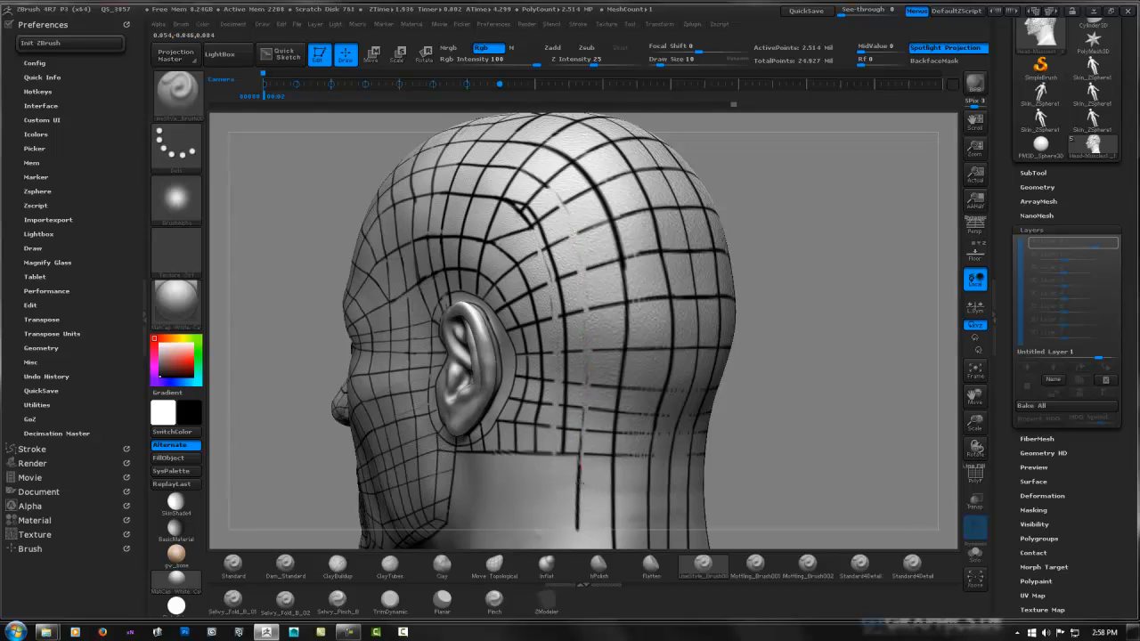
pyautogui.moveTo(579, 482); pyautogui.dragTo(579, 493)
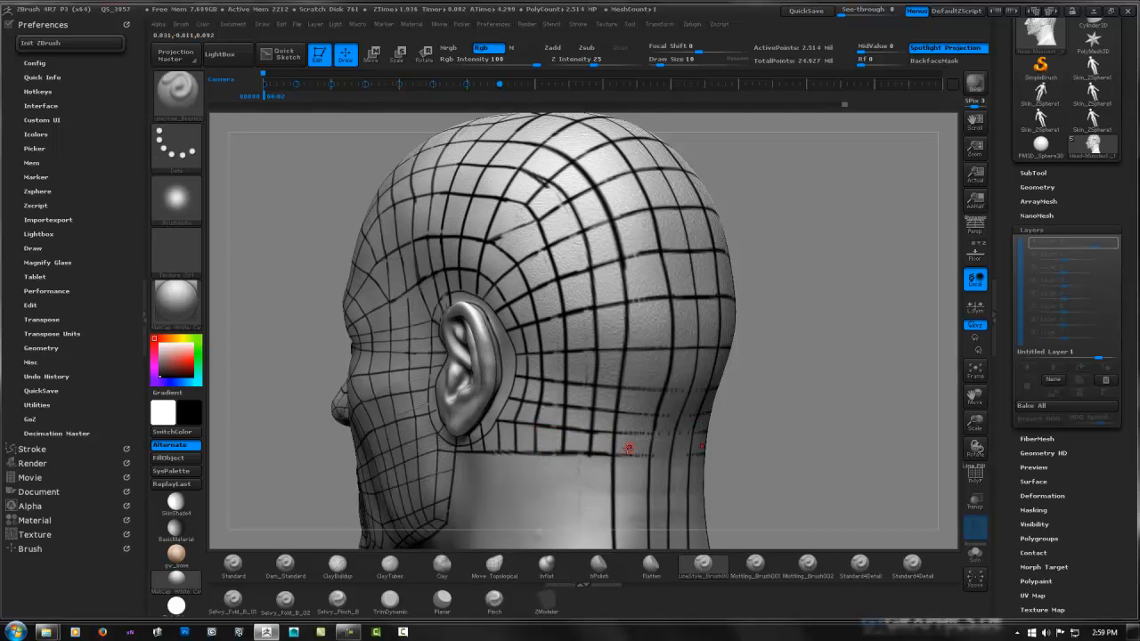
# Step: Paint a replacement vertical line beside the outer one on the back of the head, running down to the neck line
pyautogui.moveTo(783, 397); pyautogui.dragTo(767, 393)
pyautogui.keyDown('alt'); pyautogui.moveTo(767, 394); pyautogui.dragTo(687, 383, button='right'); pyautogui.keyUp('alt')
pyautogui.moveTo(525, 146)
pyautogui.mouseDown(button='right')
pyautogui.moveTo(519, 235)
pyautogui.moveTo(454, 217)
pyautogui.mouseUp(button='right')
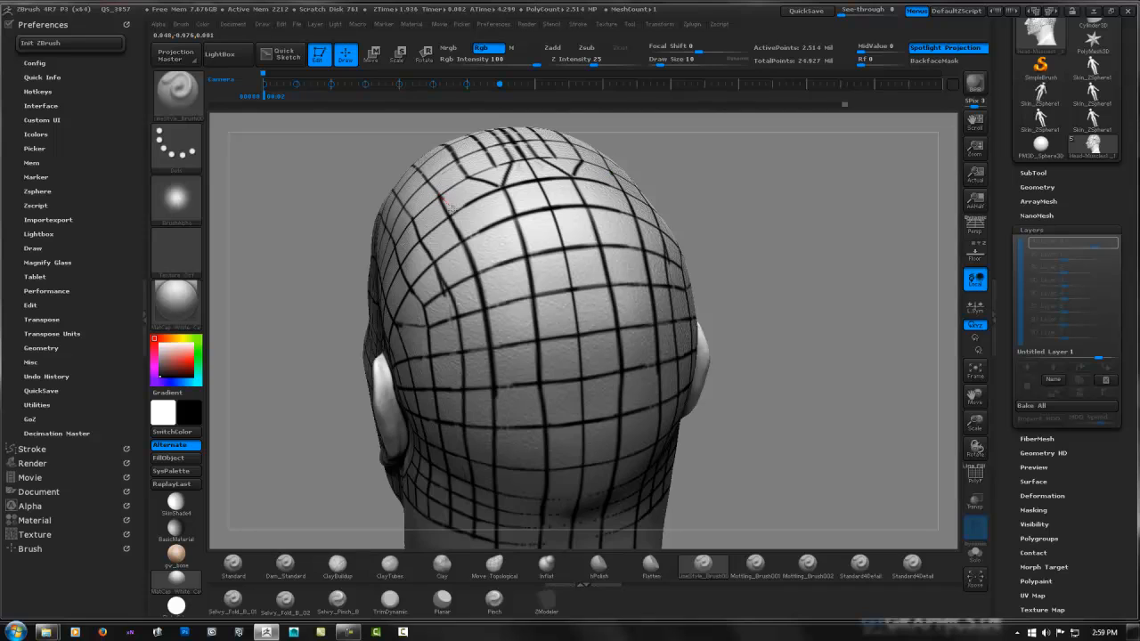
pyautogui.moveTo(448, 205)
pyautogui.mouseDown()
pyautogui.moveTo(489, 269)
pyautogui.moveTo(509, 383)
pyautogui.mouseUp()
pyautogui.hotkey('ctrl', 'z')
pyautogui.moveTo(488, 274); pyautogui.dragTo(504, 381)
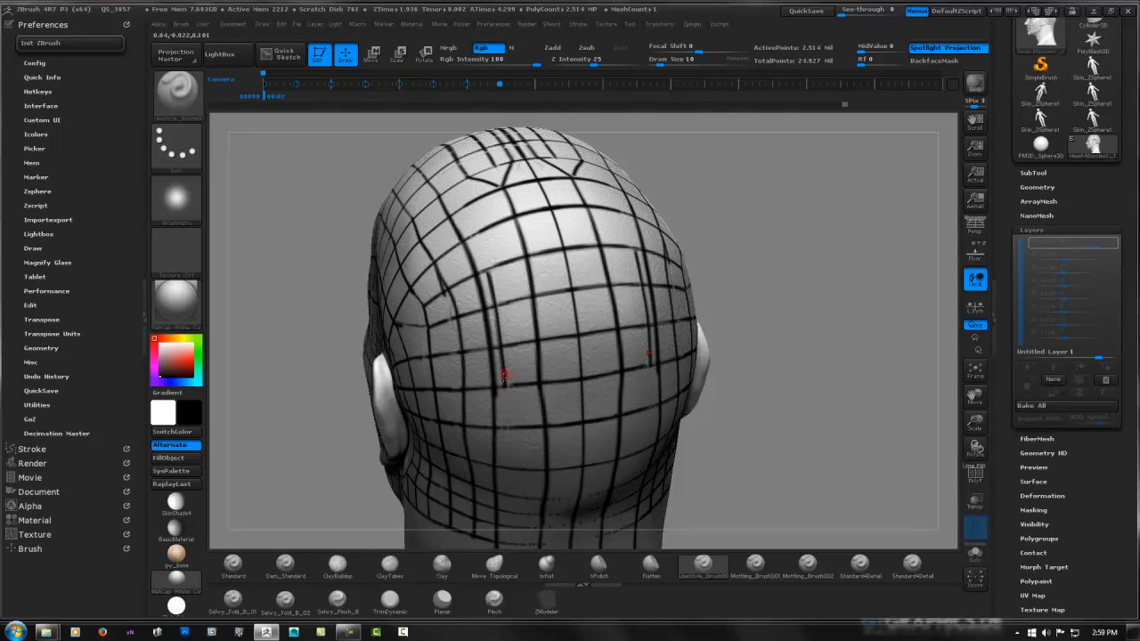
pyautogui.moveTo(522, 291)
pyautogui.keyDown('alt'); pyautogui.mouseDown(button='right')
pyautogui.moveTo(533, 178)
pyautogui.moveTo(517, 273)
pyautogui.mouseUp(button='right'); pyautogui.keyUp('alt')
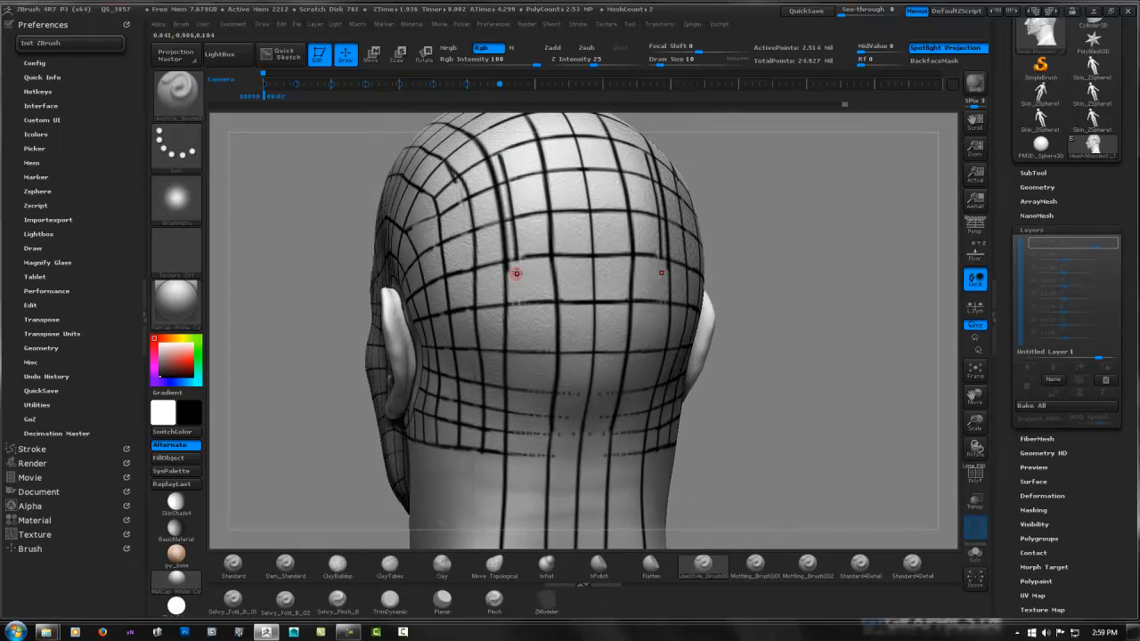
pyautogui.moveTo(511, 257); pyautogui.dragTo(515, 452)
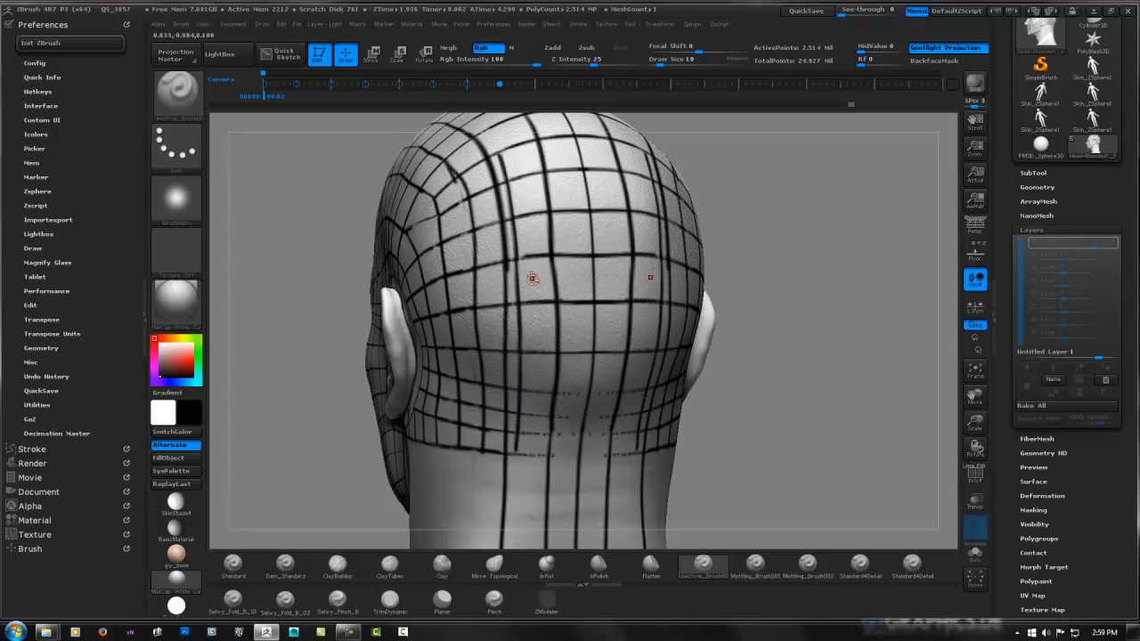
# Step: Extend the replacement vertical line upward across the upper back of the head to the crown rows
pyautogui.moveTo(515, 297); pyautogui.dragTo(445, 235, button='right')
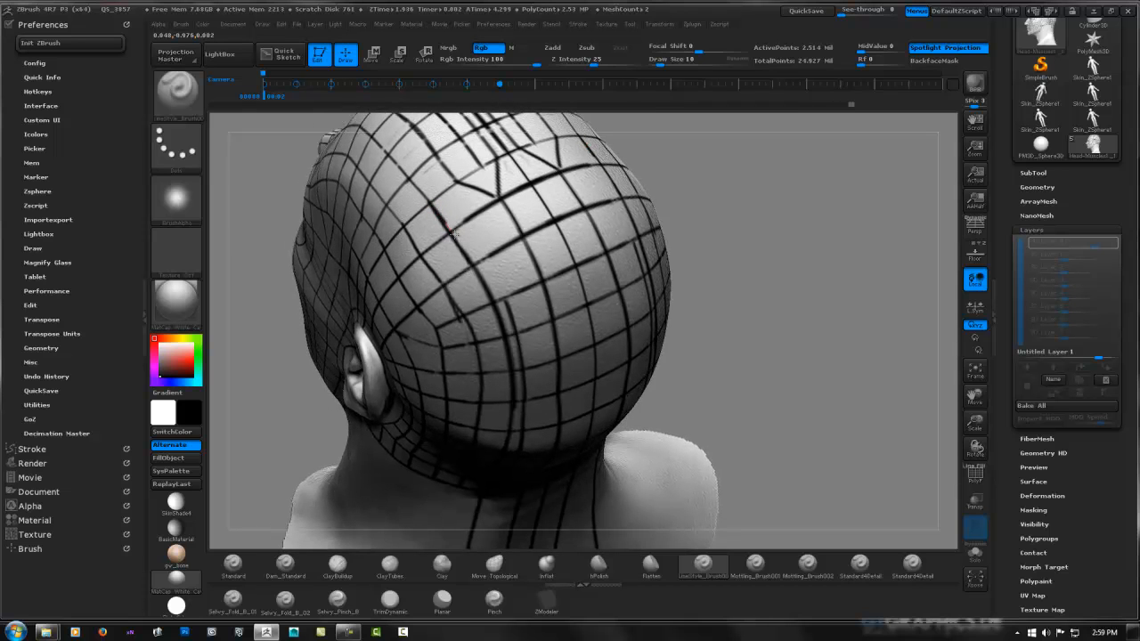
pyautogui.moveTo(489, 225); pyautogui.dragTo(497, 196, button='right')
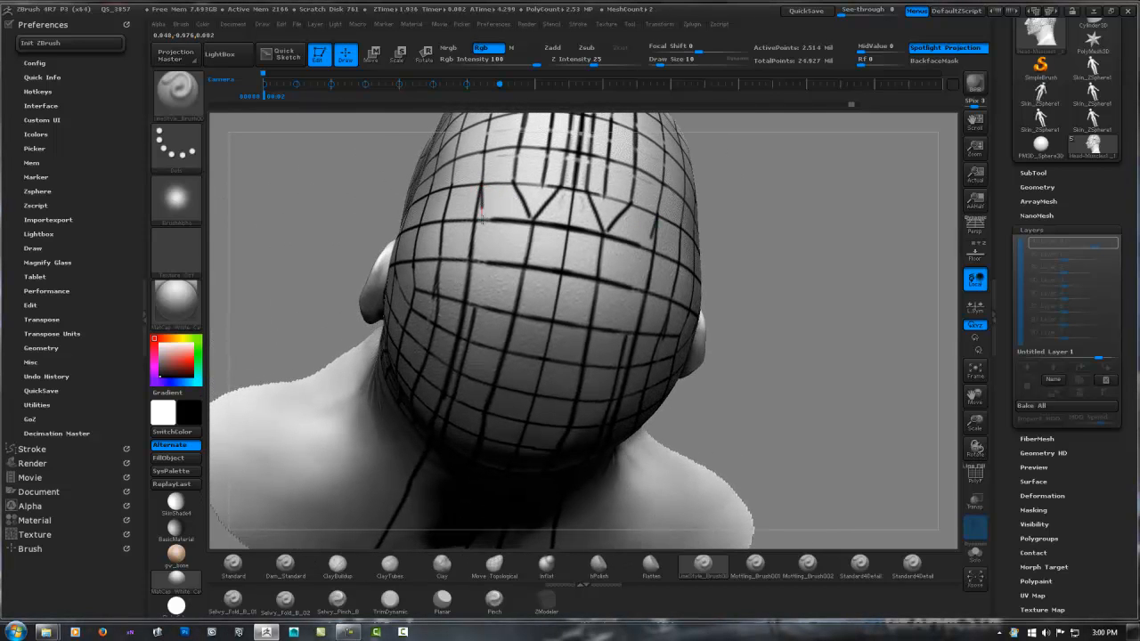
pyautogui.moveTo(474, 310); pyautogui.dragTo(474, 315)
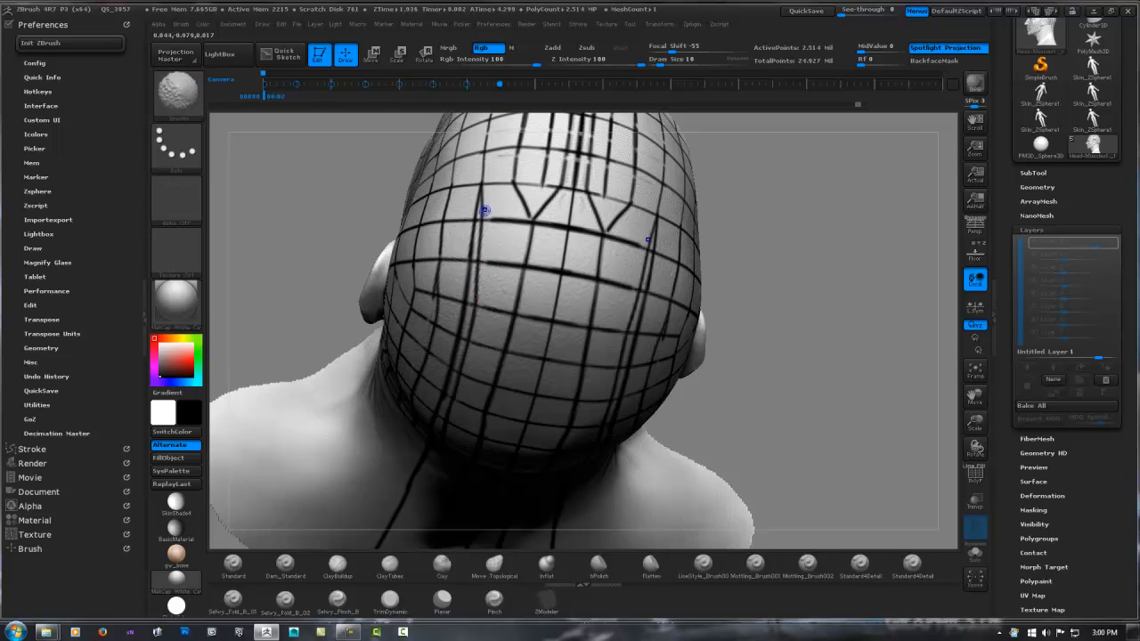
# Step: Erase the old vertical line beside the replacement, from the crown rows down the back of the head to the nape
pyautogui.moveTo(479, 192); pyautogui.dragTo(466, 279)
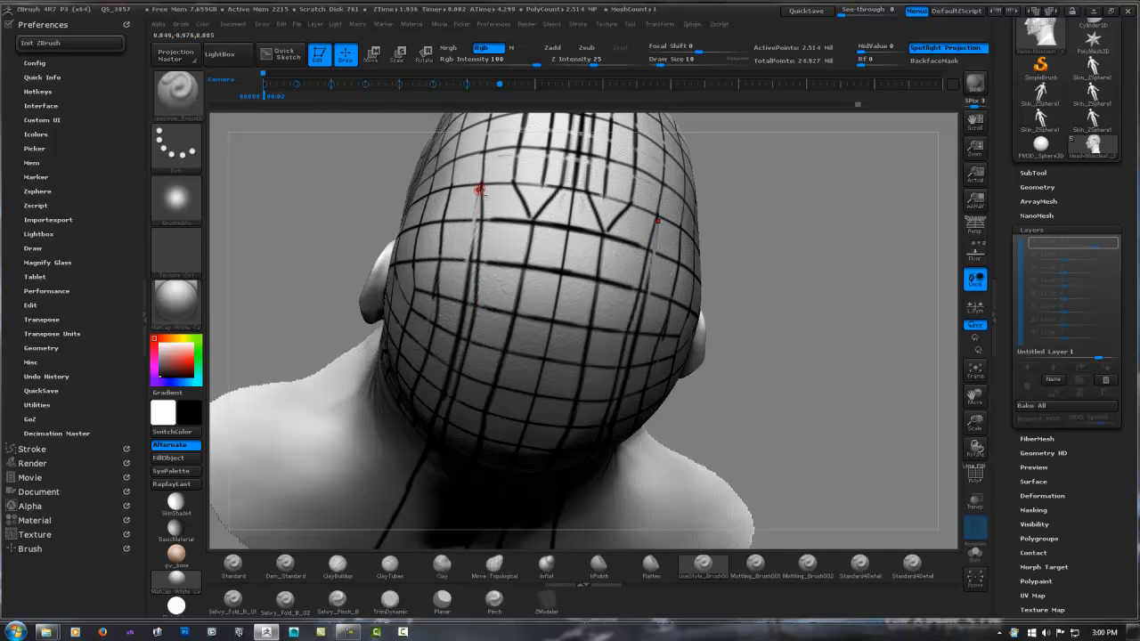
pyautogui.moveTo(479, 190); pyautogui.dragTo(464, 295)
pyautogui.keyDown('shift'); pyautogui.moveTo(475, 214); pyautogui.dragTo(463, 295); pyautogui.keyUp('shift')
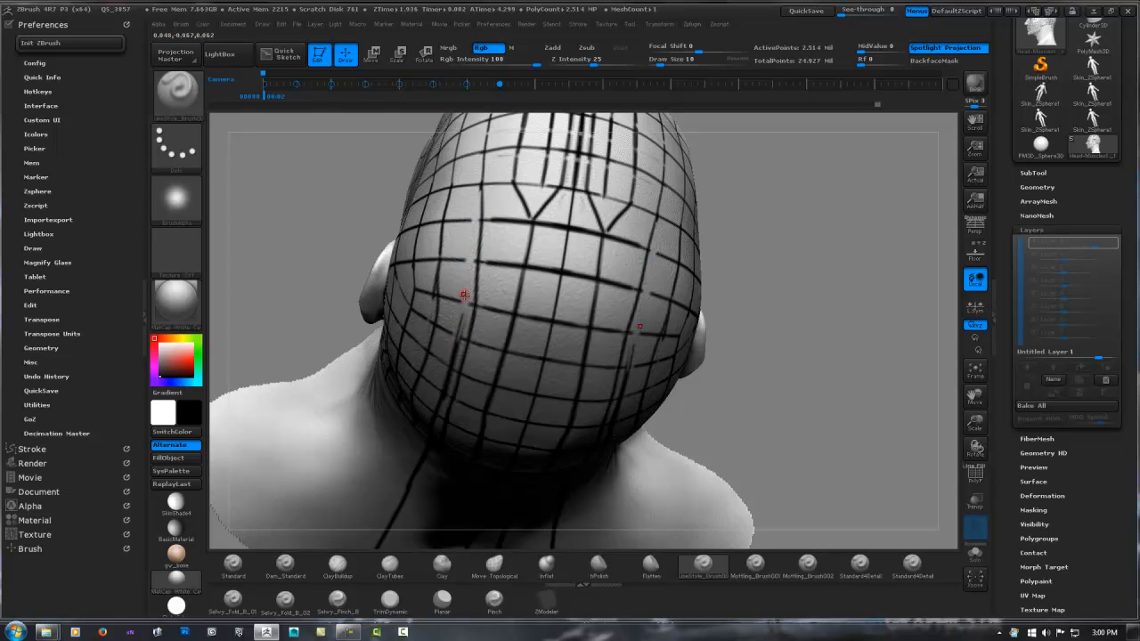
pyautogui.moveTo(455, 333); pyautogui.dragTo(534, 333, button='right')
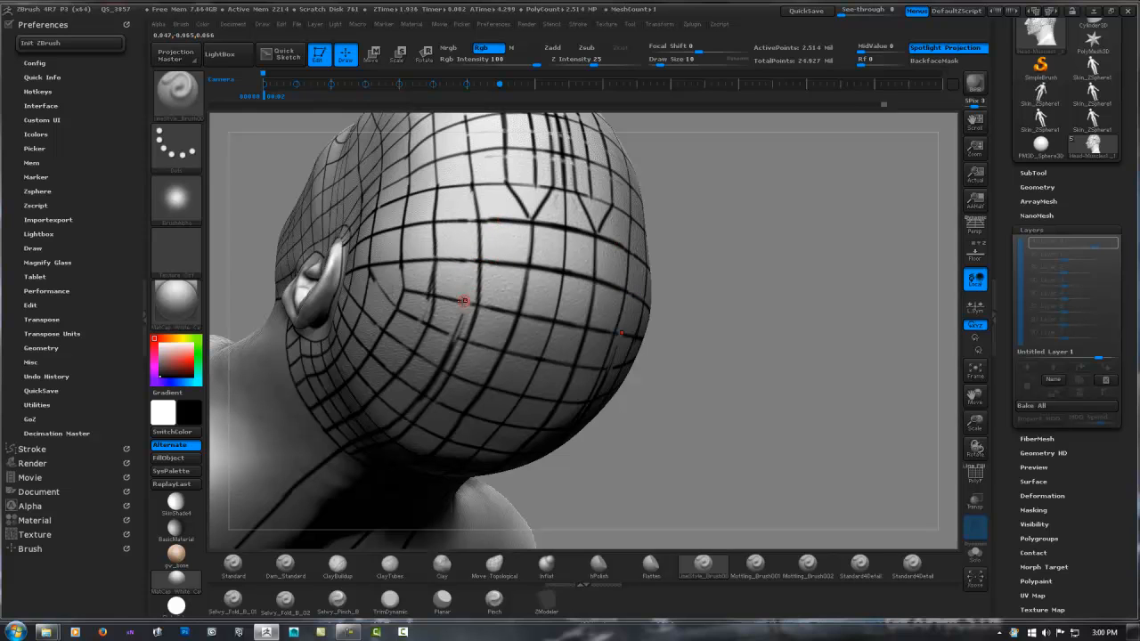
pyautogui.keyDown('shift'); pyautogui.moveTo(466, 305); pyautogui.dragTo(486, 303); pyautogui.keyUp('shift')
pyautogui.moveTo(500, 296)
pyautogui.mouseDown(button='right')
pyautogui.moveTo(516, 253)
pyautogui.moveTo(500, 239)
pyautogui.mouseUp(button='right')
pyautogui.keyDown('shift'); pyautogui.moveTo(500, 239); pyautogui.dragTo(430, 365); pyautogui.keyUp('shift')
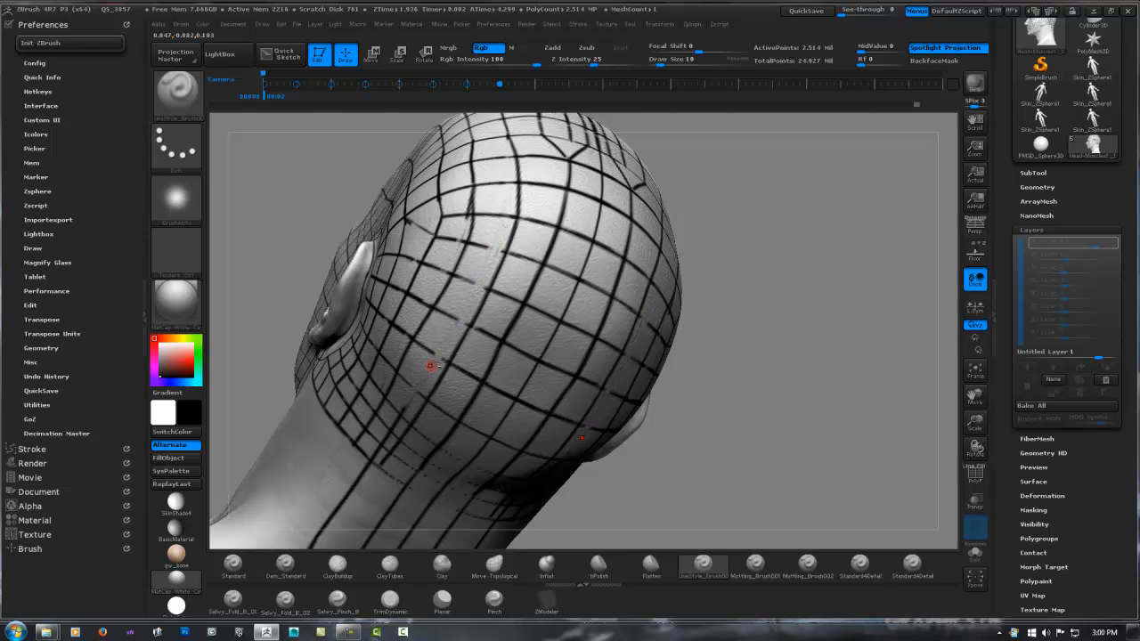
pyautogui.keyDown('shift'); pyautogui.moveTo(395, 425); pyautogui.dragTo(401, 416); pyautogui.keyUp('shift')
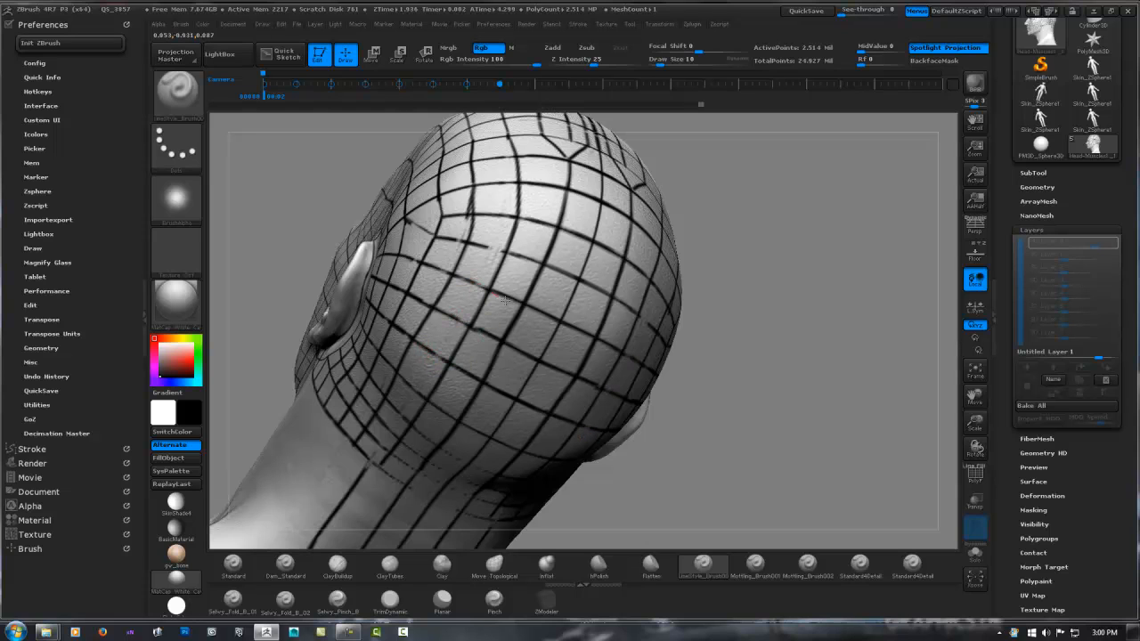
# Step: Erase the outer vertical line on the back of the neck, from the neck line down to the bottom edge of the bust
pyautogui.keyDown('ctrl'); pyautogui.moveTo(727, 302); pyautogui.dragTo(758, 172, button='right'); pyautogui.keyUp('ctrl')
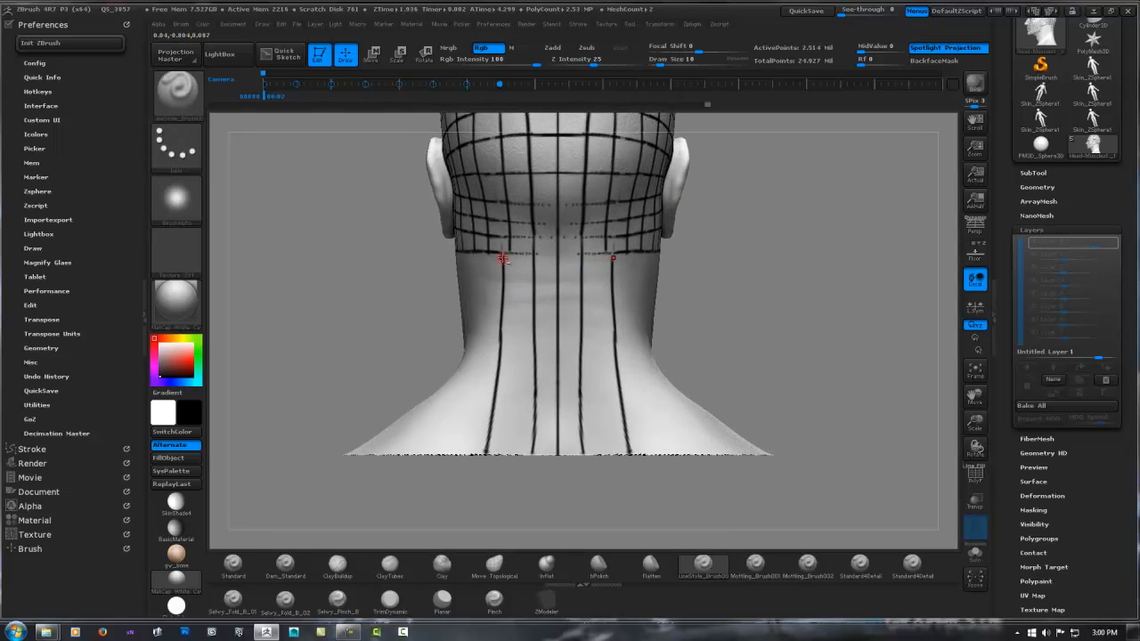
pyautogui.keyDown('alt'); pyautogui.moveTo(503, 257); pyautogui.dragTo(489, 426); pyautogui.keyUp('alt')
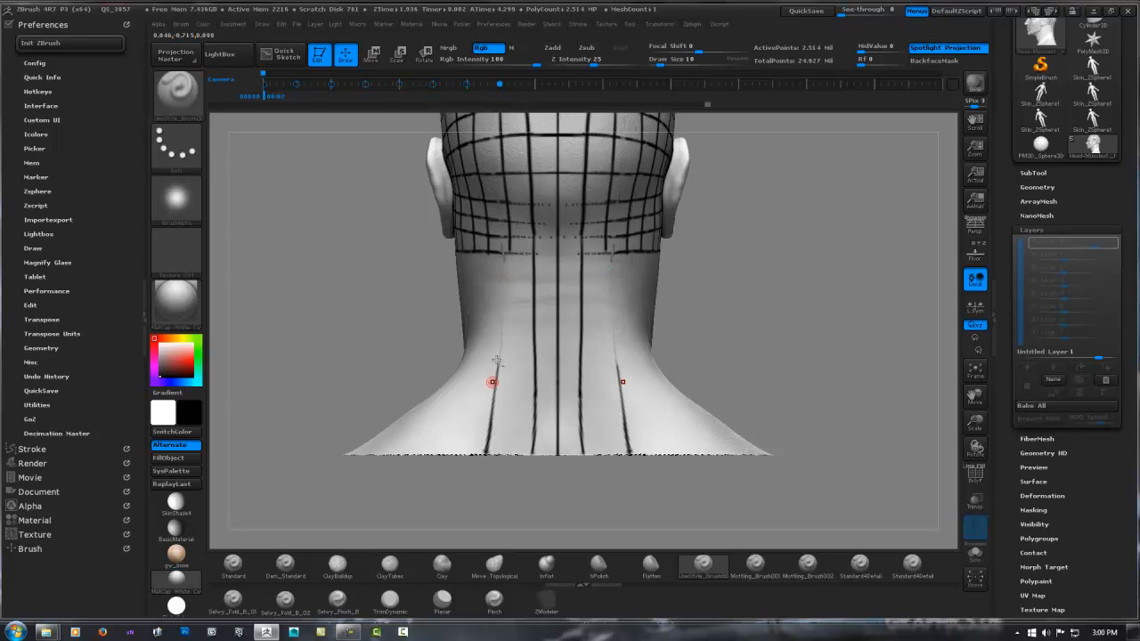
pyautogui.keyDown('alt'); pyautogui.moveTo(497, 362); pyautogui.dragTo(484, 453); pyautogui.keyUp('alt')
pyautogui.keyDown('alt'); pyautogui.moveTo(506, 319); pyautogui.dragTo(488, 453); pyautogui.keyUp('alt')
pyautogui.moveTo(498, 385)
pyautogui.keyDown('alt'); pyautogui.mouseDown()
pyautogui.moveTo(483, 454)
pyautogui.moveTo(485, 440)
pyautogui.mouseUp(); pyautogui.keyUp('alt')
# Step: Paint the missing cross-line segments across the nape to join the lower rows on both sides
pyautogui.keyDown('alt'); pyautogui.moveTo(516, 266); pyautogui.dragTo(631, 310, button='right'); pyautogui.keyUp('alt')
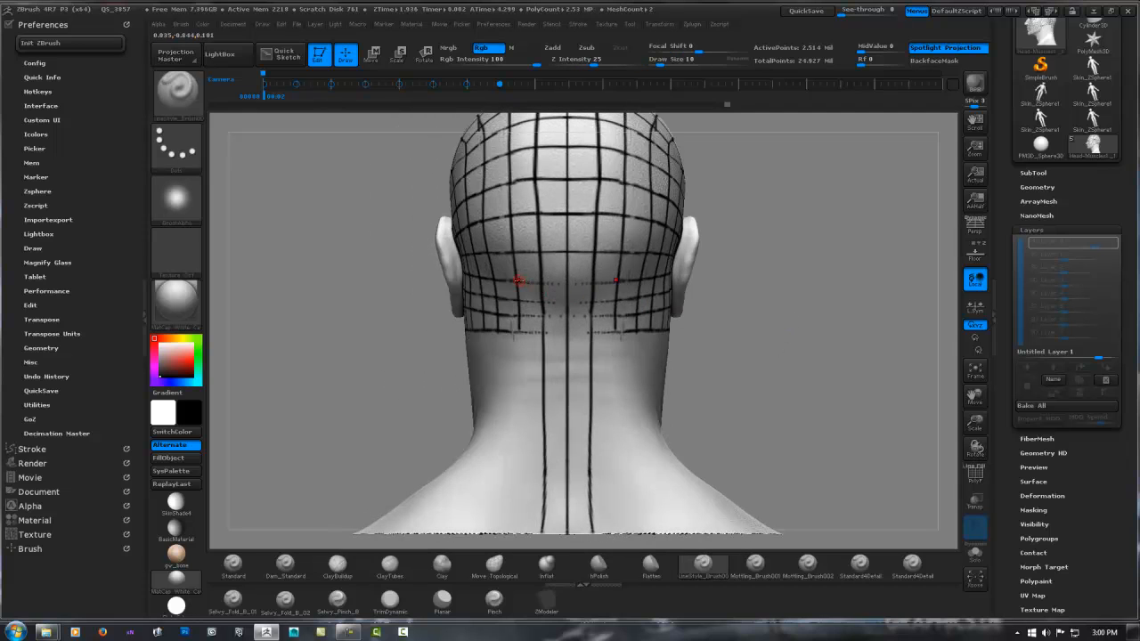
pyautogui.moveTo(517, 281)
pyautogui.mouseDown()
pyautogui.moveTo(589, 286)
pyautogui.moveTo(533, 301)
pyautogui.moveTo(595, 304)
pyautogui.mouseUp()
pyautogui.moveTo(512, 313); pyautogui.dragTo(611, 316)
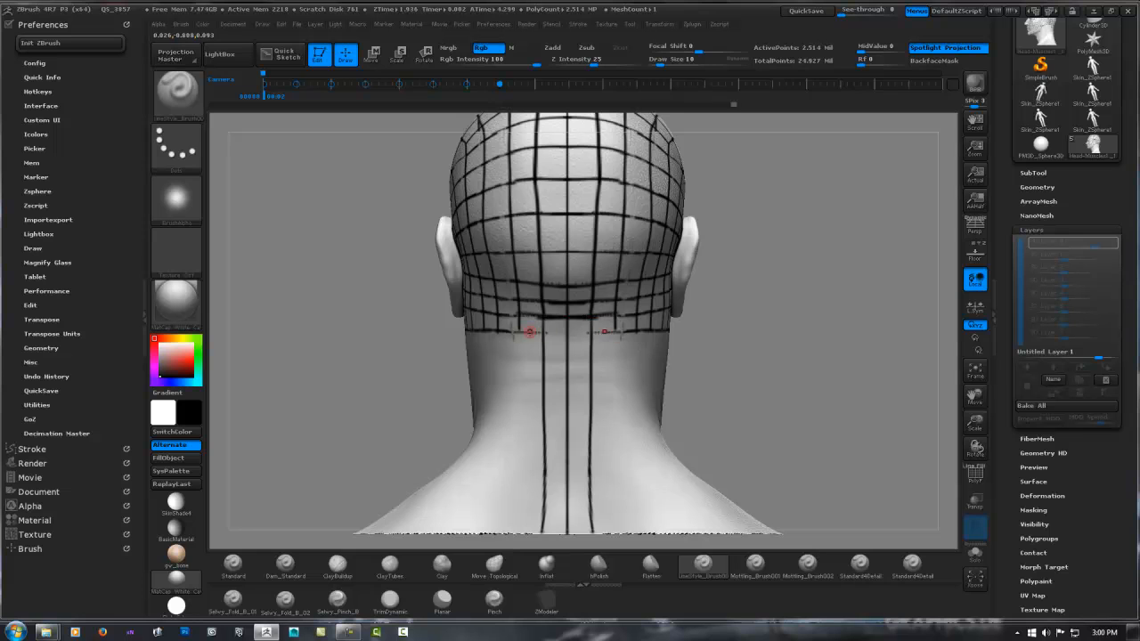
pyautogui.moveTo(531, 333); pyautogui.dragTo(621, 328)
# Step: Paint three horizontal lines below the neck line, running from the rear jaw edge back across the side of the neck
pyautogui.moveTo(621, 328)
pyautogui.mouseDown(button='right')
pyautogui.moveTo(654, 306)
pyautogui.moveTo(697, 331)
pyautogui.mouseUp(button='right')
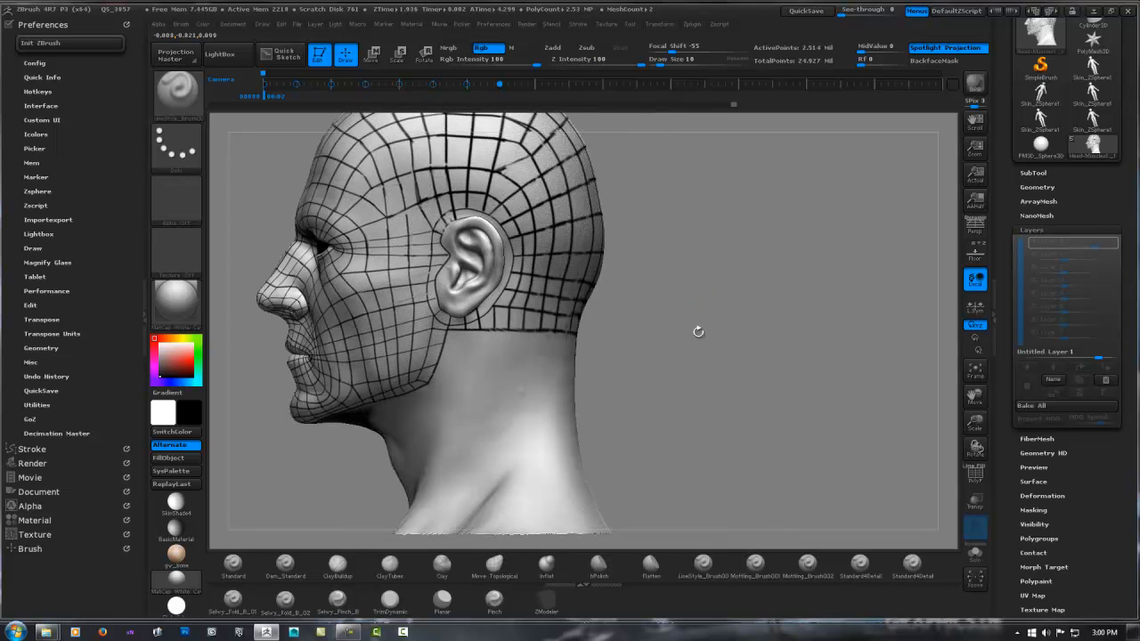
pyautogui.keyDown('alt'); pyautogui.moveTo(611, 354); pyautogui.dragTo(529, 297, button='right'); pyautogui.keyUp('alt')
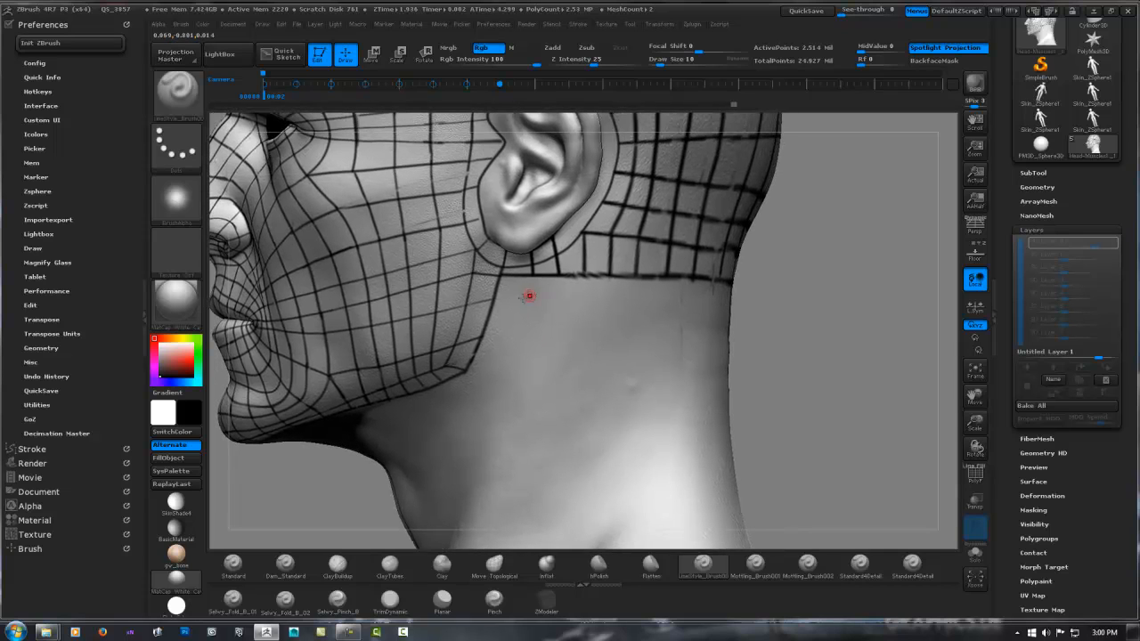
pyautogui.keyDown('ctrl'); pyautogui.keyDown('shift'); pyautogui.moveTo(523, 301); pyautogui.dragTo(729, 303); pyautogui.keyUp('shift'); pyautogui.keyUp('ctrl')
pyautogui.keyDown('ctrl'); pyautogui.keyDown('shift'); pyautogui.moveTo(476, 339); pyautogui.dragTo(728, 331); pyautogui.keyUp('shift'); pyautogui.keyUp('ctrl')
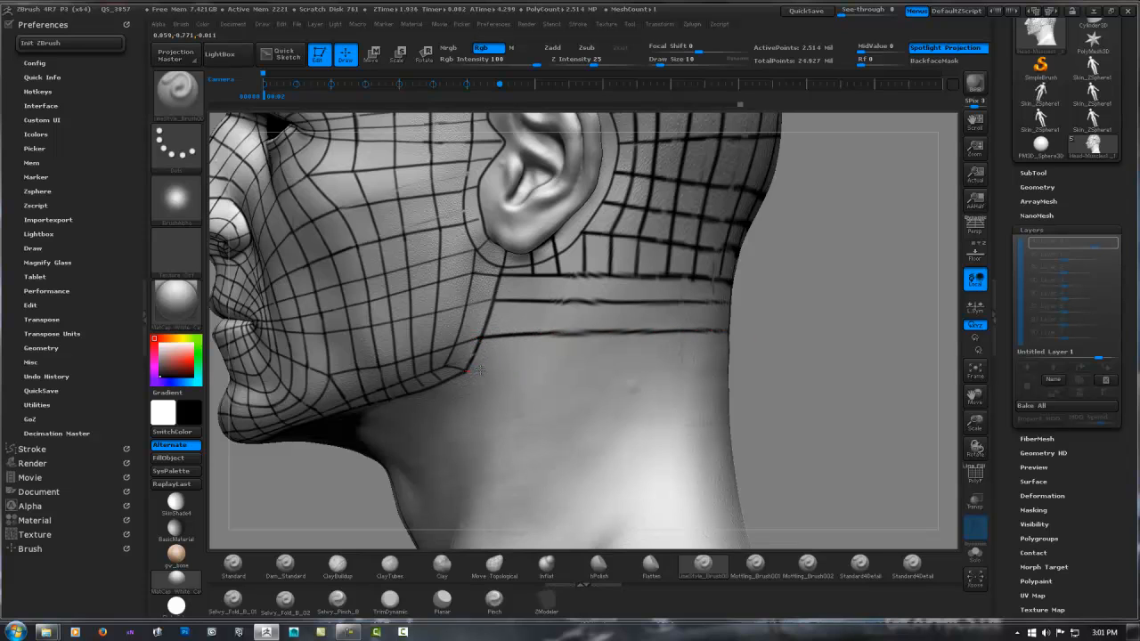
pyautogui.keyDown('ctrl'); pyautogui.keyDown('shift'); pyautogui.moveTo(479, 369); pyautogui.dragTo(751, 354); pyautogui.keyUp('shift'); pyautogui.keyUp('ctrl')
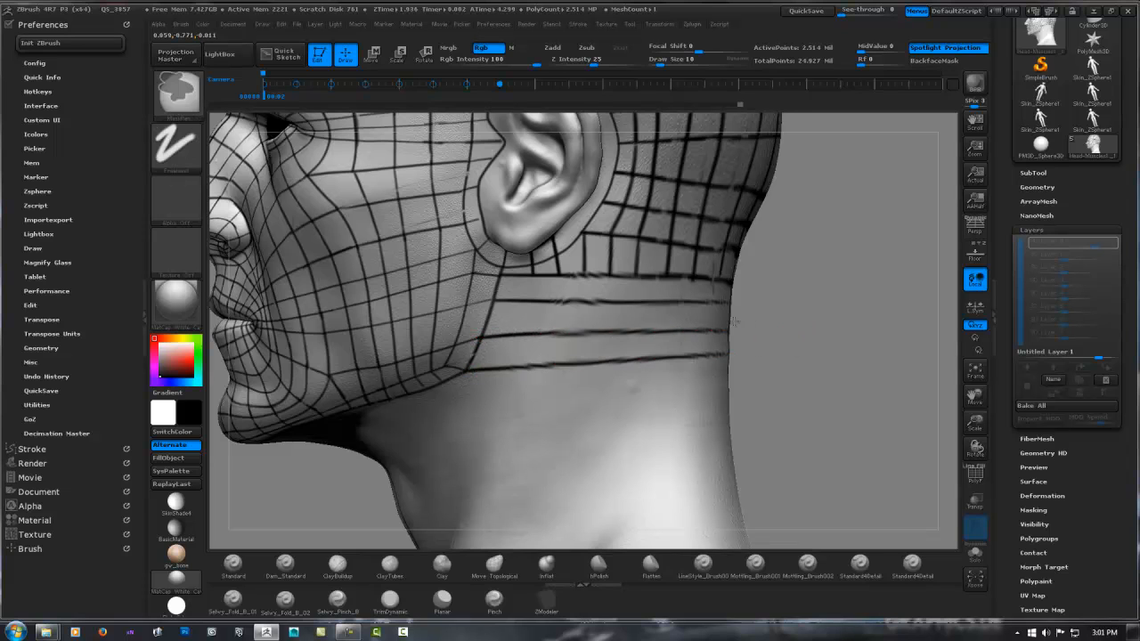
# Step: Carry the three new horizontal neck lines around the back of the neck through its central vertical lines
pyautogui.moveTo(809, 331)
pyautogui.keyDown('ctrl'); pyautogui.mouseDown(button='right')
pyautogui.moveTo(677, 315)
pyautogui.moveTo(662, 318)
pyautogui.moveTo(695, 331)
pyautogui.moveTo(482, 347)
pyautogui.mouseUp(button='right'); pyautogui.keyUp('ctrl')
pyautogui.keyDown('ctrl'); pyautogui.keyDown('shift'); pyautogui.moveTo(430, 337); pyautogui.dragTo(516, 339); pyautogui.keyUp('shift'); pyautogui.keyUp('ctrl')
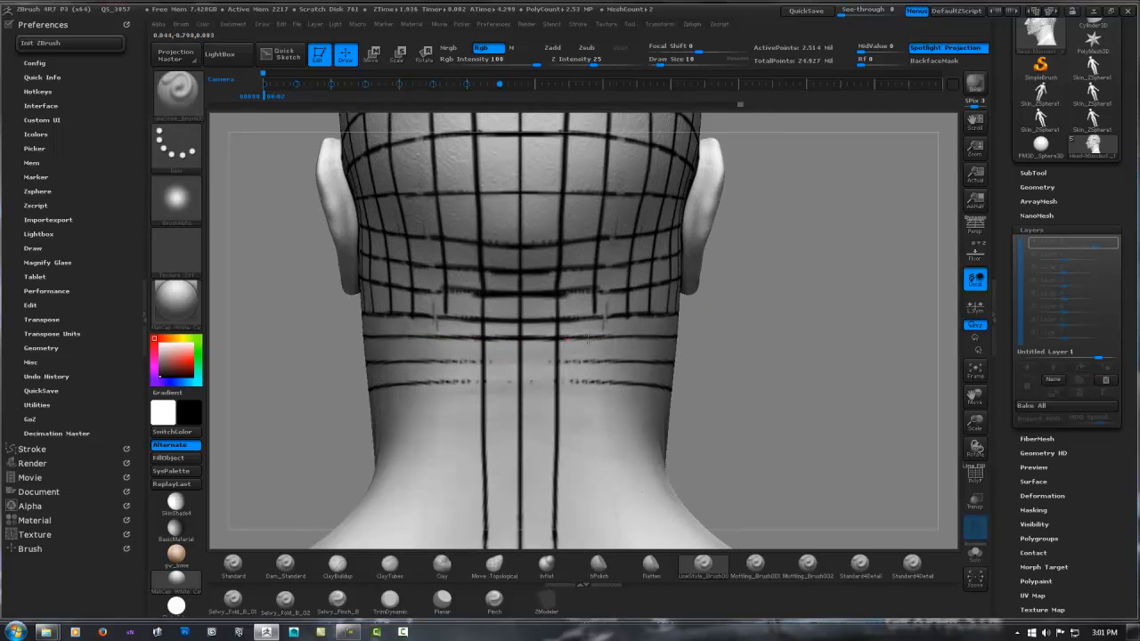
pyautogui.keyDown('ctrl'); pyautogui.keyDown('shift'); pyautogui.moveTo(423, 361); pyautogui.dragTo(579, 361); pyautogui.keyUp('shift'); pyautogui.keyUp('ctrl')
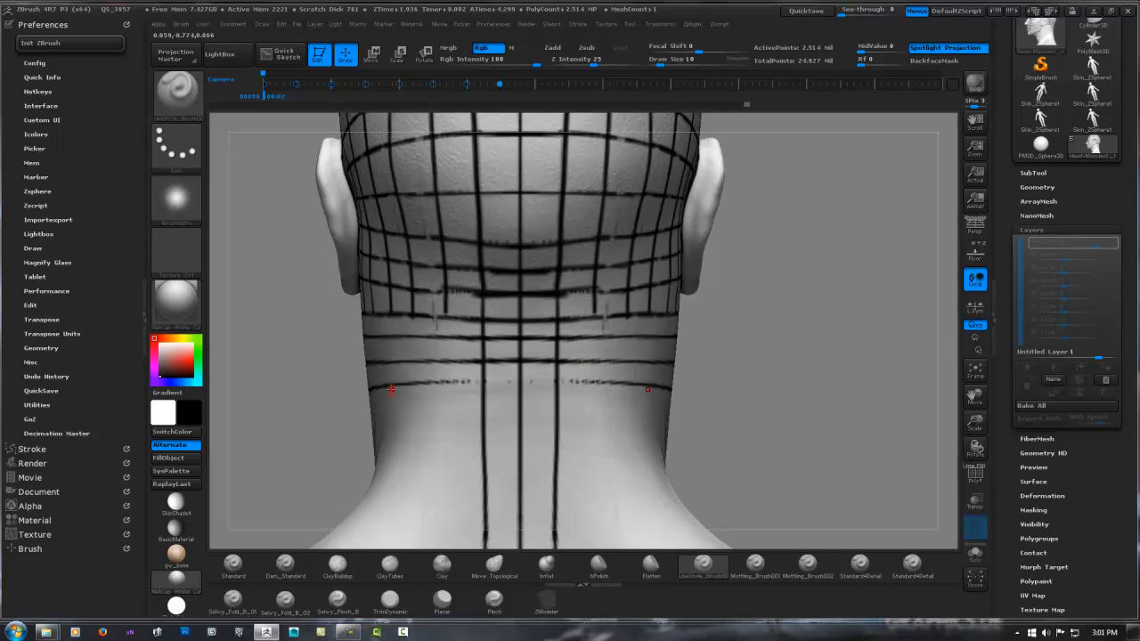
pyautogui.moveTo(394, 387); pyautogui.dragTo(557, 383)
# Step: Paint five vertical lines through the new neck rows, spaced from below the earlobe back along the side of the neck
pyautogui.moveTo(464, 311)
pyautogui.mouseDown(button='right')
pyautogui.moveTo(557, 328)
pyautogui.moveTo(670, 323)
pyautogui.mouseUp(button='right')
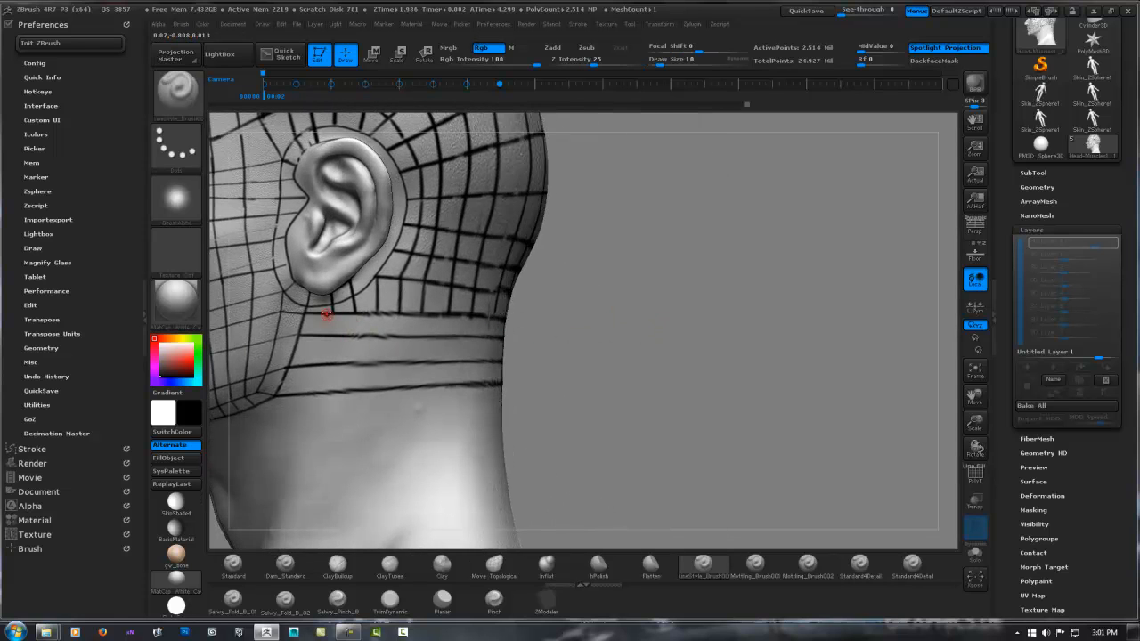
pyautogui.moveTo(328, 389); pyautogui.dragTo(328, 394)
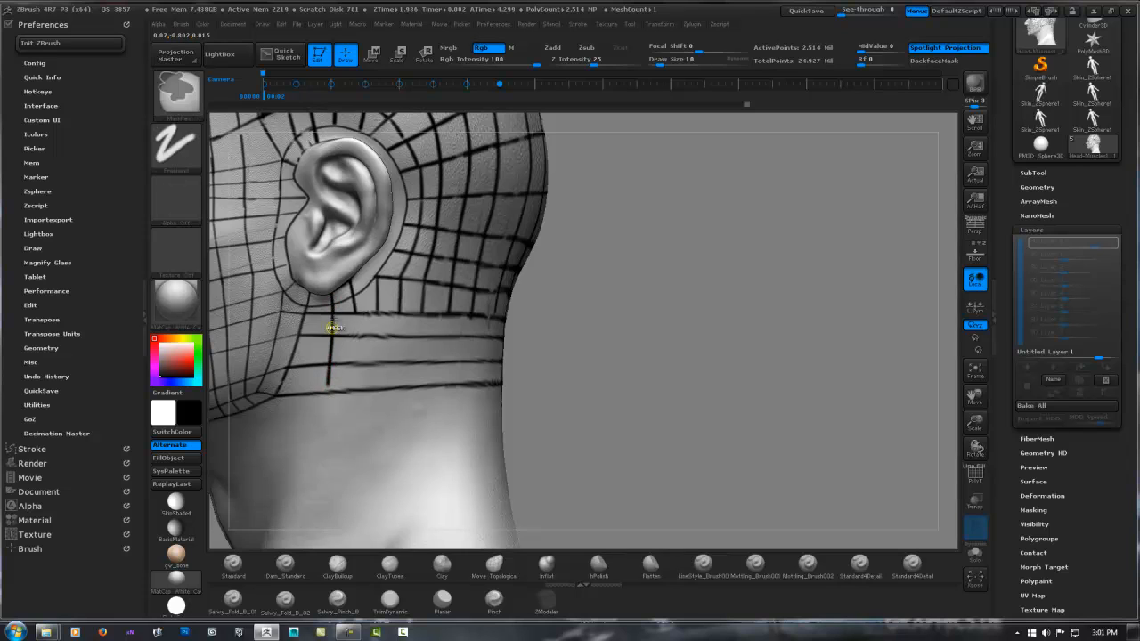
pyautogui.hotkey('ctrl', 'z')
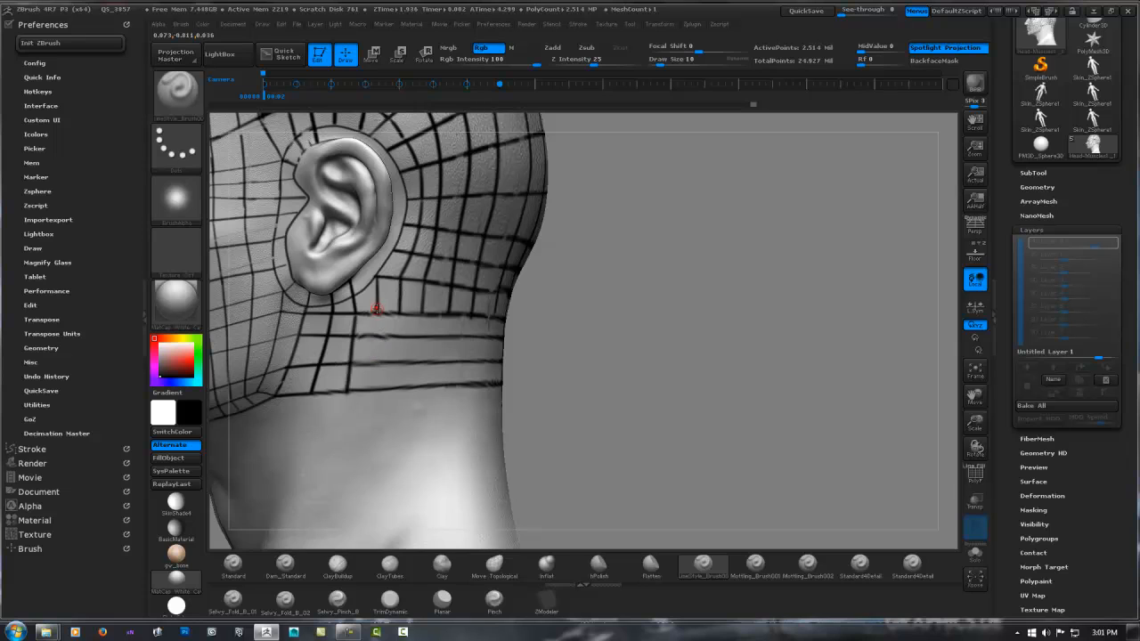
pyautogui.moveTo(380, 331); pyautogui.dragTo(381, 392)
pyautogui.moveTo(399, 319); pyautogui.dragTo(403, 389)
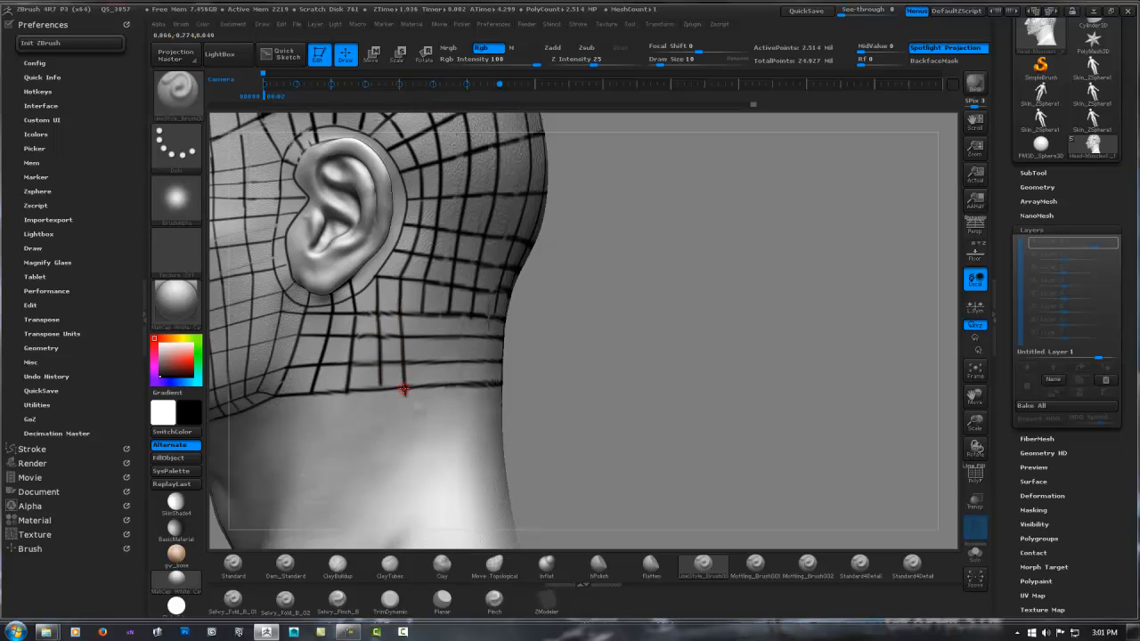
pyautogui.moveTo(422, 310); pyautogui.dragTo(429, 373)
# Step: Continue the neck grid toward the nape with three more vertical lines down to the lowest horizontal line
pyautogui.moveTo(471, 342); pyautogui.dragTo(417, 346, button='right')
pyautogui.moveTo(445, 305); pyautogui.dragTo(455, 383)
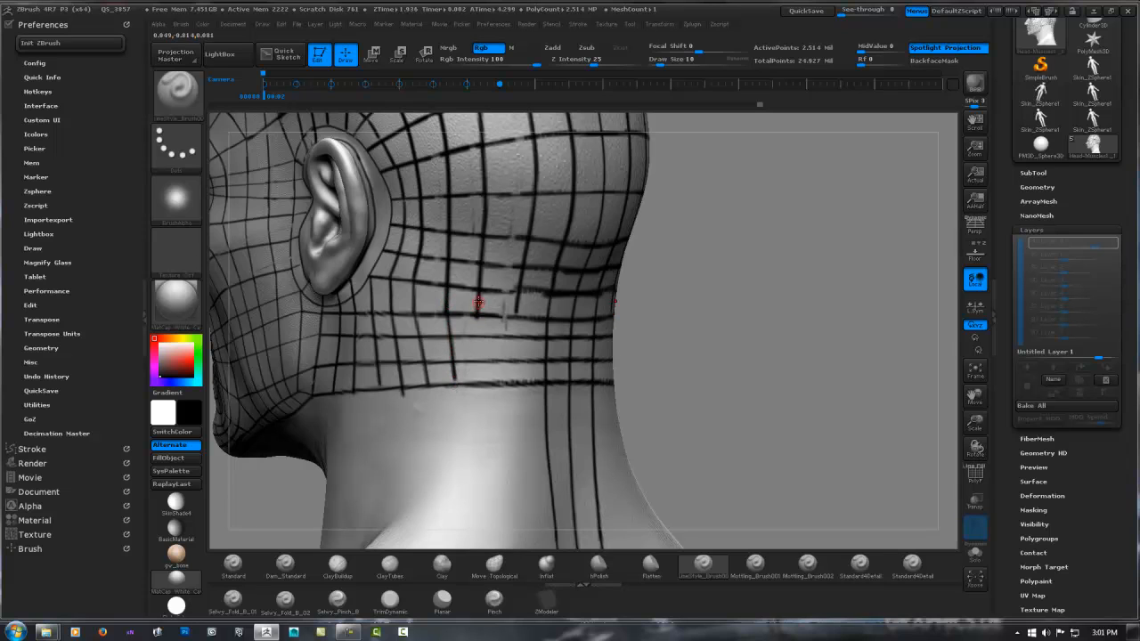
pyautogui.moveTo(480, 294); pyautogui.dragTo(488, 394)
pyautogui.moveTo(530, 322); pyautogui.dragTo(513, 323, button='right')
pyautogui.moveTo(515, 299); pyautogui.dragTo(521, 378)
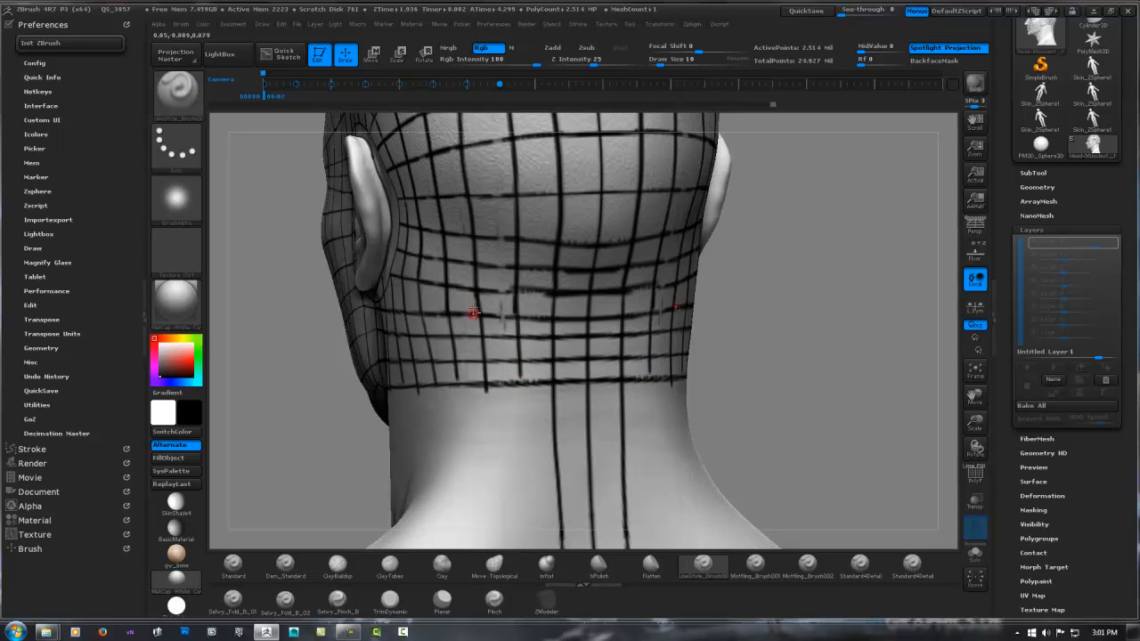
pyautogui.keyDown('ctrl'); pyautogui.moveTo(503, 313); pyautogui.dragTo(525, 219, button='right'); pyautogui.keyUp('ctrl')
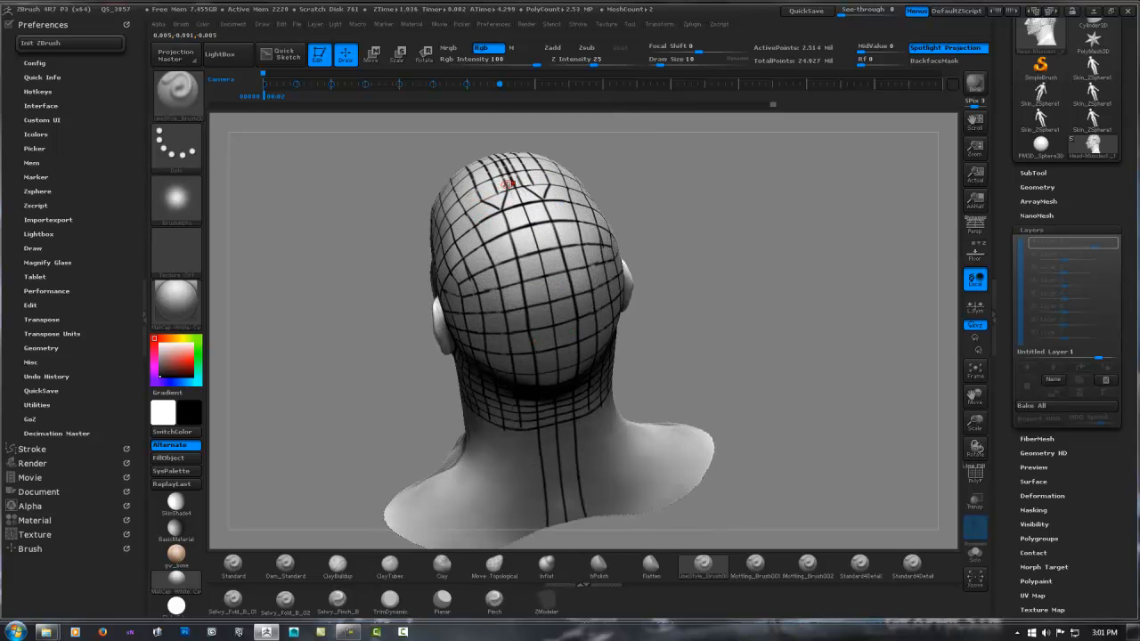
pyautogui.keyDown('ctrl'); pyautogui.moveTo(707, 273); pyautogui.dragTo(639, 223, button='right'); pyautogui.keyUp('ctrl')
pyautogui.keyDown('ctrl'); pyautogui.moveTo(639, 222); pyautogui.dragTo(666, 160, button='right'); pyautogui.keyUp('ctrl')
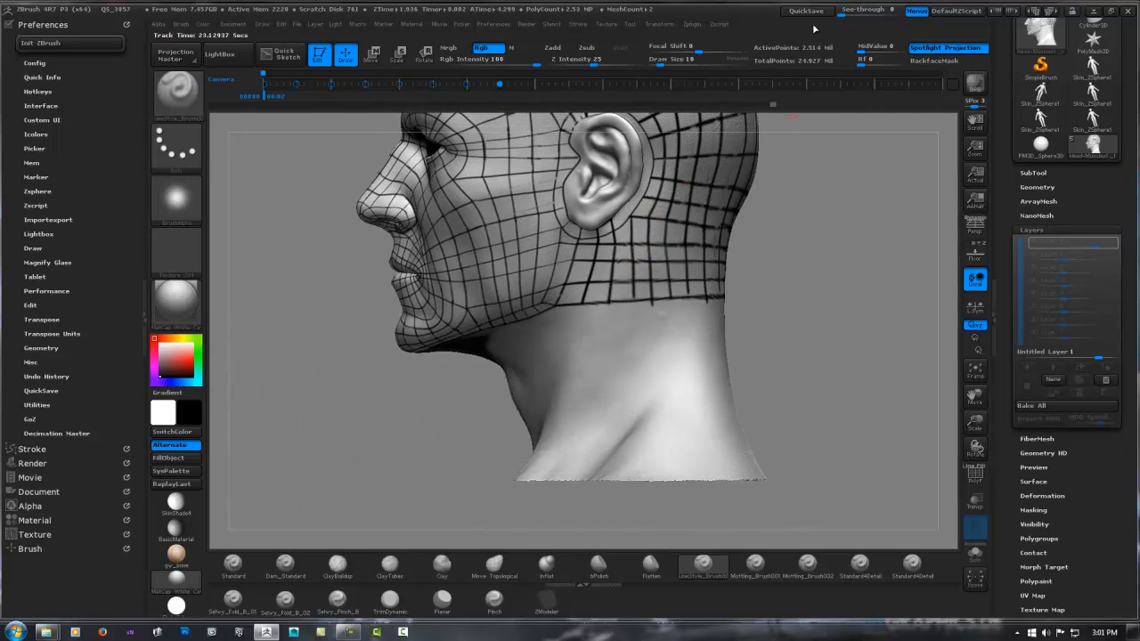
# Step: Try to paint a series of horizontal lines under the chin, running from the jaw edge across the central vertical lines
pyautogui.moveTo(493, 309); pyautogui.dragTo(529, 283, button='right')
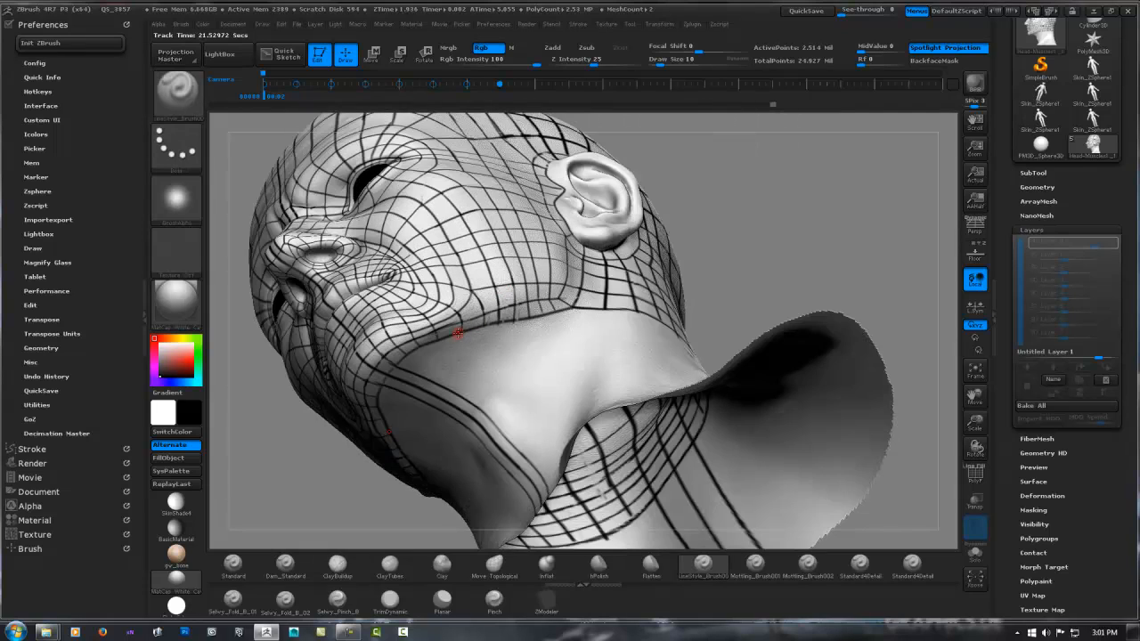
pyautogui.moveTo(457, 333)
pyautogui.mouseDown(button='right')
pyautogui.moveTo(526, 304)
pyautogui.moveTo(470, 273)
pyautogui.moveTo(477, 325)
pyautogui.mouseUp(button='right')
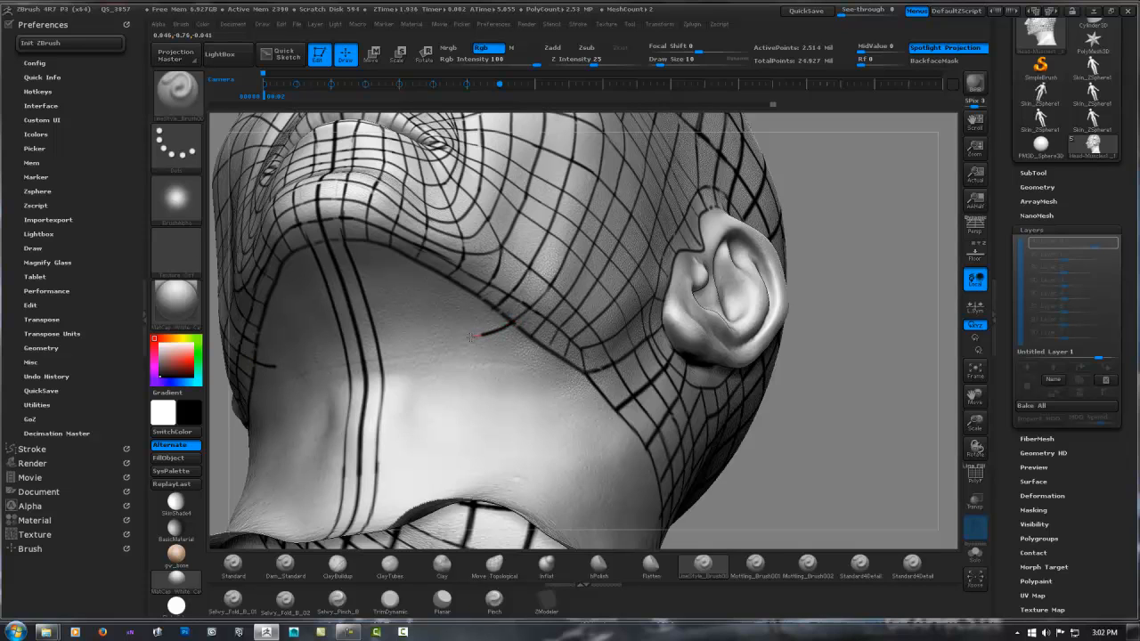
pyautogui.moveTo(420, 348); pyautogui.dragTo(415, 348)
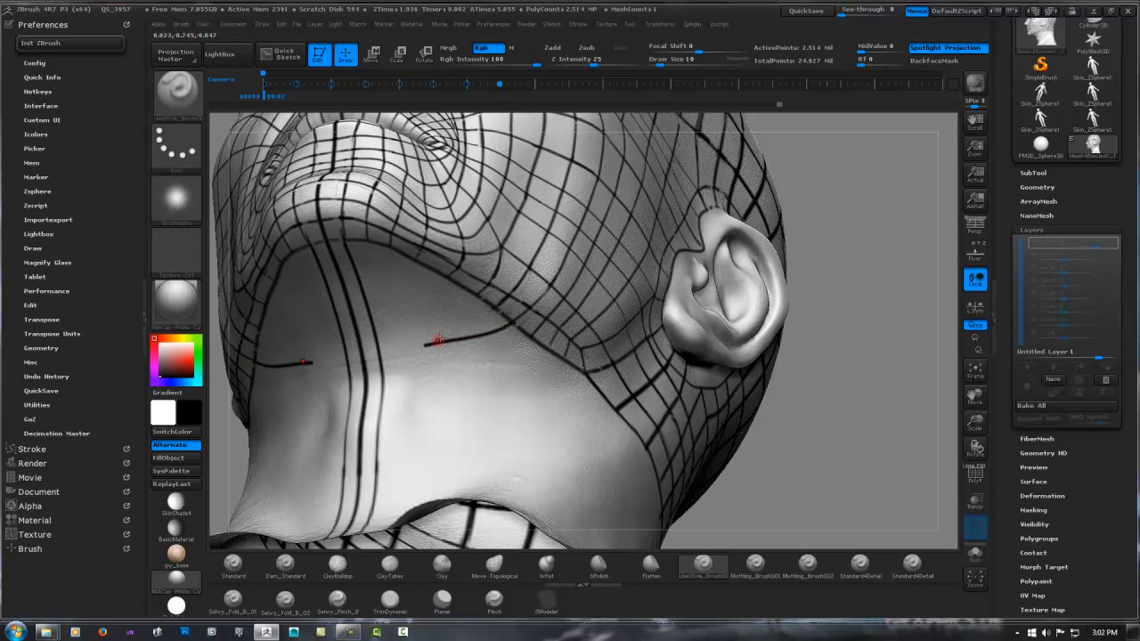
pyautogui.moveTo(435, 340)
pyautogui.mouseDown(button='right')
pyautogui.moveTo(490, 313)
pyautogui.moveTo(499, 289)
pyautogui.moveTo(444, 290)
pyautogui.mouseUp(button='right')
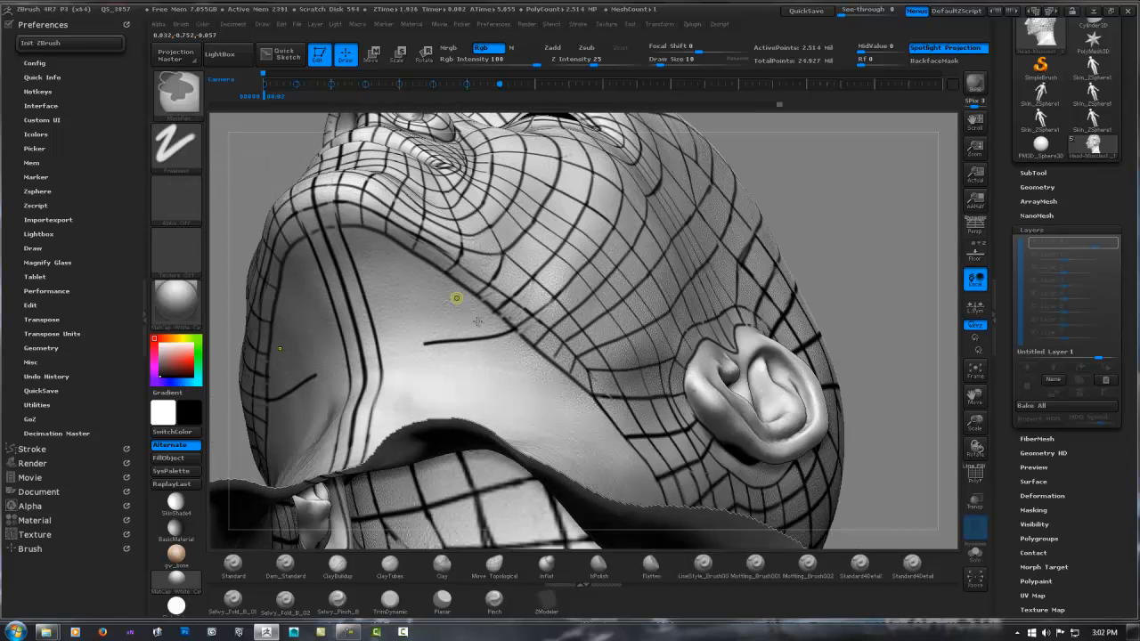
pyautogui.hotkey('ctrl', 'z')
pyautogui.moveTo(381, 350); pyautogui.dragTo(509, 306)
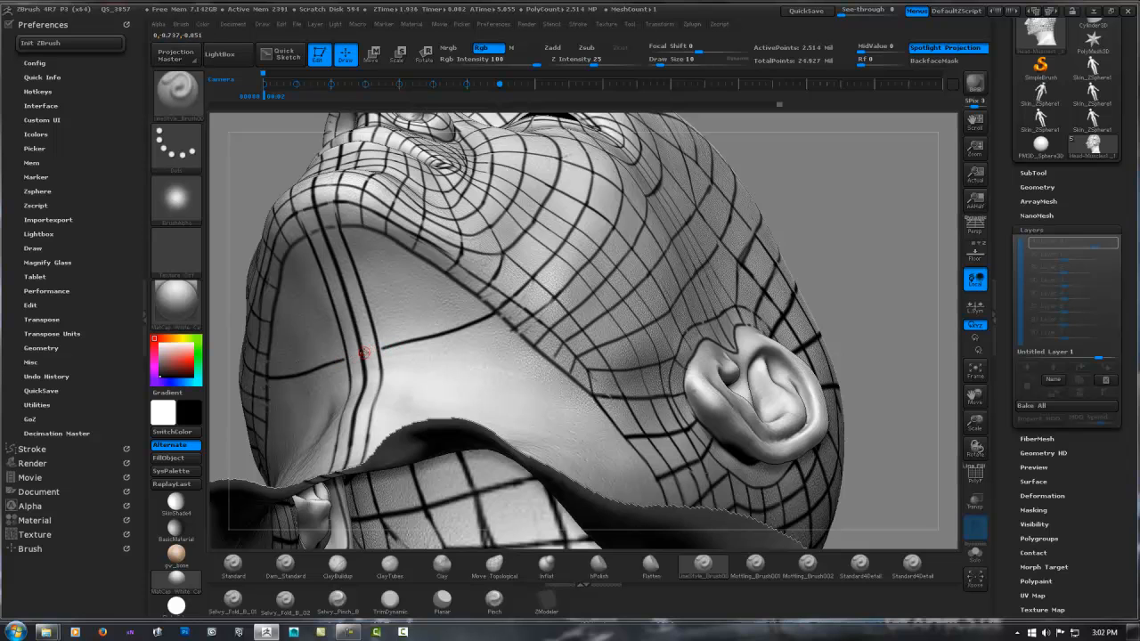
pyautogui.moveTo(433, 295); pyautogui.dragTo(467, 308, button='right')
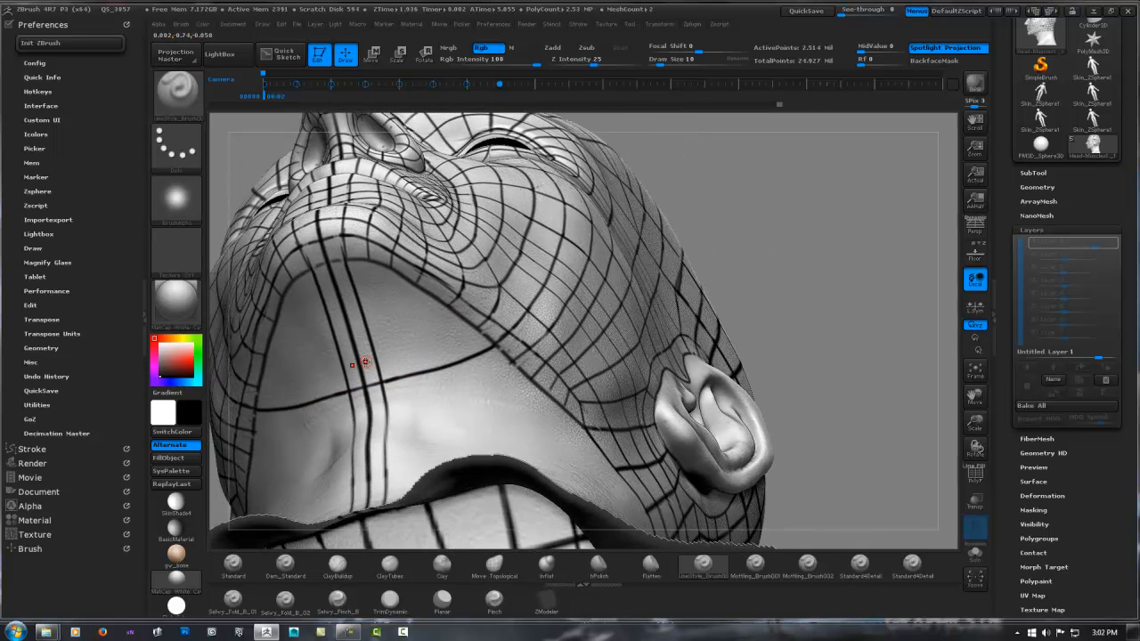
pyautogui.moveTo(366, 361); pyautogui.dragTo(466, 331)
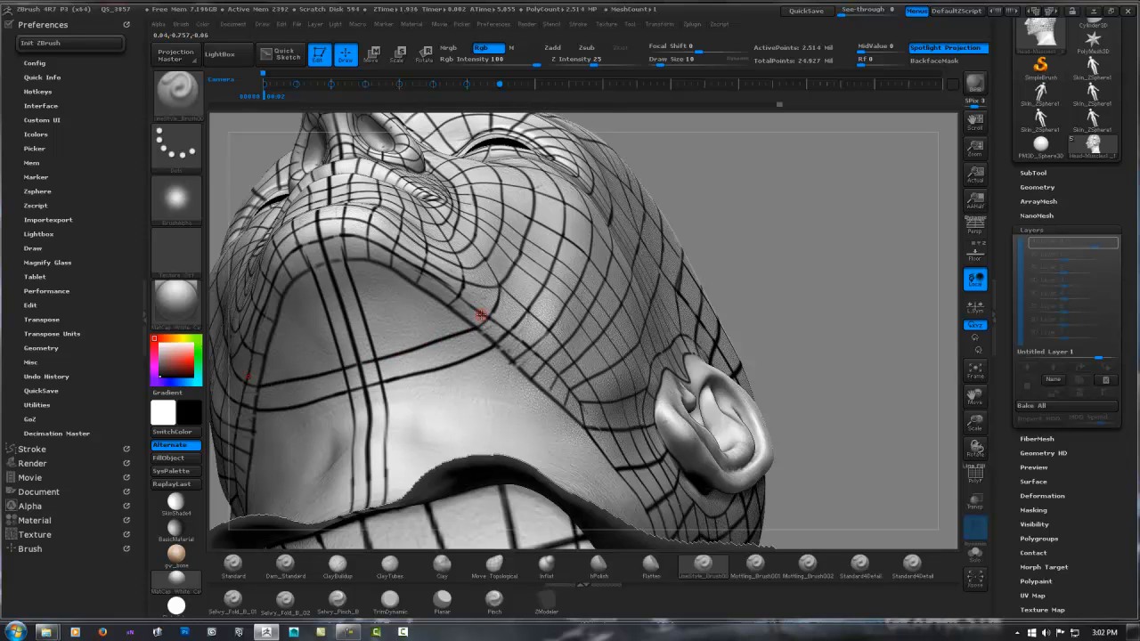
pyautogui.moveTo(357, 340); pyautogui.dragTo(454, 307)
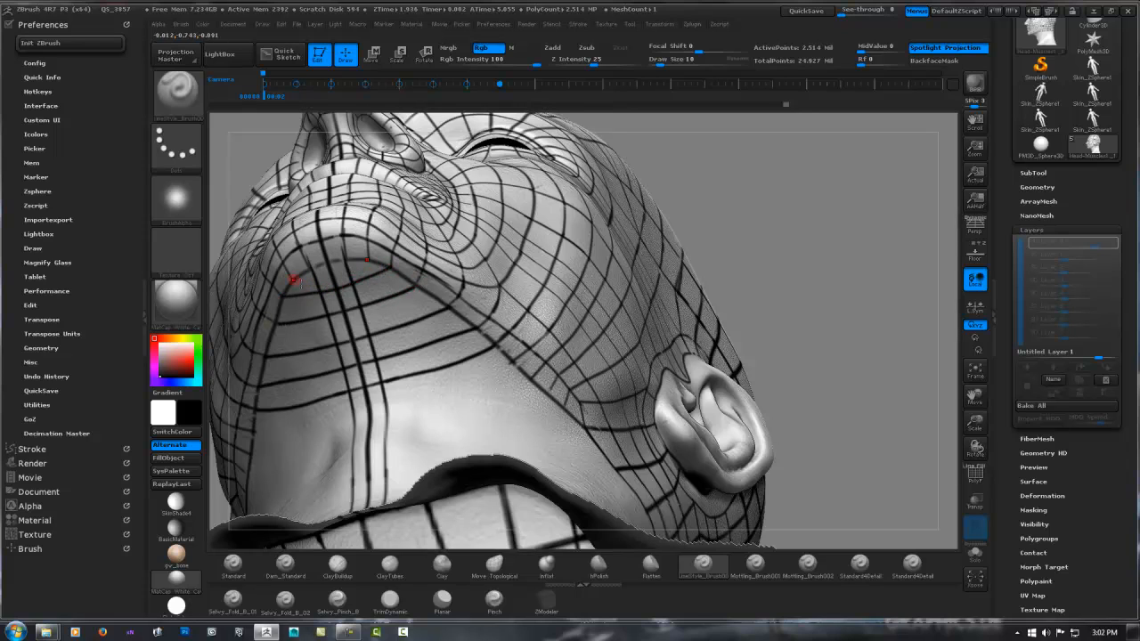
# Step: Try to paint vertical lines from the under-chin grid down the front of the neck, working outward from the central lines
pyautogui.moveTo(400, 270)
pyautogui.mouseDown(button='right')
pyautogui.moveTo(368, 292)
pyautogui.moveTo(417, 310)
pyautogui.moveTo(398, 276)
pyautogui.mouseUp(button='right')
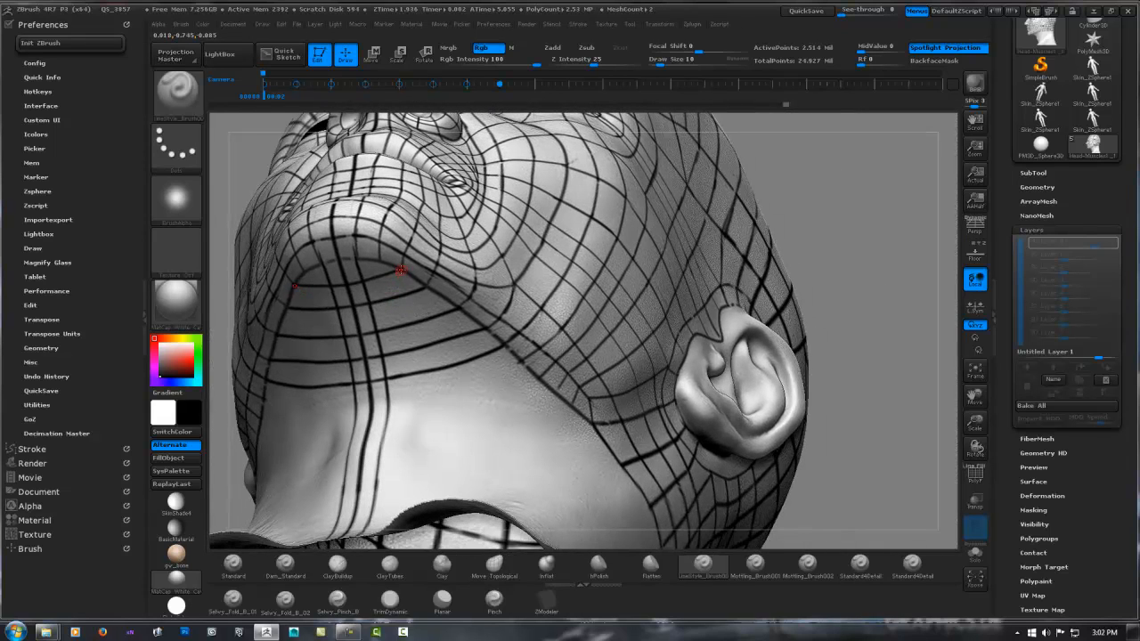
pyautogui.moveTo(405, 314); pyautogui.dragTo(421, 424)
pyautogui.keyDown('alt'); pyautogui.moveTo(419, 395); pyautogui.dragTo(422, 284, button='right'); pyautogui.keyUp('alt')
pyautogui.moveTo(420, 281); pyautogui.dragTo(397, 454)
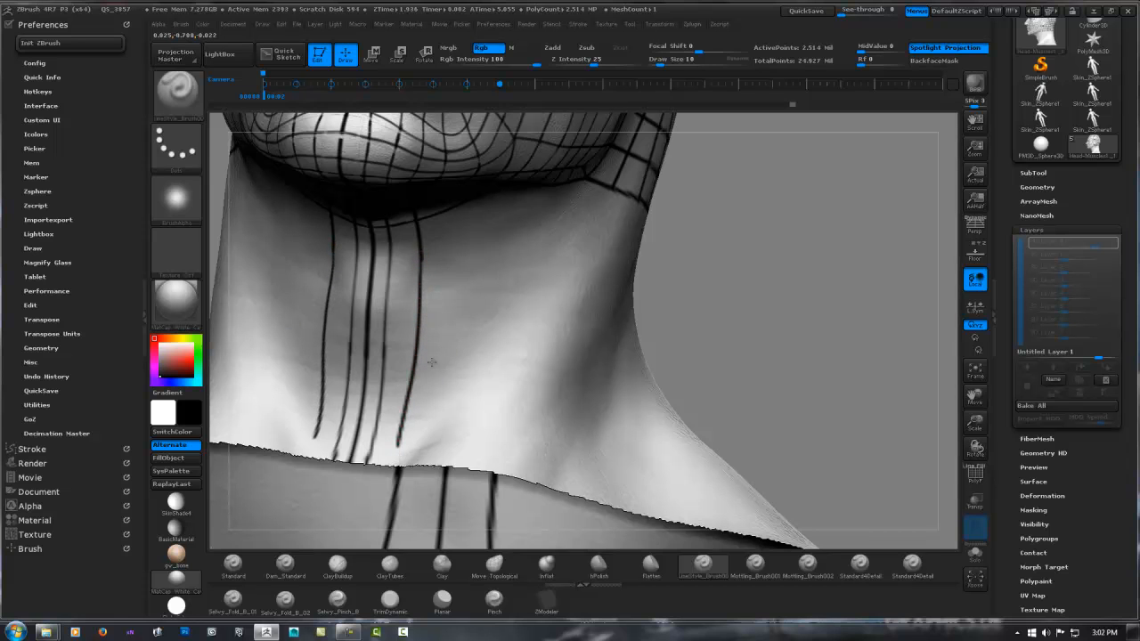
pyautogui.moveTo(430, 375)
pyautogui.mouseDown(button='right')
pyautogui.moveTo(413, 291)
pyautogui.moveTo(387, 285)
pyautogui.moveTo(381, 269)
pyautogui.moveTo(385, 224)
pyautogui.moveTo(400, 257)
pyautogui.mouseUp(button='right')
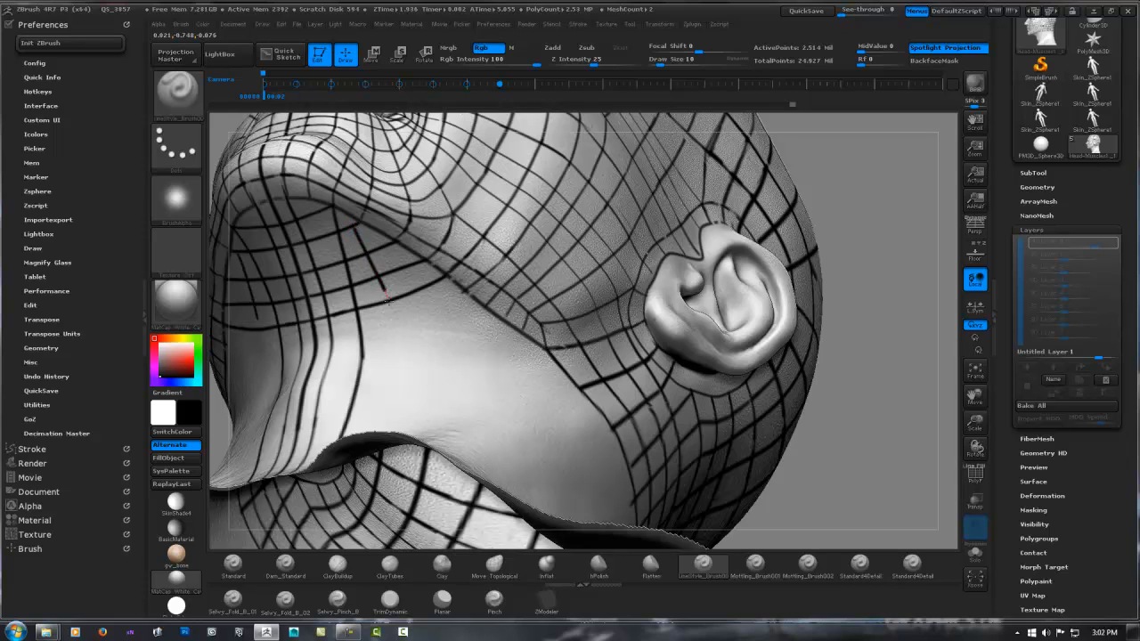
pyautogui.moveTo(385, 295); pyautogui.dragTo(392, 428)
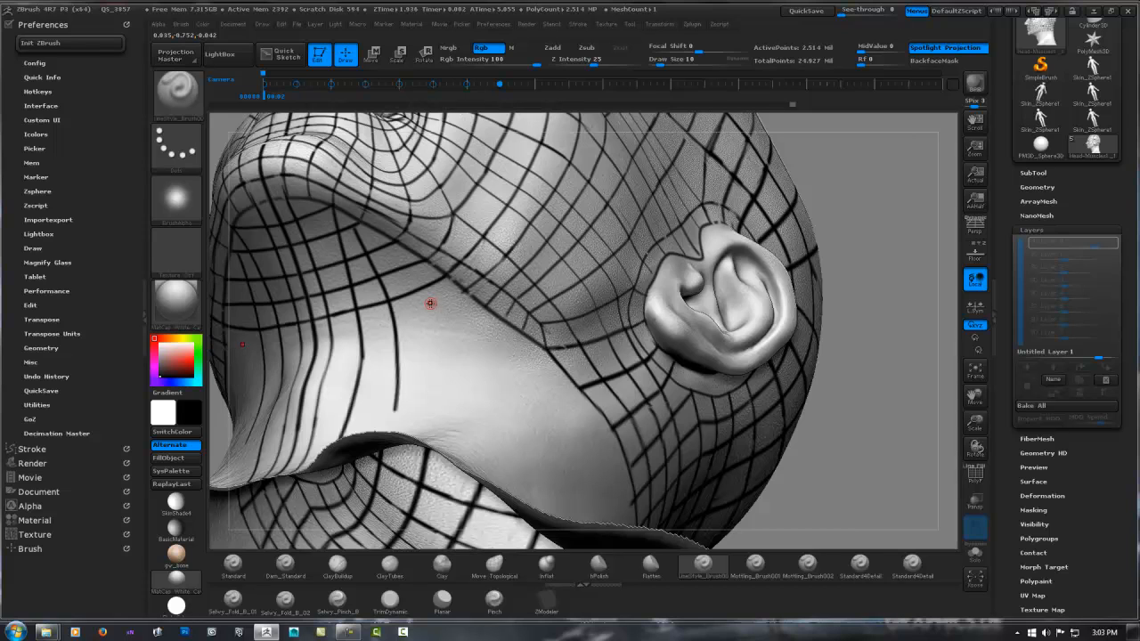
pyautogui.press('ctrl')
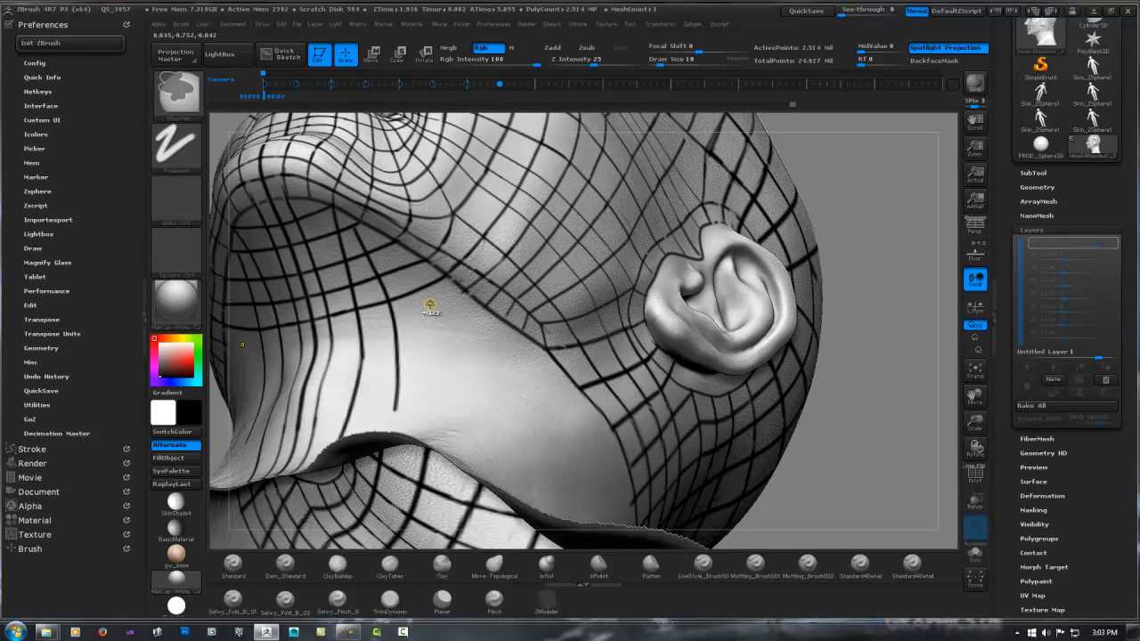
# Step: Undo the vertical neck lines and the horizontal lines painted under the chin
pyautogui.hotkey('ctrl', 'z')
pyautogui.hotkey('ctrl', 'z')
pyautogui.hotkey('ctrl', 'z')
pyautogui.hotkey('ctrl', 'z')
pyautogui.hotkey('ctrl', 'z')
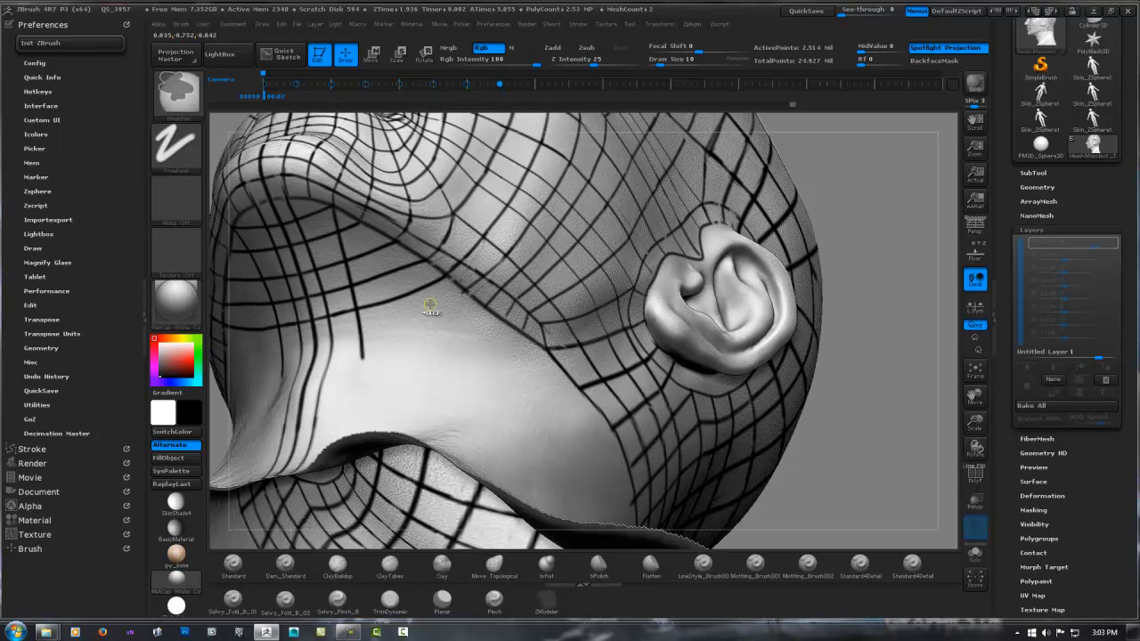
pyautogui.hotkey('ctrl', 'z')
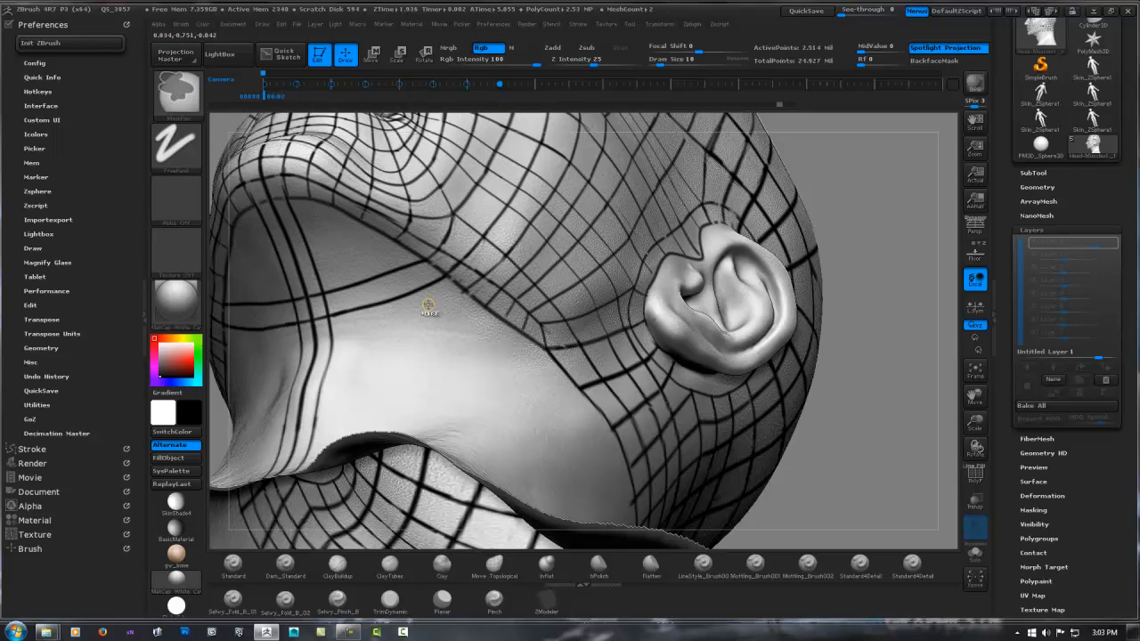
pyautogui.hotkey('ctrl', 'z')
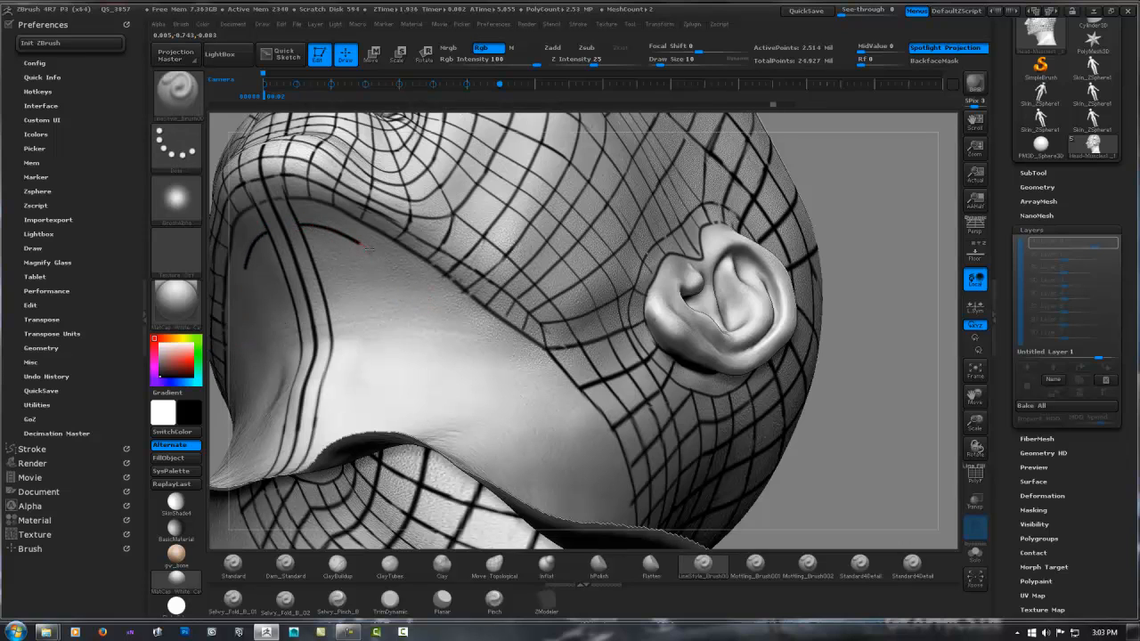
# Step: Paint two curved lines under the chin, starting at the central vertical lines and running back parallel to the jaw edge
pyautogui.moveTo(369, 248); pyautogui.dragTo(373, 254)
pyautogui.hotkey('ctrl', 'z')
pyautogui.moveTo(303, 236)
pyautogui.mouseDown()
pyautogui.moveTo(347, 249)
pyautogui.moveTo(464, 339)
pyautogui.mouseUp()
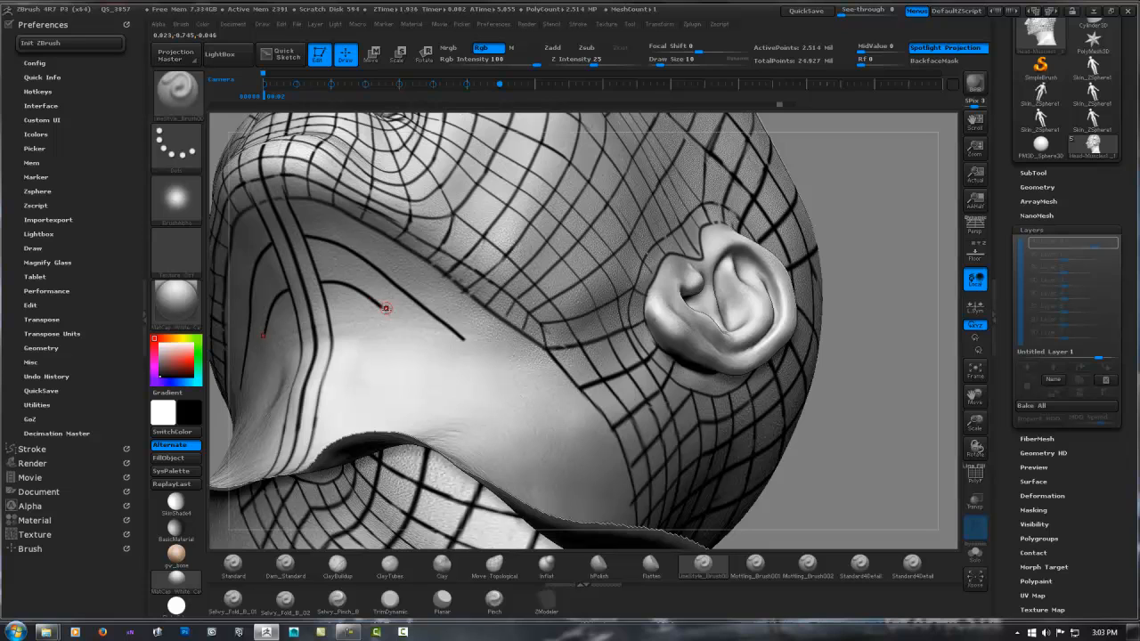
pyautogui.moveTo(322, 286); pyautogui.dragTo(424, 352)
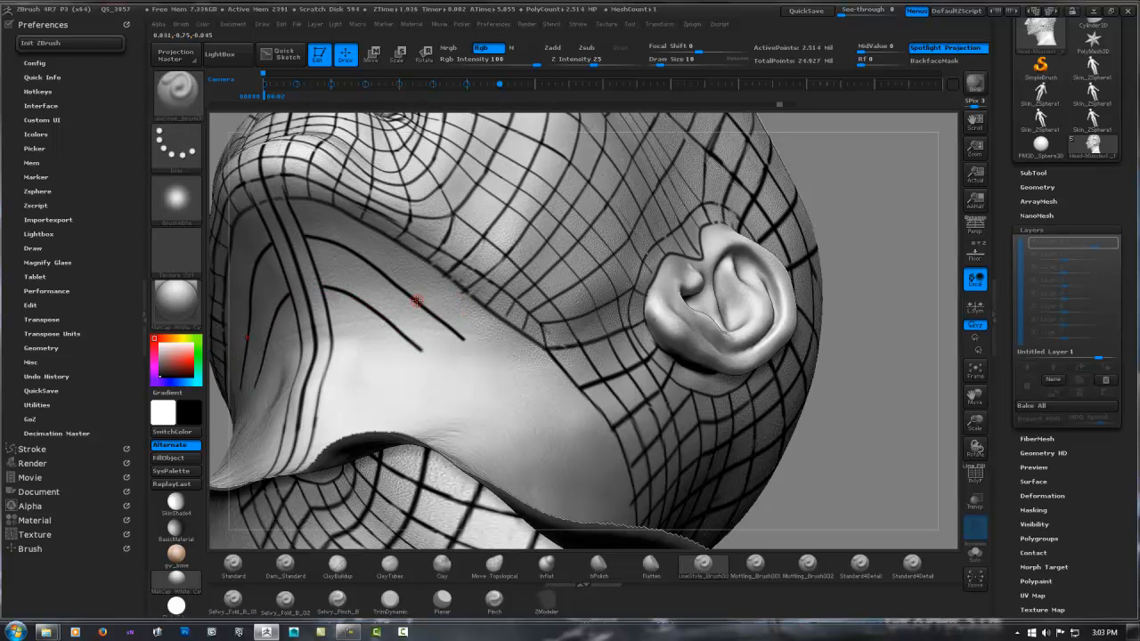
# Step: Paint short cross lines from the jaw edge through the two curved lines, working from the chin back toward the jaw corner
pyautogui.moveTo(416, 301)
pyautogui.mouseDown(button='right')
pyautogui.moveTo(443, 346)
pyautogui.moveTo(335, 242)
pyautogui.mouseUp(button='right')
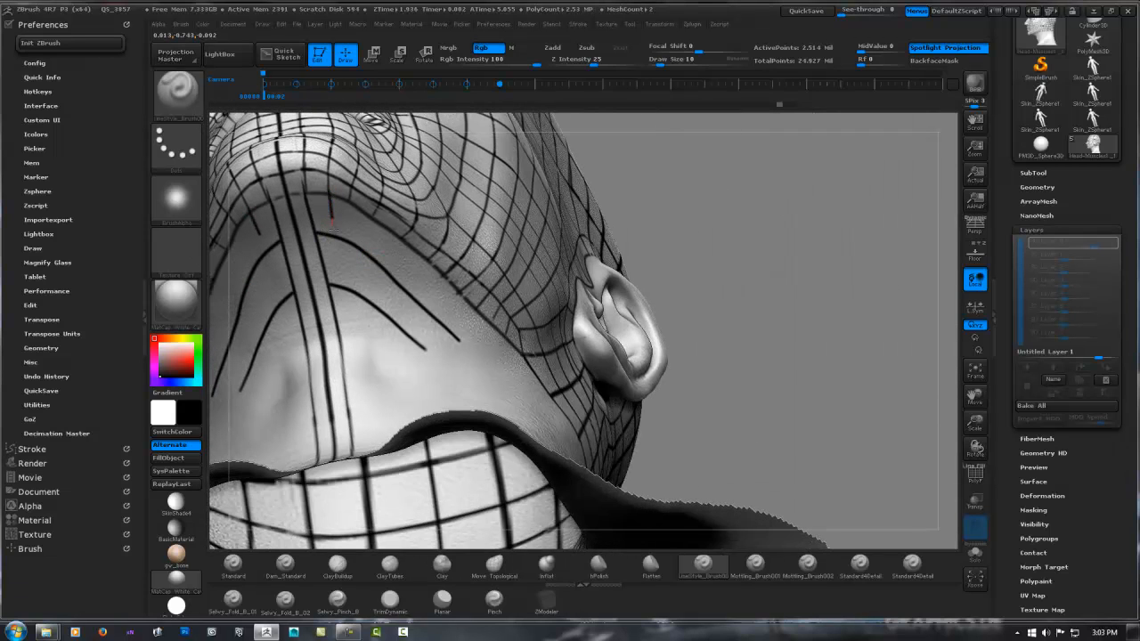
pyautogui.moveTo(333, 223); pyautogui.dragTo(337, 259)
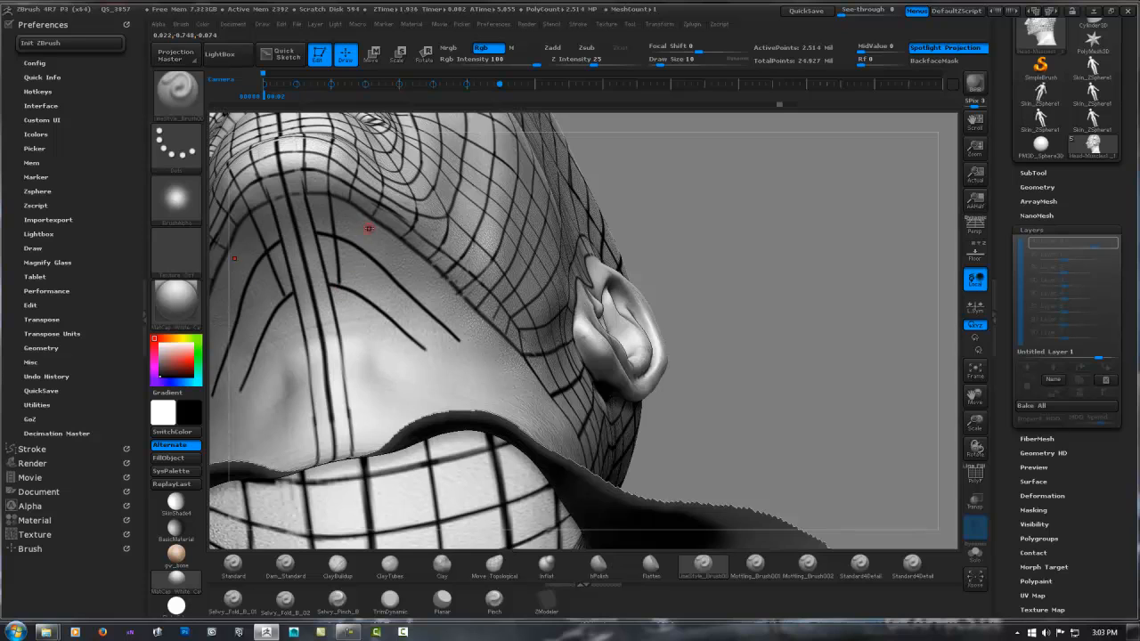
pyautogui.moveTo(374, 217)
pyautogui.mouseDown(button='right')
pyautogui.moveTo(325, 184)
pyautogui.moveTo(369, 220)
pyautogui.mouseUp(button='right')
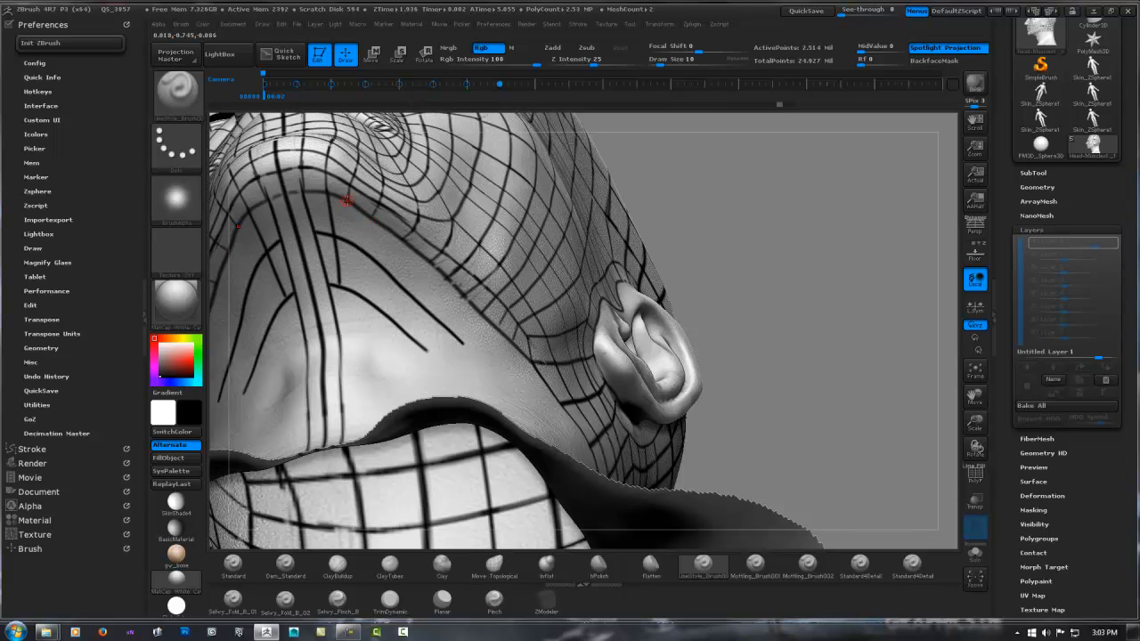
pyautogui.press('1')
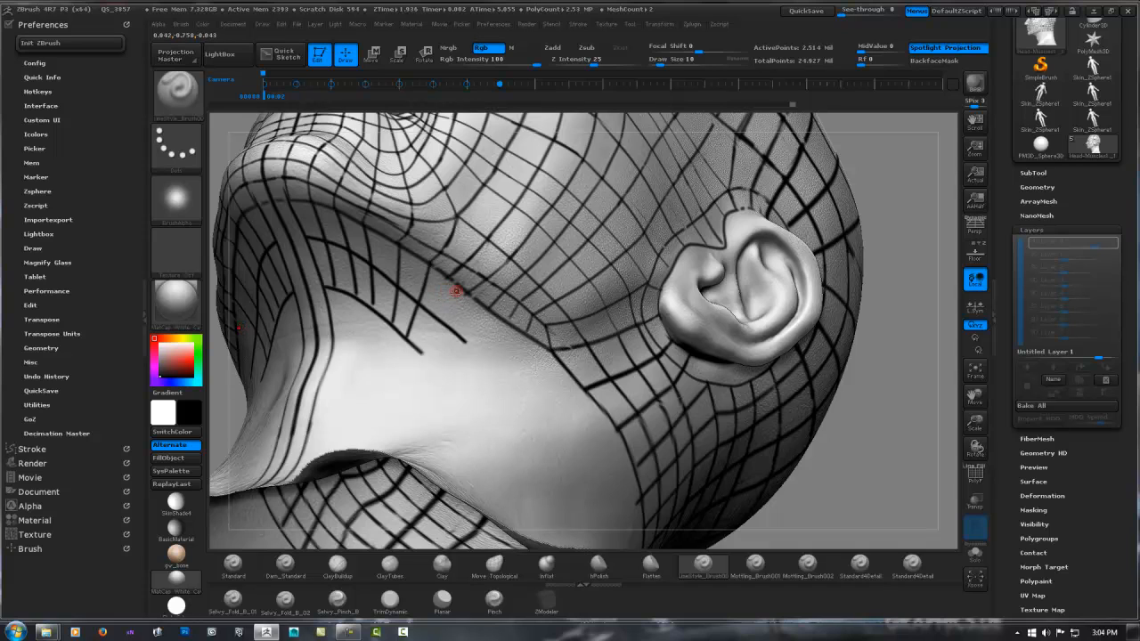
pyautogui.moveTo(450, 276); pyautogui.dragTo(422, 351)
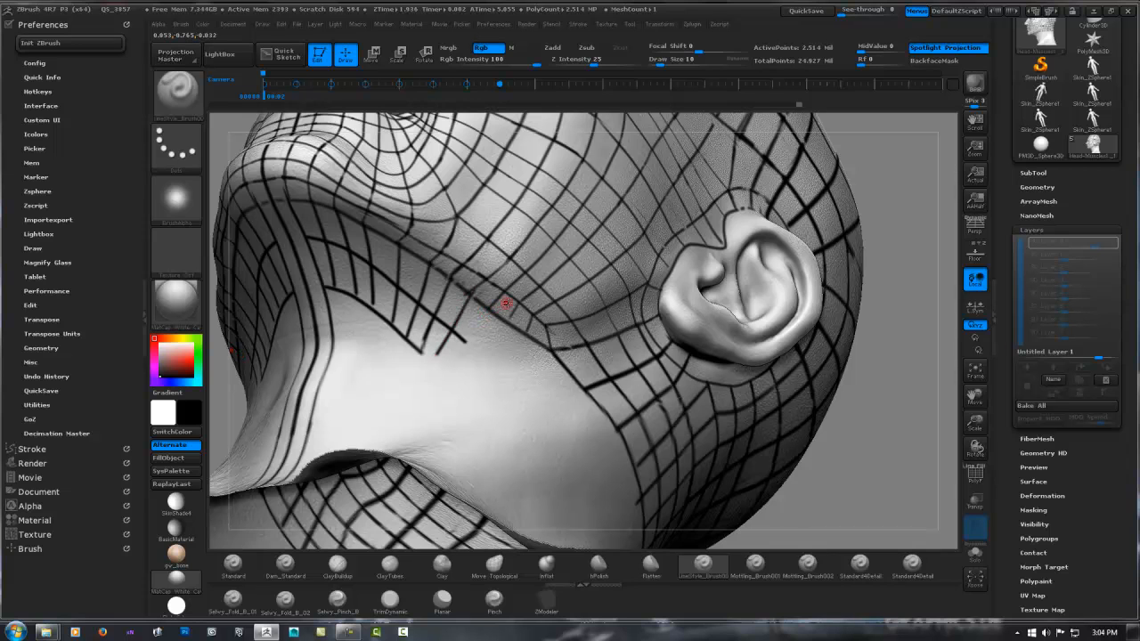
pyautogui.press('shift')
pyautogui.moveTo(489, 301)
pyautogui.mouseDown(button='right')
pyautogui.moveTo(449, 392)
pyautogui.moveTo(472, 286)
pyautogui.mouseUp(button='right')
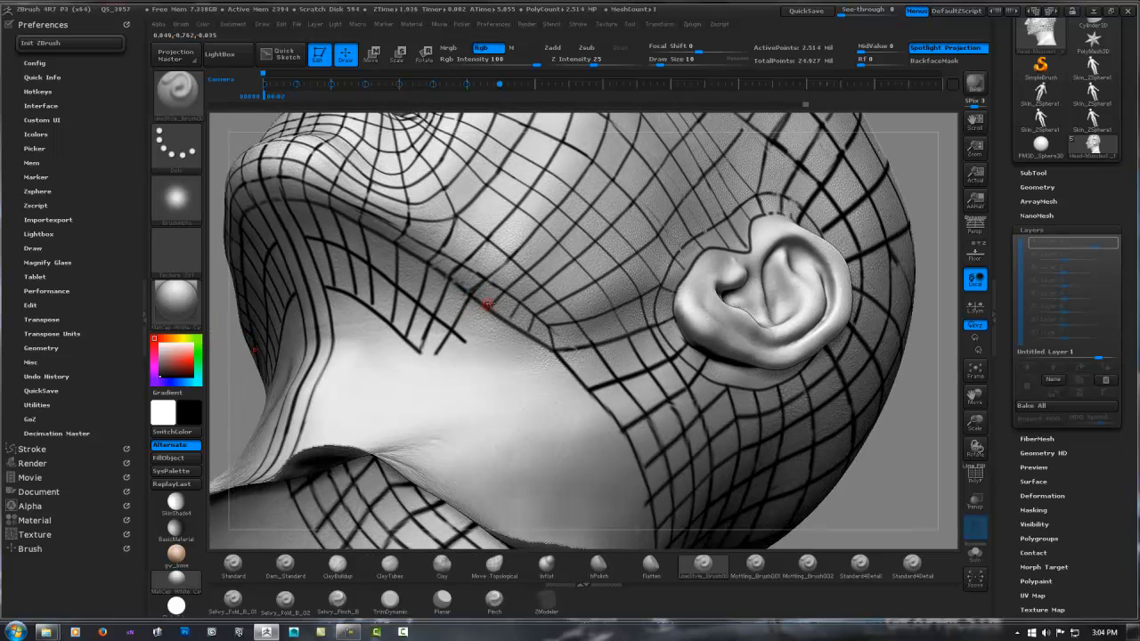
# Step: Try to paint diagonals from the lower chin curve to the central neck lines and a third curve below them
pyautogui.moveTo(489, 309)
pyautogui.mouseDown(button='right')
pyautogui.moveTo(477, 316)
pyautogui.moveTo(505, 301)
pyautogui.moveTo(374, 241)
pyautogui.mouseUp(button='right')
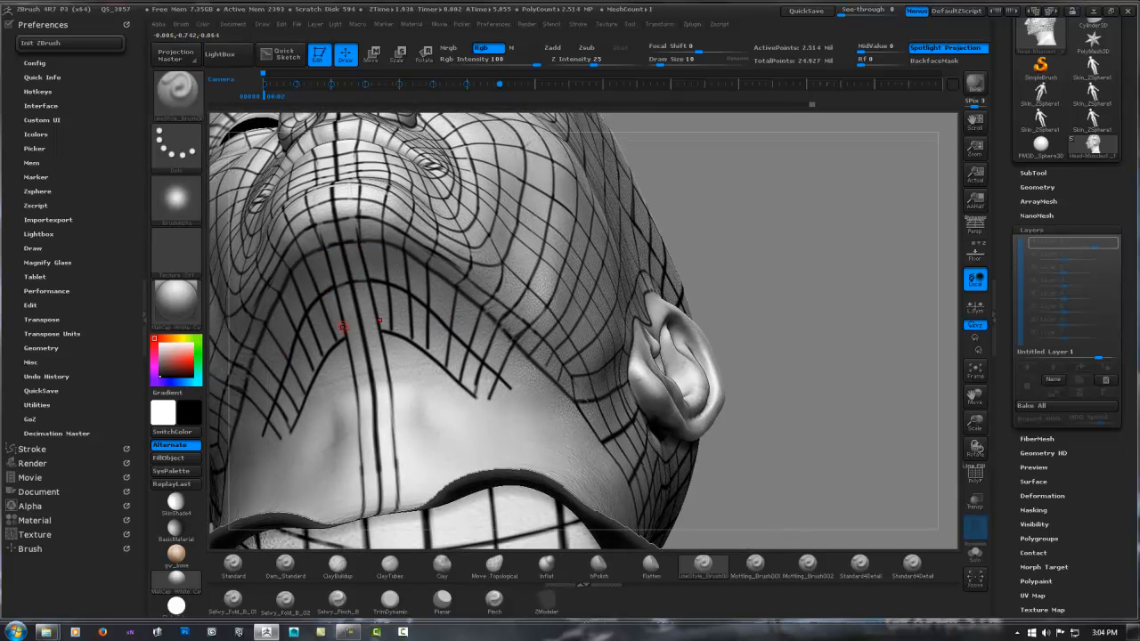
pyautogui.moveTo(395, 323); pyautogui.dragTo(417, 309, button='right')
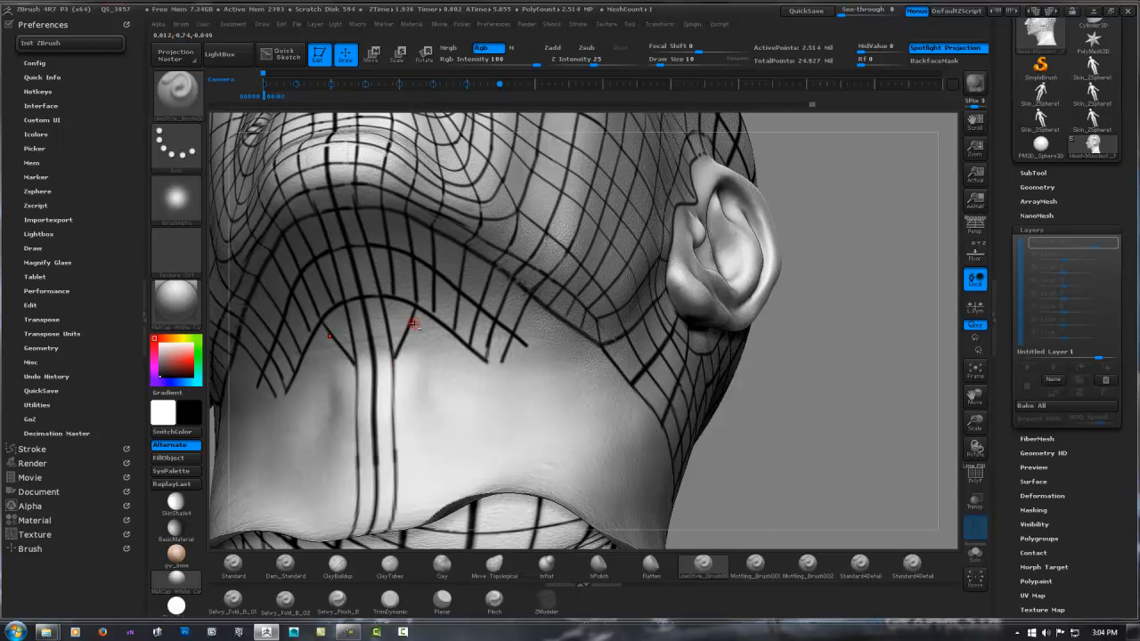
pyautogui.keyDown('alt'); pyautogui.moveTo(415, 324); pyautogui.dragTo(408, 289, button='right'); pyautogui.keyUp('alt')
pyautogui.moveTo(389, 323); pyautogui.dragTo(464, 362)
pyautogui.hotkey('ctrl', 'z')
pyautogui.moveTo(387, 325); pyautogui.dragTo(461, 358)
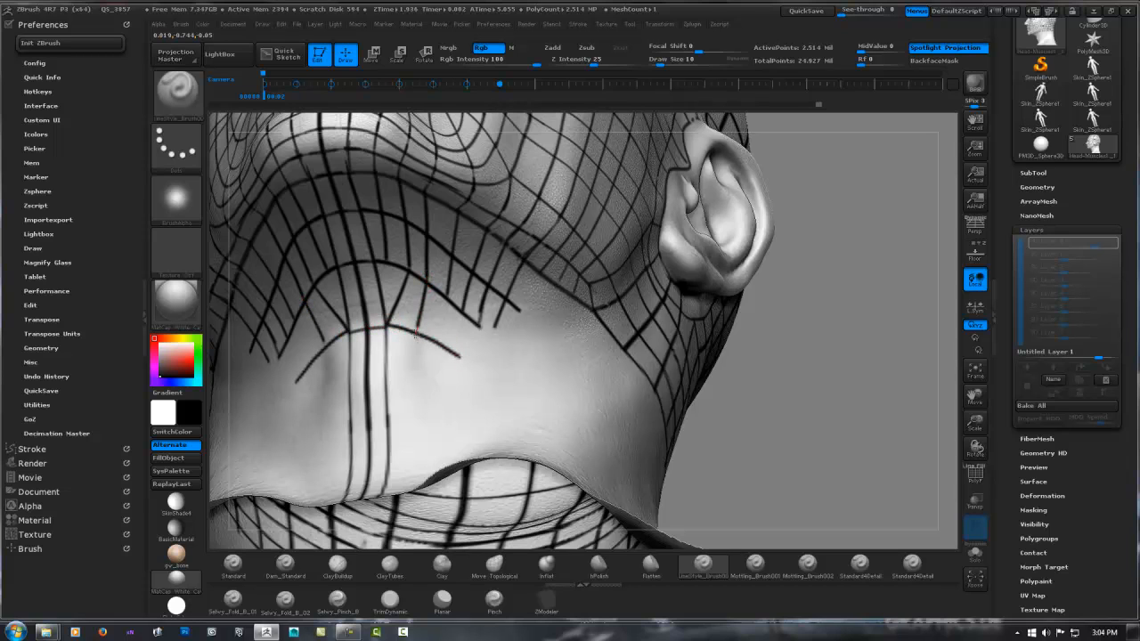
pyautogui.moveTo(501, 278); pyautogui.dragTo(468, 299, button='right')
pyautogui.hotkey('ctrl', 'z')
pyautogui.hotkey('ctrl', 'z')
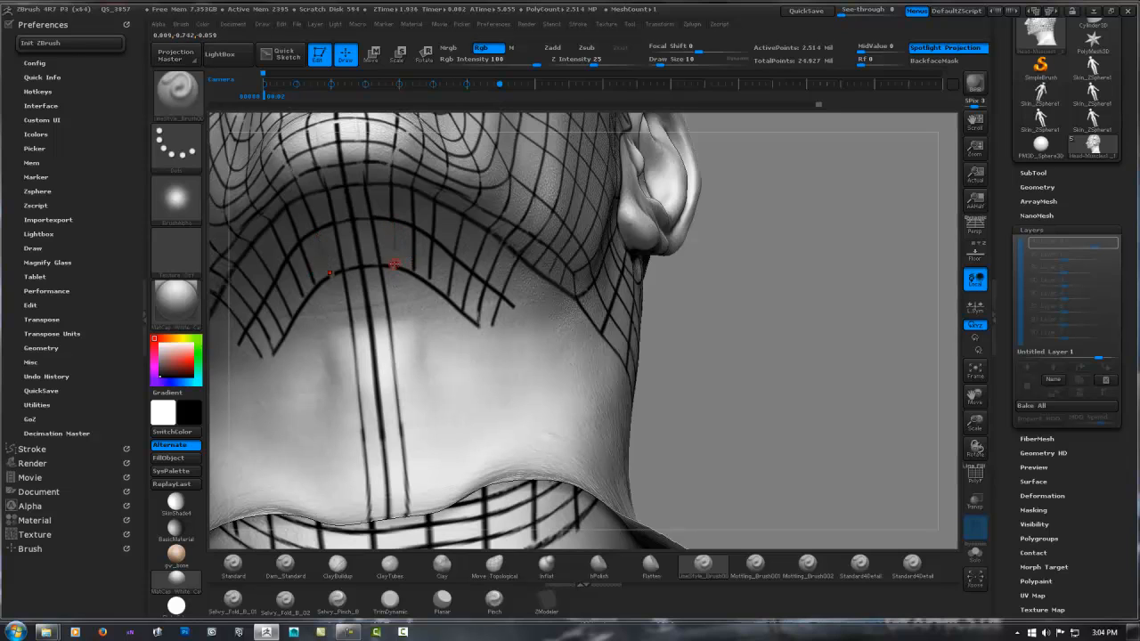
# Step: Clear the lower chin curve beyond the central lines, trim the cross lines, and join its middle segment diagonally to the upper curve
pyautogui.press('ctrl')
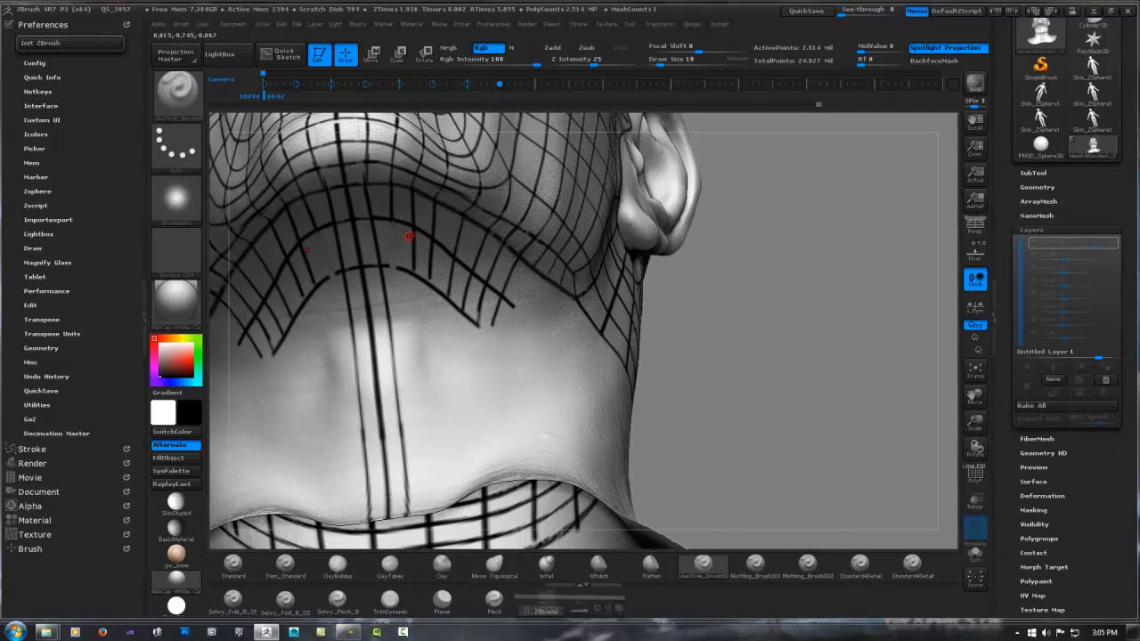
pyautogui.moveTo(412, 233)
pyautogui.mouseDown(button='right')
pyautogui.moveTo(403, 219)
pyautogui.moveTo(408, 236)
pyautogui.mouseUp(button='right')
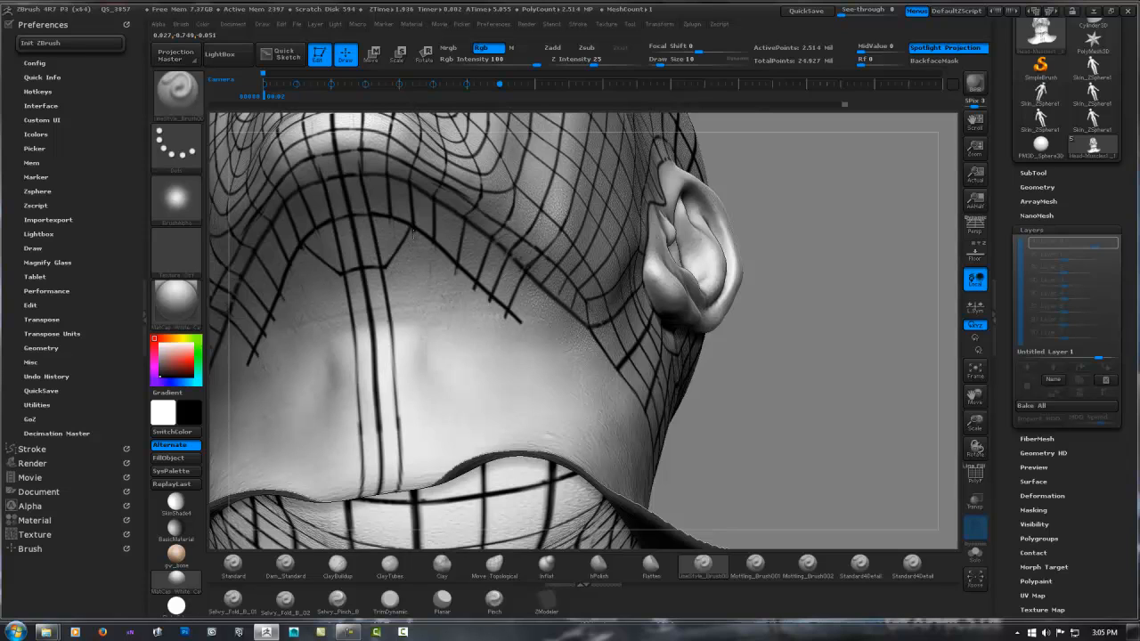
pyautogui.keyDown('alt'); pyautogui.moveTo(480, 288); pyautogui.dragTo(425, 271, button='right'); pyautogui.keyUp('alt')
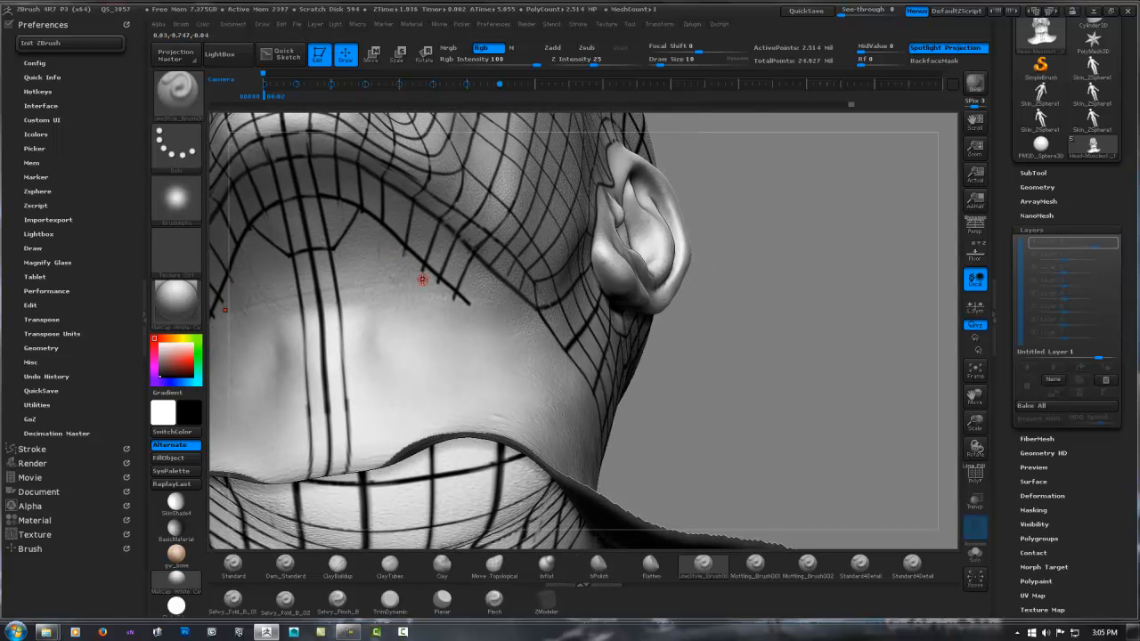
pyautogui.moveTo(366, 240)
pyautogui.mouseDown(button='right')
pyautogui.moveTo(361, 227)
pyautogui.moveTo(372, 235)
pyautogui.mouseUp(button='right')
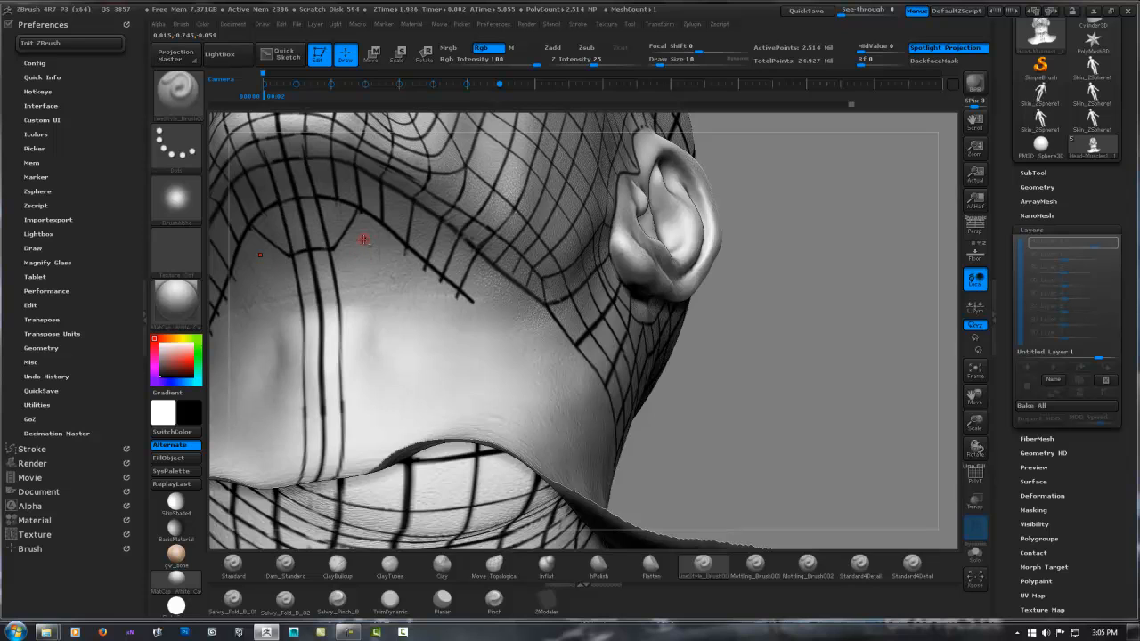
# Step: Paint a vertical line from the diagonal's corner on the under-chin curve down the front of the neck to its lower edge
pyautogui.keyDown('alt'); pyautogui.moveTo(364, 239); pyautogui.dragTo(418, 256, button='right'); pyautogui.keyUp('alt')
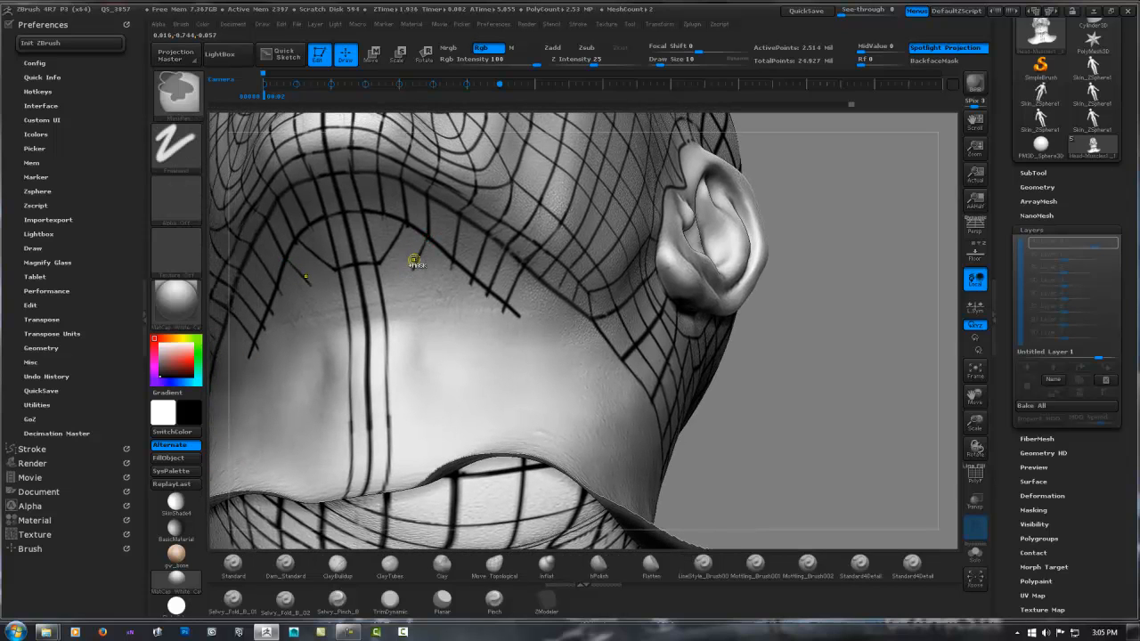
pyautogui.moveTo(421, 248); pyautogui.dragTo(424, 245, button='right')
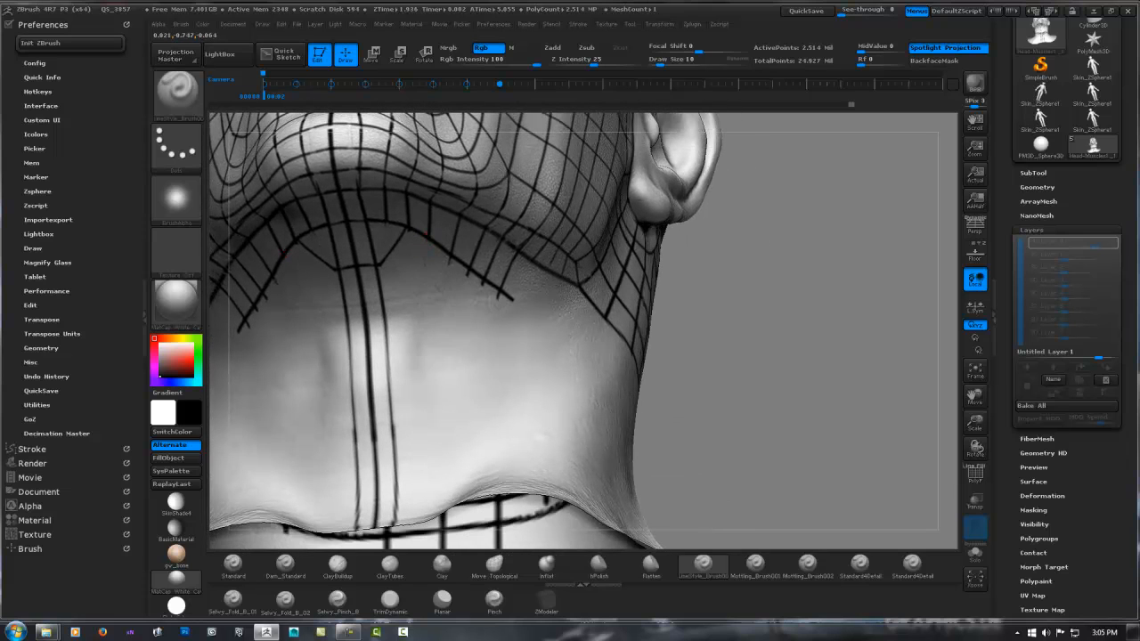
pyautogui.moveTo(426, 282); pyautogui.dragTo(427, 513)
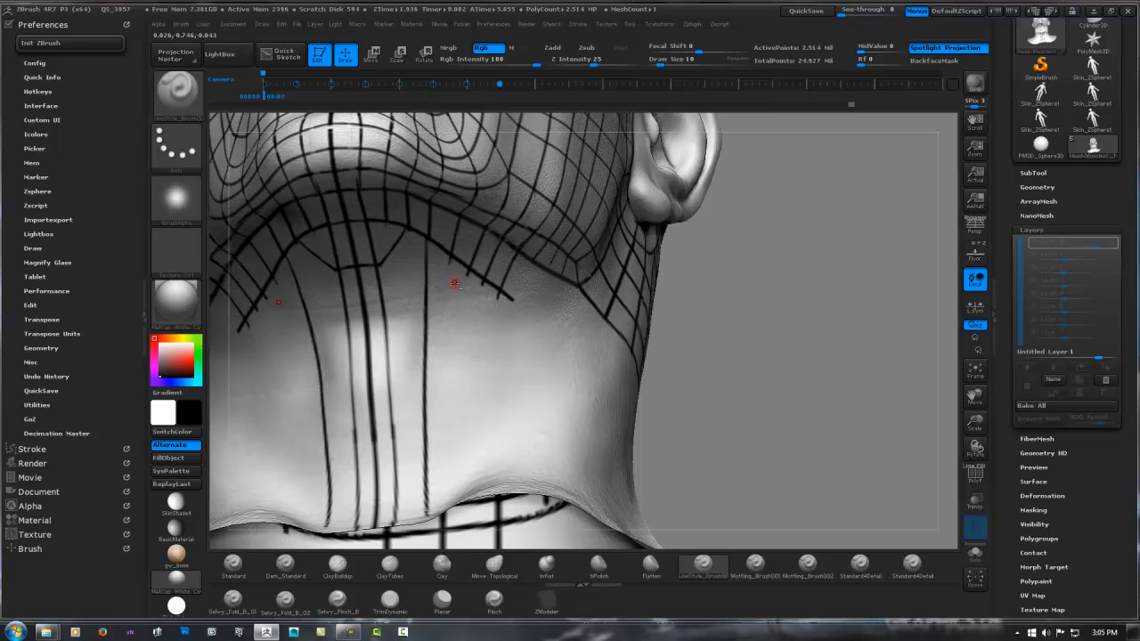
# Step: Paint two more vertical lines down the front side of the neck, starting from the cross lines on the under-chin curve
pyautogui.moveTo(454, 283); pyautogui.dragTo(397, 241, button='right')
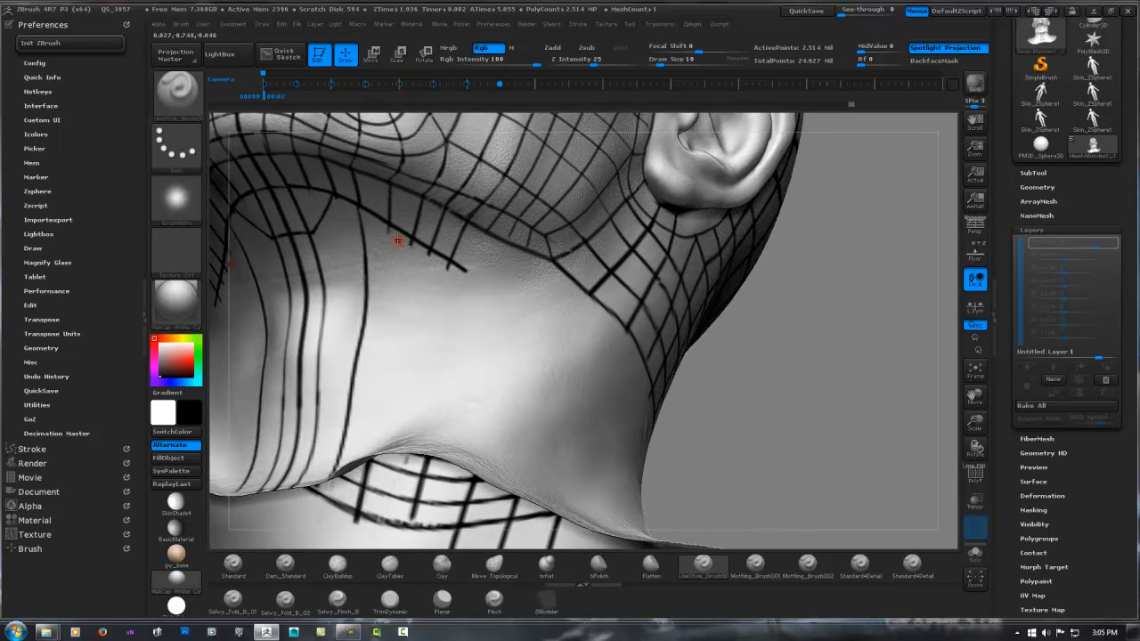
pyautogui.moveTo(393, 276); pyautogui.dragTo(390, 446)
pyautogui.moveTo(387, 407)
pyautogui.mouseDown(button='right')
pyautogui.moveTo(415, 395)
pyautogui.moveTo(390, 254)
pyautogui.mouseUp(button='right')
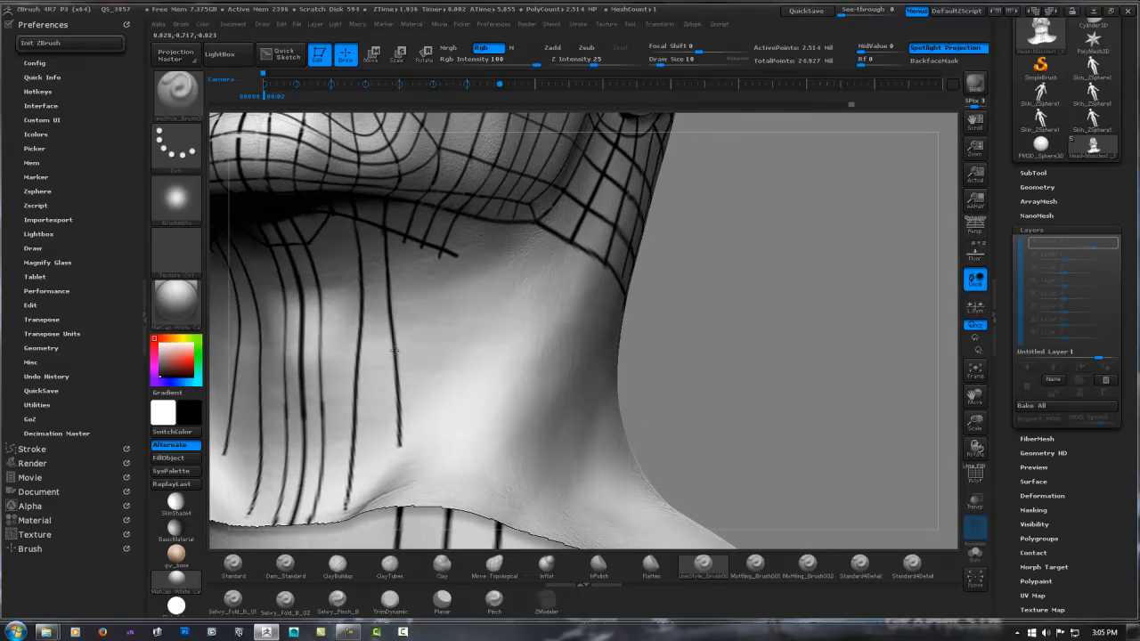
pyautogui.moveTo(383, 238); pyautogui.dragTo(386, 490)
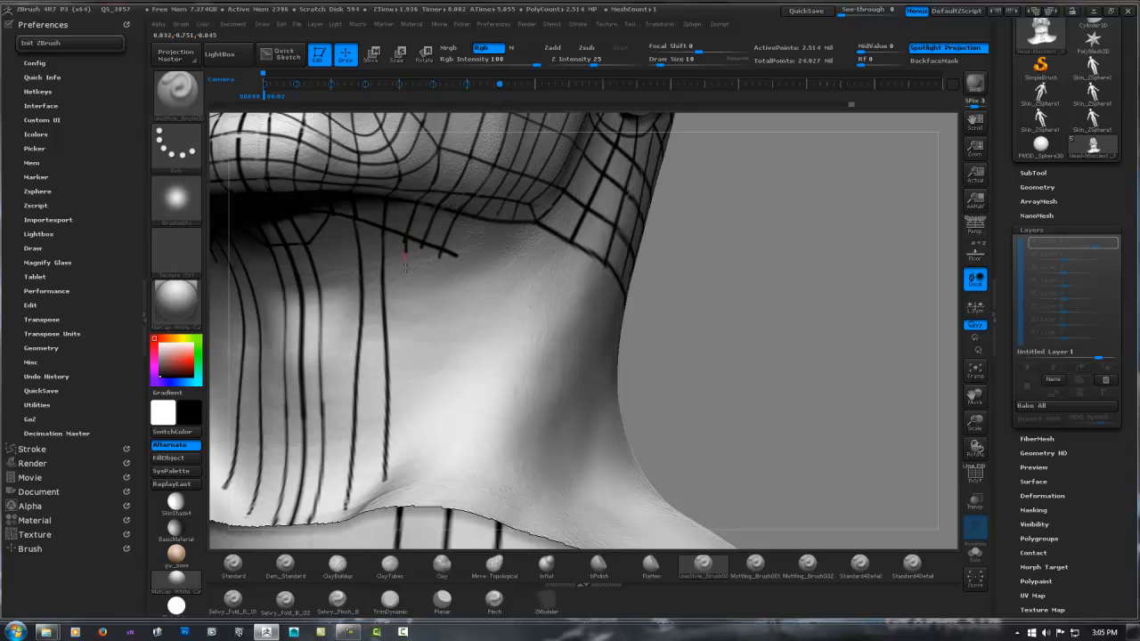
pyautogui.moveTo(405, 263); pyautogui.dragTo(411, 458)
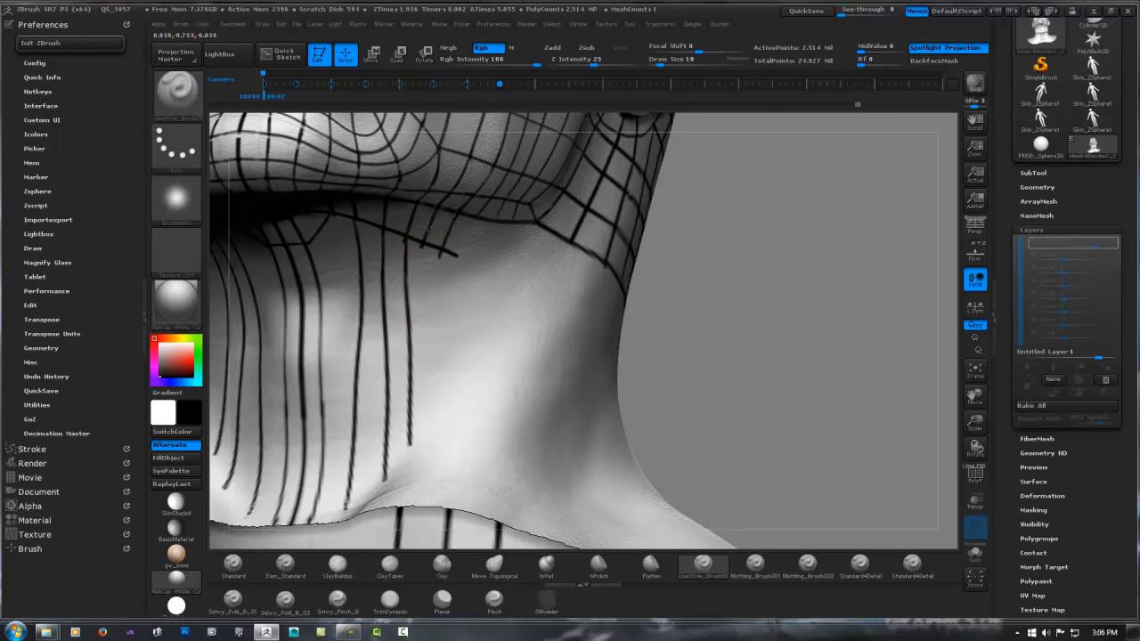
# Step: Join the rear cross line diagonally to the outermost neck line, and paint a vertical line down from the under-chin curve's end
pyautogui.moveTo(429, 227); pyautogui.dragTo(445, 259, button='right')
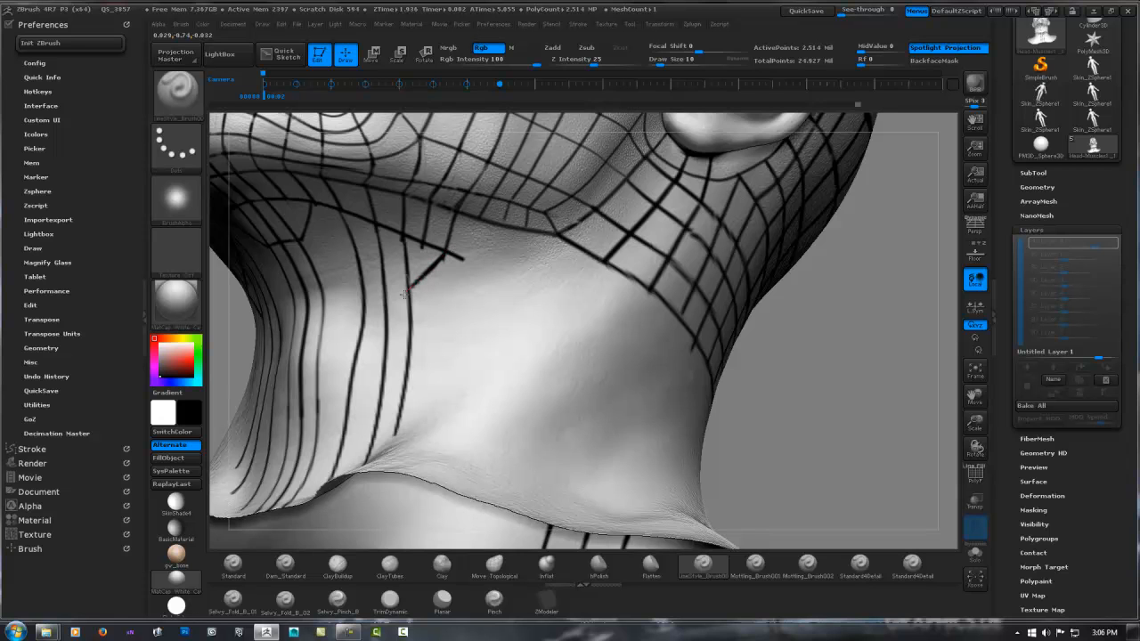
pyautogui.moveTo(440, 255); pyautogui.dragTo(477, 227, button='right')
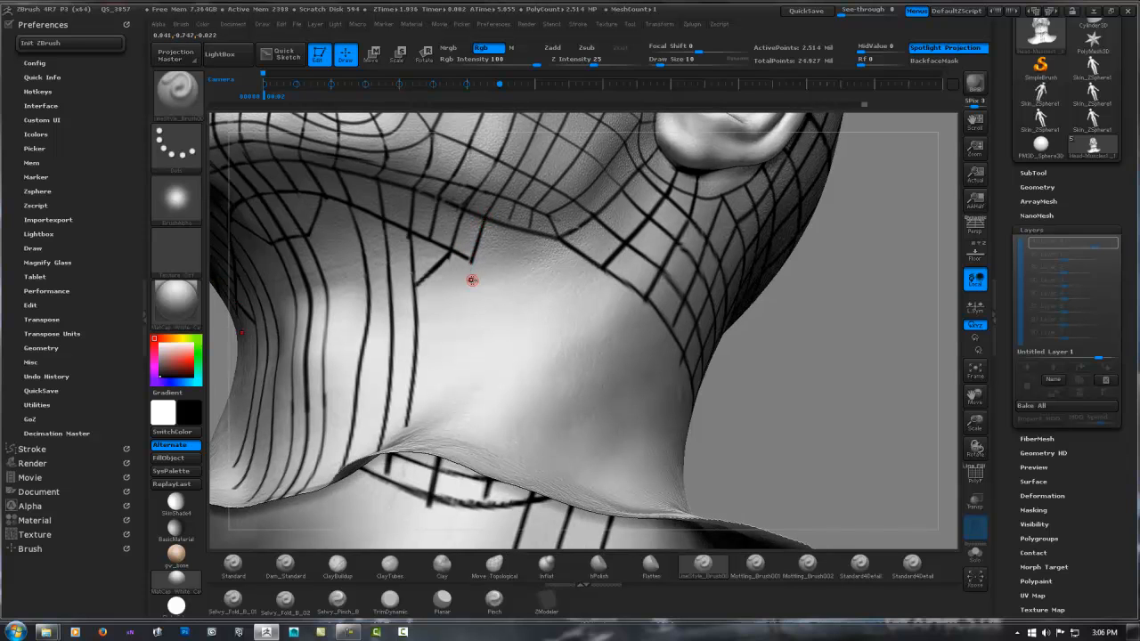
pyautogui.moveTo(465, 263); pyautogui.dragTo(467, 269, button='right')
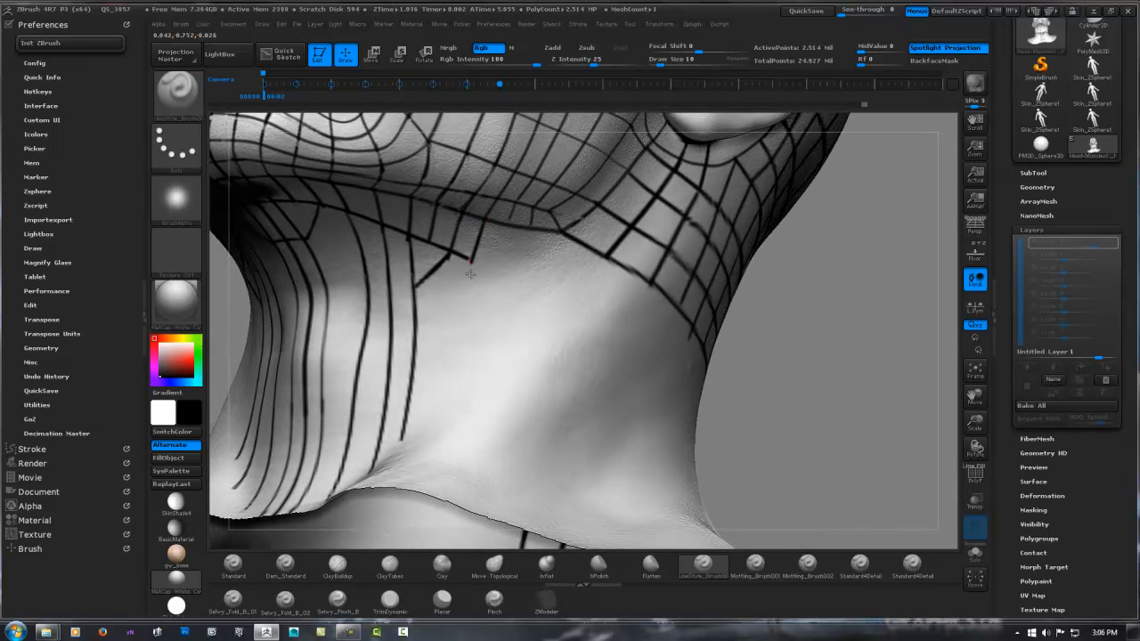
pyautogui.moveTo(460, 346); pyautogui.dragTo(438, 428)
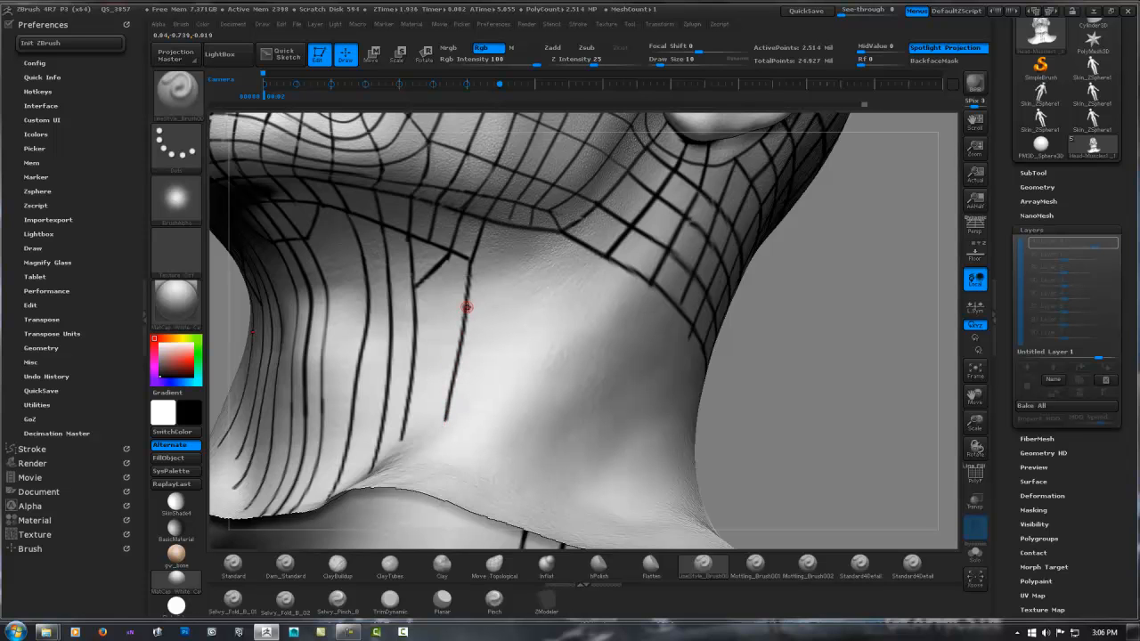
# Step: Paint a line from the rear diagonal's lower corner forward across the neck lines to the front diagonal under the chin
pyautogui.moveTo(477, 297); pyautogui.dragTo(380, 310, button='right')
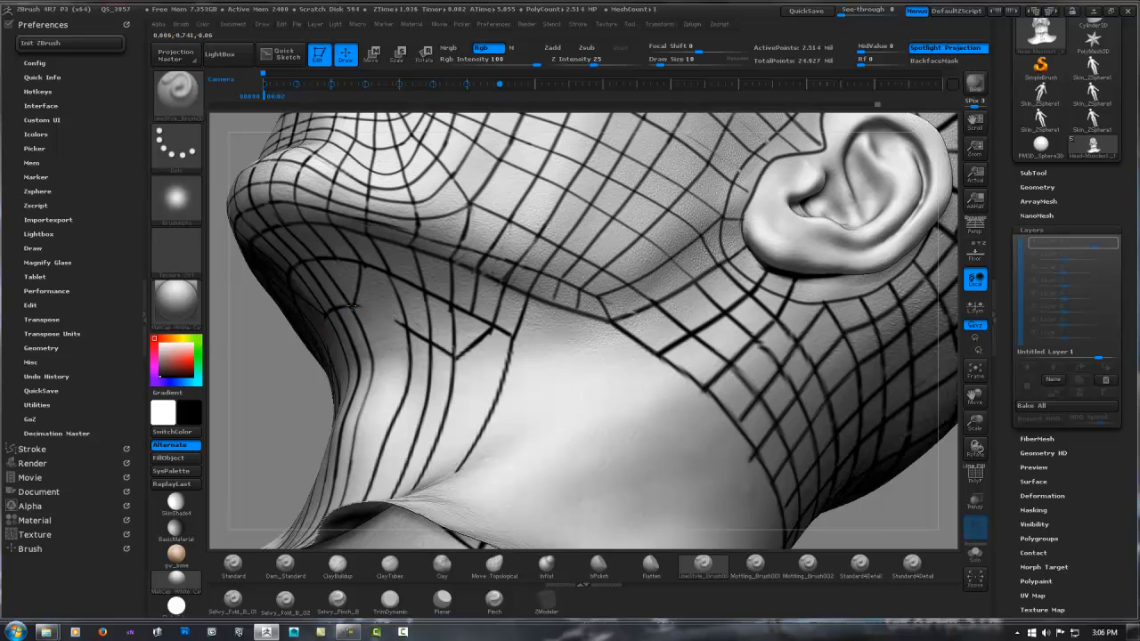
pyautogui.keyDown('ctrl'); pyautogui.moveTo(474, 312); pyautogui.dragTo(540, 285, button='right'); pyautogui.keyUp('ctrl')
pyautogui.moveTo(428, 299)
pyautogui.mouseDown(button='right')
pyautogui.moveTo(532, 293)
pyautogui.moveTo(611, 264)
pyautogui.moveTo(552, 268)
pyautogui.moveTo(588, 251)
pyautogui.moveTo(619, 265)
pyautogui.moveTo(591, 266)
pyautogui.moveTo(634, 275)
pyautogui.mouseUp(button='right')
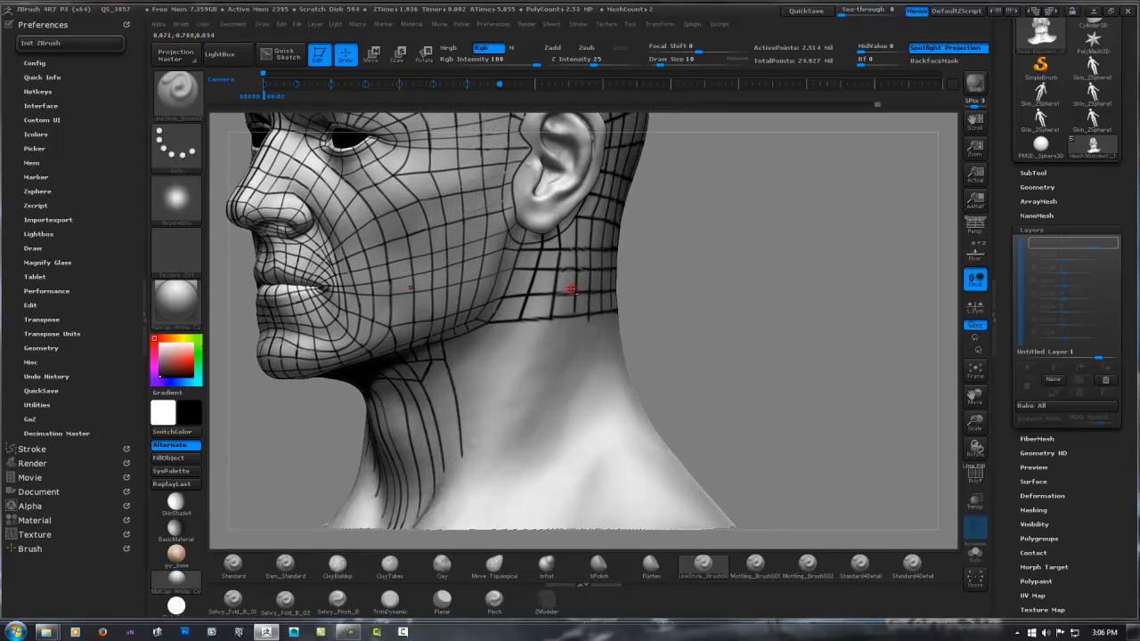
# Step: Invert the mesh visibility and bring back the hidden body so it shows together with the head and neck
pyautogui.moveTo(568, 305)
pyautogui.keyDown('alt'); pyautogui.mouseDown(button='right')
pyautogui.moveTo(552, 254)
pyautogui.moveTo(528, 294)
pyautogui.moveTo(541, 310)
pyautogui.mouseUp(button='right'); pyautogui.keyUp('alt')
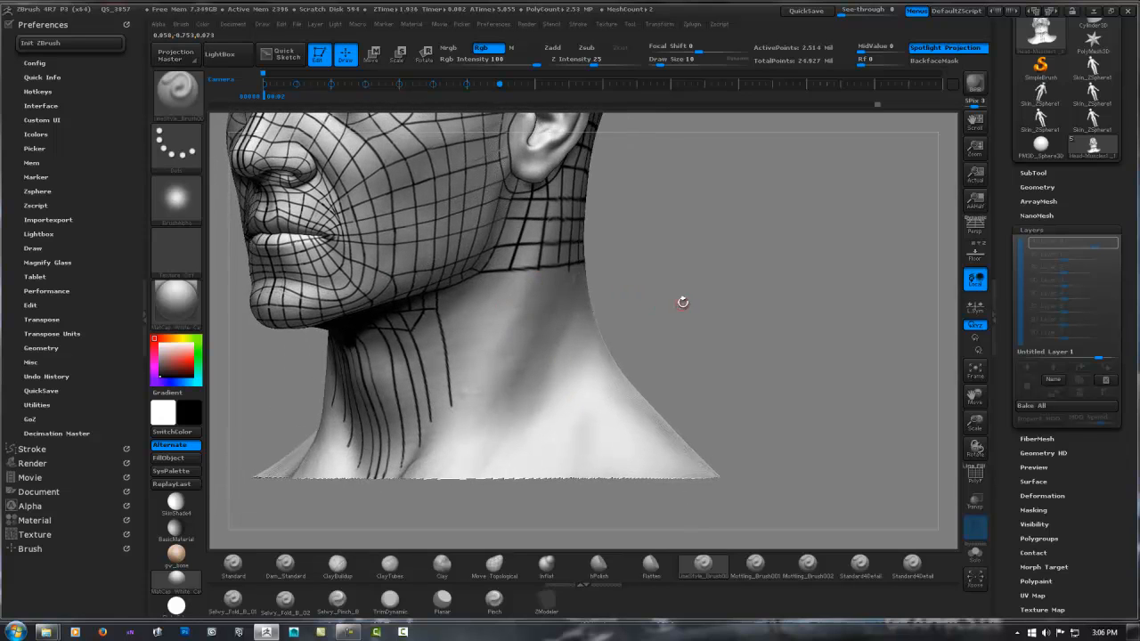
pyautogui.hotkey('ctrl', 'shift')
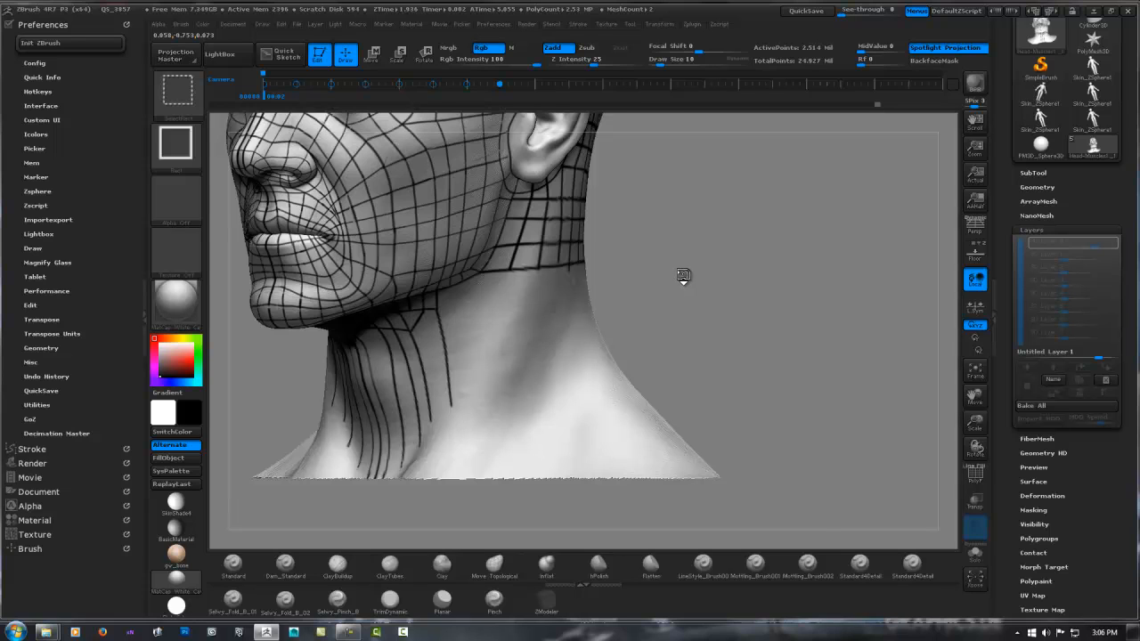
pyautogui.keyDown('ctrl'); pyautogui.keyDown('shift'); pyautogui.click(683, 275); pyautogui.keyUp('shift'); pyautogui.keyUp('ctrl')
pyautogui.press('ctrl')
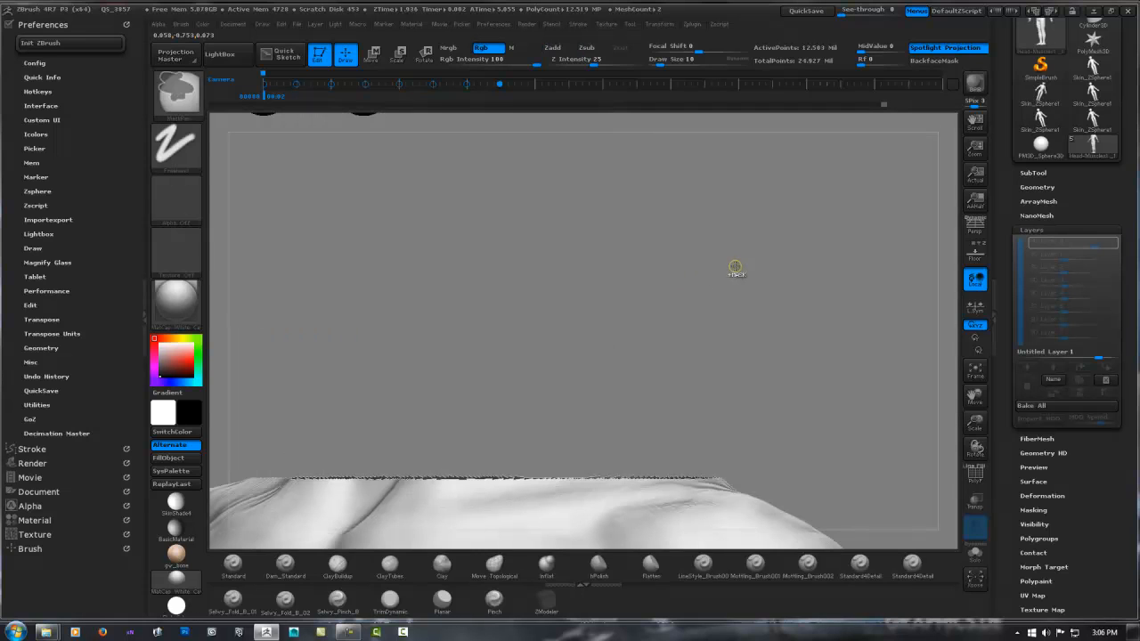
pyautogui.keyDown('ctrl'); pyautogui.keyDown('shift'); pyautogui.click(736, 269); pyautogui.keyUp('shift'); pyautogui.keyUp('ctrl')
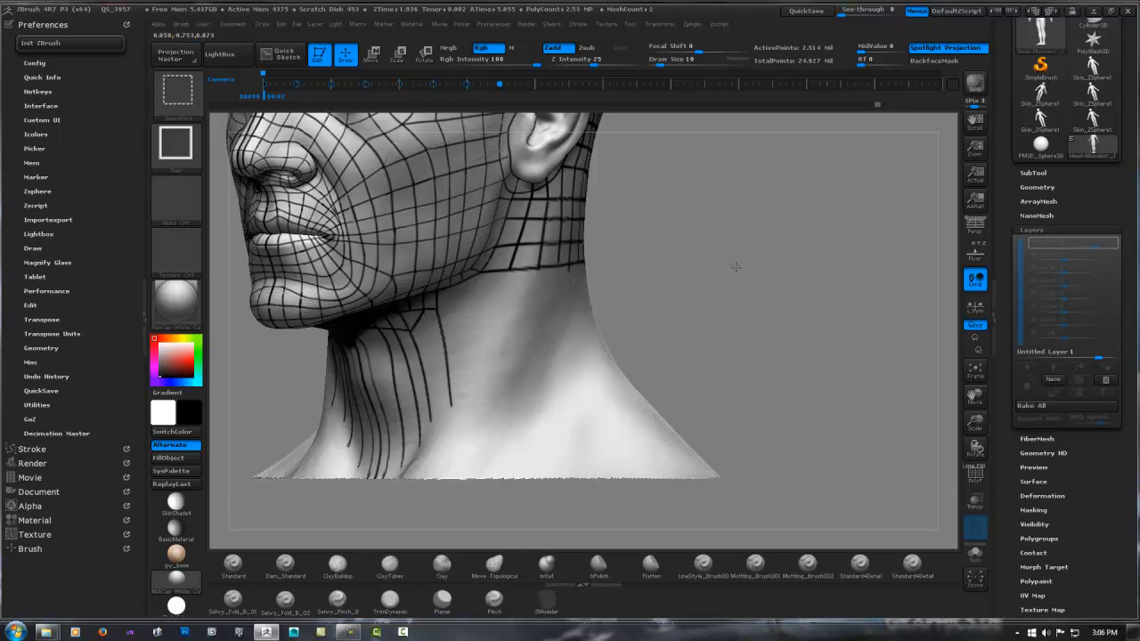
pyautogui.keyDown('ctrl'); pyautogui.keyDown('shift'); pyautogui.click(735, 266); pyautogui.keyUp('shift'); pyautogui.keyUp('ctrl')
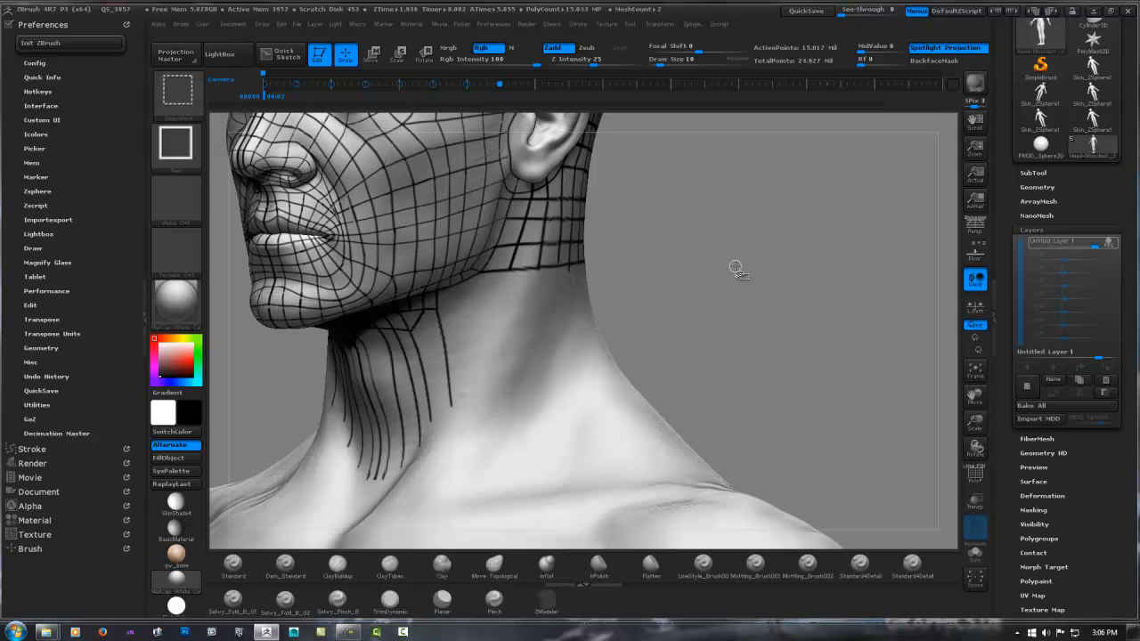
# Step: Examine the neck, shoulders, chest and abdomen from the front and side to judge how the neck lines should continue
pyautogui.moveTo(483, 290); pyautogui.dragTo(521, 298, button='right')
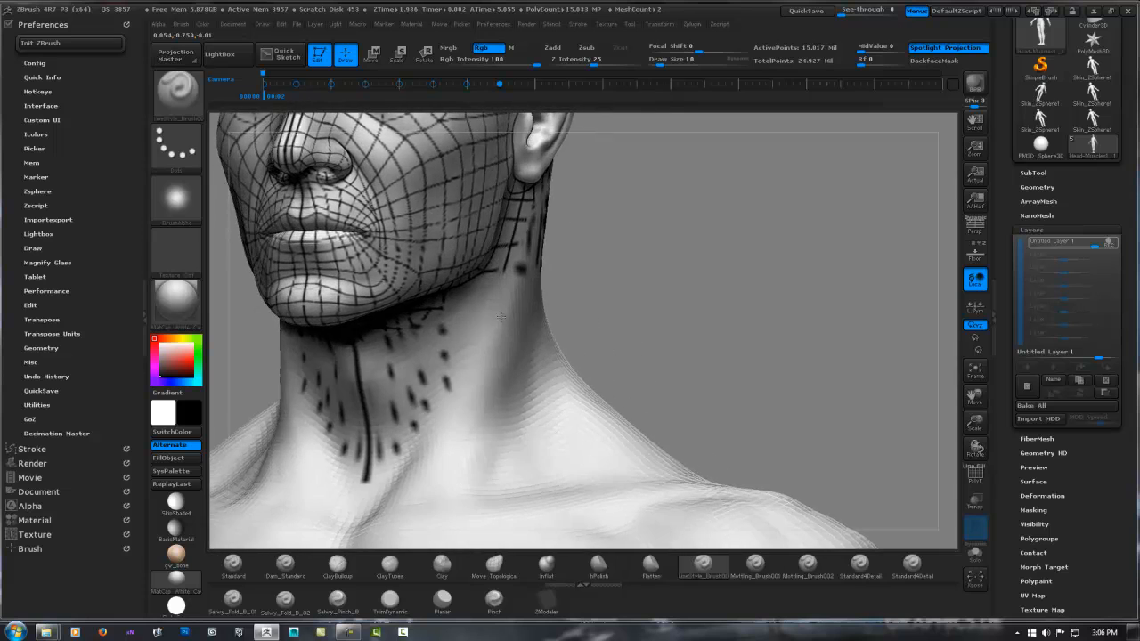
pyautogui.keyDown('alt'); pyautogui.moveTo(517, 386); pyautogui.dragTo(520, 277, button='right'); pyautogui.keyUp('alt')
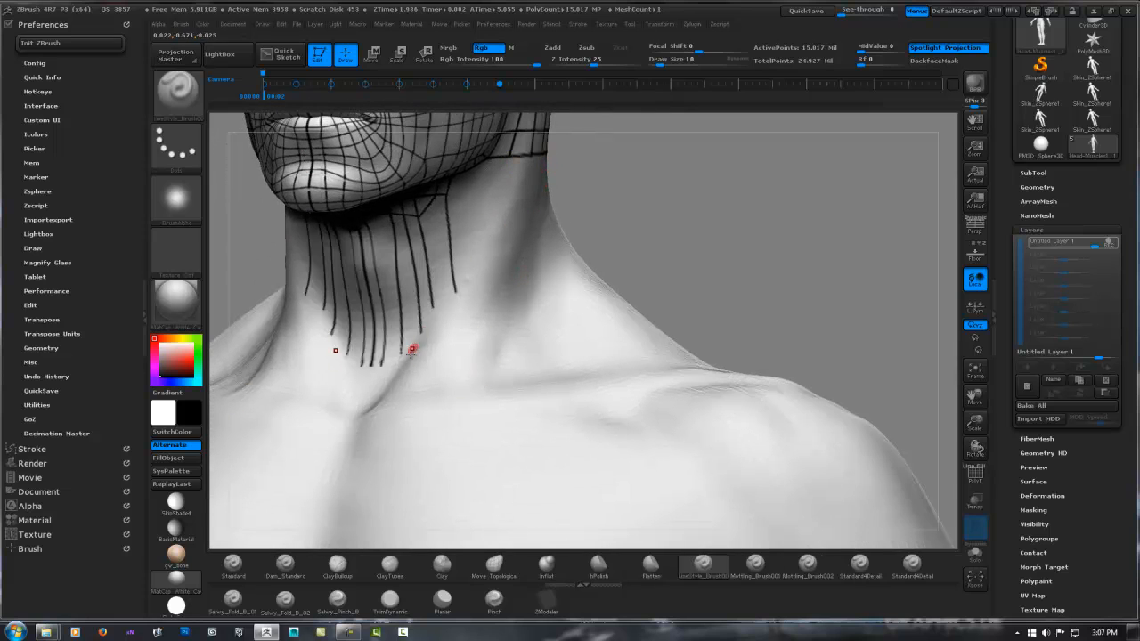
pyautogui.moveTo(411, 341); pyautogui.dragTo(431, 313, button='right')
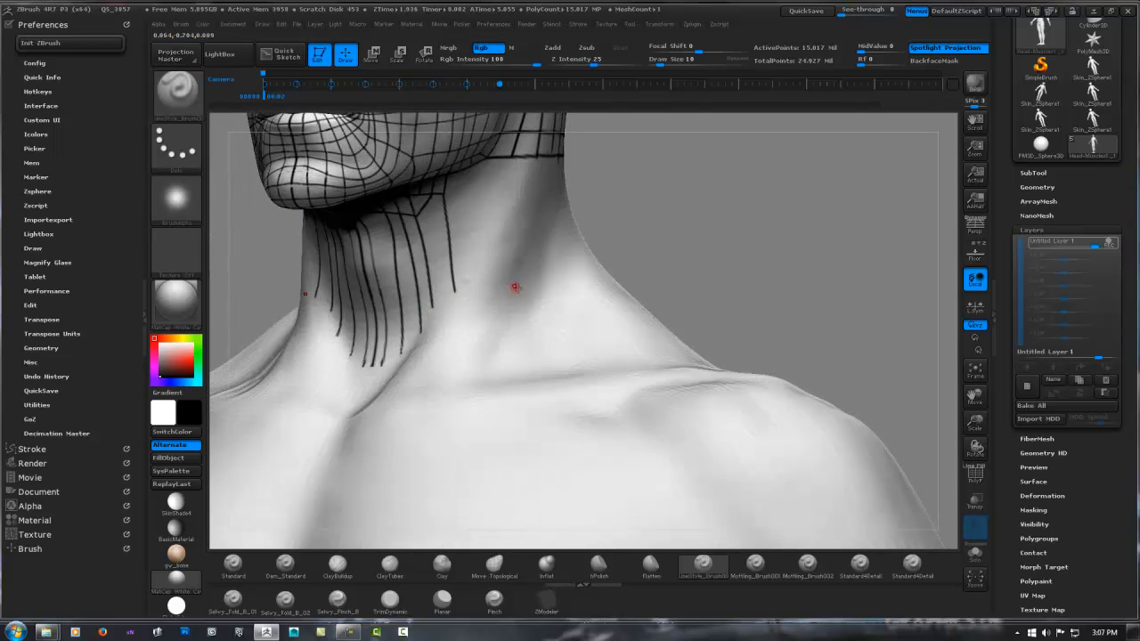
pyautogui.keyDown('ctrl'); pyautogui.moveTo(642, 271); pyautogui.dragTo(452, 299, button='right'); pyautogui.keyUp('ctrl')
pyautogui.moveTo(497, 262); pyautogui.dragTo(453, 298, button='right')
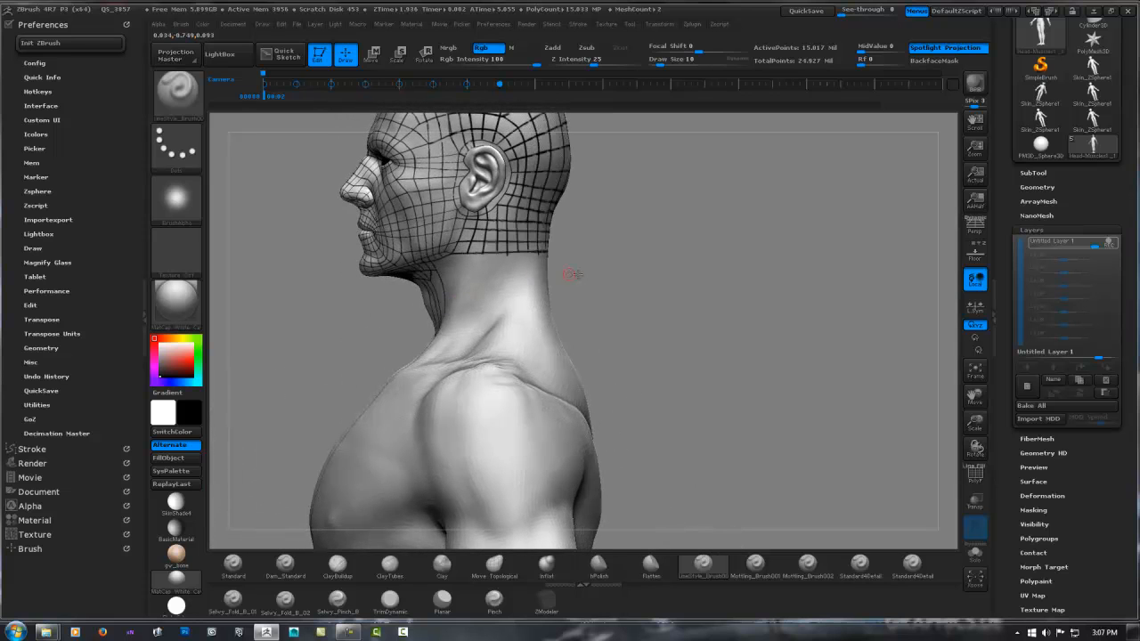
pyautogui.moveTo(542, 276); pyautogui.dragTo(514, 275, button='right')
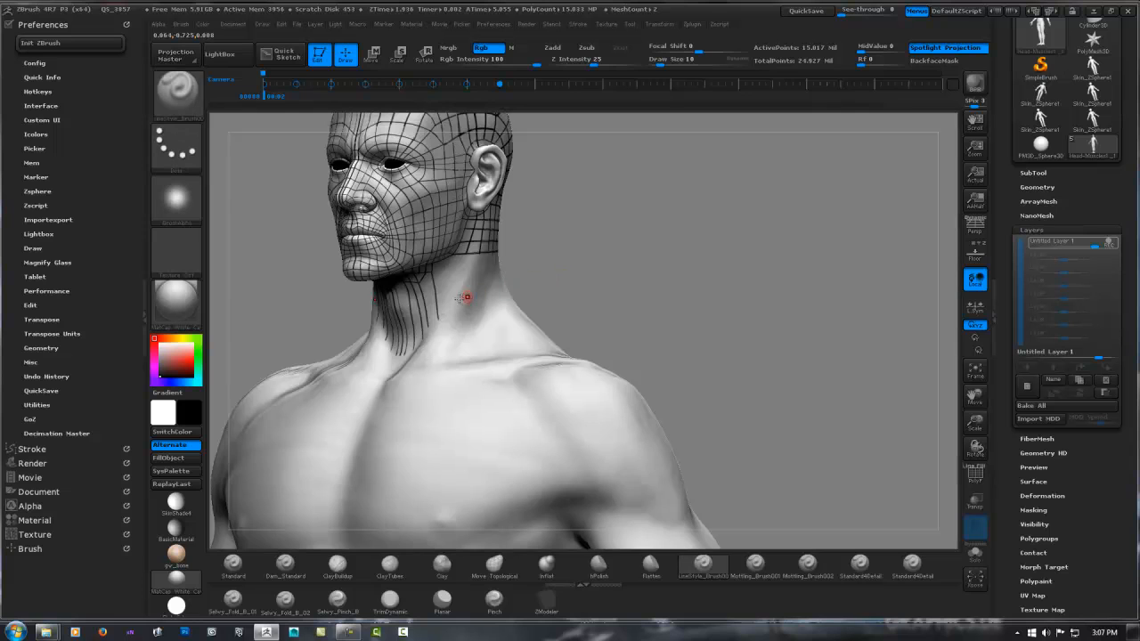
pyautogui.moveTo(466, 306); pyautogui.dragTo(506, 348, button='right')
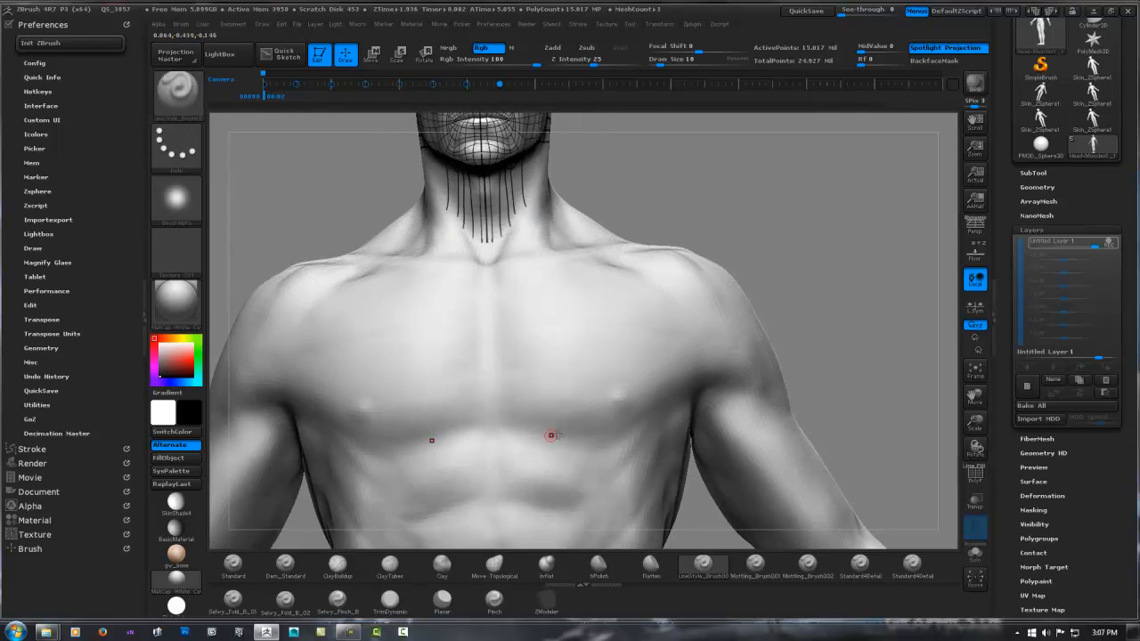
pyautogui.moveTo(535, 331); pyautogui.dragTo(519, 374, button='right')
pyautogui.keyDown('alt'); pyautogui.moveTo(503, 306); pyautogui.dragTo(470, 295, button='right'); pyautogui.keyUp('alt')
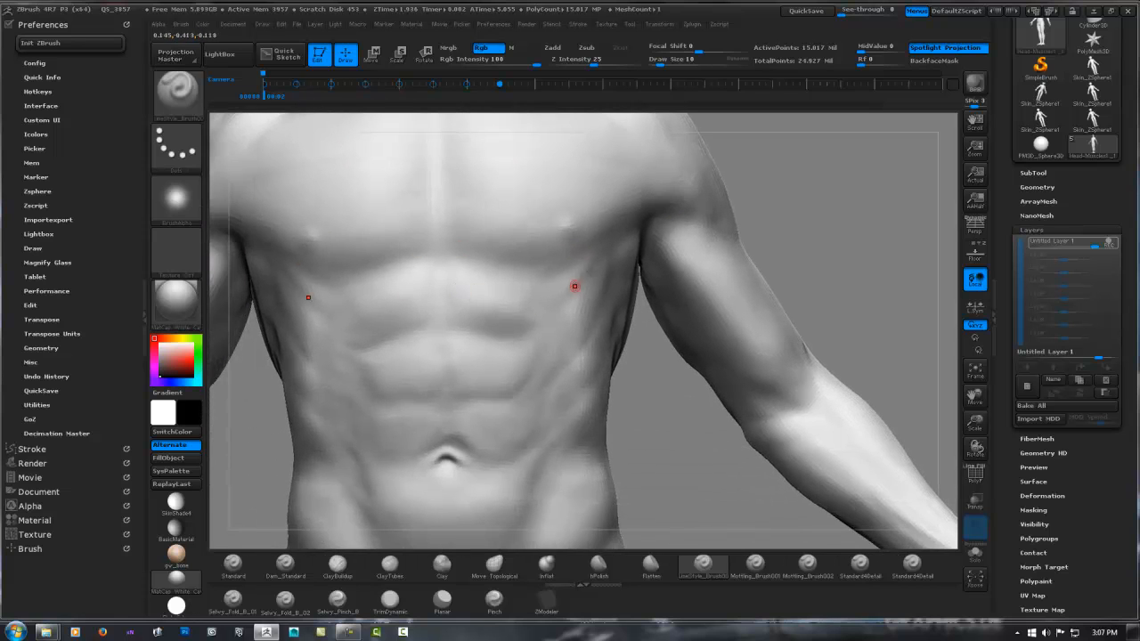
pyautogui.keyDown('ctrl'); pyautogui.moveTo(552, 267); pyautogui.dragTo(522, 215, button='right'); pyautogui.keyUp('ctrl')
pyautogui.keyDown('alt'); pyautogui.moveTo(542, 167); pyautogui.dragTo(535, 261, button='right'); pyautogui.keyUp('alt')
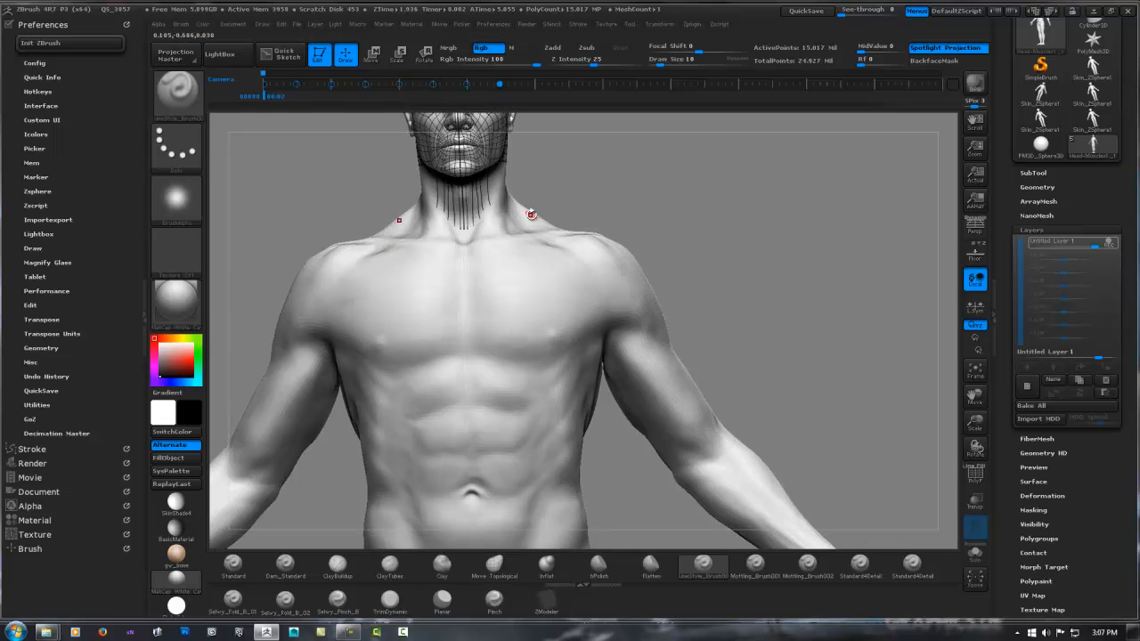
pyautogui.keyDown('shift'); pyautogui.moveTo(580, 176); pyautogui.dragTo(481, 266, button='right'); pyautogui.keyUp('shift')
pyautogui.keyDown('ctrl'); pyautogui.moveTo(504, 160); pyautogui.dragTo(518, 313, button='right'); pyautogui.keyUp('ctrl')
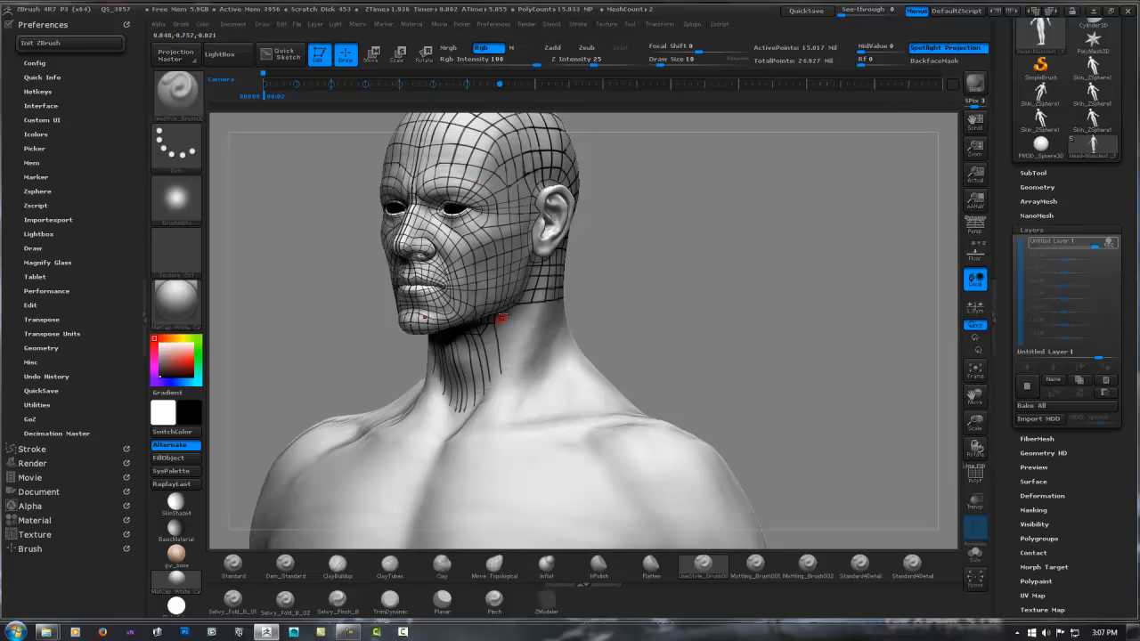
# Step: Paint short vertical lines down the side of the neck, continuing the jaw's cross lines back to the jaw corner and beyond
pyautogui.keyDown('alt'); pyautogui.moveTo(517, 331); pyautogui.dragTo(534, 207, button='right'); pyautogui.keyUp('alt')
pyautogui.moveTo(522, 247)
pyautogui.mouseDown(button='right')
pyautogui.moveTo(508, 208)
pyautogui.moveTo(502, 246)
pyautogui.moveTo(495, 216)
pyautogui.moveTo(481, 265)
pyautogui.moveTo(488, 218)
pyautogui.mouseUp(button='right')
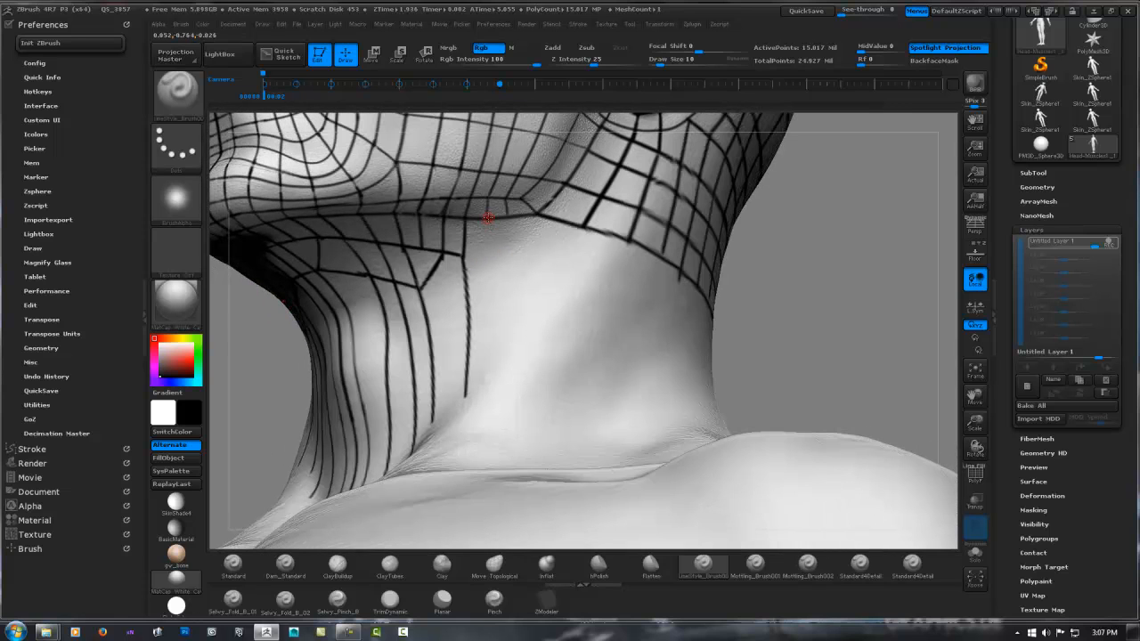
pyautogui.moveTo(491, 232); pyautogui.dragTo(493, 310)
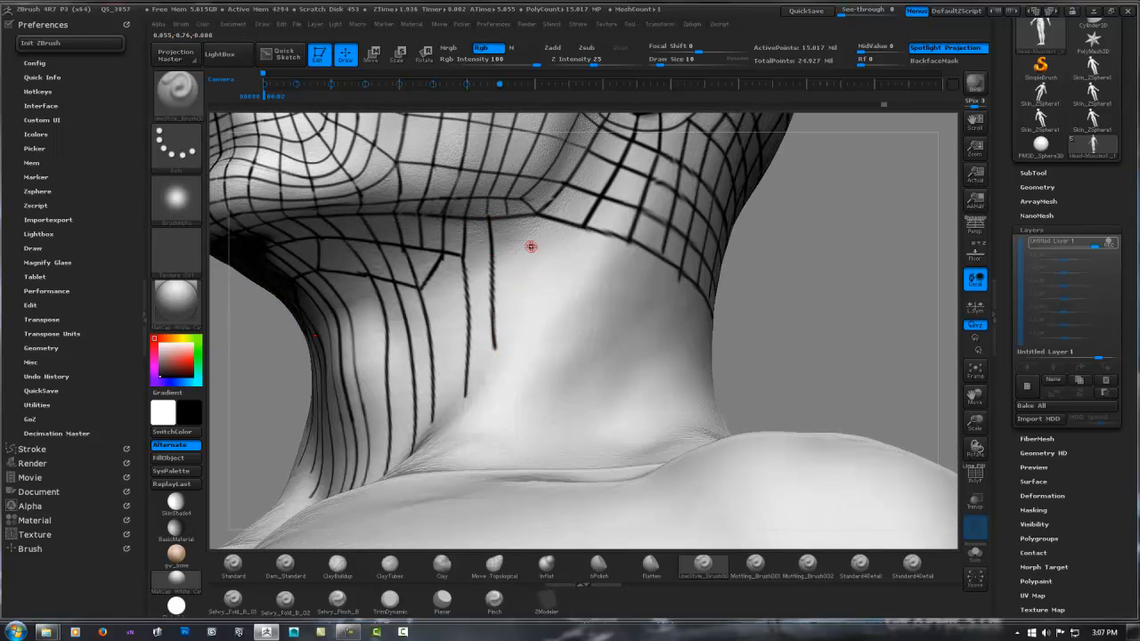
pyautogui.moveTo(530, 247); pyautogui.dragTo(493, 210, button='right')
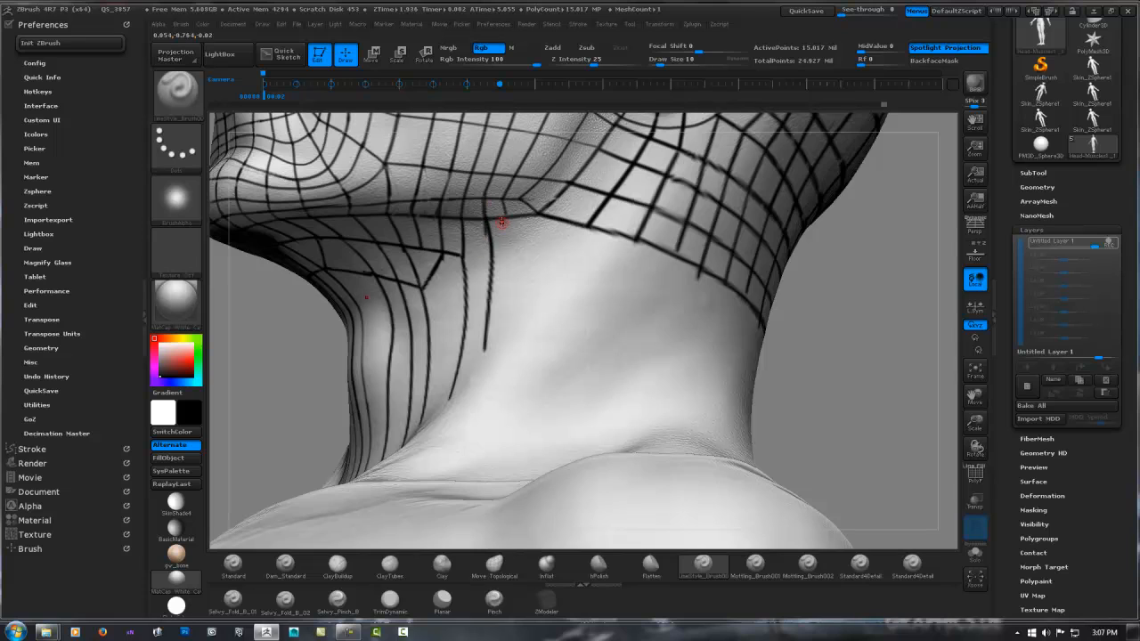
pyautogui.moveTo(504, 197); pyautogui.dragTo(511, 269)
pyautogui.moveTo(538, 213)
pyautogui.mouseDown()
pyautogui.moveTo(540, 291)
pyautogui.moveTo(575, 296)
pyautogui.mouseUp()
# Step: Extend the grid's vertical lines below the lowest horizontal neck line, working from behind the jaw corner toward the nape
pyautogui.moveTo(582, 232)
pyautogui.mouseDown(button='right')
pyautogui.moveTo(668, 258)
pyautogui.moveTo(636, 245)
pyautogui.mouseUp(button='right')
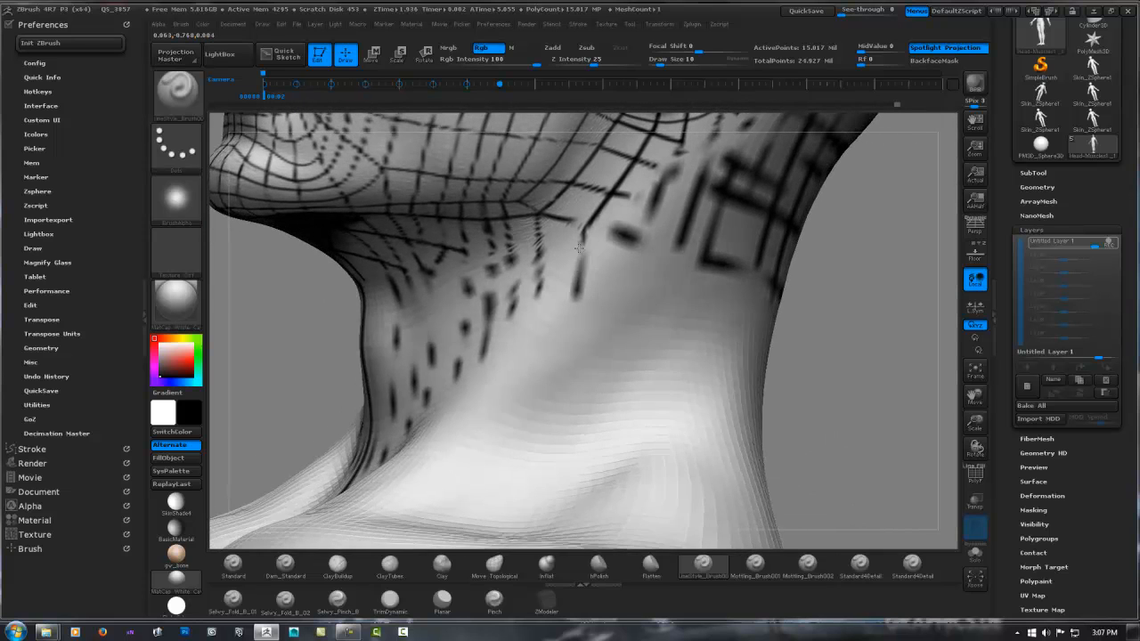
pyautogui.moveTo(862, 252)
pyautogui.mouseDown(button='right')
pyautogui.moveTo(622, 222)
pyautogui.moveTo(565, 200)
pyautogui.mouseUp(button='right')
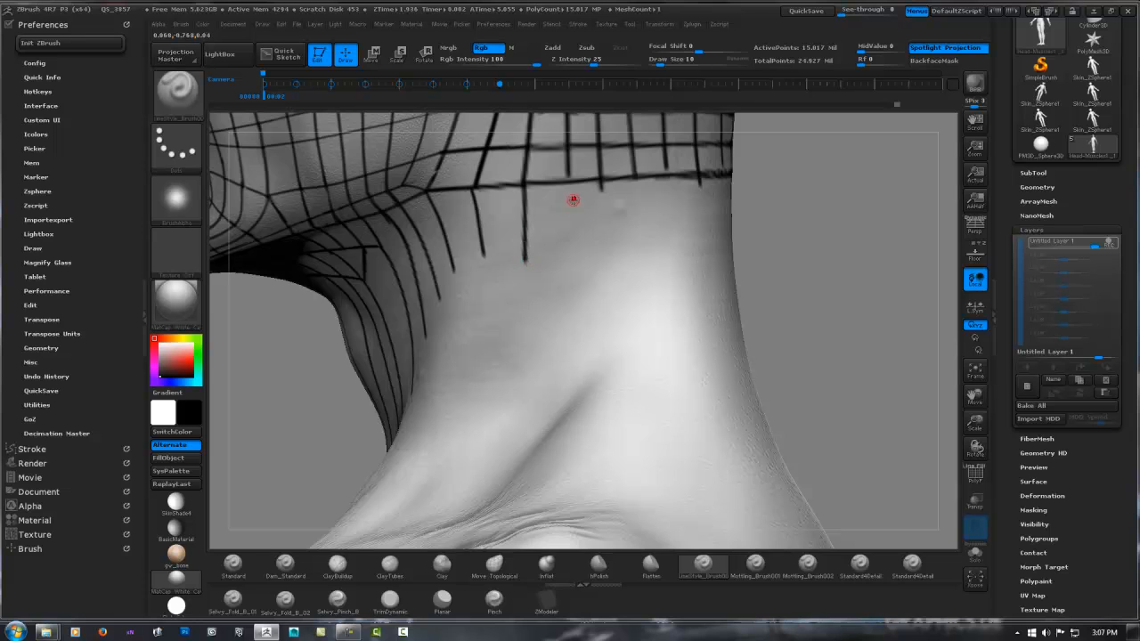
pyautogui.moveTo(568, 171)
pyautogui.mouseDown()
pyautogui.moveTo(570, 240)
pyautogui.moveTo(608, 269)
pyautogui.mouseUp()
pyautogui.keyDown('ctrl'); pyautogui.moveTo(719, 205); pyautogui.dragTo(663, 197, button='right'); pyautogui.keyUp('ctrl')
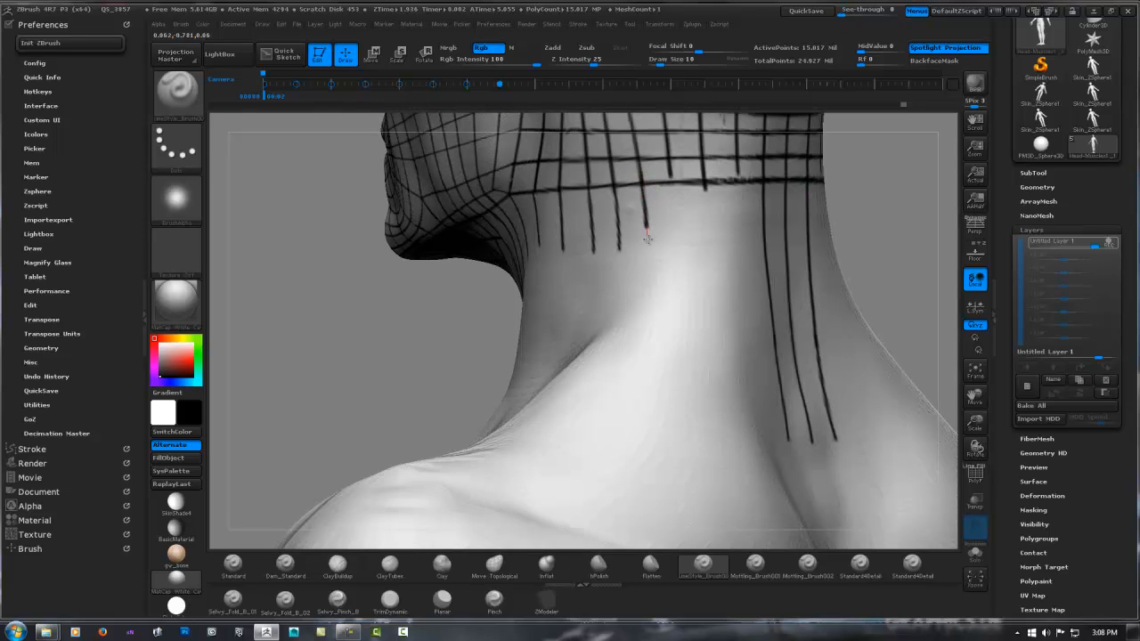
pyautogui.moveTo(647, 236); pyautogui.dragTo(649, 260)
pyautogui.moveTo(670, 167); pyautogui.dragTo(675, 254)
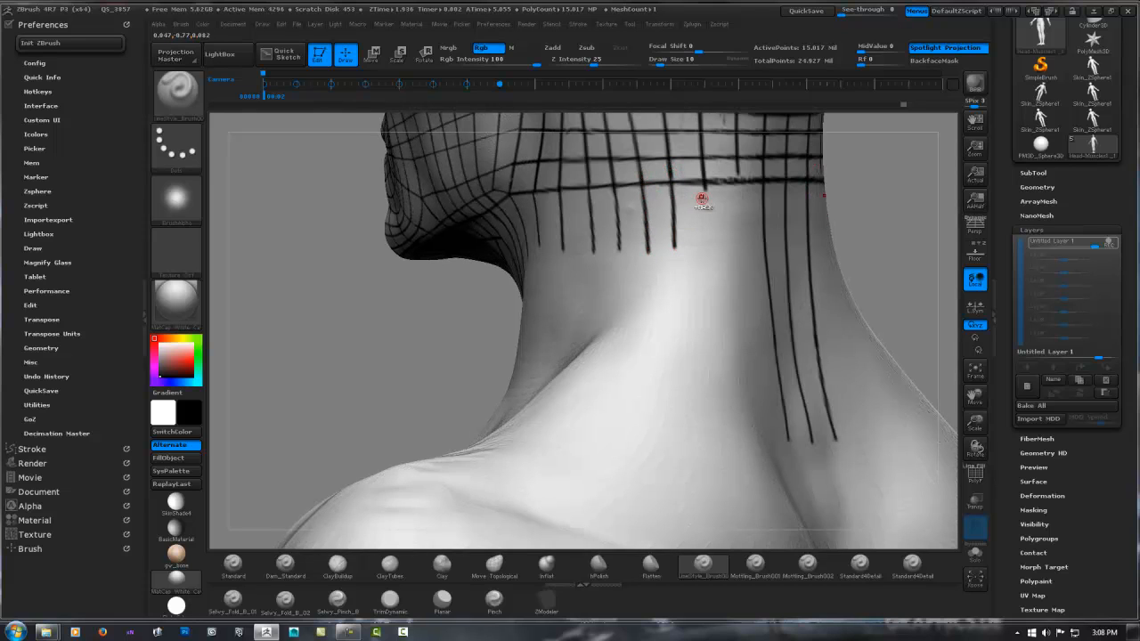
# Step: Undo the last stroke, repaint it, and extend the remaining short lines beside the long nape lines below the horizontal line
pyautogui.press('b')
pyautogui.press('m')
pyautogui.press('v')
pyautogui.hotkey('ctrl', 'z')
pyautogui.moveTo(689, 203); pyautogui.dragTo(672, 170, button='right')
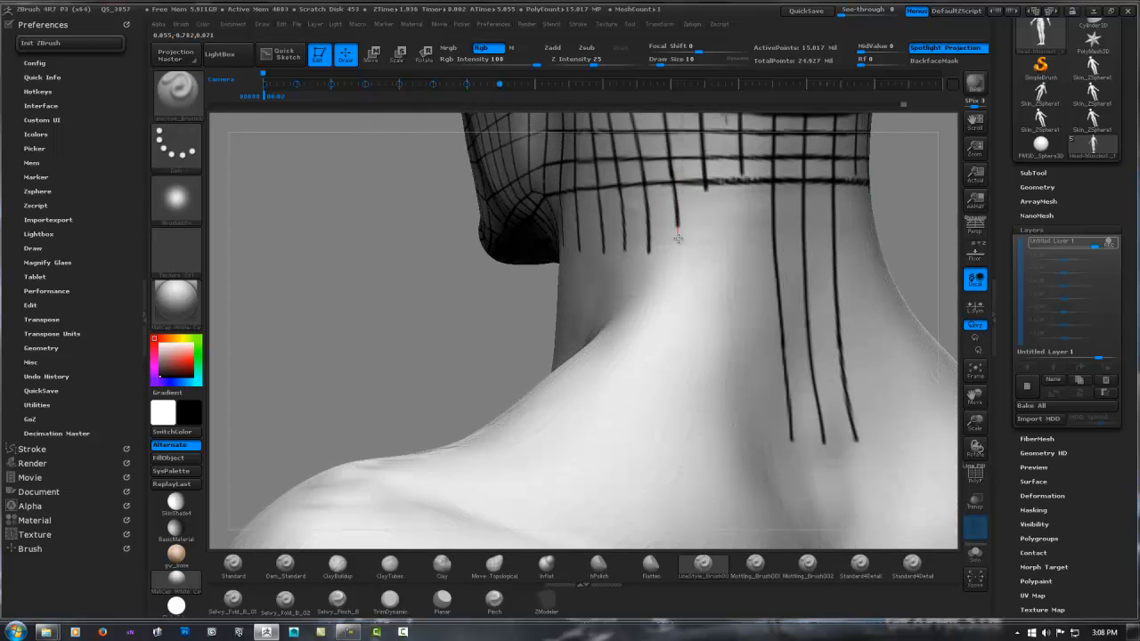
pyautogui.moveTo(706, 192); pyautogui.dragTo(709, 259)
pyautogui.moveTo(730, 203); pyautogui.dragTo(746, 198, button='right')
pyautogui.moveTo(743, 167); pyautogui.dragTo(742, 270)
# Step: Undo the straight strokes at the throat and repaint the lines beside the centre line, flaring outward around the pit of the neck
pyautogui.moveTo(752, 226)
pyautogui.mouseDown(button='right')
pyautogui.moveTo(813, 210)
pyautogui.moveTo(802, 224)
pyautogui.moveTo(710, 193)
pyautogui.moveTo(720, 187)
pyautogui.mouseUp(button='right')
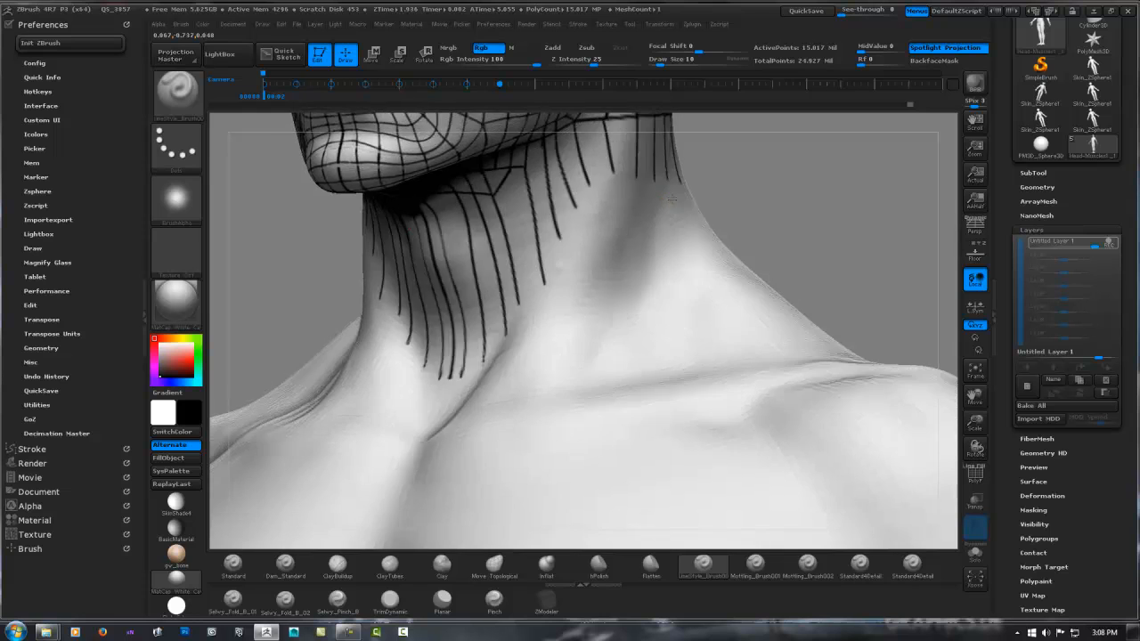
pyautogui.moveTo(643, 200); pyautogui.dragTo(708, 200, button='right')
pyautogui.moveTo(512, 371)
pyautogui.keyDown('alt'); pyautogui.mouseDown(button='right')
pyautogui.moveTo(517, 292)
pyautogui.moveTo(522, 312)
pyautogui.moveTo(498, 265)
pyautogui.mouseUp(button='right'); pyautogui.keyUp('alt')
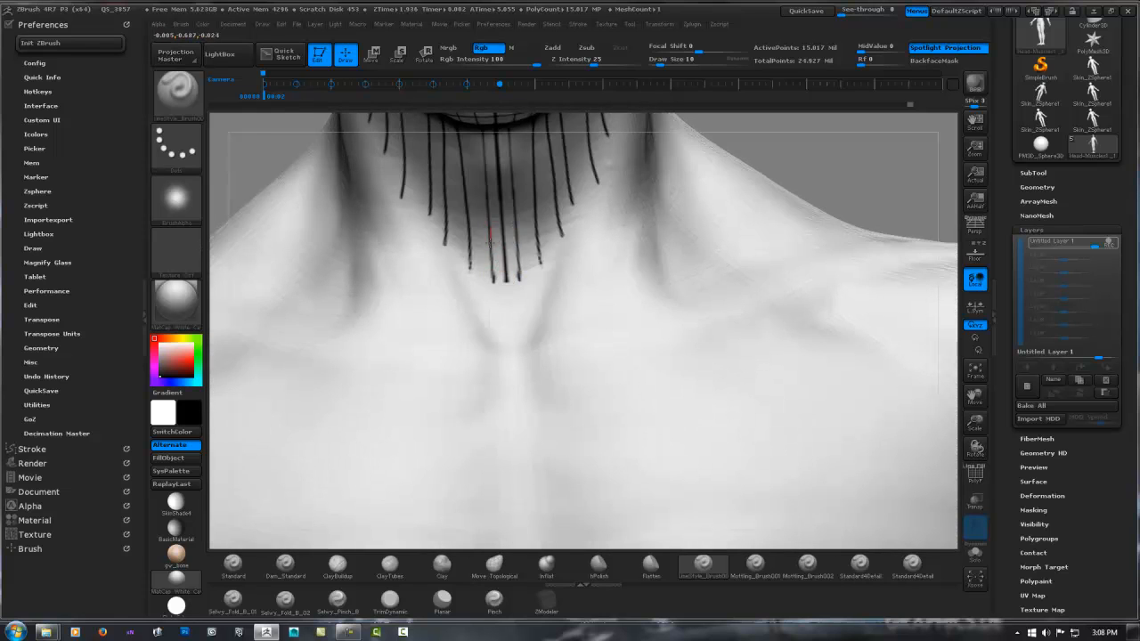
pyautogui.moveTo(490, 243); pyautogui.dragTo(499, 347)
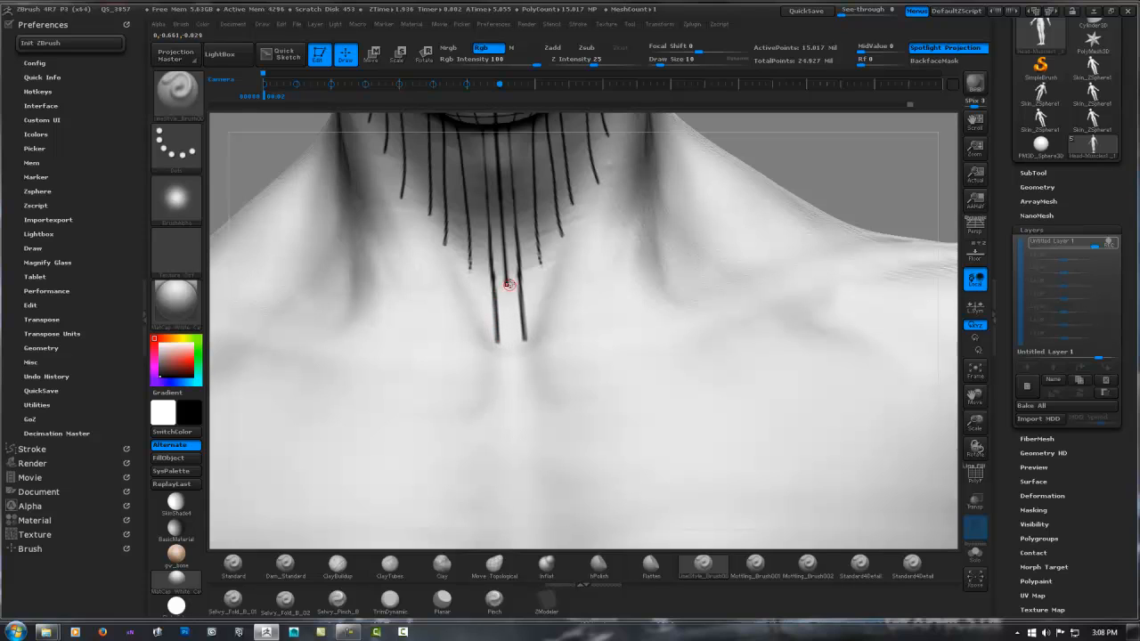
pyautogui.press('ctrl')
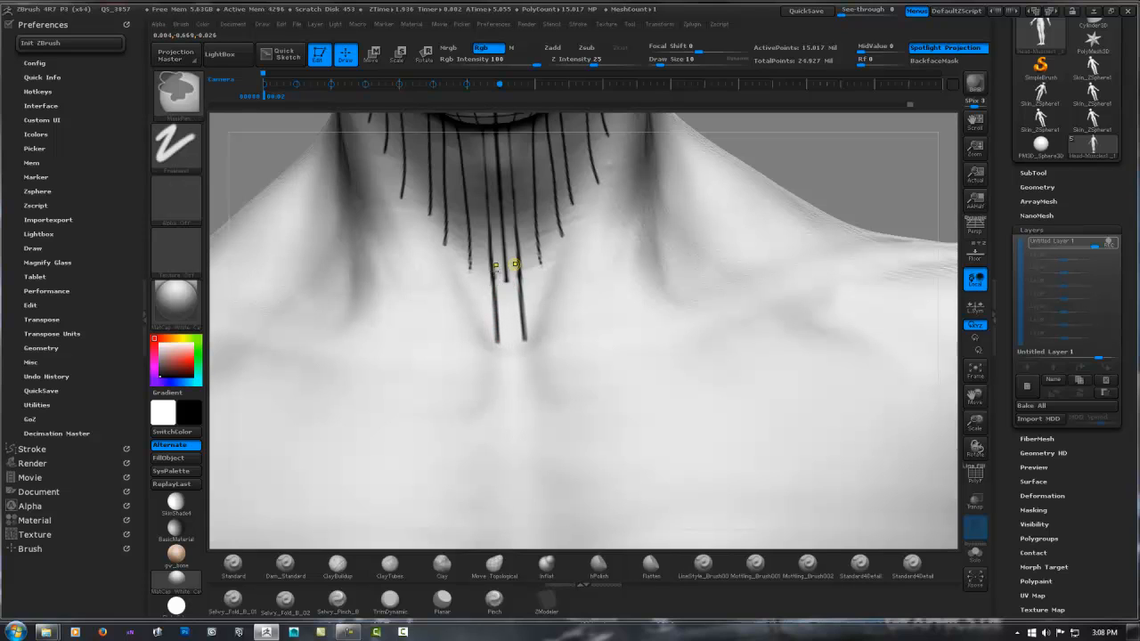
pyautogui.hotkey('ctrl', 'z')
pyautogui.moveTo(497, 272); pyautogui.dragTo(483, 342)
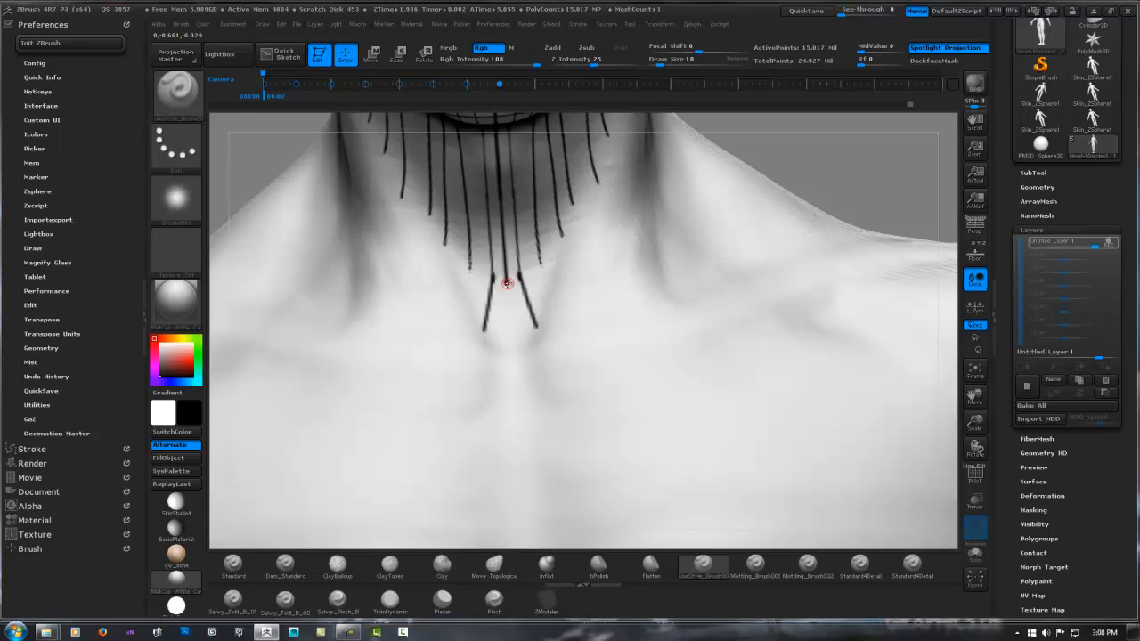
# Step: Extend the centre neck line down to the pit of the neck, undoing the doubled first stroke and repainting it as a single line
pyautogui.moveTo(507, 283); pyautogui.dragTo(509, 342)
pyautogui.press('shift')
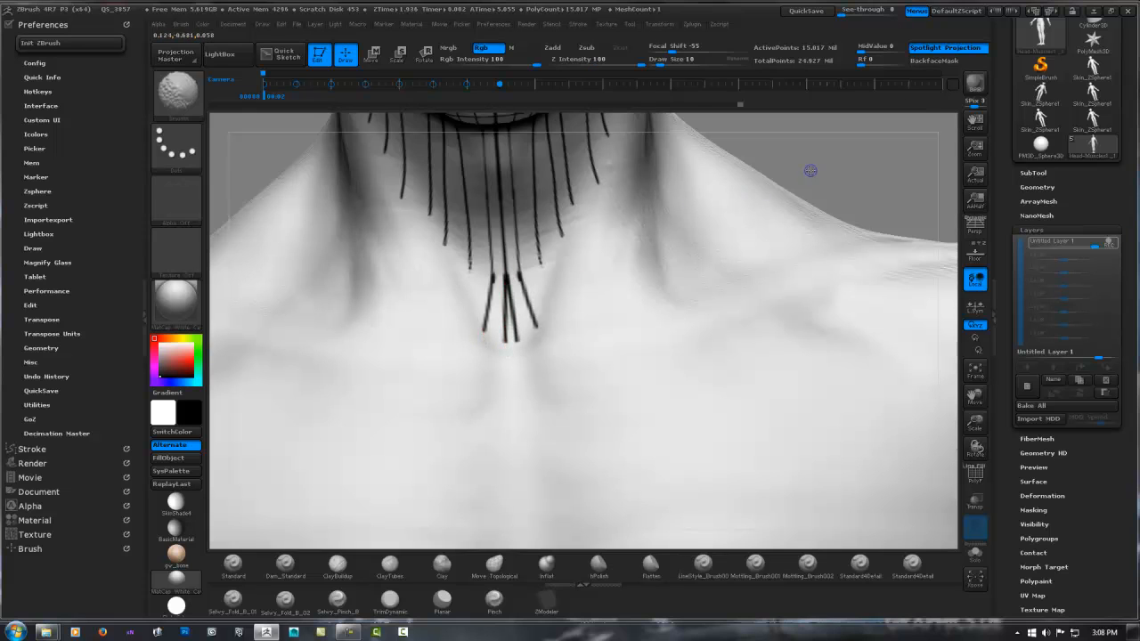
pyautogui.moveTo(810, 170); pyautogui.dragTo(796, 180)
pyautogui.press('ctrl')
pyautogui.hotkey('ctrl', 'z')
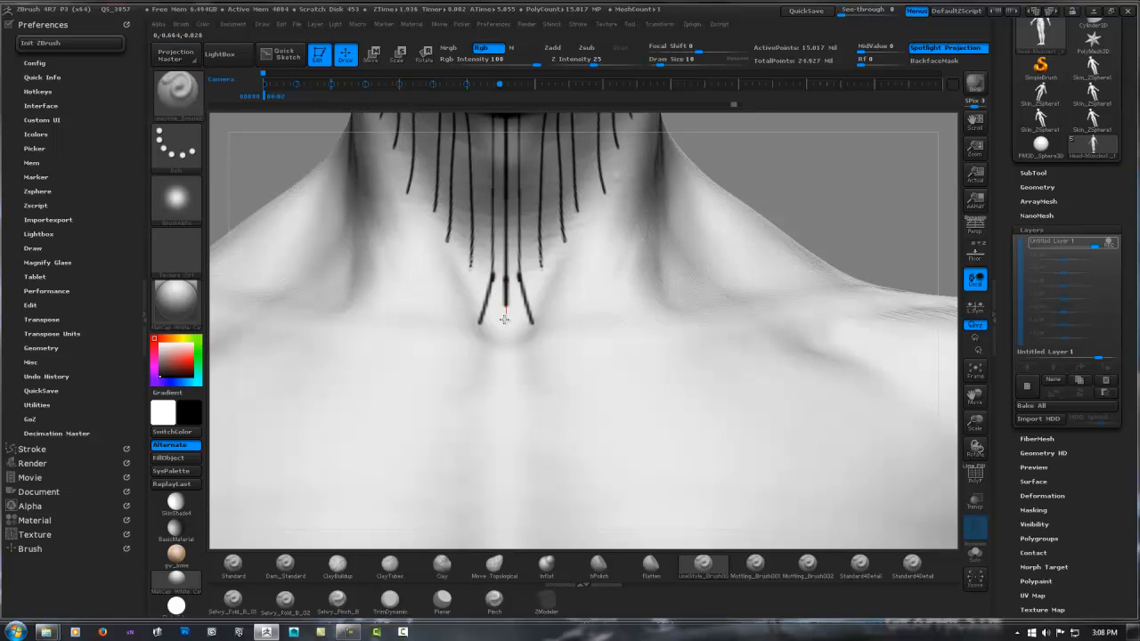
pyautogui.keyDown('alt'); pyautogui.moveTo(542, 257); pyautogui.dragTo(514, 300, button='right'); pyautogui.keyUp('alt')
pyautogui.moveTo(508, 313); pyautogui.dragTo(520, 357)
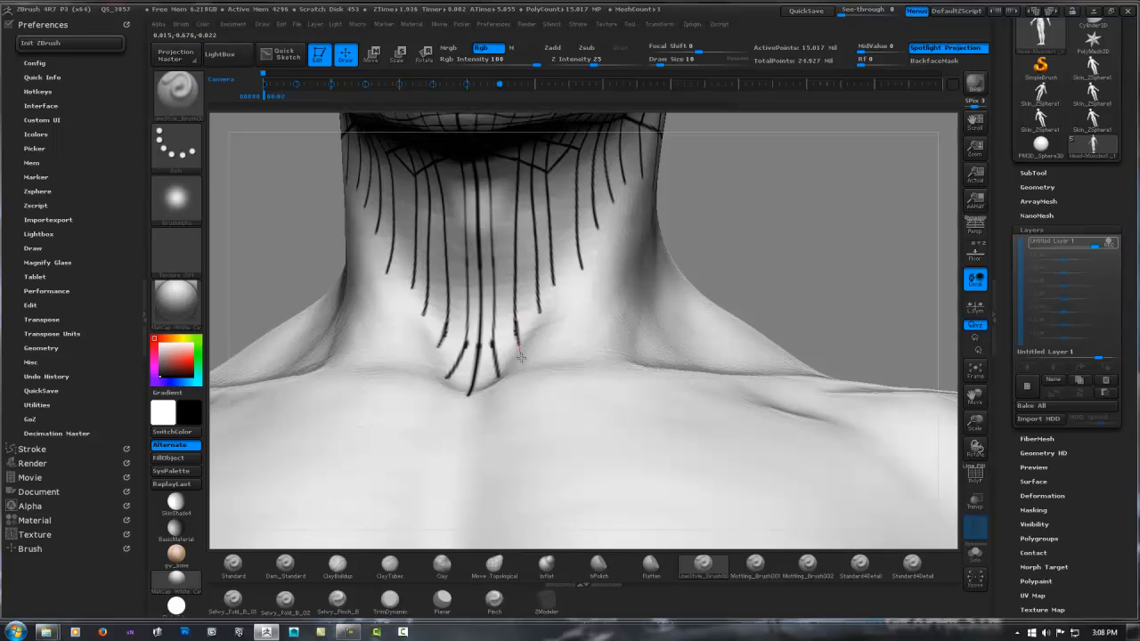
# Step: Extend the next front neck lines on both sides of the throat down to the inner ends of the collarbones
pyautogui.moveTo(543, 283)
pyautogui.mouseDown(button='right')
pyautogui.moveTo(572, 398)
pyautogui.moveTo(514, 289)
pyautogui.moveTo(533, 350)
pyautogui.moveTo(522, 366)
pyautogui.mouseUp(button='right')
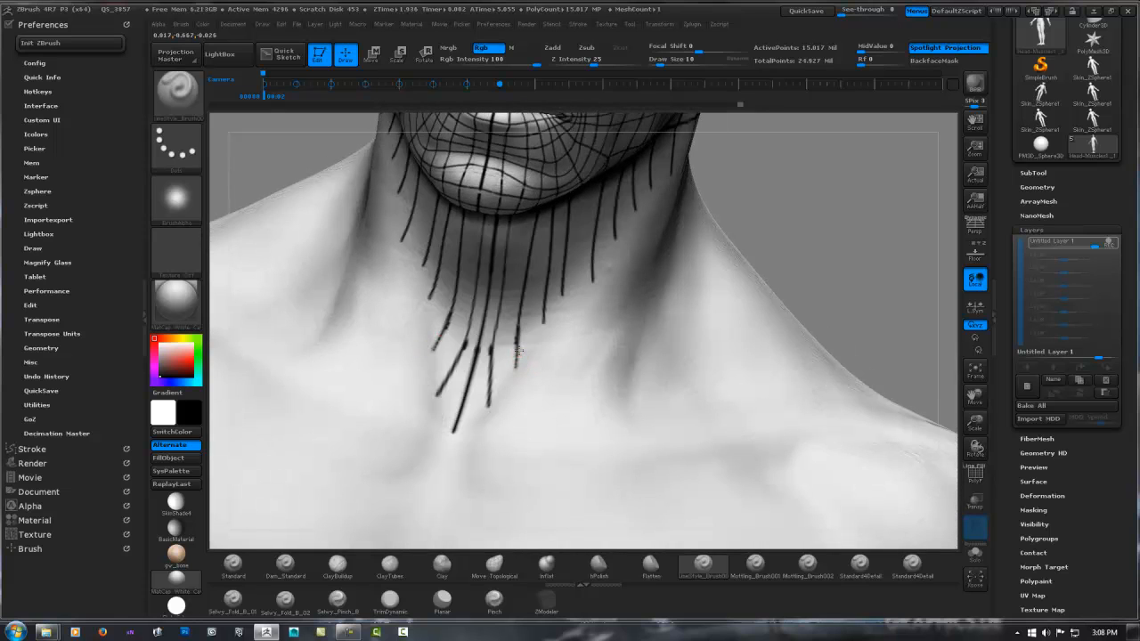
pyautogui.moveTo(517, 352); pyautogui.dragTo(517, 442)
pyautogui.moveTo(491, 394); pyautogui.dragTo(489, 443)
pyautogui.moveTo(502, 364); pyautogui.dragTo(553, 333, button='right')
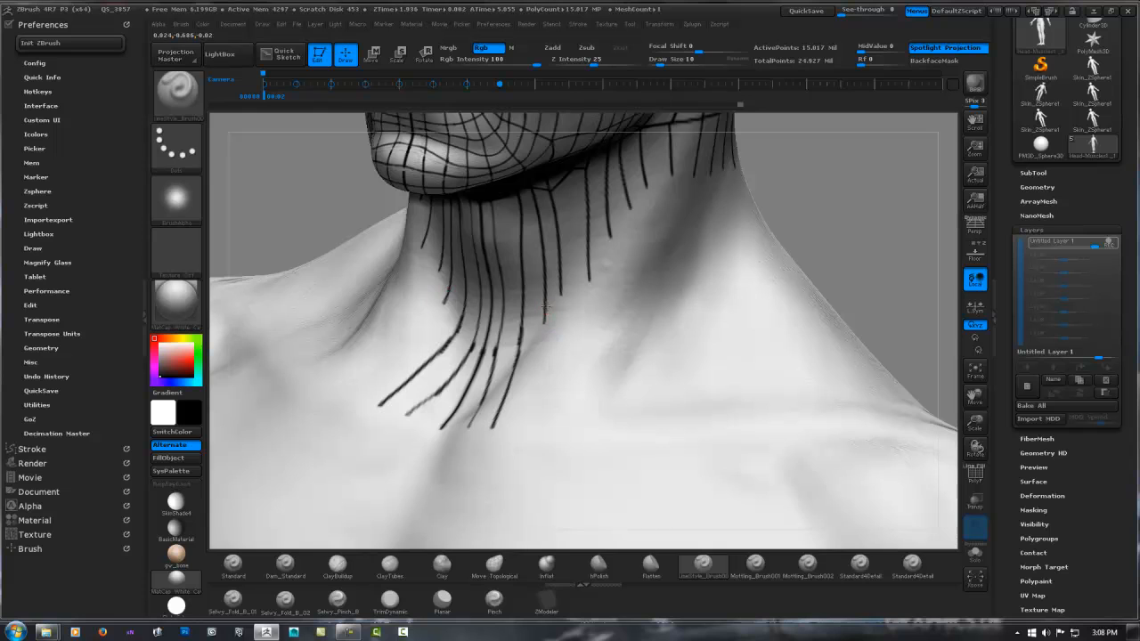
pyautogui.moveTo(546, 308); pyautogui.dragTo(530, 424)
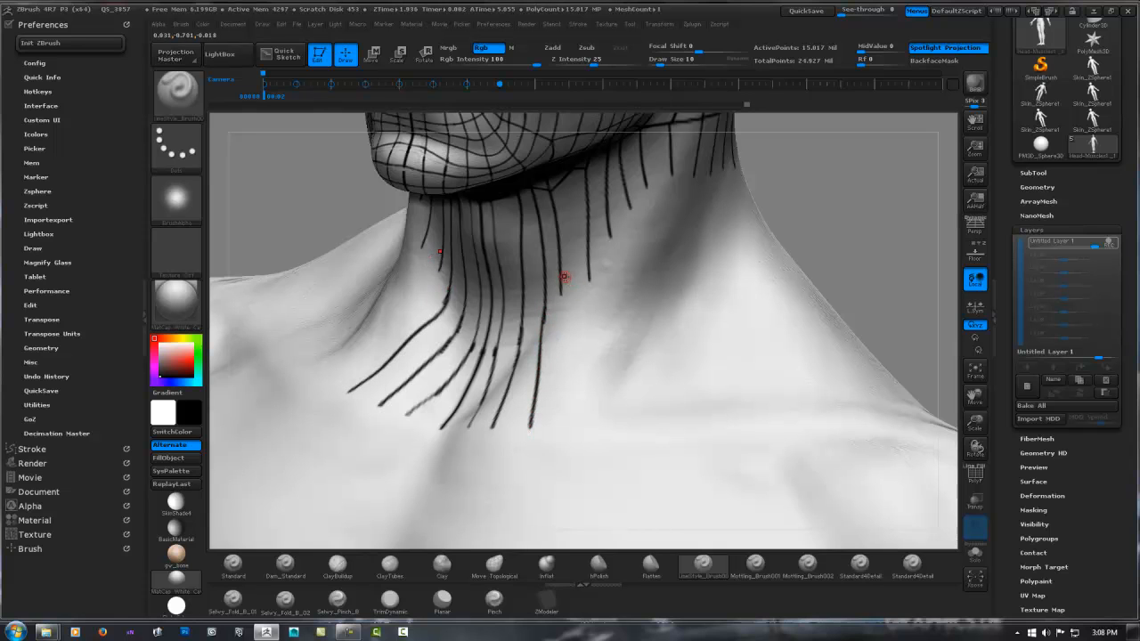
# Step: Strengthen the faint vertical lines on the front of the neck between the under-jaw grid and the base of the throat
pyautogui.moveTo(564, 225)
pyautogui.mouseDown(button='right')
pyautogui.moveTo(565, 186)
pyautogui.moveTo(554, 183)
pyautogui.mouseUp(button='right')
pyautogui.moveTo(554, 183)
pyautogui.mouseDown()
pyautogui.moveTo(556, 283)
pyautogui.moveTo(559, 243)
pyautogui.mouseUp()
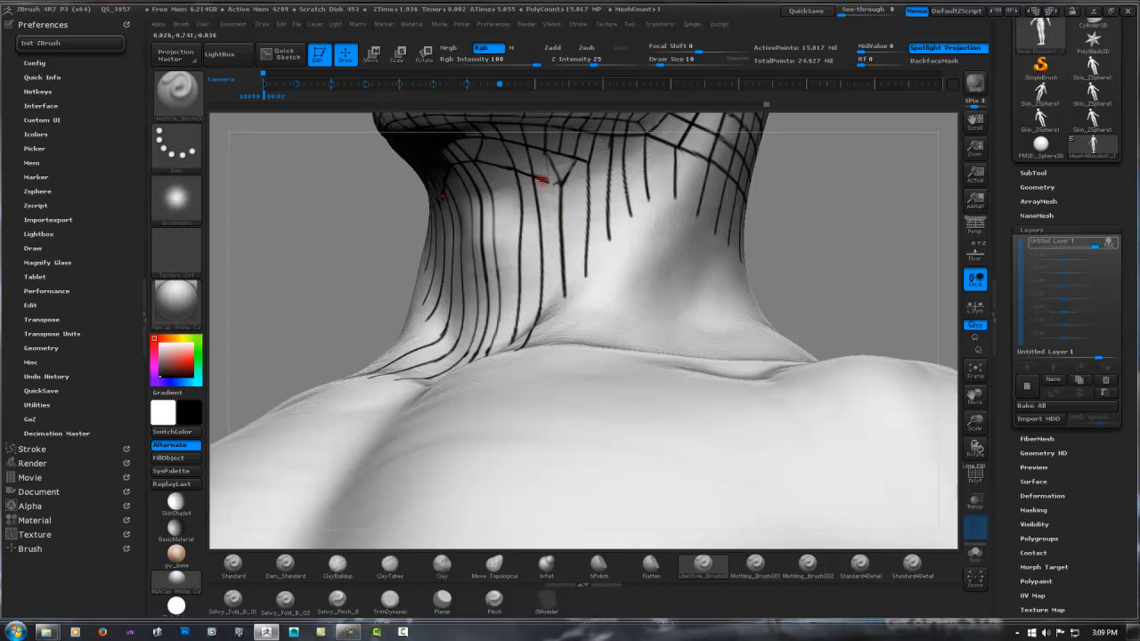
pyautogui.moveTo(568, 187)
pyautogui.mouseDown(button='right')
pyautogui.moveTo(581, 178)
pyautogui.moveTo(576, 161)
pyautogui.moveTo(555, 178)
pyautogui.moveTo(502, 164)
pyautogui.mouseUp(button='right')
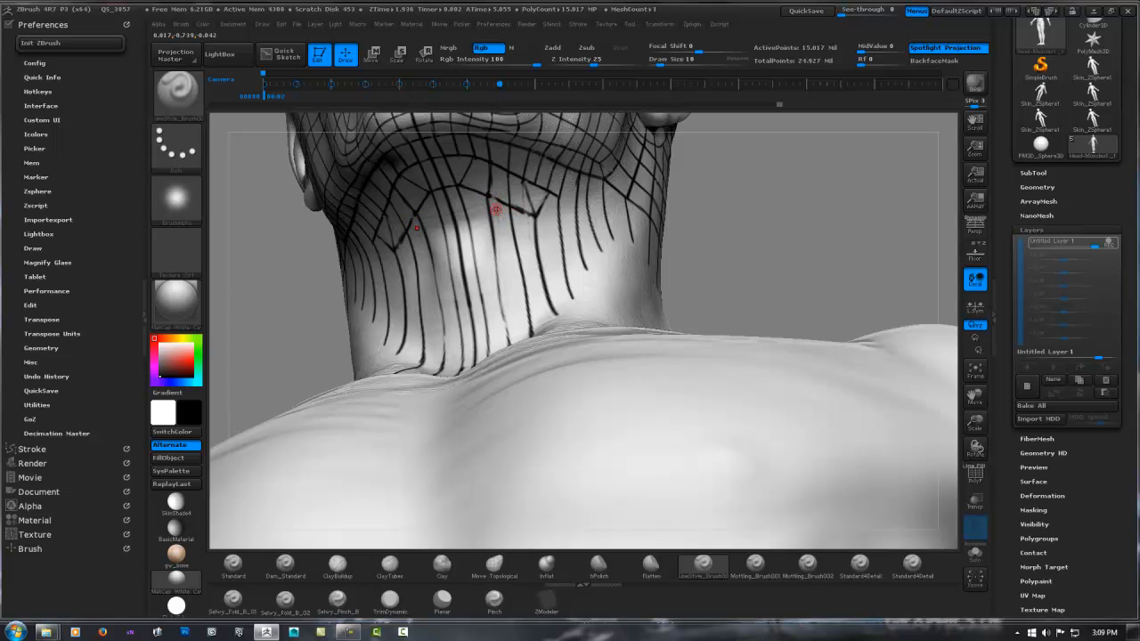
pyautogui.moveTo(502, 210); pyautogui.dragTo(488, 232, button='right')
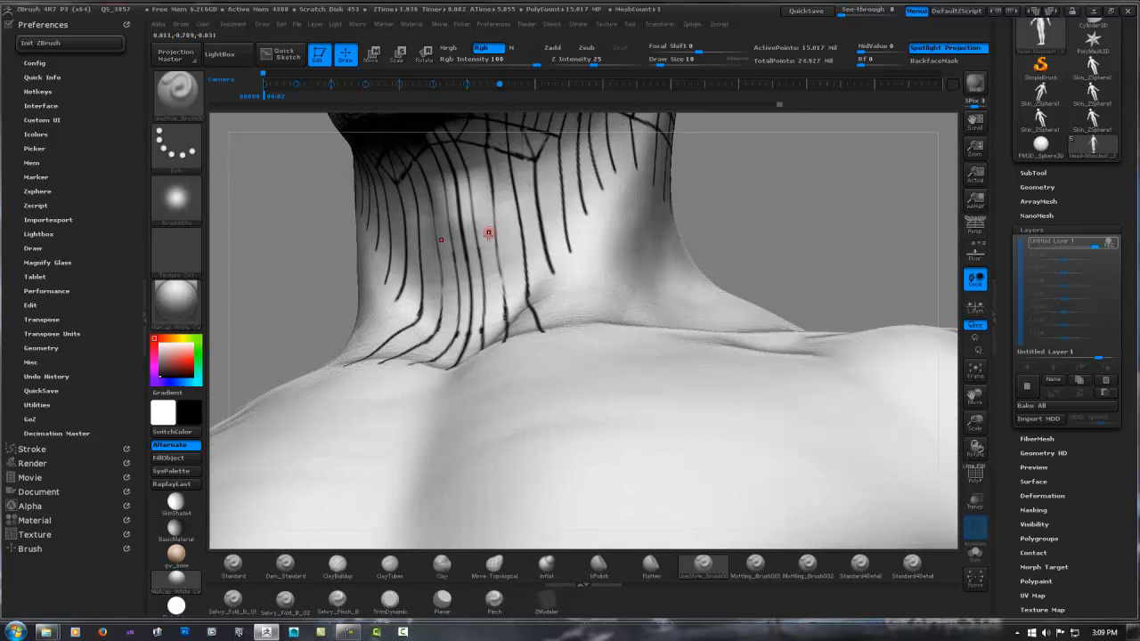
pyautogui.moveTo(495, 216); pyautogui.dragTo(505, 307)
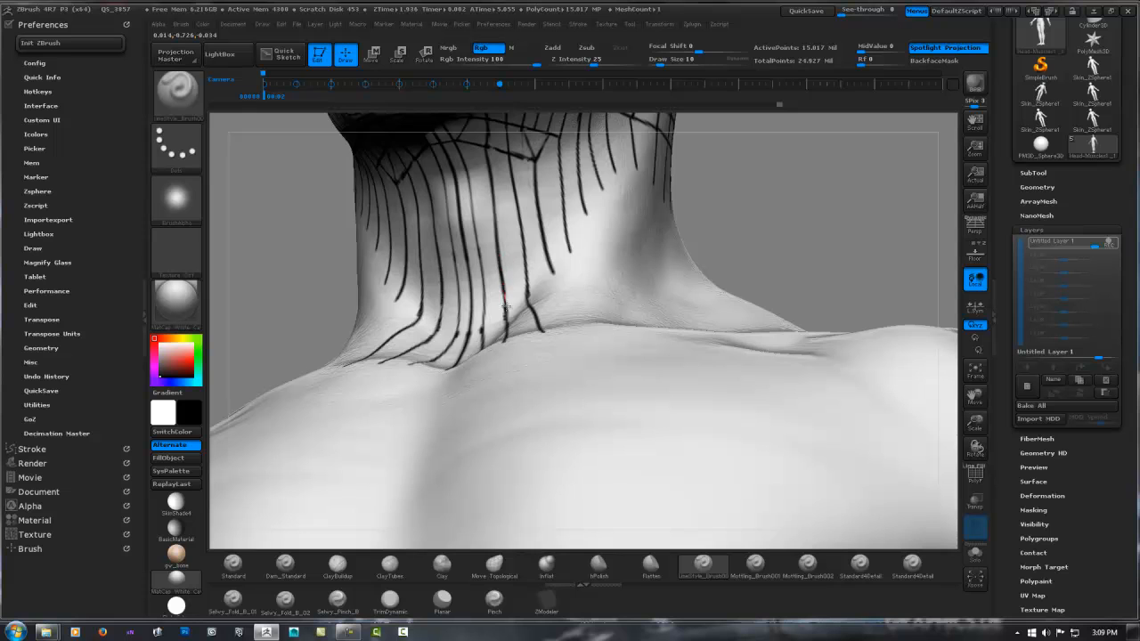
# Step: Extend the neck lines below the jaw down to the collarbone, working backward along the side and repainting the first stroke
pyautogui.keyDown('ctrl'); pyautogui.moveTo(665, 222); pyautogui.dragTo(525, 303, button='right'); pyautogui.keyUp('ctrl')
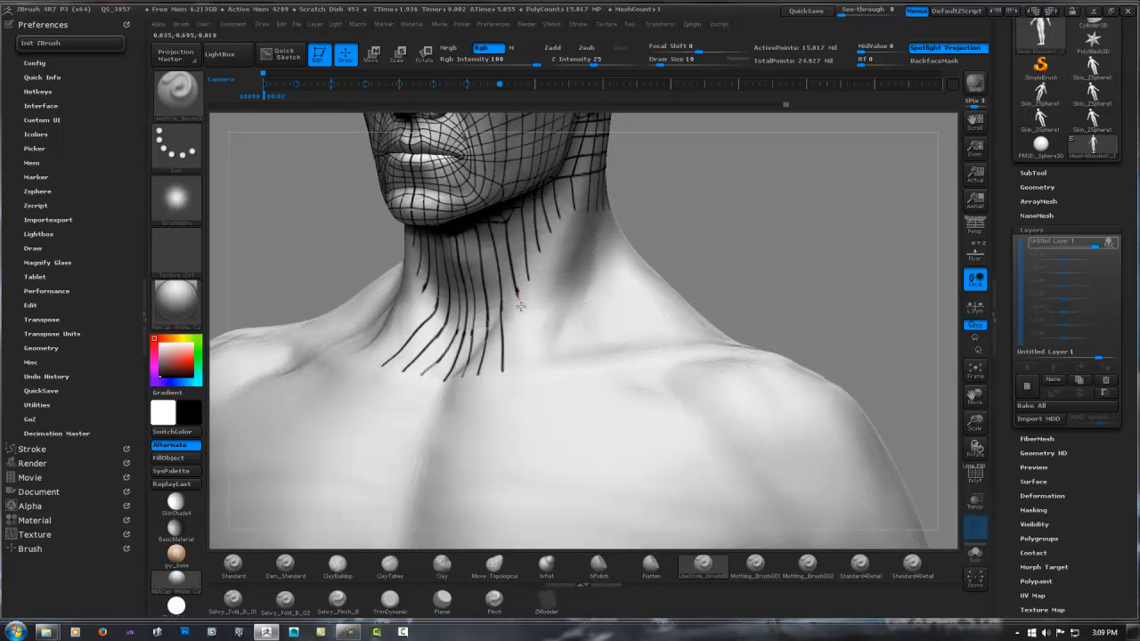
pyautogui.moveTo(521, 306); pyautogui.dragTo(529, 361)
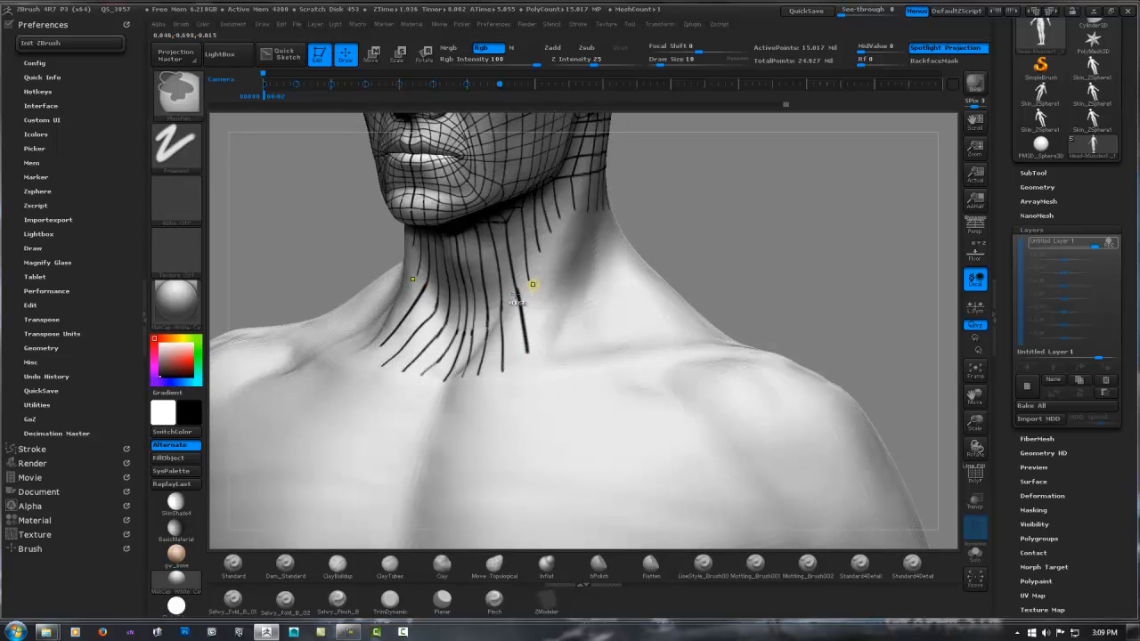
pyautogui.moveTo(517, 289); pyautogui.dragTo(524, 353)
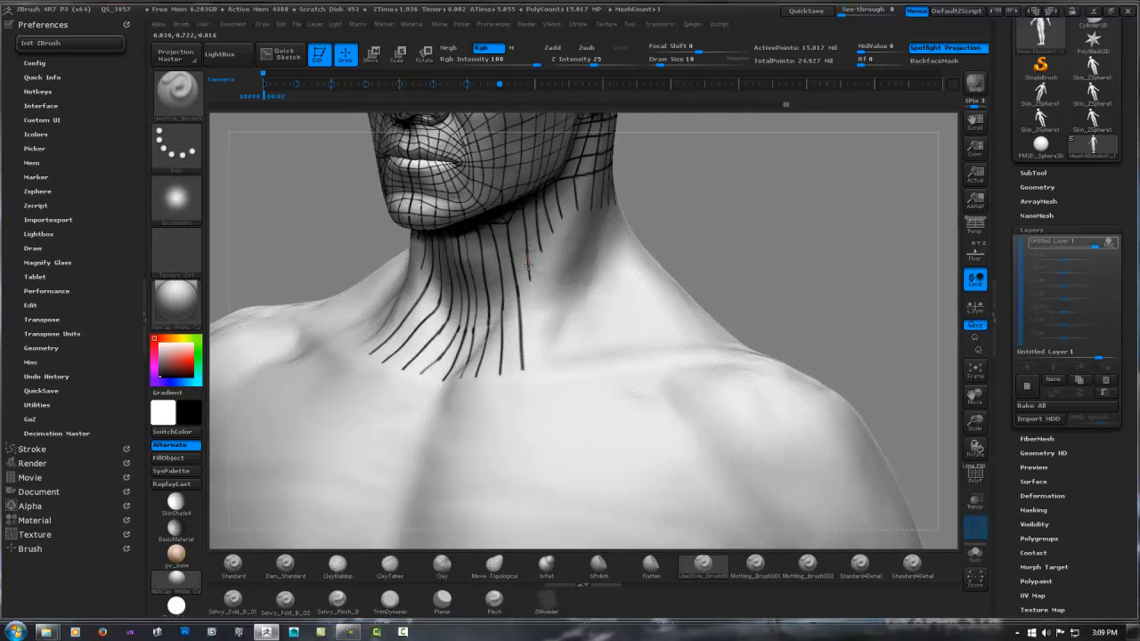
pyautogui.moveTo(529, 263); pyautogui.dragTo(548, 382)
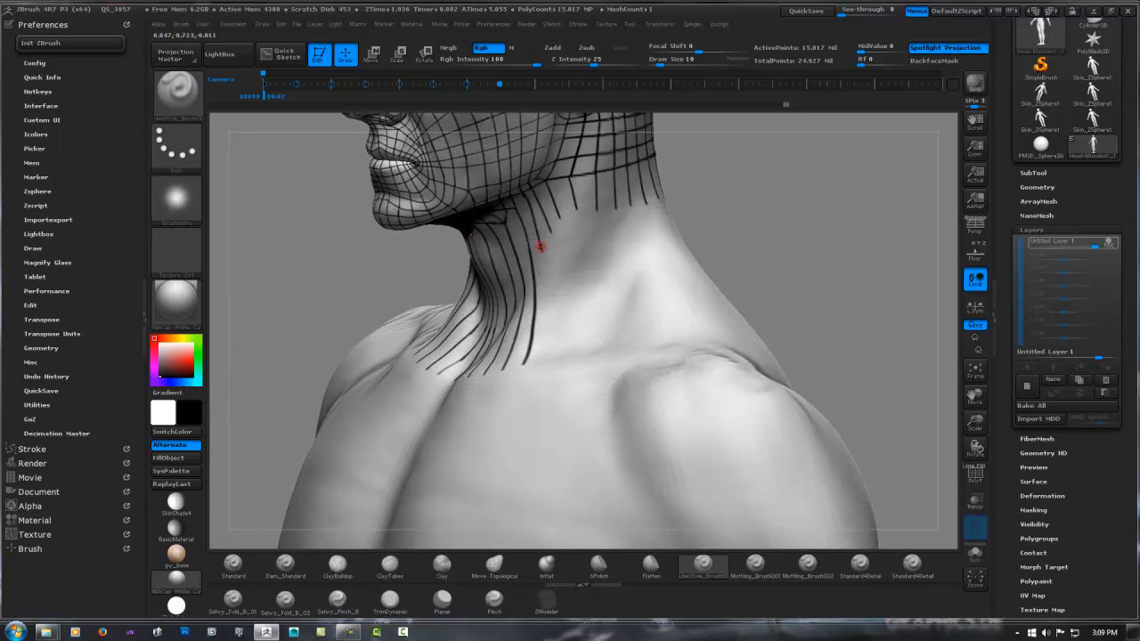
pyautogui.moveTo(557, 363); pyautogui.dragTo(559, 374)
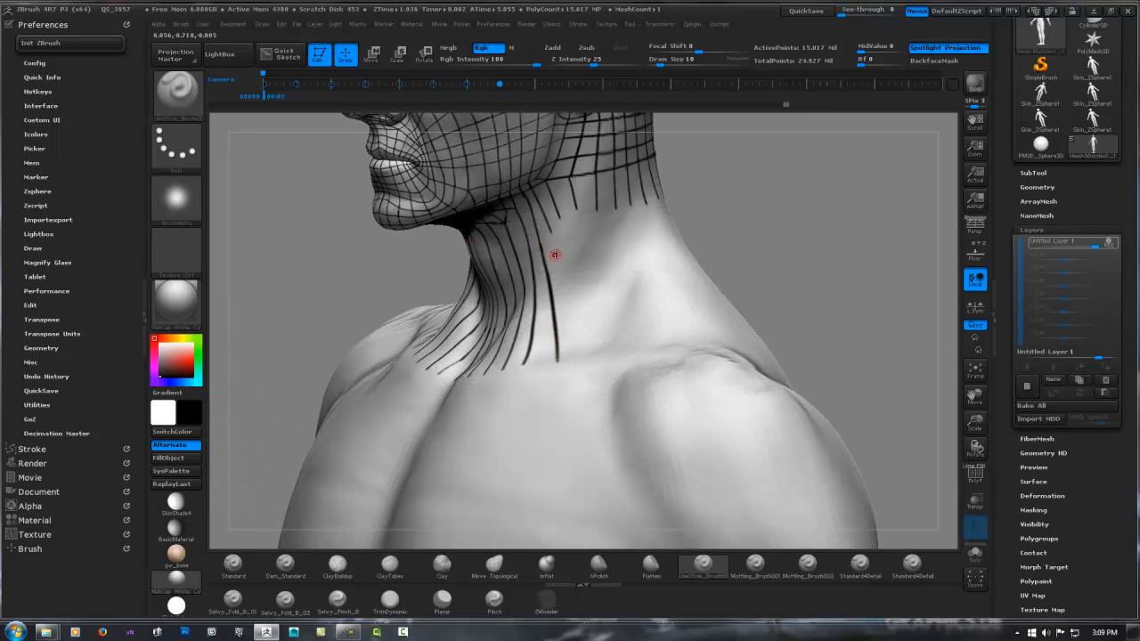
pyautogui.moveTo(554, 246); pyautogui.dragTo(570, 303)
pyautogui.moveTo(581, 355); pyautogui.dragTo(584, 360)
# Step: Extend the lines at and behind the jaw corner down the side of the neck to the top of the shoulder
pyautogui.moveTo(582, 252); pyautogui.dragTo(561, 214, button='right')
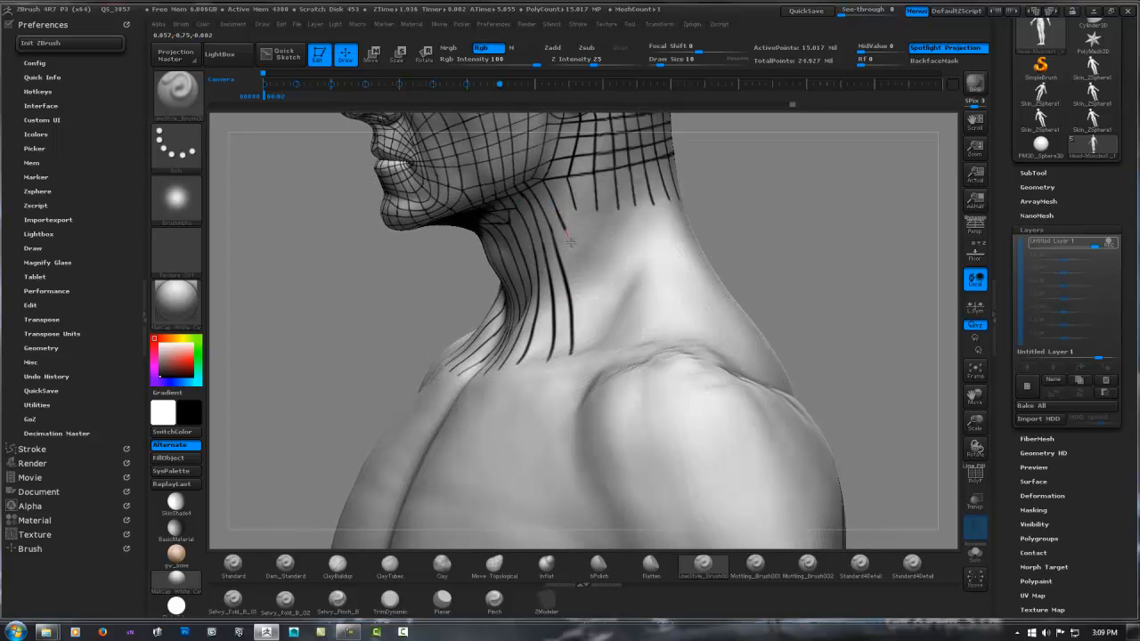
pyautogui.moveTo(570, 238); pyautogui.dragTo(586, 305)
pyautogui.moveTo(598, 354); pyautogui.dragTo(598, 359)
pyautogui.moveTo(603, 244); pyautogui.dragTo(592, 200, button='right')
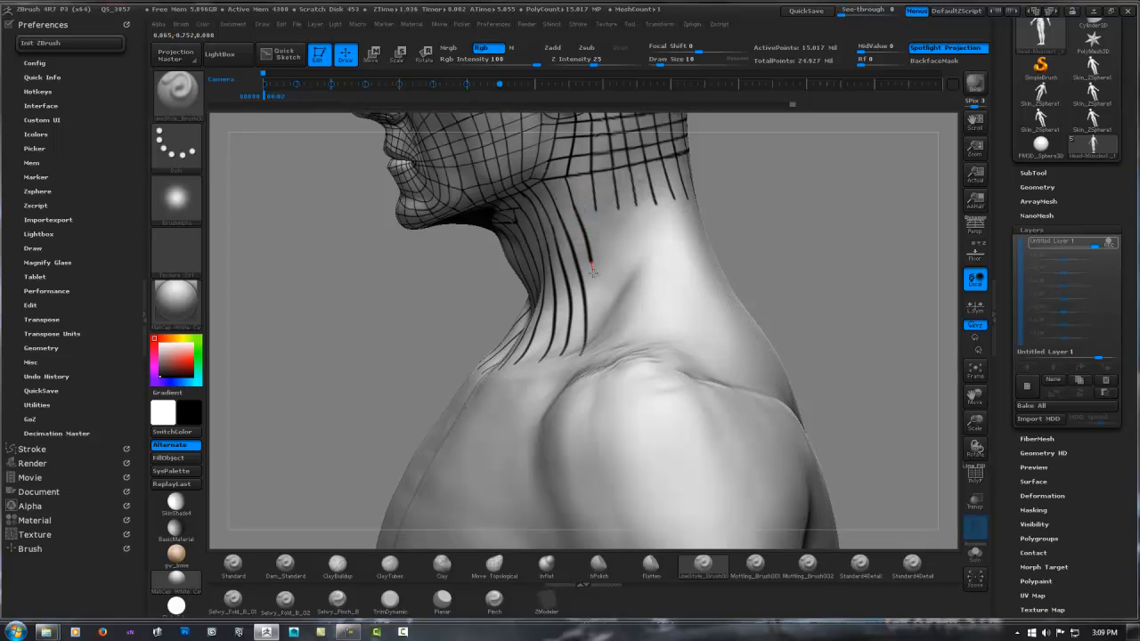
pyautogui.moveTo(622, 253); pyautogui.dragTo(648, 212, button='right')
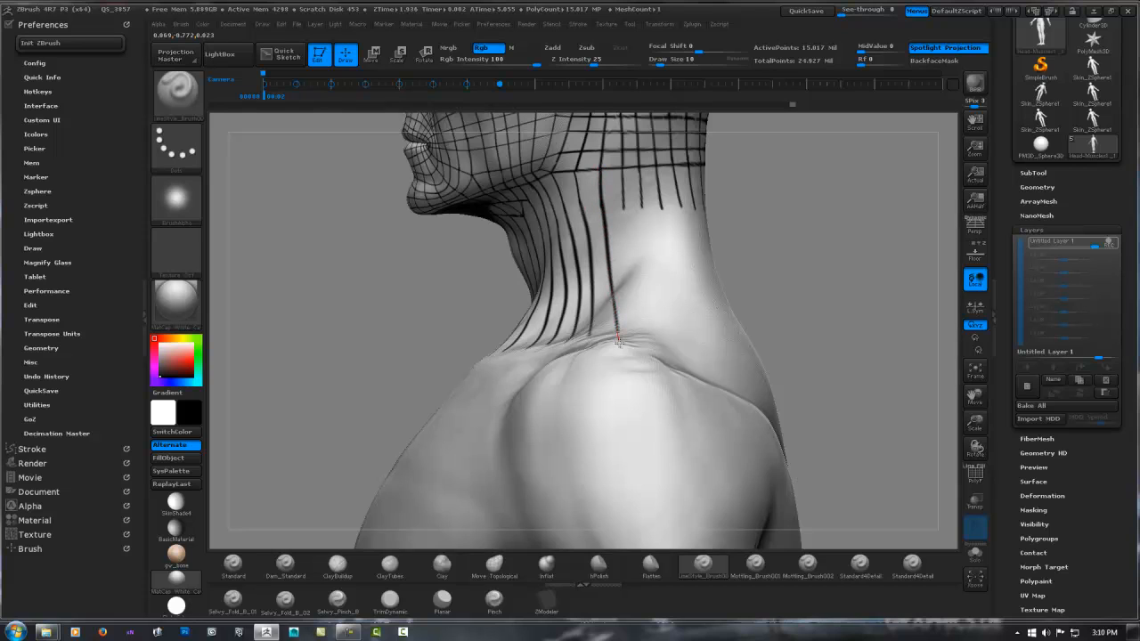
pyautogui.moveTo(625, 223); pyautogui.dragTo(634, 290)
# Step: Extend the next lines behind the ear down over the trapezius, undoing the last stroke and repainting it
pyautogui.moveTo(720, 244); pyautogui.dragTo(527, 213, button='right')
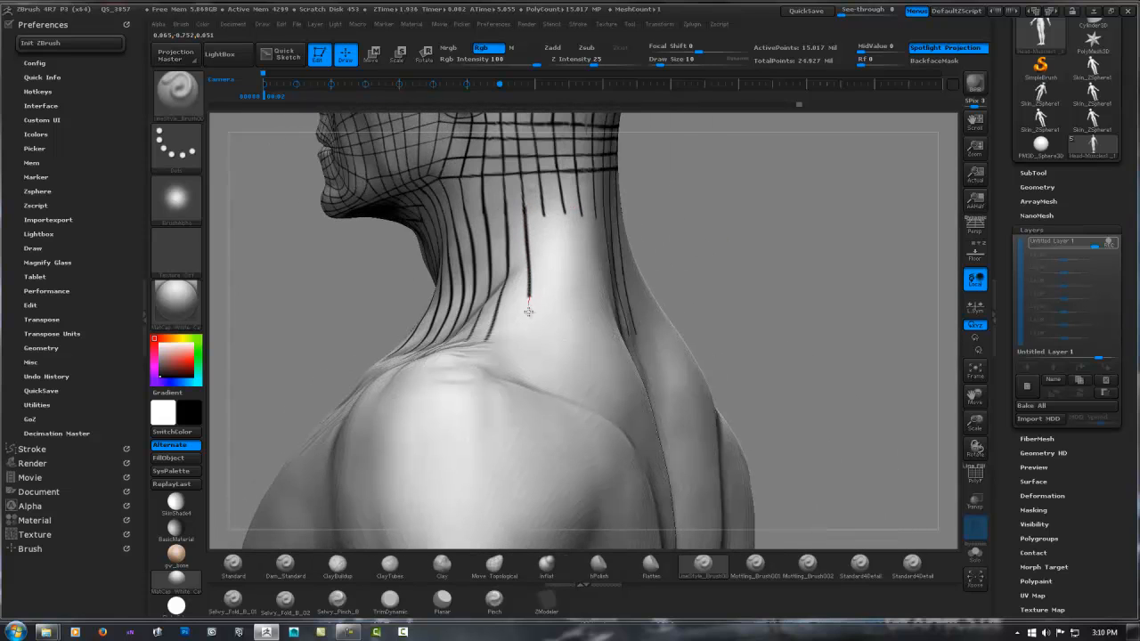
pyautogui.moveTo(546, 285); pyautogui.dragTo(560, 210, button='right')
pyautogui.moveTo(562, 254); pyautogui.dragTo(560, 320)
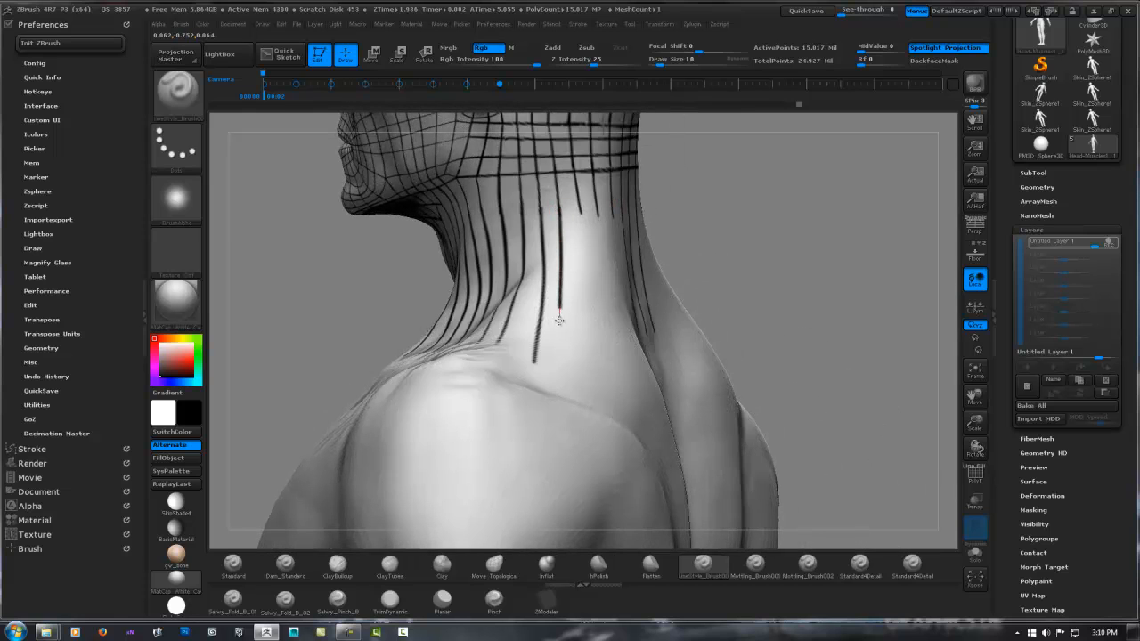
pyautogui.moveTo(578, 287); pyautogui.dragTo(581, 216, button='right')
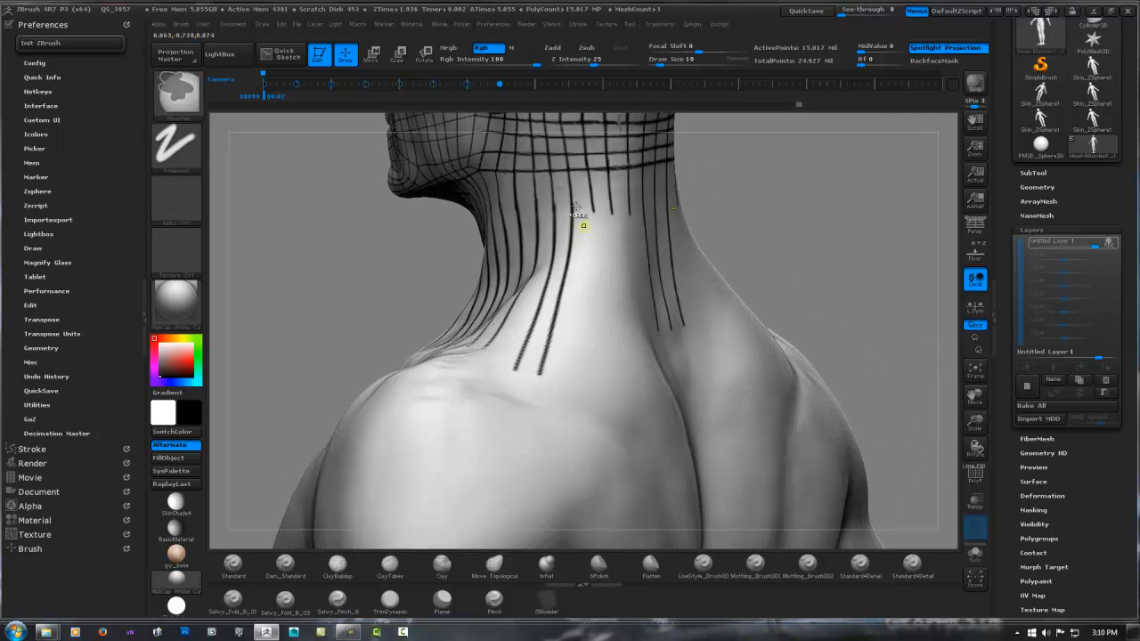
pyautogui.hotkey('ctrl', 'z')
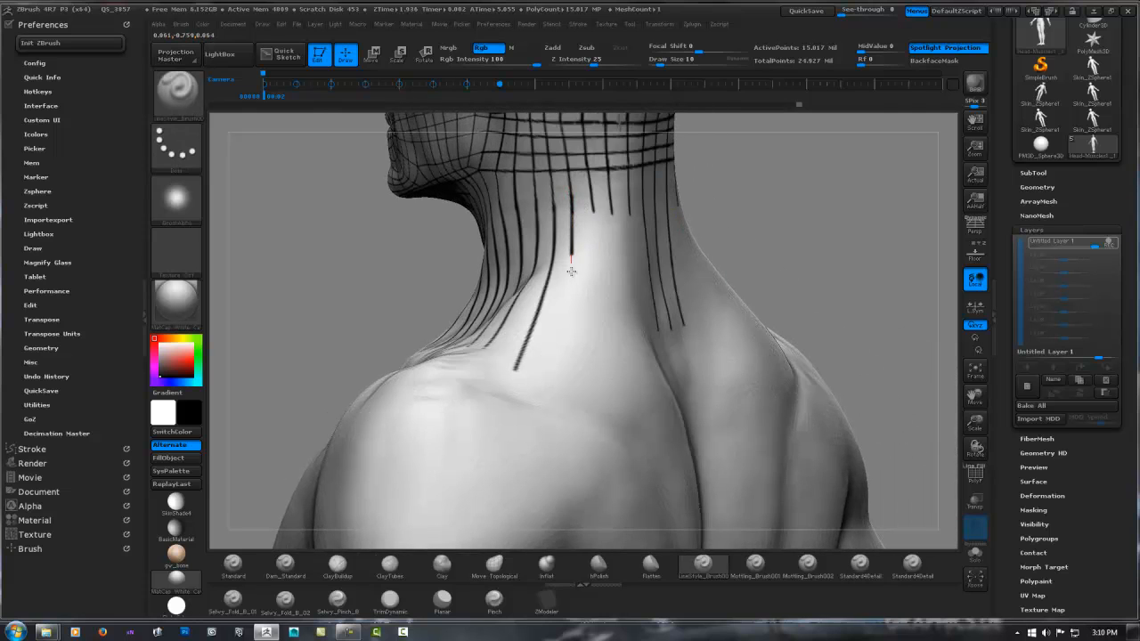
pyautogui.moveTo(571, 270); pyautogui.dragTo(555, 392)
# Step: Extend the remaining short lines at the back of the neck, curving them over the trapezius onto the upper back
pyautogui.moveTo(587, 319); pyautogui.dragTo(639, 216, button='right')
pyautogui.moveTo(626, 239); pyautogui.dragTo(562, 421)
pyautogui.keyDown('alt'); pyautogui.moveTo(562, 300); pyautogui.dragTo(489, 253, button='right'); pyautogui.keyUp('alt')
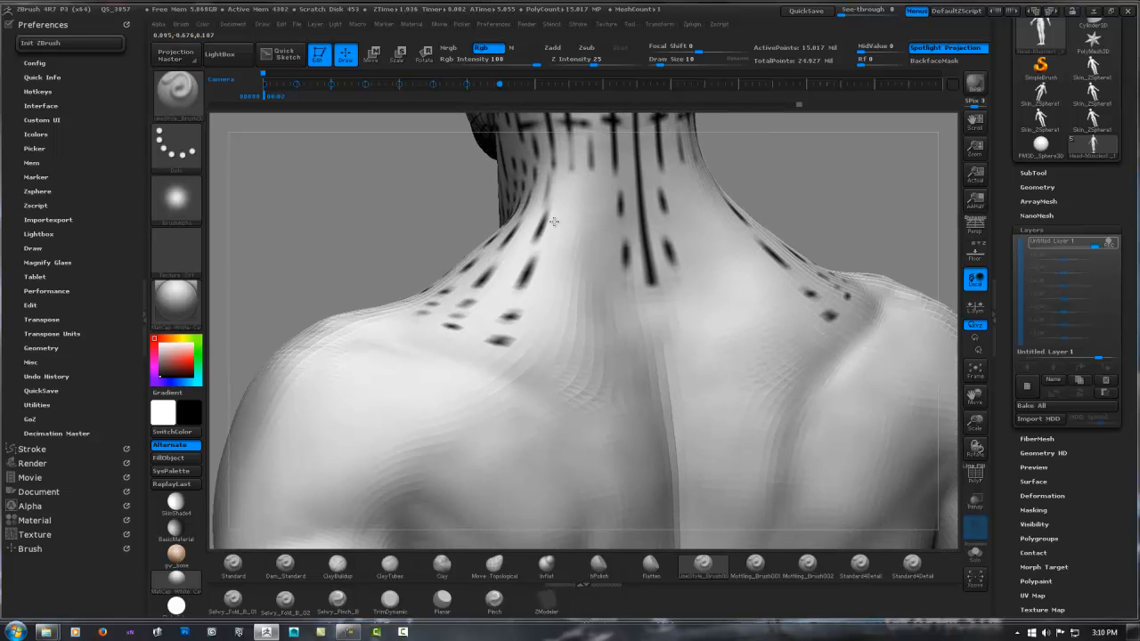
pyautogui.moveTo(571, 190); pyautogui.dragTo(546, 389)
pyautogui.moveTo(594, 162); pyautogui.dragTo(593, 391)
pyautogui.moveTo(597, 290); pyautogui.dragTo(561, 267, button='right')
# Step: Undo the curved line beside the three nape lines and repaint it straighter down toward the shoulder blades
pyautogui.keyDown('shift'); pyautogui.moveTo(832, 183); pyautogui.dragTo(775, 185); pyautogui.keyUp('shift')
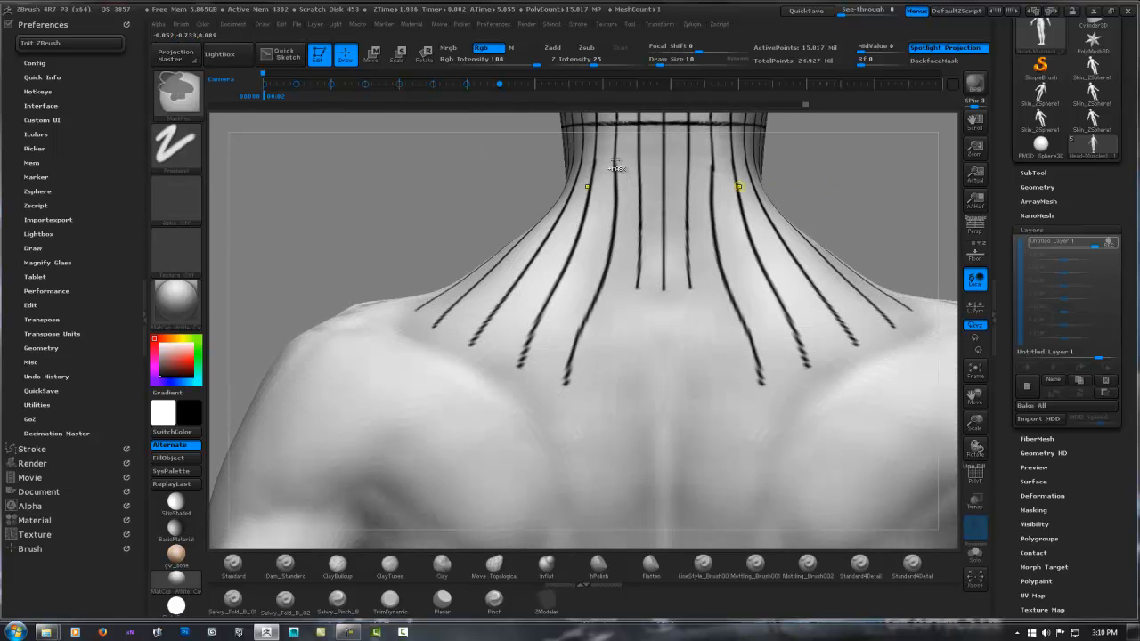
pyautogui.hotkey('ctrl', 'z')
pyautogui.moveTo(613, 160); pyautogui.dragTo(571, 412)
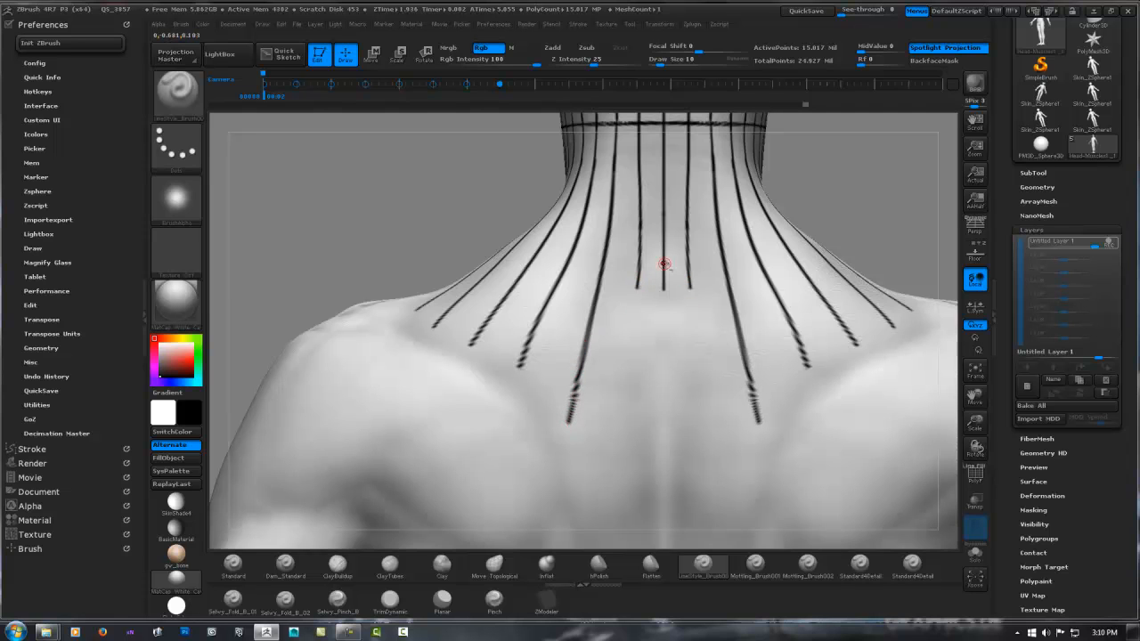
# Step: Extend the nape's centre line straight down the upper spine, undoing the thick first stroke and repainting it thinner
pyautogui.moveTo(778, 242); pyautogui.dragTo(768, 187, button='right')
pyautogui.press('f')
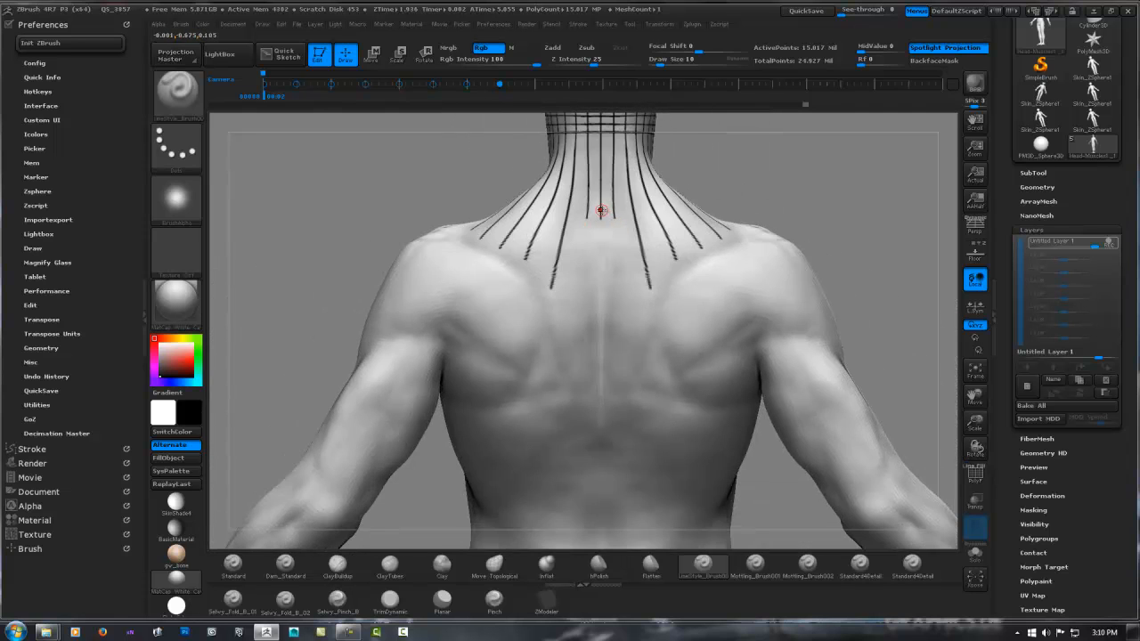
pyautogui.moveTo(596, 204)
pyautogui.keyDown('ctrl'); pyautogui.mouseDown(button='right')
pyautogui.moveTo(647, 208)
pyautogui.moveTo(589, 189)
pyautogui.mouseUp(button='right'); pyautogui.keyUp('ctrl')
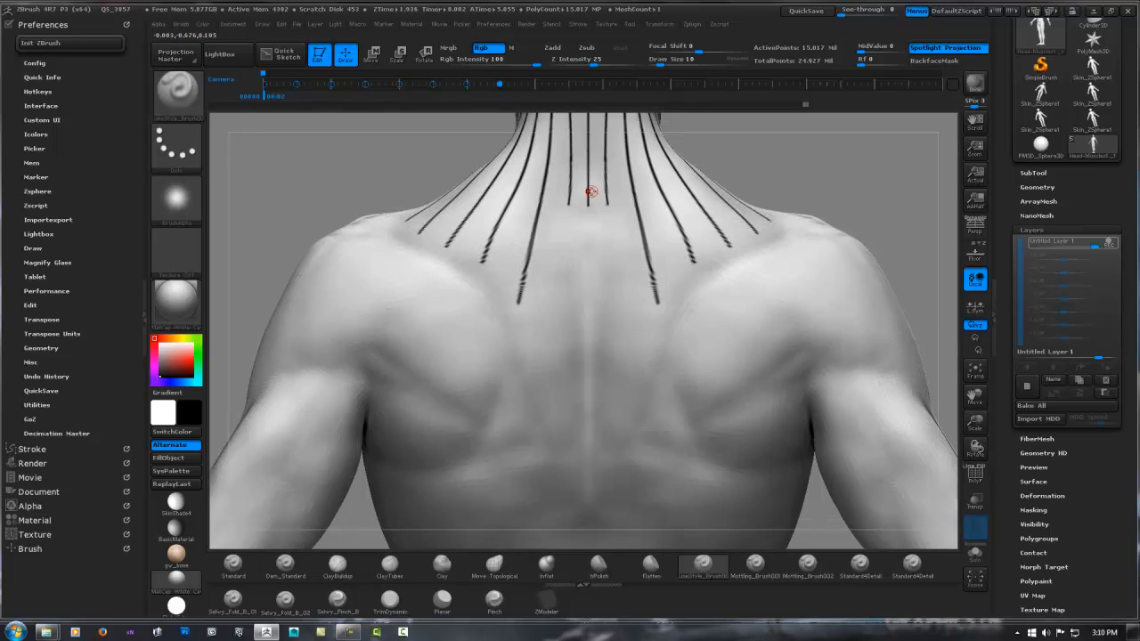
pyautogui.keyDown('ctrl'); pyautogui.moveTo(587, 198); pyautogui.dragTo(587, 246); pyautogui.keyUp('ctrl')
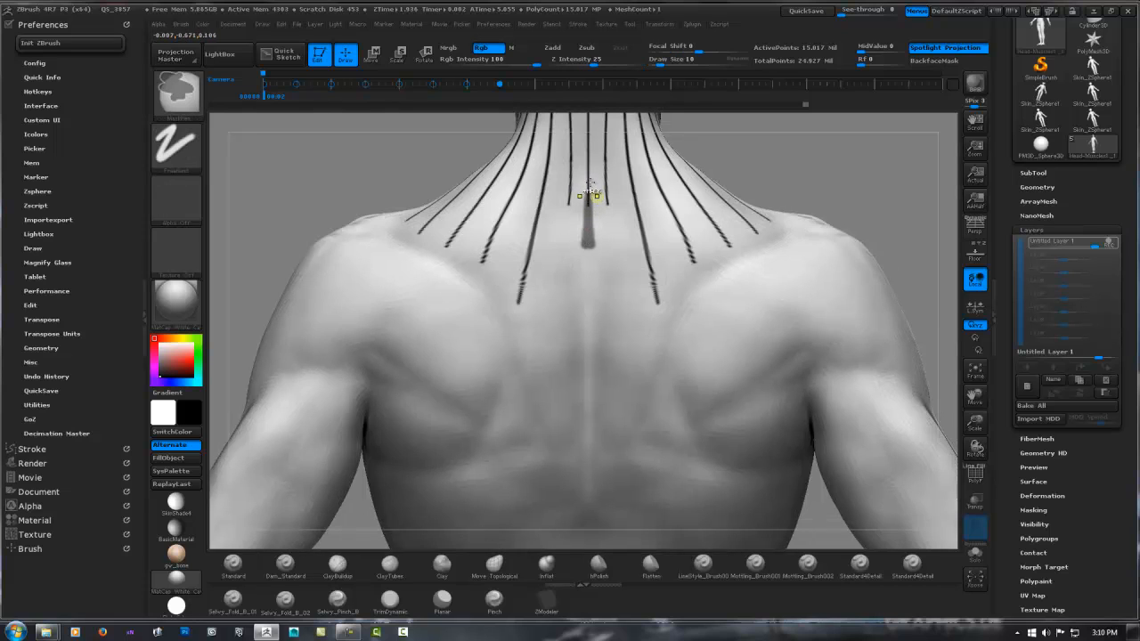
pyautogui.hotkey('ctrl', 'z')
pyautogui.keyDown('ctrl'); pyautogui.moveTo(591, 191); pyautogui.dragTo(586, 199, button='right'); pyautogui.keyUp('ctrl')
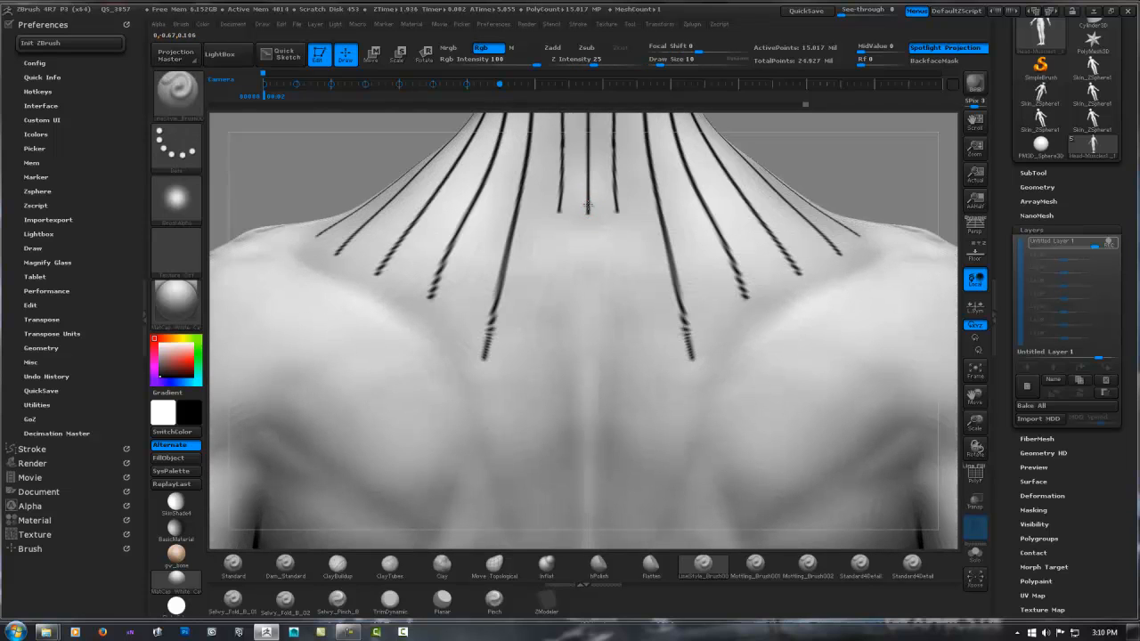
pyautogui.moveTo(588, 207); pyautogui.dragTo(581, 379)
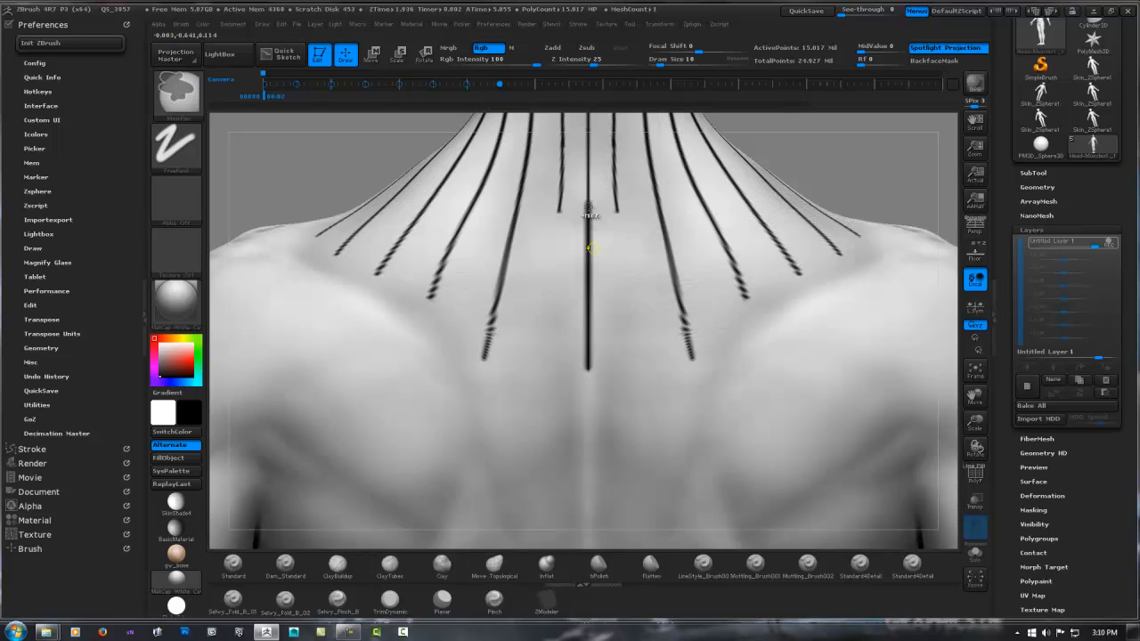
# Step: Undo the last spine stroke, repaint the centre line further down the upper back, and extend the two flanking nape lines downward
pyautogui.hotkey('ctrl', 'z')
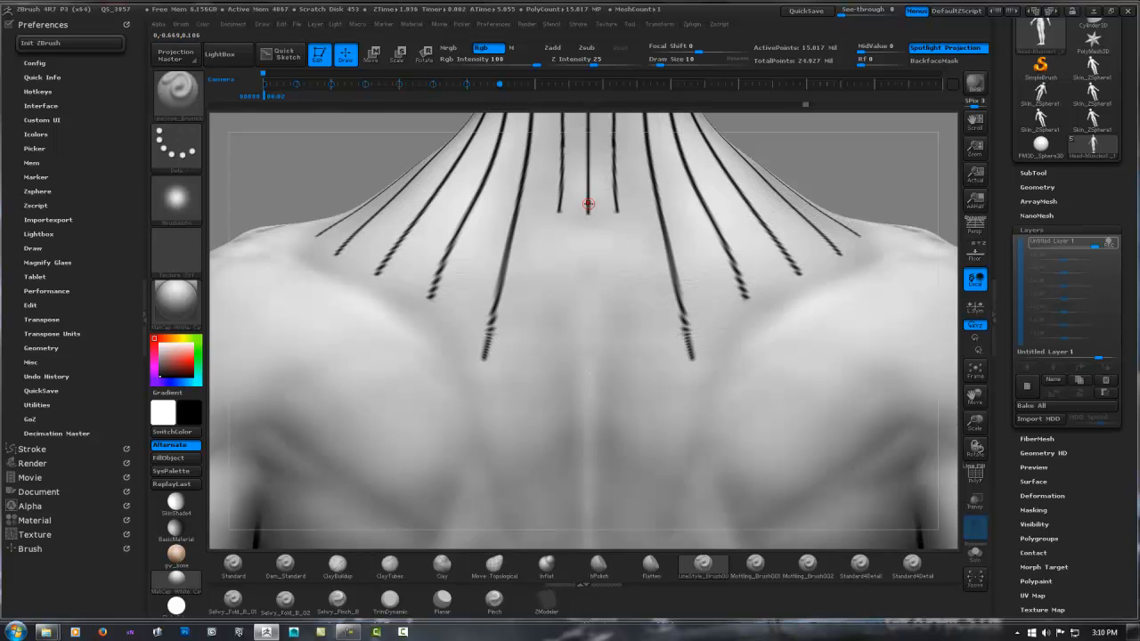
pyautogui.moveTo(588, 226); pyautogui.dragTo(588, 527)
pyautogui.moveTo(560, 201); pyautogui.dragTo(526, 472)
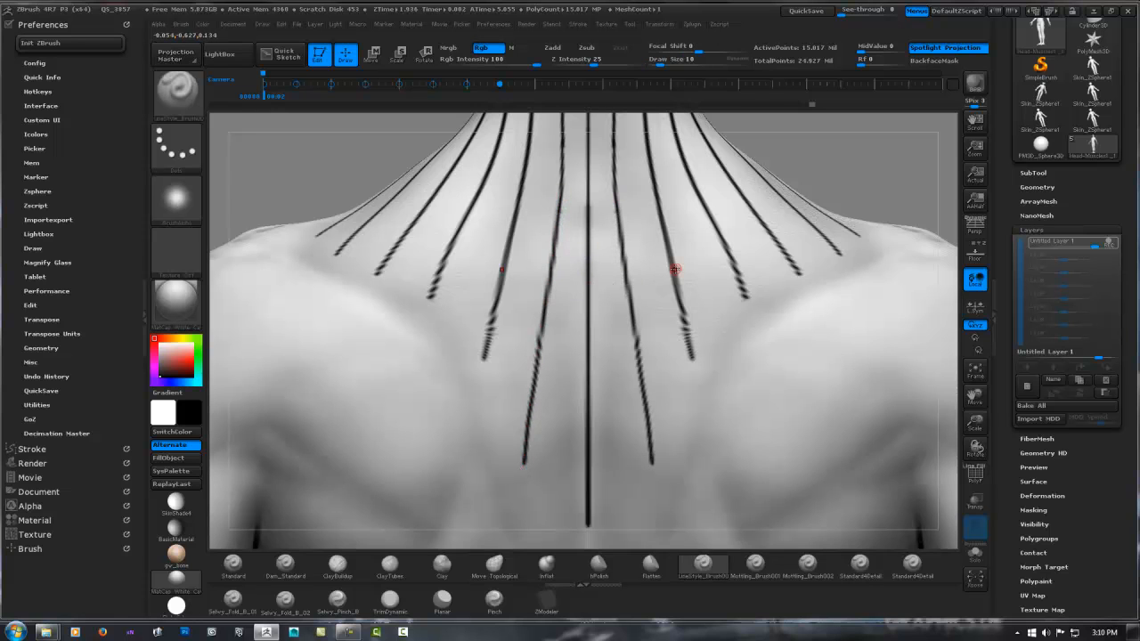
# Step: Continue the horizontal line below the jaw around the side of the neck and across the nape
pyautogui.moveTo(674, 270)
pyautogui.keyDown('ctrl'); pyautogui.mouseDown(button='right')
pyautogui.moveTo(610, 236)
pyautogui.moveTo(695, 212)
pyautogui.moveTo(679, 214)
pyautogui.mouseUp(button='right'); pyautogui.keyUp('ctrl')
pyautogui.keyDown('ctrl'); pyautogui.moveTo(591, 204); pyautogui.dragTo(528, 234, button='right'); pyautogui.keyUp('ctrl')
pyautogui.keyDown('ctrl'); pyautogui.moveTo(527, 233); pyautogui.dragTo(450, 221, button='right'); pyautogui.keyUp('ctrl')
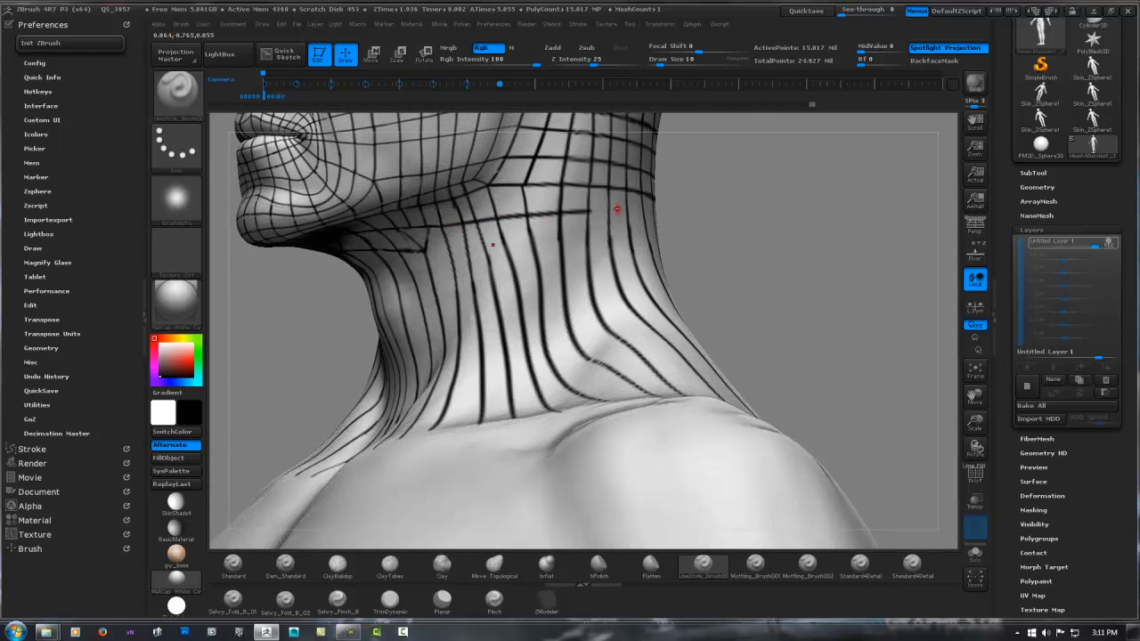
pyautogui.moveTo(616, 208)
pyautogui.mouseDown(button='right')
pyautogui.moveTo(580, 213)
pyautogui.moveTo(599, 214)
pyautogui.mouseUp(button='right')
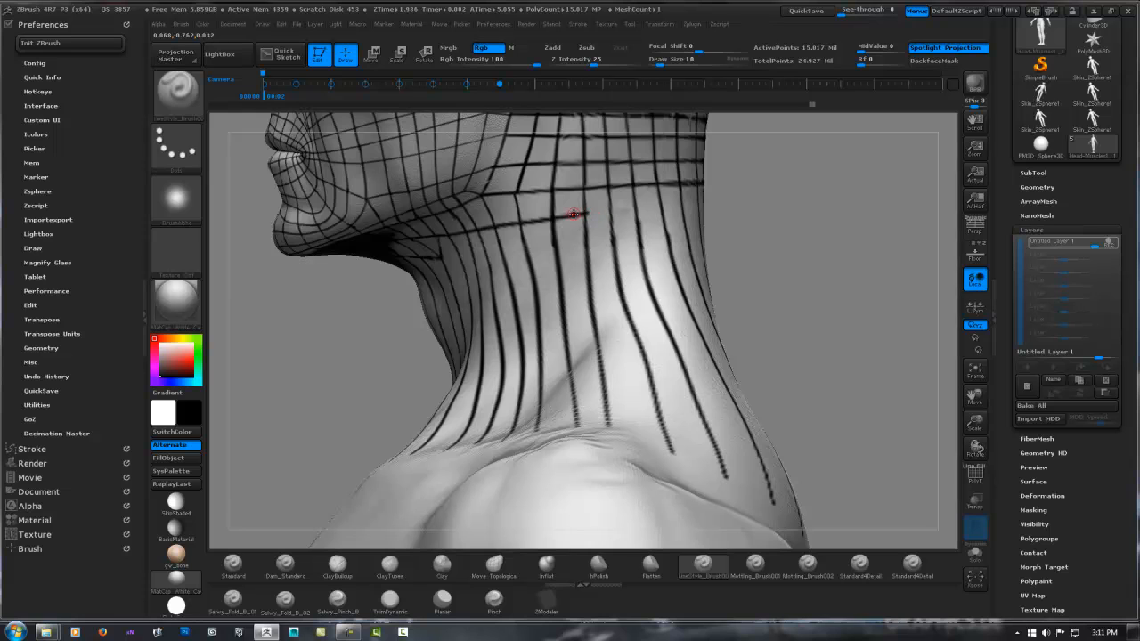
pyautogui.moveTo(615, 214); pyautogui.dragTo(684, 212)
pyautogui.moveTo(706, 209); pyautogui.dragTo(714, 211, button='right')
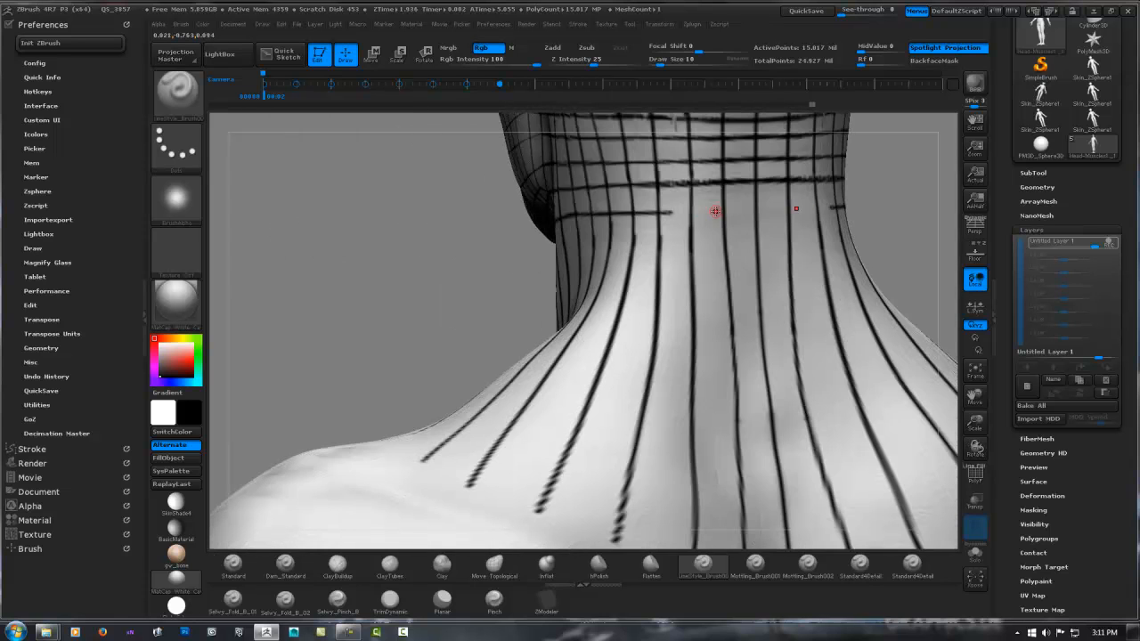
pyautogui.moveTo(664, 212); pyautogui.dragTo(826, 209)
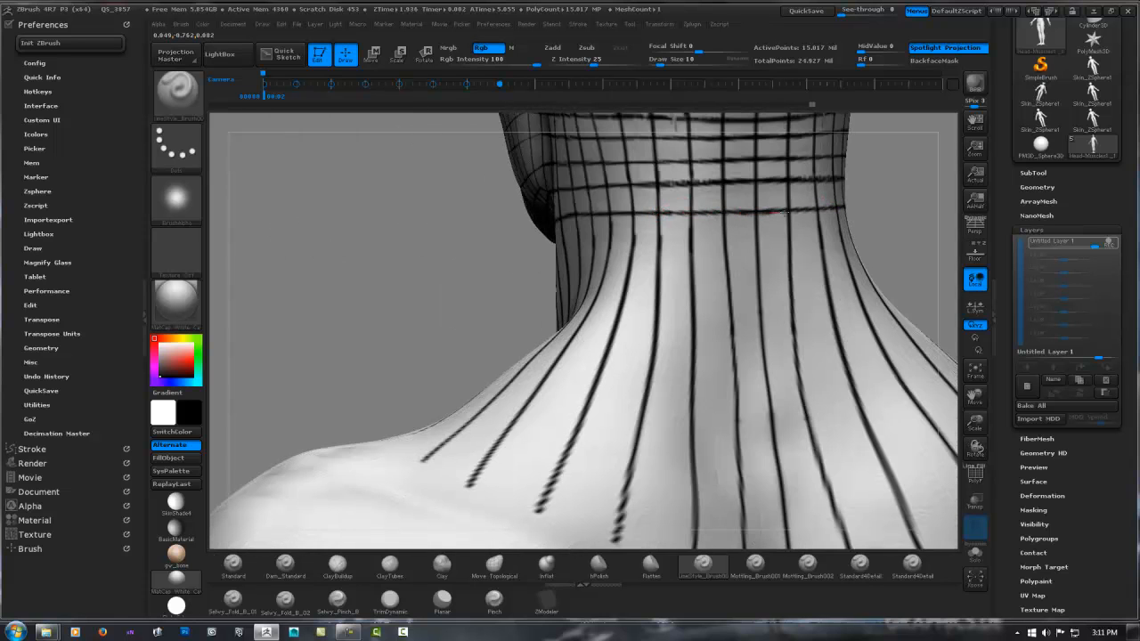
# Step: Paint the next horizontal line from under the jaw around the side of the neck to the nape
pyautogui.moveTo(826, 209)
pyautogui.mouseDown(button='right')
pyautogui.moveTo(822, 224)
pyautogui.moveTo(682, 237)
pyautogui.moveTo(736, 225)
pyautogui.moveTo(677, 218)
pyautogui.moveTo(615, 178)
pyautogui.mouseUp(button='right')
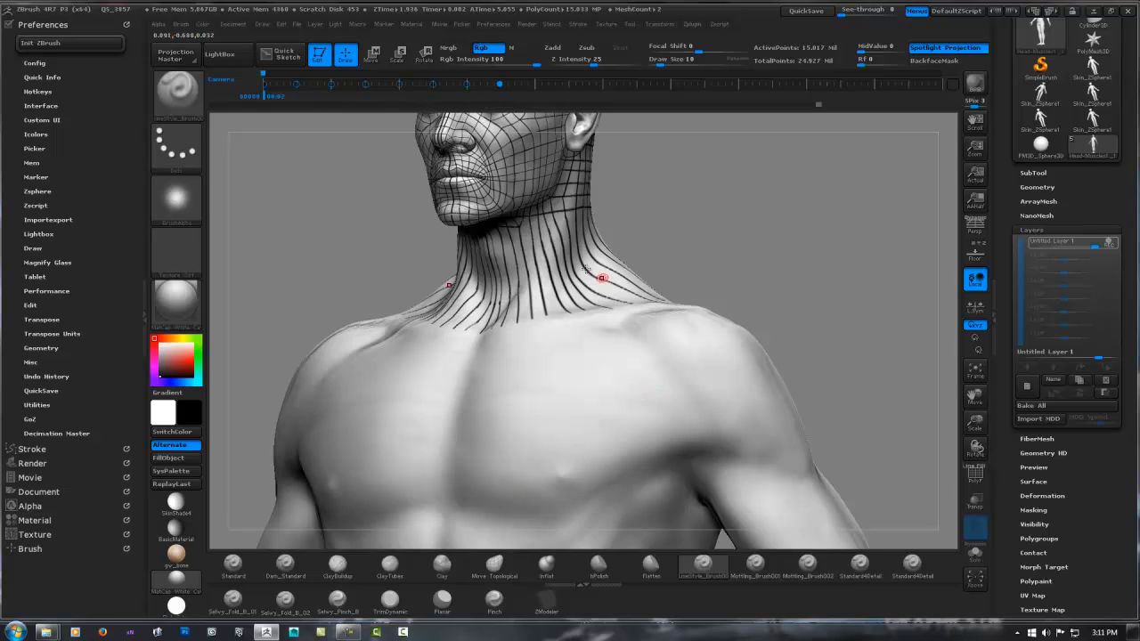
pyautogui.moveTo(603, 278)
pyautogui.keyDown('ctrl'); pyautogui.mouseDown(button='right')
pyautogui.moveTo(572, 215)
pyautogui.moveTo(542, 254)
pyautogui.moveTo(641, 190)
pyautogui.mouseUp(button='right'); pyautogui.keyUp('ctrl')
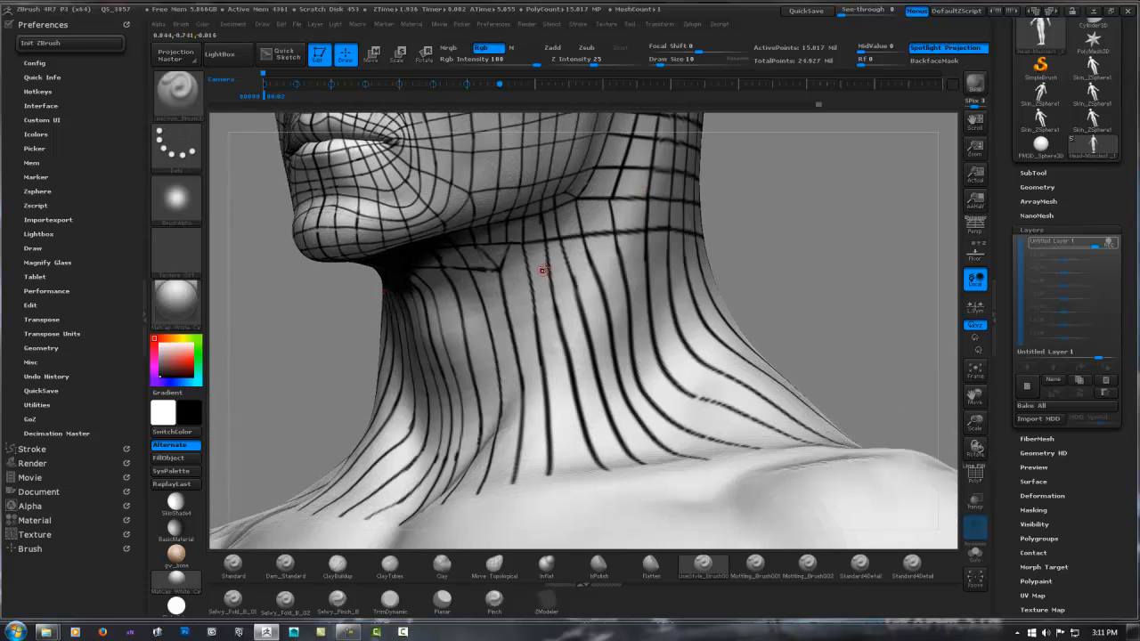
pyautogui.moveTo(543, 255); pyautogui.dragTo(509, 268, button='right')
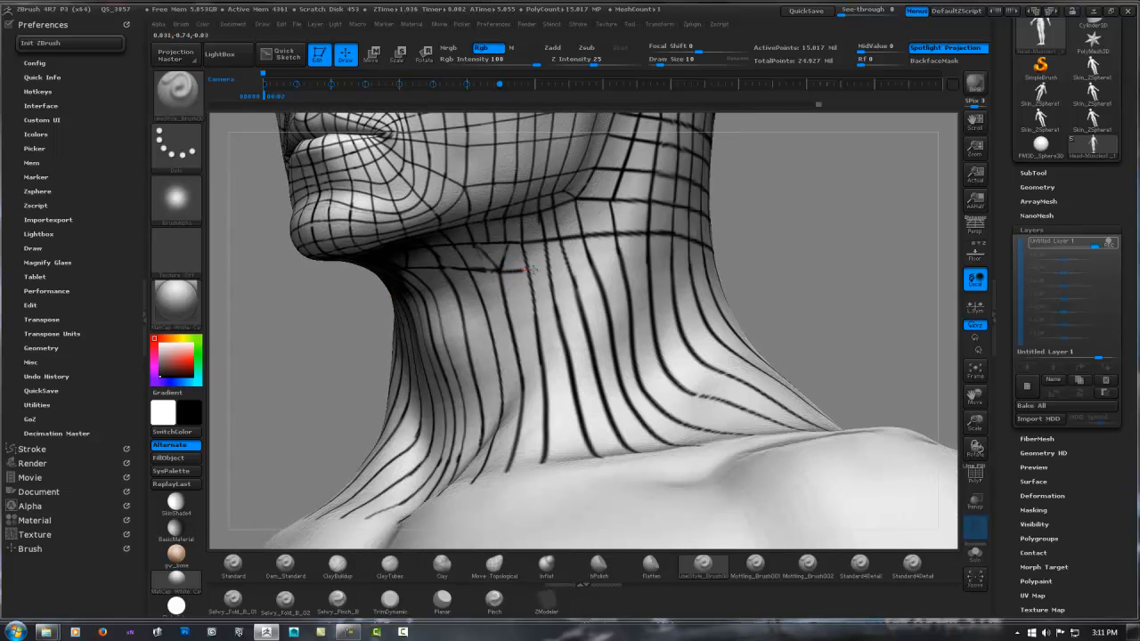
pyautogui.moveTo(606, 262); pyautogui.dragTo(813, 281, button='right')
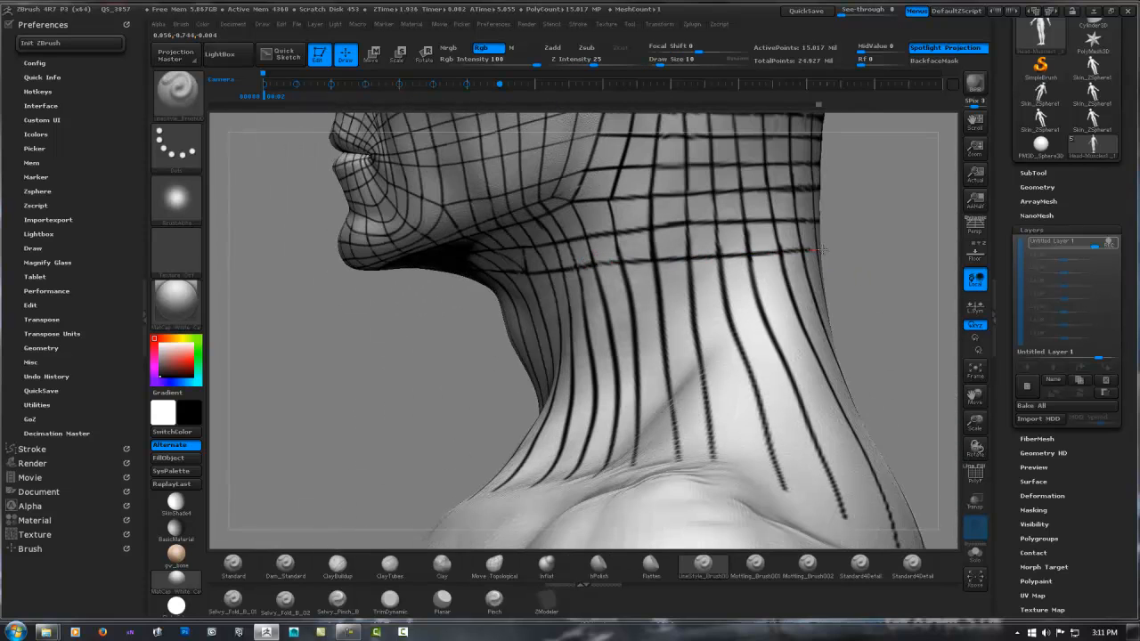
pyautogui.moveTo(826, 249); pyautogui.dragTo(643, 257, button='right')
pyautogui.moveTo(592, 266); pyautogui.dragTo(682, 259)
pyautogui.moveTo(683, 259); pyautogui.dragTo(622, 261, button='right')
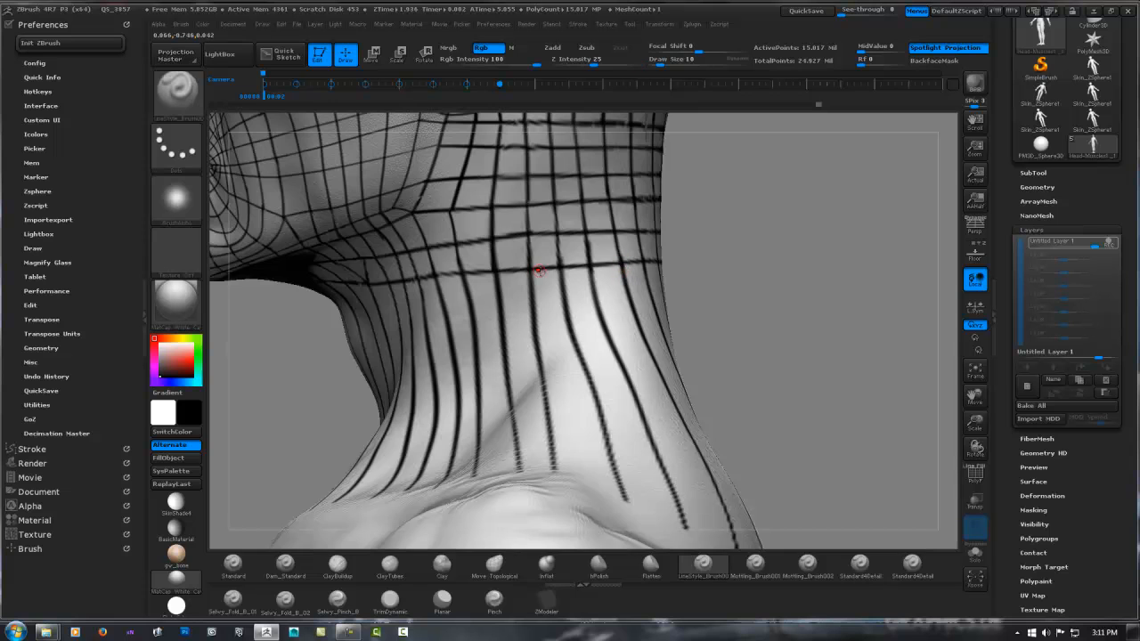
# Step: Paint another horizontal ring below it, from the front of the throat around the side and across the nape
pyautogui.moveTo(539, 272); pyautogui.dragTo(496, 223, button='right')
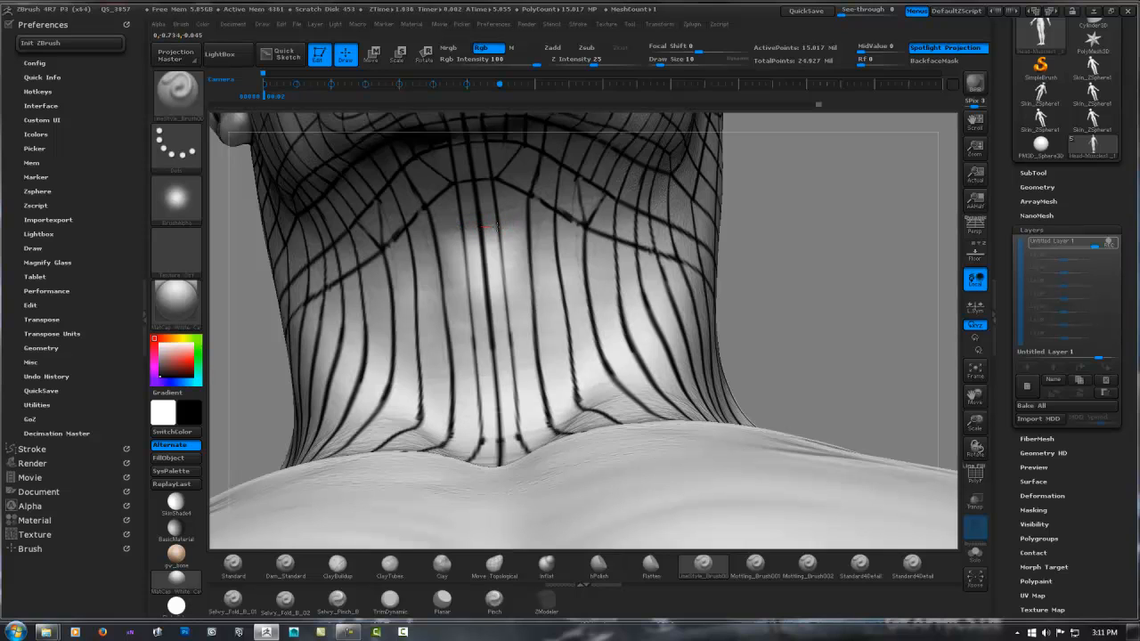
pyautogui.moveTo(559, 243); pyautogui.dragTo(691, 291)
pyautogui.moveTo(698, 269)
pyautogui.mouseDown(button='right')
pyautogui.moveTo(632, 290)
pyautogui.moveTo(643, 292)
pyautogui.mouseUp(button='right')
pyautogui.moveTo(909, 314)
pyautogui.mouseDown(button='right')
pyautogui.moveTo(934, 306)
pyautogui.moveTo(519, 268)
pyautogui.mouseUp(button='right')
pyautogui.moveTo(464, 269); pyautogui.dragTo(785, 254)
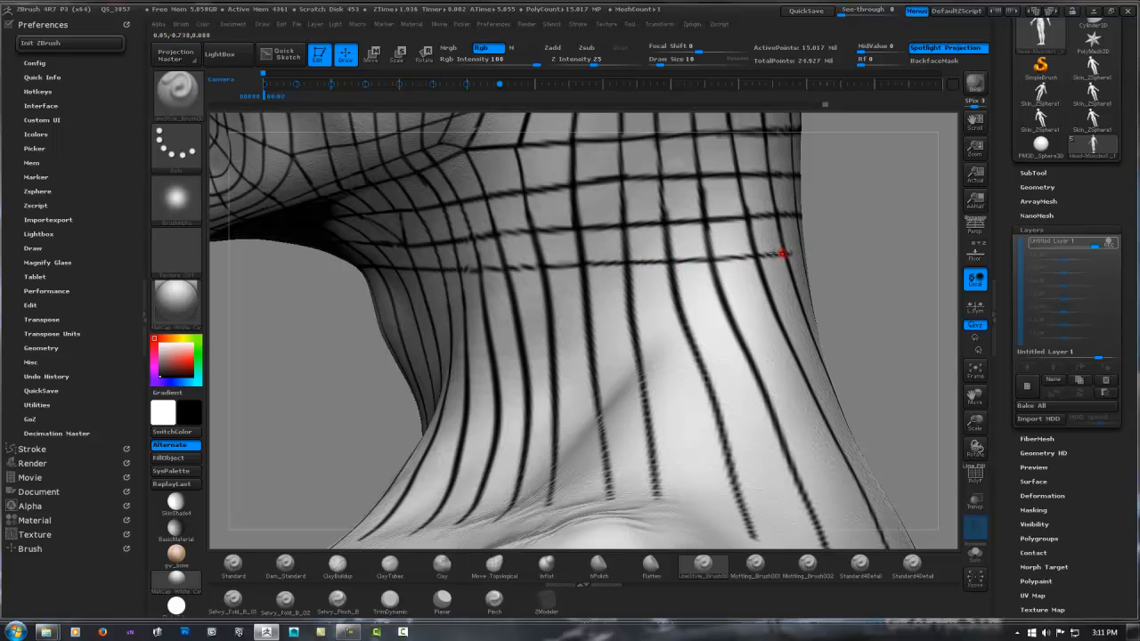
pyautogui.moveTo(882, 255); pyautogui.dragTo(635, 259, button='right')
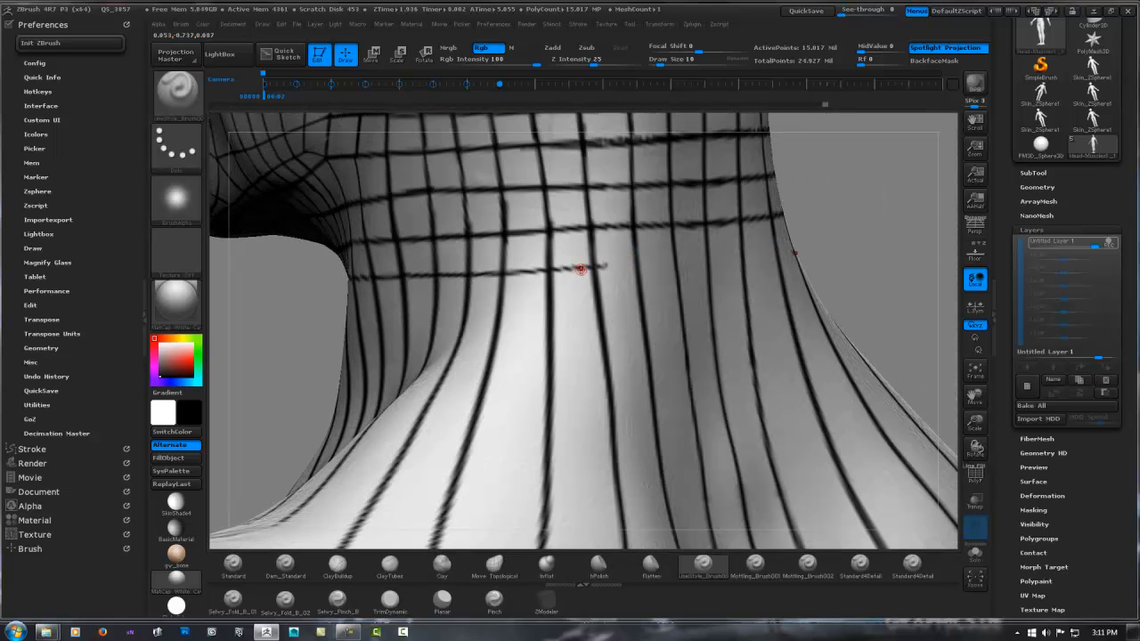
pyautogui.moveTo(605, 265); pyautogui.dragTo(727, 258)
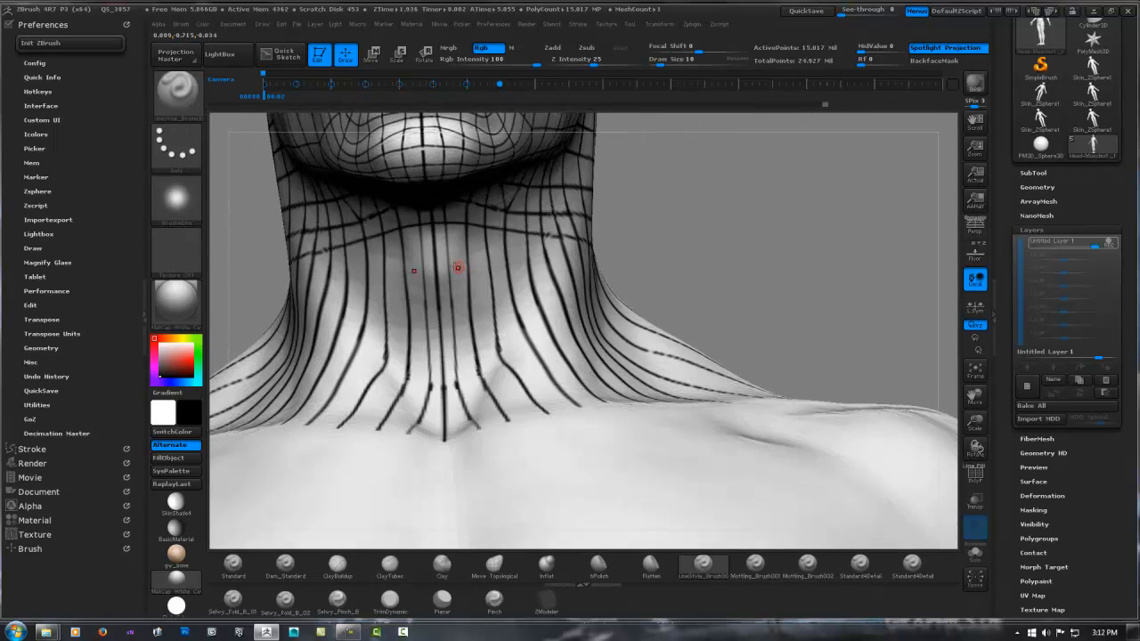
# Step: Paint evenly spaced horizontal lines across the front of the throat, from below the chin down to the collarbones
pyautogui.moveTo(434, 260); pyautogui.dragTo(559, 264)
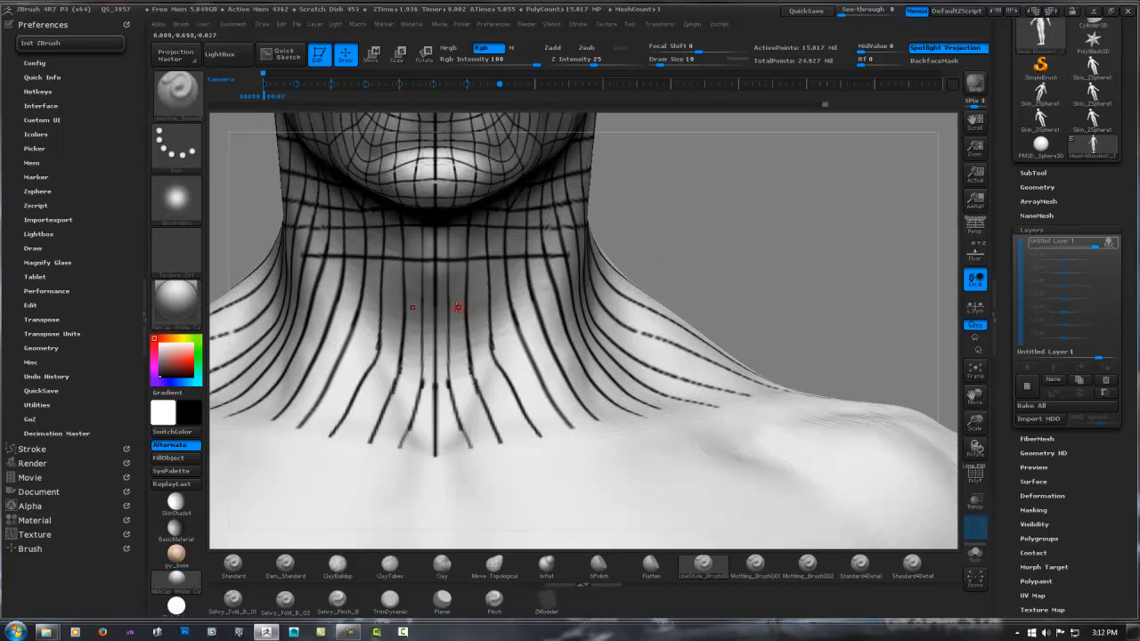
pyautogui.moveTo(443, 296); pyautogui.dragTo(563, 294)
pyautogui.moveTo(435, 339); pyautogui.dragTo(561, 331)
pyautogui.moveTo(435, 378); pyautogui.dragTo(534, 370)
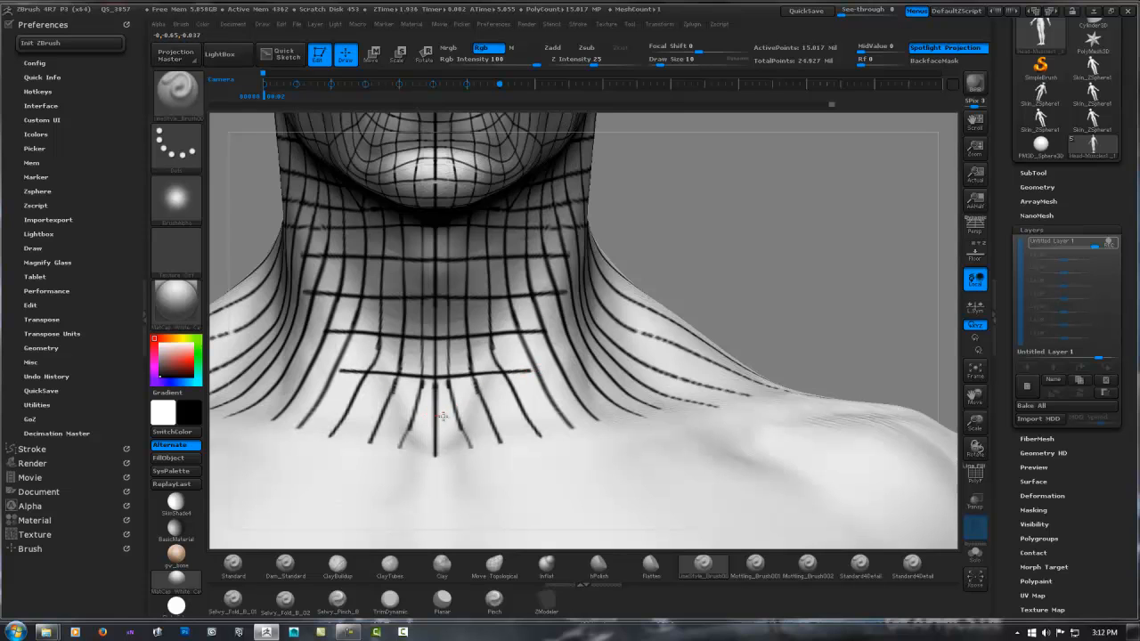
pyautogui.moveTo(443, 417); pyautogui.dragTo(542, 405)
pyautogui.moveTo(538, 343)
pyautogui.keyDown('alt'); pyautogui.mouseDown(button='right')
pyautogui.moveTo(540, 290)
pyautogui.moveTo(501, 382)
pyautogui.mouseUp(button='right'); pyautogui.keyUp('alt')
pyautogui.moveTo(448, 351); pyautogui.dragTo(543, 351)
# Step: Continue two of the throat's horizontal lines around the side of the neck toward the nape
pyautogui.moveTo(547, 345); pyautogui.dragTo(613, 263, button='right')
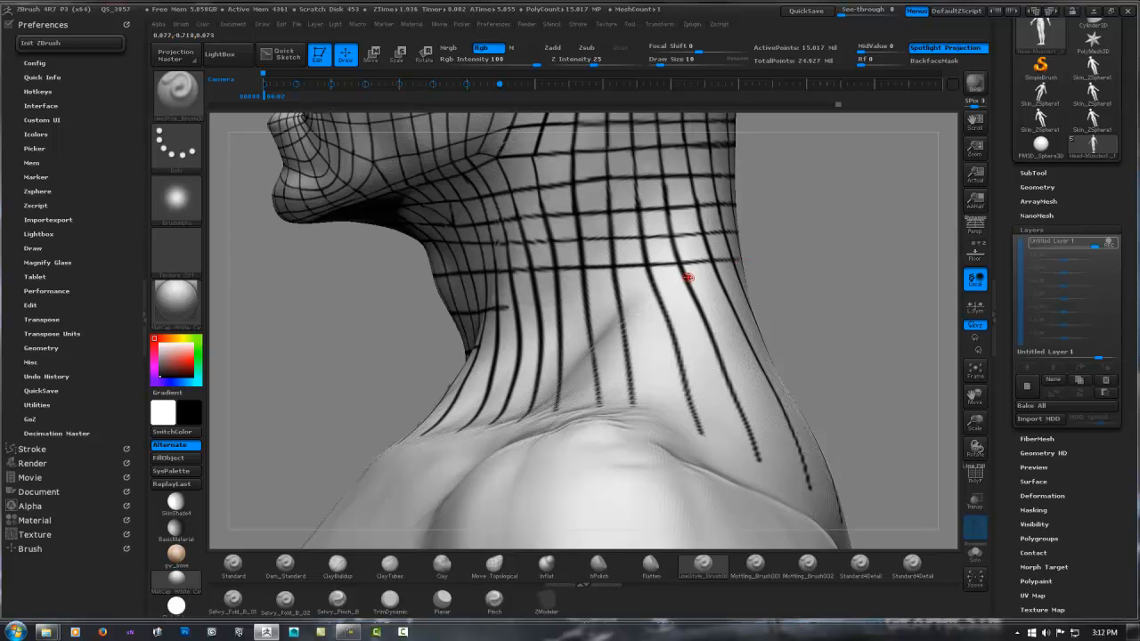
pyautogui.moveTo(524, 307); pyautogui.dragTo(609, 301)
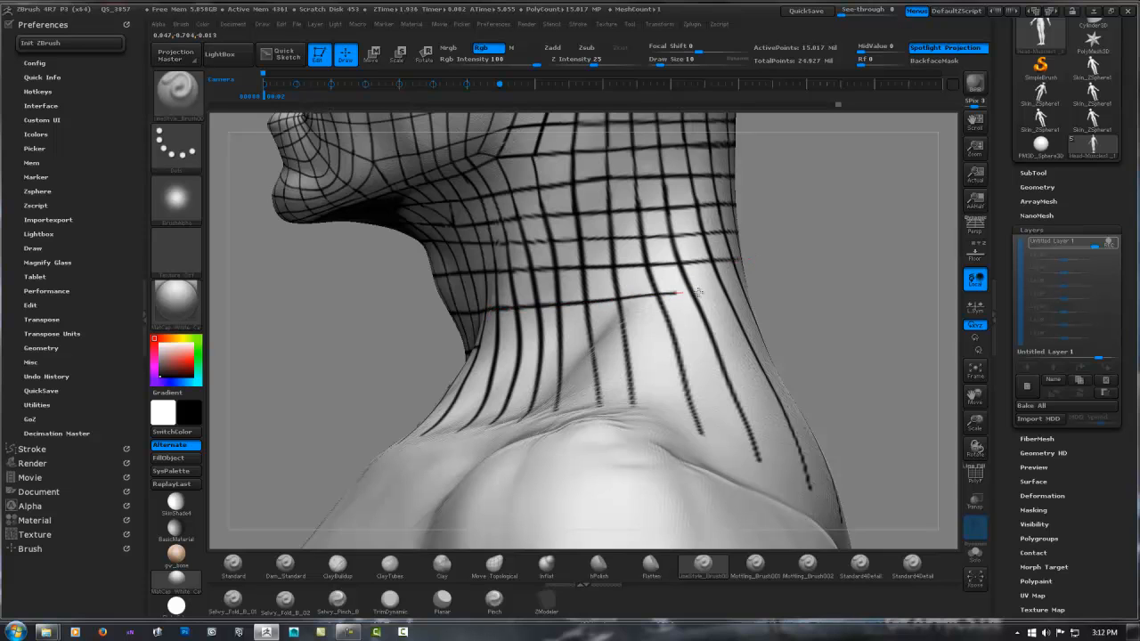
pyautogui.keyDown('alt'); pyautogui.moveTo(723, 289); pyautogui.dragTo(723, 214, button='right'); pyautogui.keyUp('alt')
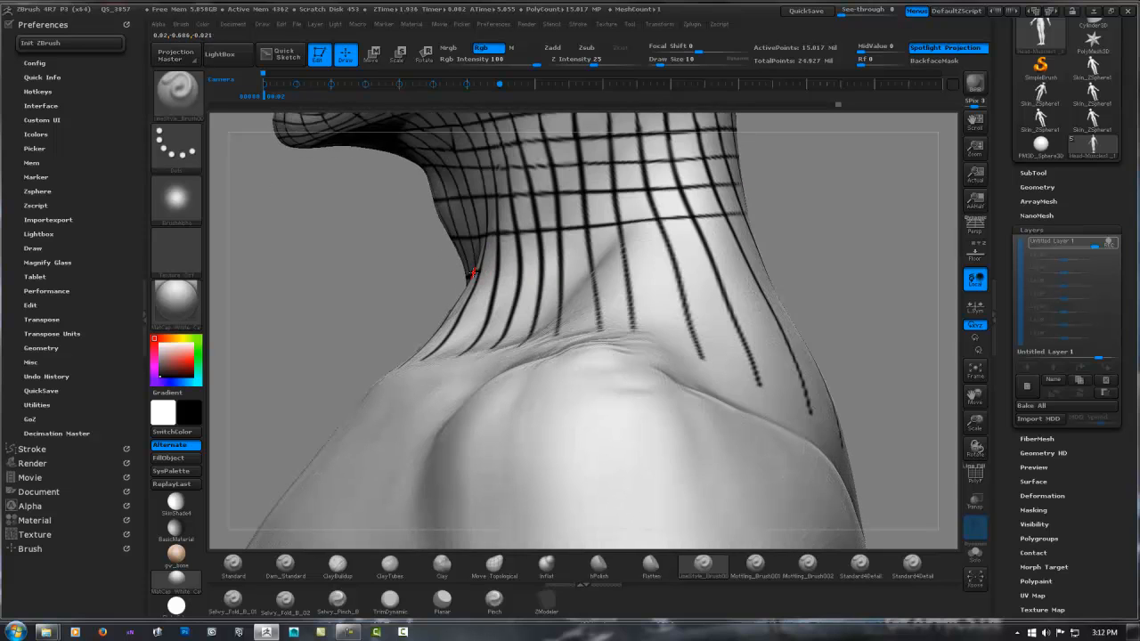
pyautogui.moveTo(473, 273); pyautogui.dragTo(531, 270)
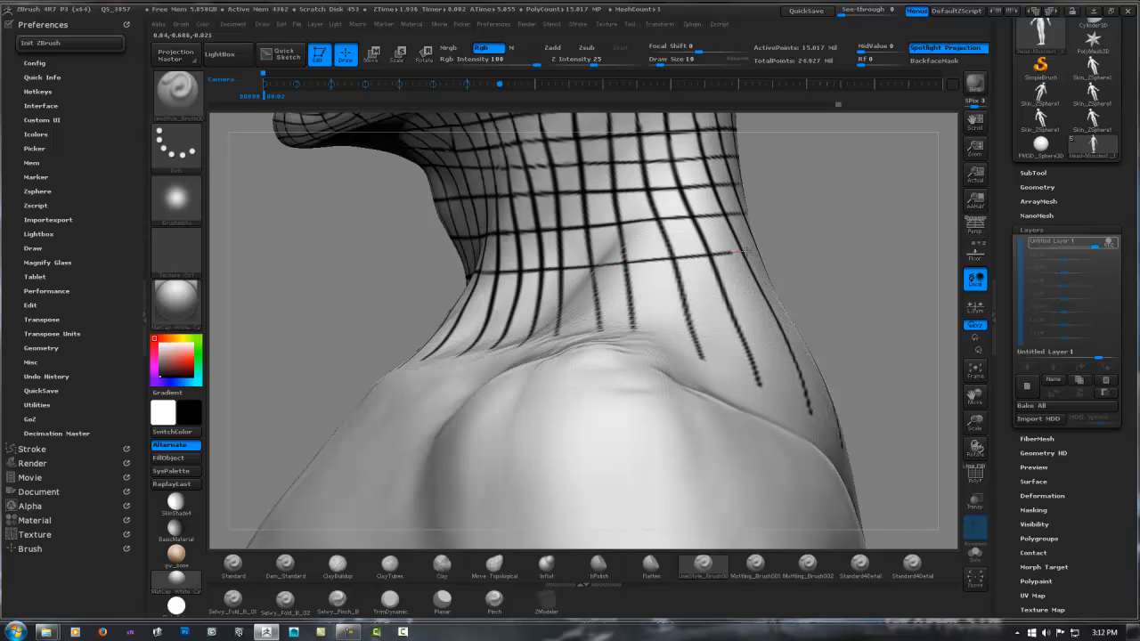
# Step: Extend the two lower throat lines around the base of the neck and over the trapezius
pyautogui.moveTo(491, 296); pyautogui.dragTo(426, 308, button='right')
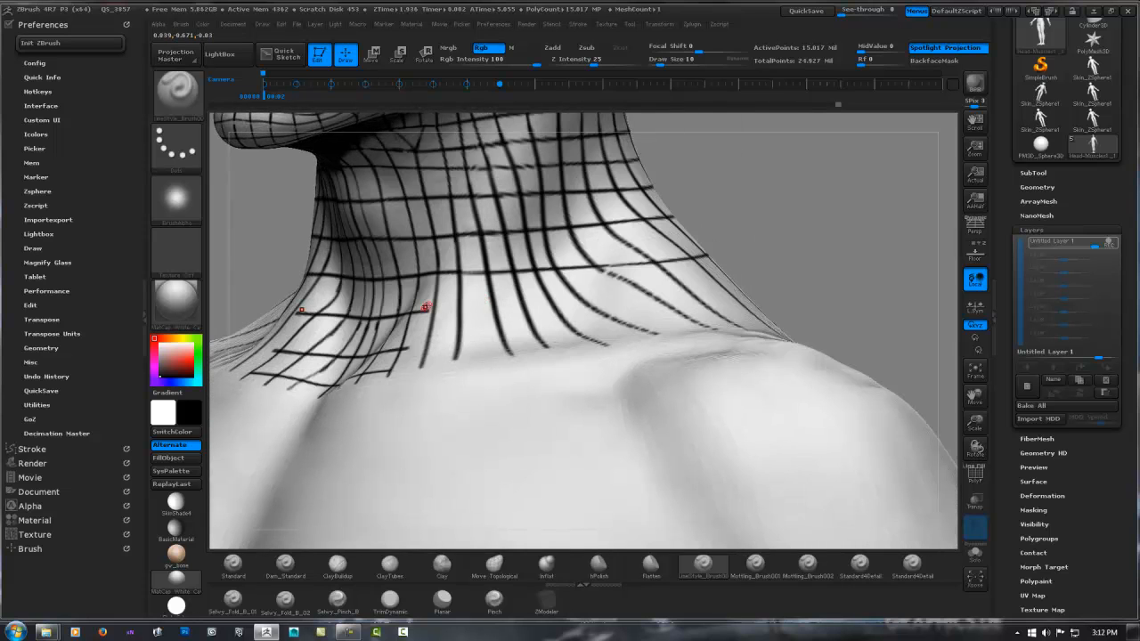
pyautogui.moveTo(554, 303); pyautogui.dragTo(634, 292)
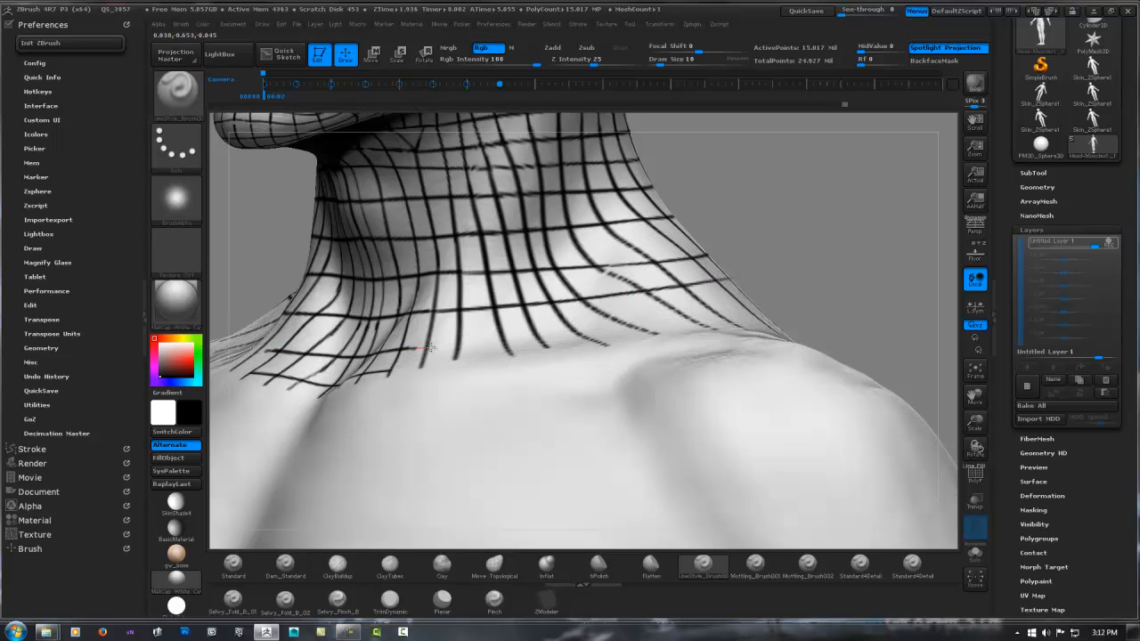
pyautogui.moveTo(588, 329); pyautogui.dragTo(688, 313)
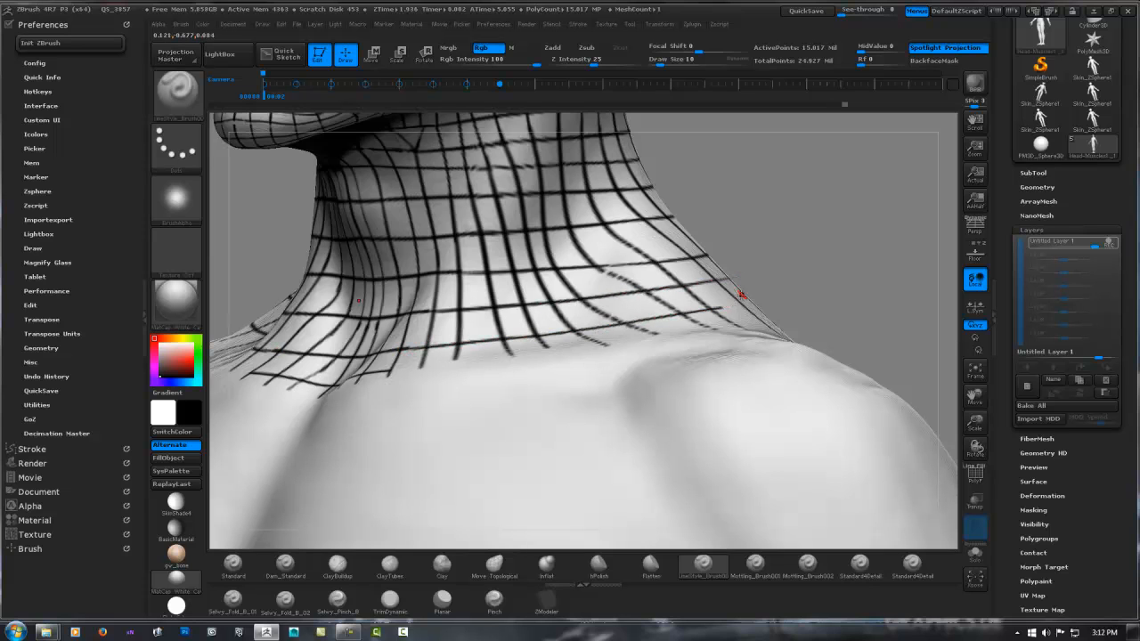
# Step: Join three of the horizontal side lines across the nape to close the rings at the back of the neck
pyautogui.moveTo(715, 317); pyautogui.dragTo(570, 312, button='right')
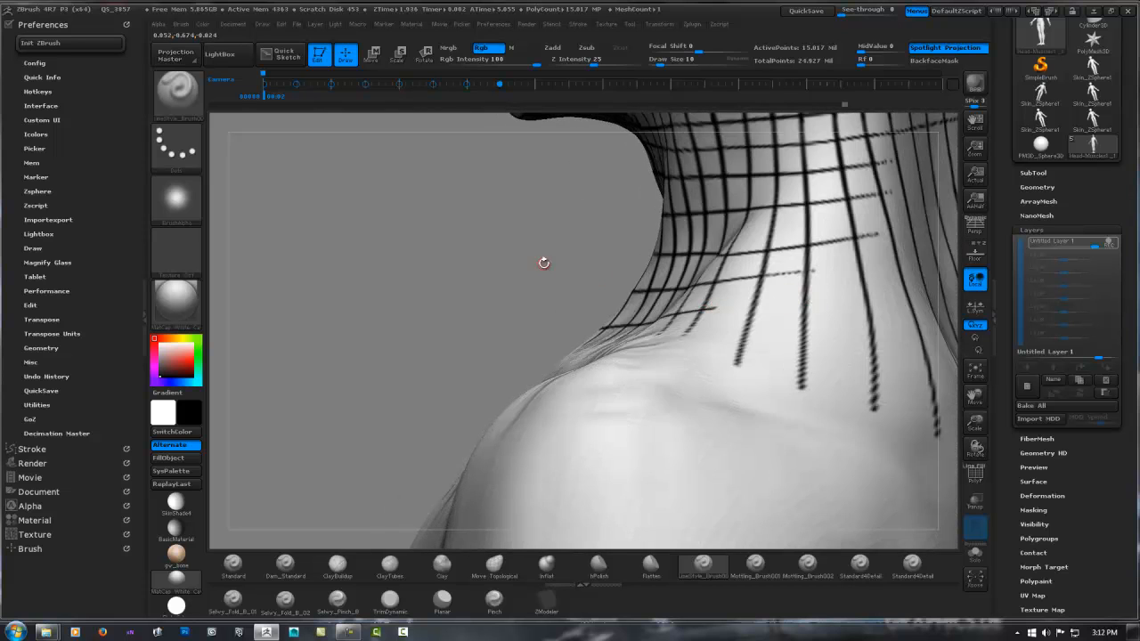
pyautogui.moveTo(544, 263)
pyautogui.mouseDown(button='right')
pyautogui.moveTo(593, 275)
pyautogui.moveTo(624, 264)
pyautogui.moveTo(596, 196)
pyautogui.mouseUp(button='right')
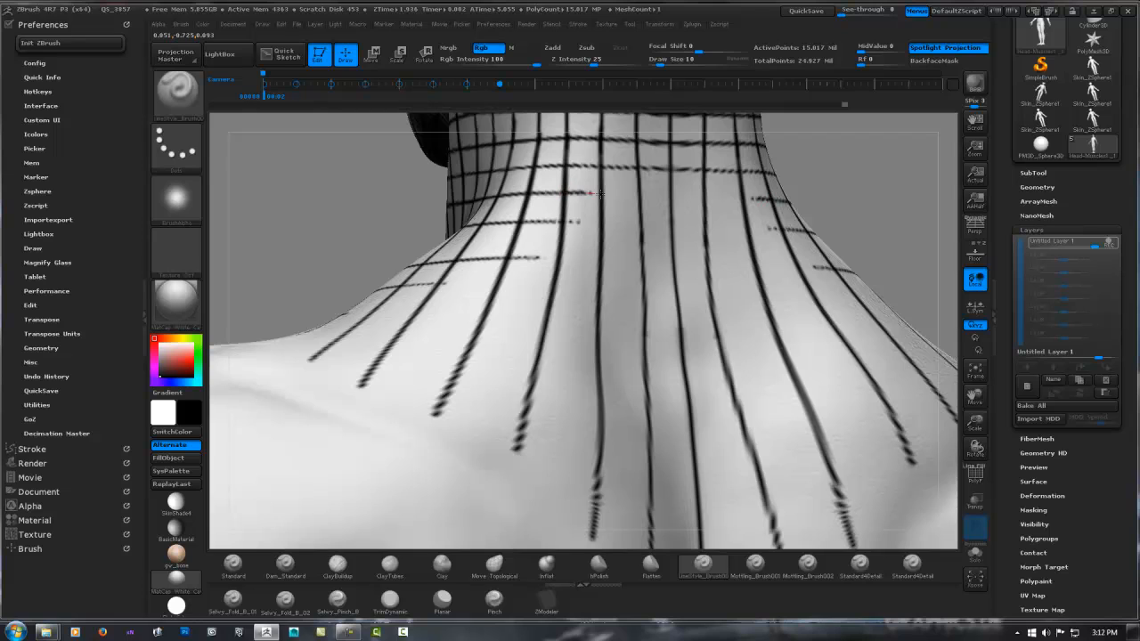
pyautogui.moveTo(599, 193); pyautogui.dragTo(673, 198)
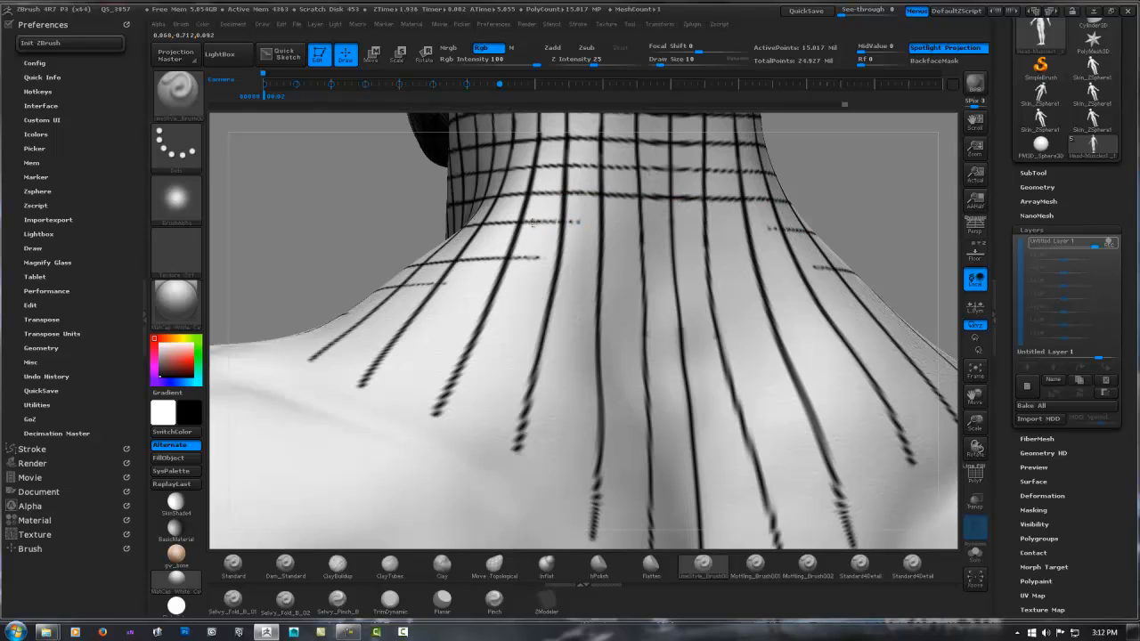
pyautogui.moveTo(533, 223); pyautogui.dragTo(713, 234)
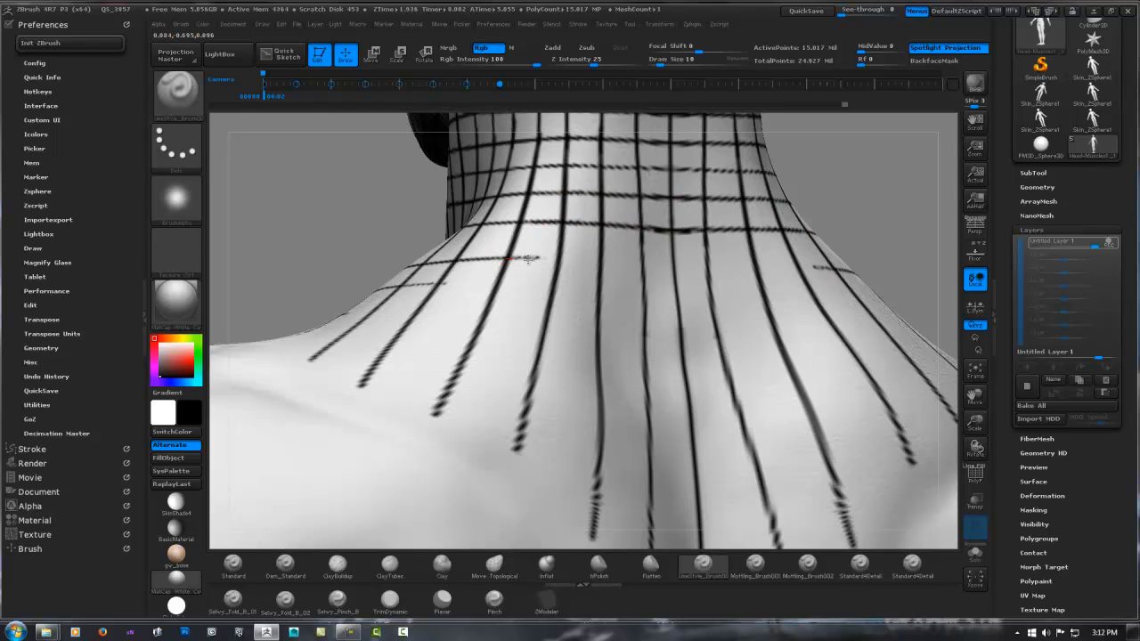
pyautogui.moveTo(529, 258); pyautogui.dragTo(695, 269)
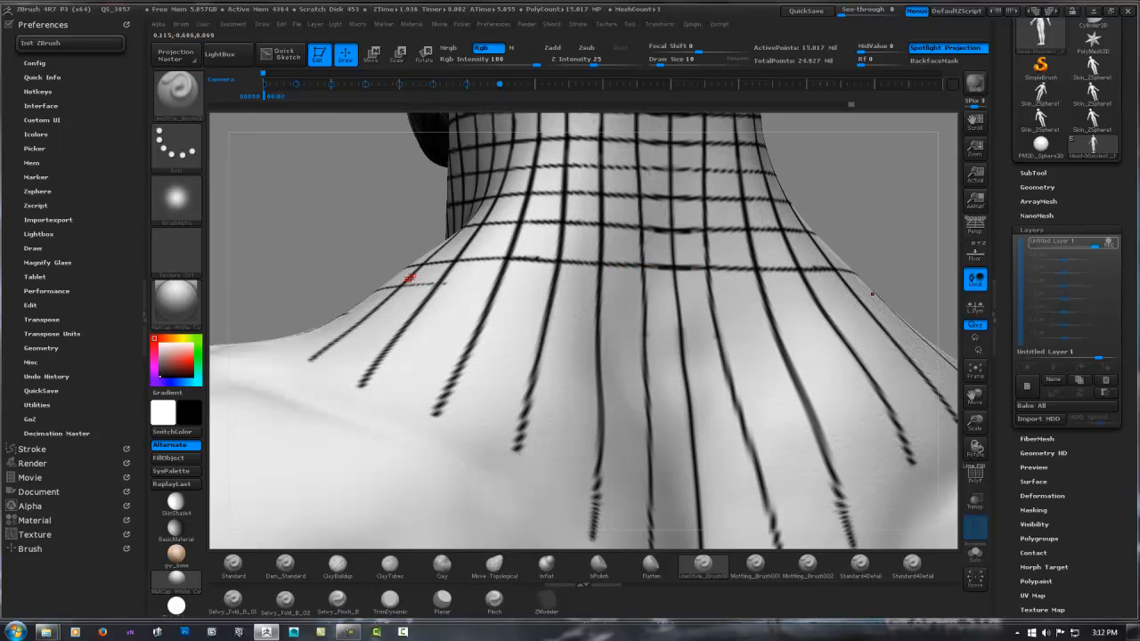
# Step: Extend the lower horizontal lines over the trapezius and across the upper back, crossing the lines that run down from the neck
pyautogui.moveTo(410, 279)
pyautogui.mouseDown(button='right')
pyautogui.moveTo(422, 290)
pyautogui.moveTo(386, 287)
pyautogui.mouseUp(button='right')
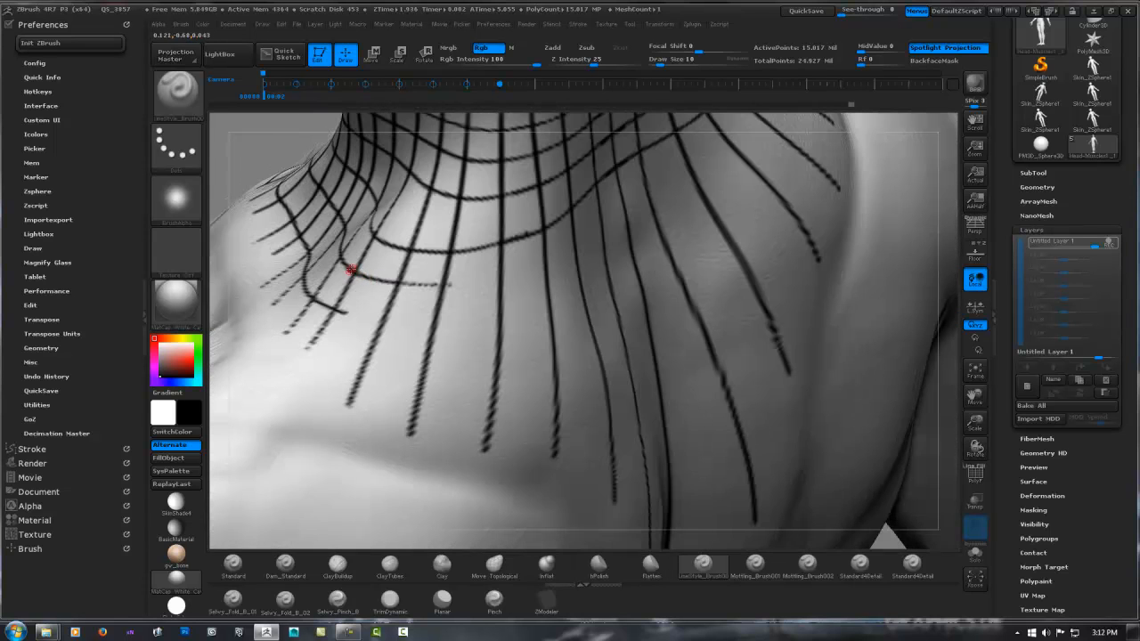
pyautogui.moveTo(493, 294); pyautogui.dragTo(539, 287)
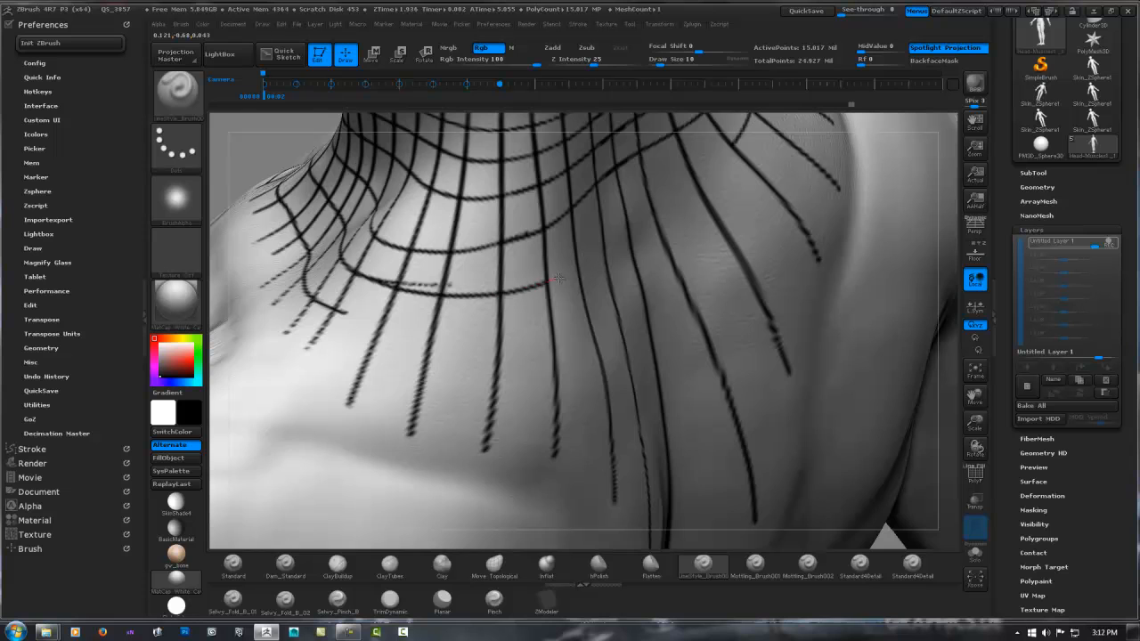
pyautogui.moveTo(531, 274); pyautogui.dragTo(562, 284, button='right')
pyautogui.moveTo(563, 284); pyautogui.dragTo(757, 253)
pyautogui.moveTo(606, 285); pyautogui.dragTo(395, 332, button='right')
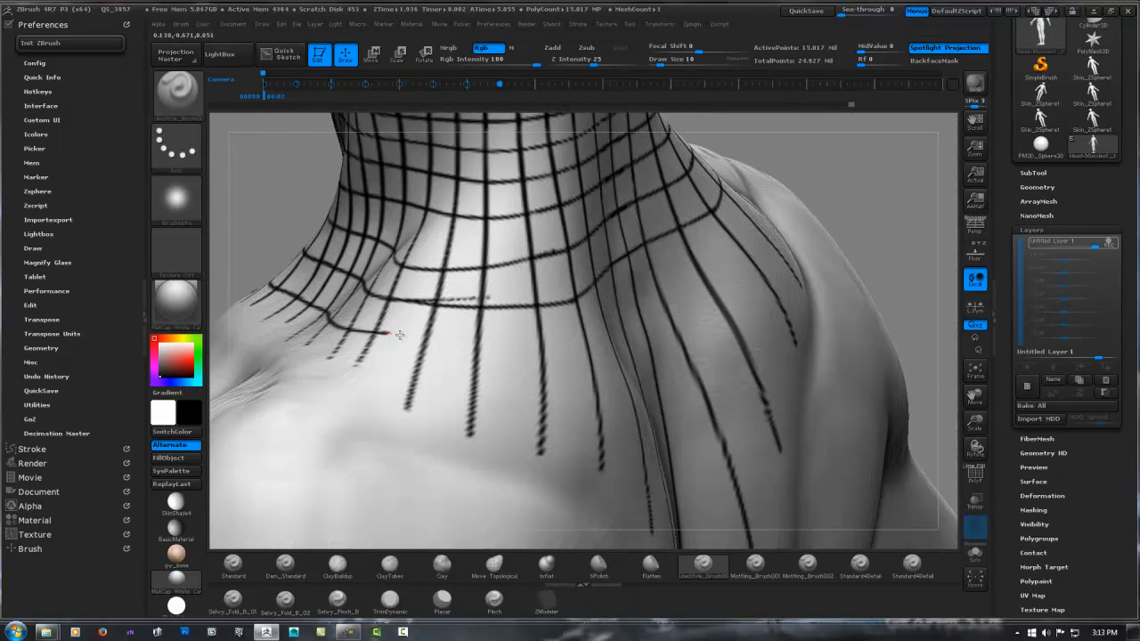
pyautogui.moveTo(399, 335)
pyautogui.mouseDown()
pyautogui.moveTo(592, 346)
pyautogui.moveTo(669, 317)
pyautogui.mouseUp()
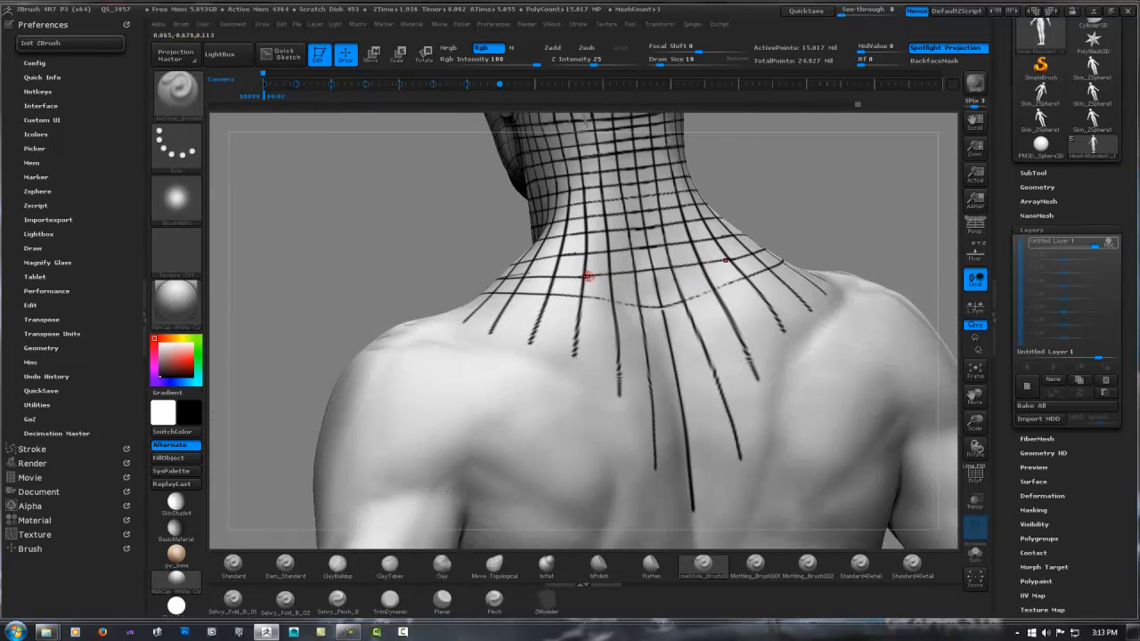
# Step: Strengthen the faint horizontal guide line across the nape and fill the gaps in the vertical lines on the side of the neck
pyautogui.moveTo(588, 276); pyautogui.dragTo(662, 270)
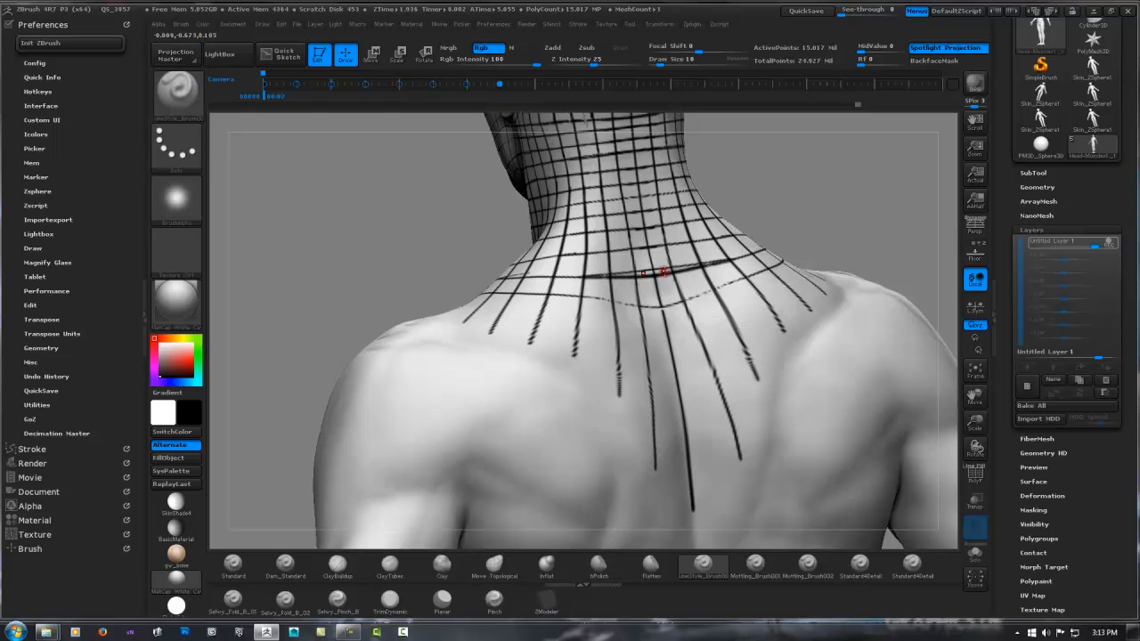
pyautogui.keyDown('alt'); pyautogui.moveTo(584, 275); pyautogui.dragTo(676, 266); pyautogui.keyUp('alt')
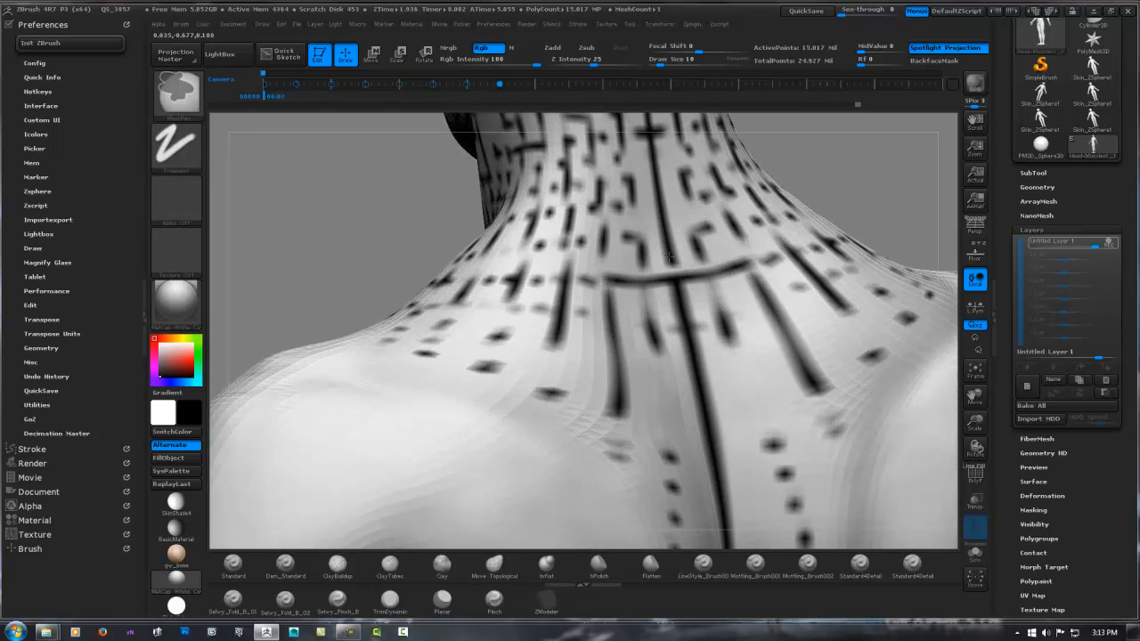
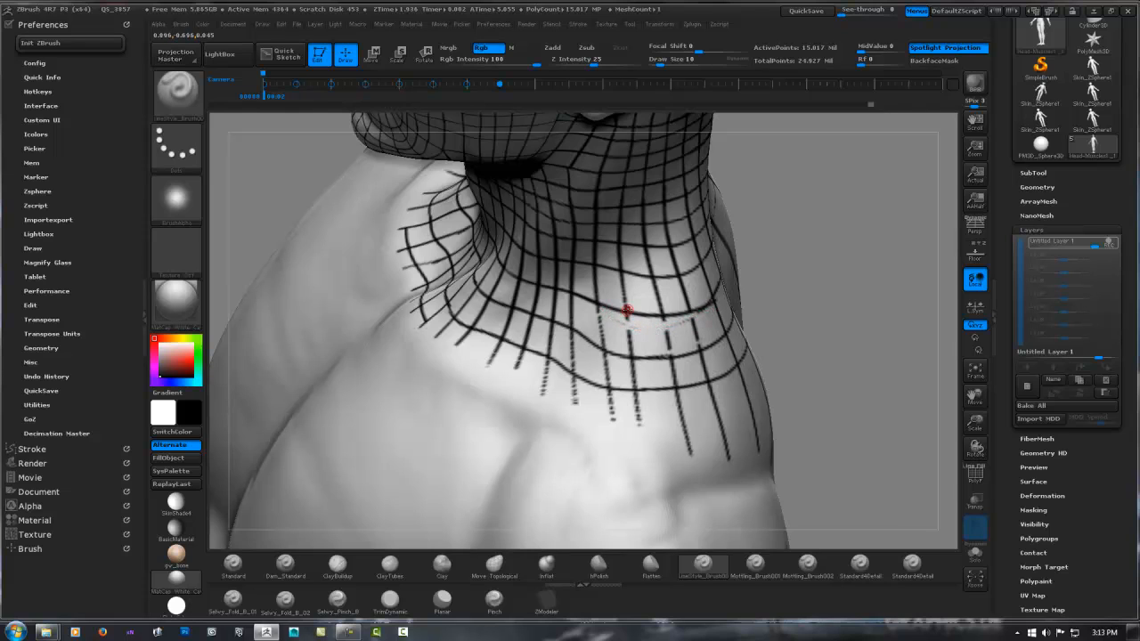
pyautogui.moveTo(691, 307); pyautogui.dragTo(703, 368)
# Step: Draw an outer ring at the base of the neck from the collarbones over the trapezius and across the upper back
pyautogui.moveTo(774, 336)
pyautogui.keyDown('ctrl'); pyautogui.mouseDown(button='right')
pyautogui.moveTo(712, 276)
pyautogui.moveTo(668, 271)
pyautogui.moveTo(776, 279)
pyautogui.moveTo(674, 255)
pyautogui.moveTo(648, 318)
pyautogui.moveTo(570, 331)
pyautogui.moveTo(579, 392)
pyautogui.moveTo(499, 352)
pyautogui.mouseUp(button='right'); pyautogui.keyUp('ctrl')
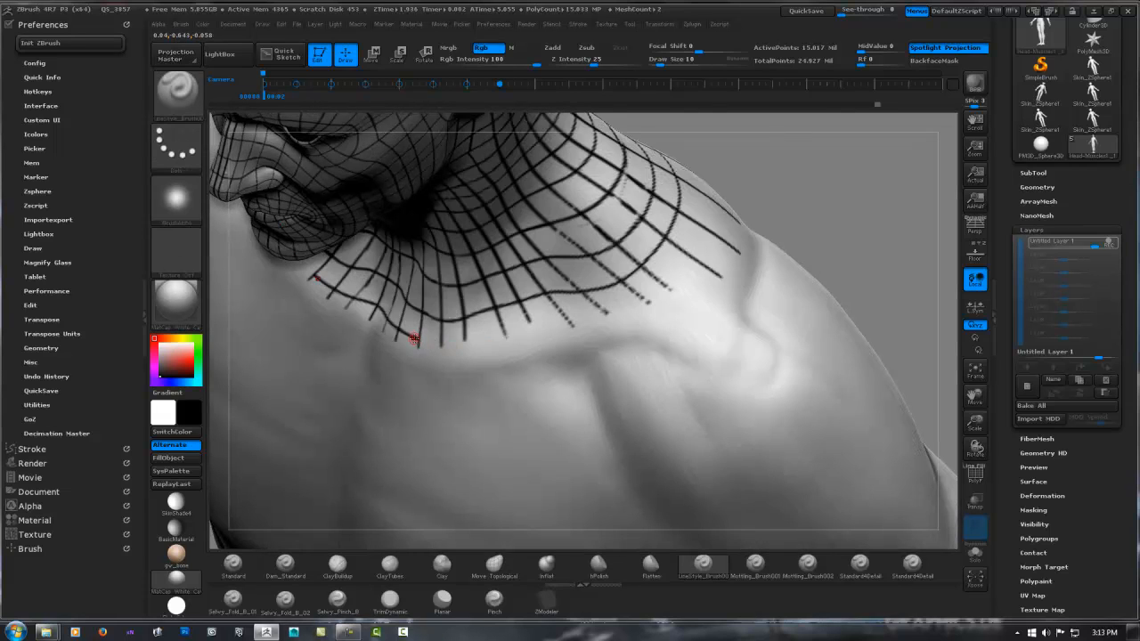
pyautogui.moveTo(415, 339); pyautogui.dragTo(463, 342)
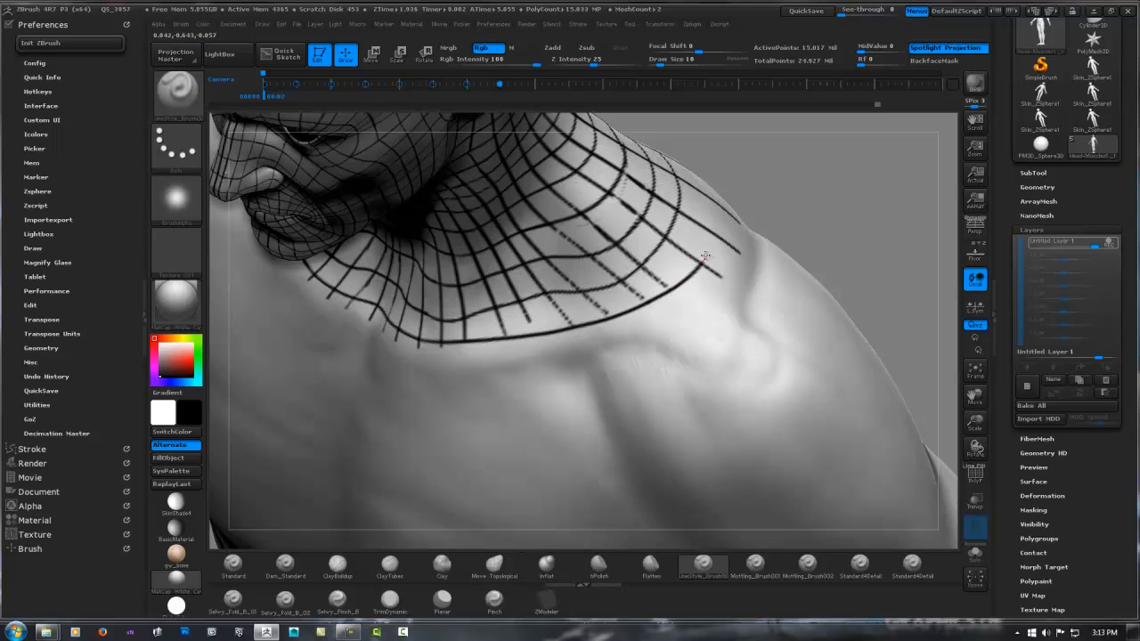
pyautogui.moveTo(705, 255)
pyautogui.mouseDown(button='right')
pyautogui.moveTo(682, 267)
pyautogui.moveTo(741, 270)
pyautogui.moveTo(572, 240)
pyautogui.moveTo(539, 255)
pyautogui.mouseUp(button='right')
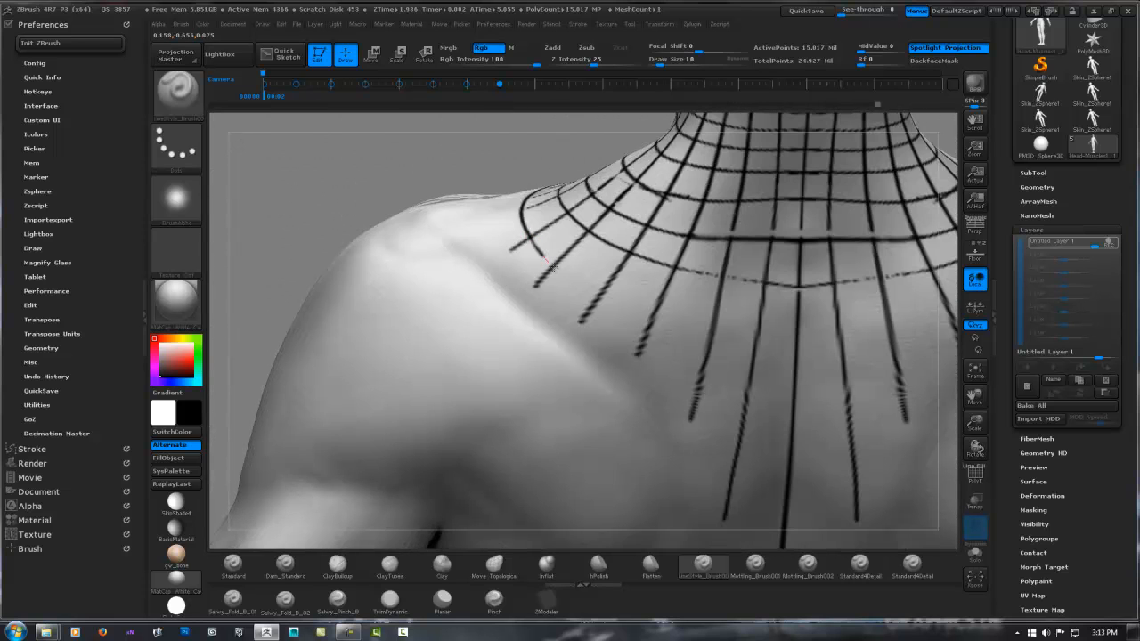
pyautogui.moveTo(553, 266)
pyautogui.mouseDown()
pyautogui.moveTo(695, 335)
pyautogui.moveTo(846, 337)
pyautogui.moveTo(803, 323)
pyautogui.mouseUp()
pyautogui.moveTo(680, 270); pyautogui.dragTo(801, 294)
pyautogui.keyDown('ctrl'); pyautogui.moveTo(847, 297); pyautogui.dragTo(644, 227, button='right'); pyautogui.keyUp('ctrl')
pyautogui.moveTo(644, 226)
pyautogui.mouseDown()
pyautogui.moveTo(770, 255)
pyautogui.moveTo(650, 255)
pyautogui.moveTo(606, 278)
pyautogui.moveTo(599, 255)
pyautogui.moveTo(667, 250)
pyautogui.moveTo(541, 259)
pyautogui.mouseUp()
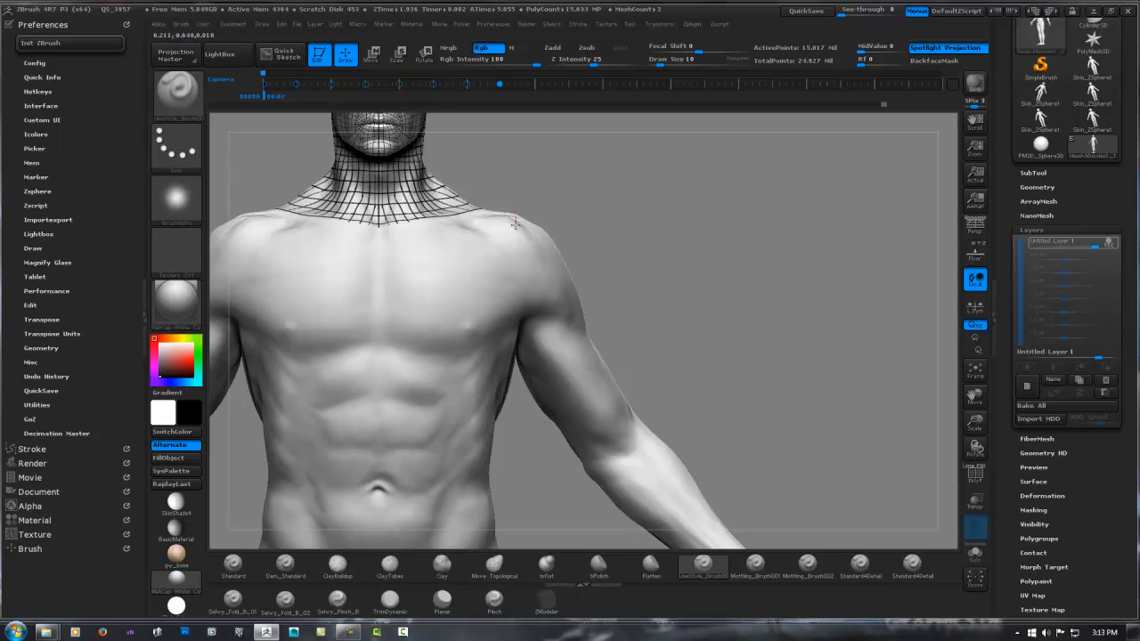
# Step: Draw a guide loop around the shoulder joint, over the top and down front and back into the armpit
pyautogui.moveTo(515, 223)
pyautogui.mouseDown()
pyautogui.moveTo(521, 268)
pyautogui.moveTo(537, 207)
pyautogui.moveTo(573, 185)
pyautogui.mouseUp()
pyautogui.moveTo(573, 185); pyautogui.dragTo(569, 196, button='right')
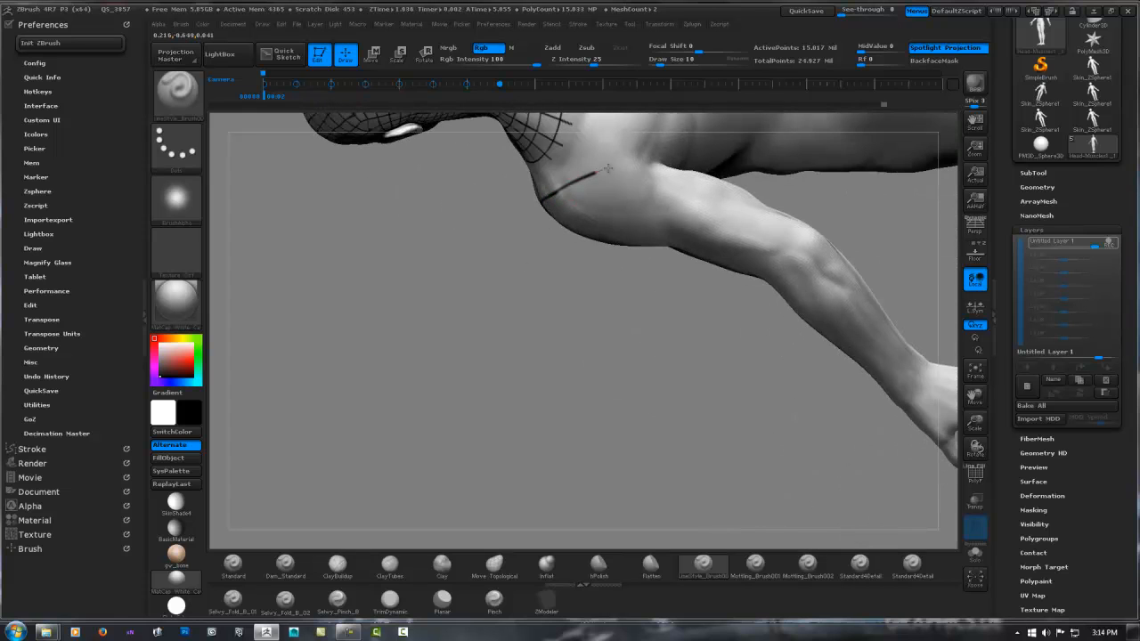
pyautogui.moveTo(654, 172)
pyautogui.mouseDown(button='right')
pyautogui.moveTo(666, 164)
pyautogui.moveTo(573, 214)
pyautogui.moveTo(599, 225)
pyautogui.moveTo(542, 219)
pyautogui.moveTo(692, 300)
pyautogui.mouseUp(button='right')
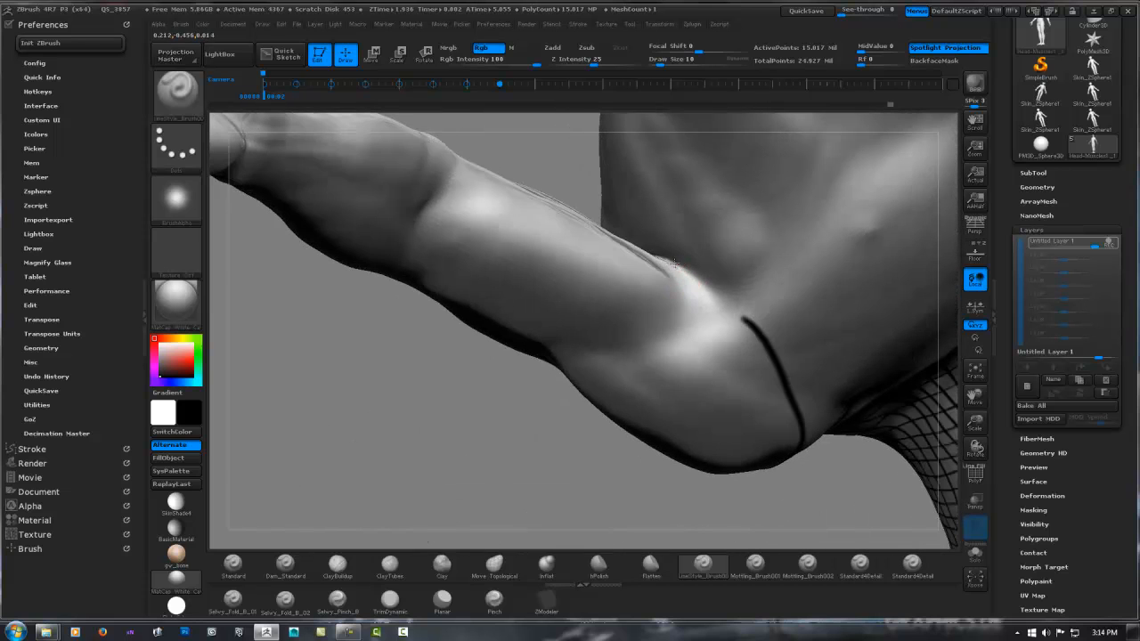
pyautogui.moveTo(706, 294); pyautogui.dragTo(817, 317, button='right')
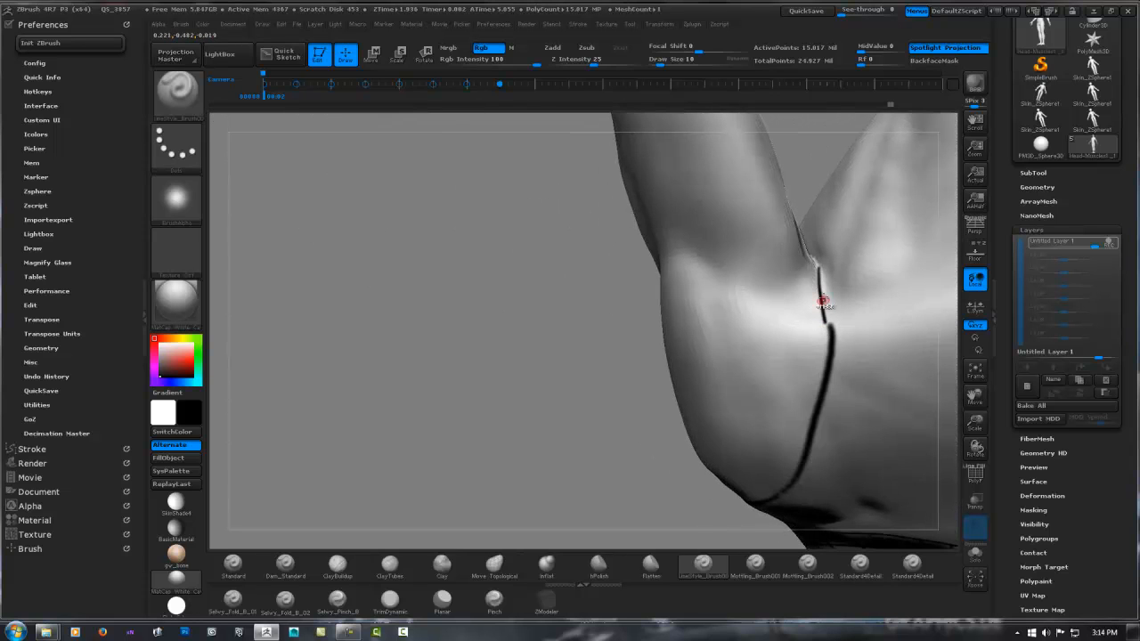
pyautogui.press('ctrl')
pyautogui.hotkey('ctrl', 'z')
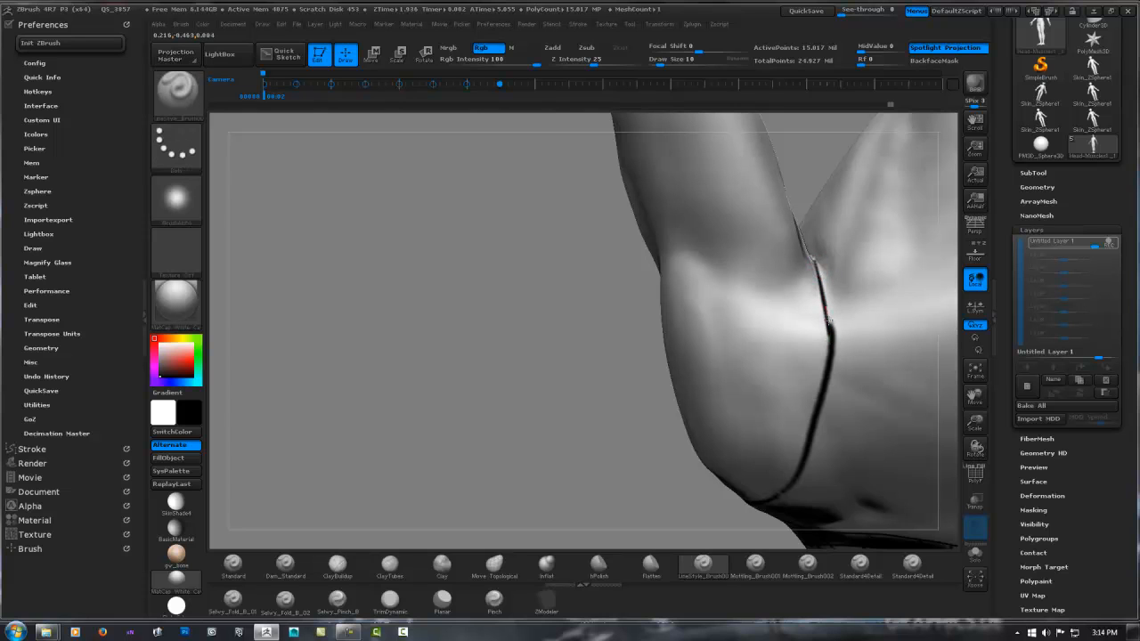
pyautogui.moveTo(822, 338); pyautogui.dragTo(842, 355, button='right')
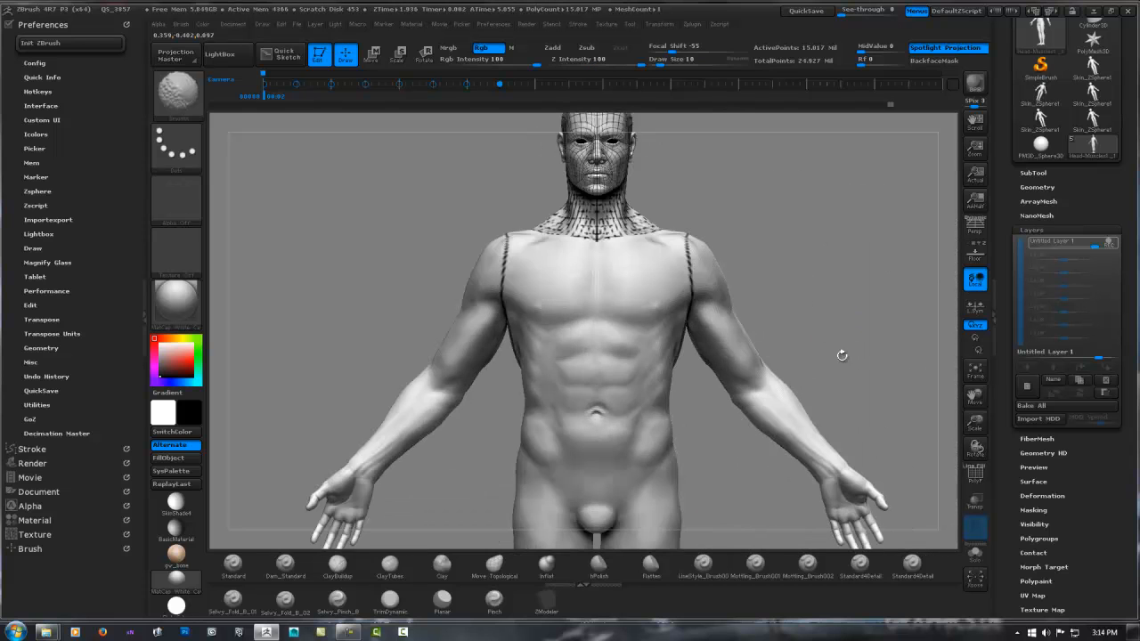
pyautogui.moveTo(710, 308)
pyautogui.mouseDown(button='right')
pyautogui.moveTo(653, 258)
pyautogui.moveTo(509, 245)
pyautogui.moveTo(578, 244)
pyautogui.moveTo(593, 326)
pyautogui.moveTo(613, 291)
pyautogui.mouseUp(button='right')
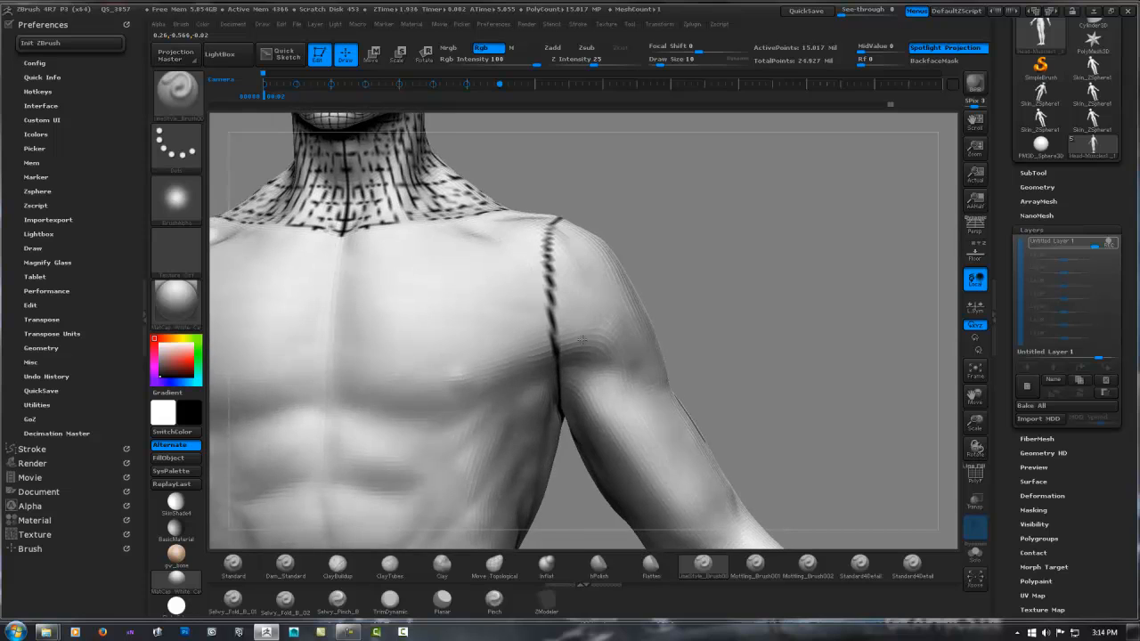
pyautogui.moveTo(566, 391); pyautogui.dragTo(580, 315)
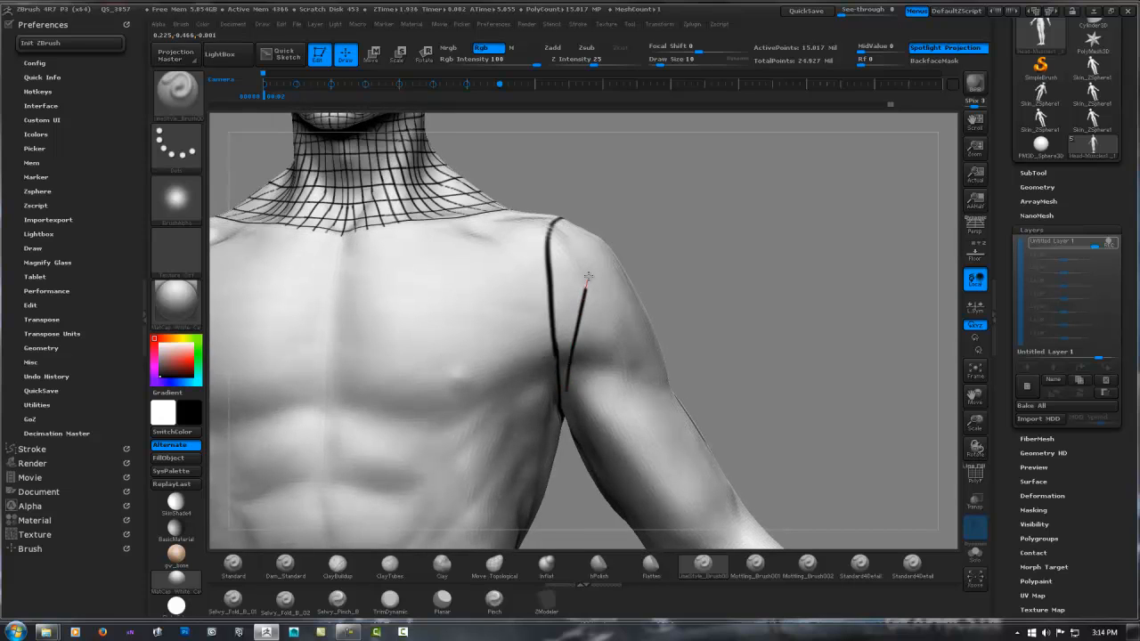
pyautogui.moveTo(589, 276); pyautogui.dragTo(606, 244)
pyautogui.moveTo(607, 244); pyautogui.dragTo(590, 278, button='right')
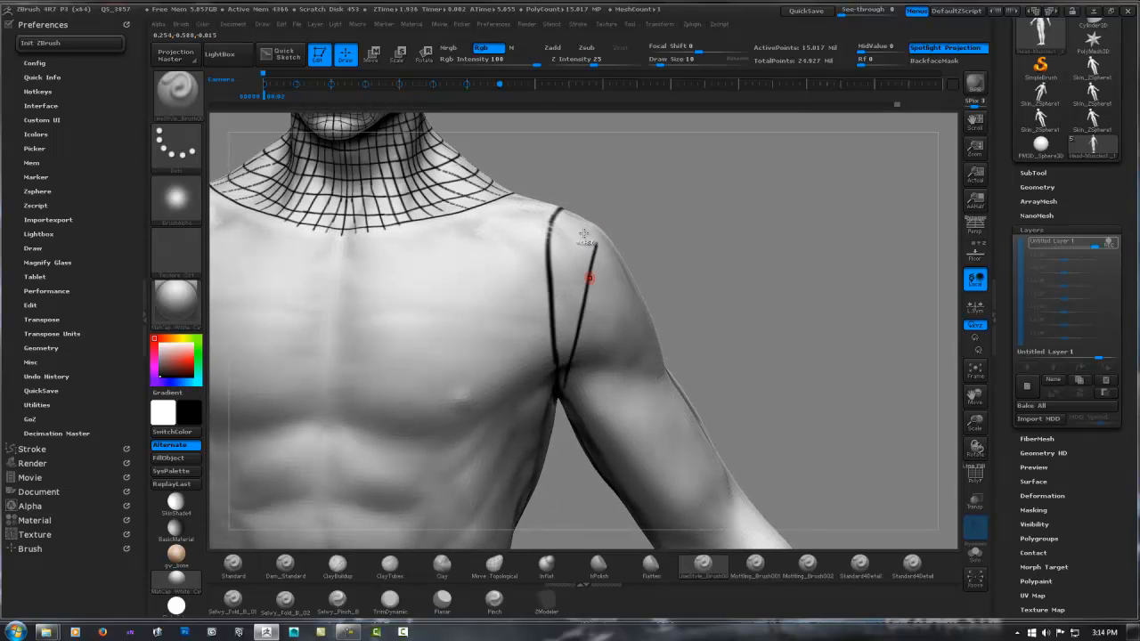
pyautogui.hotkey('ctrl', 'z')
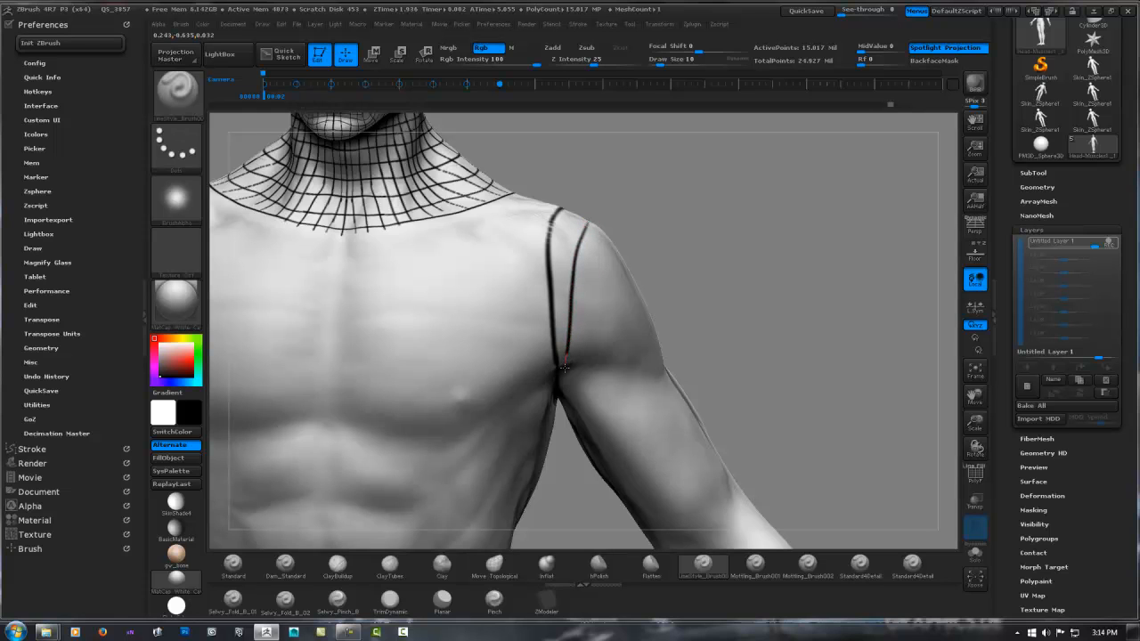
# Step: Draw a second guide line on the arm side of the shoulder loop, down the front and over the top toward the back
pyautogui.moveTo(580, 297); pyautogui.dragTo(598, 219, button='right')
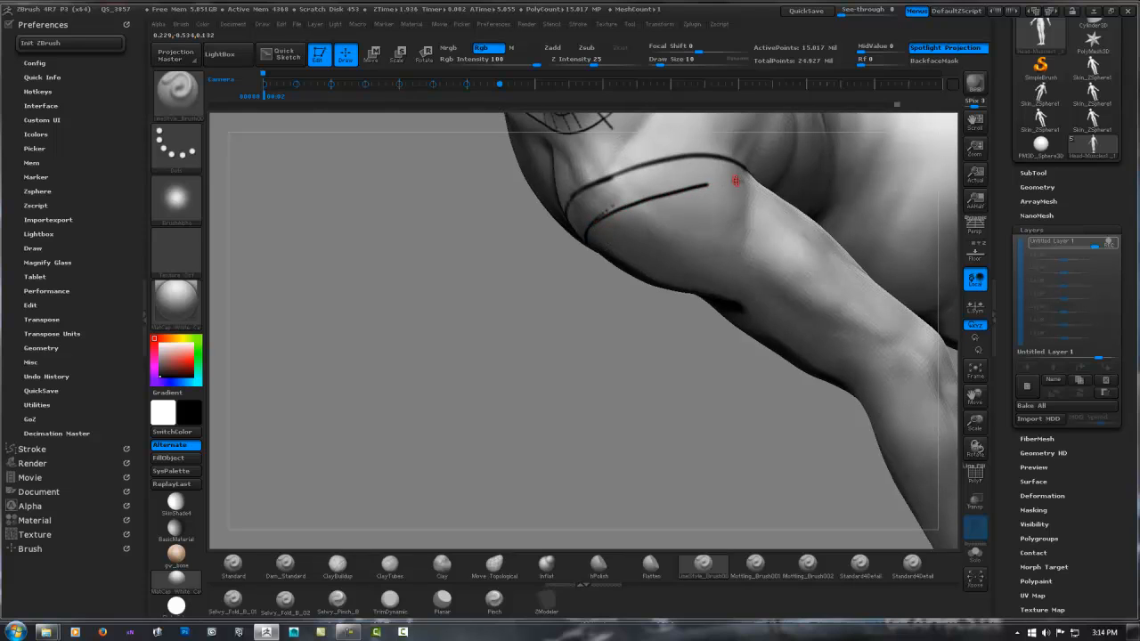
pyautogui.moveTo(735, 181); pyautogui.dragTo(695, 186, button='right')
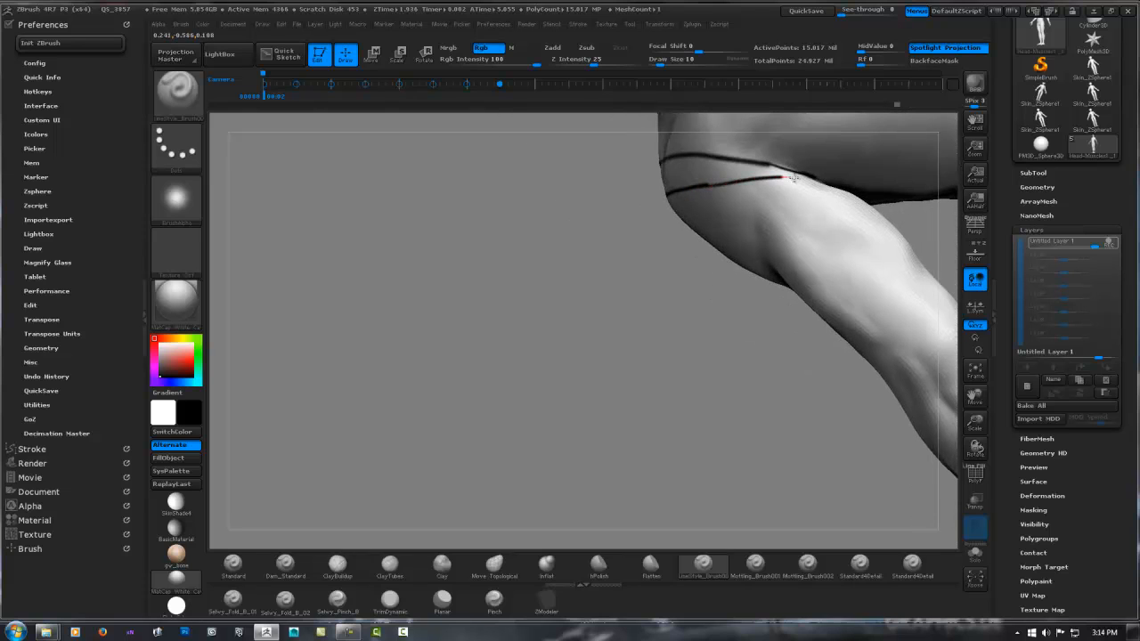
pyautogui.moveTo(805, 178)
pyautogui.mouseDown(button='right')
pyautogui.moveTo(708, 185)
pyautogui.moveTo(831, 176)
pyautogui.moveTo(924, 214)
pyautogui.mouseUp(button='right')
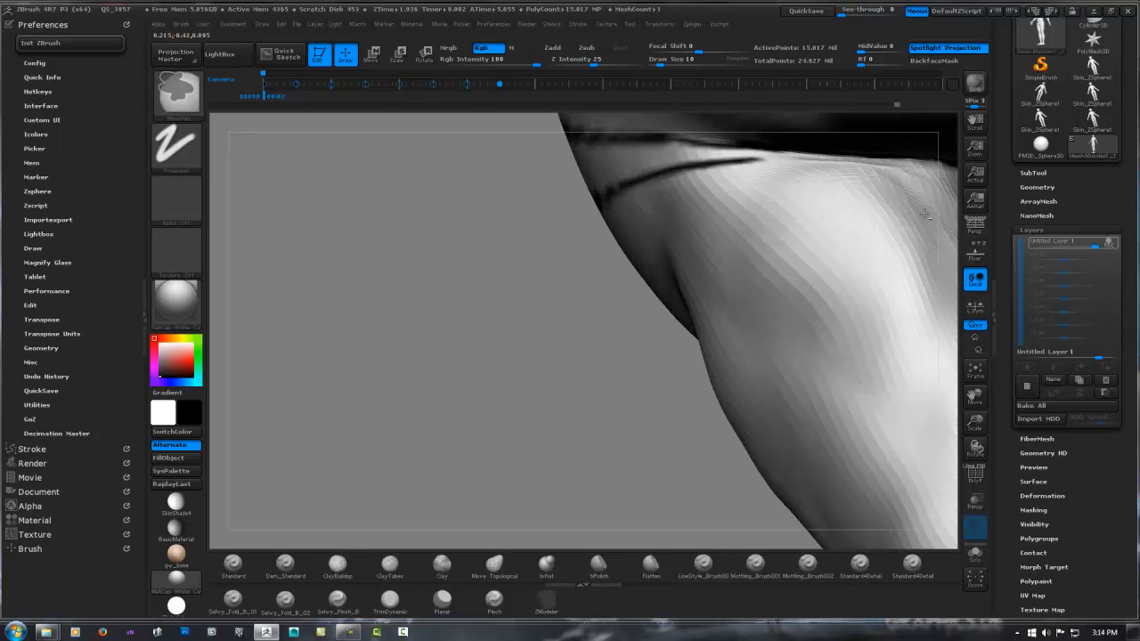
pyautogui.keyDown('alt'); pyautogui.moveTo(784, 210); pyautogui.dragTo(583, 303, button='right'); pyautogui.keyUp('alt')
# Step: Carry the second shoulder line through the underside of the armpit to close its loop
pyautogui.moveTo(671, 269)
pyautogui.mouseDown(button='right')
pyautogui.moveTo(631, 262)
pyautogui.moveTo(667, 262)
pyautogui.moveTo(668, 246)
pyautogui.mouseUp(button='right')
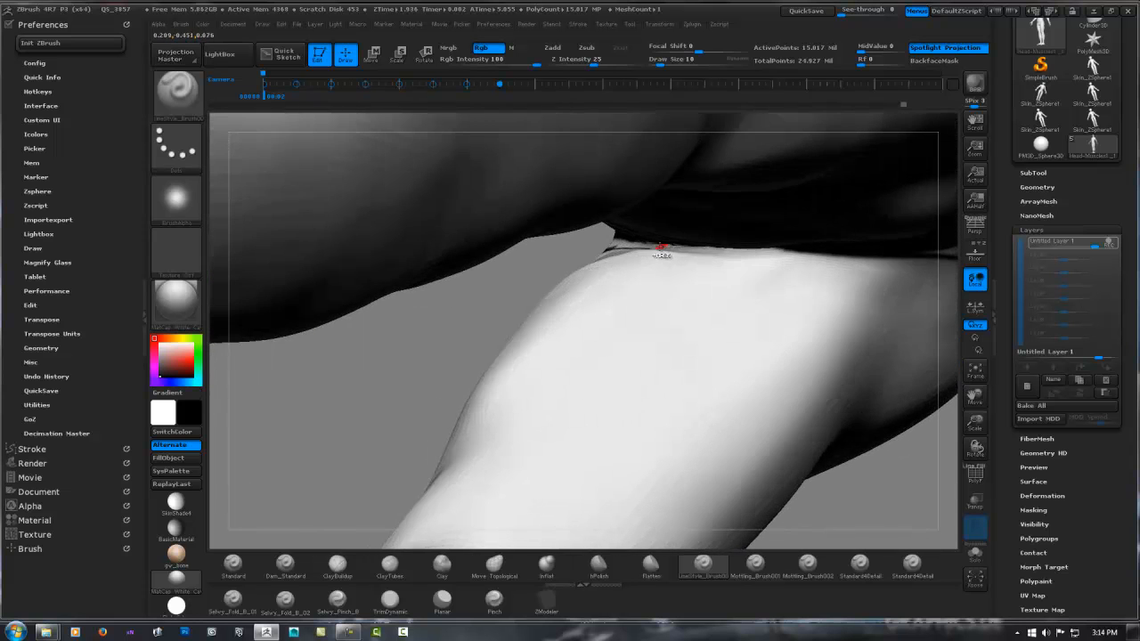
pyautogui.moveTo(705, 259); pyautogui.dragTo(711, 259)
pyautogui.press('ctrl')
pyautogui.moveTo(824, 268); pyautogui.dragTo(835, 269)
pyautogui.moveTo(888, 265); pyautogui.dragTo(649, 258, button='right')
pyautogui.moveTo(639, 249); pyautogui.dragTo(780, 261)
# Step: Draw a third loop line on the chest side of the first, from the front of the armpit up over the shoulder
pyautogui.moveTo(871, 280)
pyautogui.keyDown('ctrl'); pyautogui.mouseDown(button='right')
pyautogui.moveTo(674, 255)
pyautogui.moveTo(838, 268)
pyautogui.moveTo(621, 226)
pyautogui.moveTo(685, 227)
pyautogui.moveTo(680, 217)
pyautogui.mouseUp(button='right'); pyautogui.keyUp('ctrl')
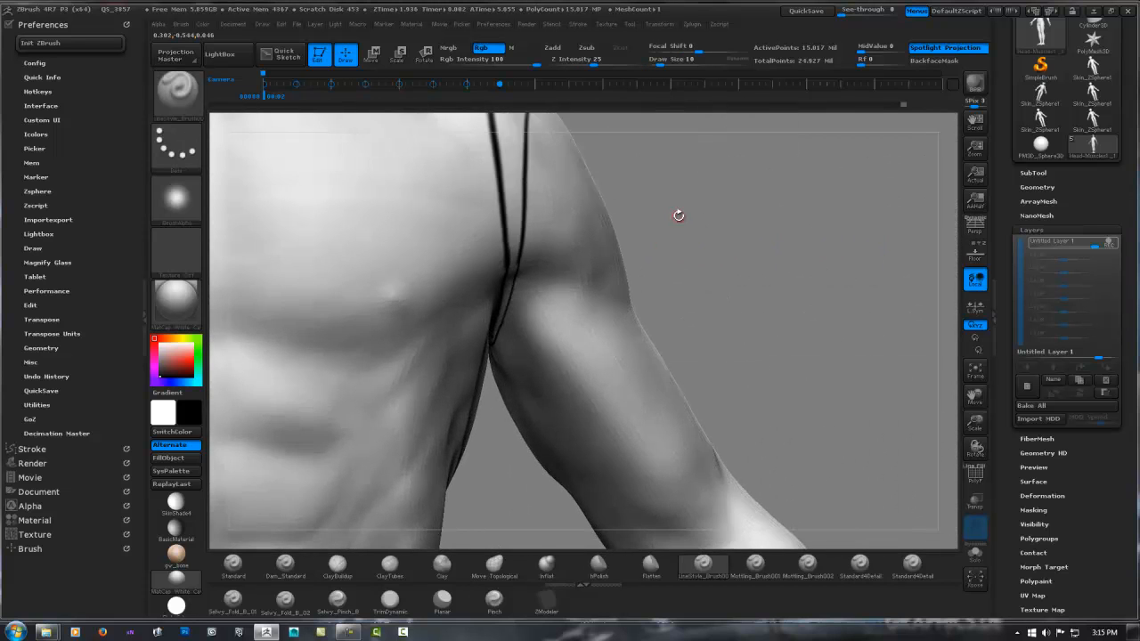
pyautogui.keyDown('ctrl'); pyautogui.moveTo(646, 283); pyautogui.dragTo(568, 269, button='right'); pyautogui.keyUp('ctrl')
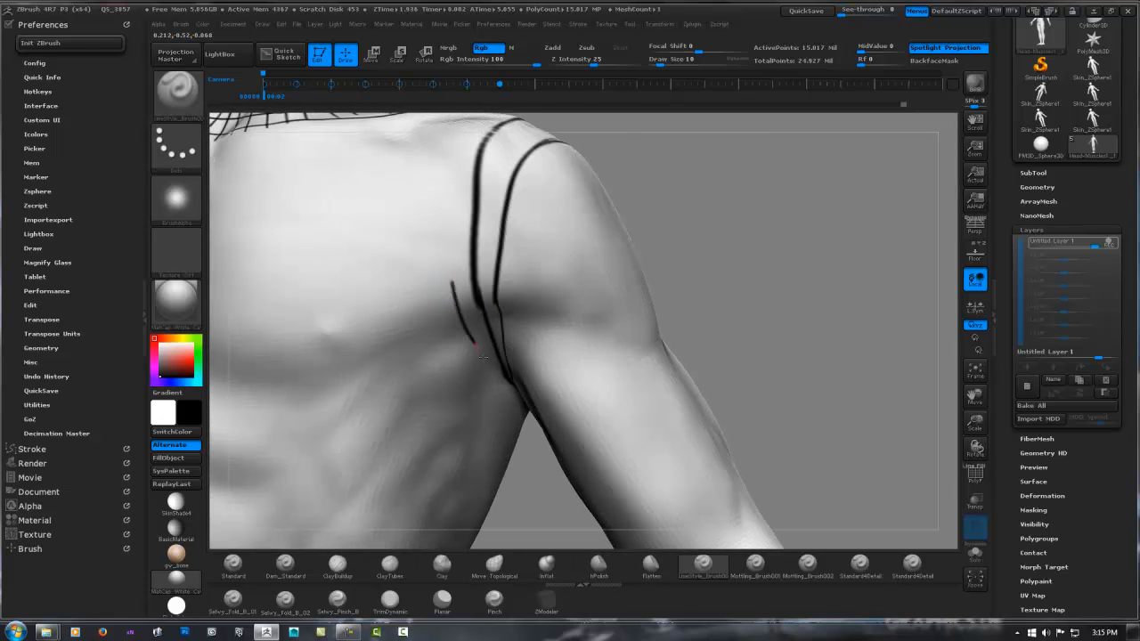
pyautogui.moveTo(465, 275)
pyautogui.keyDown('alt'); pyautogui.mouseDown(button='right')
pyautogui.moveTo(492, 373)
pyautogui.moveTo(479, 292)
pyautogui.mouseUp(button='right'); pyautogui.keyUp('alt')
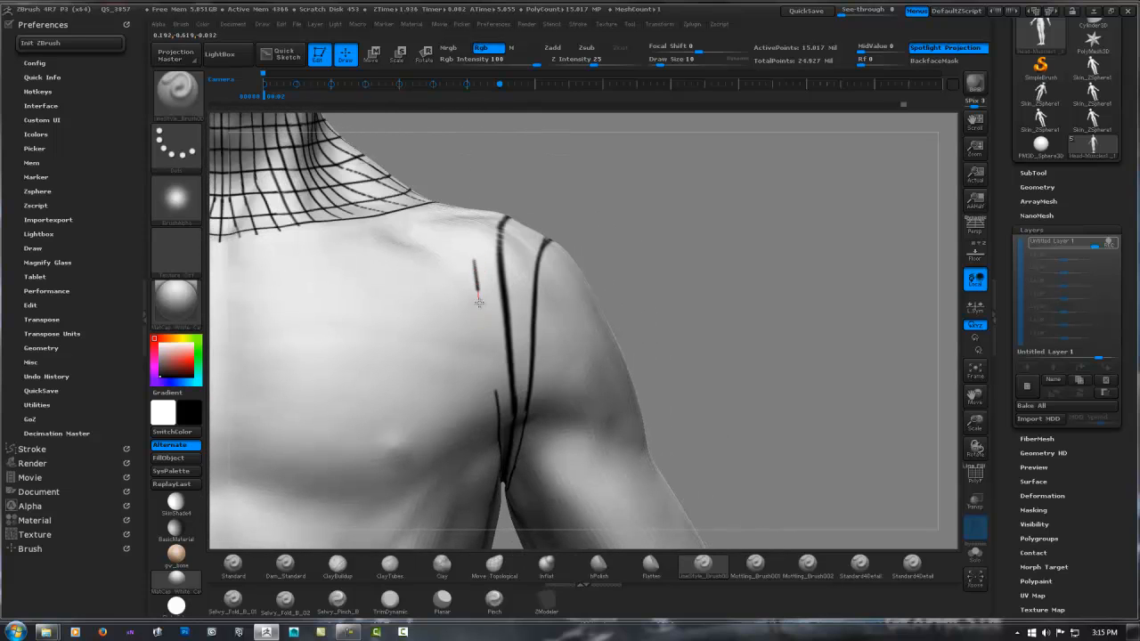
pyautogui.moveTo(496, 308); pyautogui.dragTo(451, 260, button='right')
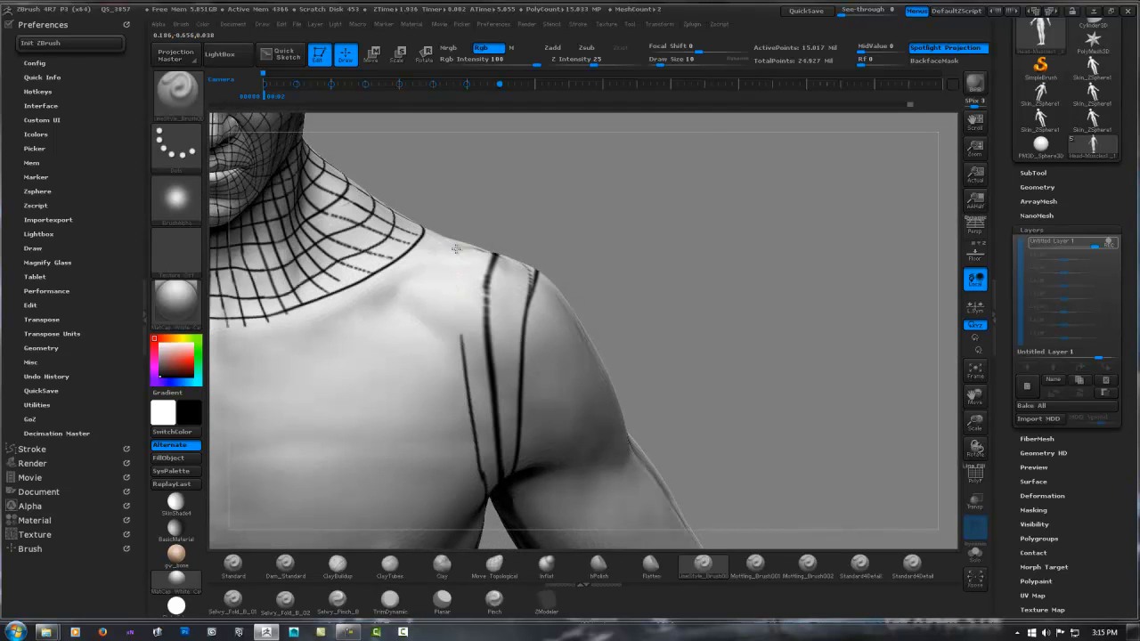
pyautogui.moveTo(455, 248); pyautogui.dragTo(456, 305)
pyautogui.moveTo(462, 370); pyautogui.dragTo(466, 173, button='right')
pyautogui.moveTo(462, 186); pyautogui.dragTo(456, 255)
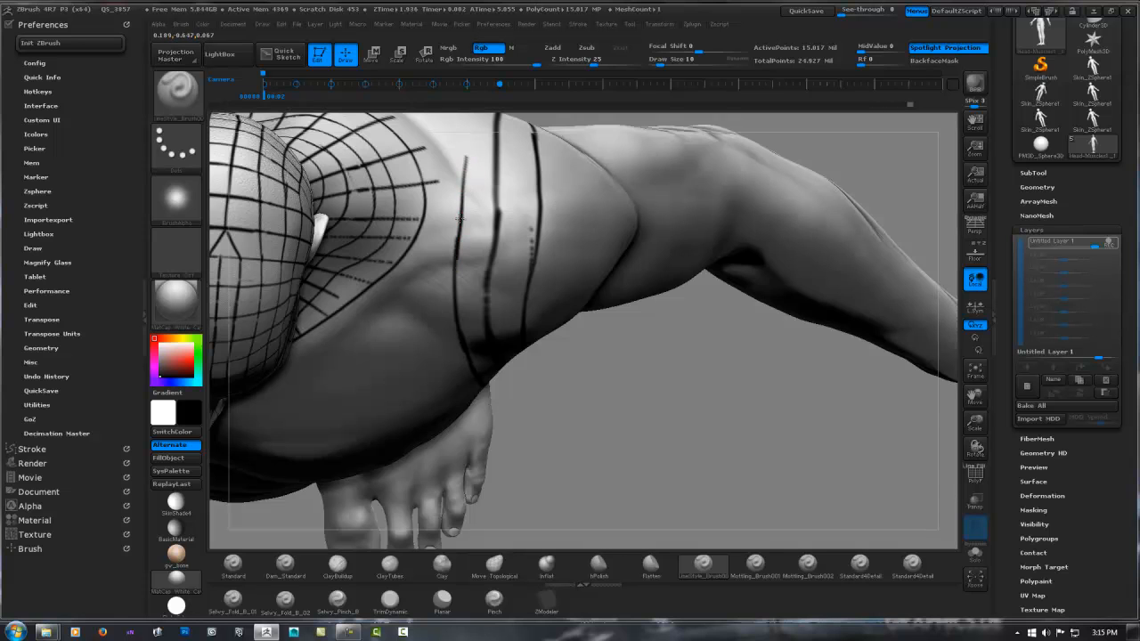
# Step: Continue the third line down the back of the shoulder and around under the armpit to close the loop
pyautogui.moveTo(461, 219); pyautogui.dragTo(465, 378, button='right')
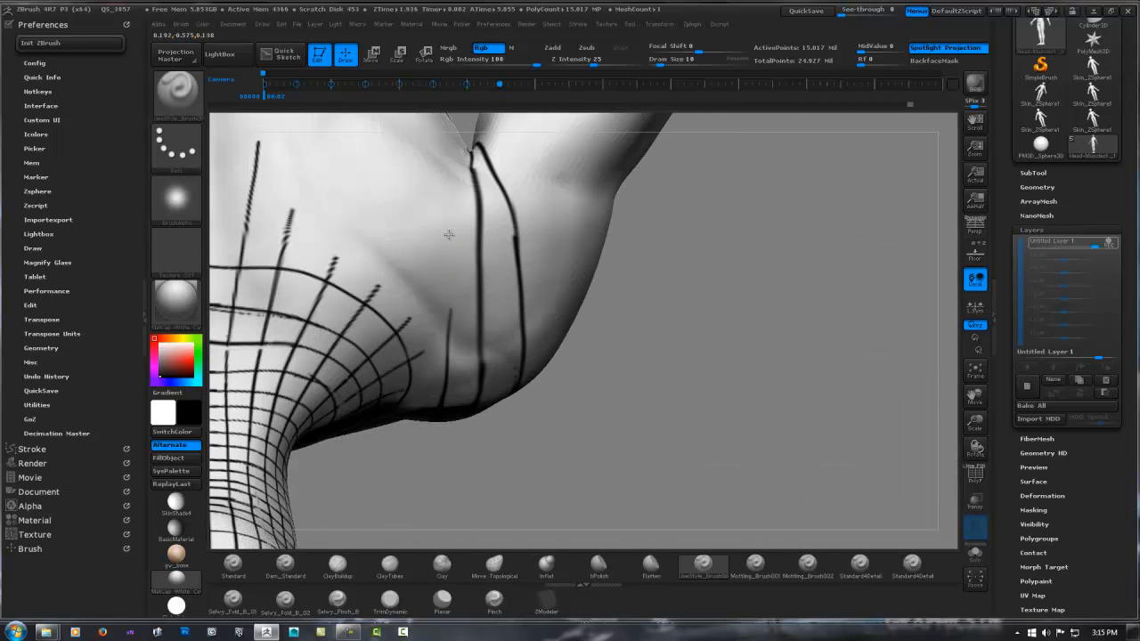
pyautogui.moveTo(449, 234); pyautogui.dragTo(454, 218, button='right')
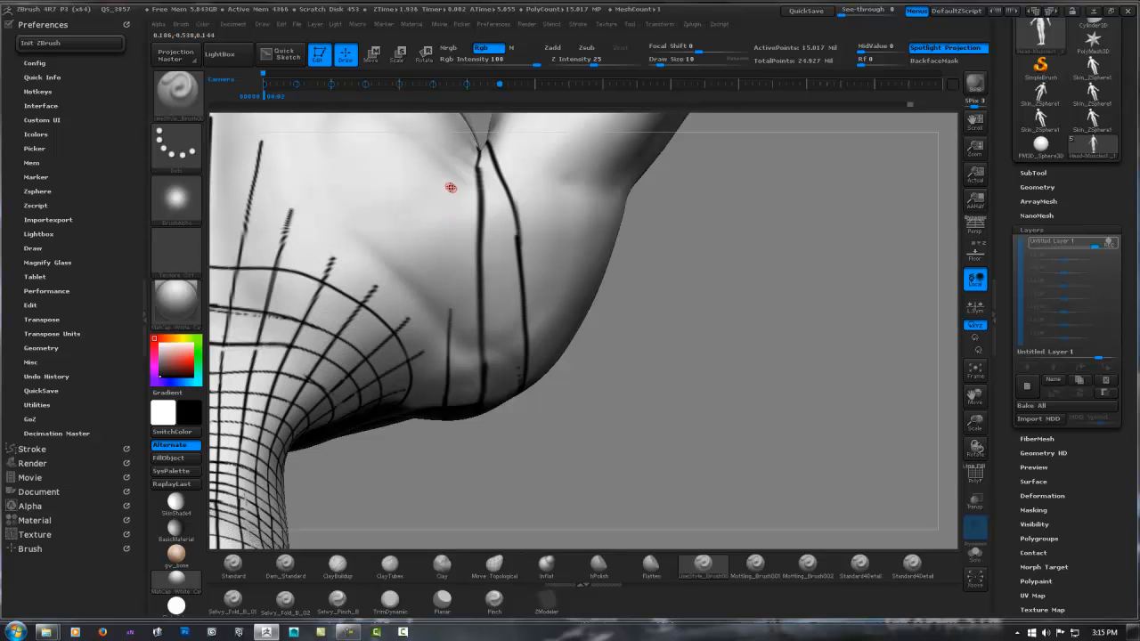
pyautogui.moveTo(463, 155); pyautogui.dragTo(453, 247)
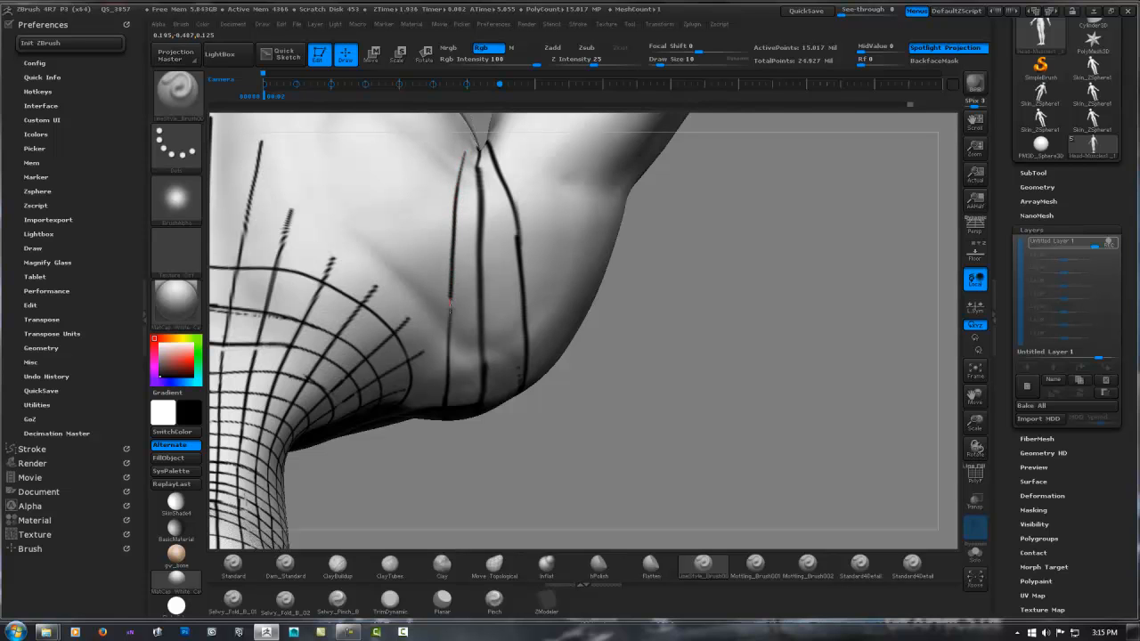
pyautogui.moveTo(460, 249)
pyautogui.keyDown('alt'); pyautogui.mouseDown(button='right')
pyautogui.moveTo(438, 347)
pyautogui.moveTo(454, 235)
pyautogui.mouseUp(button='right'); pyautogui.keyUp('alt')
pyautogui.moveTo(463, 181); pyautogui.dragTo(454, 218)
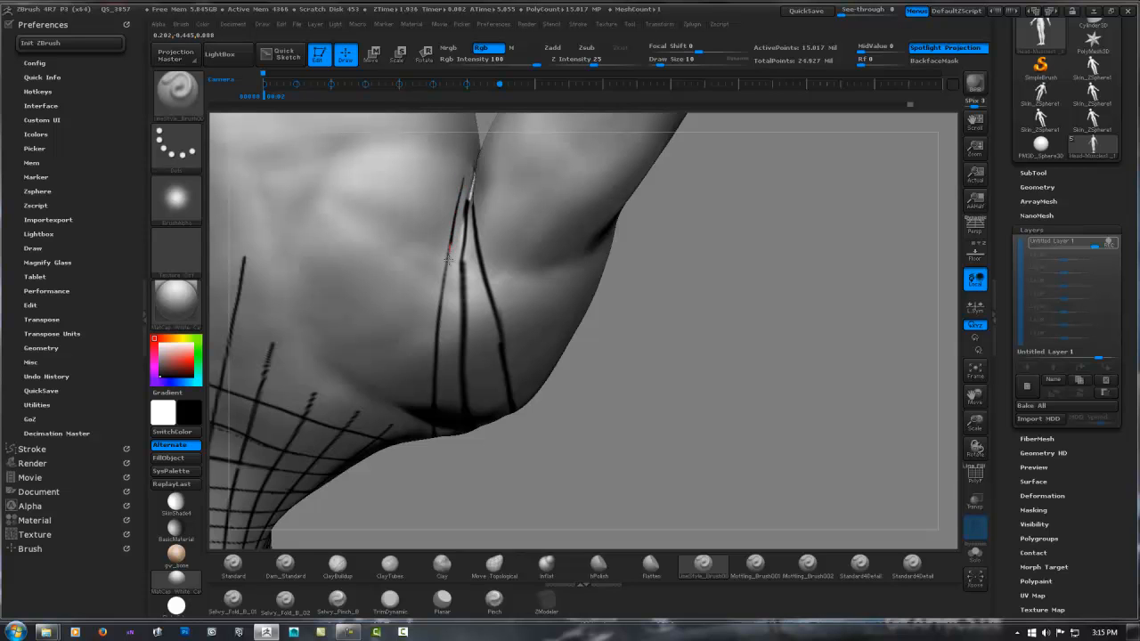
pyautogui.moveTo(446, 290)
pyautogui.mouseDown(button='right')
pyautogui.moveTo(455, 218)
pyautogui.moveTo(459, 267)
pyautogui.moveTo(441, 306)
pyautogui.moveTo(444, 281)
pyautogui.mouseUp(button='right')
pyautogui.moveTo(448, 289); pyautogui.dragTo(453, 265, button='right')
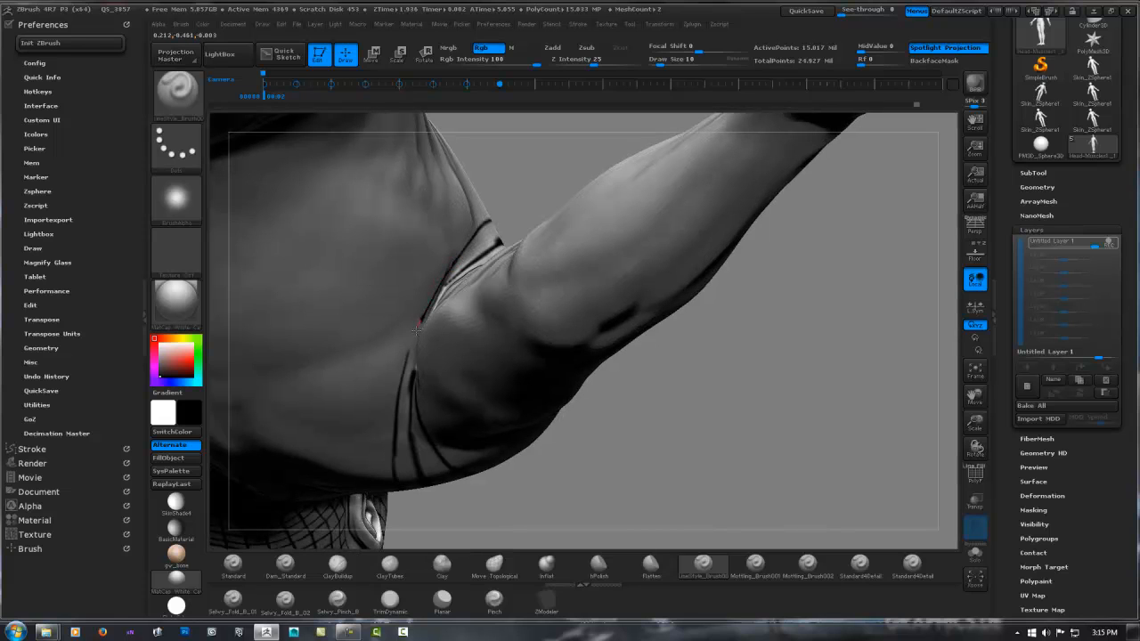
pyautogui.moveTo(405, 362); pyautogui.dragTo(401, 369)
# Step: Extend a line from the side of the neck down over the top of the shoulder, crossing the three shoulder loops
pyautogui.moveTo(595, 298)
pyautogui.keyDown('ctrl'); pyautogui.mouseDown(button='right')
pyautogui.moveTo(540, 273)
pyautogui.moveTo(532, 194)
pyautogui.moveTo(509, 232)
pyautogui.moveTo(587, 258)
pyautogui.moveTo(650, 262)
pyautogui.moveTo(674, 280)
pyautogui.moveTo(507, 140)
pyautogui.mouseUp(button='right'); pyautogui.keyUp('ctrl')
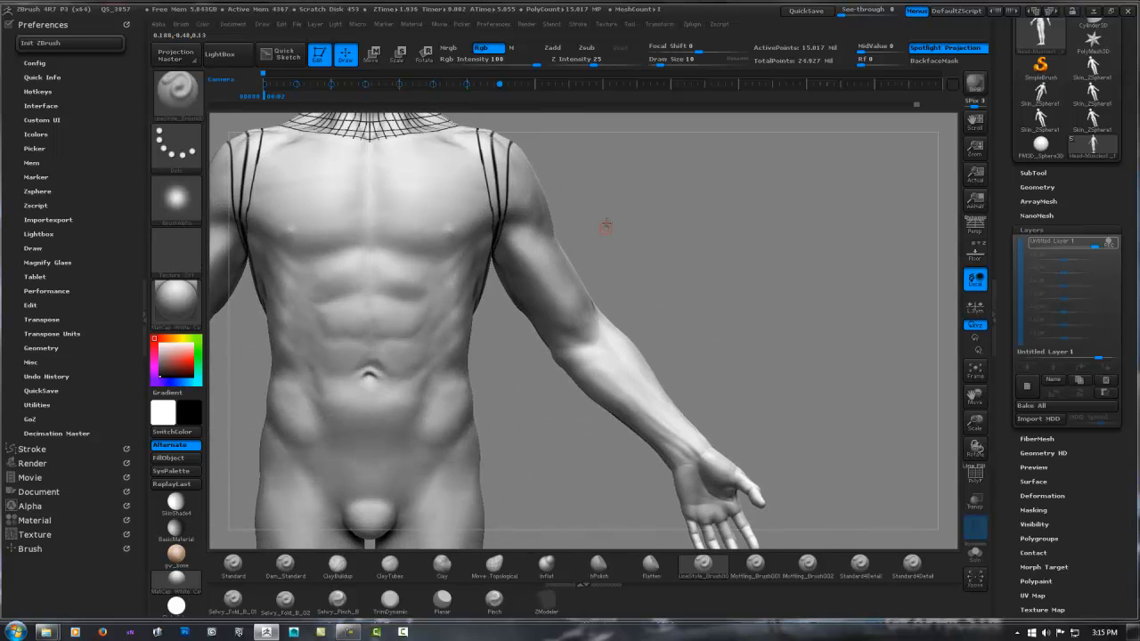
pyautogui.keyDown('alt'); pyautogui.moveTo(605, 224); pyautogui.dragTo(584, 285, button='right'); pyautogui.keyUp('alt')
pyautogui.keyDown('shift'); pyautogui.moveTo(671, 246); pyautogui.dragTo(623, 273, button='right'); pyautogui.keyUp('shift')
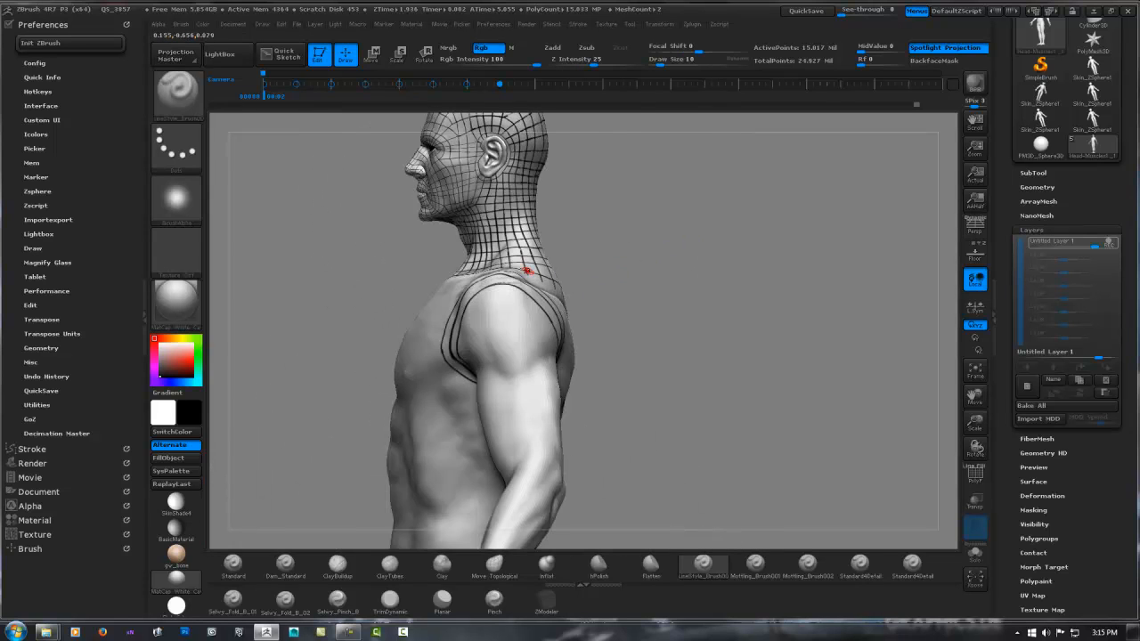
pyautogui.keyDown('ctrl'); pyautogui.moveTo(527, 267); pyautogui.dragTo(589, 284, button='right'); pyautogui.keyUp('ctrl')
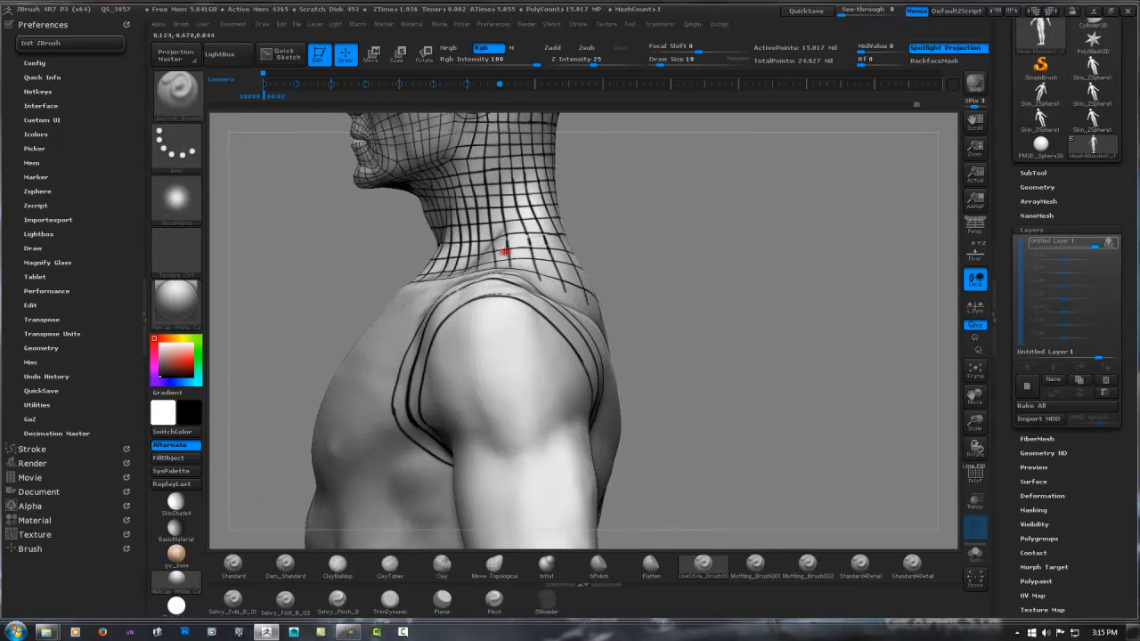
pyautogui.keyDown('ctrl'); pyautogui.moveTo(504, 252); pyautogui.dragTo(495, 266, button='right'); pyautogui.keyUp('ctrl')
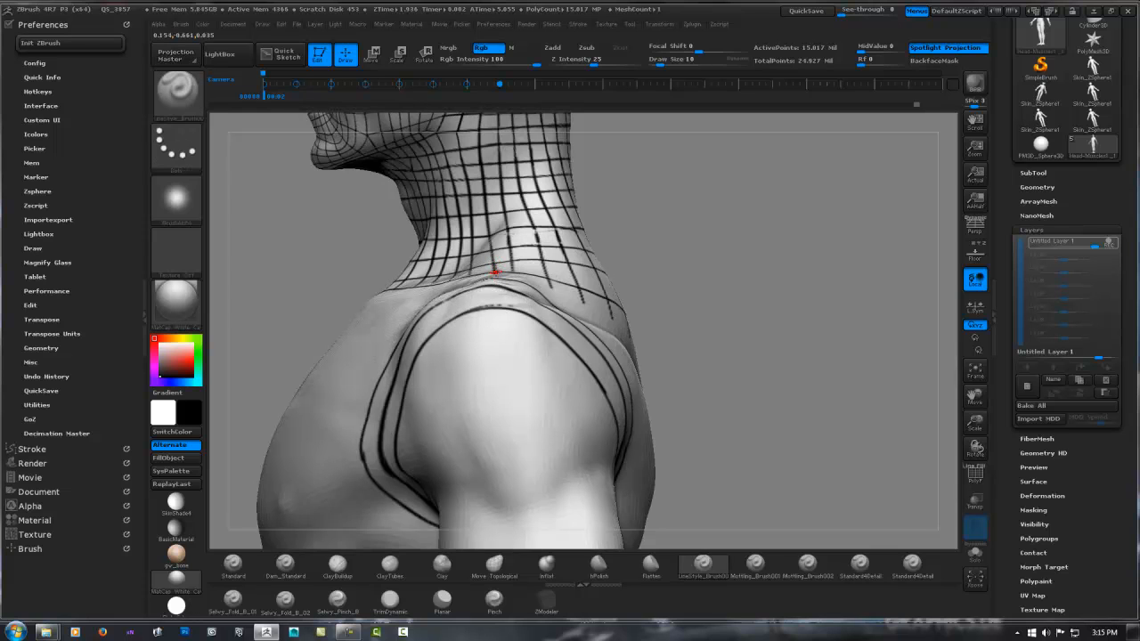
pyautogui.moveTo(496, 274); pyautogui.dragTo(505, 284, button='right')
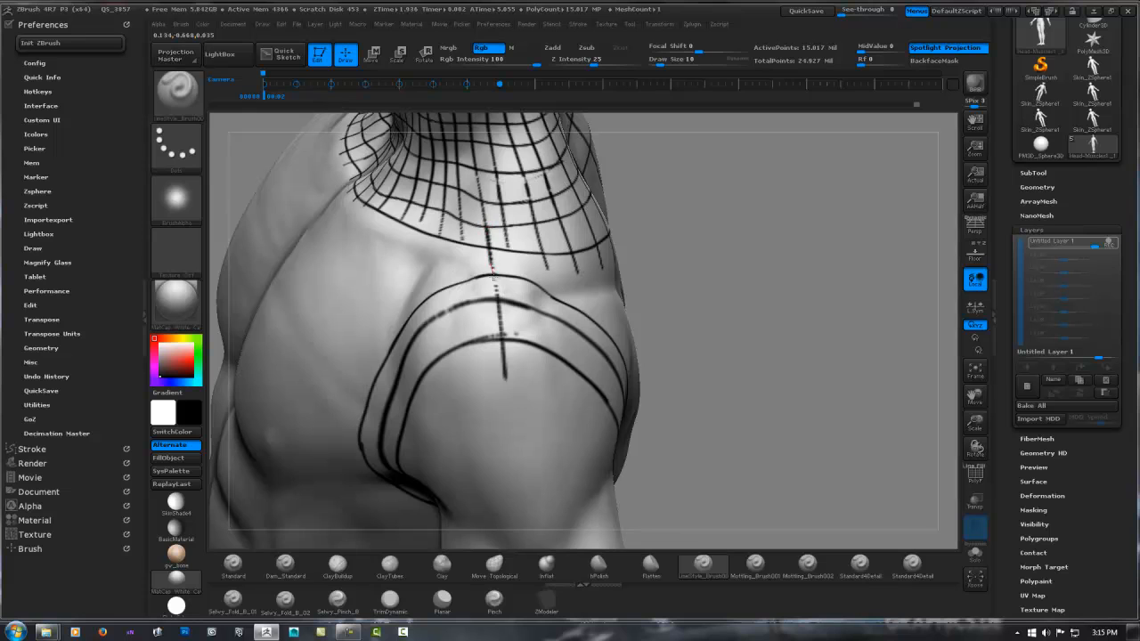
# Step: Extend the neighbouring neck grid lines over the shoulder, from its front to its back, across the three shoulder loops
pyautogui.moveTo(507, 346); pyautogui.dragTo(517, 246, button='right')
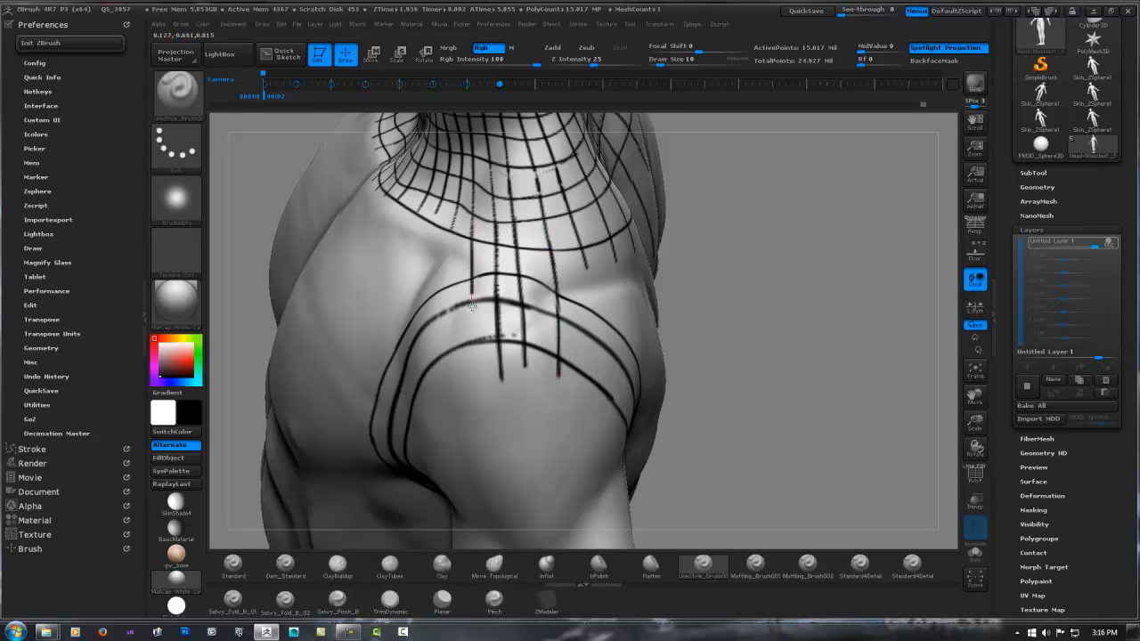
pyautogui.moveTo(451, 254); pyautogui.dragTo(442, 228, button='right')
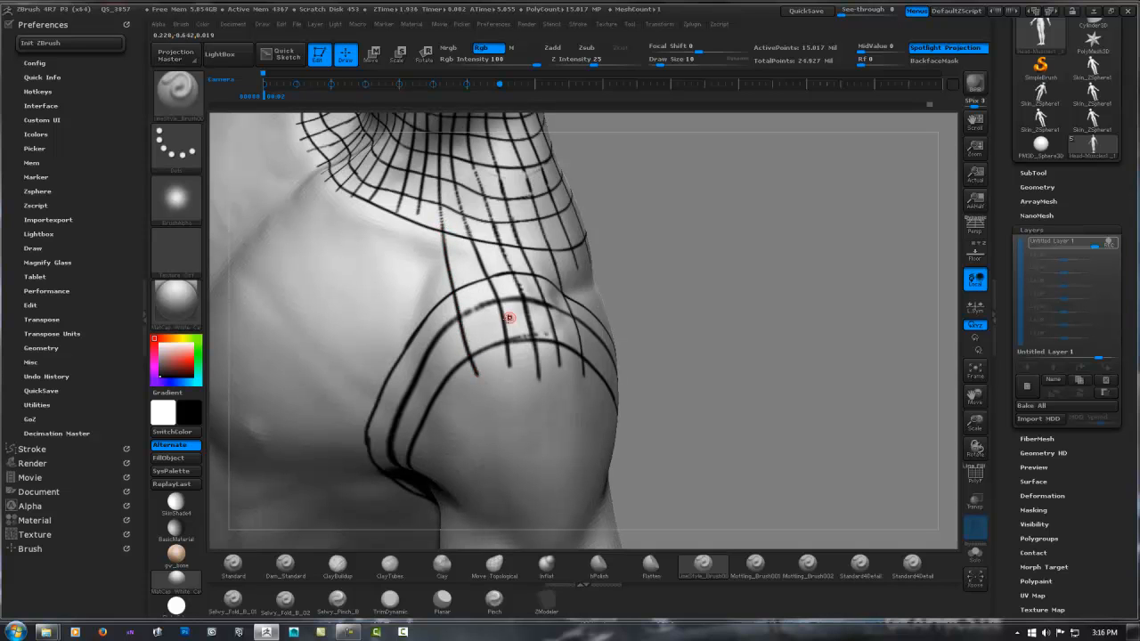
pyautogui.moveTo(517, 315); pyautogui.dragTo(573, 300, button='right')
pyautogui.moveTo(632, 260); pyautogui.dragTo(634, 270, button='right')
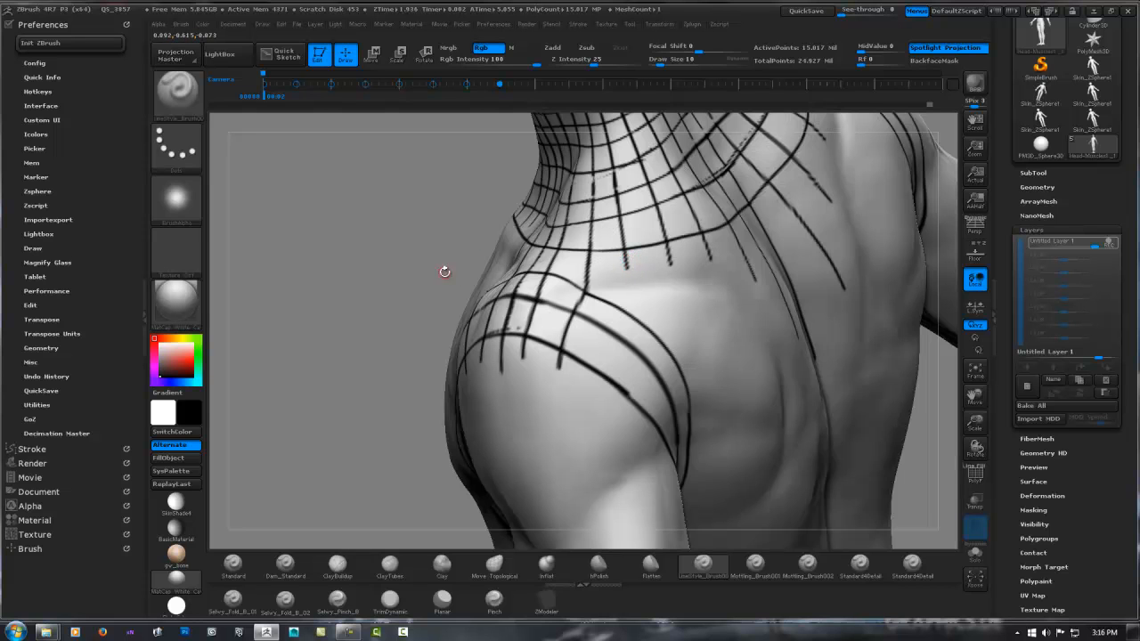
pyautogui.moveTo(415, 227)
pyautogui.mouseDown(button='right')
pyautogui.moveTo(565, 264)
pyautogui.moveTo(548, 290)
pyautogui.moveTo(623, 275)
pyautogui.moveTo(516, 266)
pyautogui.mouseUp(button='right')
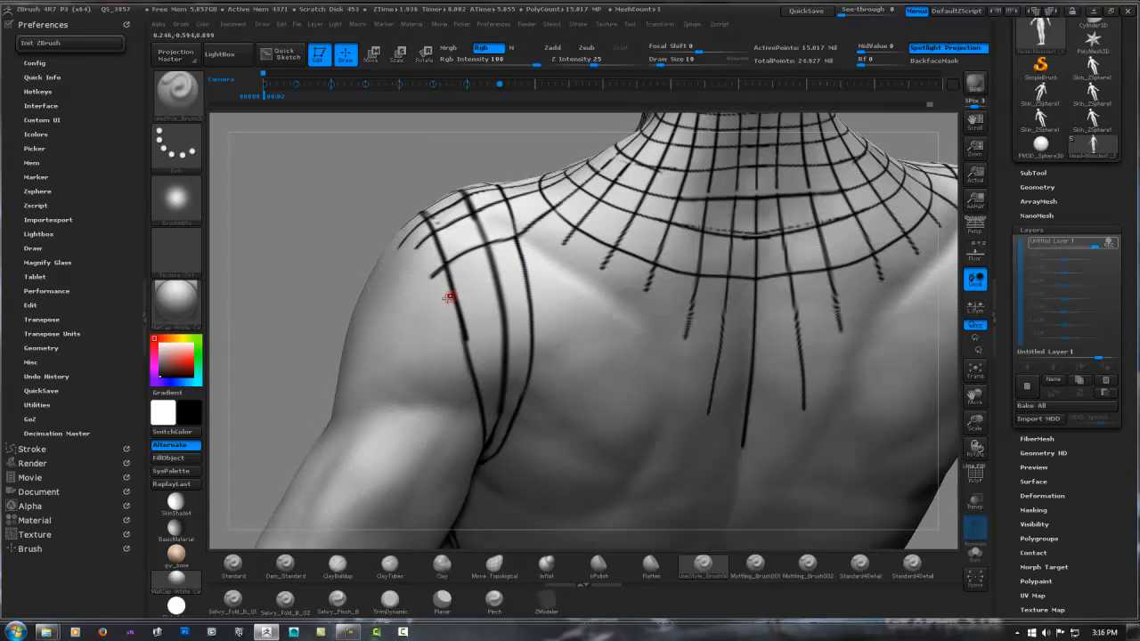
pyautogui.moveTo(449, 297); pyautogui.dragTo(551, 252)
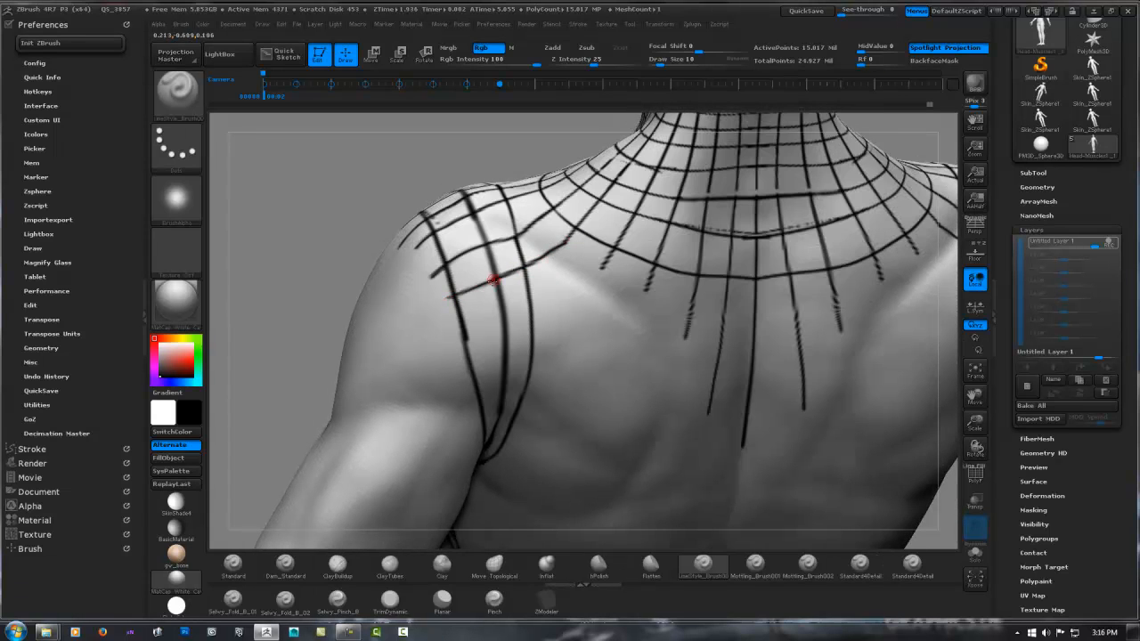
# Step: Extend the mirrored pair of lines beside the spine from the neck grid down to the lower back
pyautogui.moveTo(432, 299)
pyautogui.mouseDown(button='right')
pyautogui.moveTo(632, 243)
pyautogui.moveTo(585, 242)
pyautogui.moveTo(580, 212)
pyautogui.moveTo(501, 141)
pyautogui.moveTo(633, 225)
pyautogui.moveTo(570, 208)
pyautogui.moveTo(579, 190)
pyautogui.mouseUp(button='right')
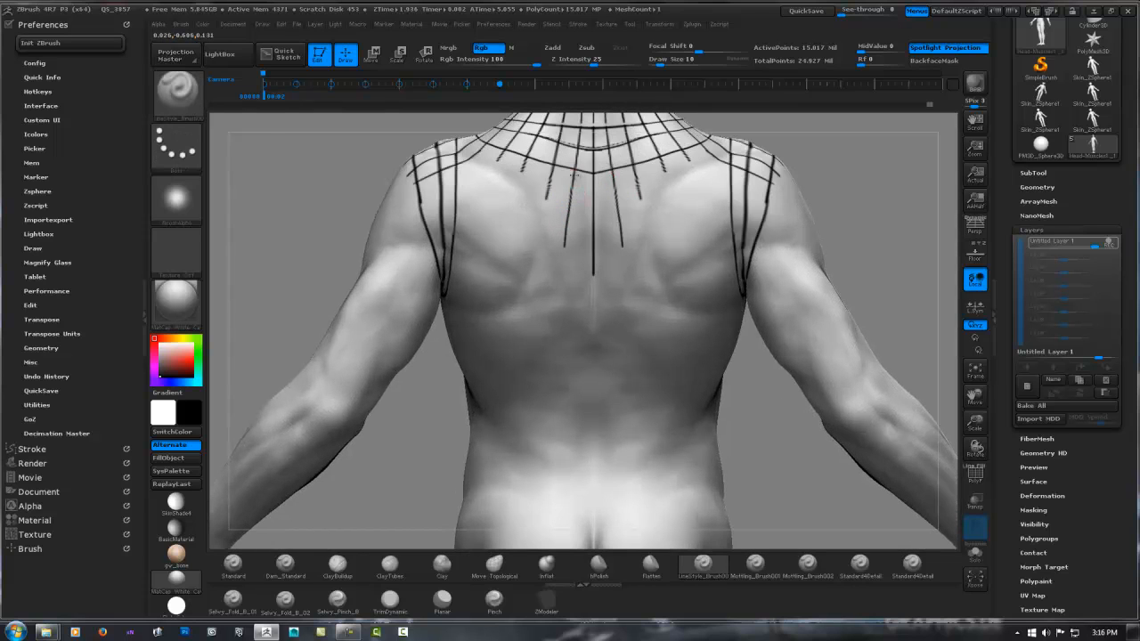
pyautogui.moveTo(573, 175); pyautogui.dragTo(568, 217)
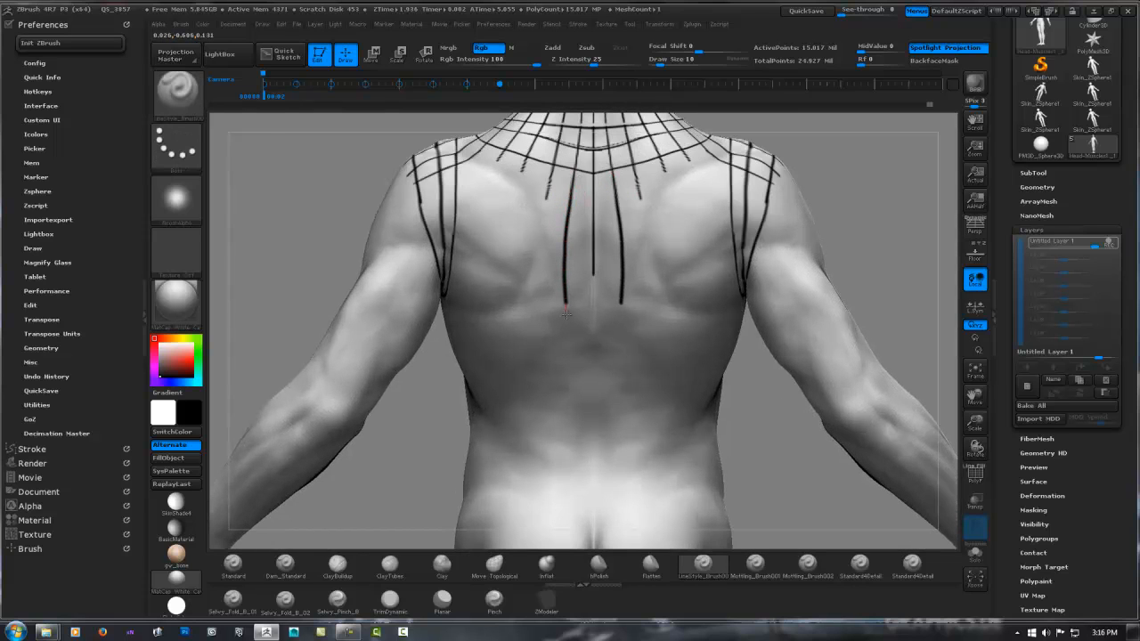
pyautogui.moveTo(568, 354); pyautogui.dragTo(569, 503)
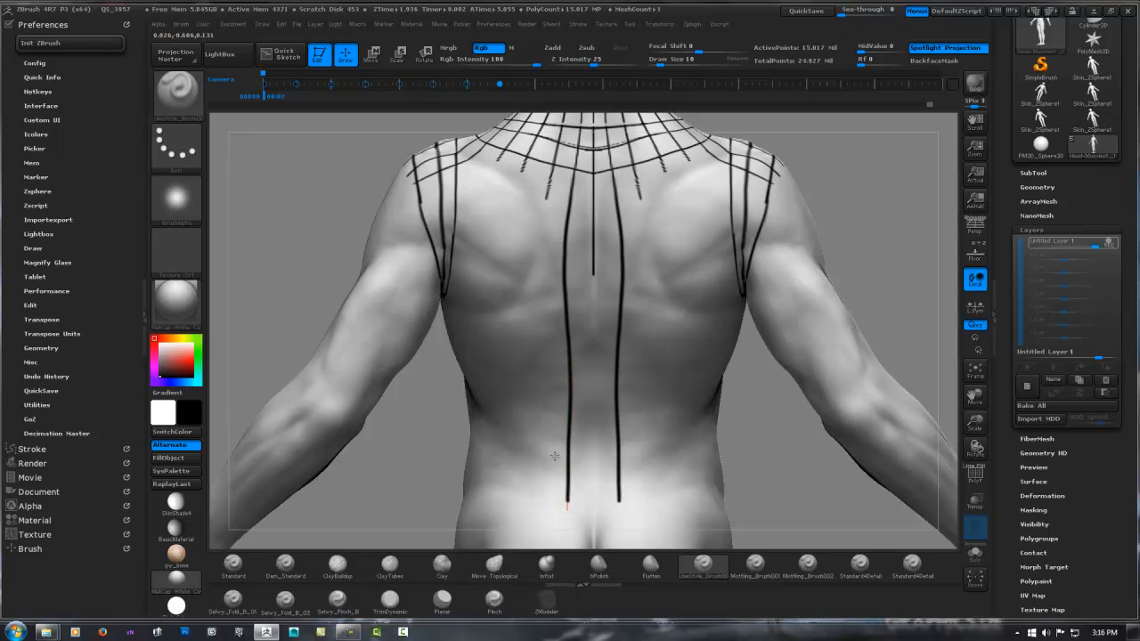
# Step: Extend the center line down the spine from the upper back and between the buttocks
pyautogui.keyDown('alt'); pyautogui.moveTo(597, 284); pyautogui.dragTo(570, 223, button='right'); pyautogui.keyUp('alt')
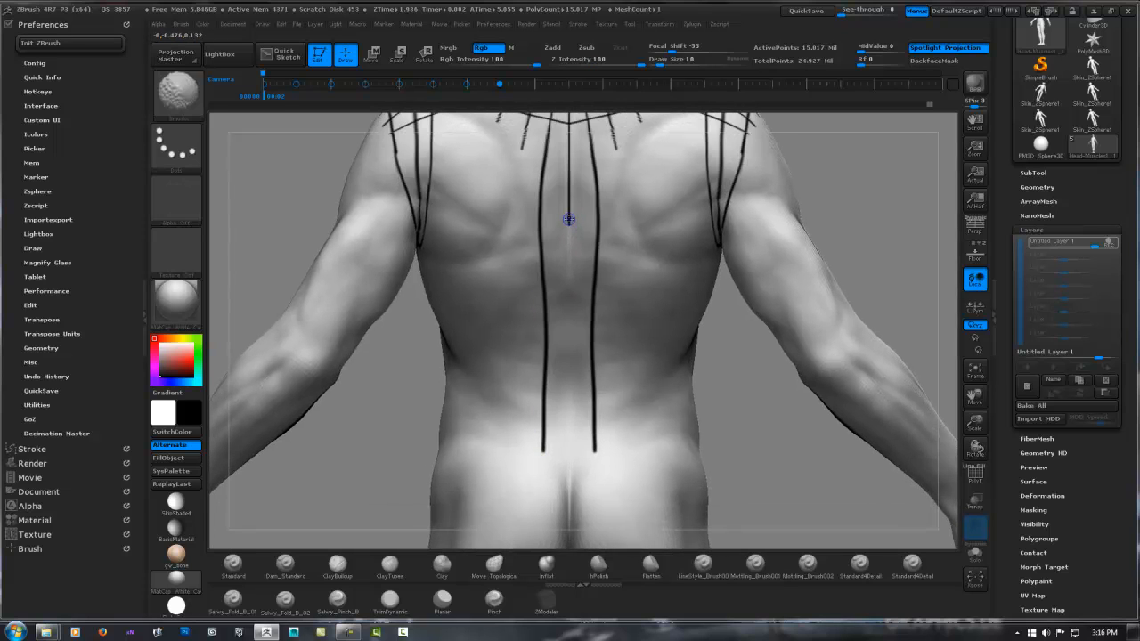
pyautogui.moveTo(567, 271); pyautogui.dragTo(568, 286)
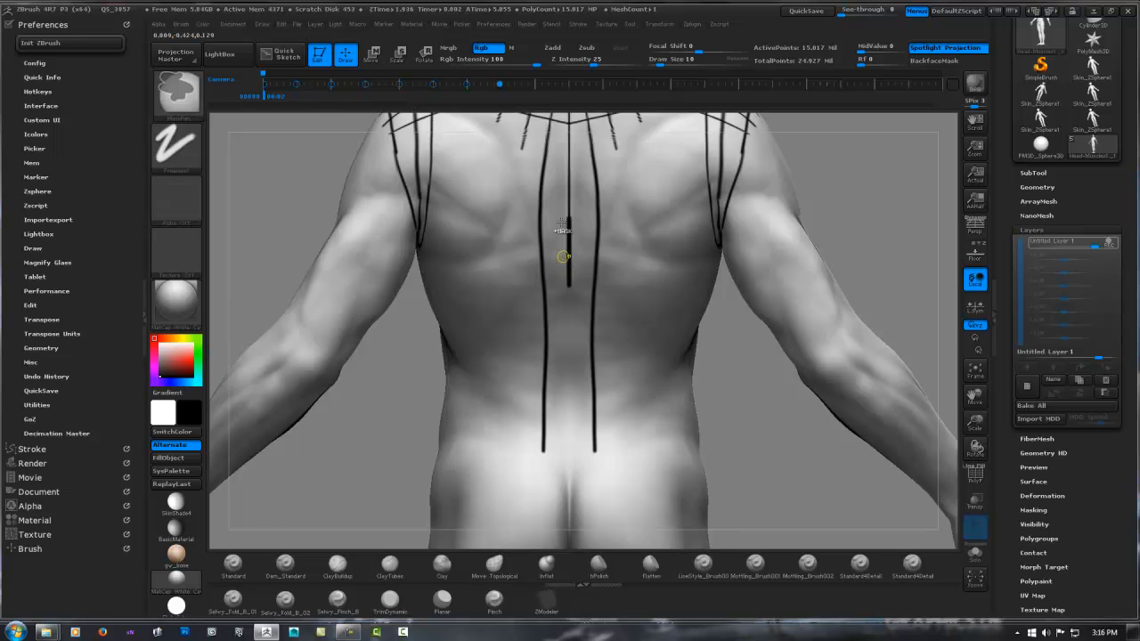
pyautogui.hotkey('ctrl', 'z')
pyautogui.keyDown('ctrl'); pyautogui.moveTo(561, 208); pyautogui.dragTo(576, 221, button='right'); pyautogui.keyUp('ctrl')
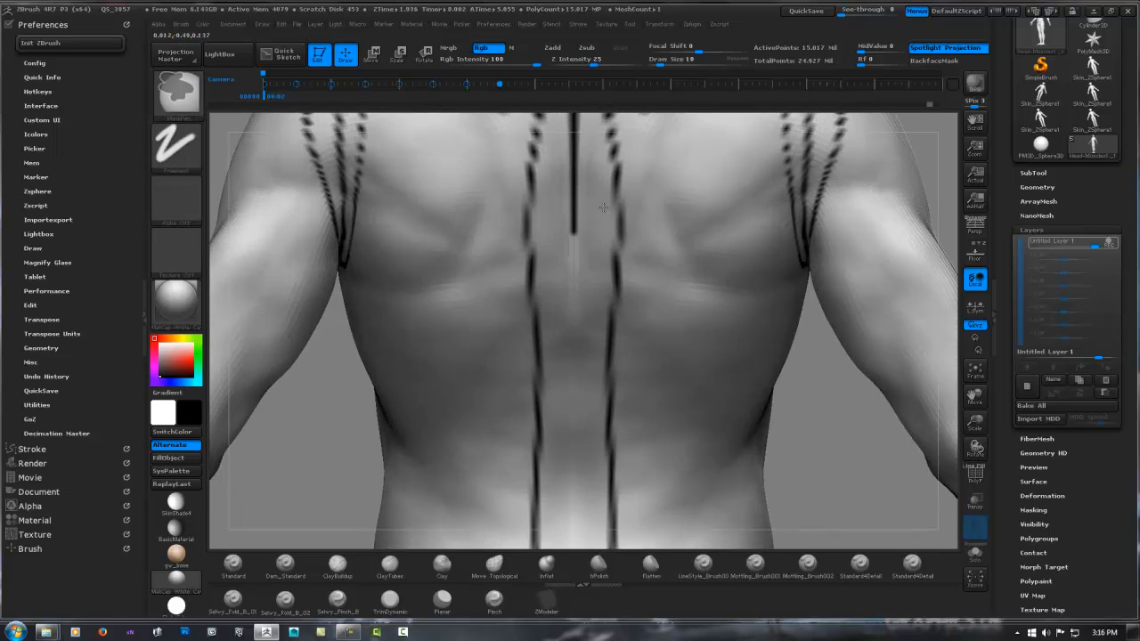
pyautogui.moveTo(574, 226); pyautogui.dragTo(571, 534)
pyautogui.hotkey('ctrl', 'z')
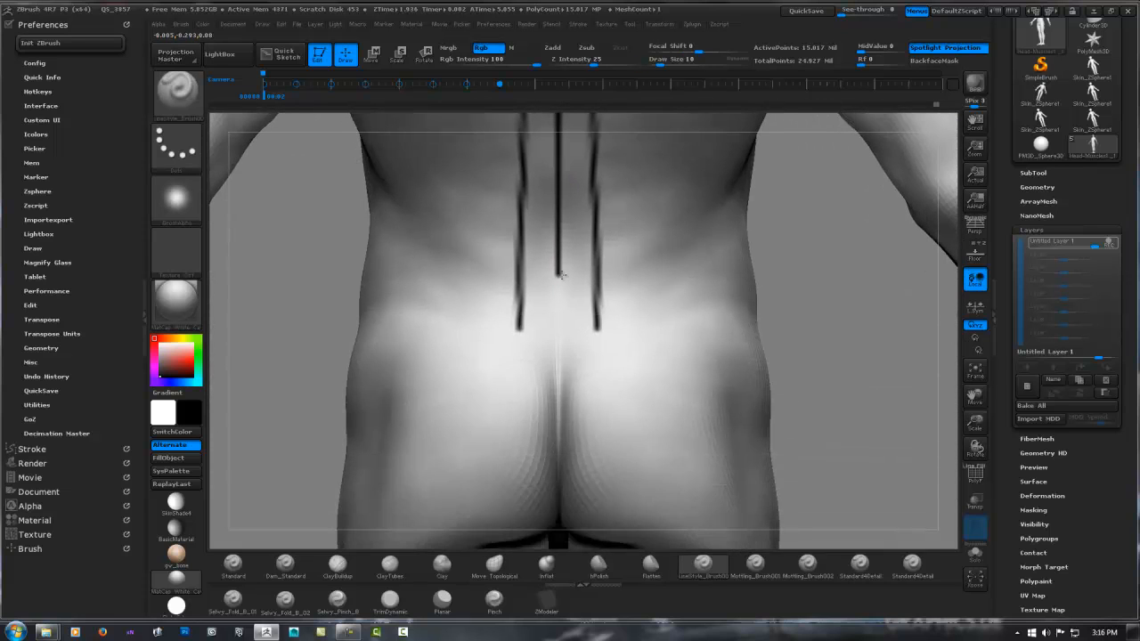
pyautogui.moveTo(560, 289); pyautogui.dragTo(543, 559)
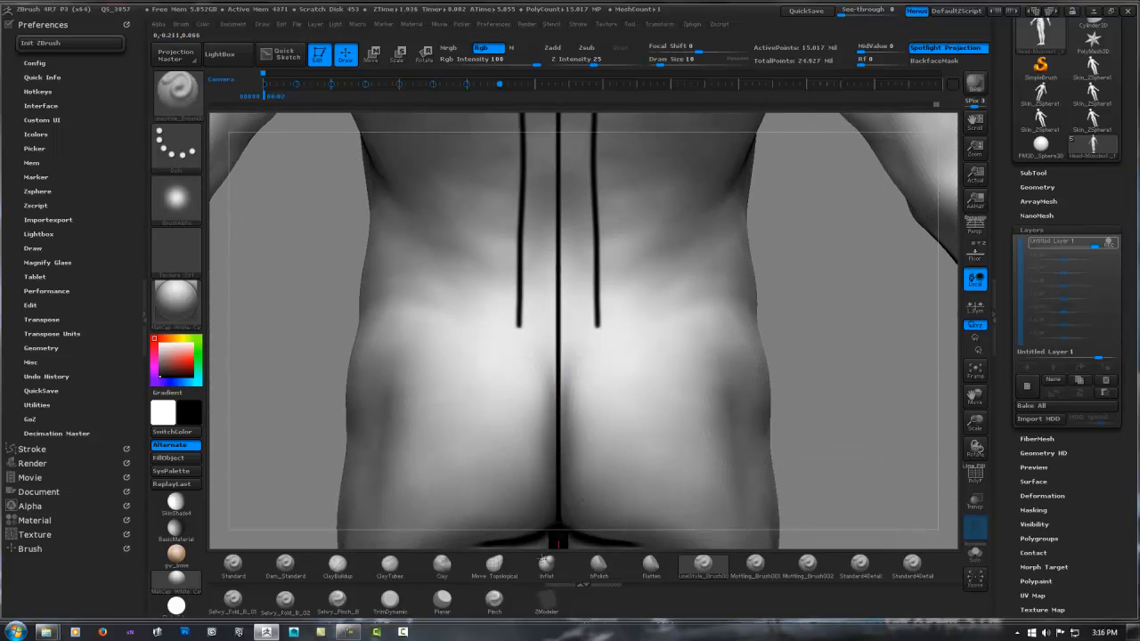
# Step: Draw a center line on the front of the torso from the base of the neck grid down the breastbone
pyautogui.keyDown('ctrl'); pyautogui.moveTo(618, 365); pyautogui.dragTo(614, 174, button='right'); pyautogui.keyUp('ctrl')
pyautogui.moveTo(593, 312)
pyautogui.mouseDown(button='right')
pyautogui.moveTo(697, 300)
pyautogui.moveTo(807, 267)
pyautogui.mouseUp(button='right')
pyautogui.keyDown('alt'); pyautogui.moveTo(572, 116); pyautogui.dragTo(555, 427, button='right'); pyautogui.keyUp('alt')
pyautogui.keyDown('alt'); pyautogui.moveTo(584, 145); pyautogui.dragTo(559, 298, button='right'); pyautogui.keyUp('alt')
pyautogui.keyDown('alt'); pyautogui.moveTo(535, 409); pyautogui.dragTo(518, 584, button='right'); pyautogui.keyUp('alt')
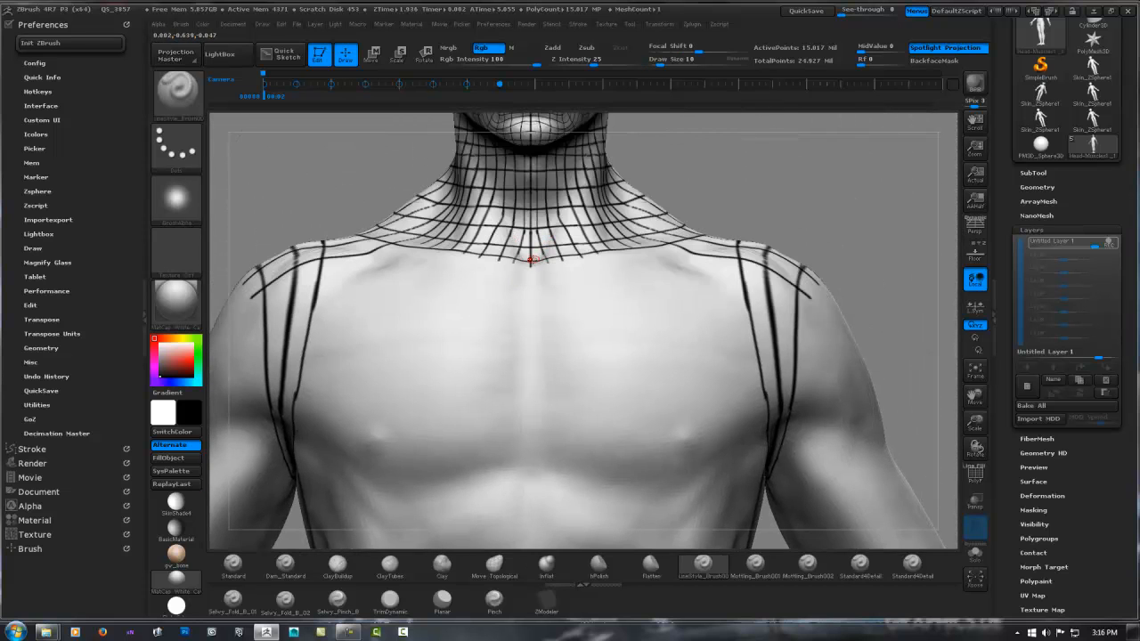
pyautogui.moveTo(531, 260); pyautogui.dragTo(519, 368)
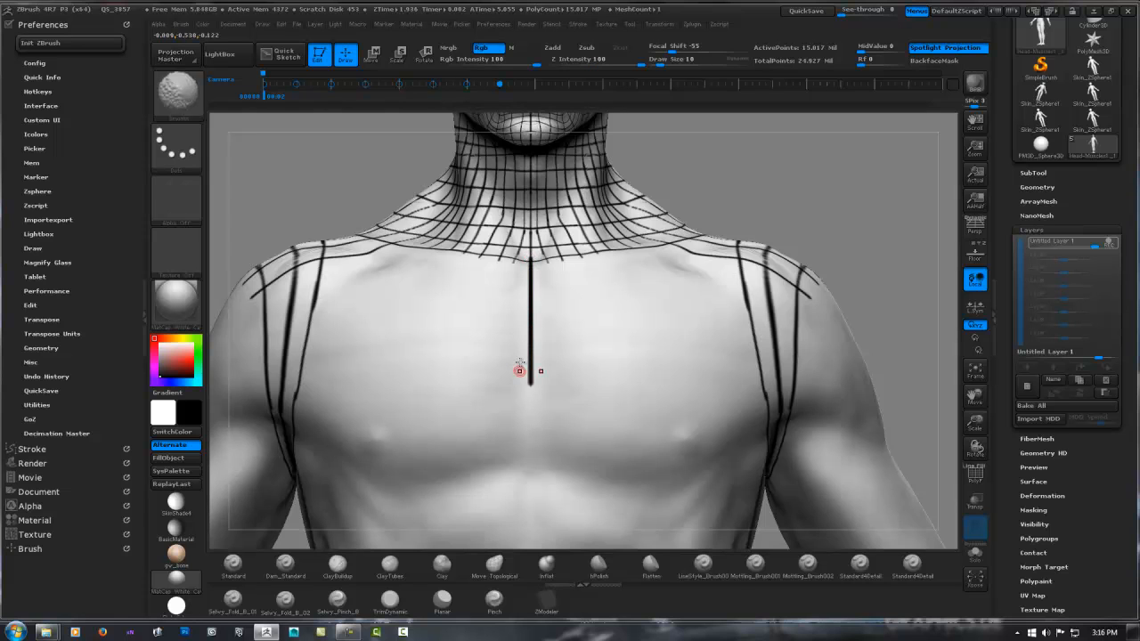
pyautogui.hotkey('ctrl', 'z')
pyautogui.keyDown('ctrl'); pyautogui.moveTo(579, 258); pyautogui.dragTo(627, 245, button='right'); pyautogui.keyUp('ctrl')
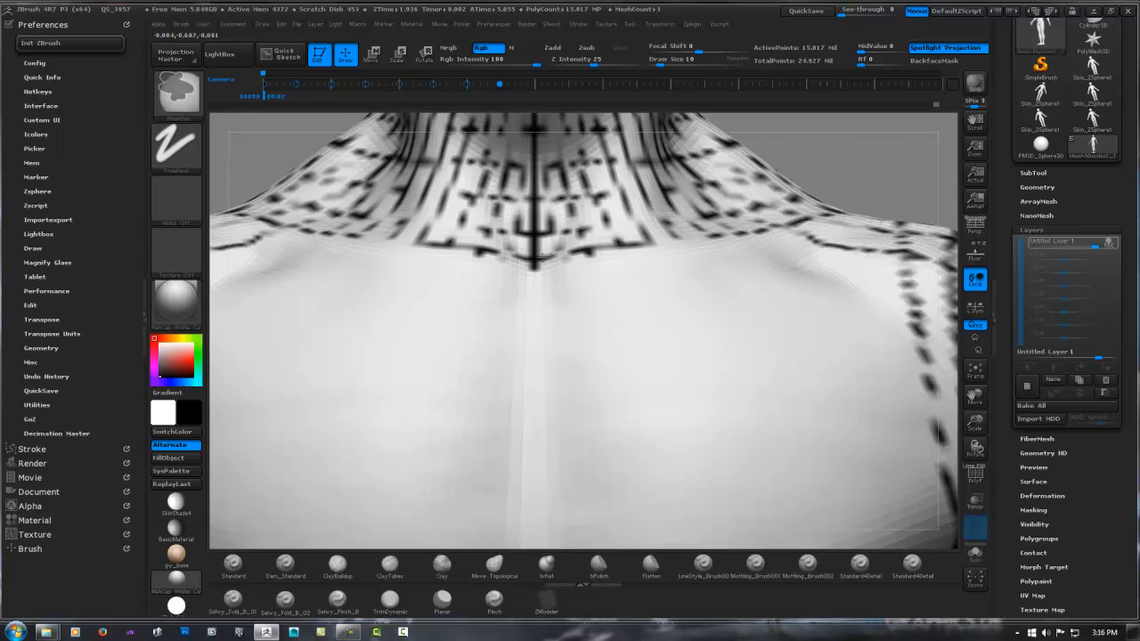
pyautogui.moveTo(534, 248); pyautogui.dragTo(524, 489)
# Step: Continue the front center line between the chest muscles and down the abdomen to the navel
pyautogui.keyDown('alt'); pyautogui.moveTo(543, 386); pyautogui.dragTo(572, 263, button='right'); pyautogui.keyUp('alt')
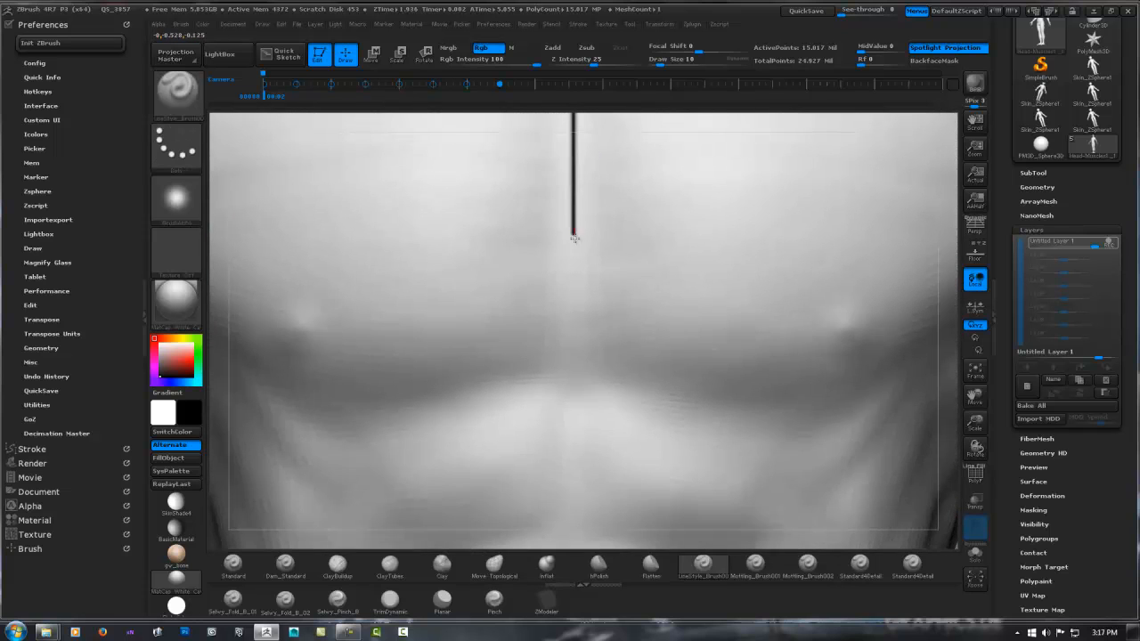
pyautogui.moveTo(574, 239); pyautogui.dragTo(572, 491)
pyautogui.keyDown('alt'); pyautogui.moveTo(584, 429); pyautogui.dragTo(581, 250, button='right'); pyautogui.keyUp('alt')
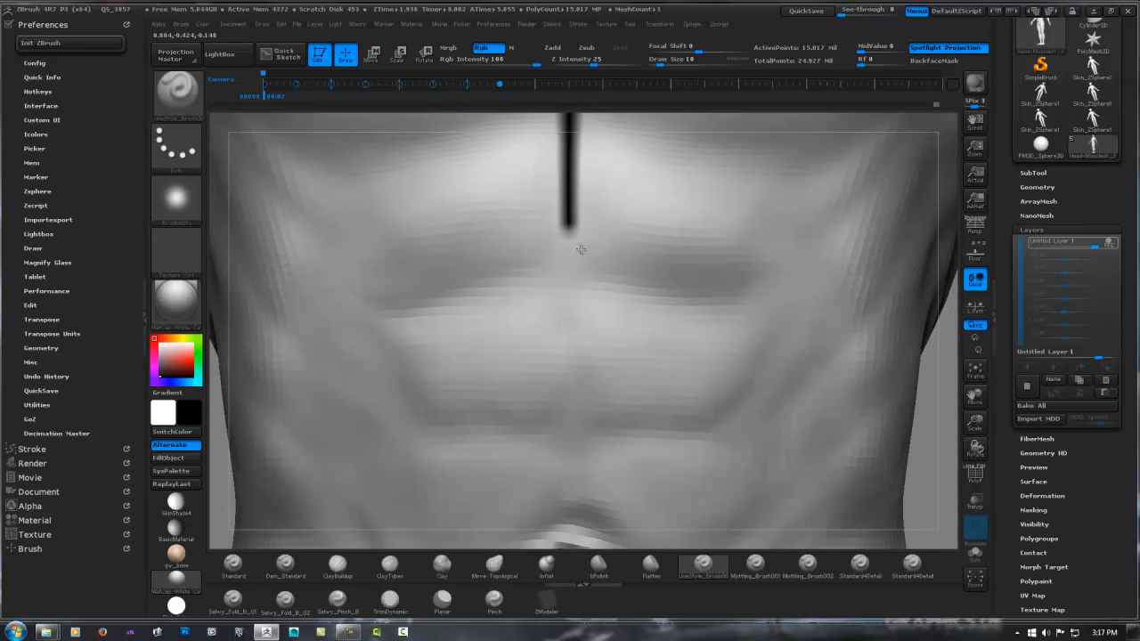
pyautogui.moveTo(566, 241); pyautogui.dragTo(564, 540)
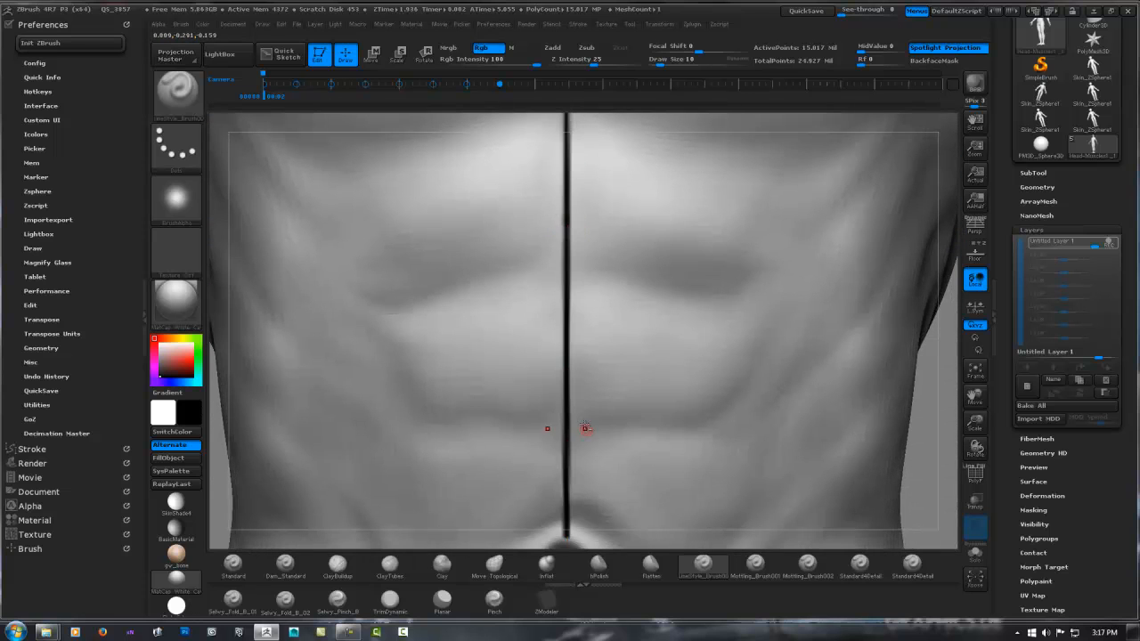
# Step: Carry the front center line from the navel over the lower abdomen and onto the groin
pyautogui.keyDown('alt'); pyautogui.moveTo(582, 428); pyautogui.dragTo(563, 288, button='right'); pyautogui.keyUp('alt')
pyautogui.moveTo(563, 245); pyautogui.dragTo(564, 488)
pyautogui.keyDown('alt'); pyautogui.moveTo(565, 454); pyautogui.dragTo(564, 275, button='right'); pyautogui.keyUp('alt')
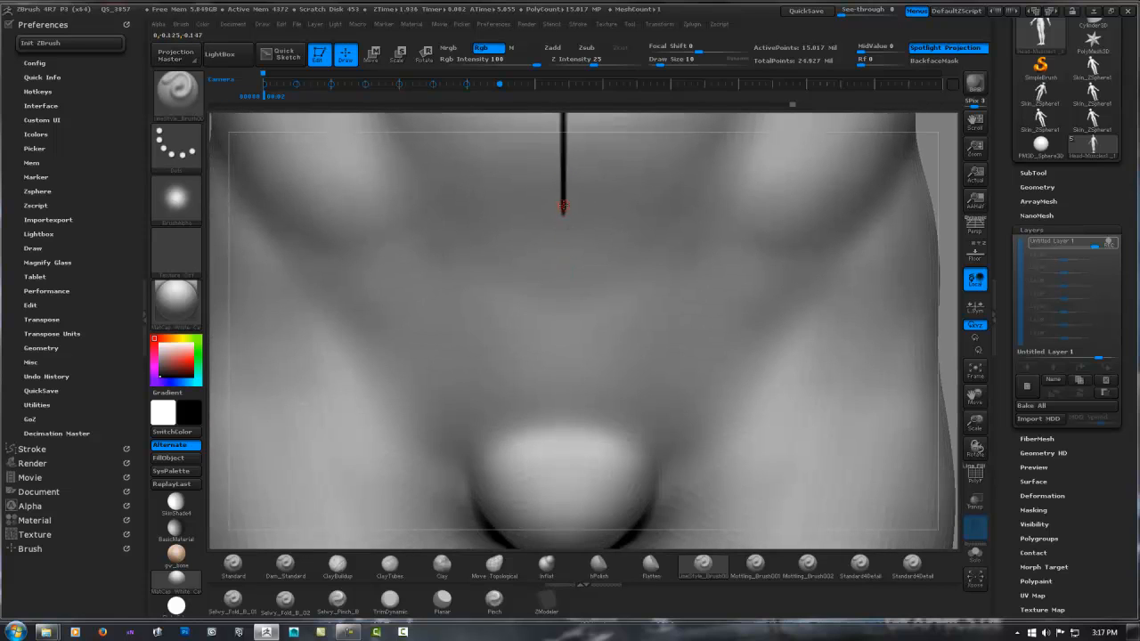
pyautogui.moveTo(563, 210); pyautogui.dragTo(561, 496)
pyautogui.keyDown('alt'); pyautogui.moveTo(556, 484); pyautogui.dragTo(560, 271, button='right'); pyautogui.keyUp('alt')
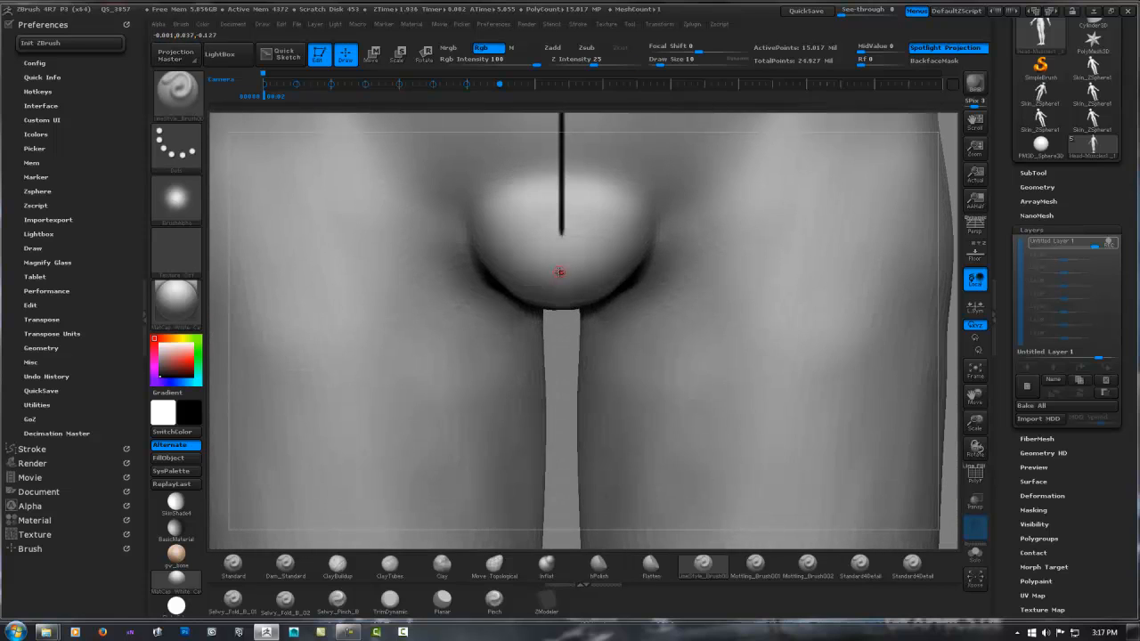
# Step: Continue the center line around the underside of the crotch to connect the front and back lines
pyautogui.moveTo(559, 347); pyautogui.dragTo(580, 230, button='right')
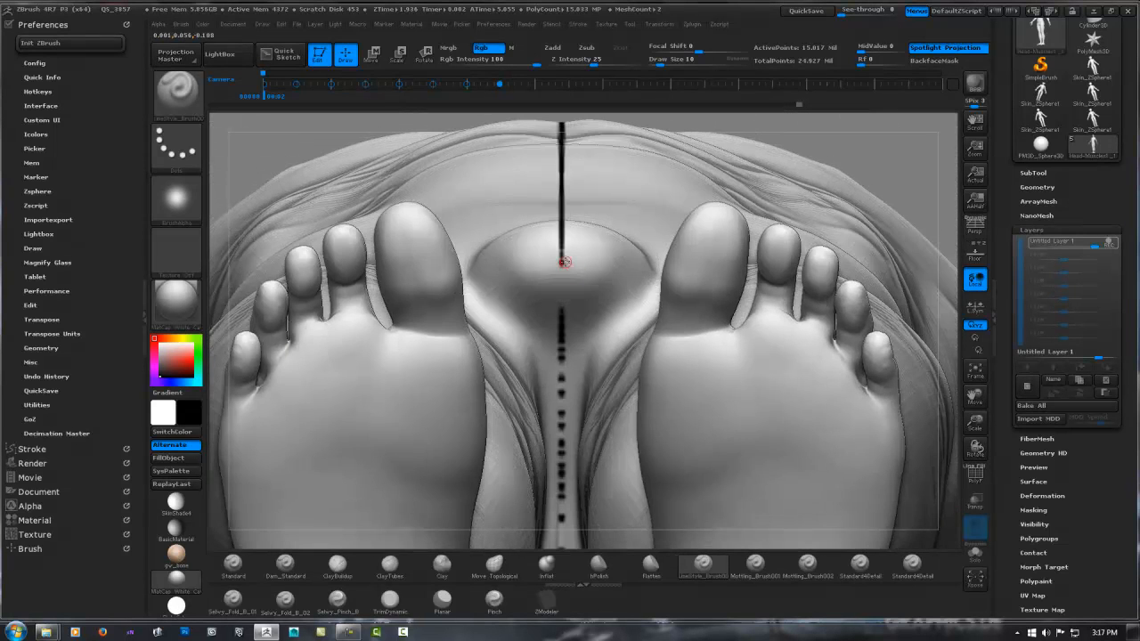
pyautogui.moveTo(562, 266); pyautogui.dragTo(561, 314)
pyautogui.moveTo(560, 381); pyautogui.dragTo(762, 291, button='right')
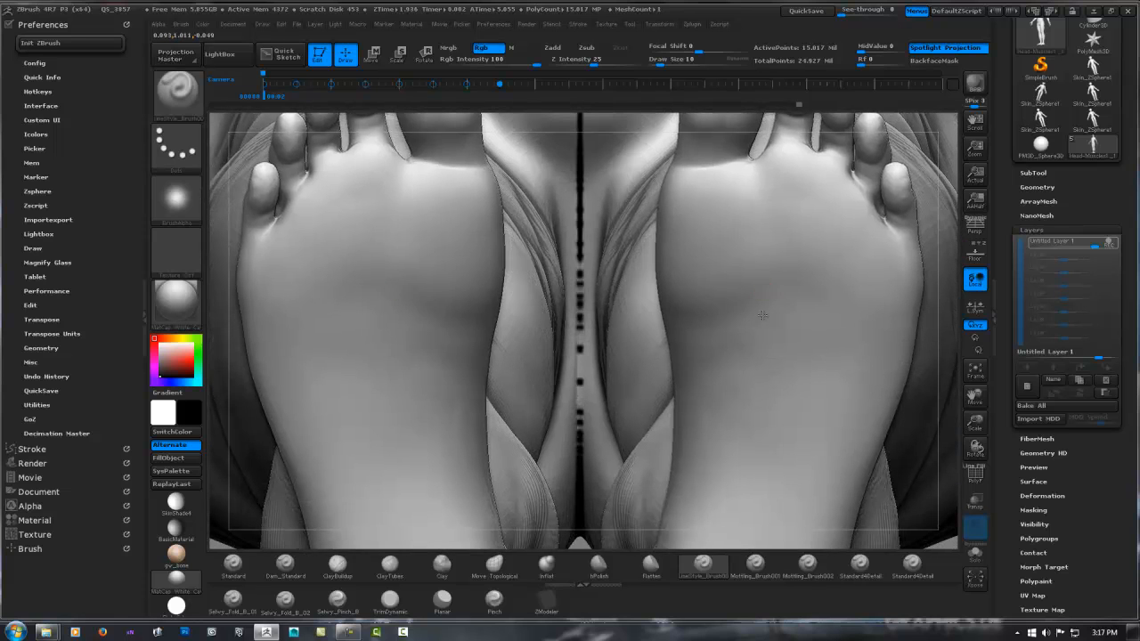
pyautogui.moveTo(586, 320); pyautogui.dragTo(587, 177, button='right')
pyautogui.moveTo(586, 229); pyautogui.dragTo(586, 411)
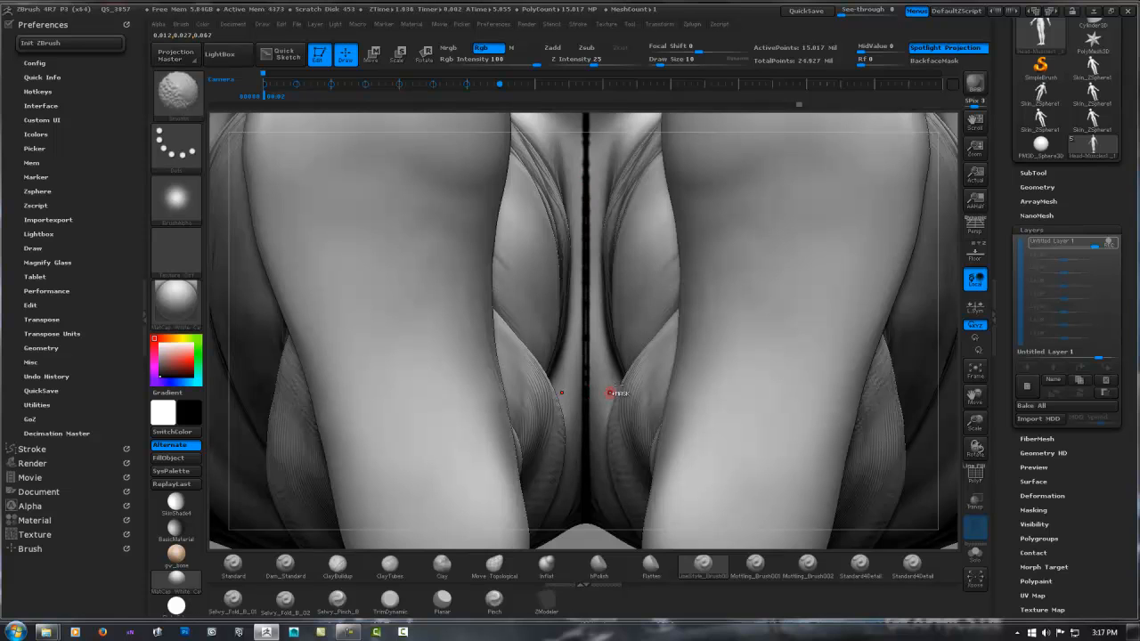
# Step: Frame the upper body from the front and make a QuickSave of the project
pyautogui.moveTo(611, 392)
pyautogui.keyDown('ctrl'); pyautogui.mouseDown(button='right')
pyautogui.moveTo(632, 236)
pyautogui.moveTo(606, 331)
pyautogui.moveTo(540, 323)
pyautogui.moveTo(432, 577)
pyautogui.mouseUp(button='right'); pyautogui.keyUp('ctrl')
pyautogui.keyDown('alt'); pyautogui.moveTo(636, 216); pyautogui.dragTo(606, 417, button='right'); pyautogui.keyUp('alt')
pyautogui.keyDown('alt'); pyautogui.moveTo(607, 124); pyautogui.dragTo(572, 508, button='right'); pyautogui.keyUp('alt')
pyautogui.keyDown('alt'); pyautogui.moveTo(549, 125); pyautogui.dragTo(652, 260, button='right'); pyautogui.keyUp('alt')
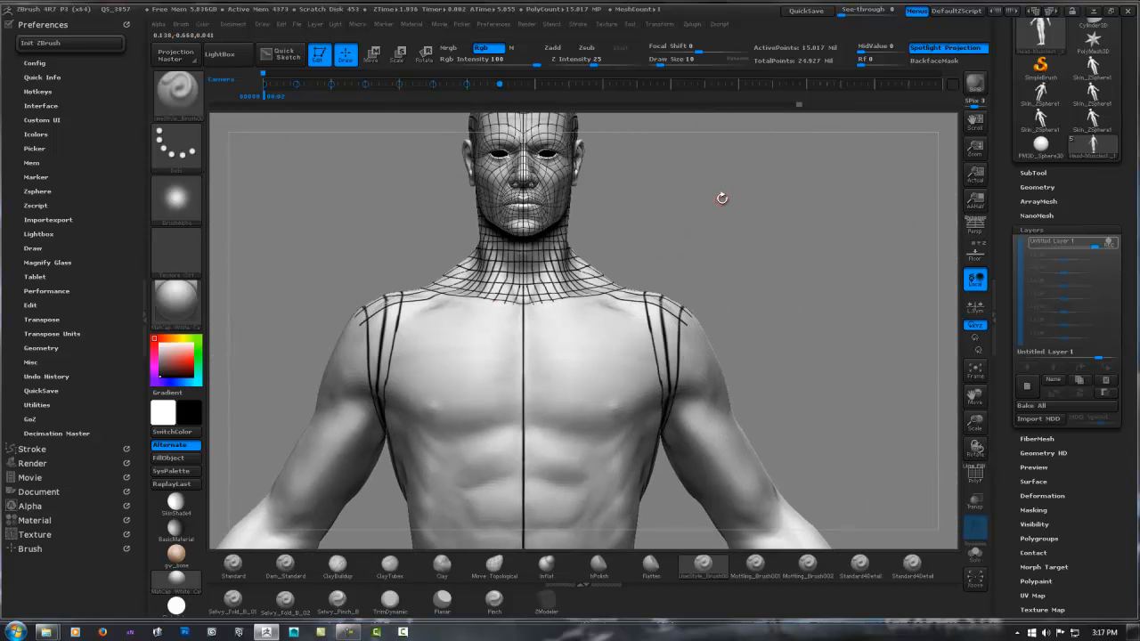
pyautogui.click(816, 11)
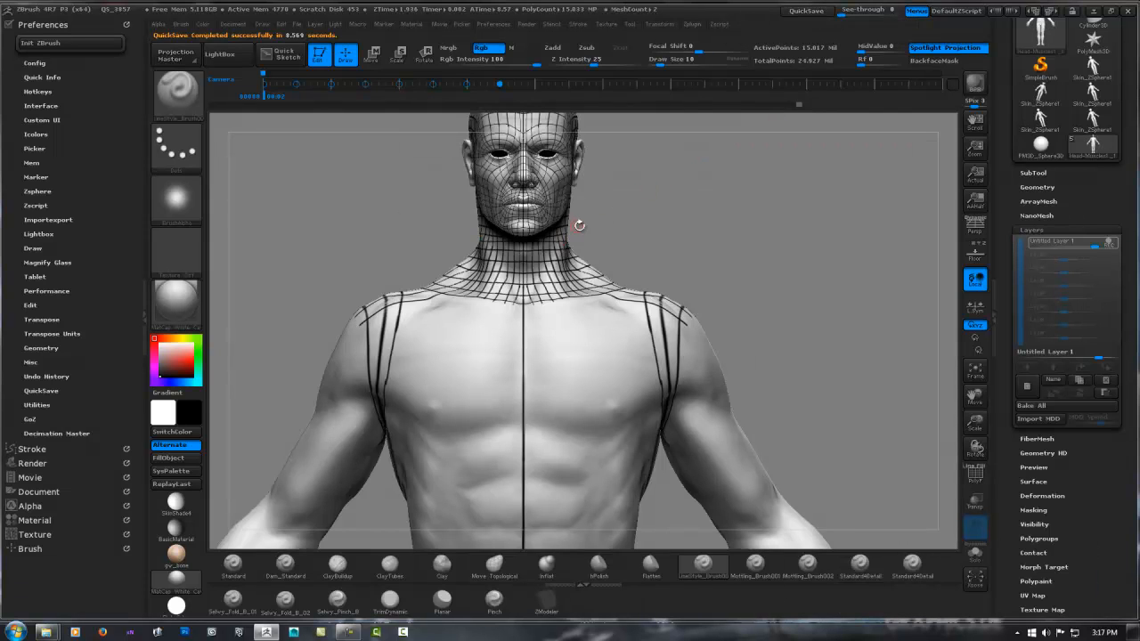
# Step: Draw a loop line just below the neck grid, from the chest center along the collarbone onto the shoulder
pyautogui.moveTo(579, 226)
pyautogui.mouseDown()
pyautogui.moveTo(606, 222)
pyautogui.moveTo(585, 227)
pyautogui.mouseUp()
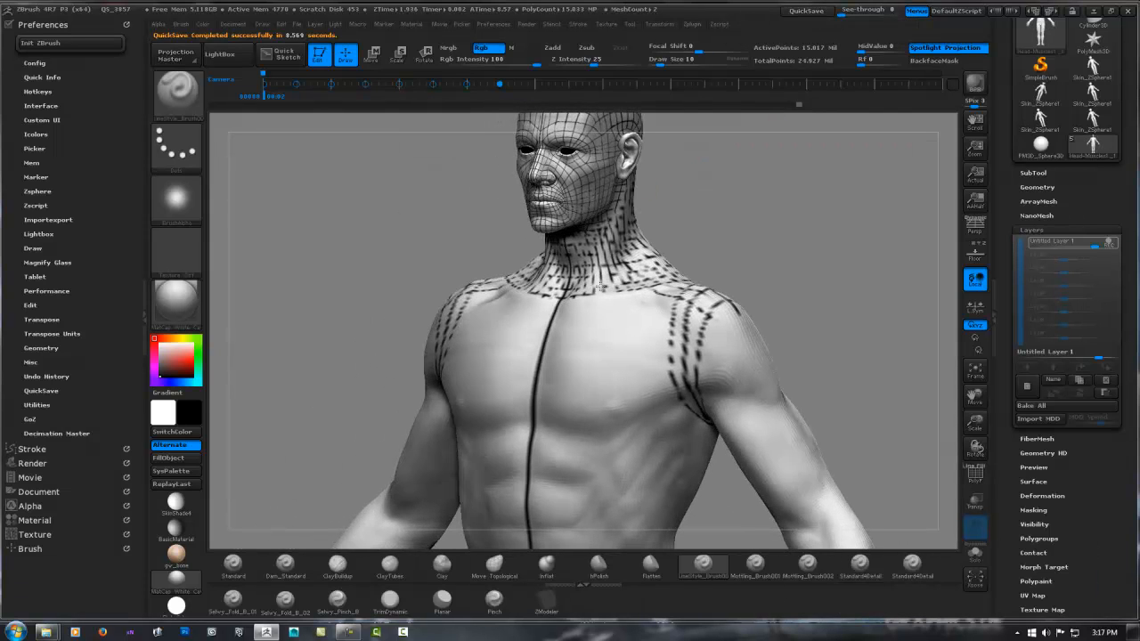
pyautogui.moveTo(600, 286)
pyautogui.keyDown('alt'); pyautogui.mouseDown(button='right')
pyautogui.moveTo(575, 242)
pyautogui.moveTo(575, 282)
pyautogui.moveTo(545, 224)
pyautogui.mouseUp(button='right'); pyautogui.keyUp('alt')
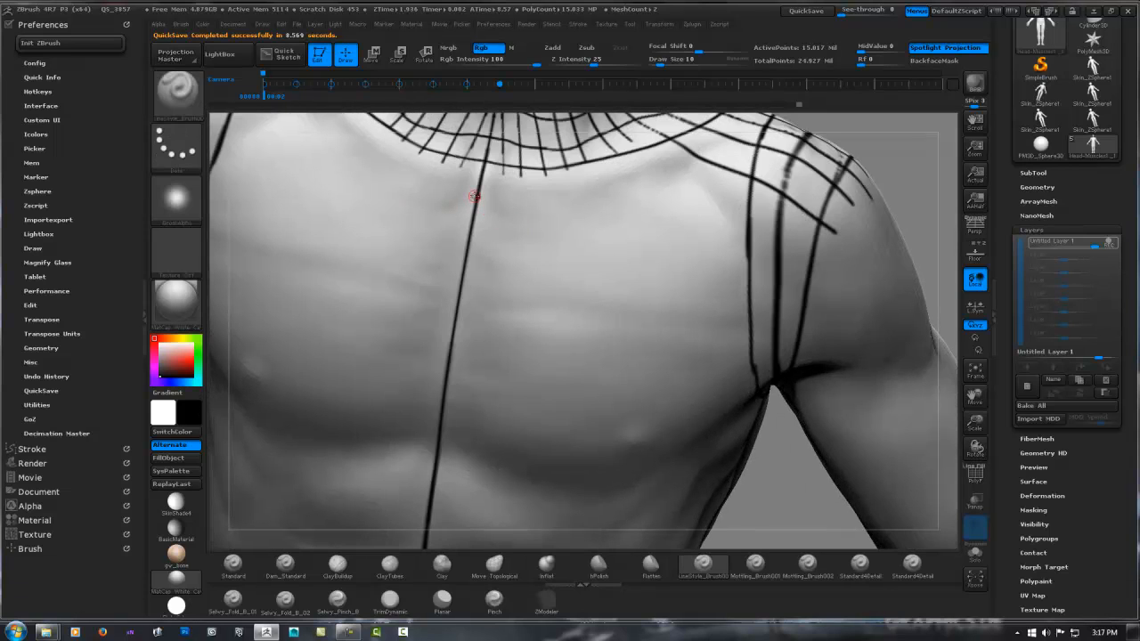
pyautogui.moveTo(503, 196)
pyautogui.mouseDown()
pyautogui.moveTo(623, 194)
pyautogui.moveTo(715, 155)
pyautogui.mouseUp()
pyautogui.keyDown('alt'); pyautogui.moveTo(694, 182); pyautogui.dragTo(572, 323, button='right'); pyautogui.keyUp('alt')
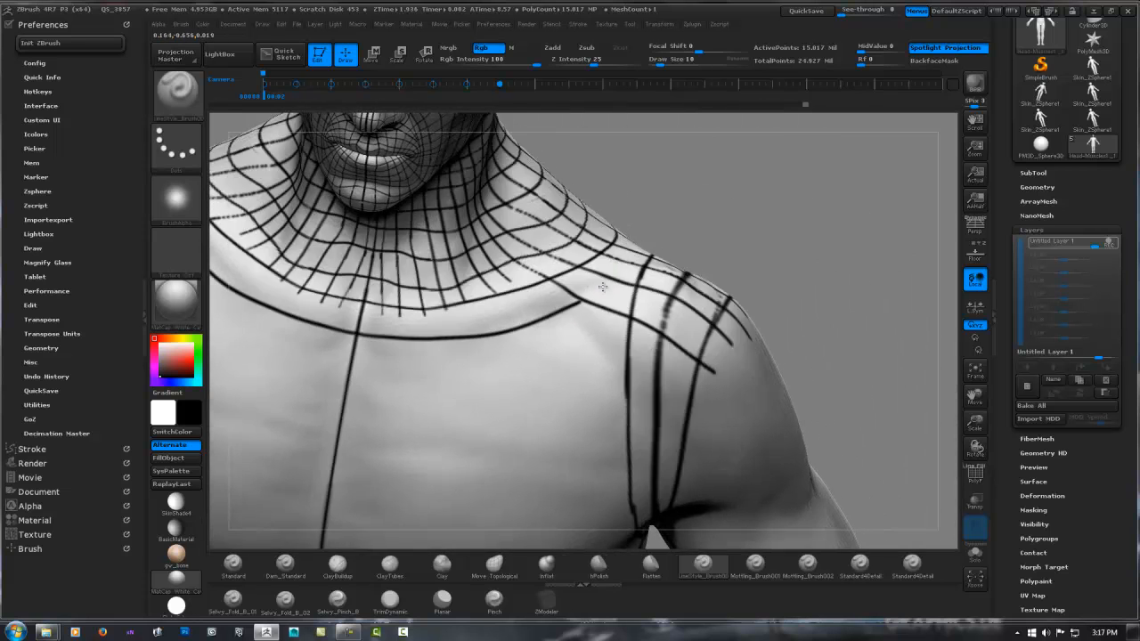
pyautogui.moveTo(602, 233); pyautogui.dragTo(613, 283, button='right')
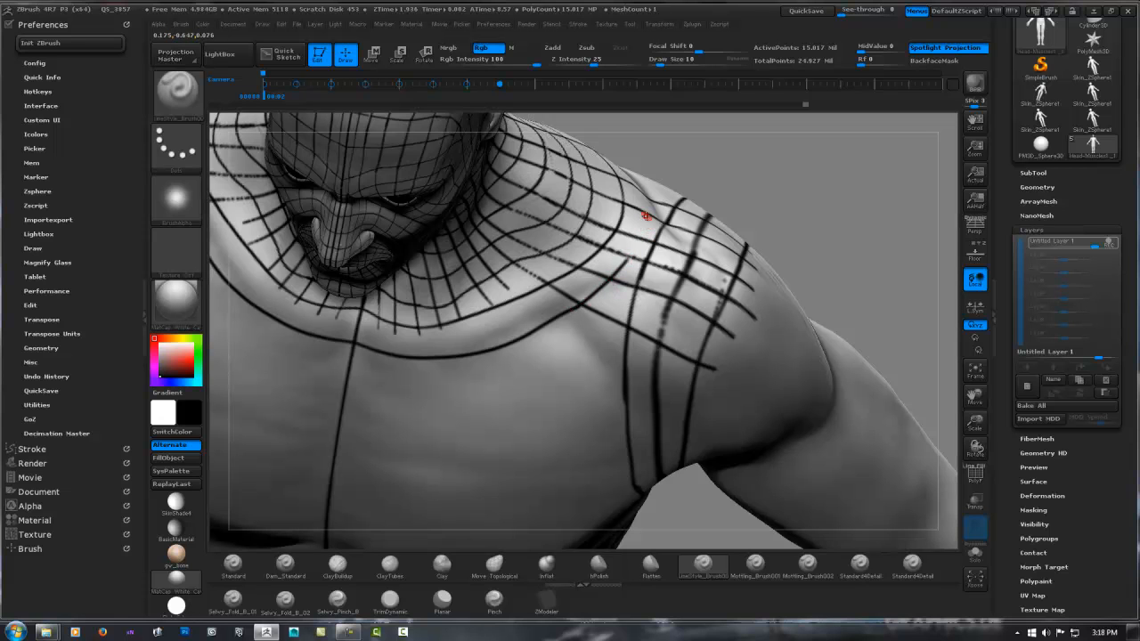
# Step: Carry the new neck loop over the top of the shoulder and across the upper back to the spine, undoing stray strokes
pyautogui.moveTo(663, 219); pyautogui.dragTo(569, 281, button='right')
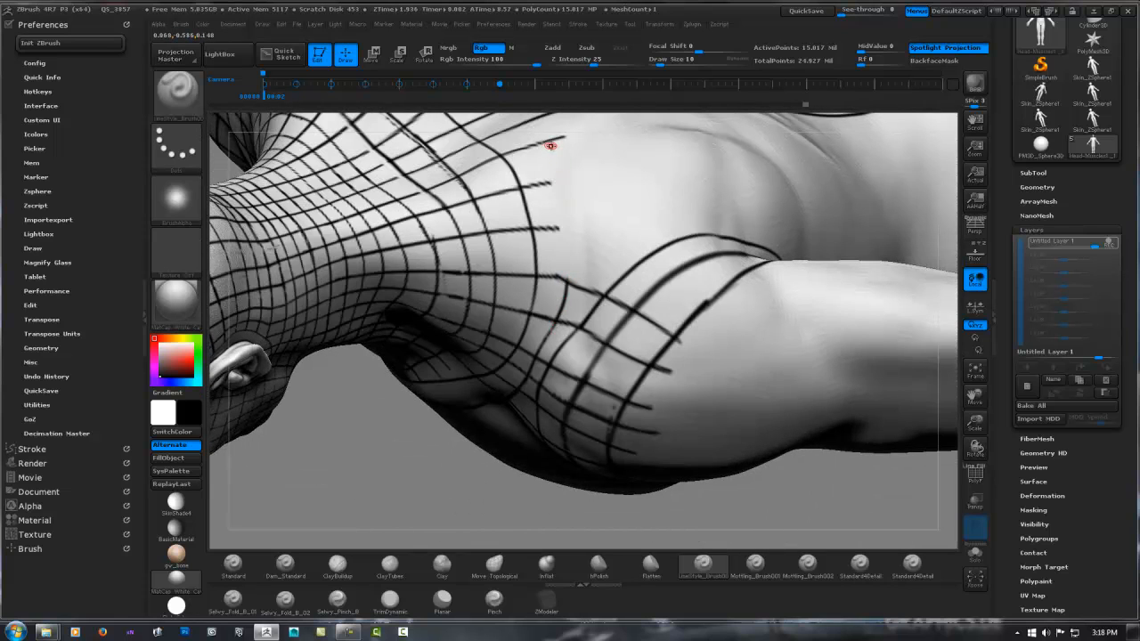
pyautogui.moveTo(564, 222); pyautogui.dragTo(567, 274)
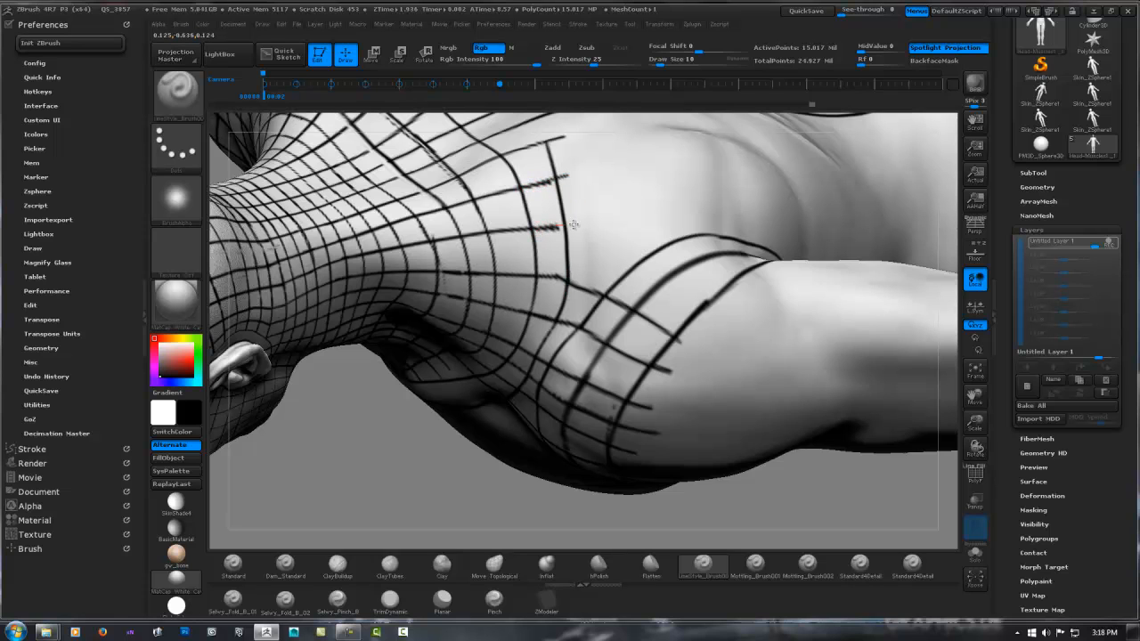
pyautogui.moveTo(558, 198); pyautogui.dragTo(512, 287, button='right')
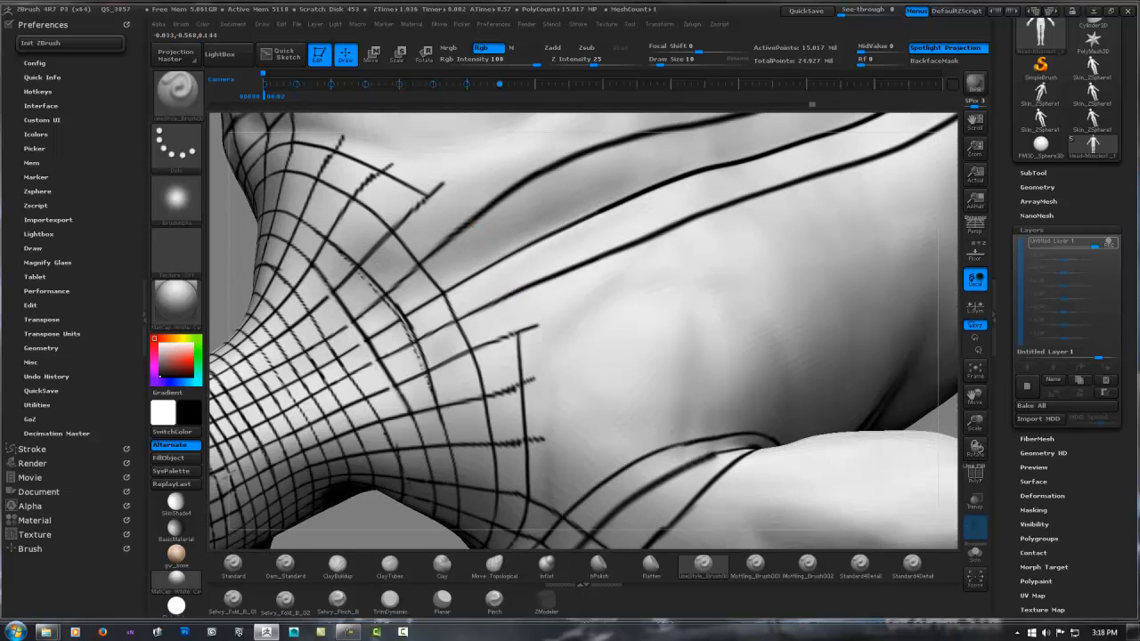
pyautogui.moveTo(488, 252)
pyautogui.mouseDown()
pyautogui.moveTo(514, 288)
pyautogui.moveTo(444, 207)
pyautogui.mouseUp()
pyautogui.hotkey('ctrl', 'z')
pyautogui.hotkey('ctrl', 'z')
pyautogui.moveTo(511, 292); pyautogui.dragTo(517, 322)
# Step: Draw four vertical lines on each side of the spine, running from the neck loop down to the hips
pyautogui.keyDown('ctrl'); pyautogui.moveTo(520, 347); pyautogui.dragTo(611, 152, button='right'); pyautogui.keyUp('ctrl')
pyautogui.moveTo(671, 233); pyautogui.dragTo(629, 247, button='right')
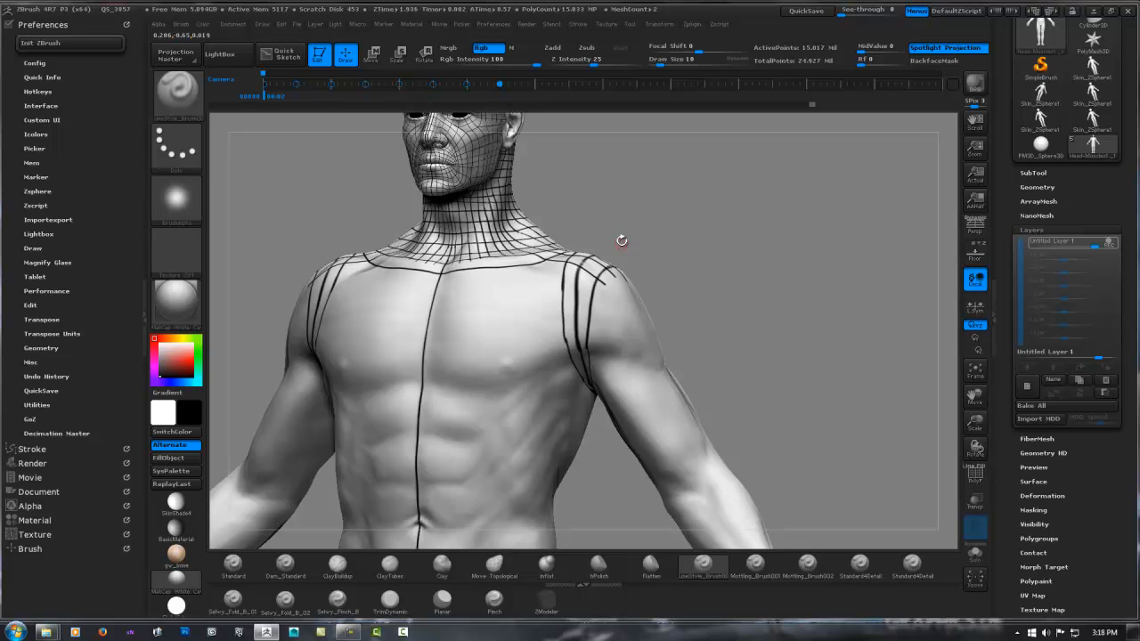
pyautogui.moveTo(618, 258)
pyautogui.mouseDown(button='right')
pyautogui.moveTo(534, 268)
pyautogui.moveTo(675, 223)
pyautogui.moveTo(564, 204)
pyautogui.moveTo(579, 242)
pyautogui.moveTo(565, 242)
pyautogui.moveTo(552, 211)
pyautogui.mouseUp(button='right')
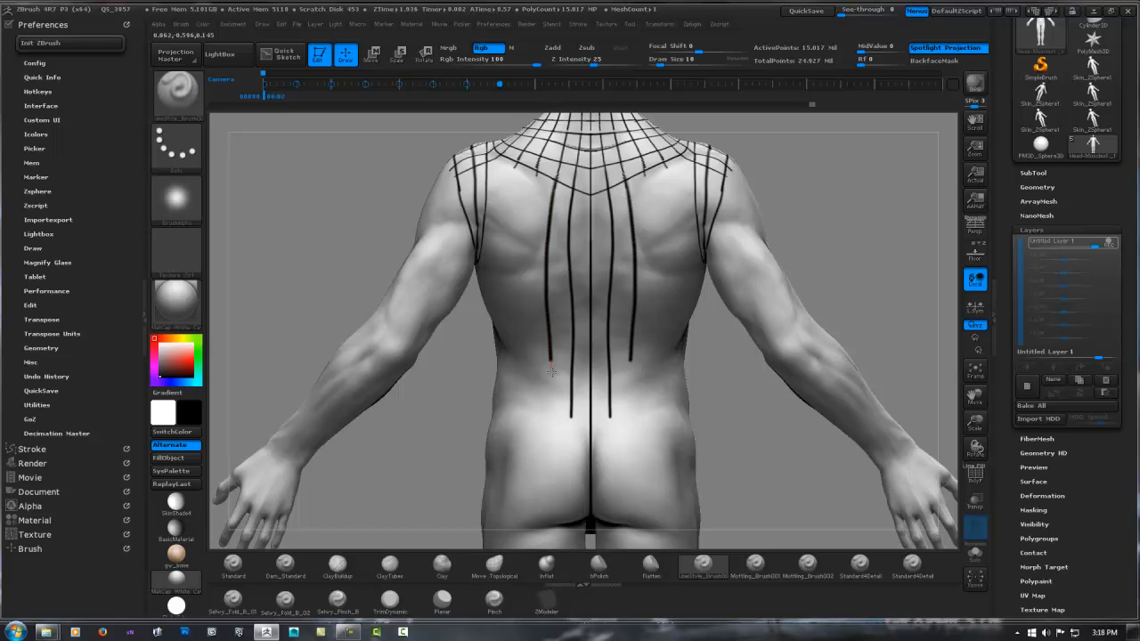
pyautogui.moveTo(551, 371); pyautogui.dragTo(554, 419)
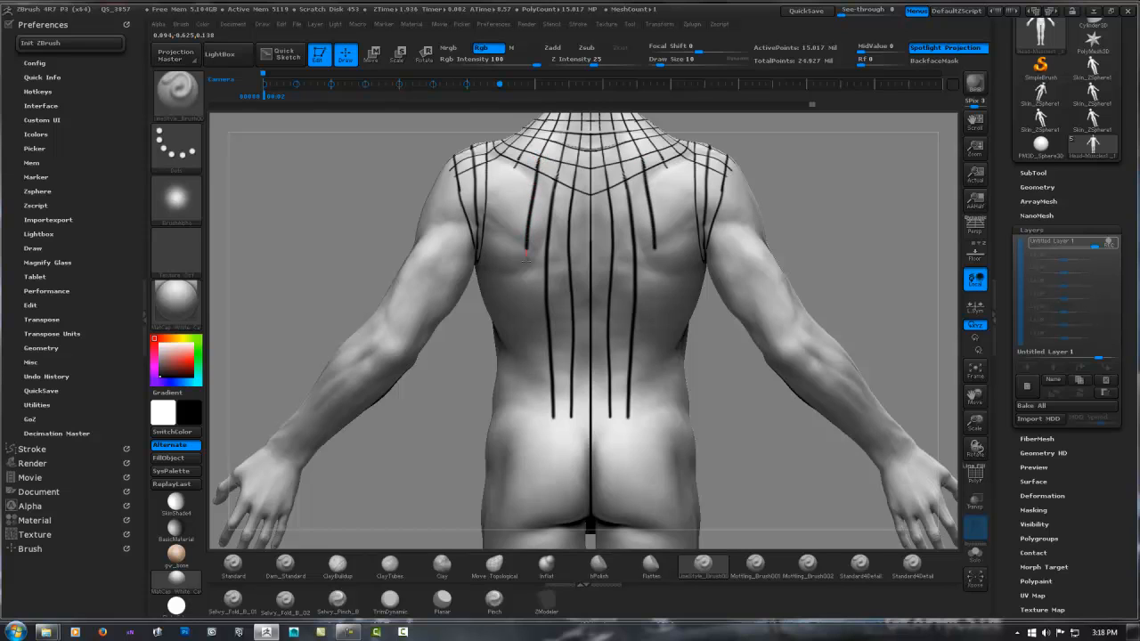
pyautogui.moveTo(532, 356); pyautogui.dragTo(534, 402)
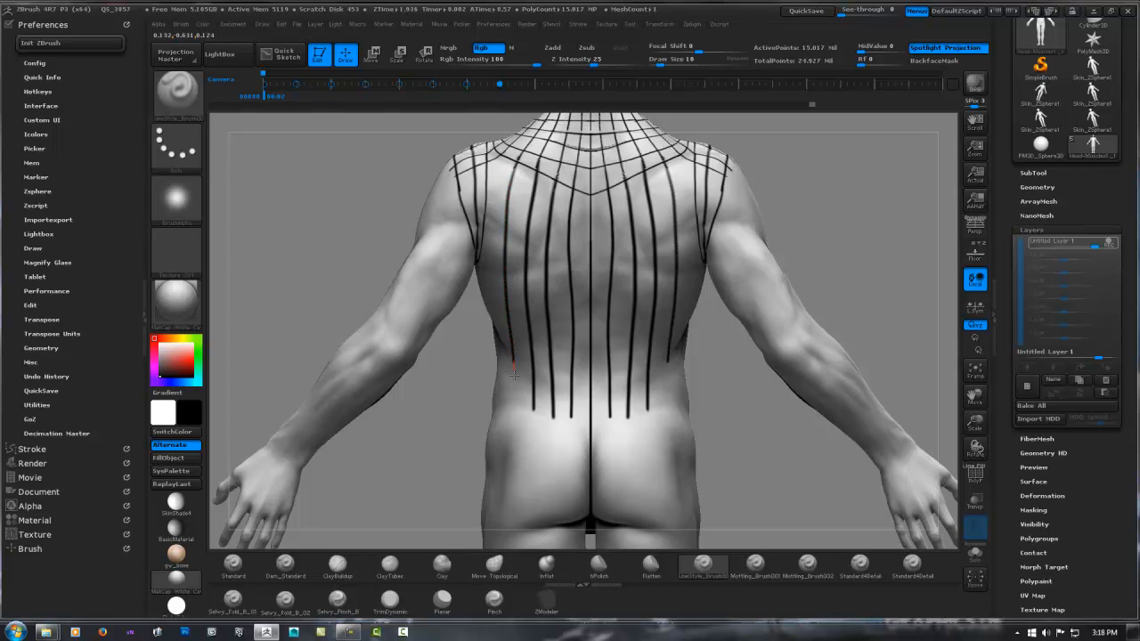
# Step: Add an outer vertical line on the back, from the neck loop's shoulder corner down beside the shoulder loops past the armpit
pyautogui.keyDown('ctrl'); pyautogui.moveTo(535, 279); pyautogui.dragTo(572, 229, button='right'); pyautogui.keyUp('ctrl')
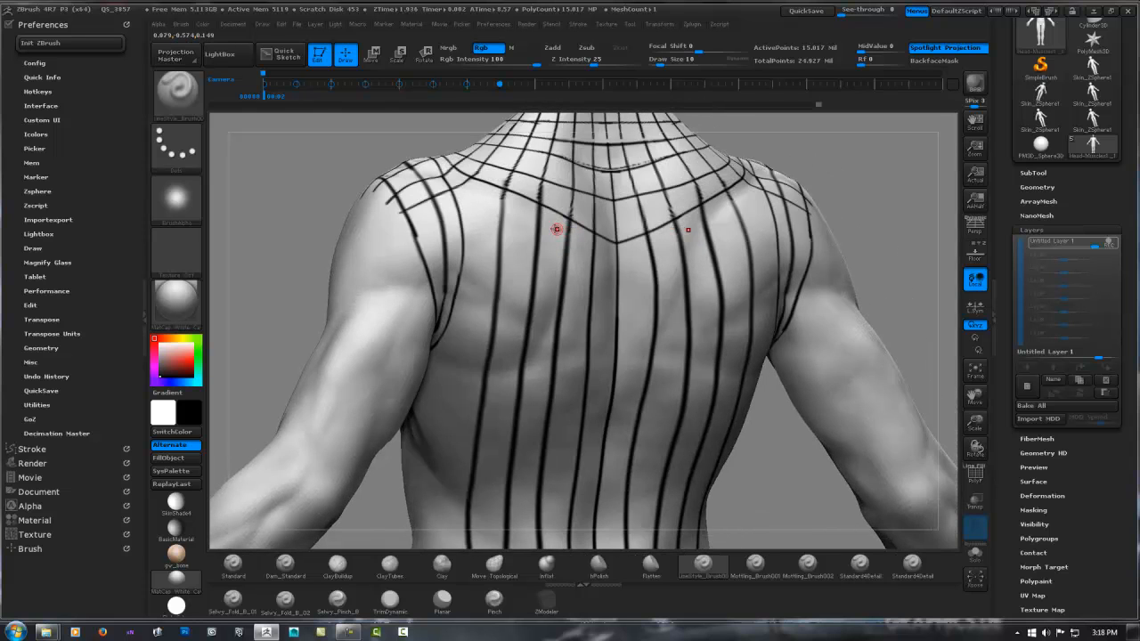
pyautogui.moveTo(519, 195); pyautogui.dragTo(457, 184, button='right')
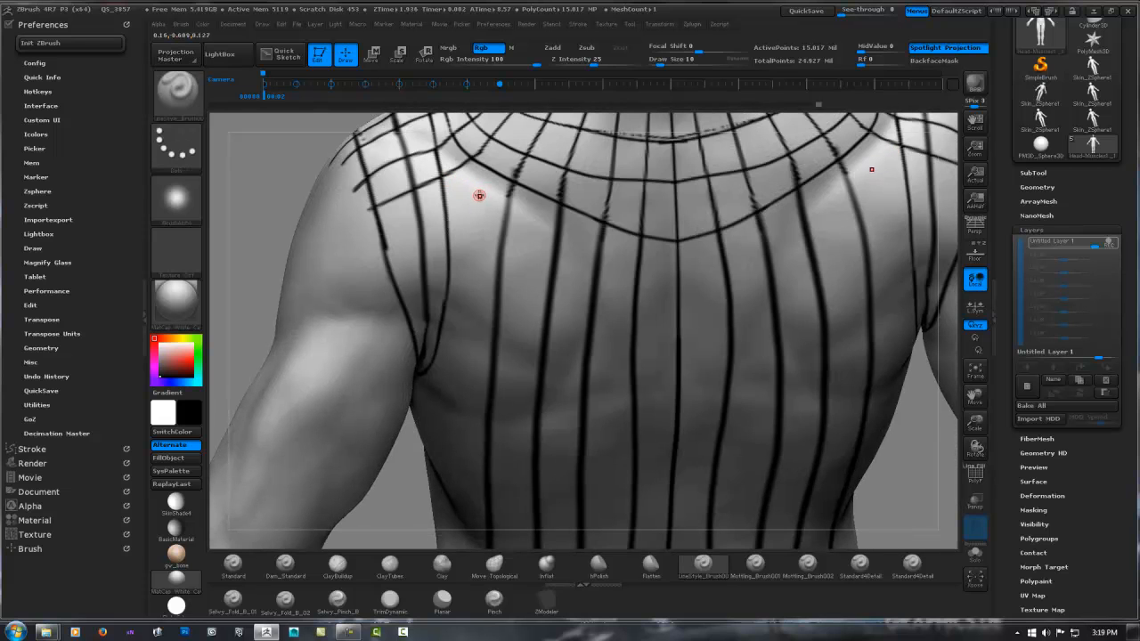
pyautogui.moveTo(476, 183); pyautogui.dragTo(473, 172, button='right')
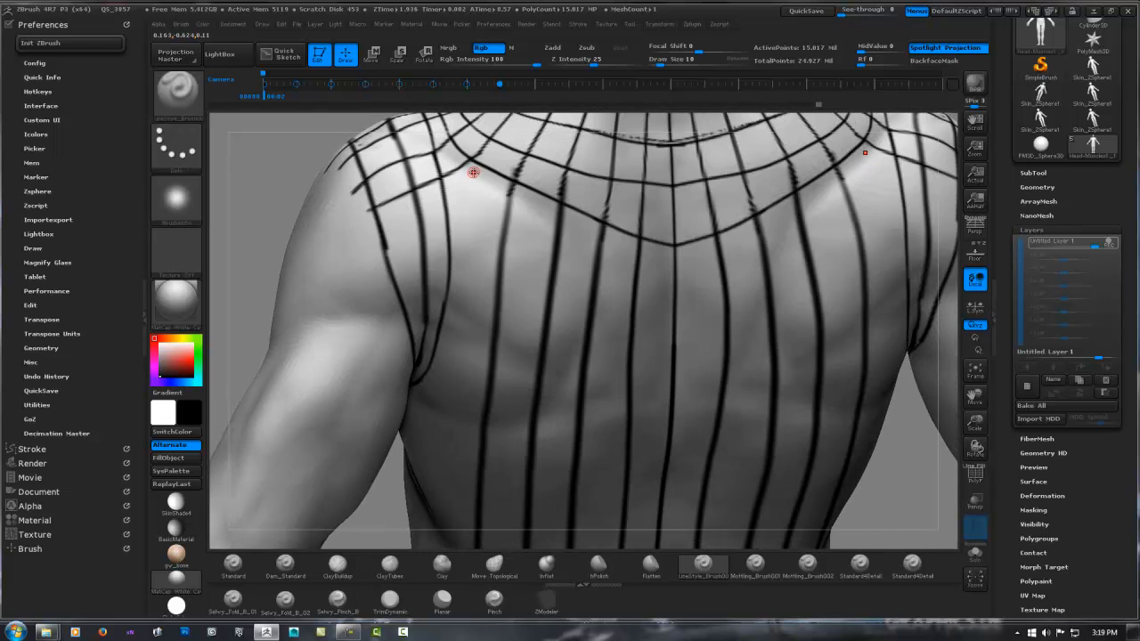
pyautogui.moveTo(472, 193); pyautogui.dragTo(471, 236)
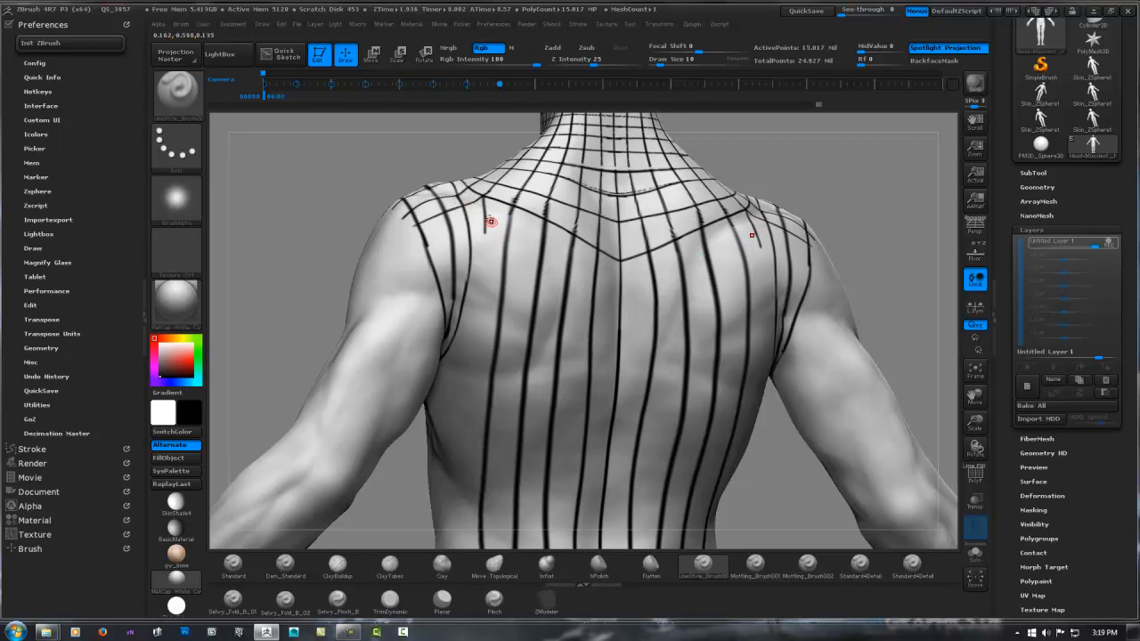
pyautogui.moveTo(484, 256); pyautogui.dragTo(482, 289)
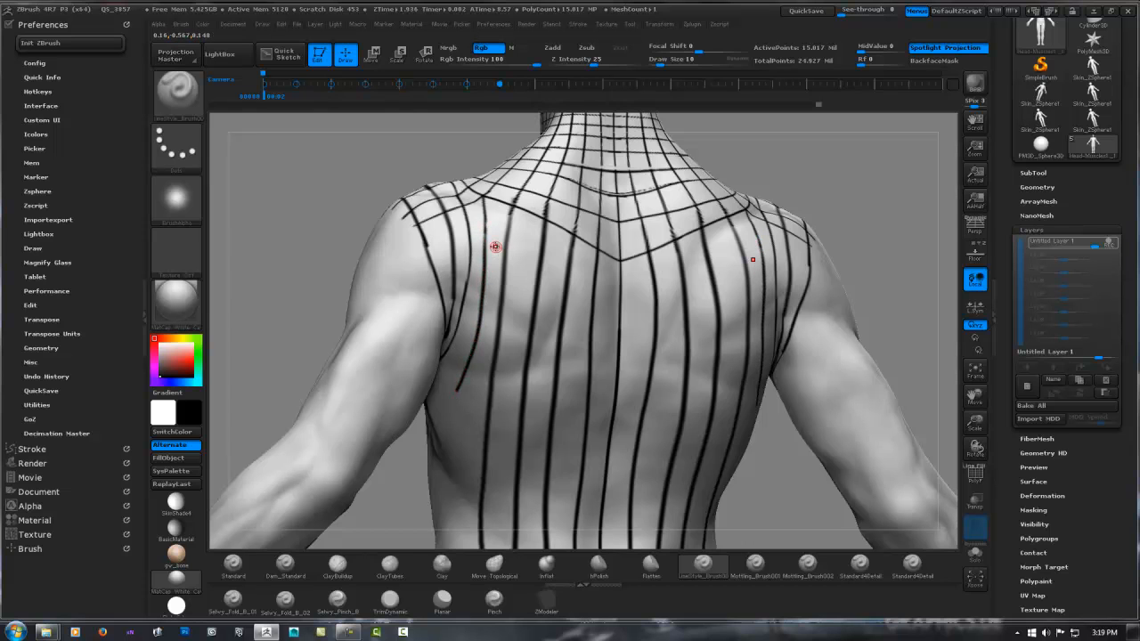
pyautogui.moveTo(495, 247); pyautogui.dragTo(519, 231, button='right')
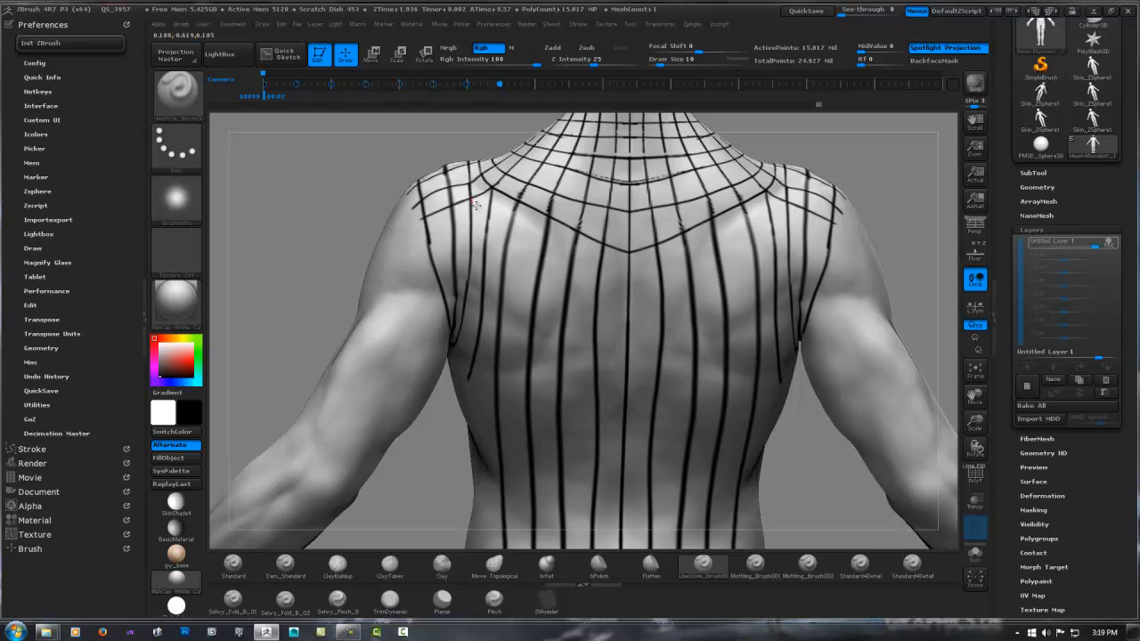
# Step: Draw three curved cross lines over the upper back below the neck loop, running from the shoulder loops to the spine
pyautogui.moveTo(496, 221); pyautogui.dragTo(597, 276)
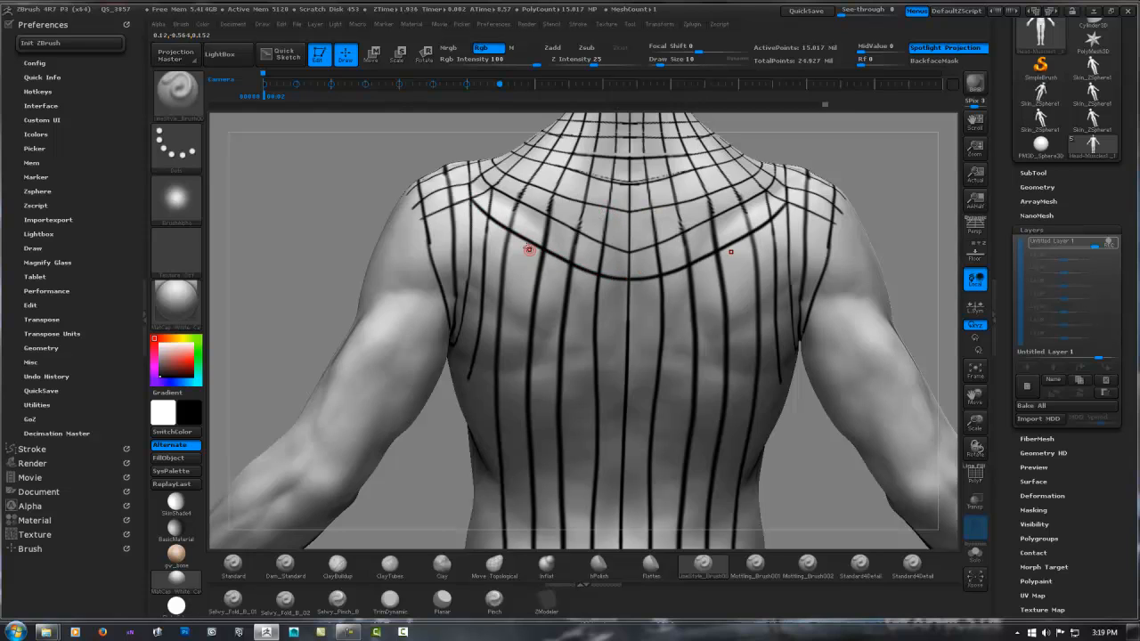
pyautogui.moveTo(453, 236)
pyautogui.mouseDown()
pyautogui.moveTo(477, 229)
pyautogui.moveTo(608, 303)
pyautogui.mouseUp()
pyautogui.keyDown('alt'); pyautogui.moveTo(611, 296); pyautogui.dragTo(598, 244, button='right'); pyautogui.keyUp('alt')
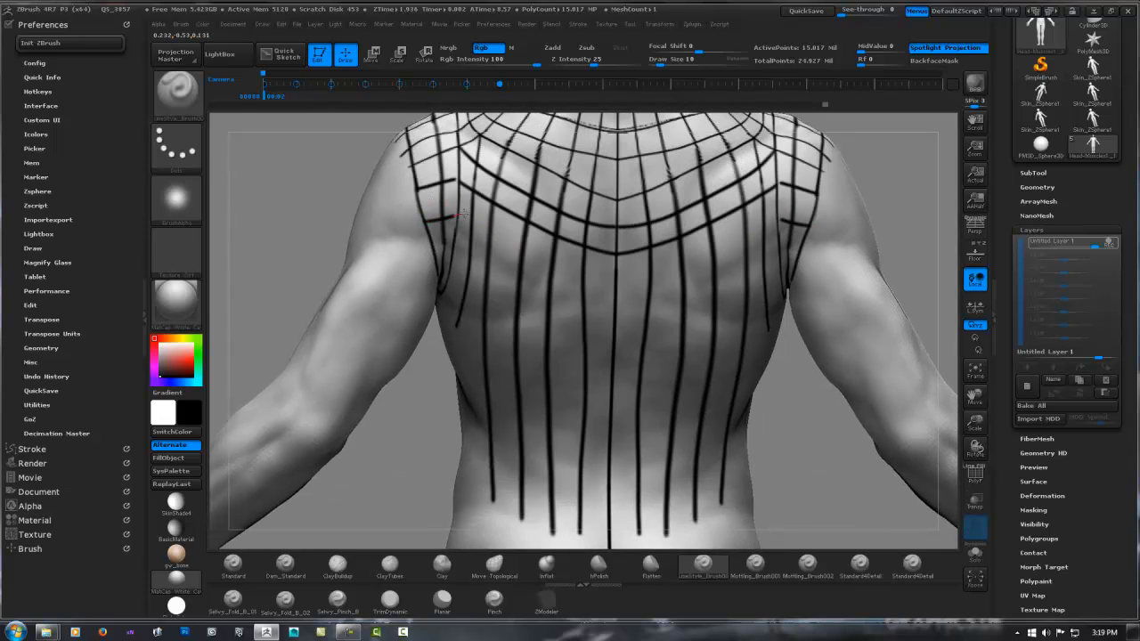
pyautogui.moveTo(474, 181); pyautogui.dragTo(461, 226, button='right')
pyautogui.moveTo(457, 221)
pyautogui.mouseDown()
pyautogui.moveTo(576, 283)
pyautogui.moveTo(622, 290)
pyautogui.mouseUp()
# Step: Draw two more cross lines over the shoulder blade area, from the armpit loops across the vertical lines to the spine
pyautogui.moveTo(607, 279)
pyautogui.mouseDown(button='right')
pyautogui.moveTo(577, 289)
pyautogui.moveTo(625, 305)
pyautogui.mouseUp(button='right')
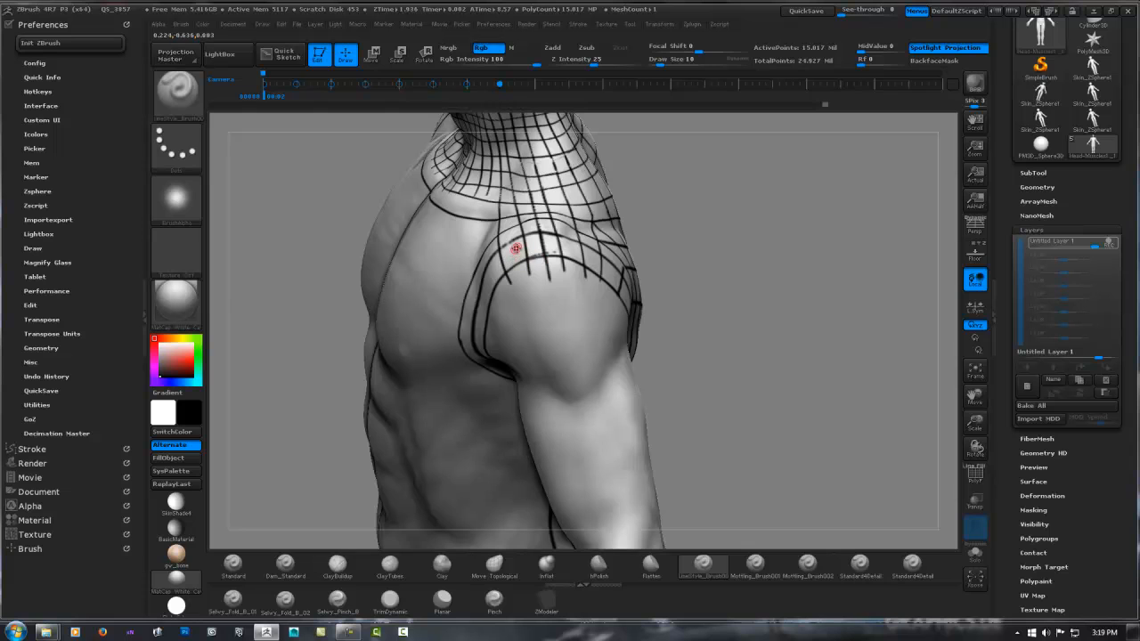
pyautogui.moveTo(575, 246); pyautogui.dragTo(603, 247, button='right')
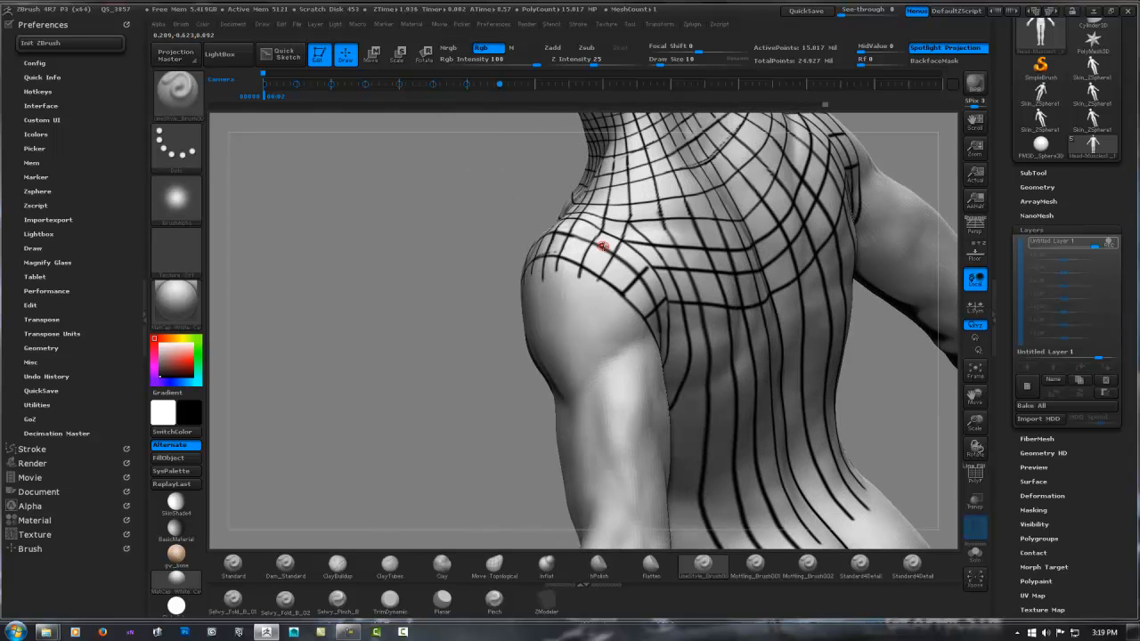
pyautogui.moveTo(615, 285); pyautogui.dragTo(476, 333, button='right')
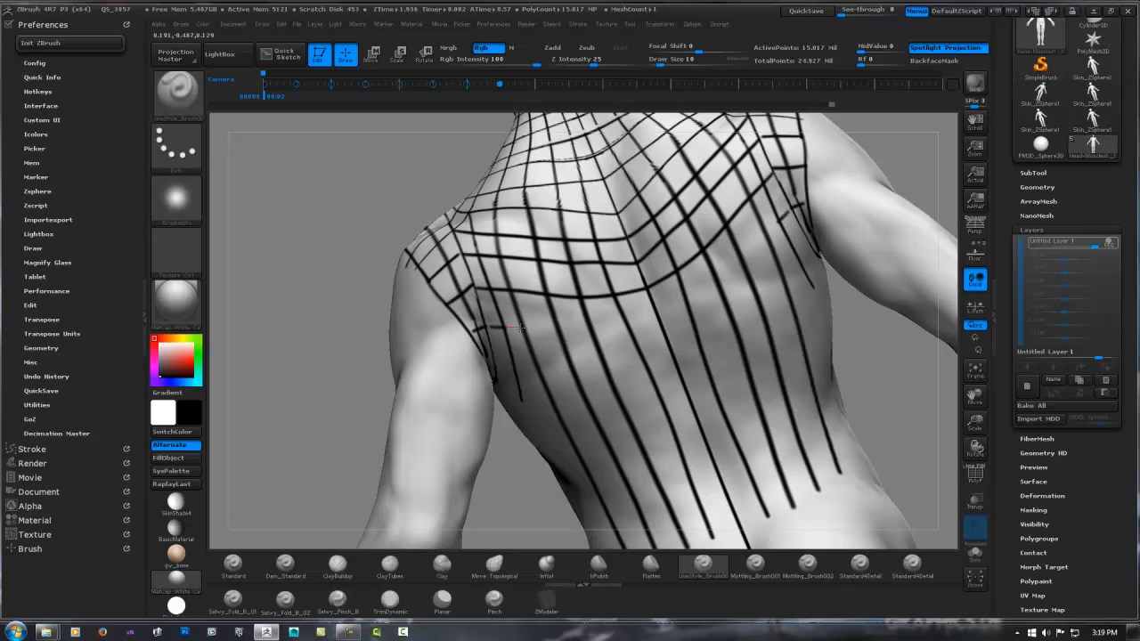
pyautogui.moveTo(518, 326); pyautogui.dragTo(645, 313)
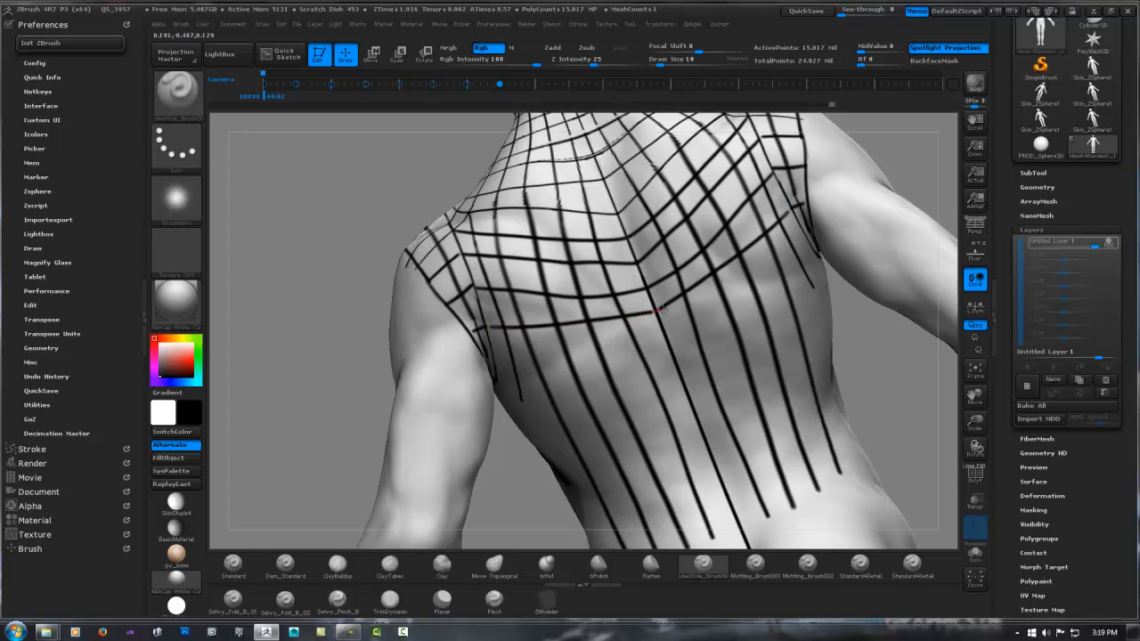
pyautogui.moveTo(504, 327); pyautogui.dragTo(474, 280, button='right')
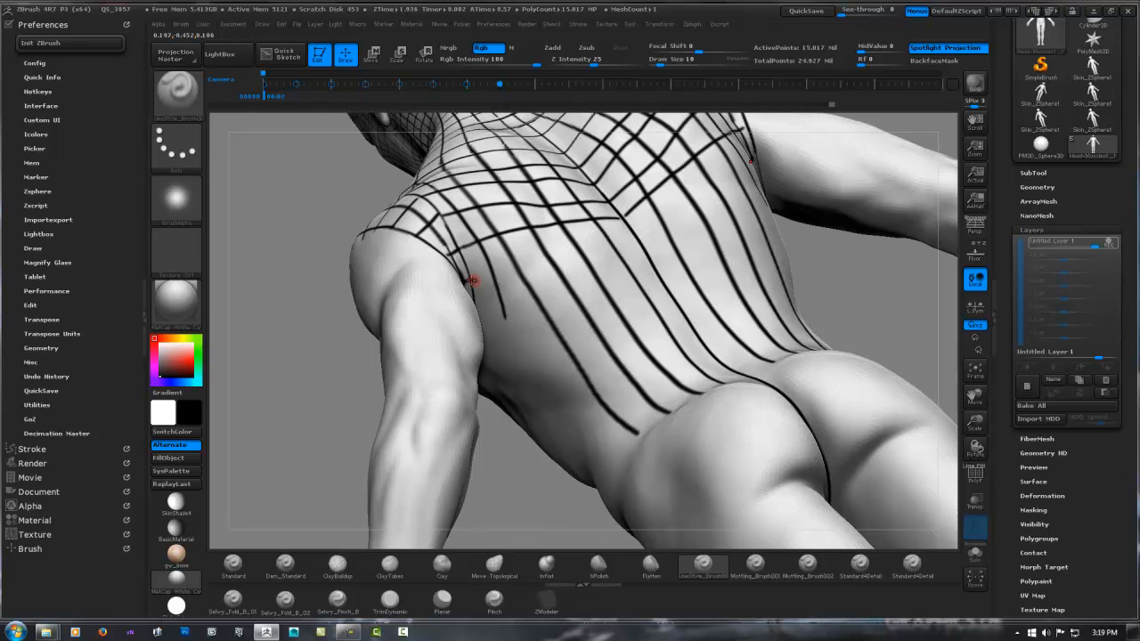
pyautogui.moveTo(517, 267); pyautogui.dragTo(636, 234)
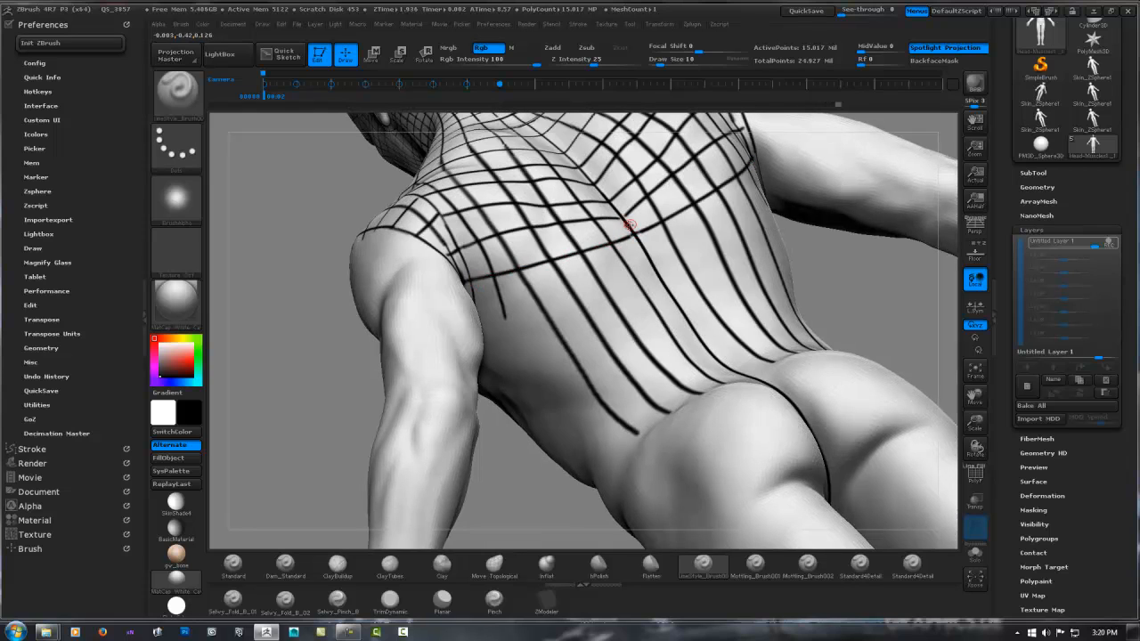
# Step: Extend the neck's vertical lines near the front of the shoulder down to the collarbone loop, undoing misplaced strokes
pyautogui.moveTo(611, 249); pyautogui.dragTo(412, 191, button='right')
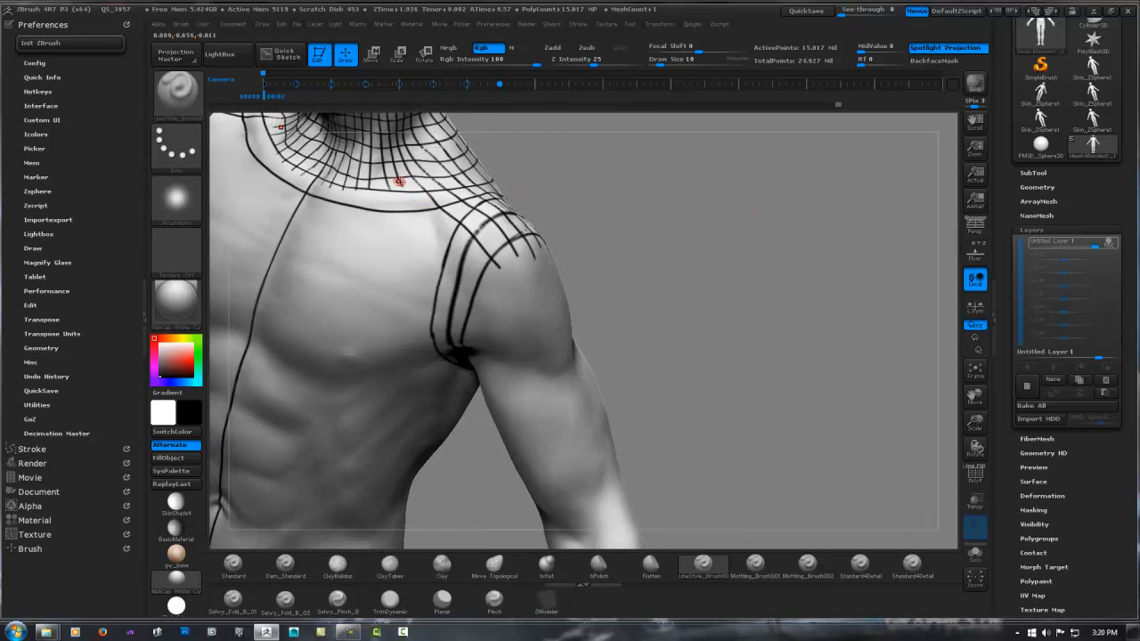
pyautogui.press('b')
pyautogui.press('z')
pyautogui.press('m')
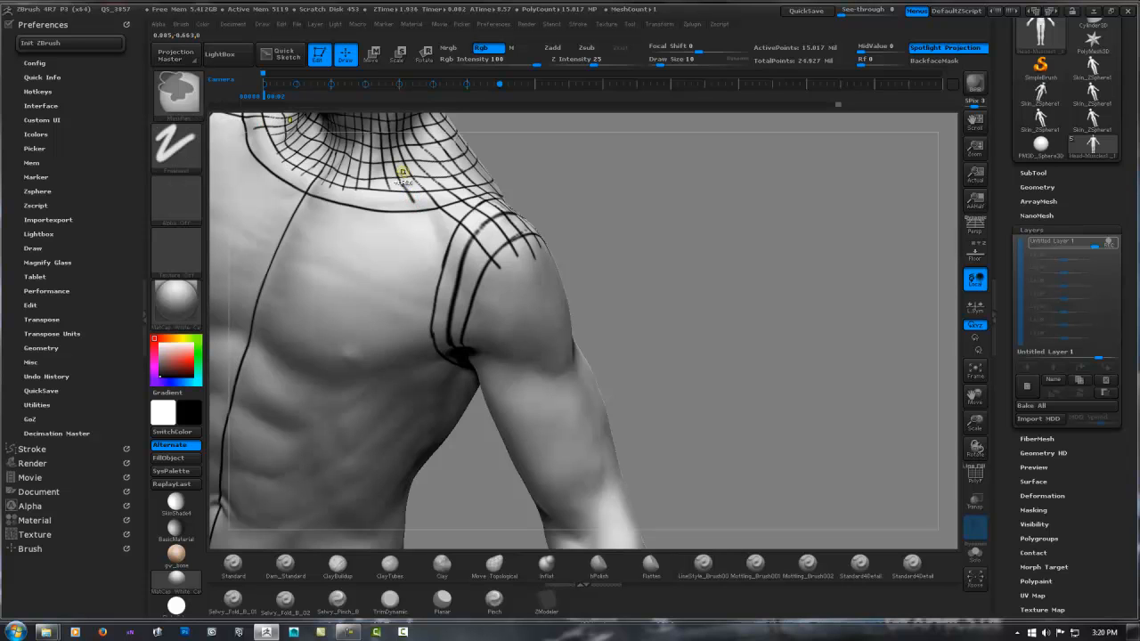
pyautogui.moveTo(421, 180)
pyautogui.keyDown('ctrl'); pyautogui.mouseDown(button='right')
pyautogui.moveTo(451, 184)
pyautogui.moveTo(413, 230)
pyautogui.moveTo(367, 243)
pyautogui.mouseUp(button='right'); pyautogui.keyUp('ctrl')
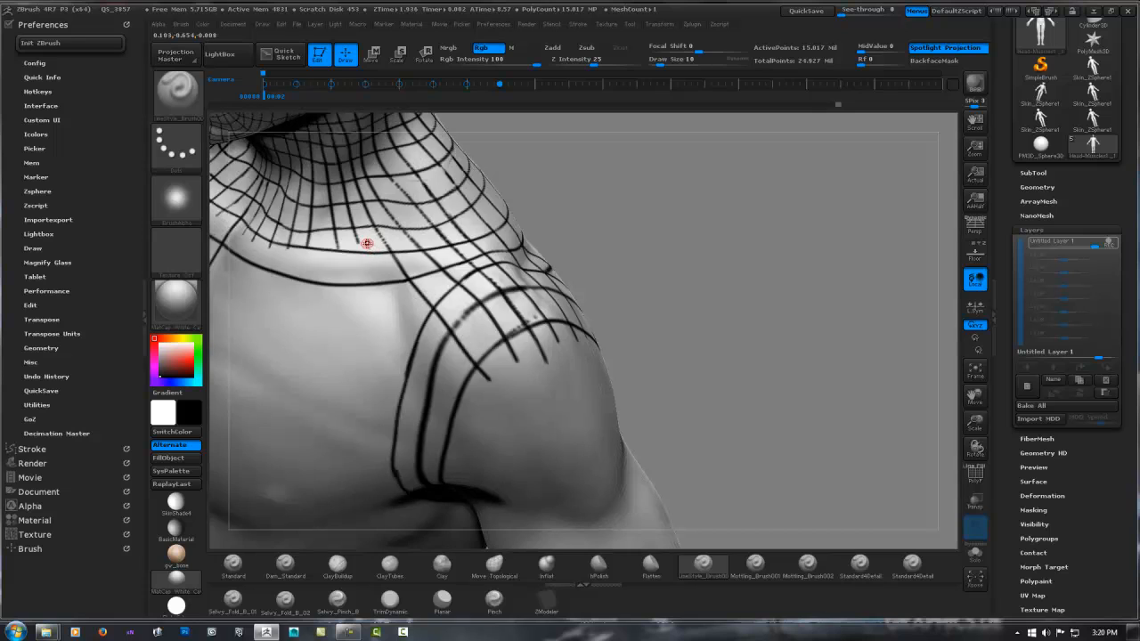
pyautogui.press('ctrl')
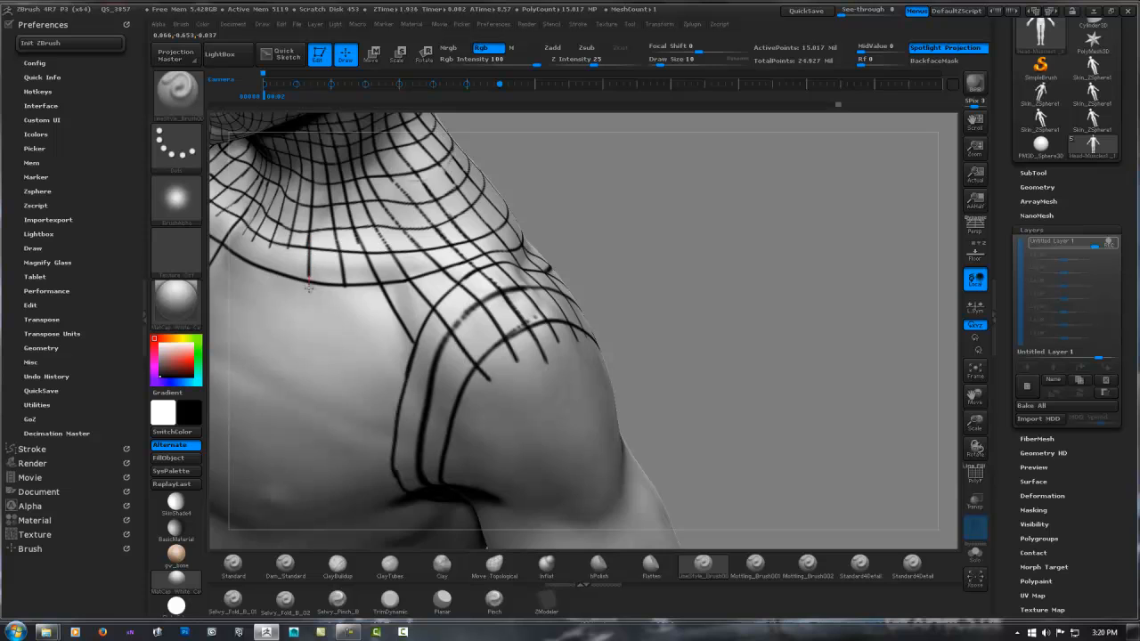
pyautogui.moveTo(325, 275); pyautogui.dragTo(372, 250, button='right')
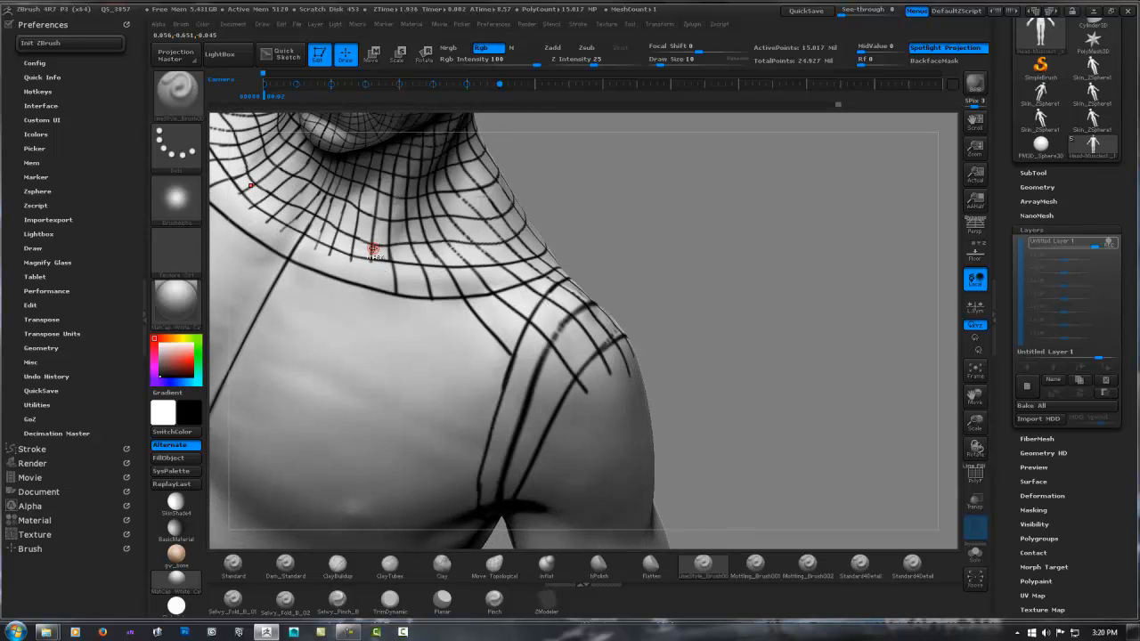
pyautogui.moveTo(372, 251); pyautogui.dragTo(370, 298)
pyautogui.press('ctrl')
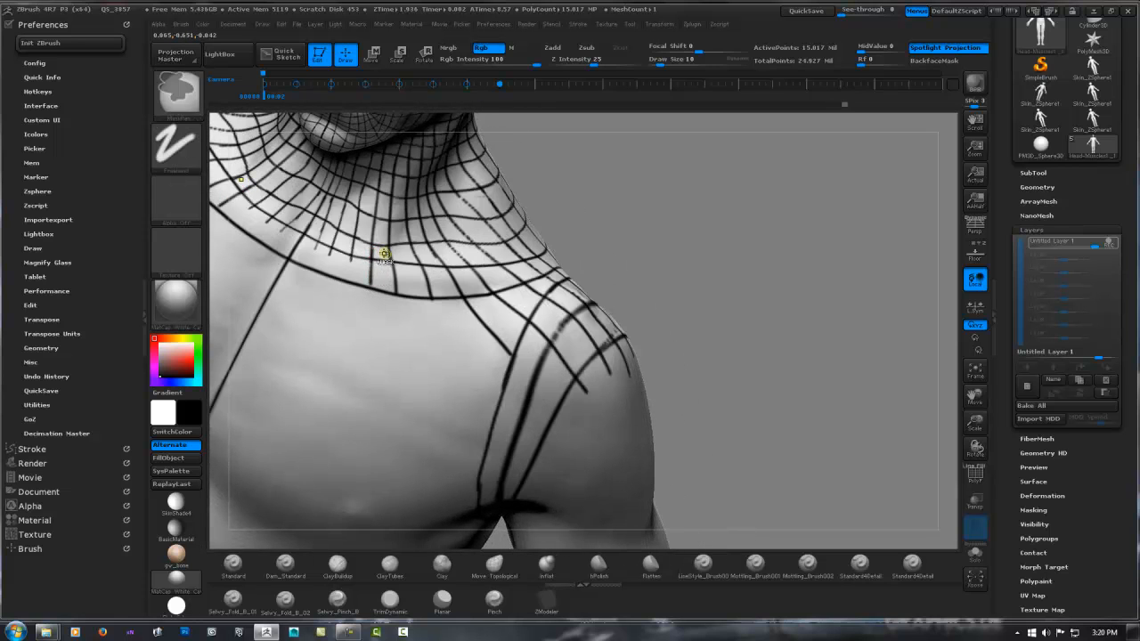
pyautogui.hotkey('ctrl', 'z')
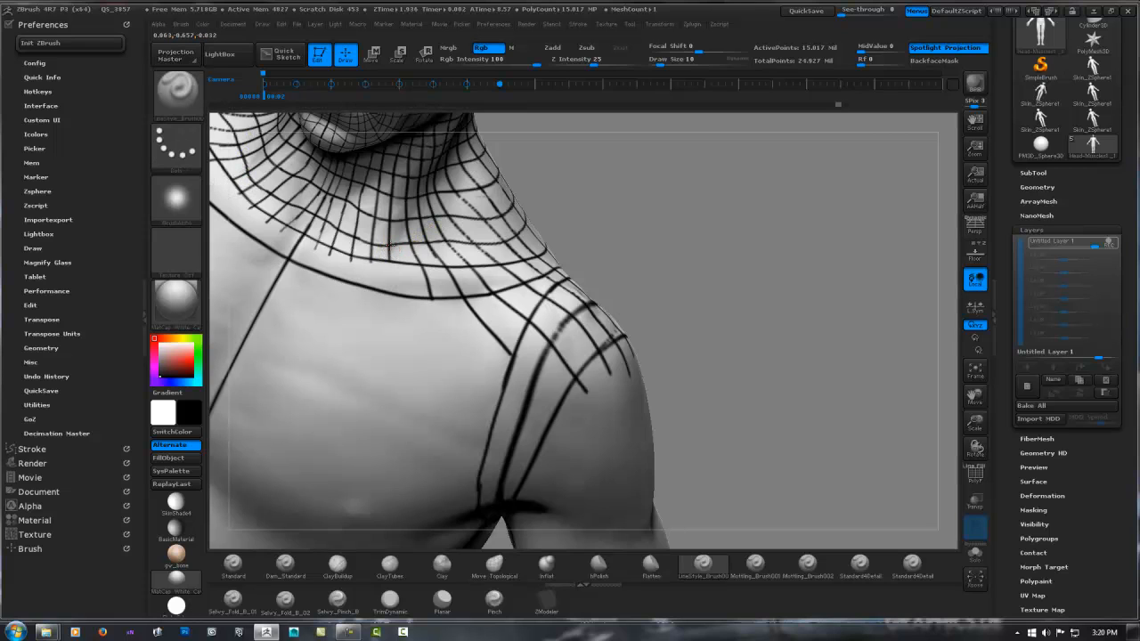
# Step: Extend the remaining front neck lines down to the collarbone loop, working from the side of the neck to the chest center
pyautogui.moveTo(390, 246); pyautogui.dragTo(399, 287)
pyautogui.keyDown('alt'); pyautogui.moveTo(390, 235); pyautogui.dragTo(393, 290); pyautogui.keyUp('alt')
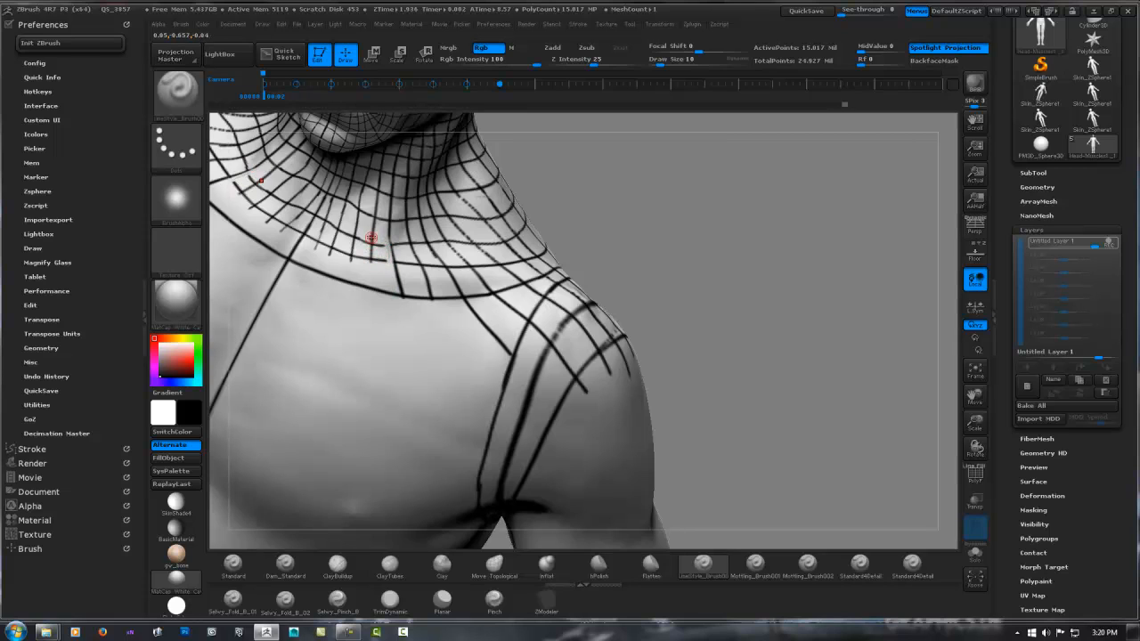
pyautogui.moveTo(372, 238)
pyautogui.mouseDown()
pyautogui.moveTo(375, 280)
pyautogui.moveTo(347, 294)
pyautogui.mouseUp()
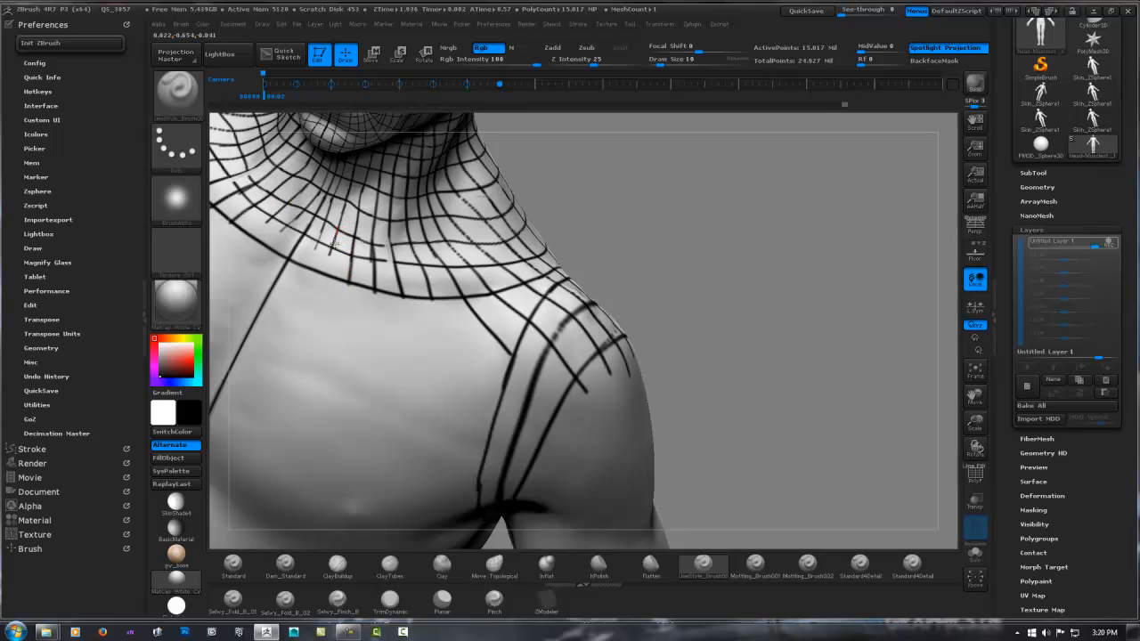
pyautogui.moveTo(335, 239); pyautogui.dragTo(326, 275)
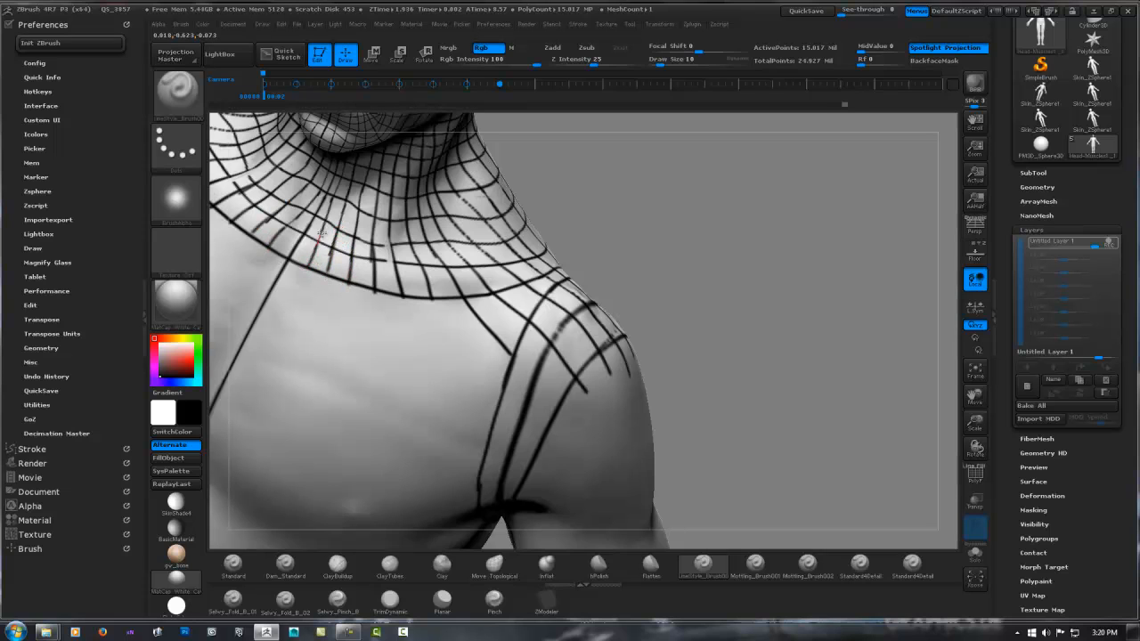
pyautogui.press('ctrl')
pyautogui.moveTo(618, 206); pyautogui.dragTo(637, 236)
pyautogui.keyDown('ctrl'); pyautogui.moveTo(579, 237); pyautogui.dragTo(515, 246, button='right'); pyautogui.keyUp('ctrl')
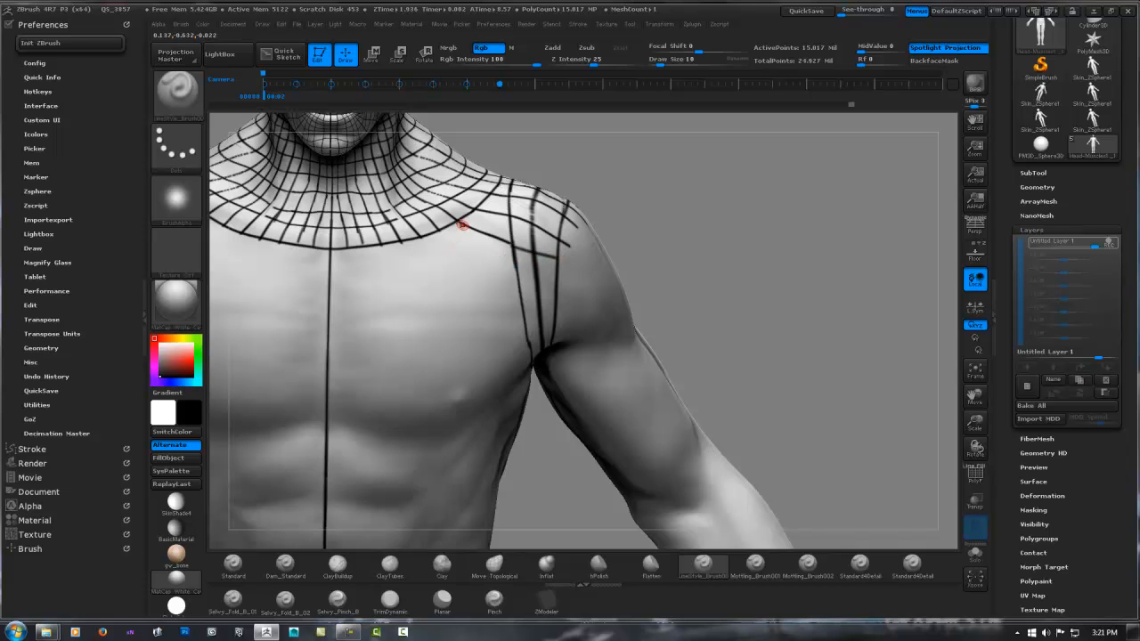
# Step: Draw a short line across the center line beneath the pectorals, replacing the first attempt with one angled down from the center
pyautogui.moveTo(331, 272); pyautogui.dragTo(529, 333, button='right')
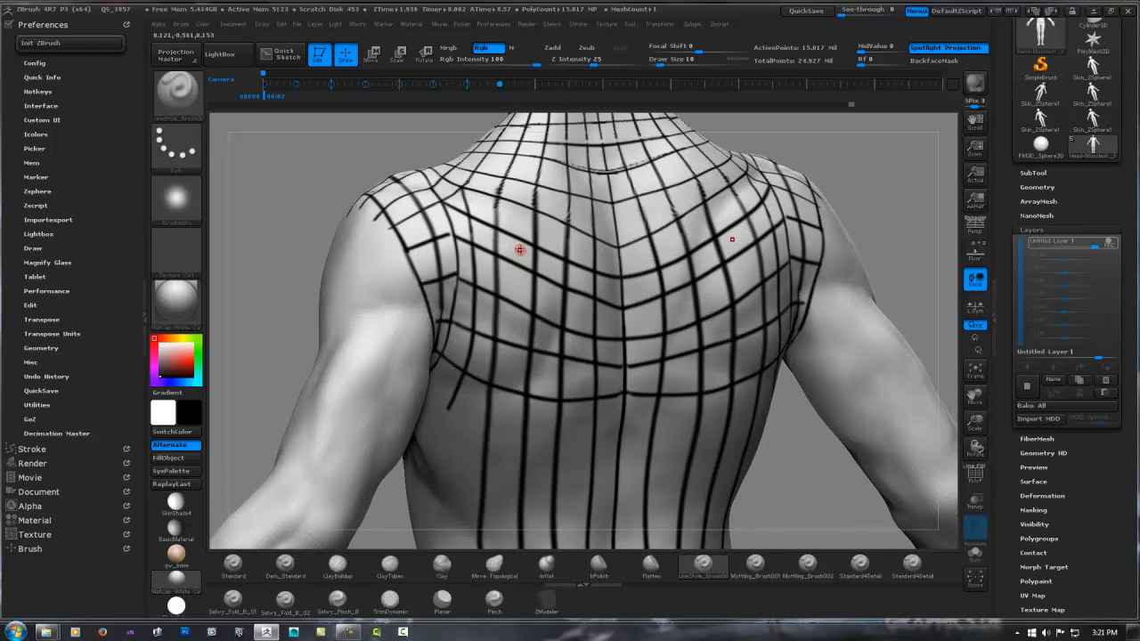
pyautogui.moveTo(463, 253); pyautogui.dragTo(393, 324, button='right')
pyautogui.moveTo(342, 327); pyautogui.dragTo(389, 322)
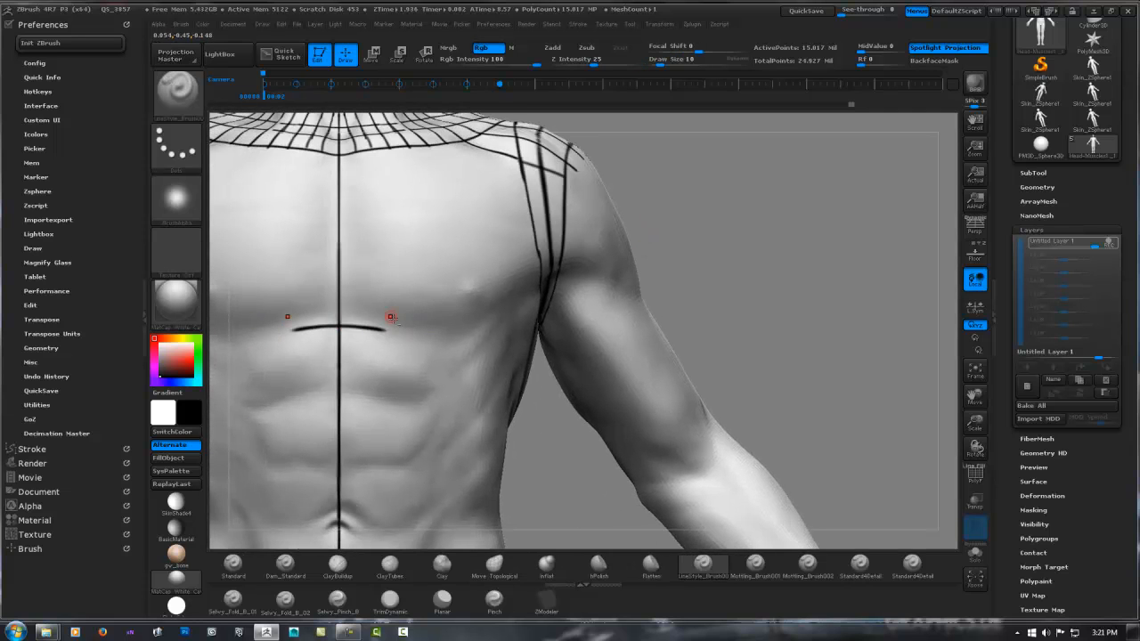
pyautogui.moveTo(389, 318); pyautogui.dragTo(428, 314, button='right')
pyautogui.press('ctrl')
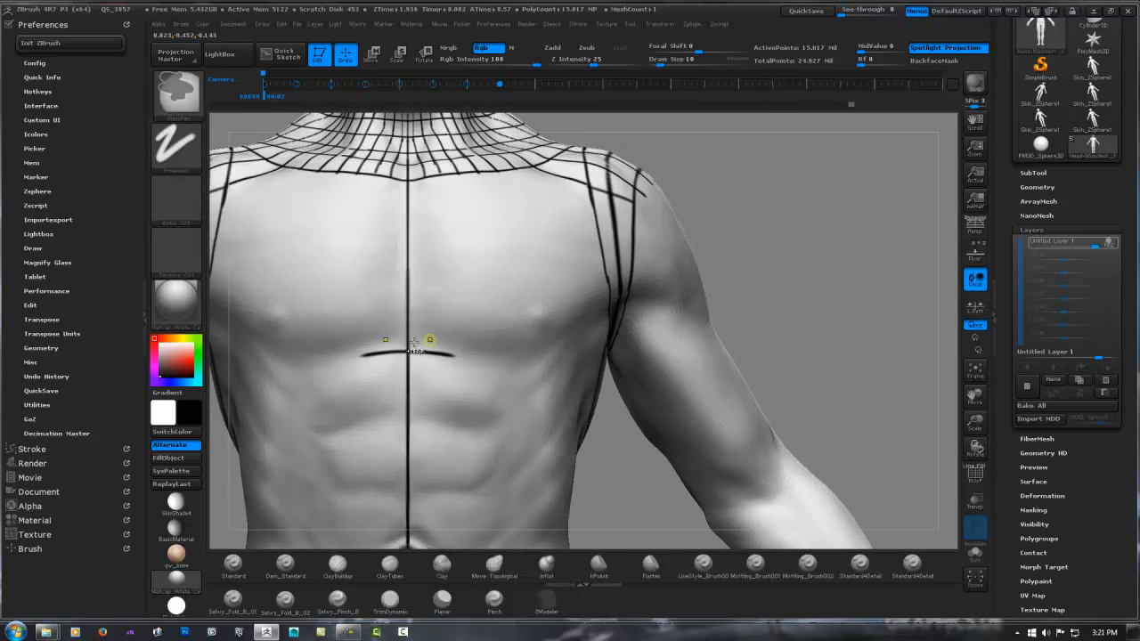
pyautogui.hotkey('ctrl', 'z')
pyautogui.moveTo(407, 341); pyautogui.dragTo(464, 350)
pyautogui.moveTo(498, 302); pyautogui.dragTo(432, 296, button='right')
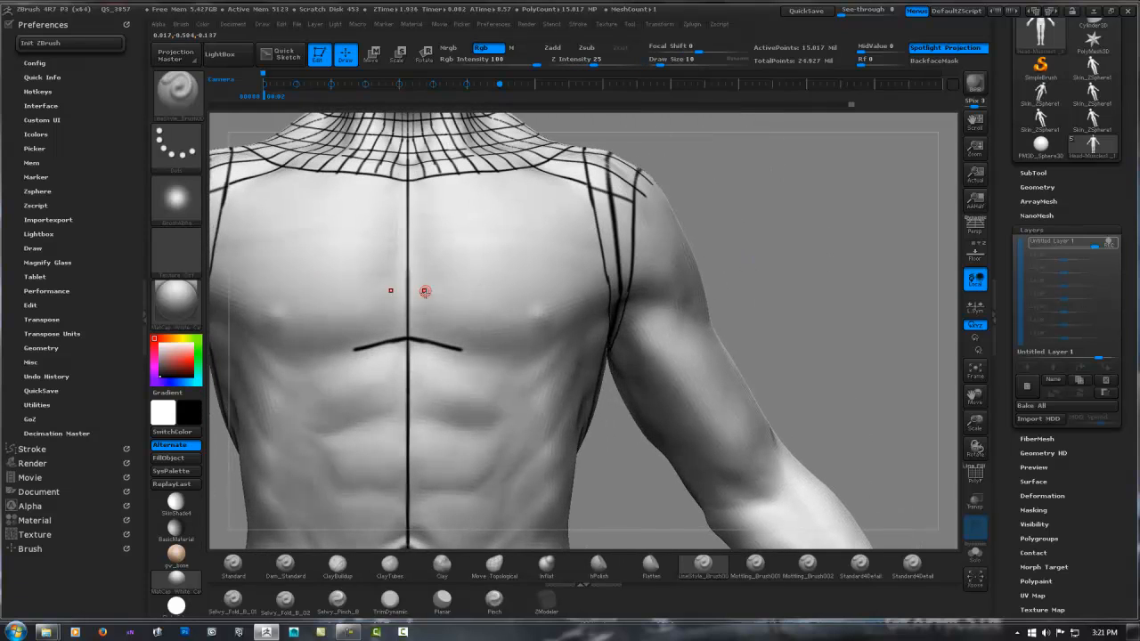
# Step: Draw four short horizontal lines across the center line, spaced evenly up the sternum toward the collarbone loop
pyautogui.moveTo(411, 306); pyautogui.dragTo(461, 308)
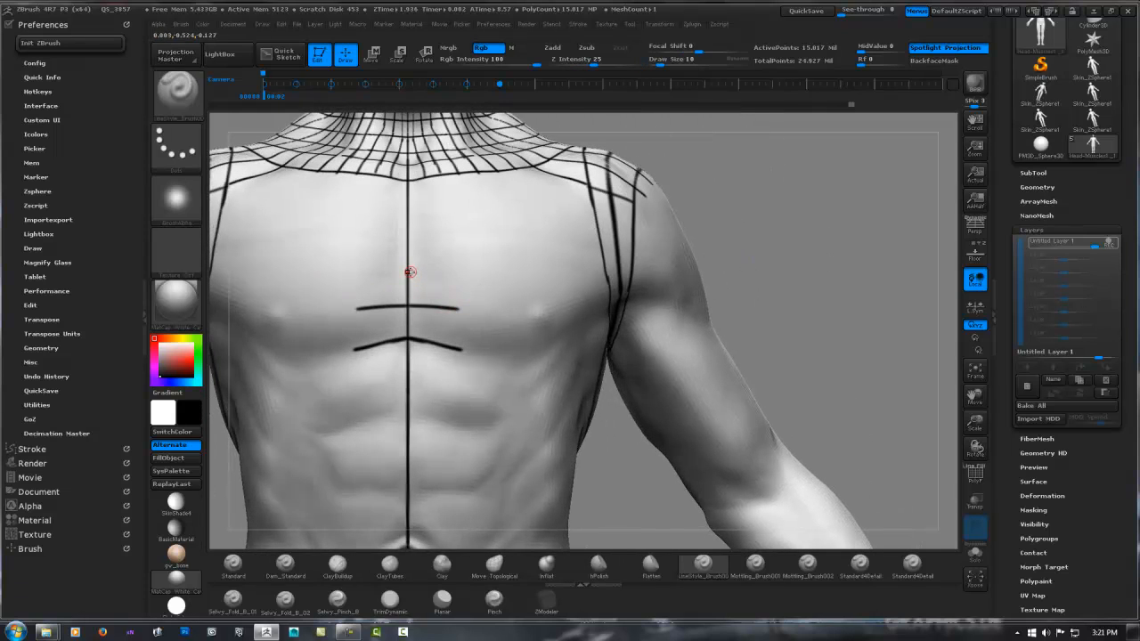
pyautogui.moveTo(408, 271); pyautogui.dragTo(454, 273)
pyautogui.moveTo(408, 237); pyautogui.dragTo(457, 238)
pyautogui.moveTo(409, 207); pyautogui.dragTo(464, 206)
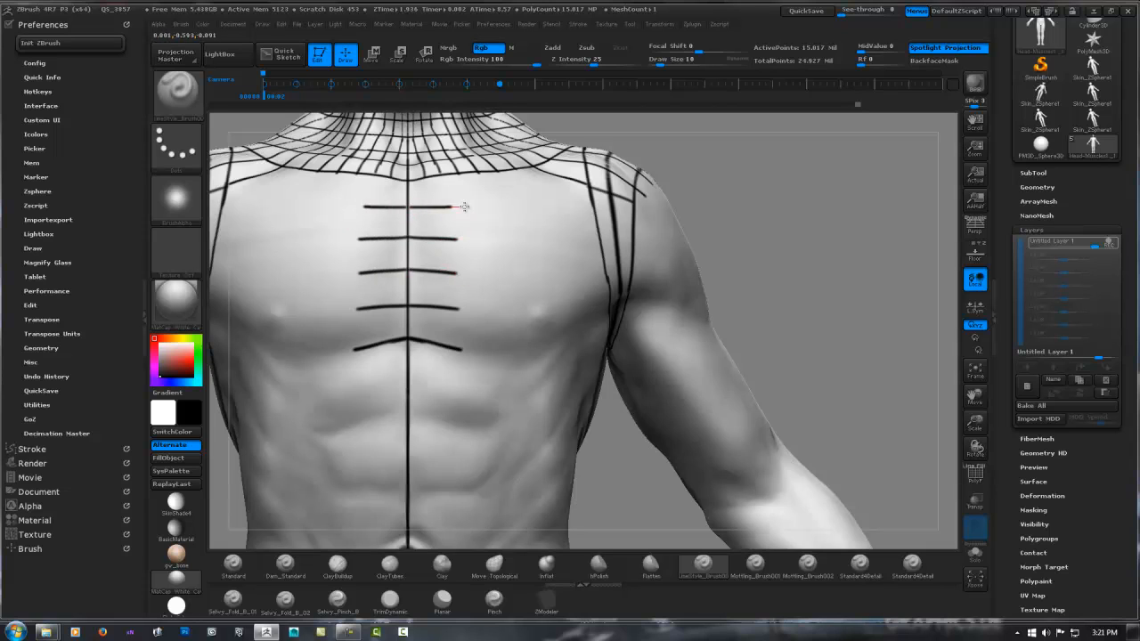
# Step: Undo the topmost short line on the sternum and redraw it slightly higher across the center line
pyautogui.moveTo(484, 247)
pyautogui.keyDown('alt'); pyautogui.mouseDown(button='right')
pyautogui.moveTo(412, 272)
pyautogui.moveTo(414, 252)
pyautogui.moveTo(377, 221)
pyautogui.moveTo(349, 231)
pyautogui.mouseUp(button='right'); pyautogui.keyUp('alt')
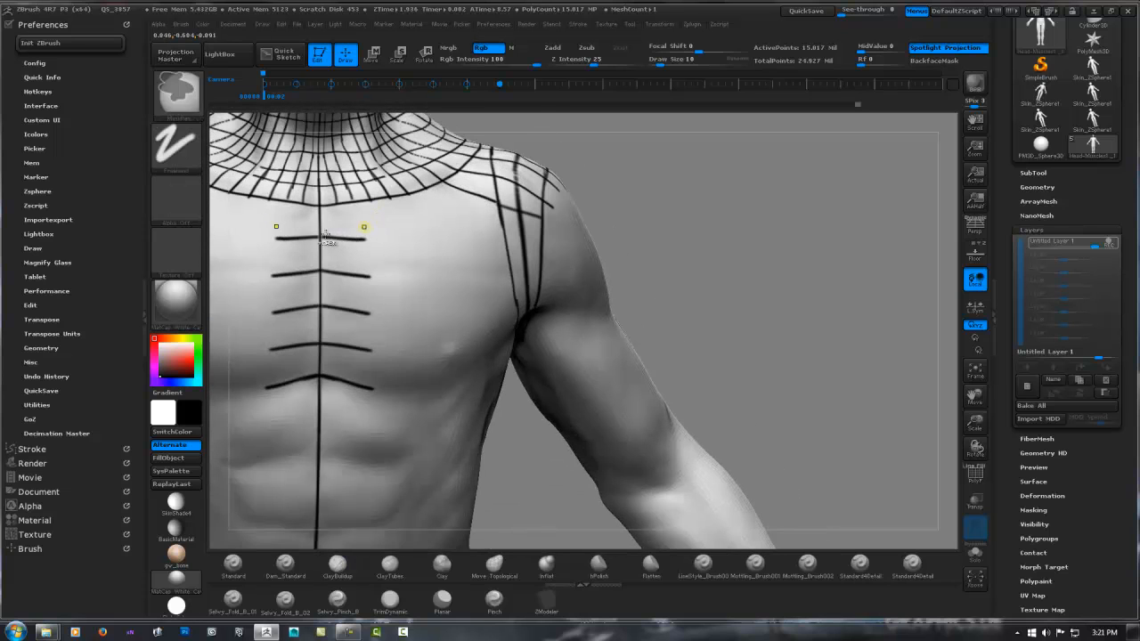
pyautogui.hotkey('ctrl', 'z')
pyautogui.moveTo(322, 235); pyautogui.dragTo(382, 231)
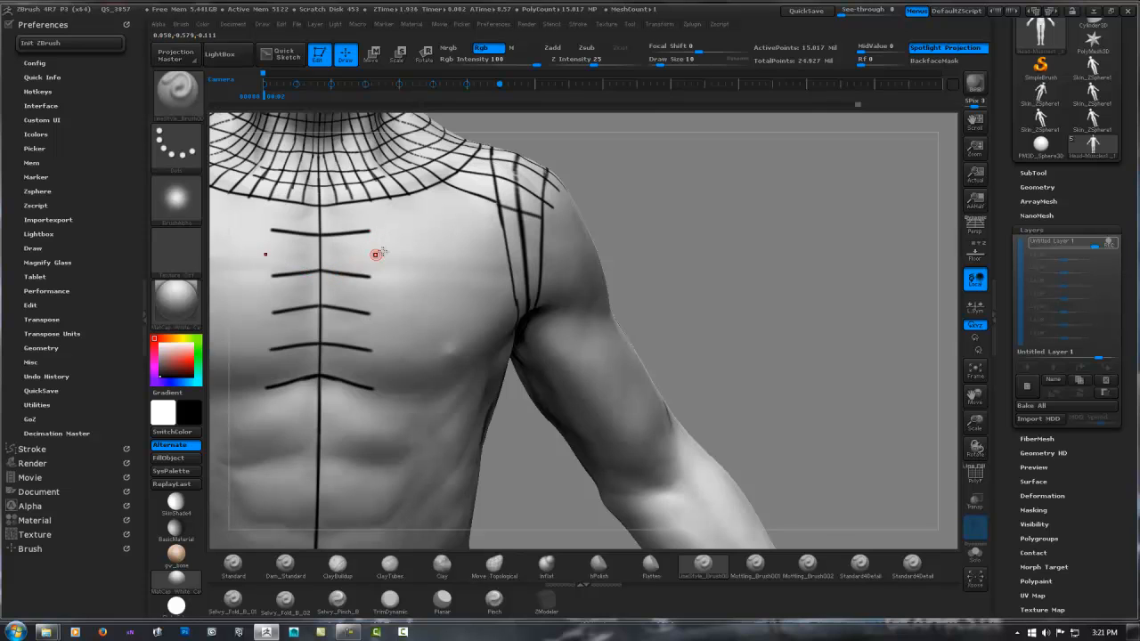
# Step: Redraw the second short sternum line straighter and slightly higher, removing the old downward-angled line
pyautogui.moveTo(376, 254); pyautogui.dragTo(330, 270, button='right')
pyautogui.moveTo(319, 270); pyautogui.dragTo(382, 268)
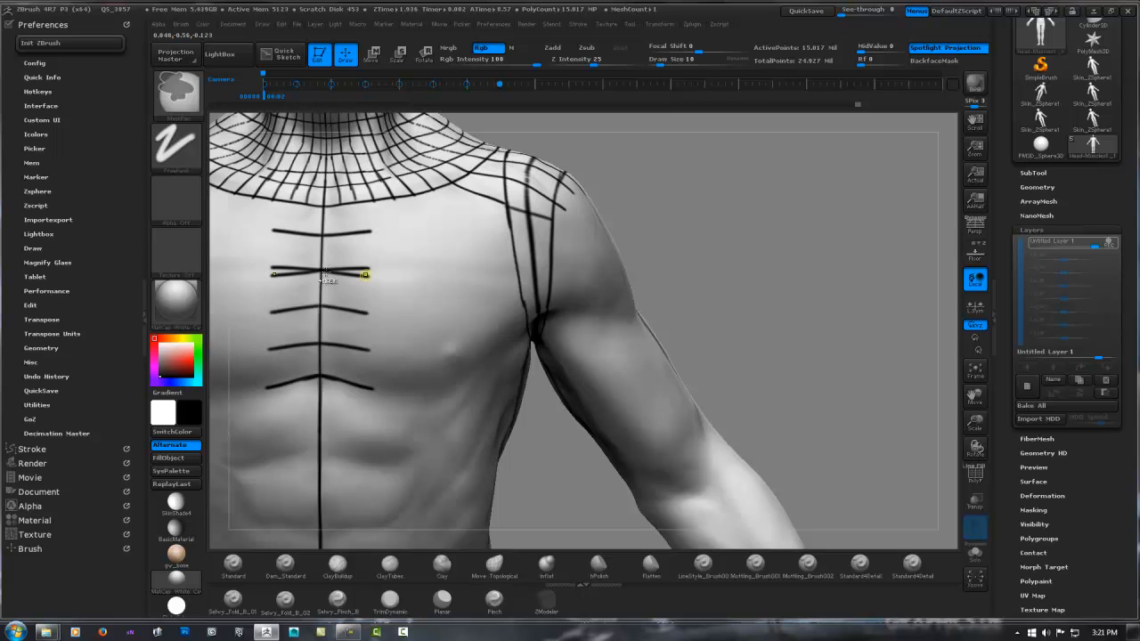
pyautogui.hotkey('ctrl', 'z')
pyautogui.moveTo(672, 224); pyautogui.dragTo(611, 234)
pyautogui.moveTo(317, 280); pyautogui.dragTo(324, 280, button='right')
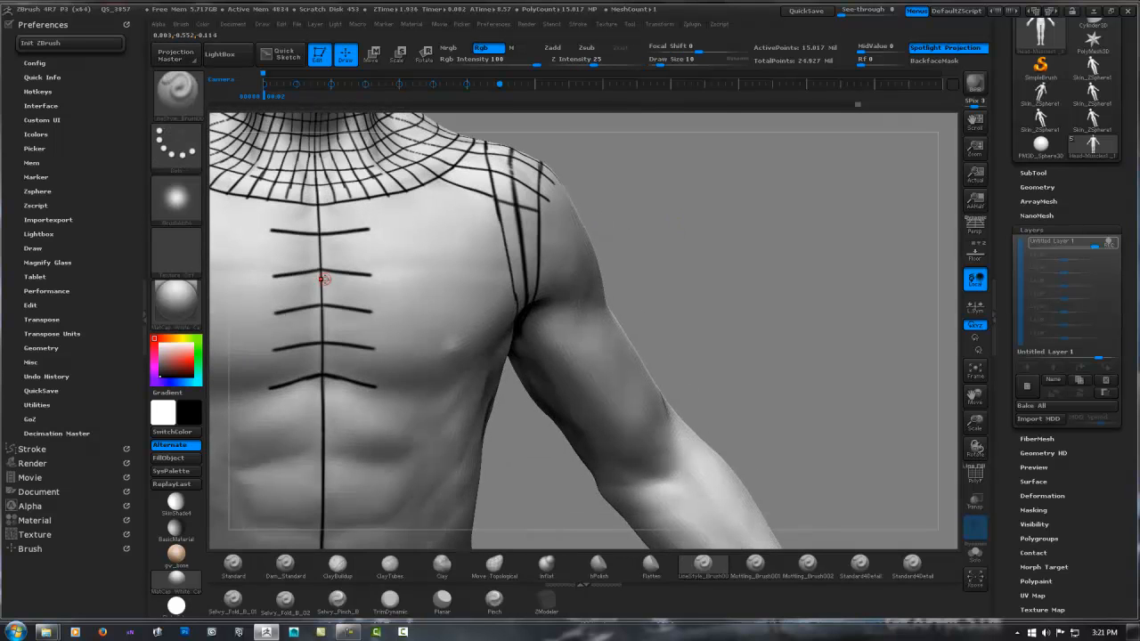
pyautogui.press('1')
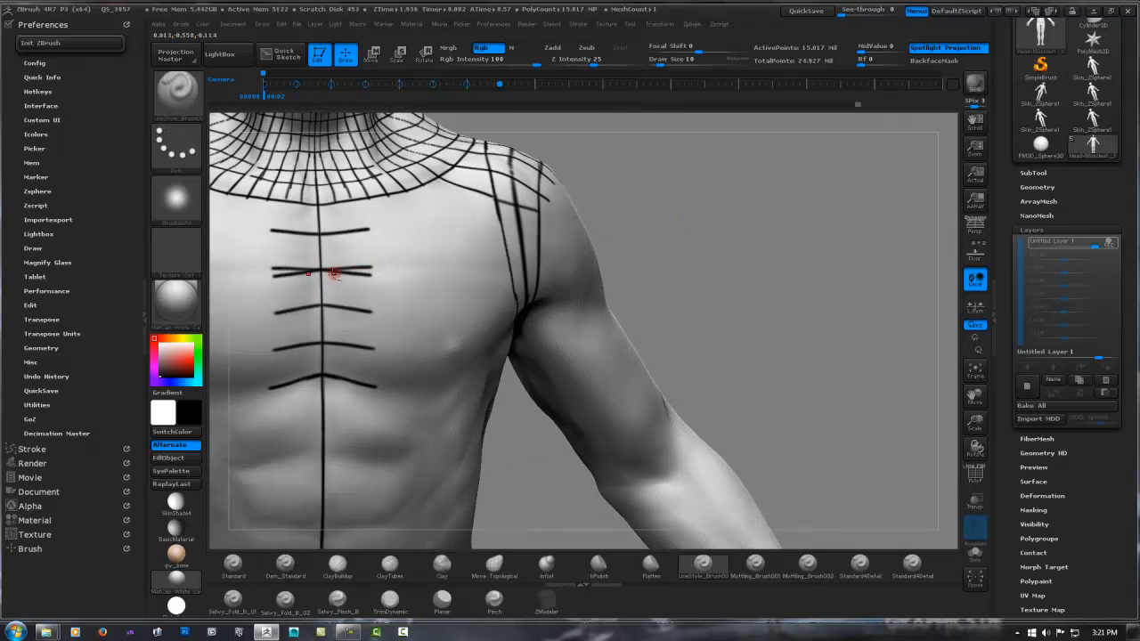
pyautogui.moveTo(334, 274); pyautogui.dragTo(401, 275)
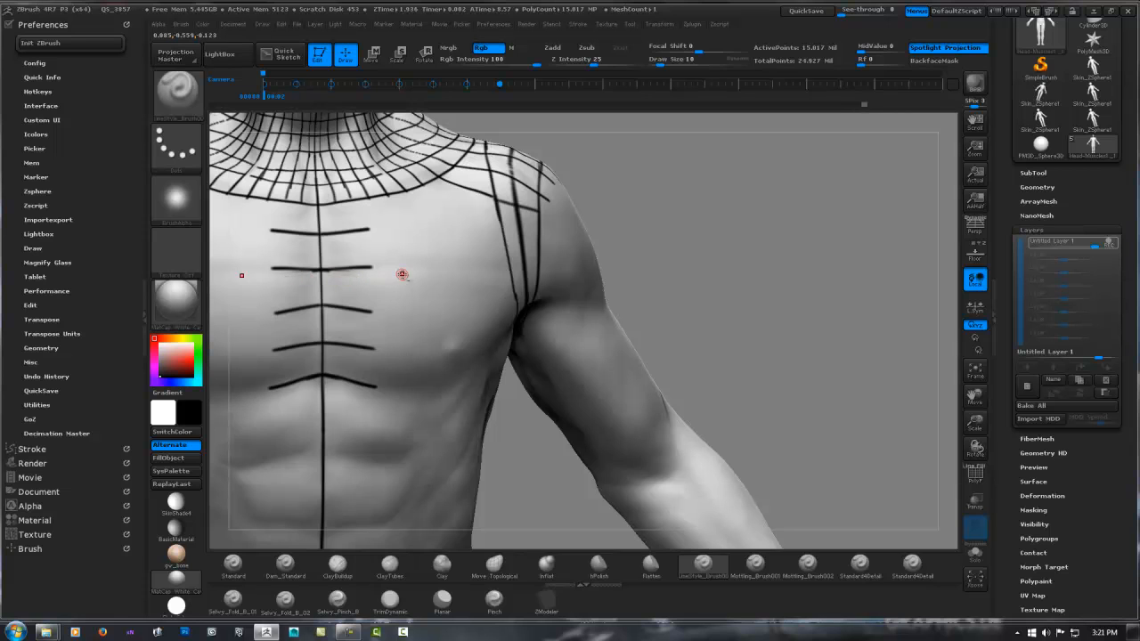
# Step: Draw a line from the outer corner of the collarbone loop down the outer chest toward the armpit, replacing the first attempt
pyautogui.moveTo(430, 274)
pyautogui.mouseDown(button='right')
pyautogui.moveTo(443, 252)
pyautogui.moveTo(406, 261)
pyautogui.moveTo(422, 290)
pyautogui.moveTo(431, 261)
pyautogui.moveTo(457, 258)
pyautogui.moveTo(442, 272)
pyautogui.moveTo(417, 242)
pyautogui.mouseUp(button='right')
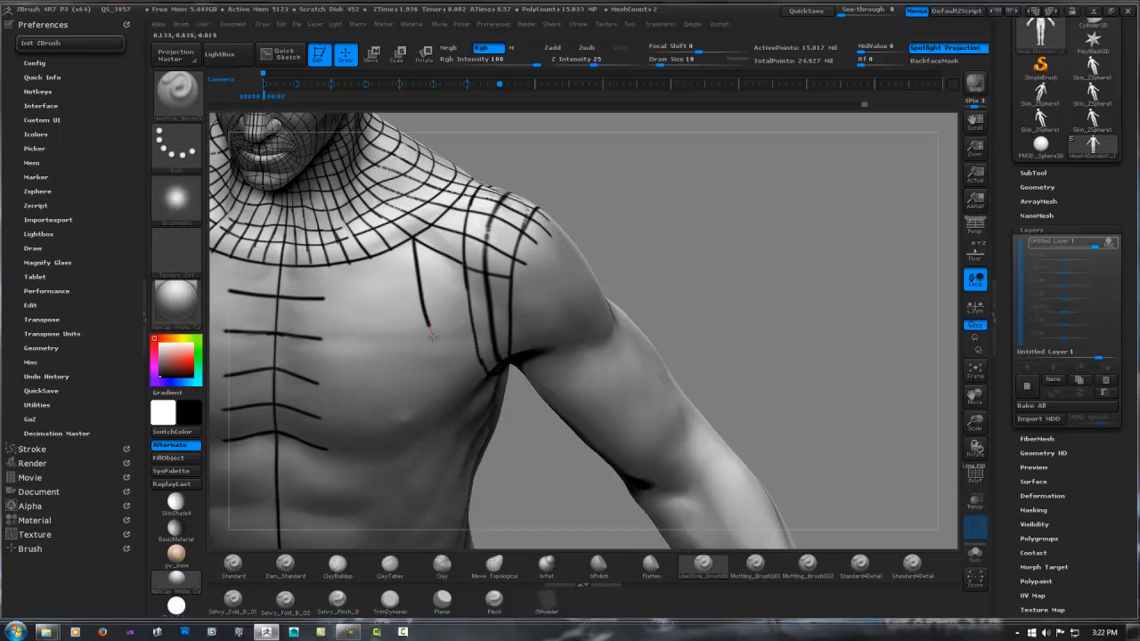
pyautogui.moveTo(433, 337); pyautogui.dragTo(434, 340)
pyautogui.moveTo(434, 339); pyautogui.dragTo(437, 258, button='right')
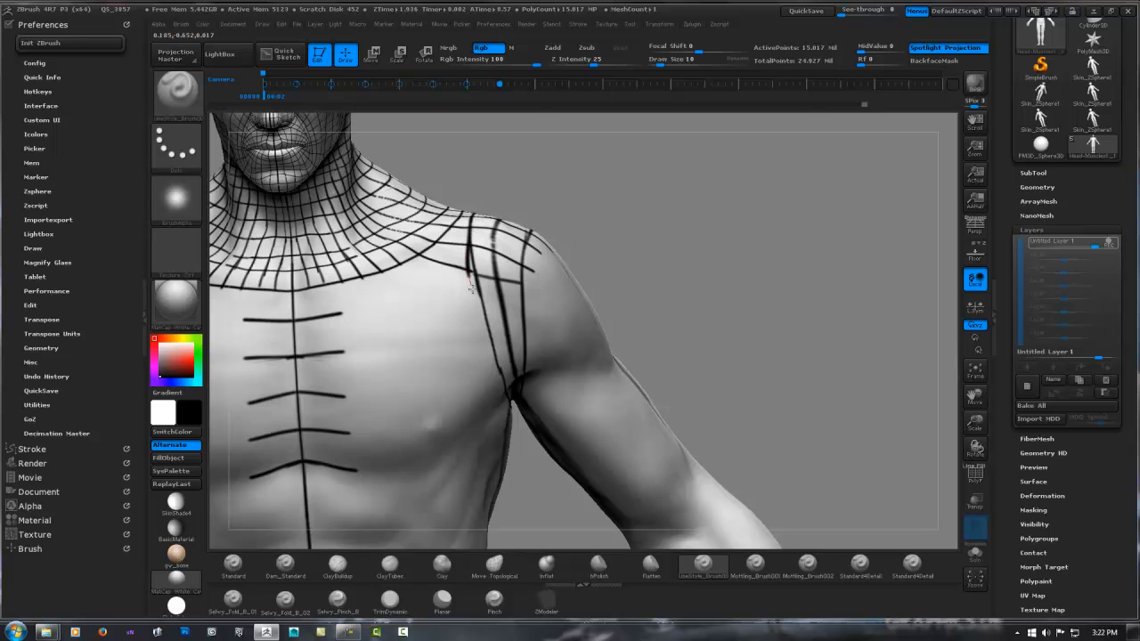
pyautogui.moveTo(472, 287); pyautogui.dragTo(464, 241, button='right')
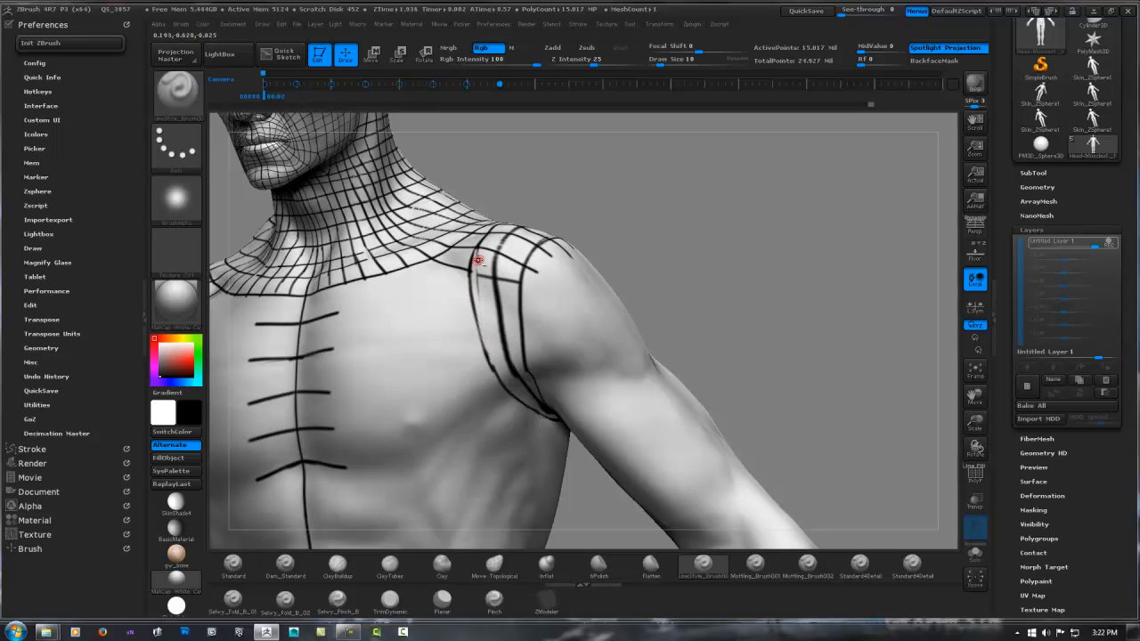
pyautogui.moveTo(497, 253)
pyautogui.mouseDown(button='right')
pyautogui.moveTo(495, 274)
pyautogui.moveTo(409, 268)
pyautogui.mouseUp(button='right')
pyautogui.moveTo(421, 258); pyautogui.dragTo(440, 230, button='right')
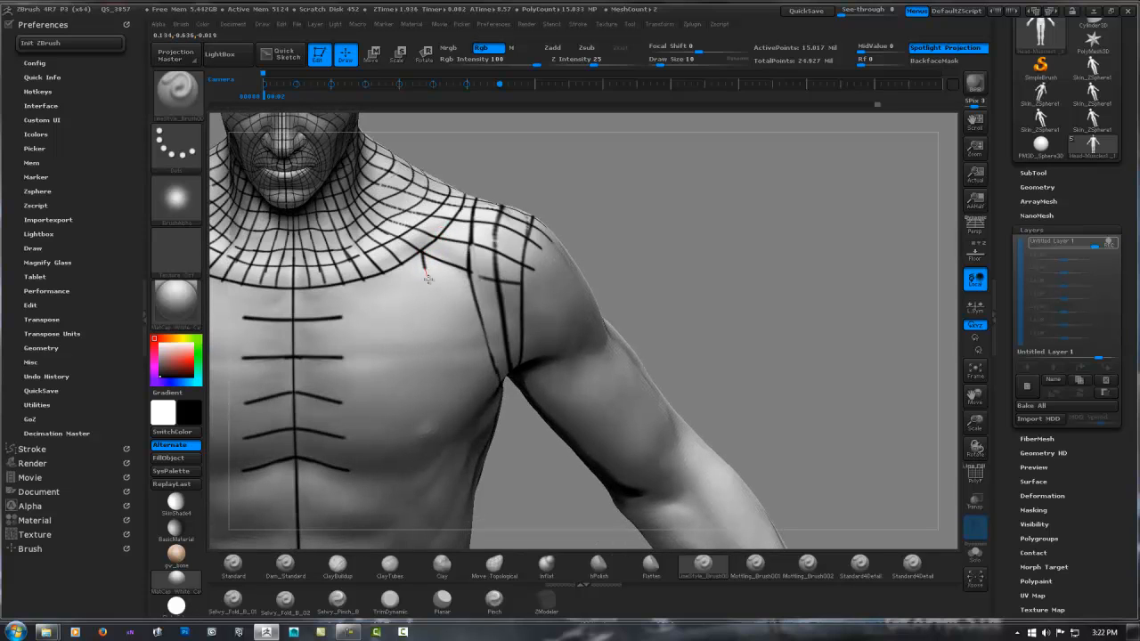
# Step: Continue the outer chest line around beneath the armpit and join it to the grid line coming from the back
pyautogui.moveTo(461, 329)
pyautogui.mouseDown(button='right')
pyautogui.moveTo(381, 261)
pyautogui.moveTo(472, 256)
pyautogui.moveTo(431, 219)
pyautogui.mouseUp(button='right')
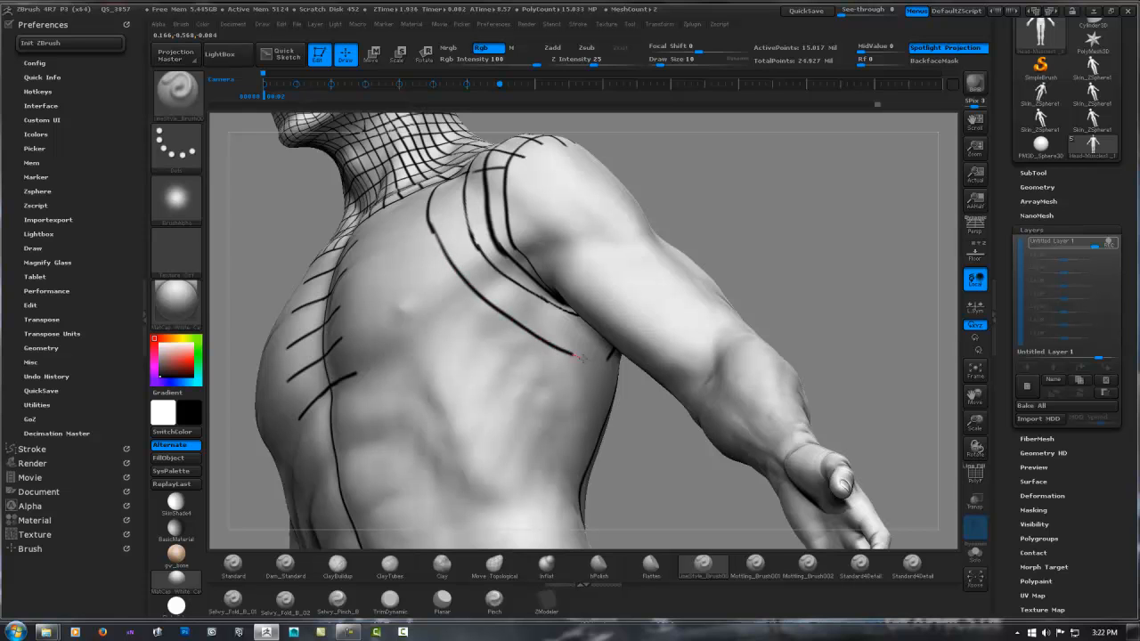
pyautogui.moveTo(600, 302); pyautogui.dragTo(632, 367, button='right')
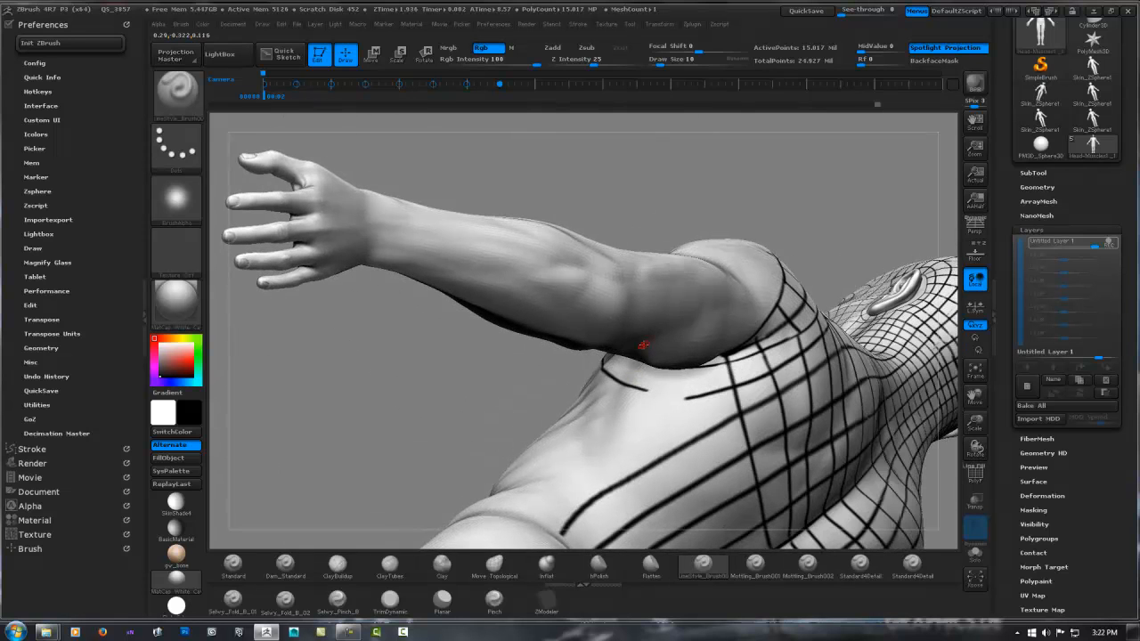
pyautogui.moveTo(643, 345); pyautogui.dragTo(648, 402)
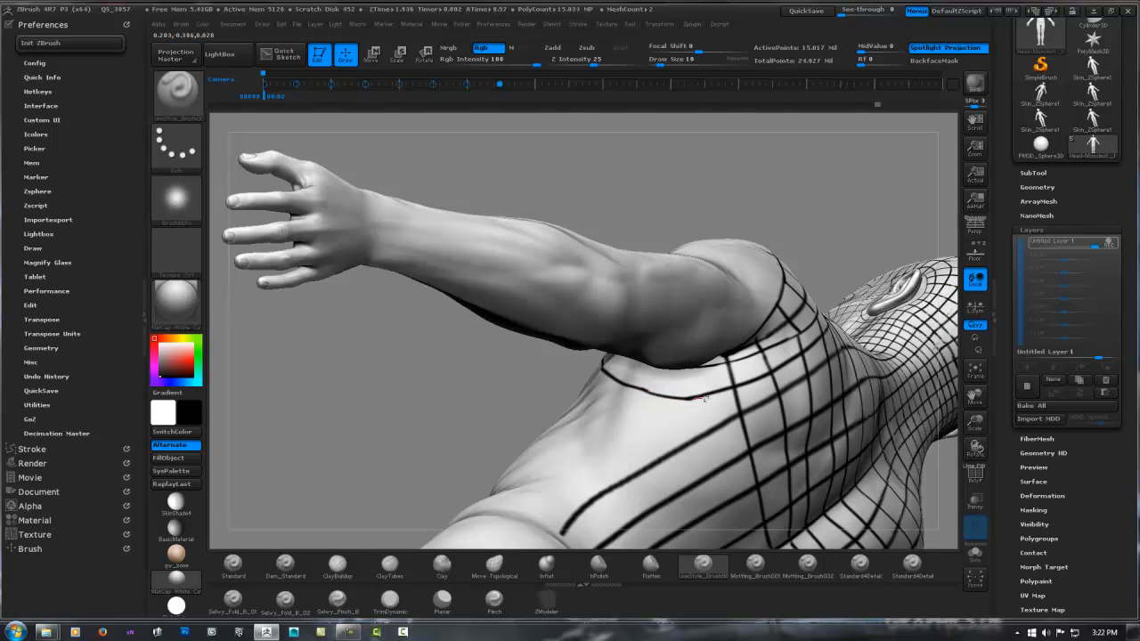
# Step: Draw two more lines from the collarbone loop down the chest to about nipple height, spaced inward from the outer chest line
pyautogui.moveTo(678, 365); pyautogui.dragTo(736, 307, button='right')
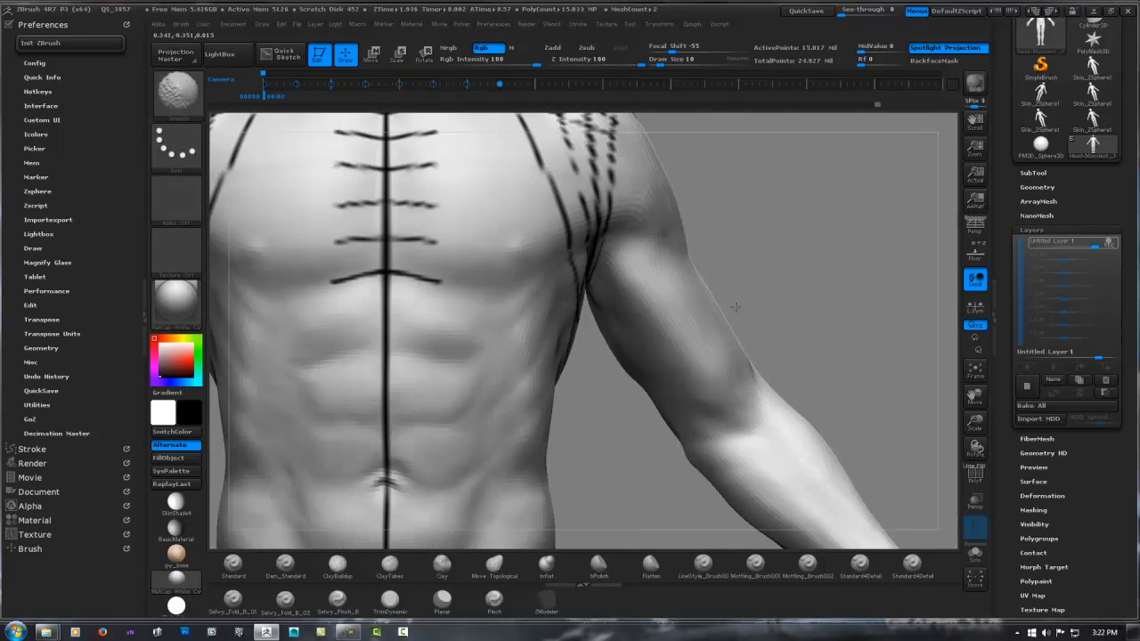
pyautogui.keyDown('alt'); pyautogui.moveTo(518, 142); pyautogui.dragTo(522, 300, button='right'); pyautogui.keyUp('alt')
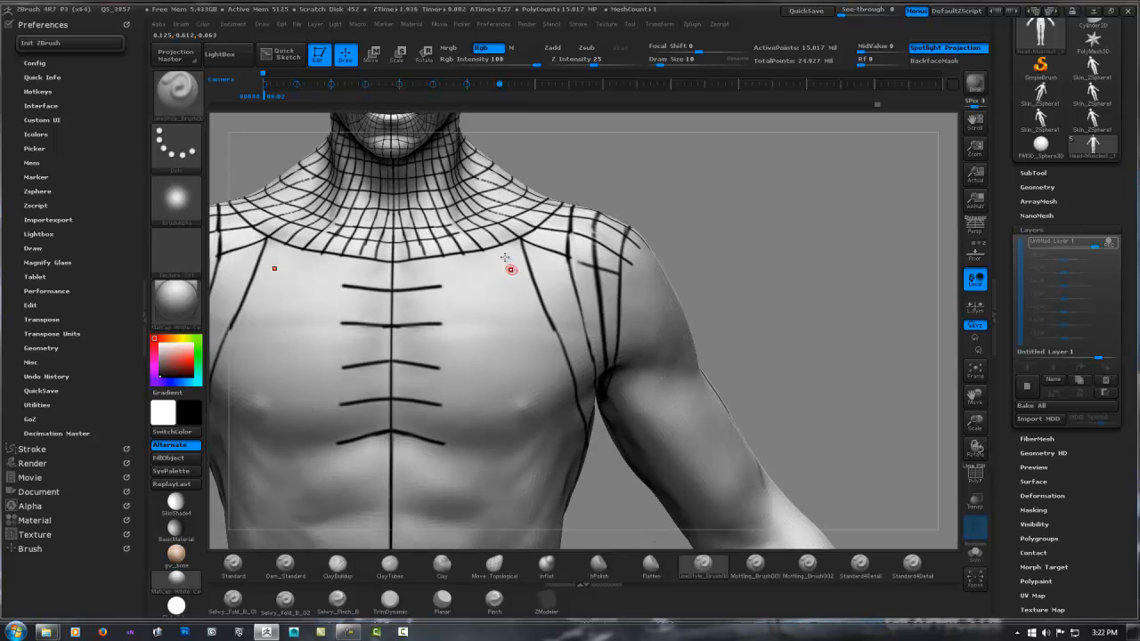
pyautogui.moveTo(499, 256); pyautogui.dragTo(506, 248, button='right')
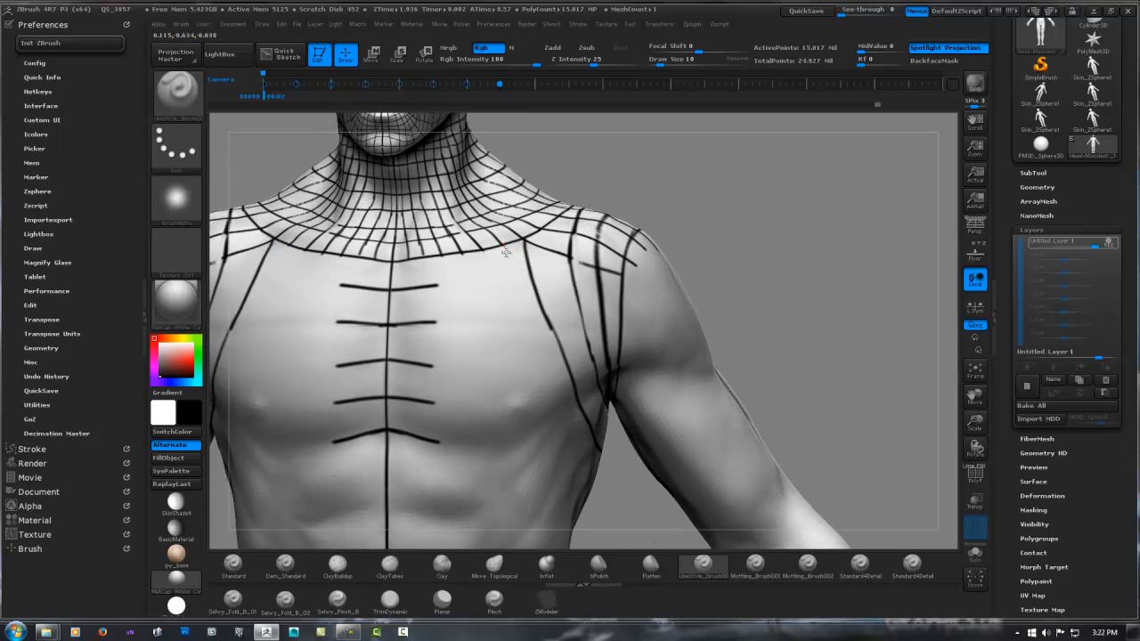
pyautogui.moveTo(505, 252); pyautogui.dragTo(556, 408)
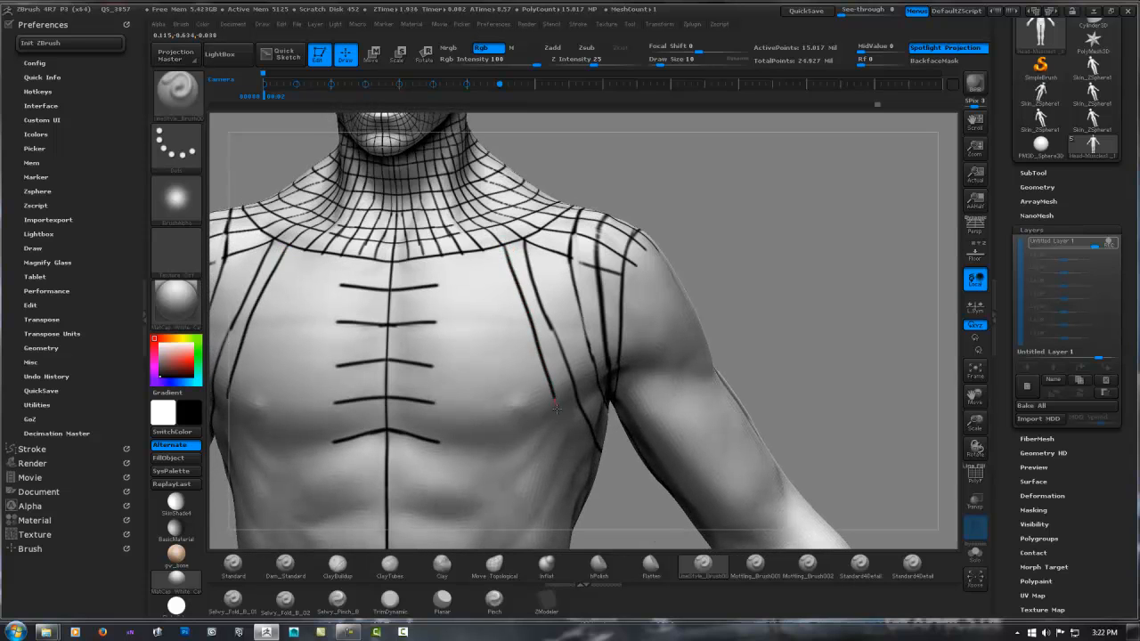
pyautogui.moveTo(476, 247)
pyautogui.mouseDown()
pyautogui.moveTo(515, 341)
pyautogui.moveTo(529, 419)
pyautogui.mouseUp()
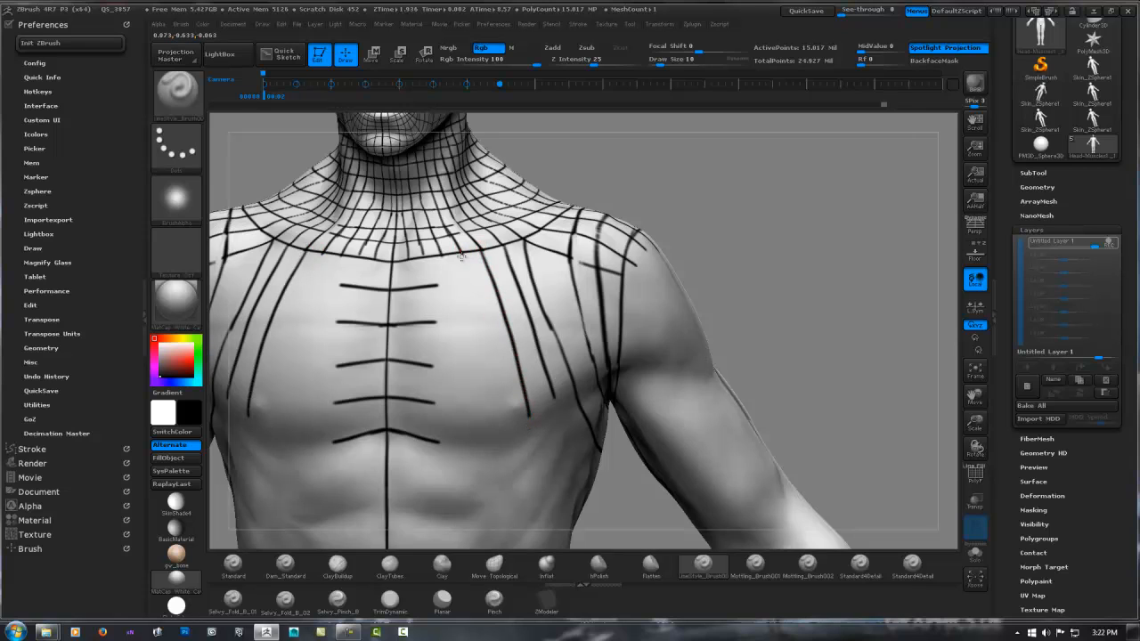
# Step: Paint two more long vertical topology lines on each side of the chest, from the collarbone line to the lower pectorals
pyautogui.moveTo(461, 257); pyautogui.dragTo(497, 426)
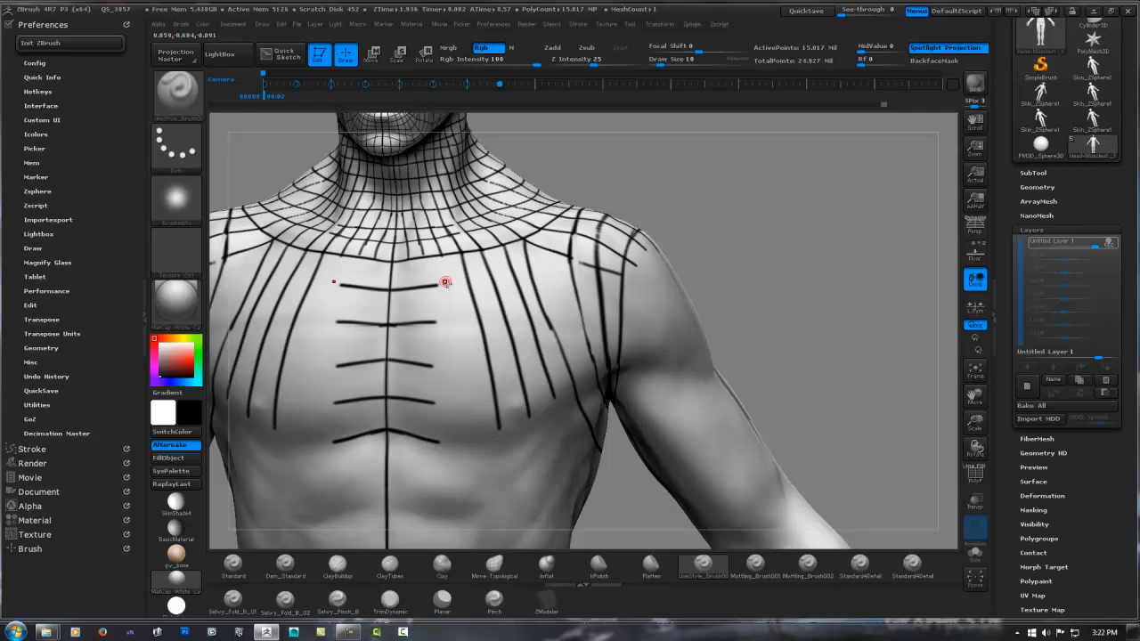
pyautogui.moveTo(443, 269); pyautogui.dragTo(474, 440)
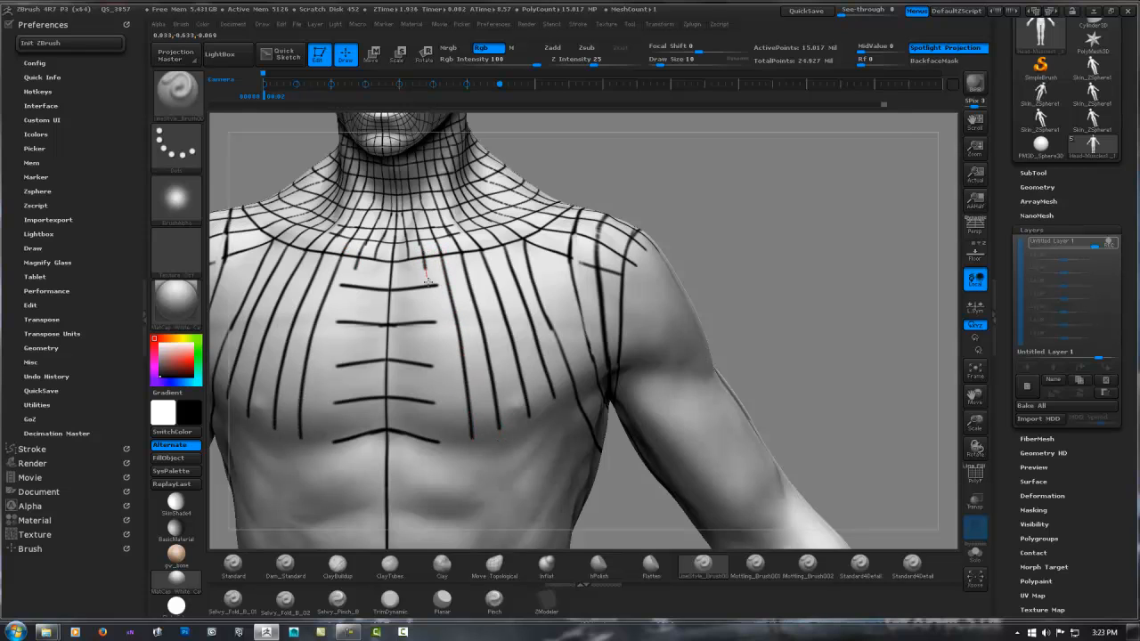
pyautogui.moveTo(428, 282); pyautogui.dragTo(444, 376)
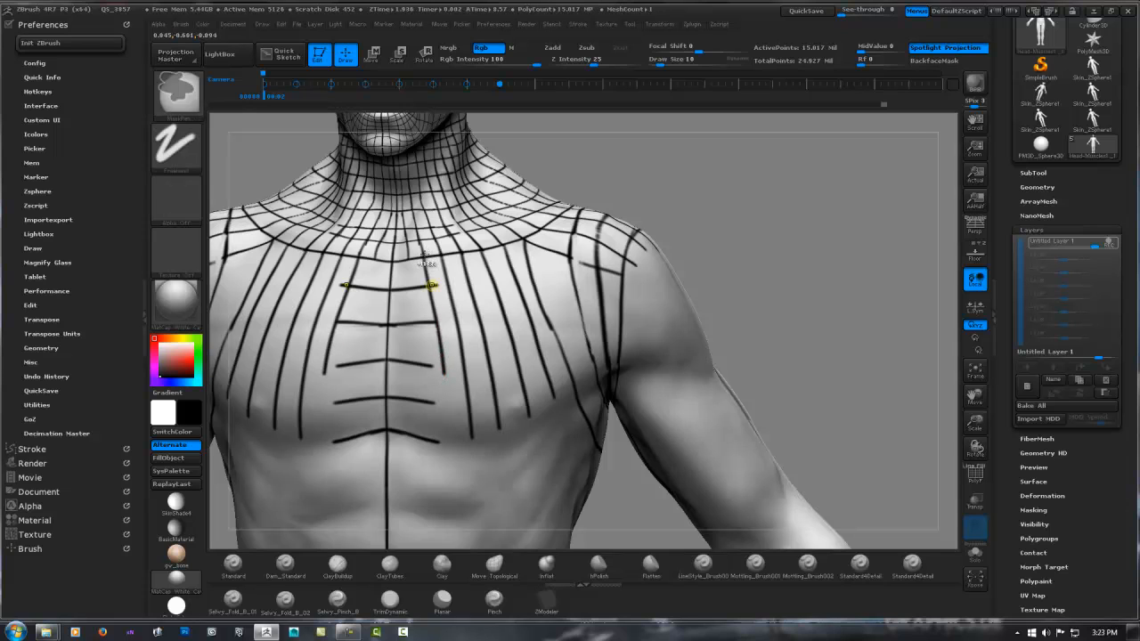
pyautogui.hotkey('ctrl', 'z')
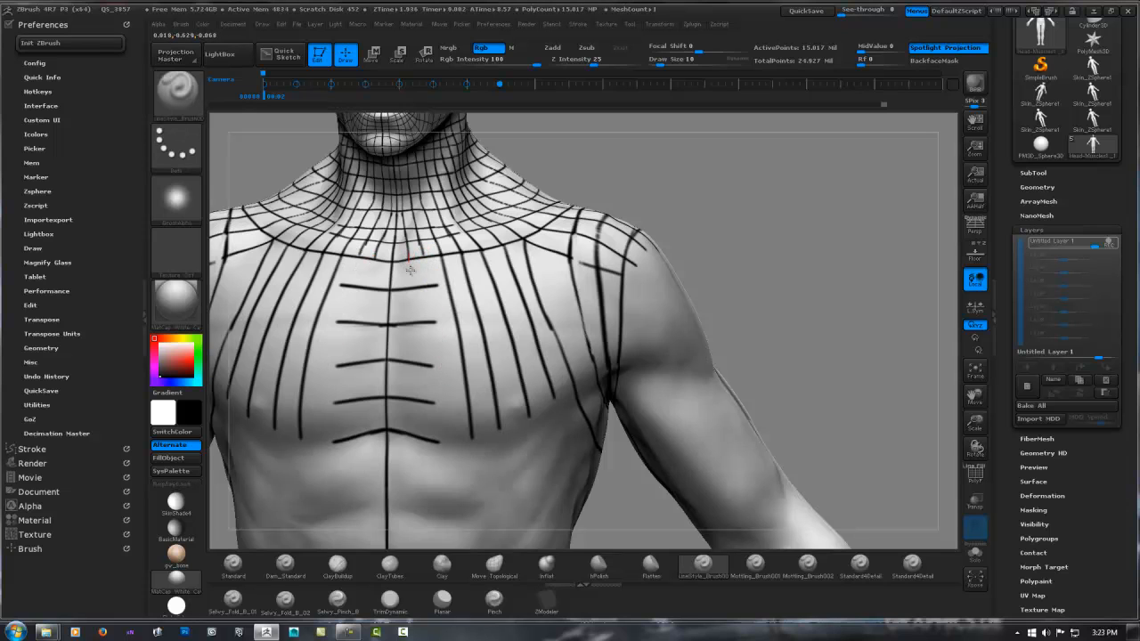
pyautogui.moveTo(651, 191); pyautogui.dragTo(677, 210)
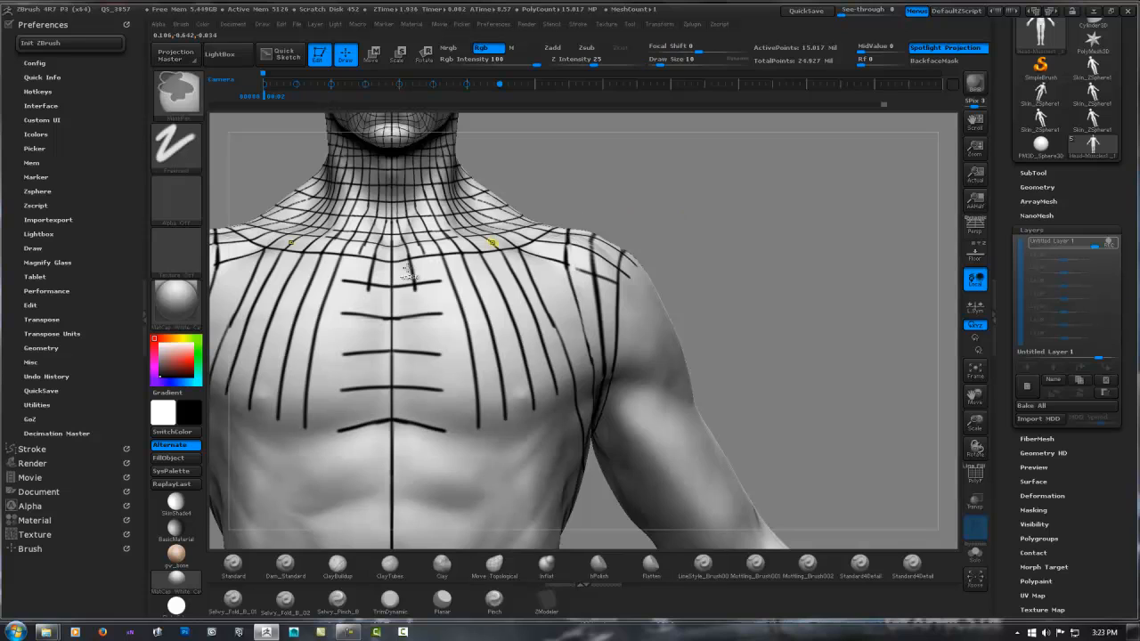
pyautogui.hotkey('ctrl', 'z')
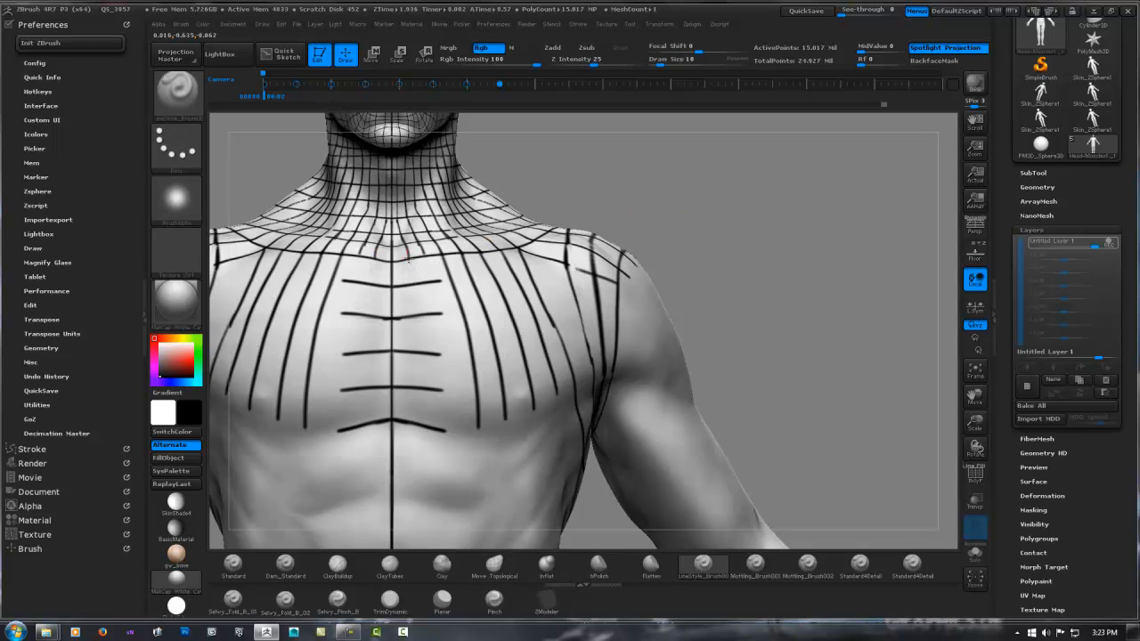
# Step: Paint two vertical lines on each side of the sternum centre line, from the collarbone line to the bottom pectoral line
pyautogui.moveTo(409, 285); pyautogui.dragTo(413, 381)
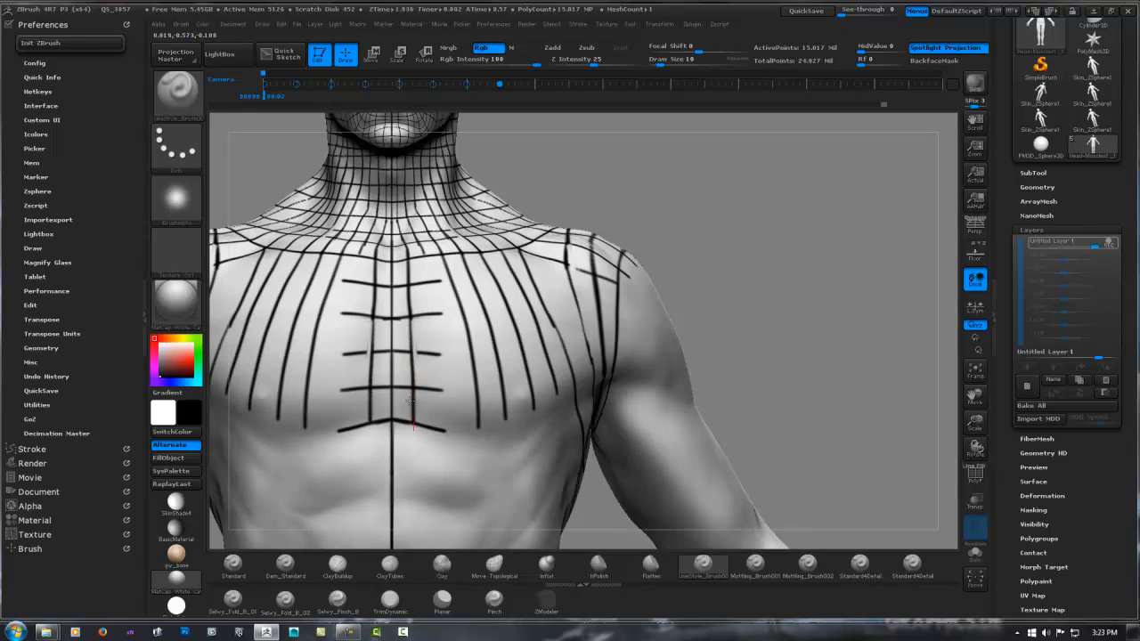
pyautogui.moveTo(359, 252); pyautogui.dragTo(344, 440)
# Step: Redraw the outer chest line to start at the collarbone corner and run toward the armpit, erasing the stray strokes beside it
pyautogui.moveTo(682, 295)
pyautogui.keyDown('ctrl'); pyautogui.mouseDown(button='right')
pyautogui.moveTo(575, 285)
pyautogui.moveTo(764, 306)
pyautogui.mouseUp(button='right'); pyautogui.keyUp('ctrl')
pyautogui.keyDown('ctrl'); pyautogui.moveTo(591, 277); pyautogui.dragTo(748, 267, button='right'); pyautogui.keyUp('ctrl')
pyautogui.keyDown('ctrl'); pyautogui.moveTo(503, 272); pyautogui.dragTo(535, 233, button='right'); pyautogui.keyUp('ctrl')
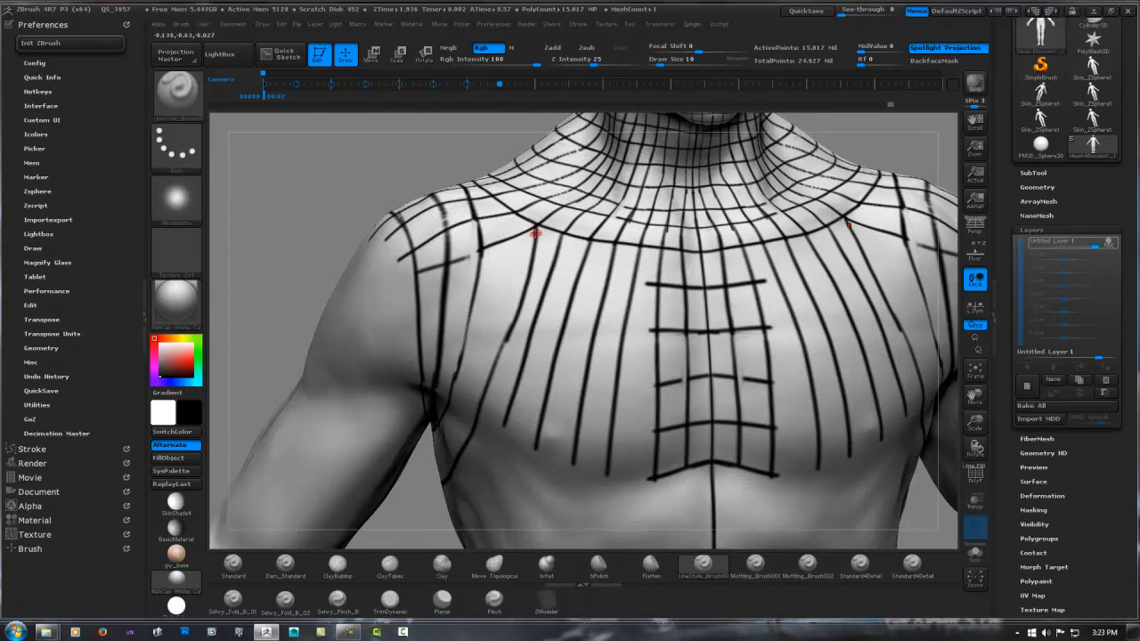
pyautogui.moveTo(530, 240)
pyautogui.mouseDown()
pyautogui.moveTo(485, 381)
pyautogui.moveTo(526, 279)
pyautogui.moveTo(508, 354)
pyautogui.moveTo(523, 279)
pyautogui.mouseUp()
pyautogui.keyDown('alt'); pyautogui.moveTo(538, 229); pyautogui.dragTo(517, 298); pyautogui.keyUp('alt')
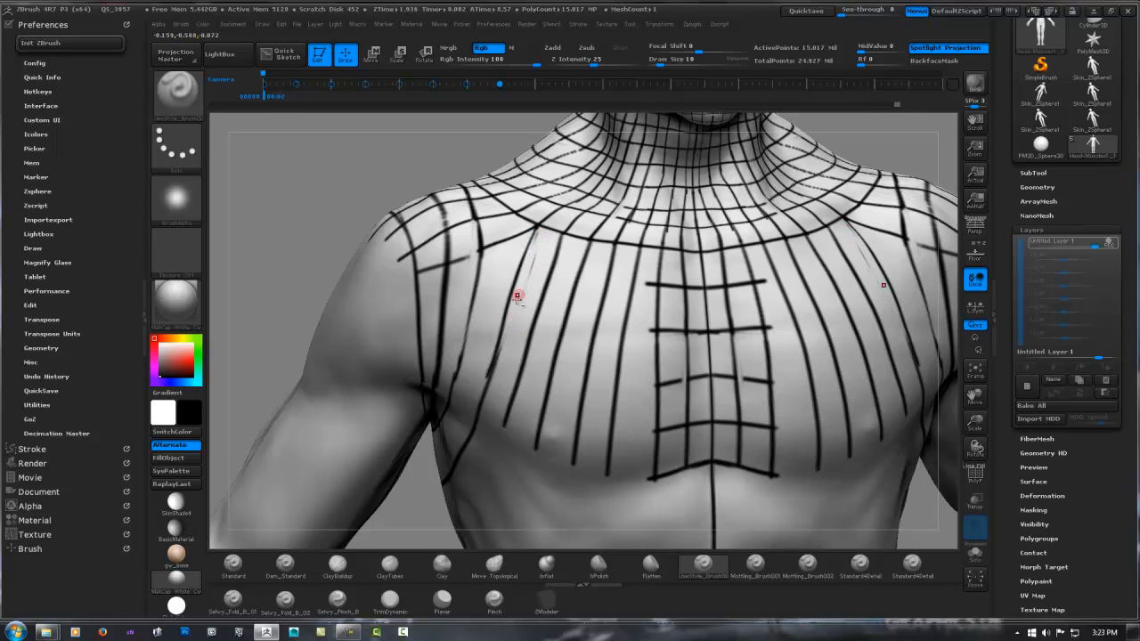
pyautogui.keyDown('alt'); pyautogui.moveTo(537, 253); pyautogui.dragTo(492, 379); pyautogui.keyUp('alt')
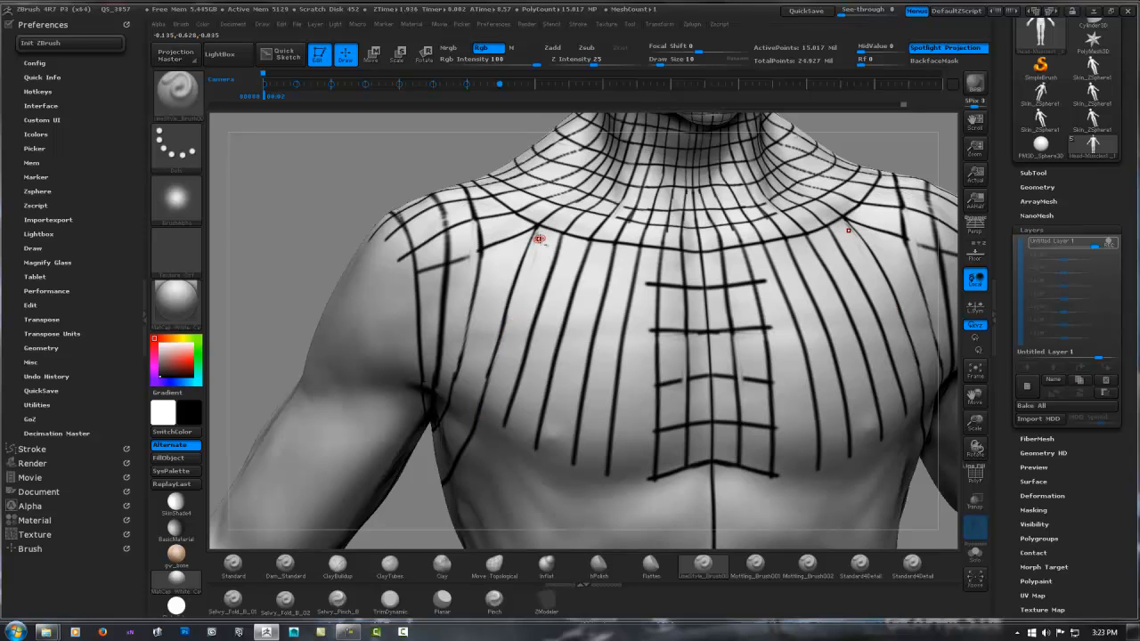
# Step: Paint a horizontal line across the upper chest from the front of the shoulder to the top sternum stroke
pyautogui.keyDown('alt'); pyautogui.moveTo(606, 302); pyautogui.dragTo(542, 291, button='right'); pyautogui.keyUp('alt')
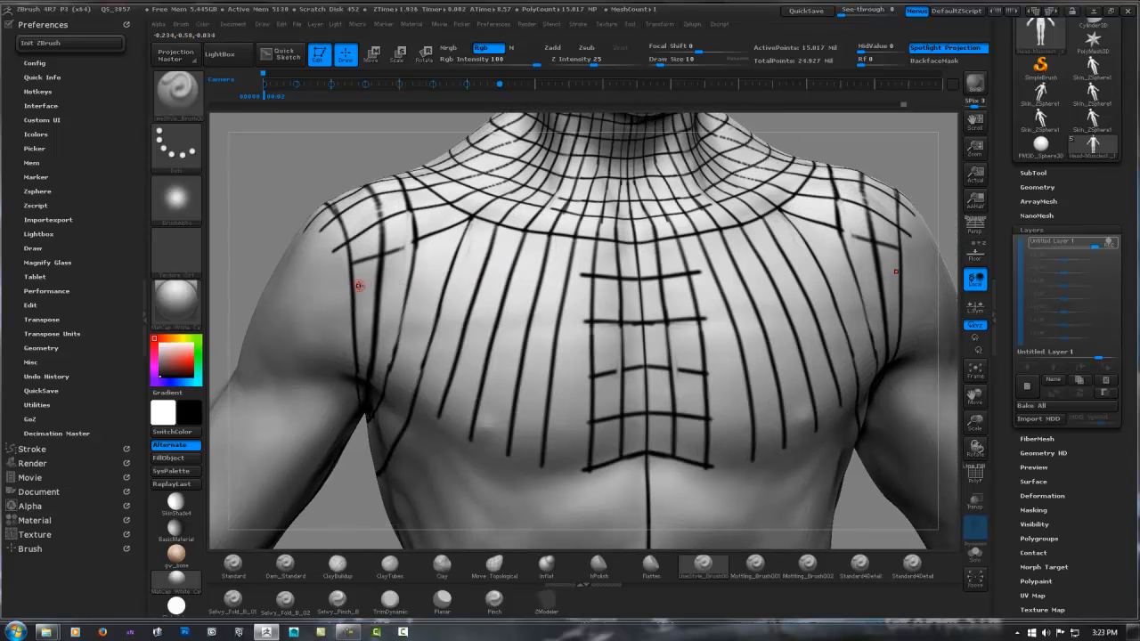
pyautogui.moveTo(354, 288)
pyautogui.mouseDown()
pyautogui.moveTo(452, 258)
pyautogui.moveTo(583, 273)
pyautogui.mouseUp()
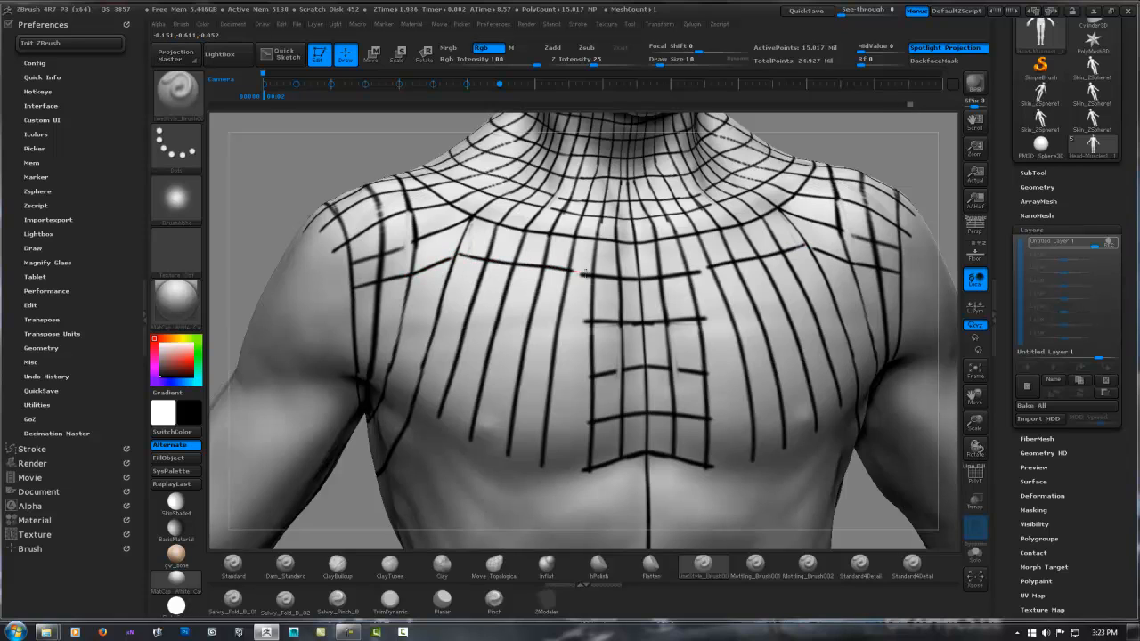
pyautogui.moveTo(550, 243)
pyautogui.mouseDown(button='right')
pyautogui.moveTo(542, 267)
pyautogui.moveTo(520, 251)
pyautogui.mouseUp(button='right')
pyautogui.press('shift')
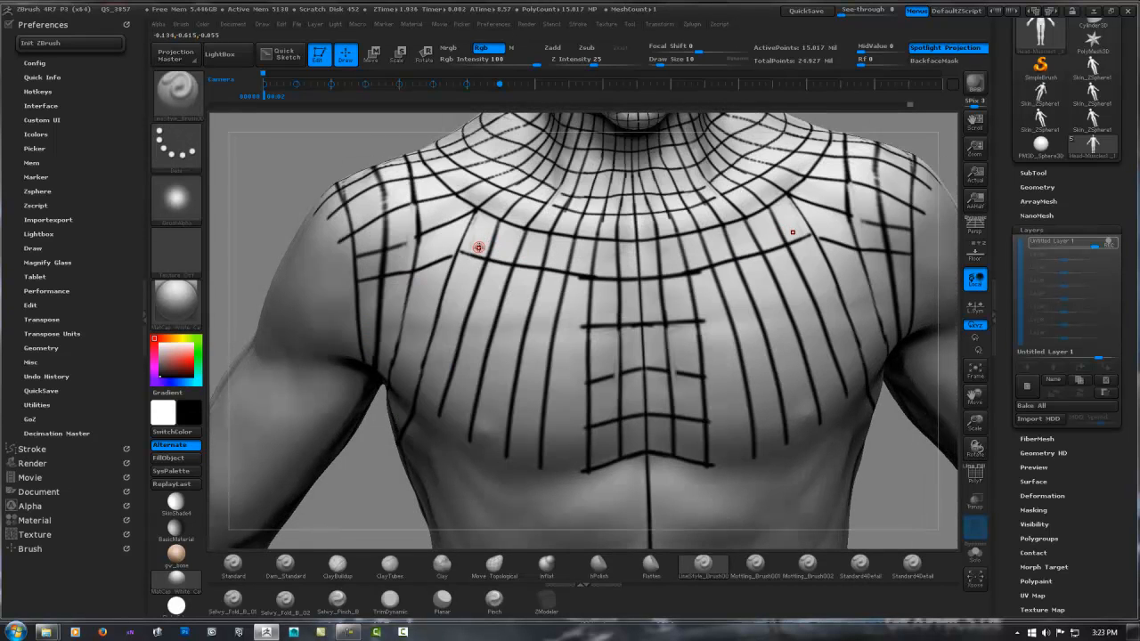
pyautogui.keyDown('shift'); pyautogui.moveTo(479, 247); pyautogui.dragTo(598, 282); pyautogui.keyUp('shift')
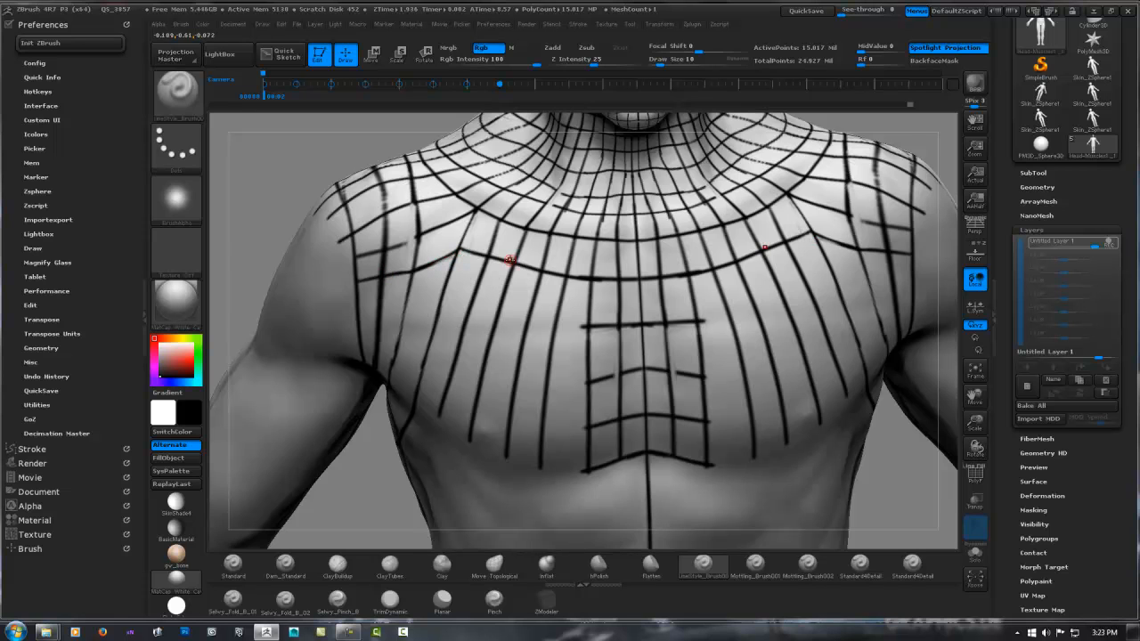
# Step: Extend the lower sternum strokes outward as curved horizontal lines across the pectorals
pyautogui.keyDown('alt'); pyautogui.moveTo(579, 301); pyautogui.dragTo(521, 289, button='right'); pyautogui.keyUp('alt')
pyautogui.moveTo(455, 309); pyautogui.dragTo(592, 269)
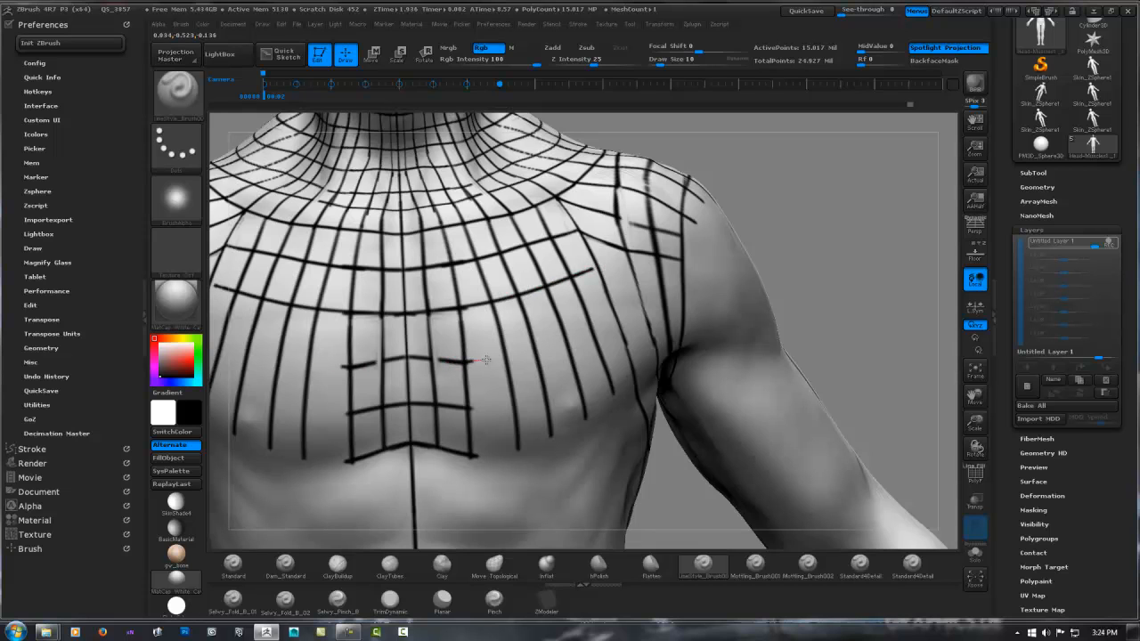
pyautogui.moveTo(486, 360); pyautogui.dragTo(606, 309)
pyautogui.moveTo(624, 306); pyautogui.dragTo(390, 353, button='right')
pyautogui.moveTo(437, 343); pyautogui.dragTo(506, 313)
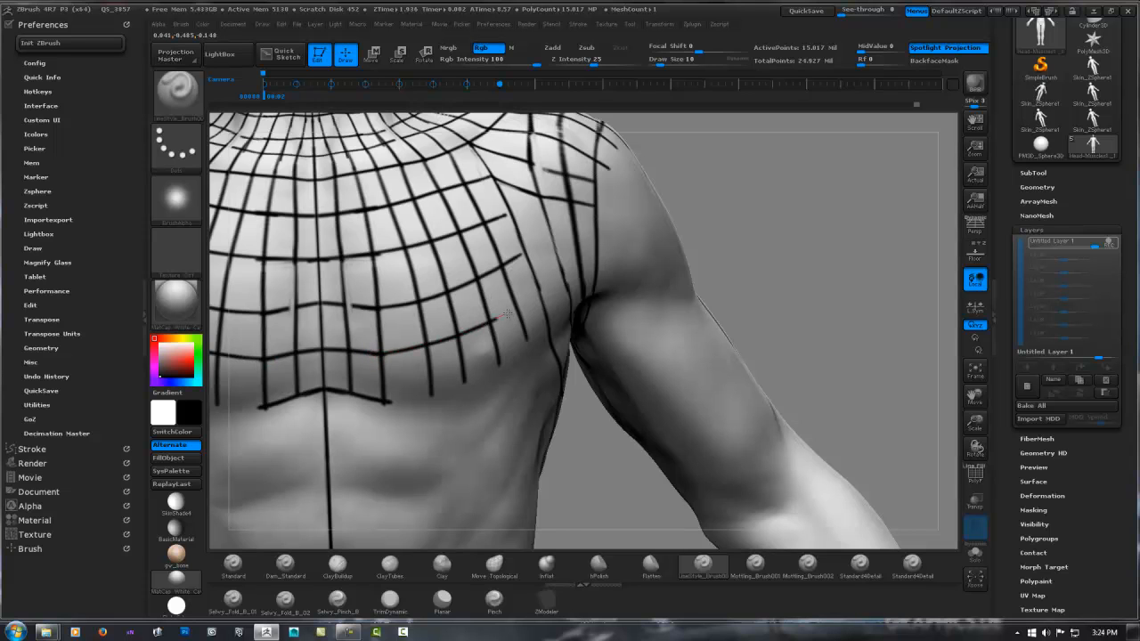
# Step: Paint the lower pectoral contour from the sternum toward the armpit and extend the vertical chest lines down to it
pyautogui.moveTo(532, 310); pyautogui.dragTo(323, 337, button='right')
pyautogui.moveTo(322, 337); pyautogui.dragTo(440, 336)
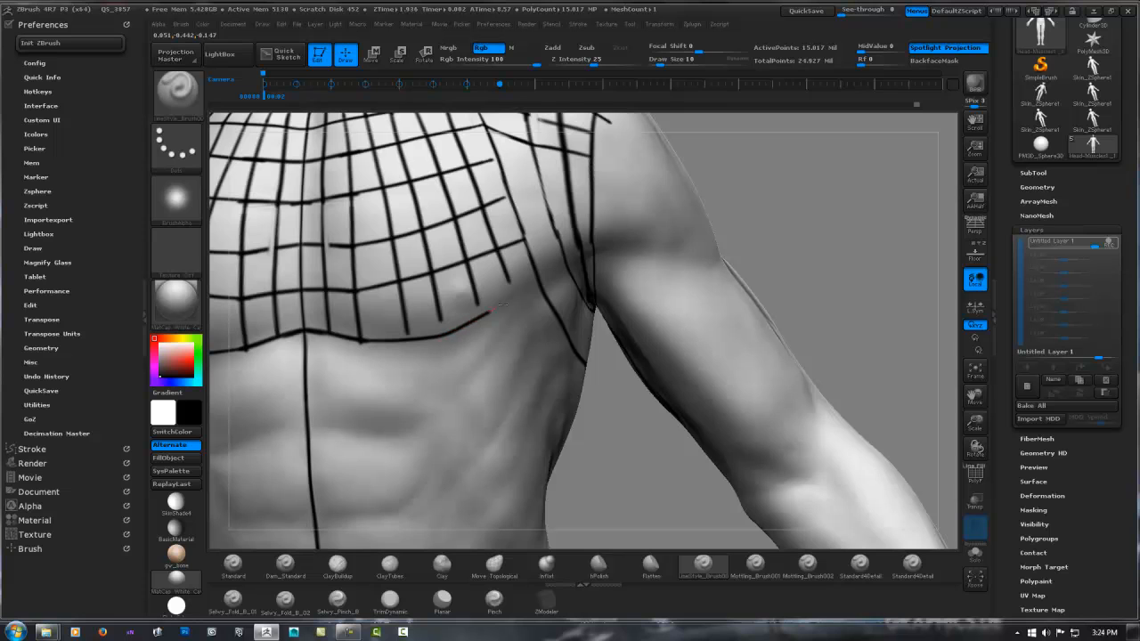
pyautogui.moveTo(526, 277); pyautogui.dragTo(463, 298, button='right')
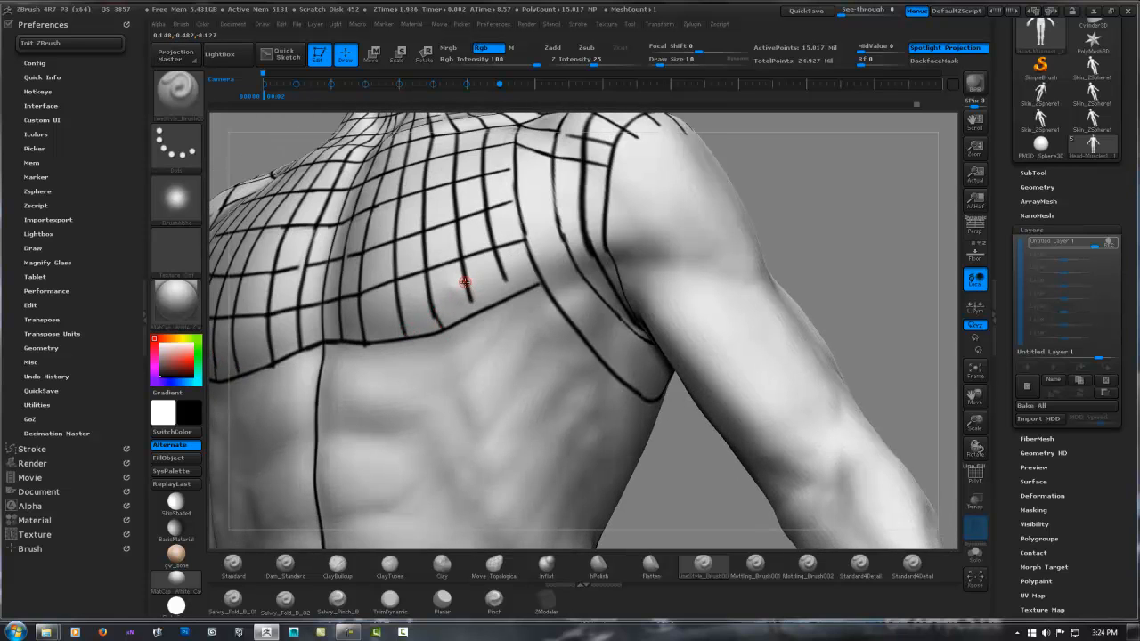
pyautogui.moveTo(499, 260); pyautogui.dragTo(513, 294)
# Step: Connect the horizontal chest lines to the front shoulder line down to the armpit, erasing the doubled segments on the upper pectoral
pyautogui.moveTo(555, 297); pyautogui.dragTo(440, 311, button='right')
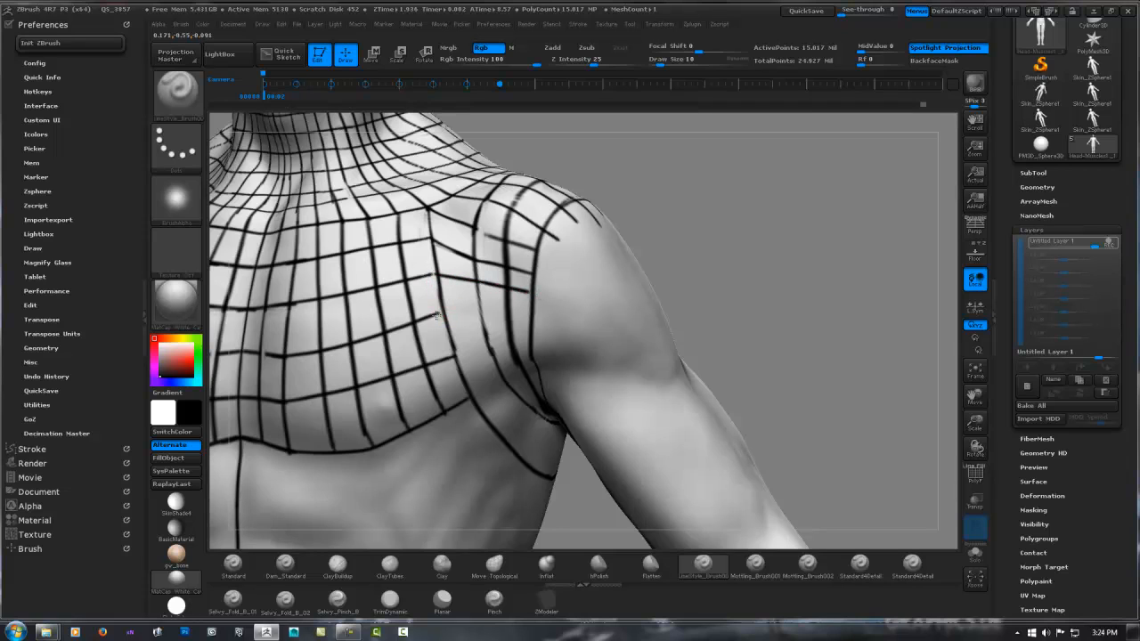
pyautogui.moveTo(437, 316); pyautogui.dragTo(513, 313)
pyautogui.press('ctrl')
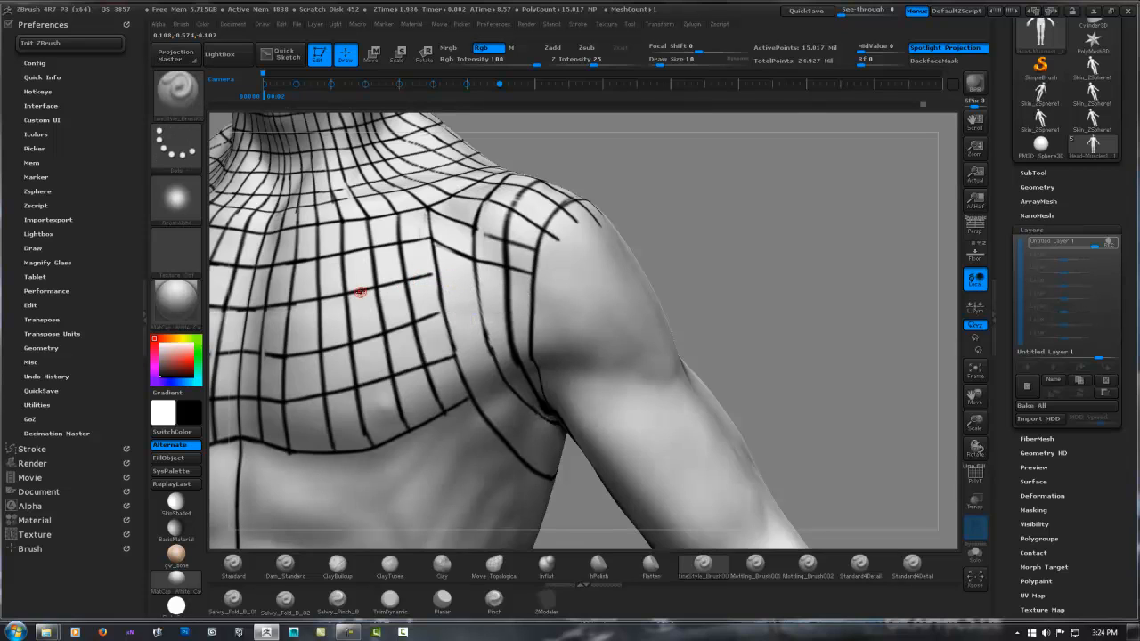
pyautogui.moveTo(450, 282); pyautogui.dragTo(530, 294)
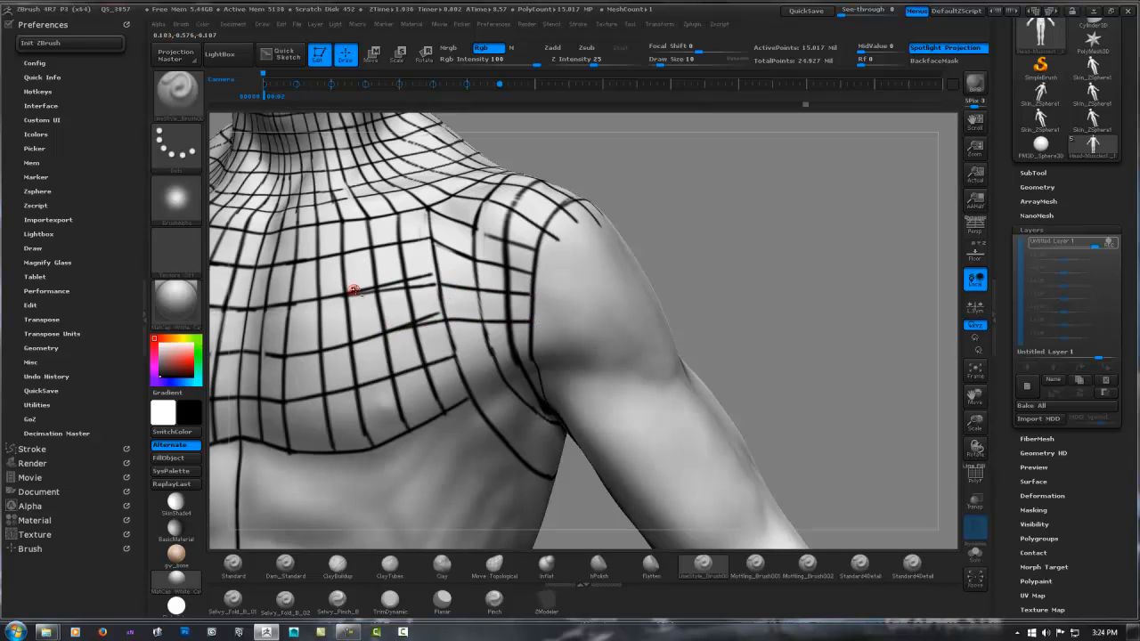
pyautogui.moveTo(354, 291); pyautogui.dragTo(431, 271)
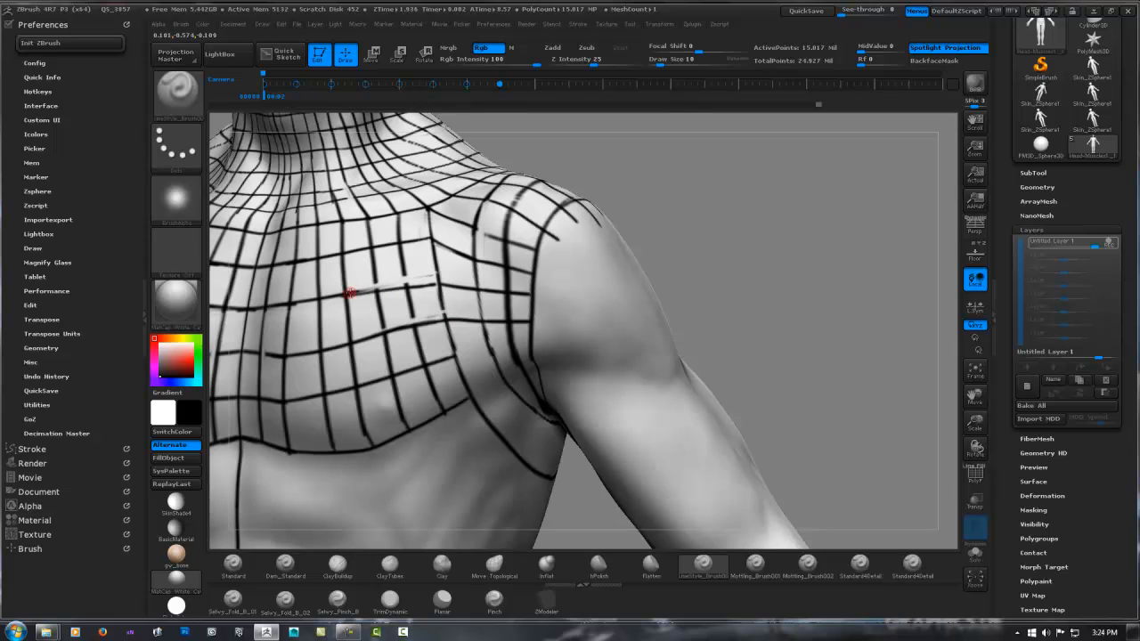
pyautogui.moveTo(349, 297); pyautogui.dragTo(421, 308, button='right')
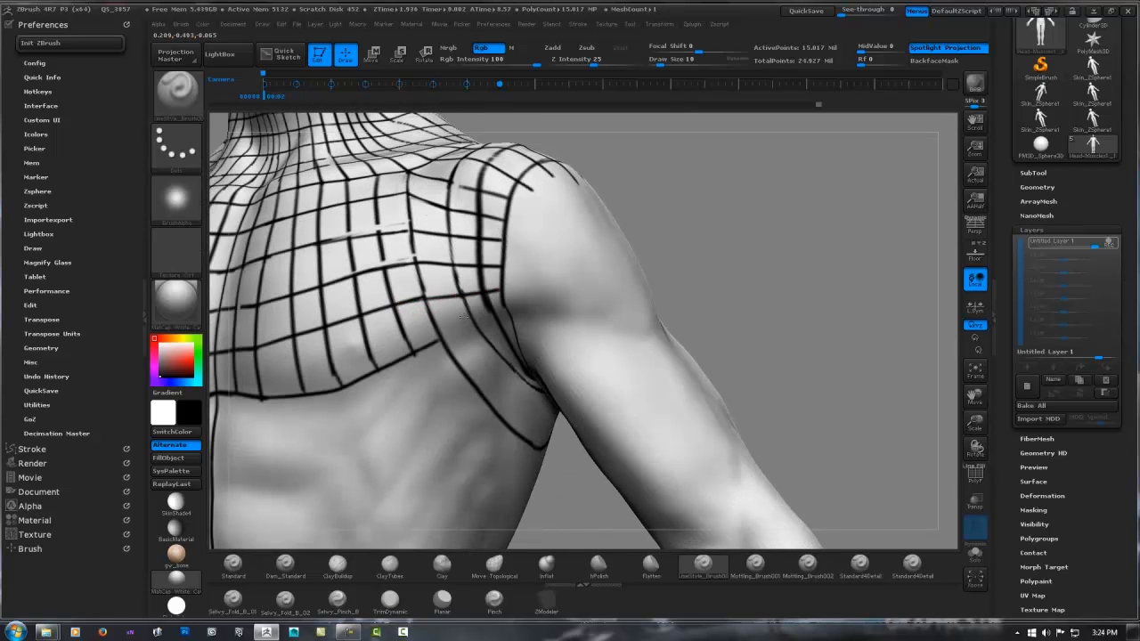
pyautogui.moveTo(499, 289); pyautogui.dragTo(435, 346, button='right')
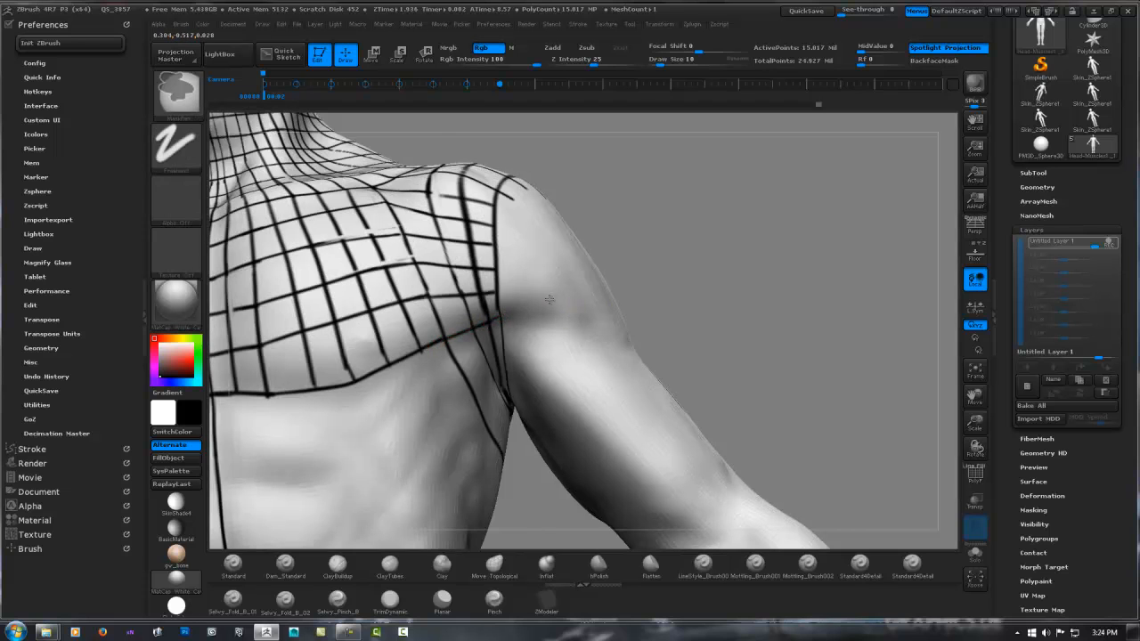
# Step: Save the current state of the project with QuickSave
pyautogui.keyDown('ctrl'); pyautogui.moveTo(547, 300); pyautogui.dragTo(617, 226, button='right'); pyautogui.keyUp('ctrl')
pyautogui.moveTo(565, 280)
pyautogui.mouseDown(button='right')
pyautogui.moveTo(535, 285)
pyautogui.moveTo(550, 282)
pyautogui.mouseUp(button='right')
pyautogui.click(807, 12)
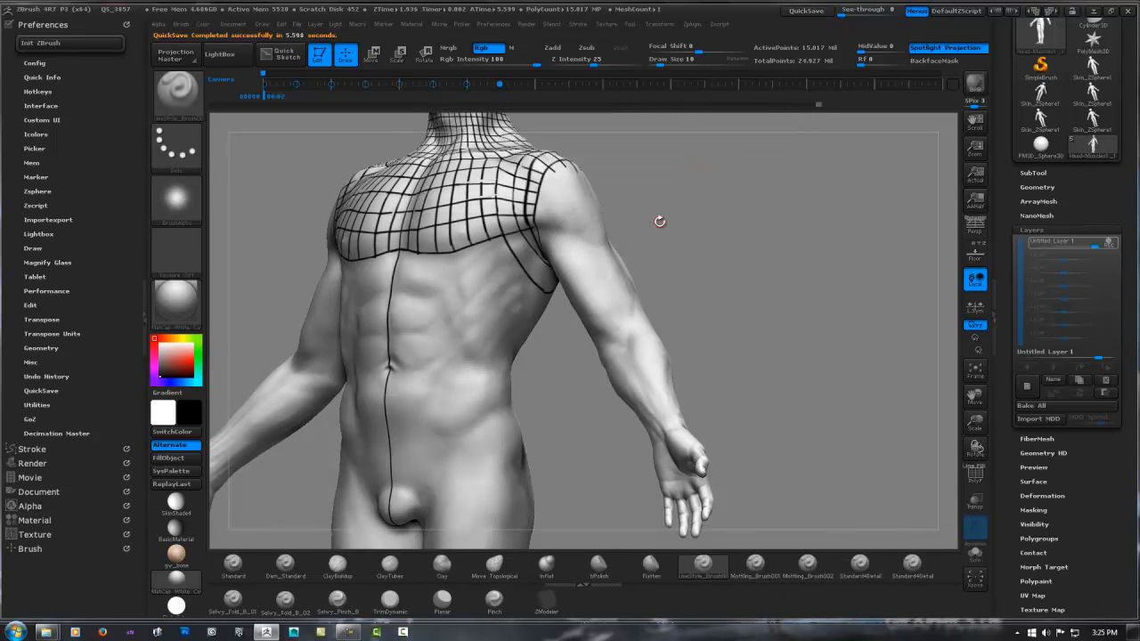
# Step: Paint short cross lines between the lines running under the armpit to link the chest and back grids
pyautogui.moveTo(660, 222)
pyautogui.mouseDown(button='right')
pyautogui.moveTo(613, 224)
pyautogui.moveTo(680, 232)
pyautogui.moveTo(692, 250)
pyautogui.moveTo(672, 223)
pyautogui.moveTo(592, 245)
pyautogui.mouseUp(button='right')
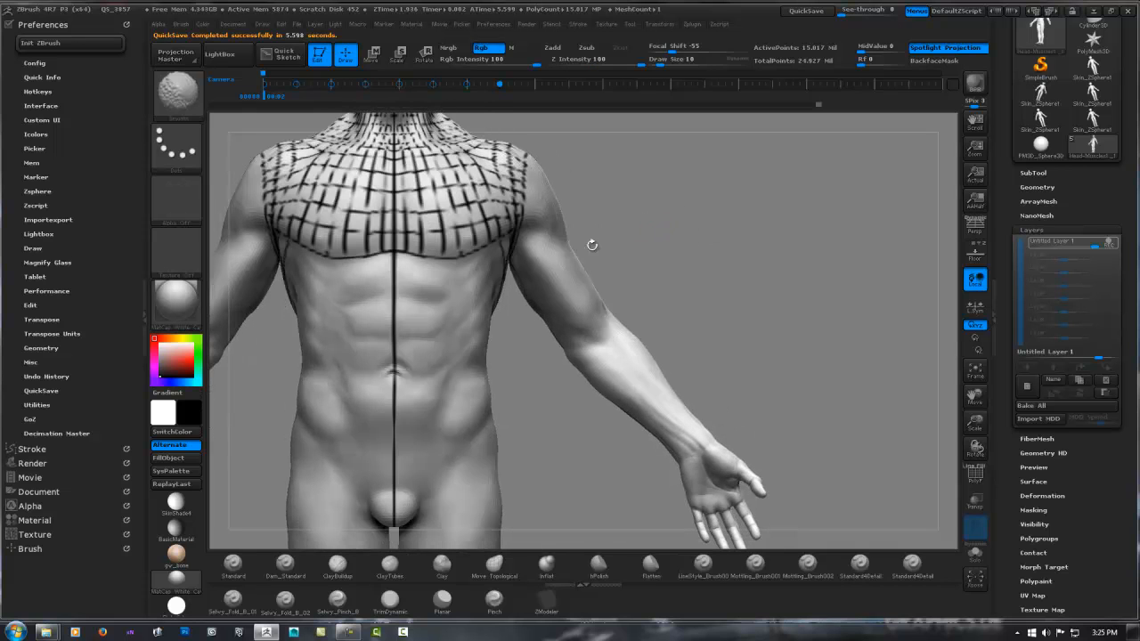
pyautogui.moveTo(484, 267)
pyautogui.mouseDown(button='right')
pyautogui.moveTo(381, 282)
pyautogui.moveTo(561, 266)
pyautogui.moveTo(522, 237)
pyautogui.moveTo(530, 245)
pyautogui.moveTo(510, 286)
pyautogui.moveTo(473, 228)
pyautogui.moveTo(450, 245)
pyautogui.moveTo(466, 244)
pyautogui.mouseUp(button='right')
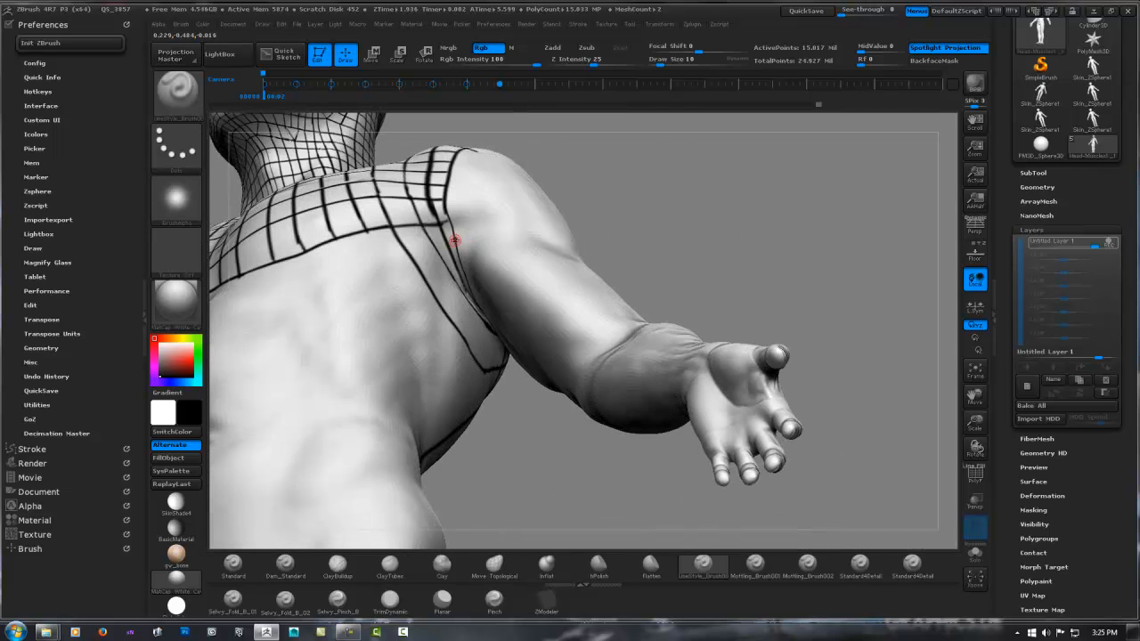
pyautogui.moveTo(411, 273); pyautogui.dragTo(476, 317, button='right')
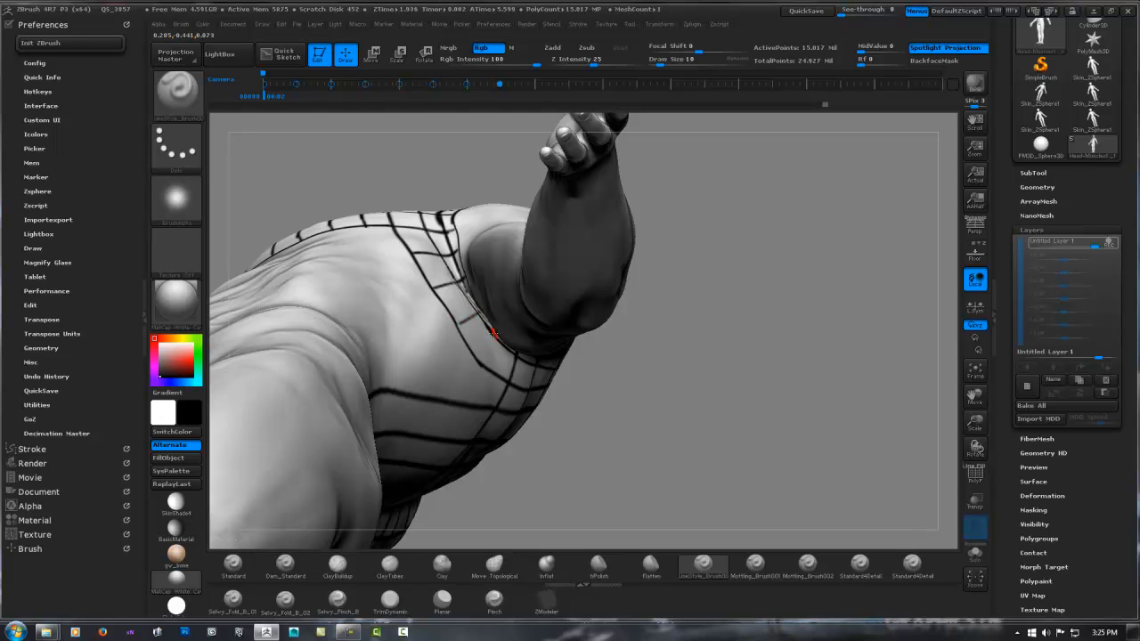
pyautogui.moveTo(493, 333)
pyautogui.mouseDown(button='right')
pyautogui.moveTo(449, 308)
pyautogui.moveTo(498, 343)
pyautogui.moveTo(481, 354)
pyautogui.moveTo(493, 345)
pyautogui.mouseUp(button='right')
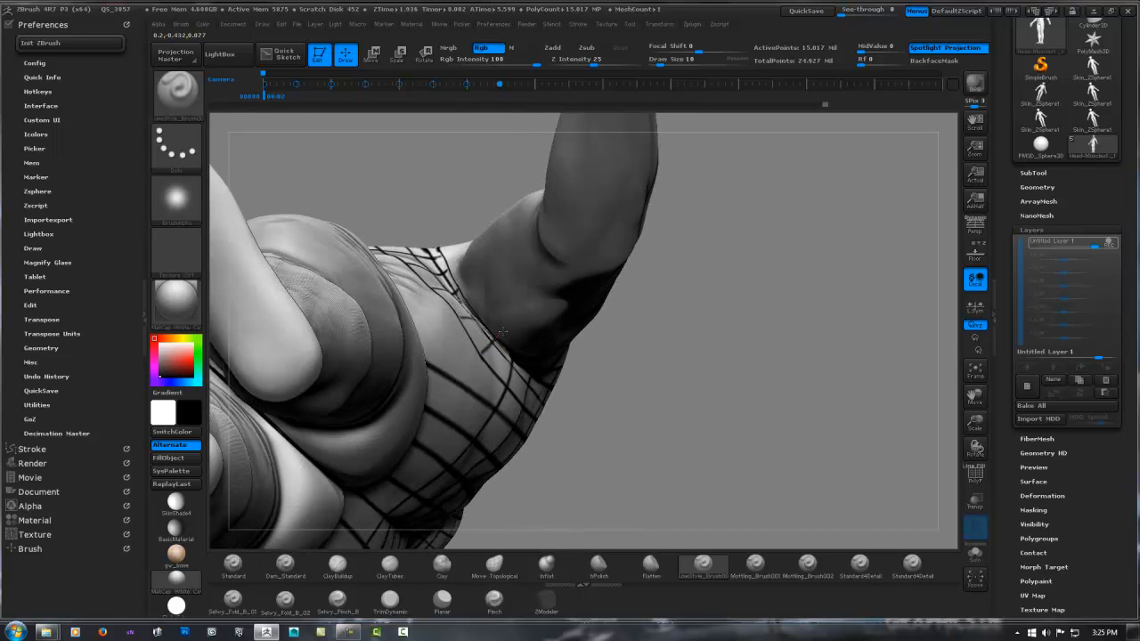
pyautogui.moveTo(487, 333); pyautogui.dragTo(502, 418, button='right')
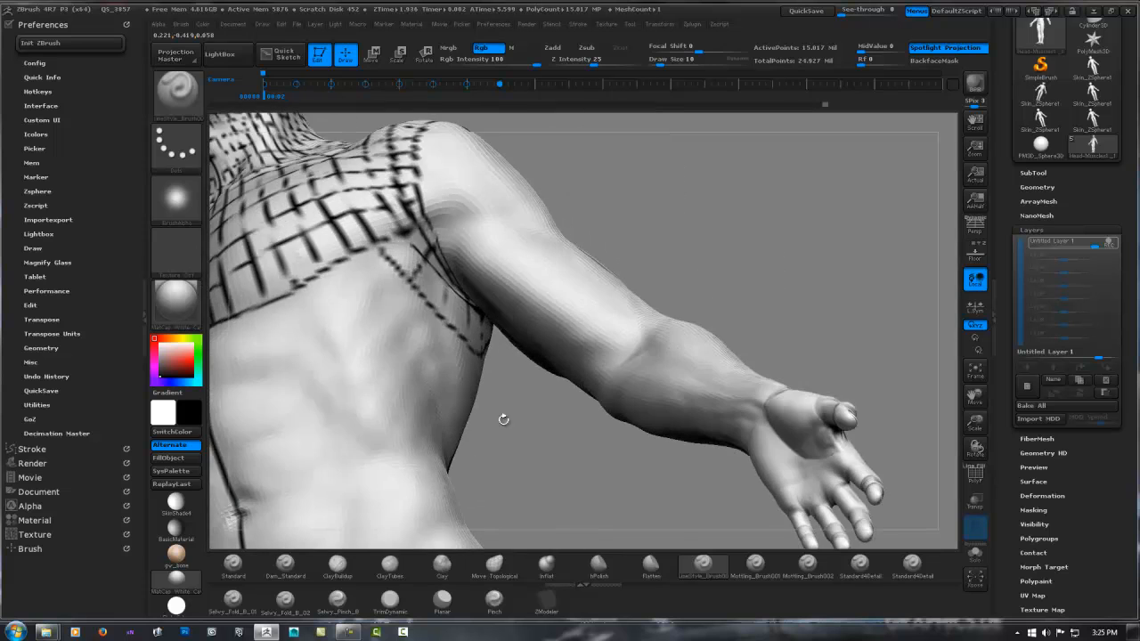
# Step: Paint the missing grid lines over the top of the shoulder, linking the collarbone corner to the shoulder cap
pyautogui.keyDown('shift'); pyautogui.moveTo(588, 270); pyautogui.dragTo(397, 253, button='right'); pyautogui.keyUp('shift')
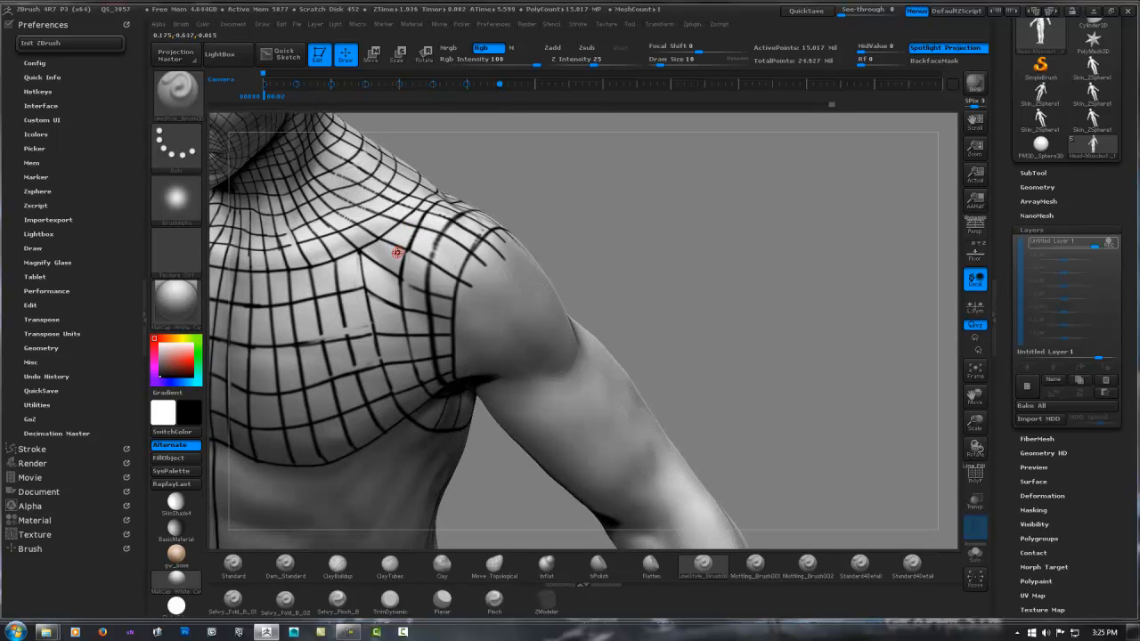
pyautogui.moveTo(435, 199); pyautogui.dragTo(405, 252, button='right')
pyautogui.moveTo(427, 213); pyautogui.dragTo(378, 245, button='right')
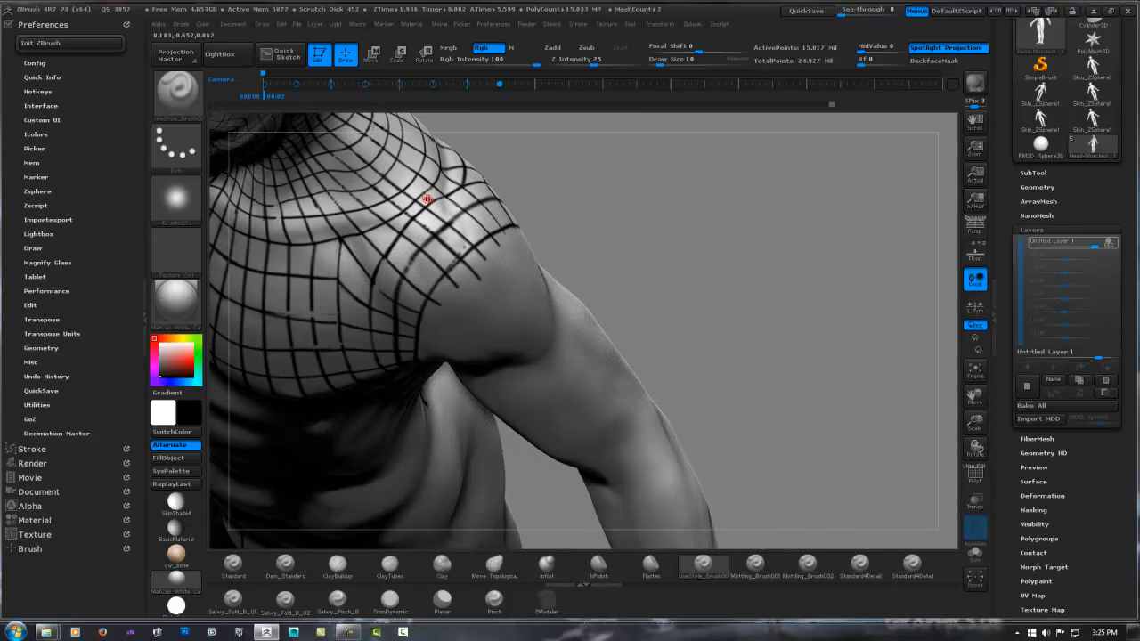
# Step: Erase the horizontal grid line running across the shoulder blades to the spine and repaint the centre line there
pyautogui.moveTo(492, 173); pyautogui.dragTo(390, 278, button='right')
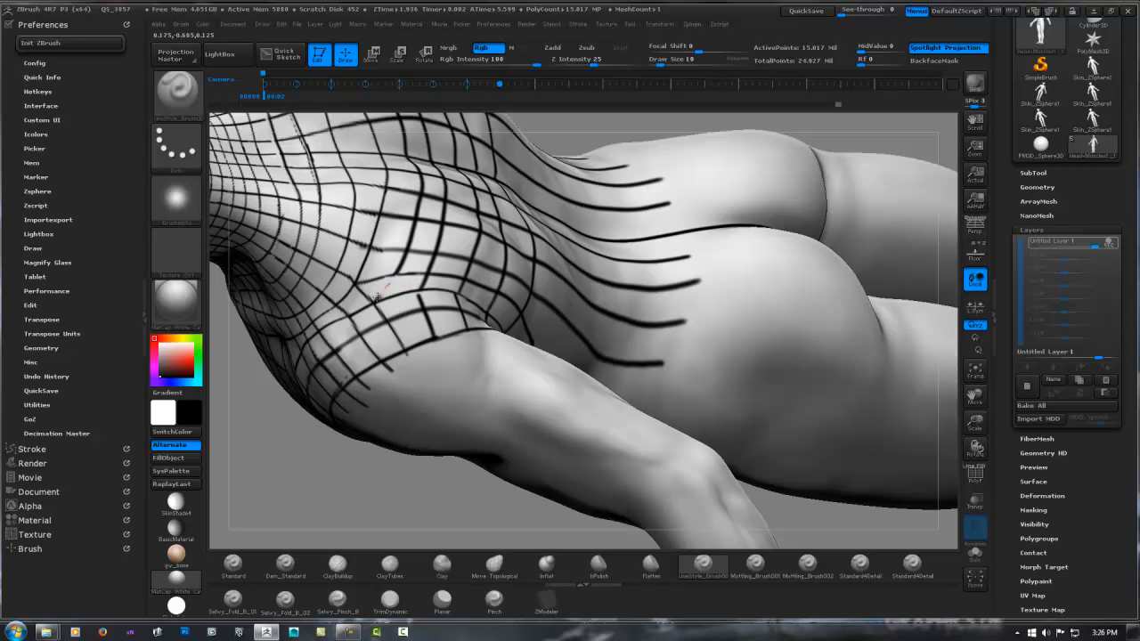
pyautogui.moveTo(371, 304); pyautogui.dragTo(476, 287, button='right')
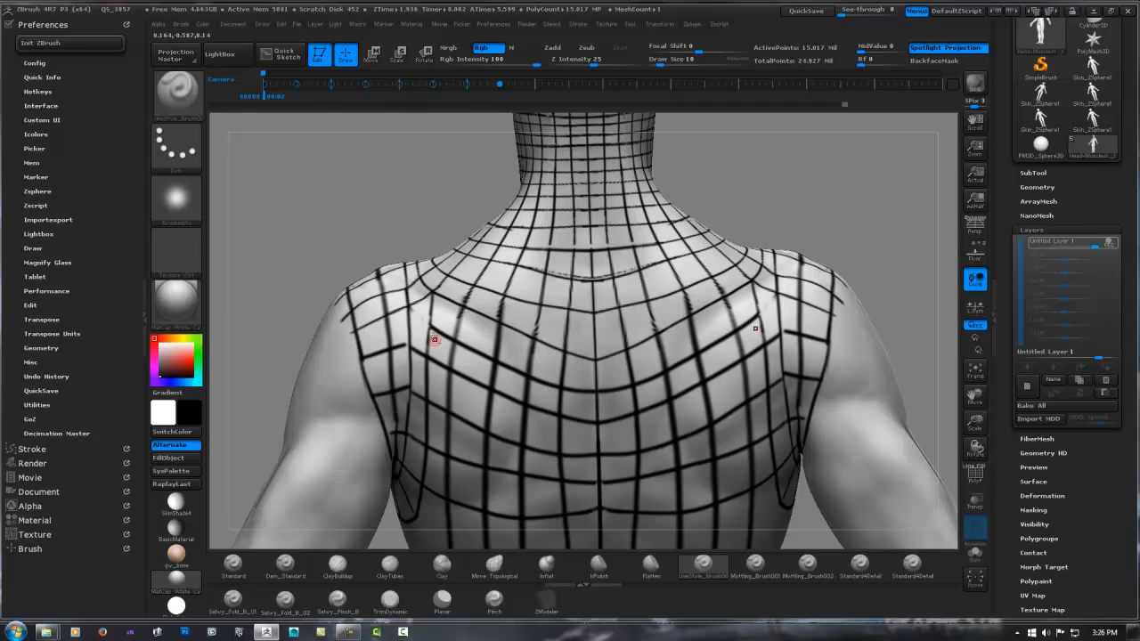
pyautogui.keyDown('alt'); pyautogui.moveTo(430, 326); pyautogui.dragTo(533, 383); pyautogui.keyUp('alt')
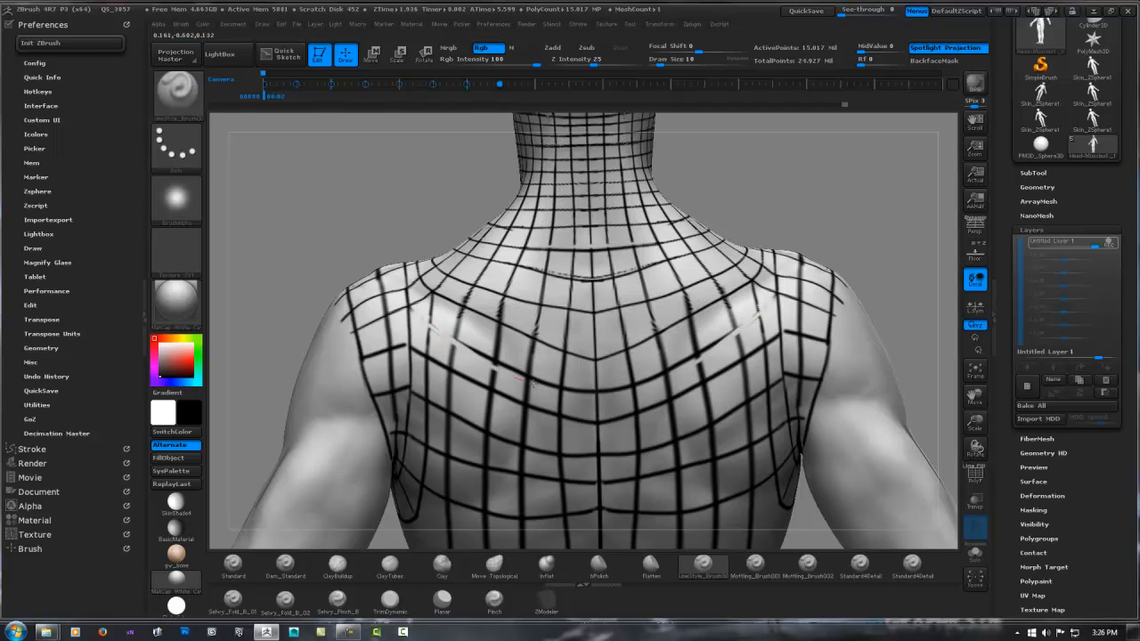
pyautogui.moveTo(478, 356)
pyautogui.keyDown('alt'); pyautogui.mouseDown()
pyautogui.moveTo(529, 381)
pyautogui.moveTo(619, 389)
pyautogui.mouseUp(); pyautogui.keyUp('alt')
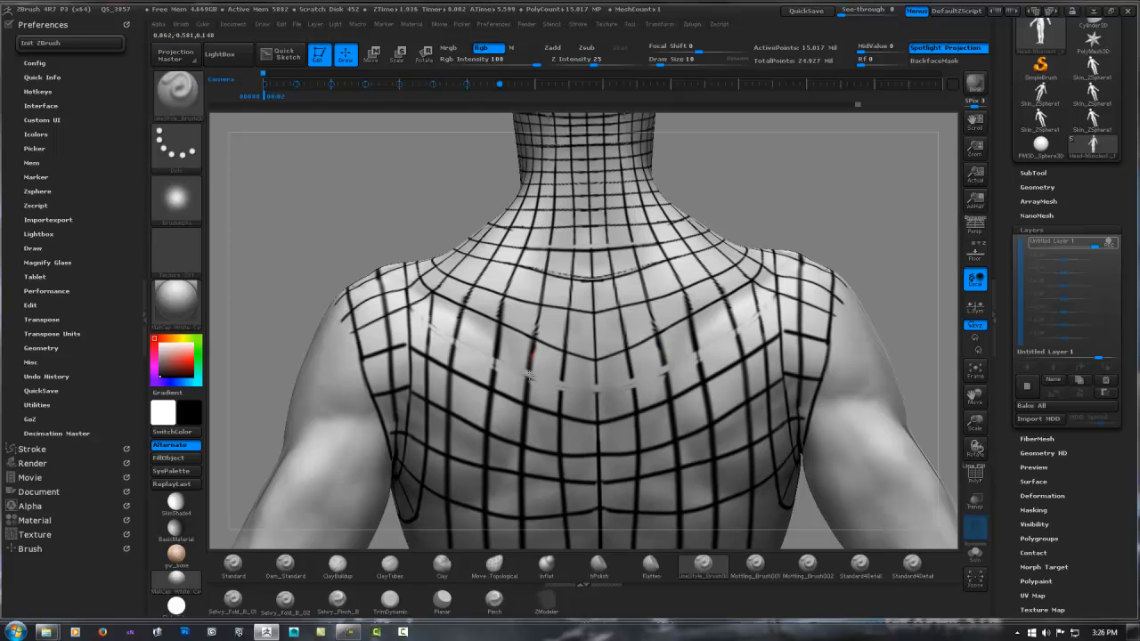
pyautogui.moveTo(595, 366); pyautogui.dragTo(597, 422)
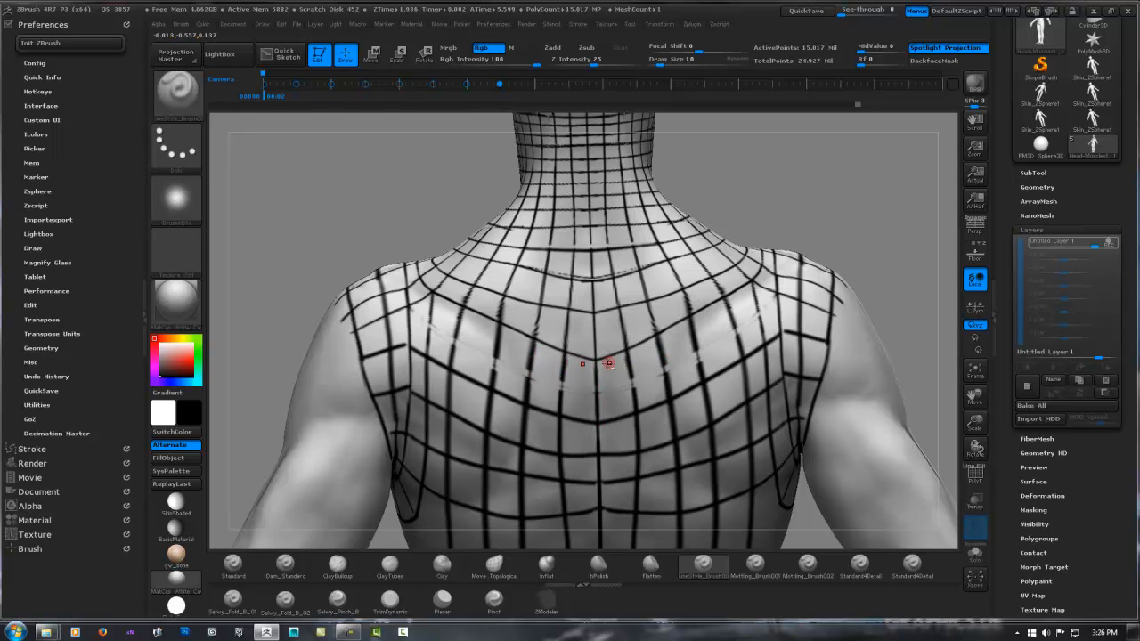
# Step: Repaint the horizontal lines across the shoulder blades with more even spacing, erasing the old lines they replace
pyautogui.keyDown('alt'); pyautogui.moveTo(606, 361); pyautogui.dragTo(594, 313, button='right'); pyautogui.keyUp('alt')
pyautogui.moveTo(394, 297); pyautogui.dragTo(598, 346)
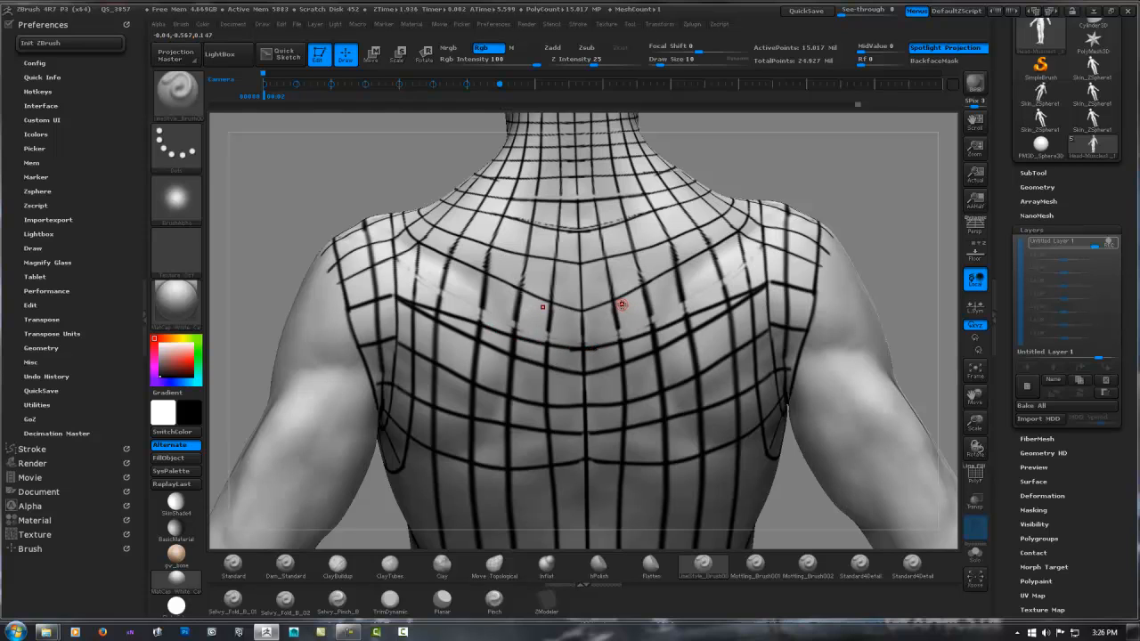
pyautogui.moveTo(405, 306); pyautogui.dragTo(565, 364)
pyautogui.moveTo(421, 319)
pyautogui.mouseDown()
pyautogui.moveTo(515, 357)
pyautogui.moveTo(606, 370)
pyautogui.mouseUp()
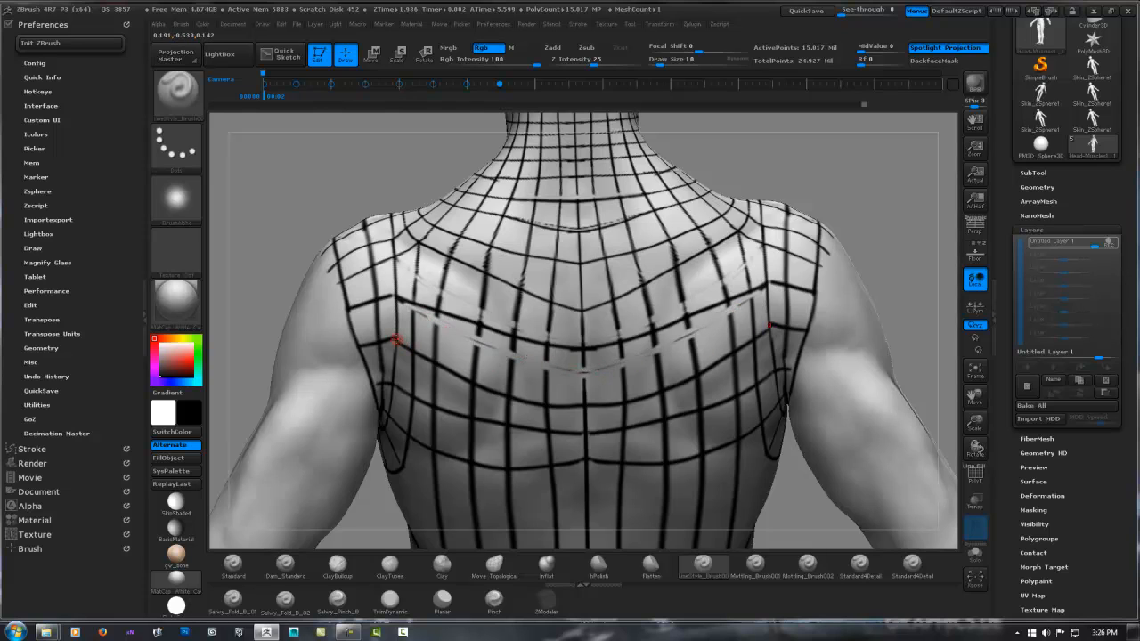
pyautogui.moveTo(424, 354); pyautogui.dragTo(599, 389)
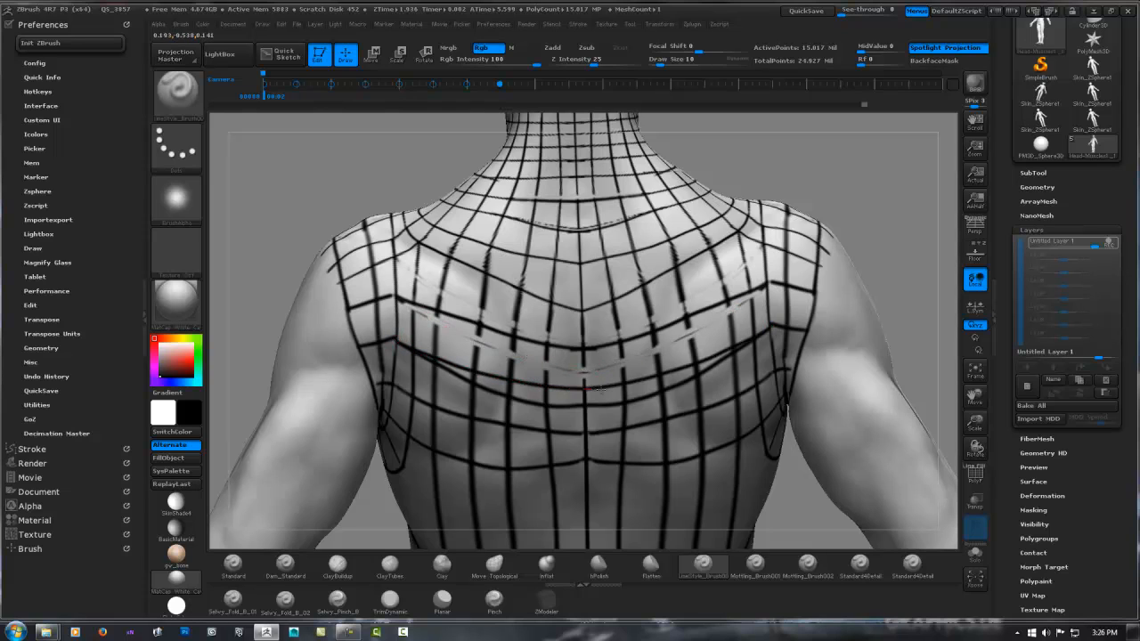
pyautogui.moveTo(418, 360); pyautogui.dragTo(563, 405)
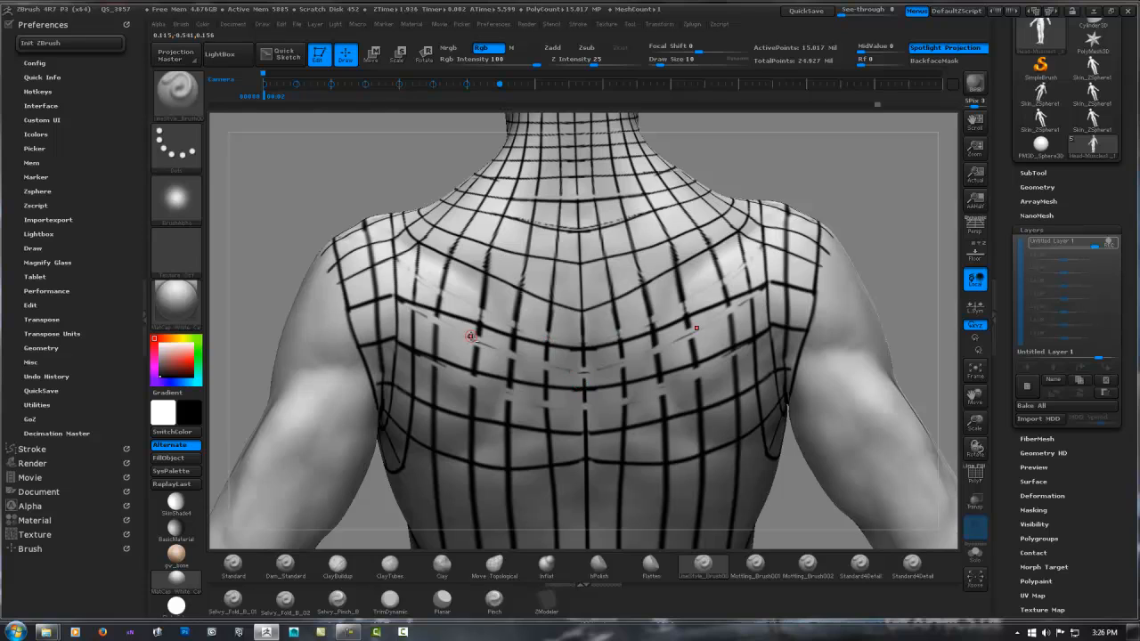
pyautogui.moveTo(476, 340); pyautogui.dragTo(580, 372)
# Step: Close the gaps in the spine line and the vertical line beside it, undoing strokes that miss
pyautogui.moveTo(583, 330); pyautogui.dragTo(585, 428)
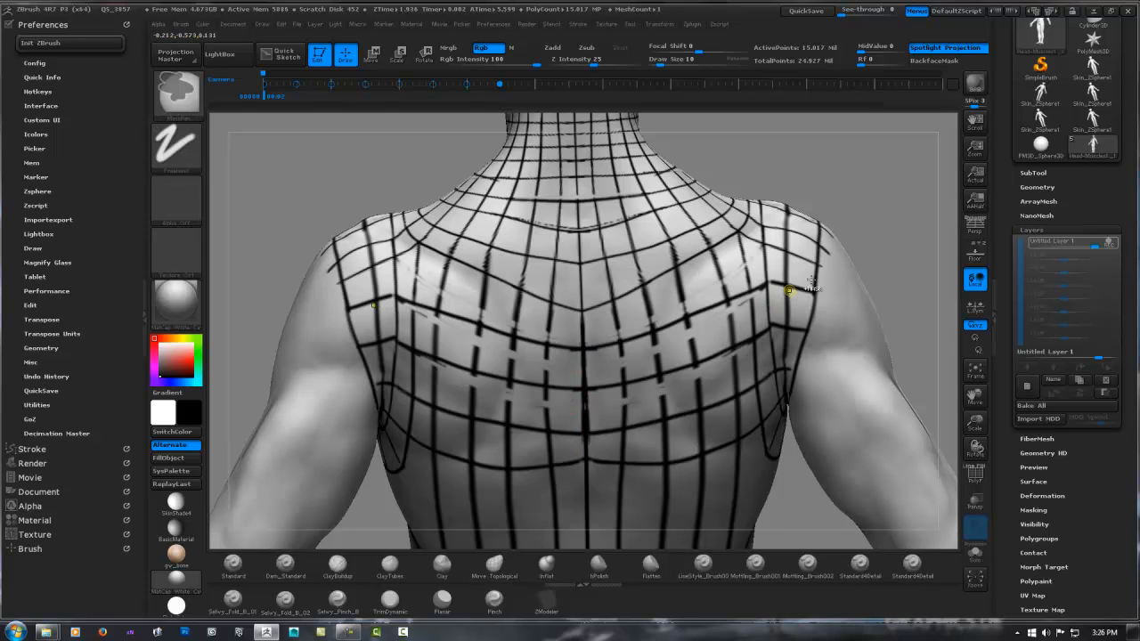
pyautogui.hotkey('ctrl', 'z')
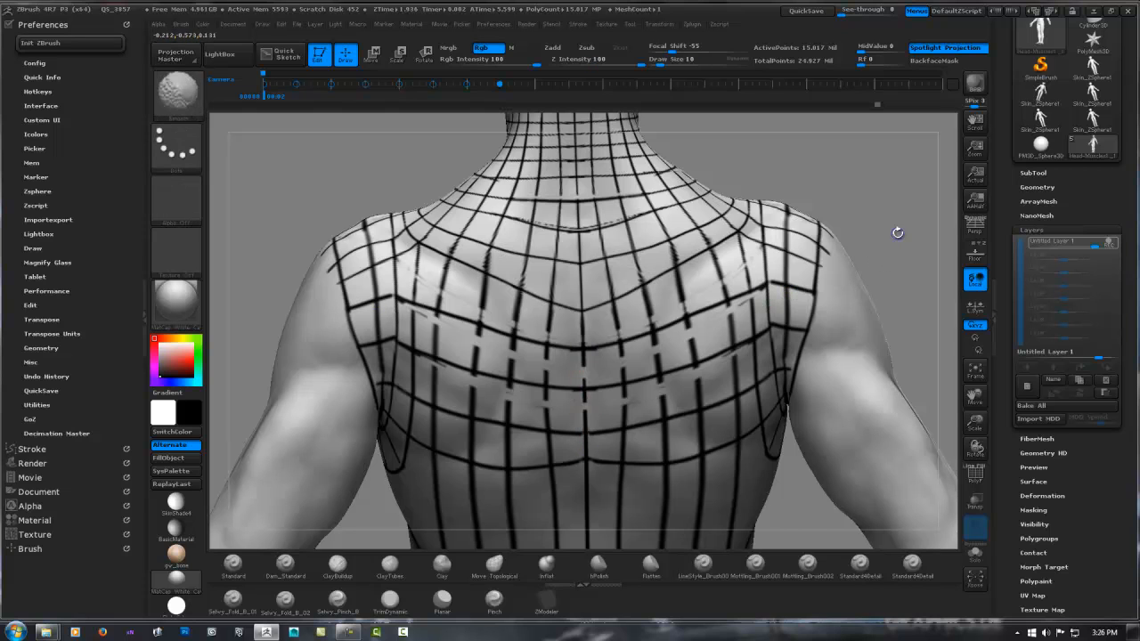
pyautogui.keyDown('shift'); pyautogui.moveTo(896, 231); pyautogui.dragTo(873, 239); pyautogui.keyUp('shift')
pyautogui.moveTo(581, 334); pyautogui.dragTo(584, 454)
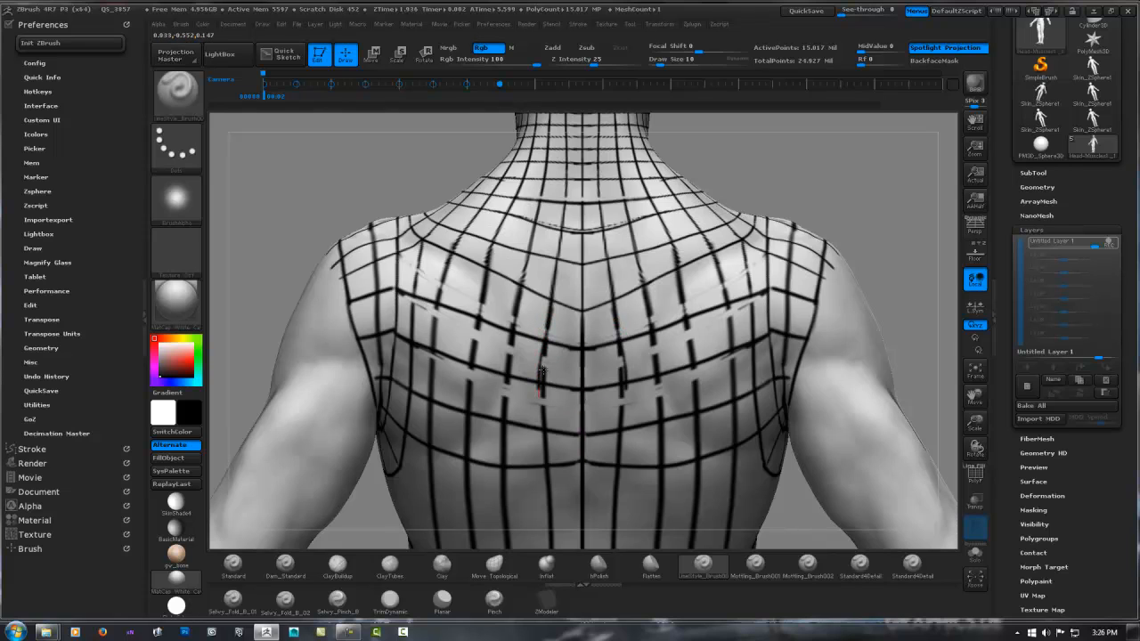
pyautogui.press('ctrl')
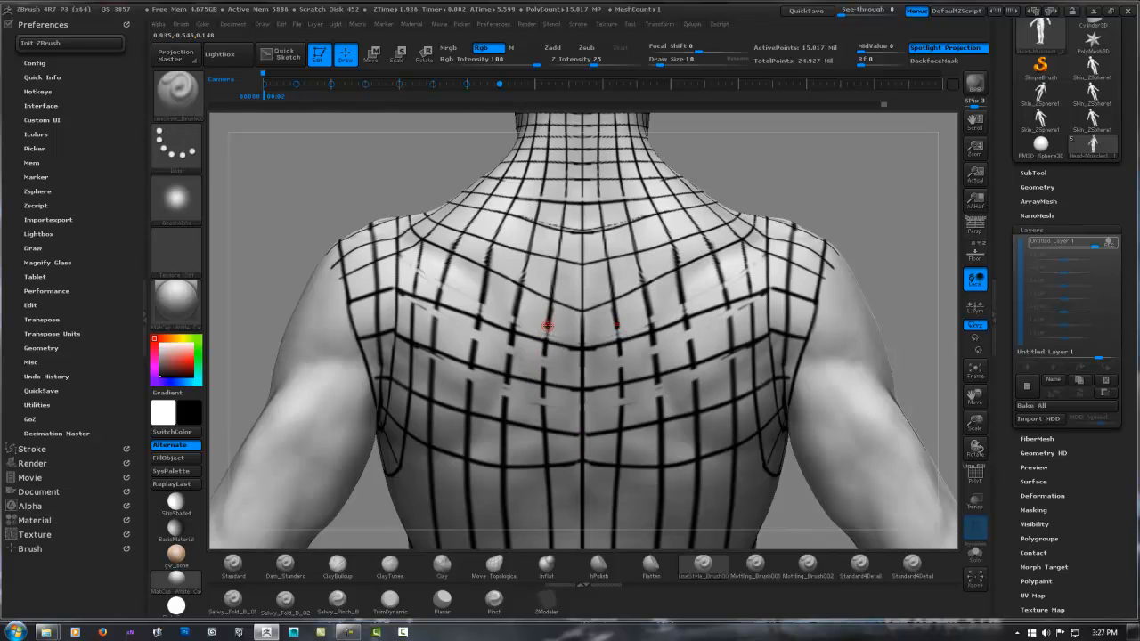
pyautogui.moveTo(545, 350); pyautogui.dragTo(547, 435)
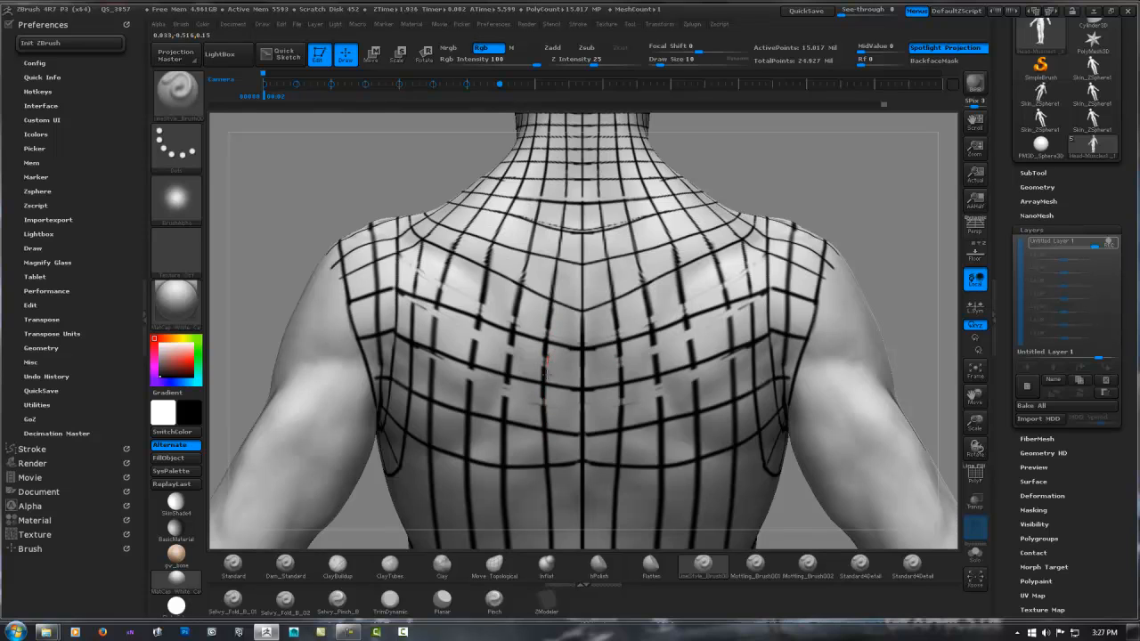
pyautogui.moveTo(546, 365); pyautogui.dragTo(542, 439)
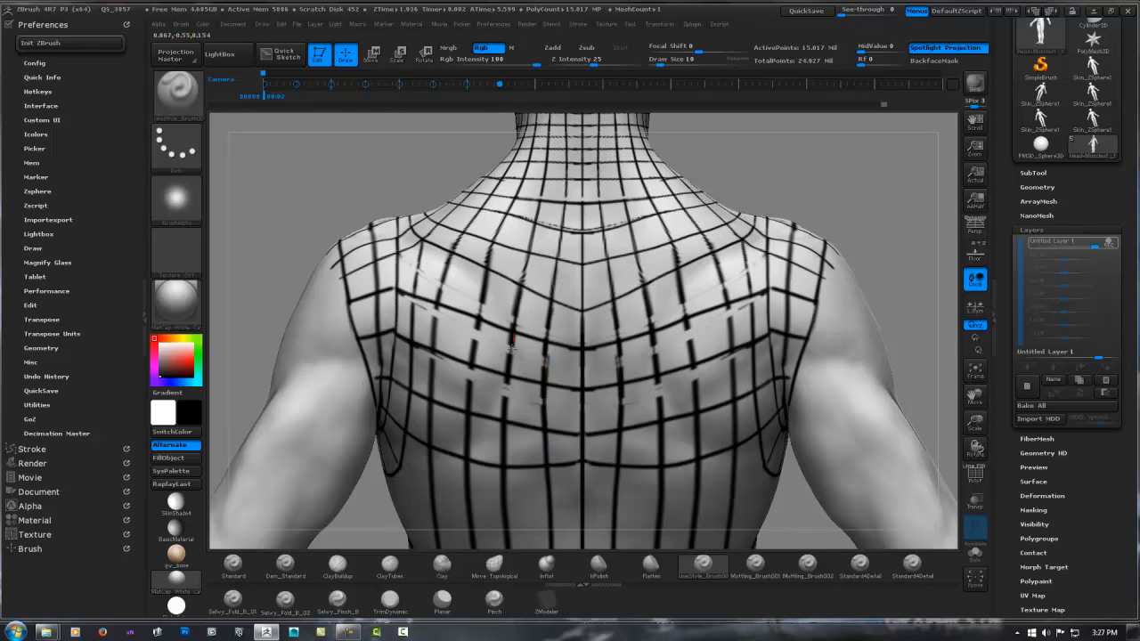
# Step: Reconnect the outer vertical lines over the shoulder blades, erasing the misplaced part of the outermost one
pyautogui.moveTo(511, 343); pyautogui.dragTo(507, 427)
pyautogui.moveTo(479, 319); pyautogui.dragTo(466, 428)
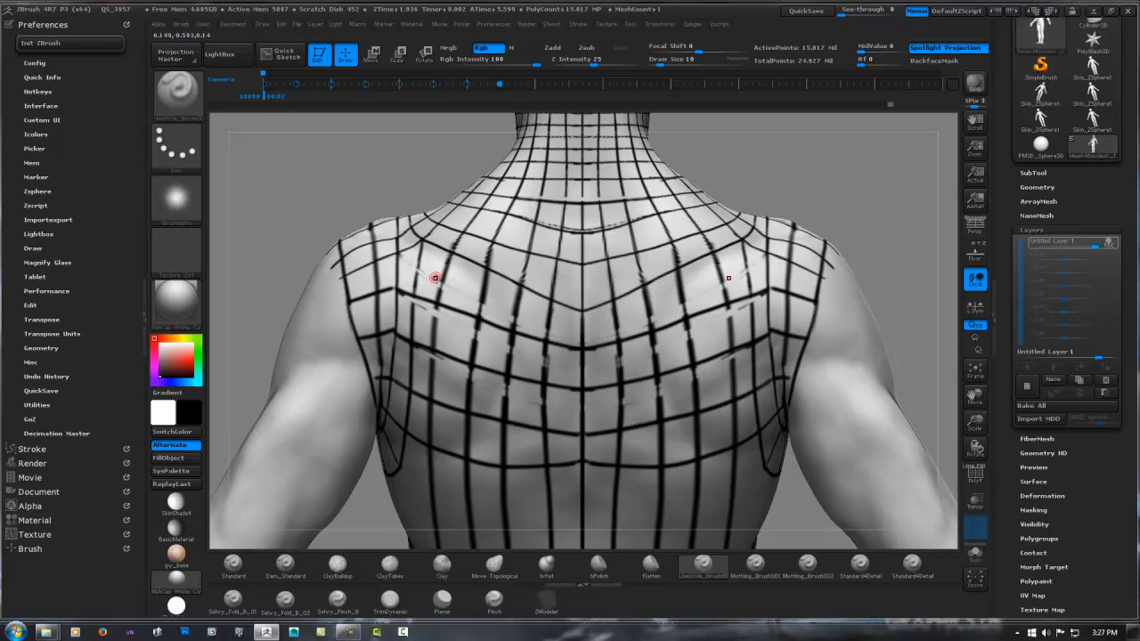
pyautogui.moveTo(434, 305); pyautogui.dragTo(428, 361)
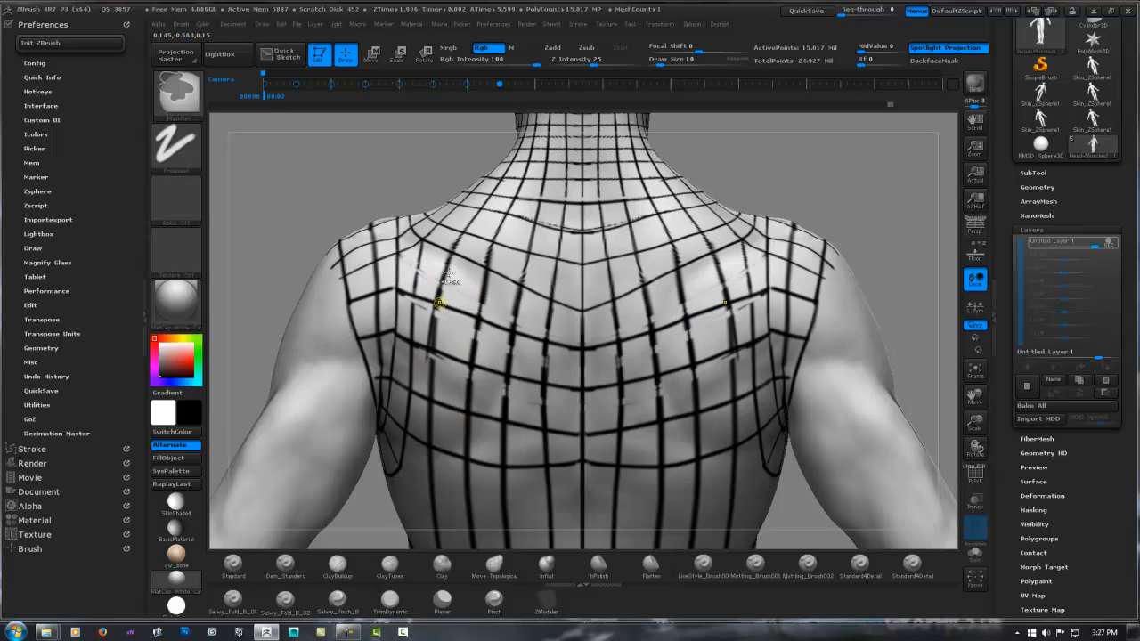
pyautogui.moveTo(443, 267); pyautogui.dragTo(431, 365)
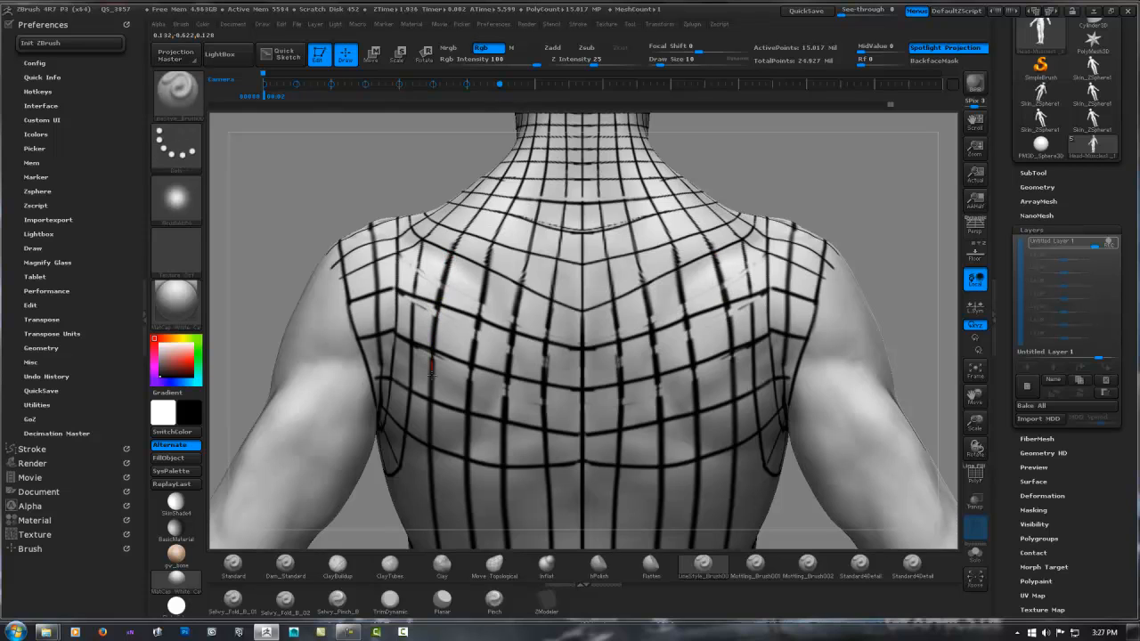
pyautogui.keyDown('alt'); pyautogui.moveTo(441, 281); pyautogui.dragTo(430, 390); pyautogui.keyUp('alt')
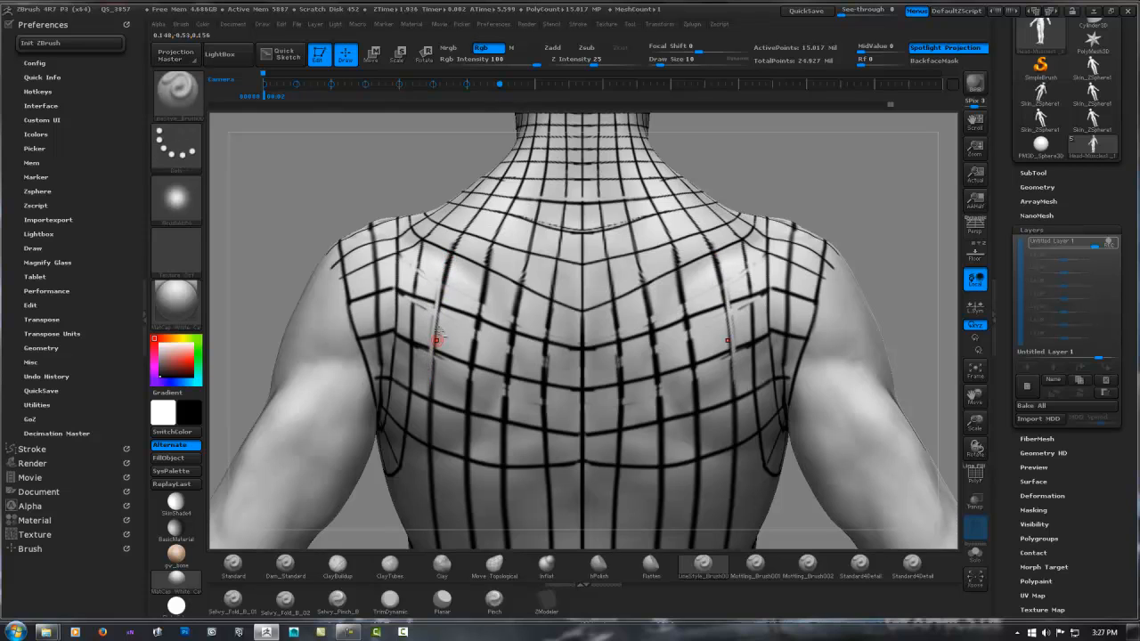
pyautogui.moveTo(448, 261); pyautogui.dragTo(428, 405)
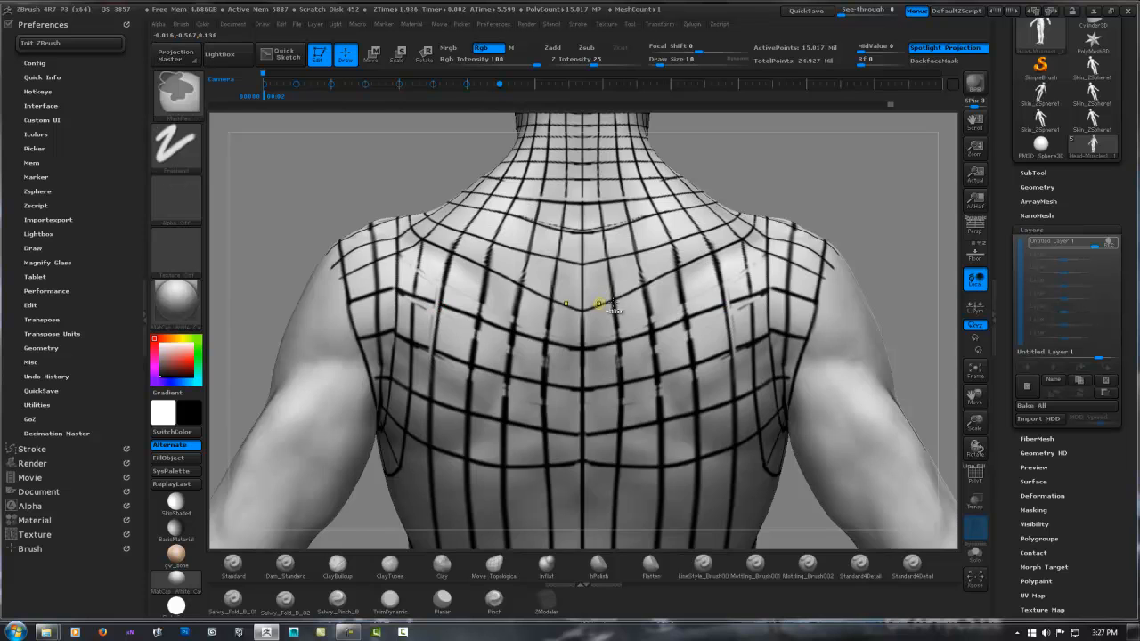
# Step: Set the brush's Z Intensity to 0 for painting the torso lines
pyautogui.keyDown('ctrl'); pyautogui.moveTo(592, 306); pyautogui.dragTo(553, 278, button='right'); pyautogui.keyUp('ctrl')
pyautogui.moveTo(496, 305)
pyautogui.mouseDown(button='right')
pyautogui.moveTo(591, 272)
pyautogui.moveTo(474, 277)
pyautogui.moveTo(570, 268)
pyautogui.moveTo(583, 280)
pyautogui.mouseUp(button='right')
pyautogui.moveTo(504, 294); pyautogui.dragTo(443, 235, button='right')
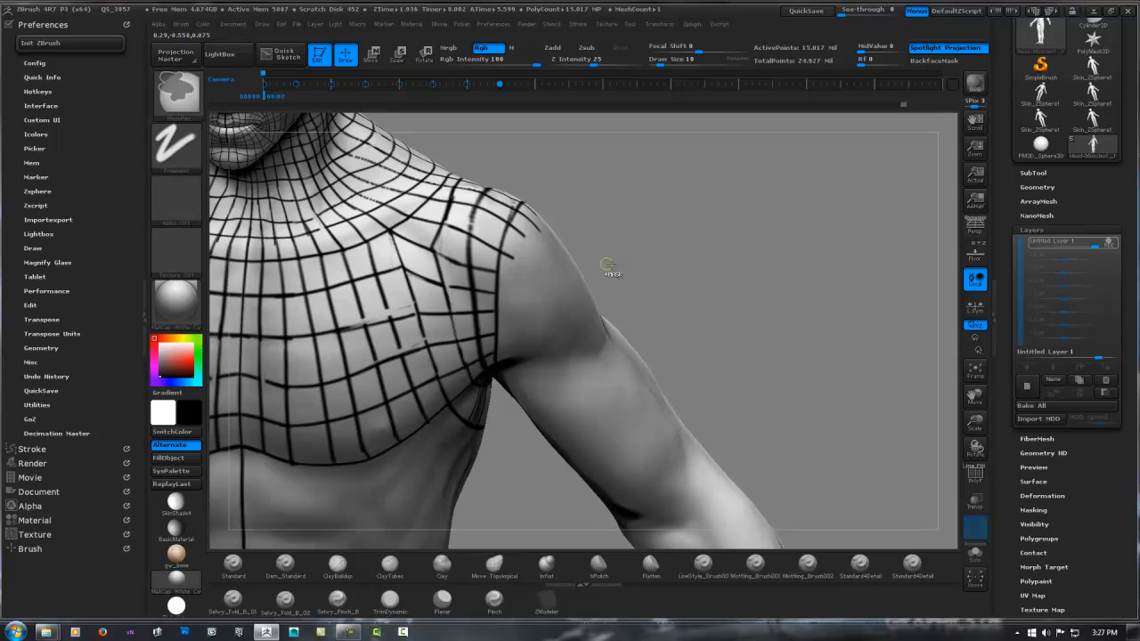
pyautogui.moveTo(611, 262); pyautogui.dragTo(529, 238)
pyautogui.press('space')
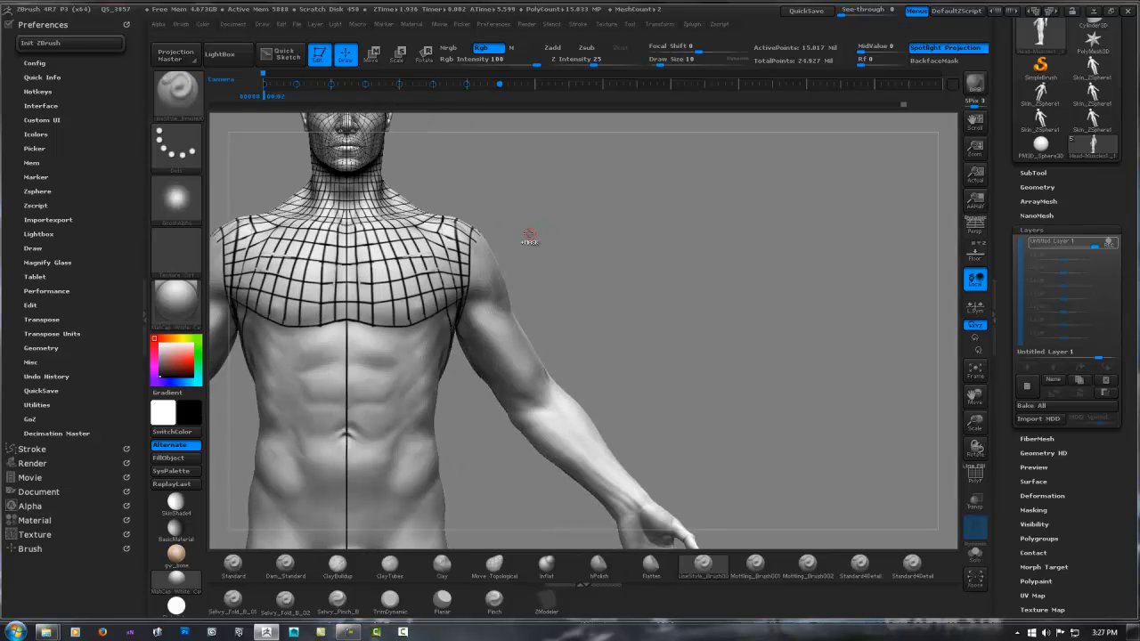
pyautogui.keyDown('ctrl'); pyautogui.moveTo(530, 233); pyautogui.dragTo(624, 142, button='right'); pyautogui.keyUp('ctrl')
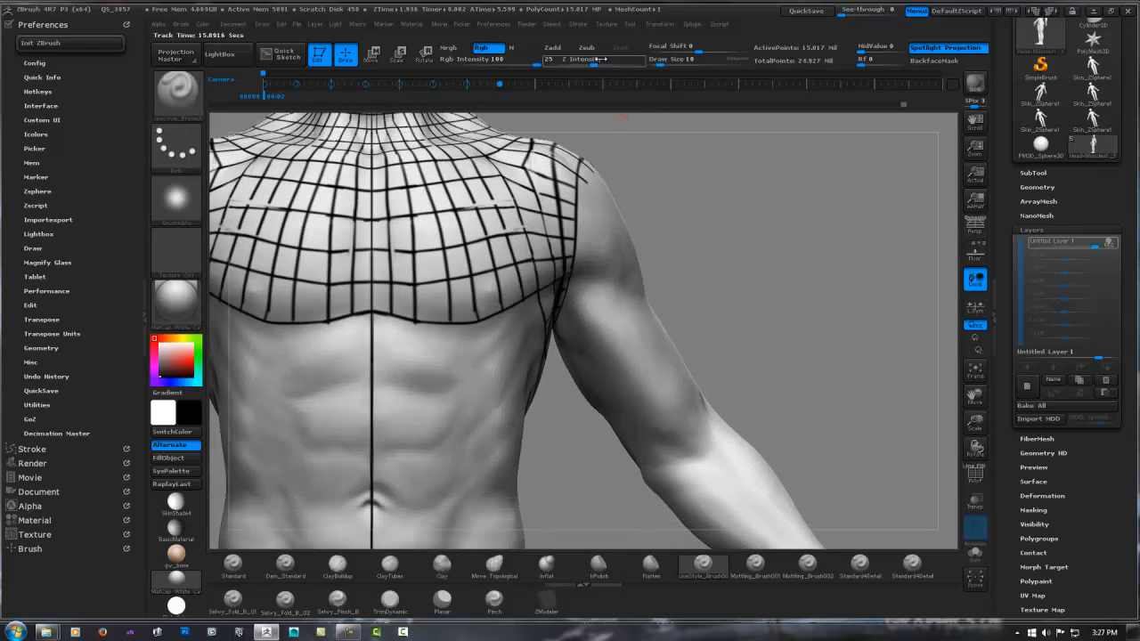
pyautogui.moveTo(600, 59); pyautogui.dragTo(544, 59)
# Step: Paint a vertical line from the armpit down the side of the torso to the hip
pyautogui.moveTo(629, 236)
pyautogui.mouseDown(button='right')
pyautogui.moveTo(602, 238)
pyautogui.moveTo(609, 229)
pyautogui.moveTo(532, 255)
pyautogui.moveTo(507, 207)
pyautogui.moveTo(534, 216)
pyautogui.mouseUp(button='right')
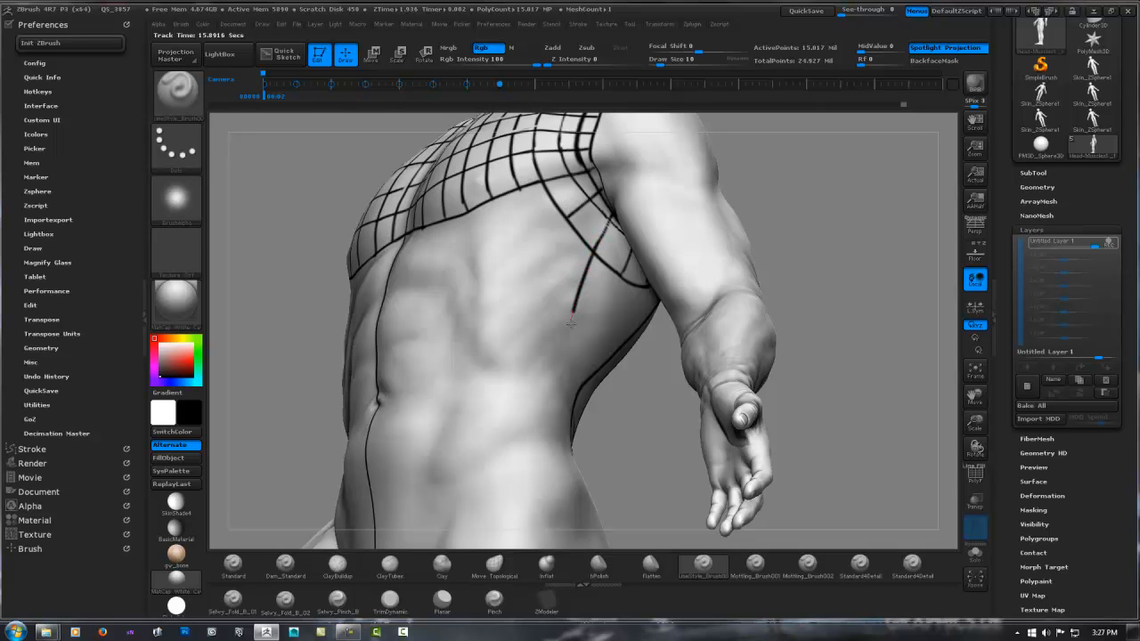
pyautogui.moveTo(814, 246)
pyautogui.mouseDown(button='right')
pyautogui.moveTo(828, 267)
pyautogui.moveTo(868, 255)
pyautogui.moveTo(829, 219)
pyautogui.moveTo(763, 248)
pyautogui.mouseUp(button='right')
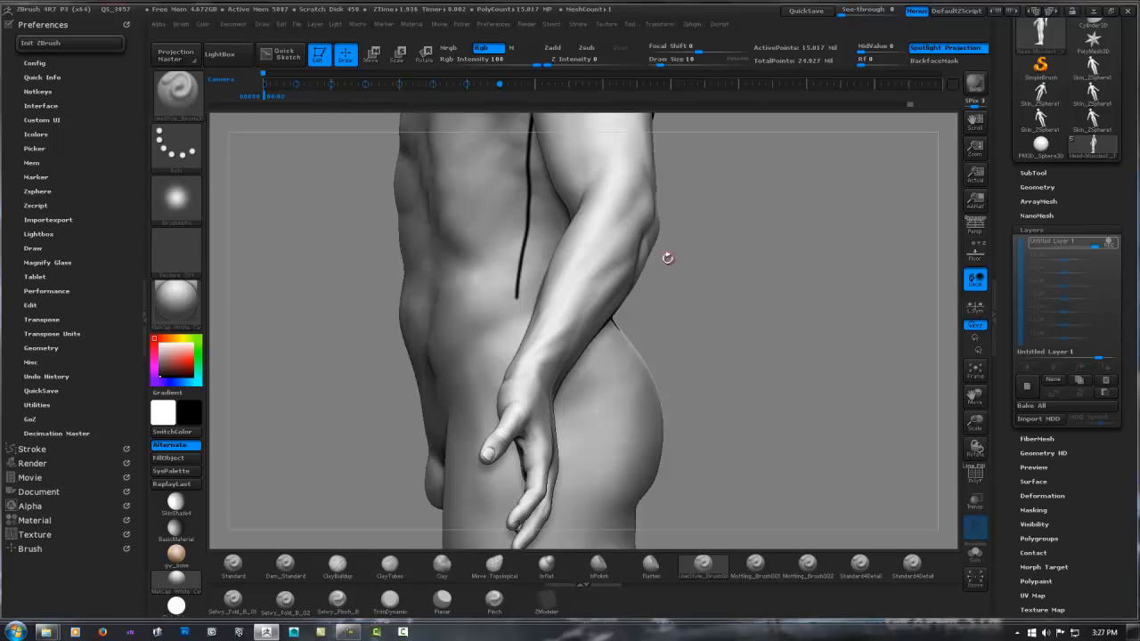
pyautogui.moveTo(667, 258)
pyautogui.mouseDown(button='right')
pyautogui.moveTo(445, 267)
pyautogui.moveTo(437, 278)
pyautogui.moveTo(513, 280)
pyautogui.mouseUp(button='right')
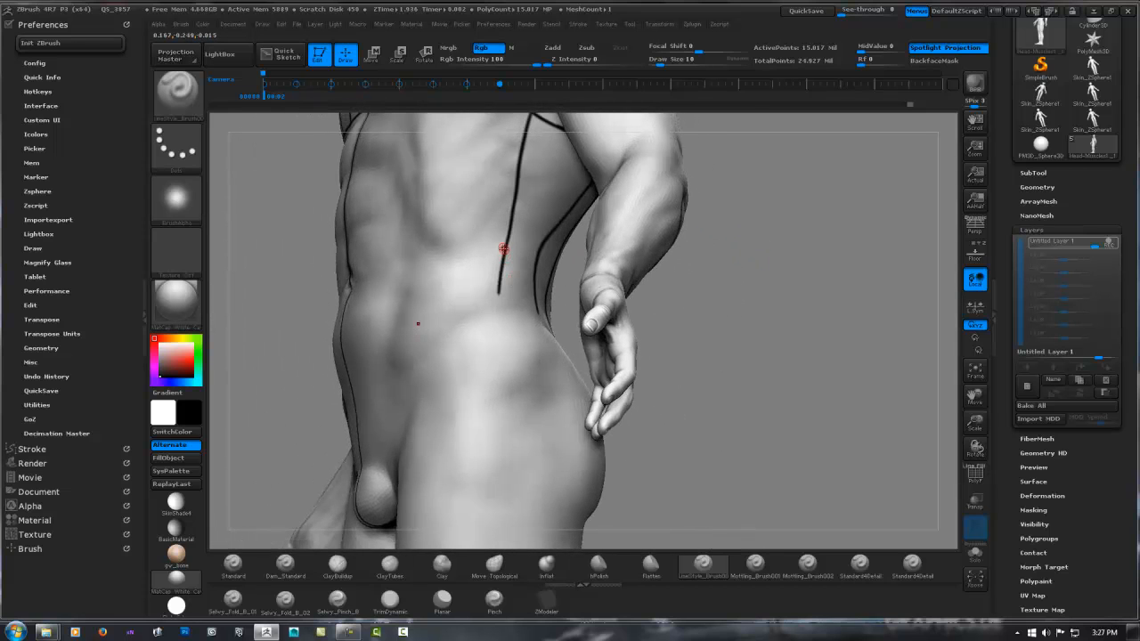
pyautogui.moveTo(504, 305); pyautogui.dragTo(515, 399)
# Step: Paint further lengthwise lines behind the first side line, running from the armpit loop down the flank to the hip
pyautogui.moveTo(656, 257)
pyautogui.mouseDown(button='right')
pyautogui.moveTo(789, 255)
pyautogui.moveTo(882, 171)
pyautogui.mouseUp(button='right')
pyautogui.keyDown('alt'); pyautogui.moveTo(669, 181); pyautogui.dragTo(675, 285, button='right'); pyautogui.keyUp('alt')
pyautogui.moveTo(801, 265)
pyautogui.mouseDown(button='right')
pyautogui.moveTo(667, 251)
pyautogui.moveTo(722, 268)
pyautogui.moveTo(570, 258)
pyautogui.moveTo(613, 299)
pyautogui.moveTo(562, 257)
pyautogui.mouseUp(button='right')
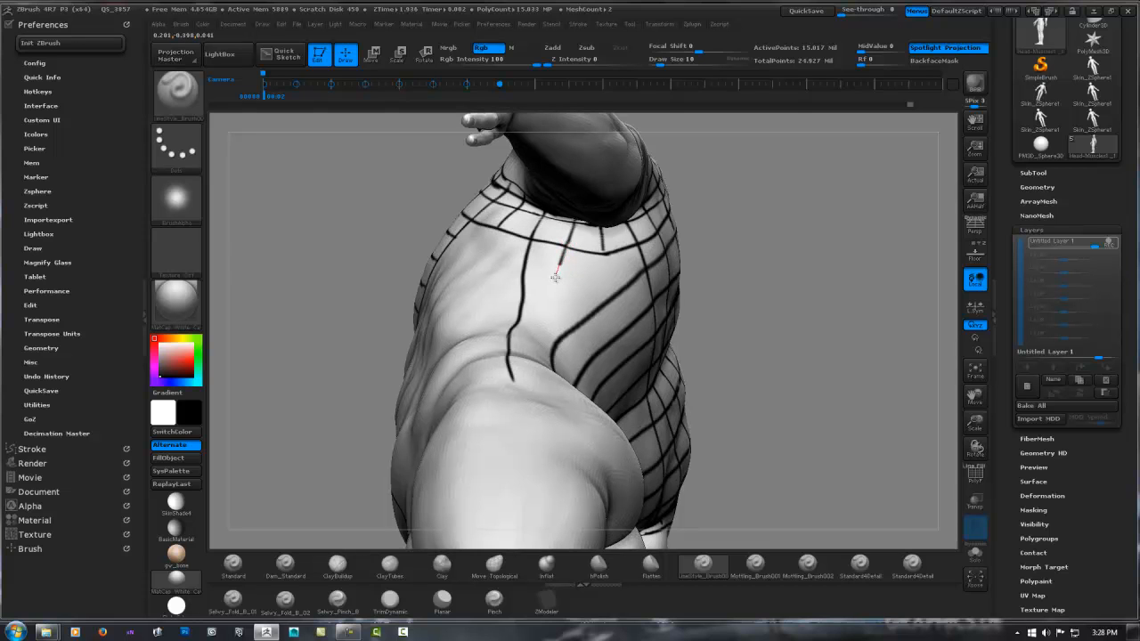
pyautogui.moveTo(555, 277); pyautogui.dragTo(536, 326)
pyautogui.moveTo(539, 318)
pyautogui.mouseDown(button='right')
pyautogui.moveTo(588, 294)
pyautogui.moveTo(562, 345)
pyautogui.moveTo(543, 351)
pyautogui.mouseUp(button='right')
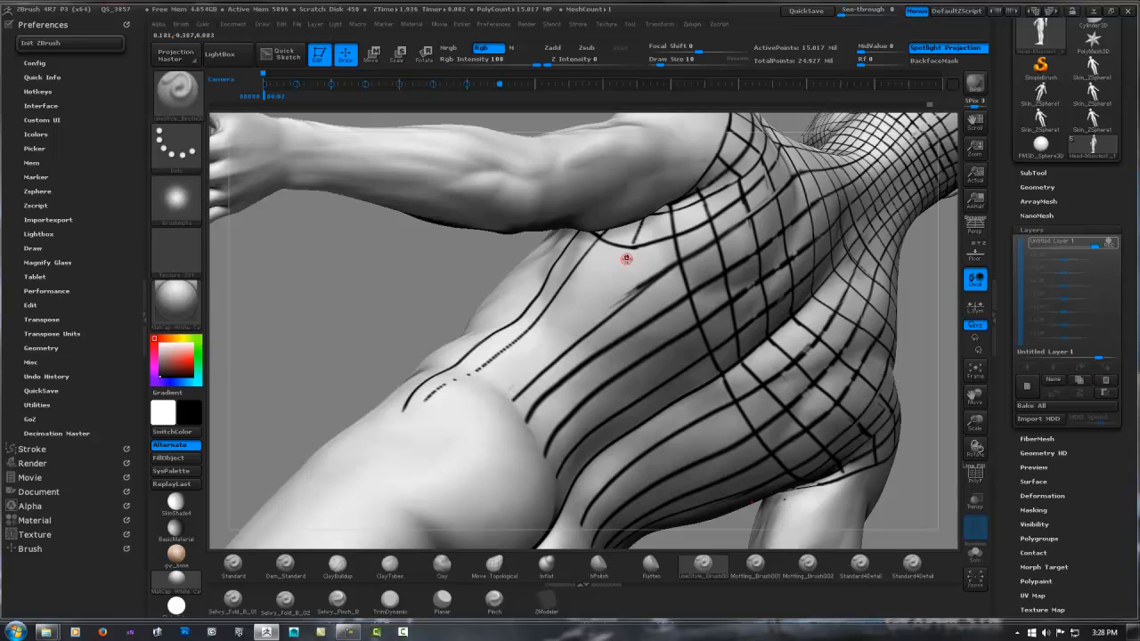
pyautogui.moveTo(627, 256); pyautogui.dragTo(488, 403)
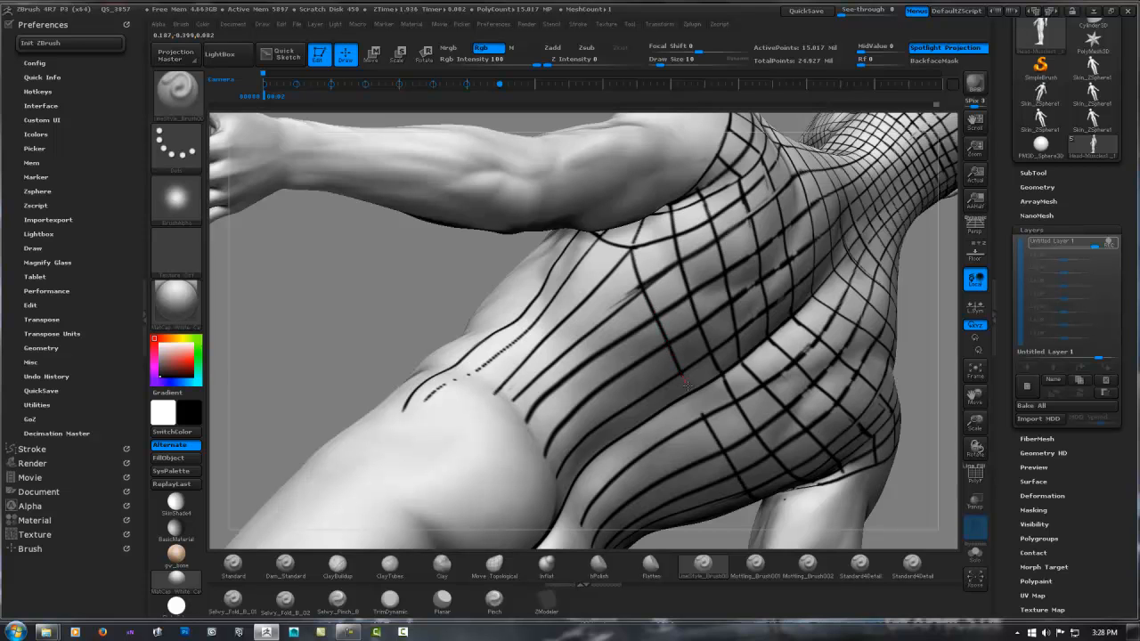
# Step: Paint a cross line below the armpit loop, running around the flank across the lengthwise lines to the back
pyautogui.moveTo(418, 267); pyautogui.dragTo(594, 258)
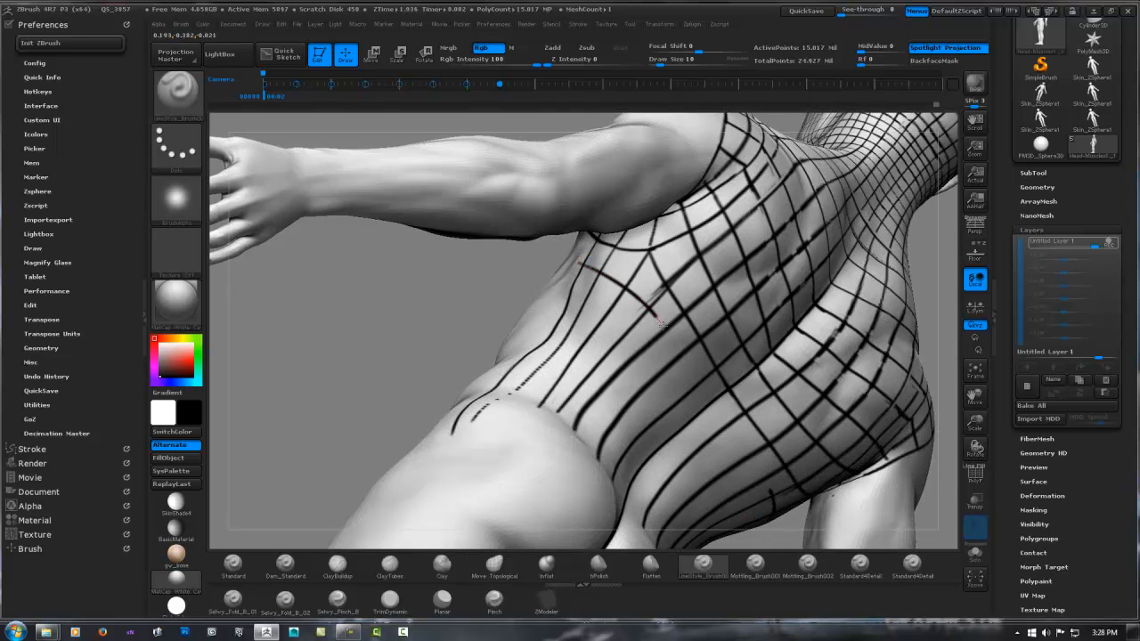
pyautogui.moveTo(651, 293)
pyautogui.mouseDown(button='right')
pyautogui.moveTo(593, 268)
pyautogui.moveTo(637, 285)
pyautogui.mouseUp(button='right')
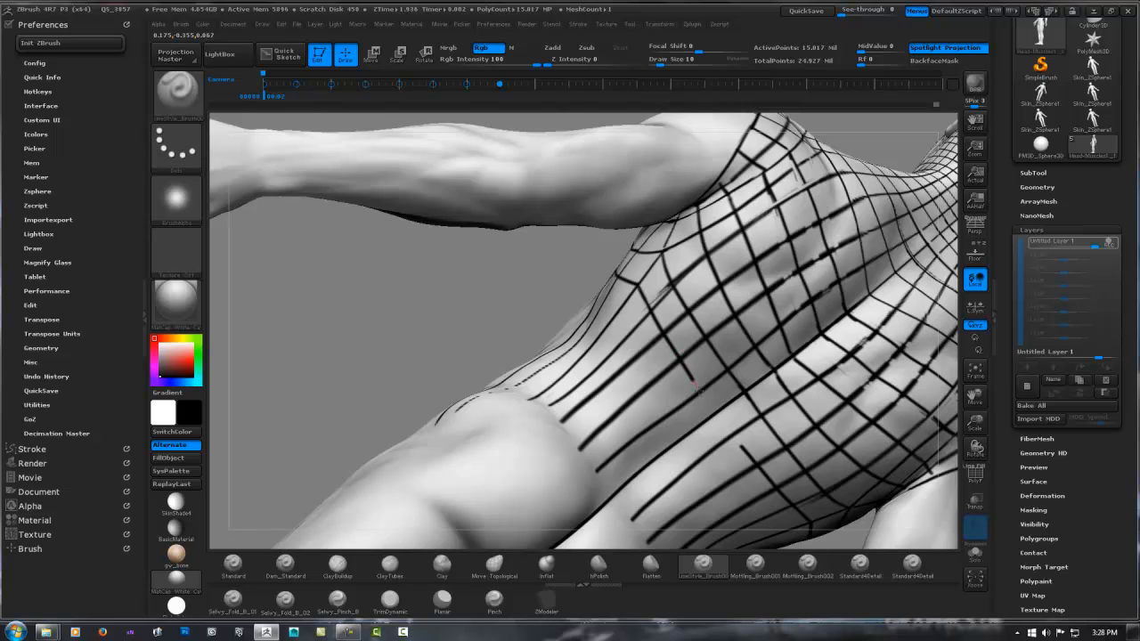
pyautogui.moveTo(694, 343); pyautogui.dragTo(567, 265, button='right')
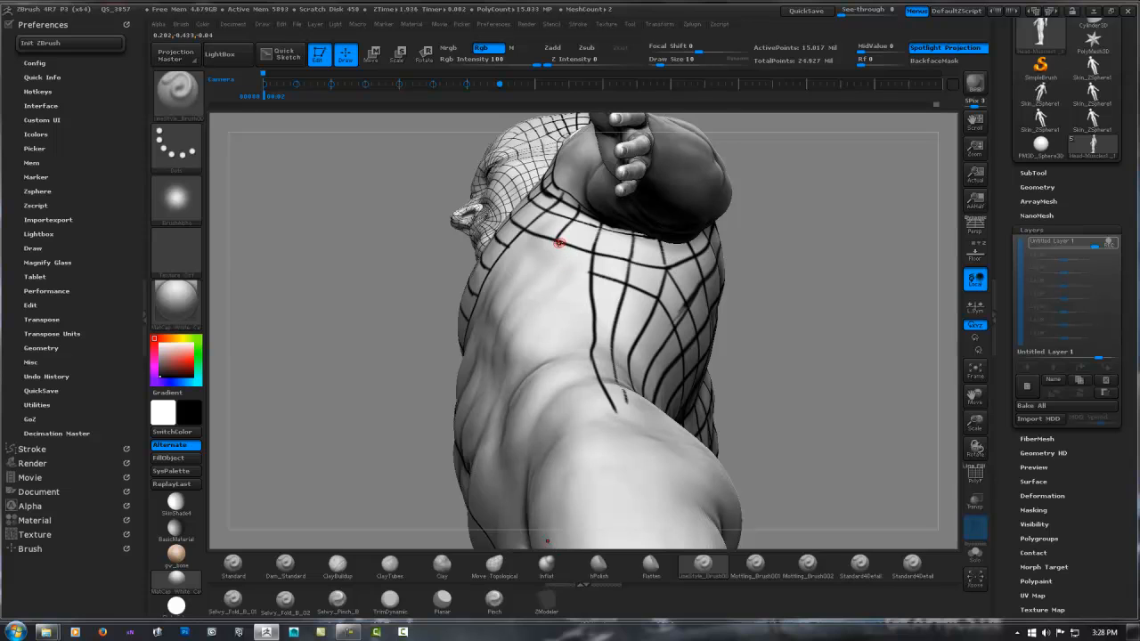
# Step: Paint another lengthwise line in front of the side line, from the armpit loop down to the hip
pyautogui.moveTo(561, 290); pyautogui.dragTo(567, 357)
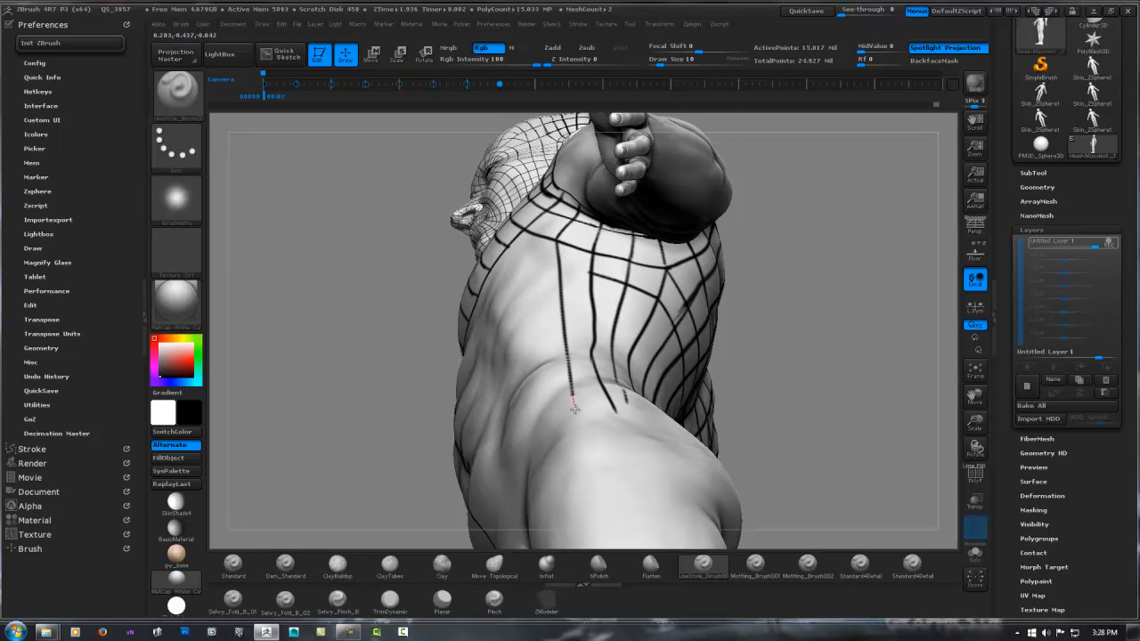
pyautogui.moveTo(574, 409); pyautogui.dragTo(578, 422)
pyautogui.moveTo(571, 315); pyautogui.dragTo(562, 299, button='right')
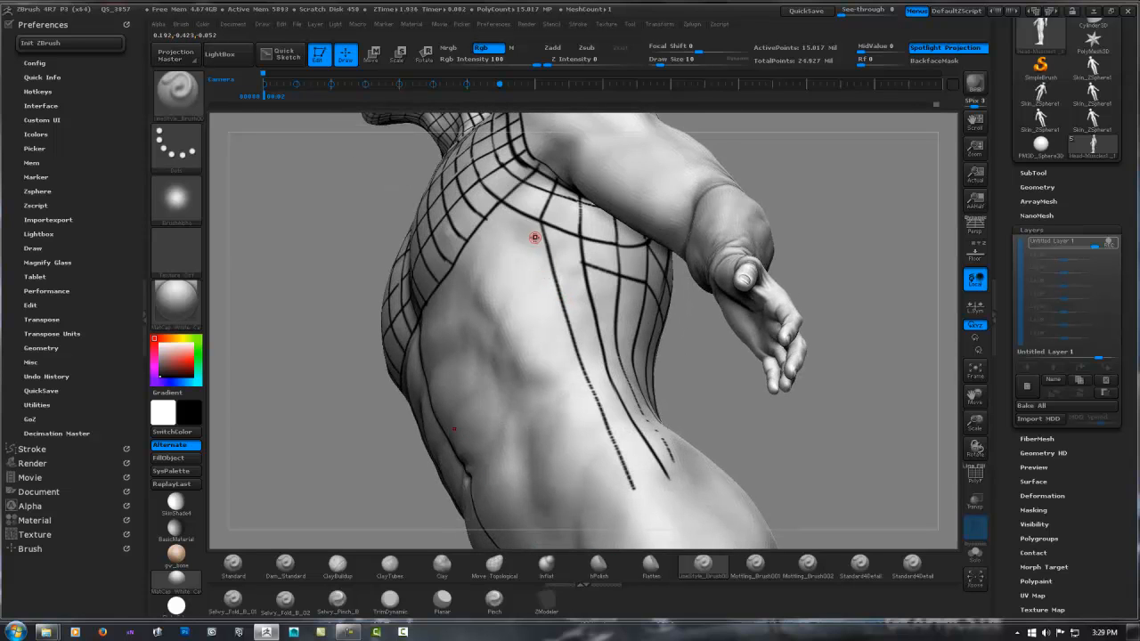
pyautogui.moveTo(534, 242); pyautogui.dragTo(544, 285, button='right')
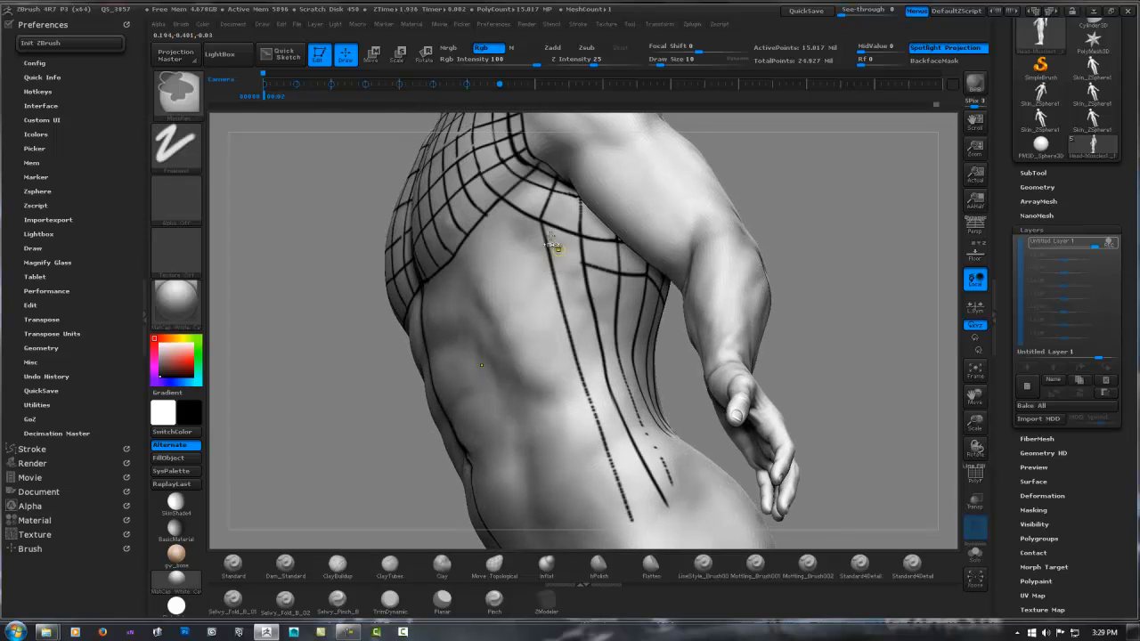
# Step: Undo the lengthwise line in front of the side line and repaint it from the armpit loop down to the hip
pyautogui.hotkey('ctrl', 'z')
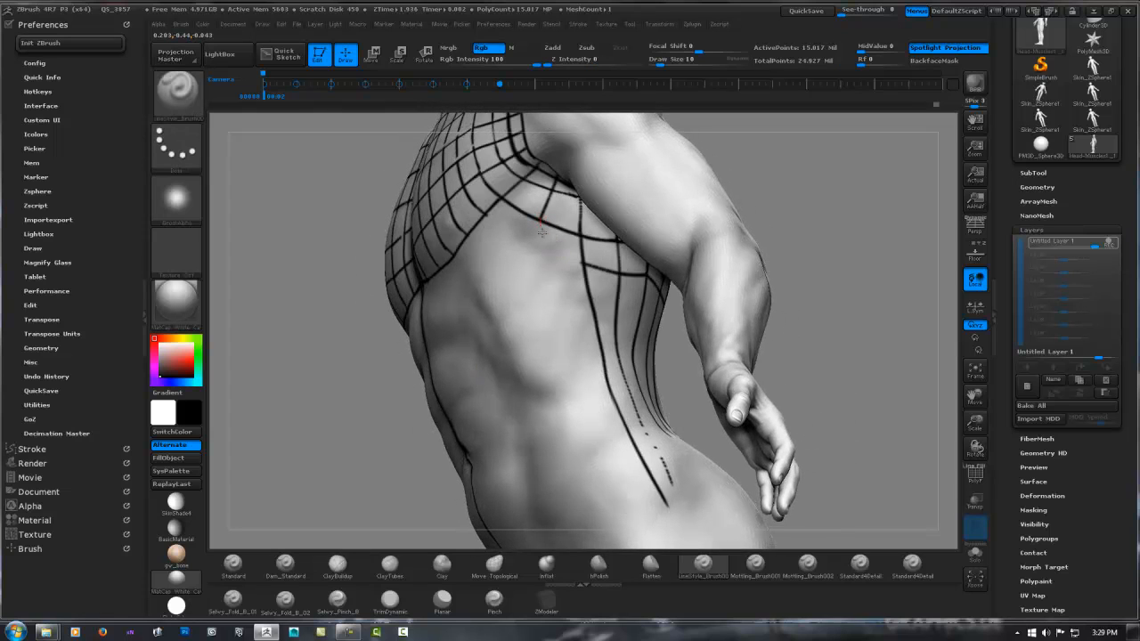
pyautogui.moveTo(560, 330); pyautogui.dragTo(615, 499)
pyautogui.moveTo(615, 299)
pyautogui.mouseDown(button='right')
pyautogui.moveTo(560, 250)
pyautogui.moveTo(621, 292)
pyautogui.mouseUp(button='right')
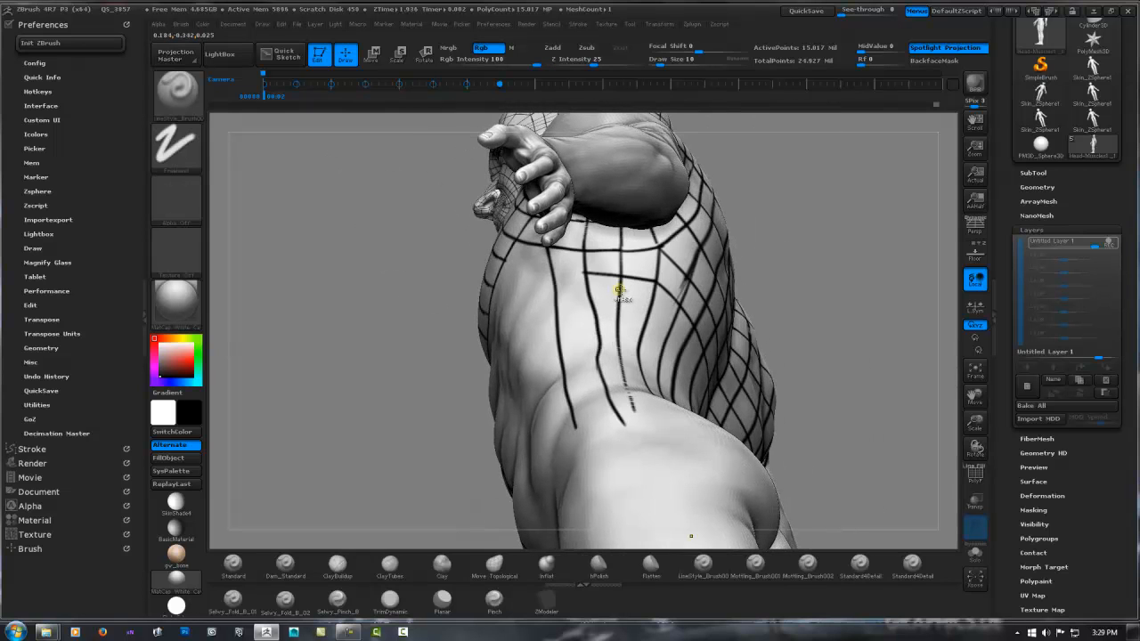
pyautogui.hotkey('ctrl', 'z')
pyautogui.moveTo(563, 264); pyautogui.dragTo(550, 250, button='right')
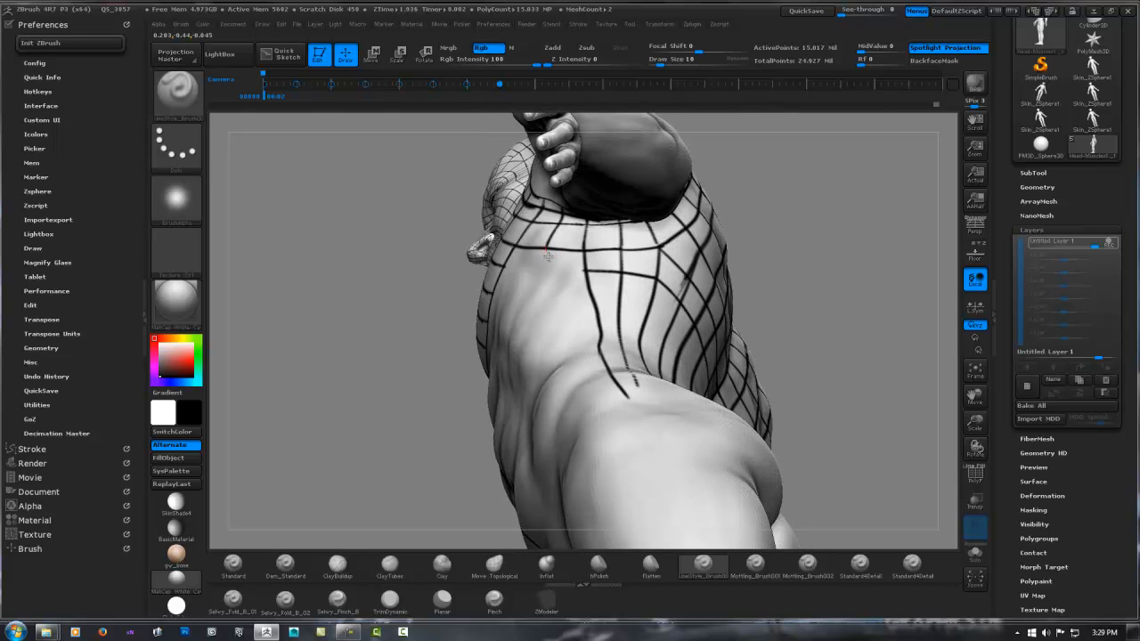
pyautogui.moveTo(591, 398); pyautogui.dragTo(595, 409)
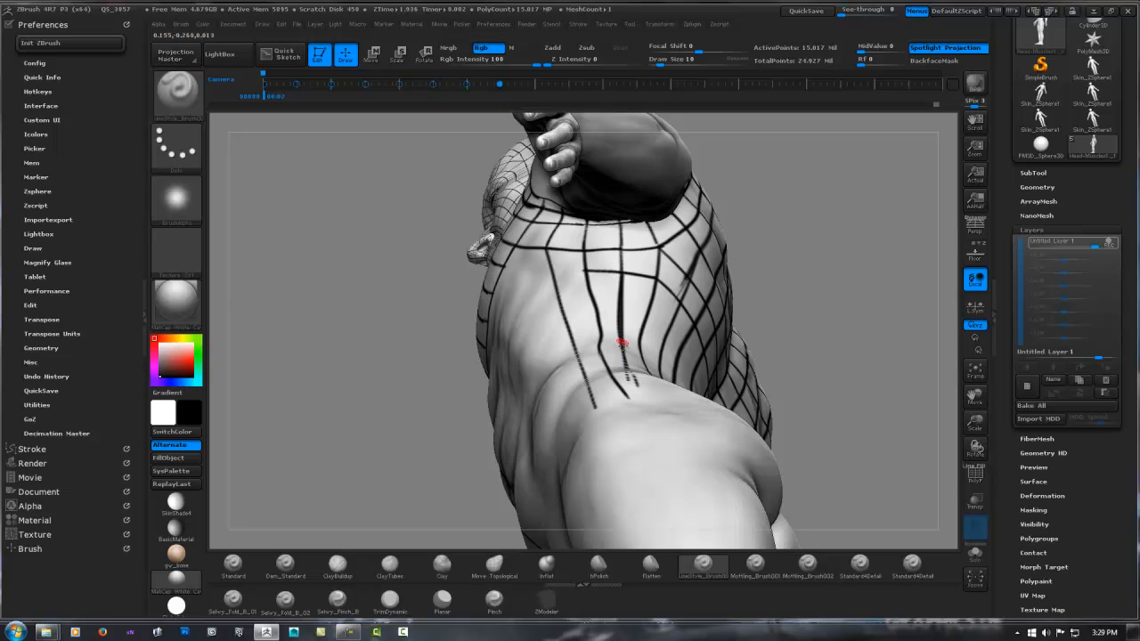
# Step: Repaint the lower part of the broken lengthwise line on the rear flank as a solid line down to the hip
pyautogui.moveTo(630, 311); pyautogui.dragTo(619, 346, button='right')
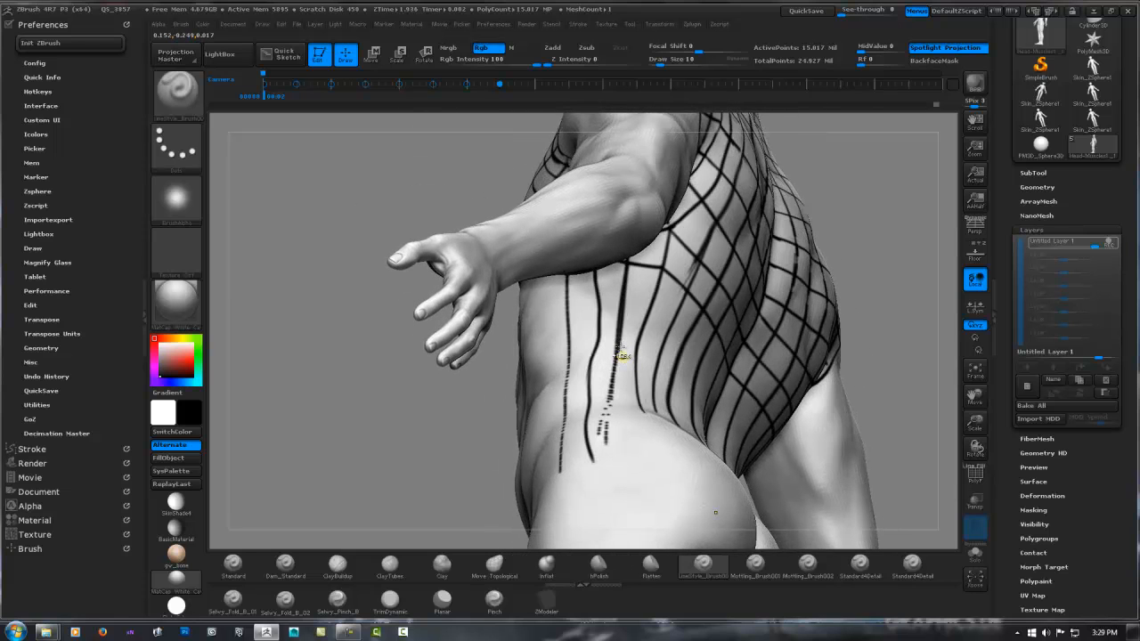
pyautogui.hotkey('ctrl', 'z')
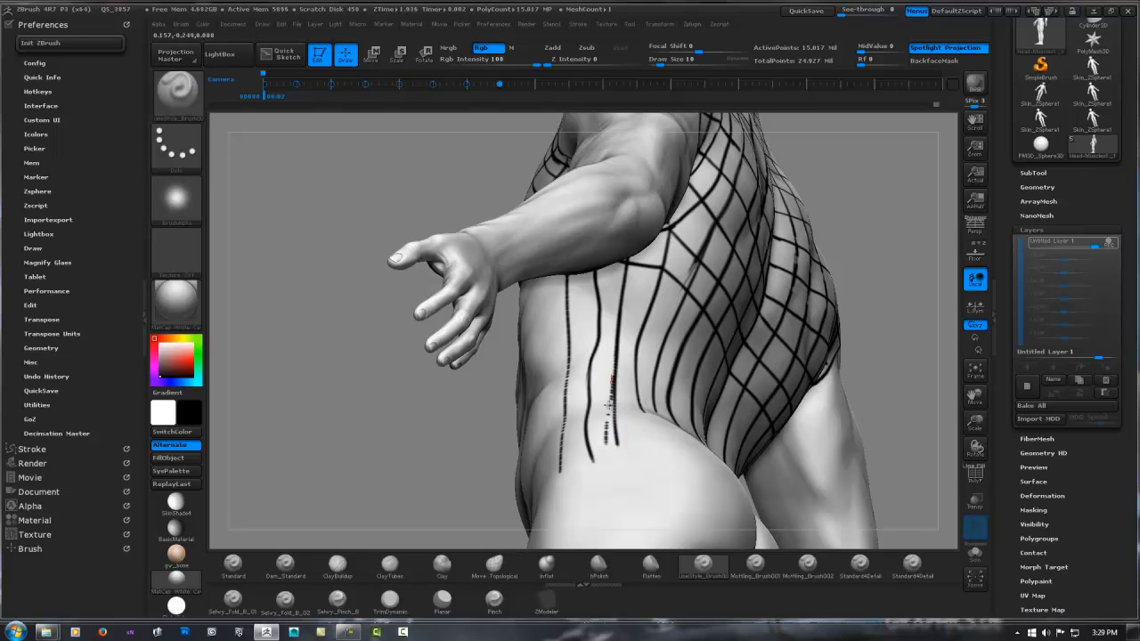
pyautogui.keyDown('alt'); pyautogui.moveTo(608, 405); pyautogui.dragTo(610, 479); pyautogui.keyUp('alt')
pyautogui.moveTo(575, 331)
pyautogui.mouseDown(button='right')
pyautogui.moveTo(583, 341)
pyautogui.moveTo(565, 324)
pyautogui.mouseUp(button='right')
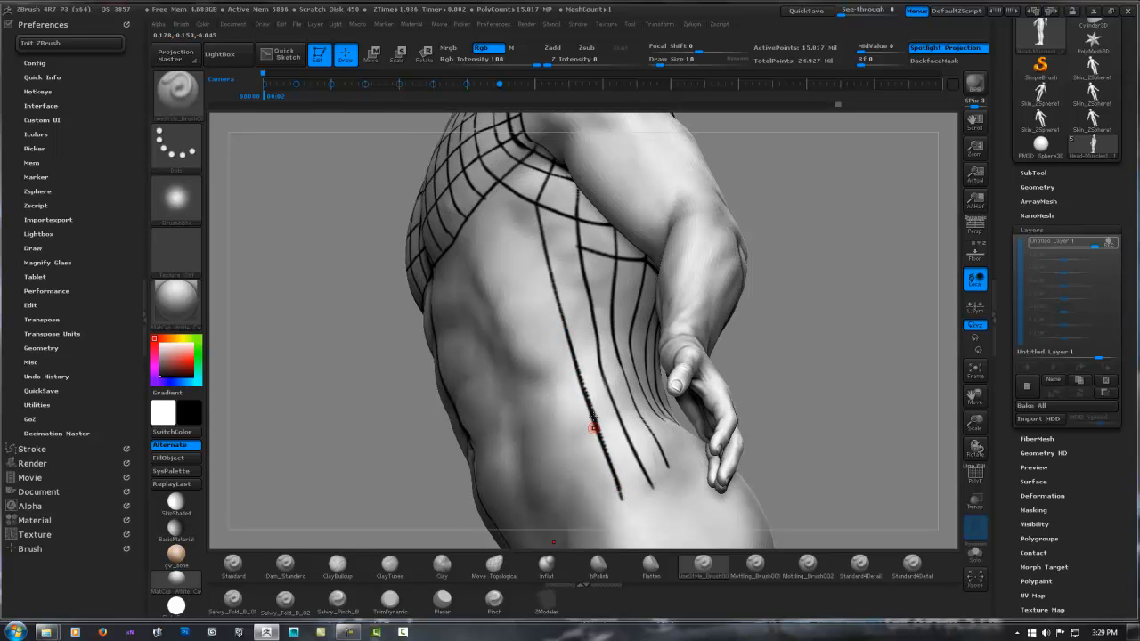
# Step: Extend the flank cross line forward to the front lengthwise line and paint a line beneath the chest from the armpit loop to the centre line
pyautogui.moveTo(593, 428); pyautogui.dragTo(551, 225, button='right')
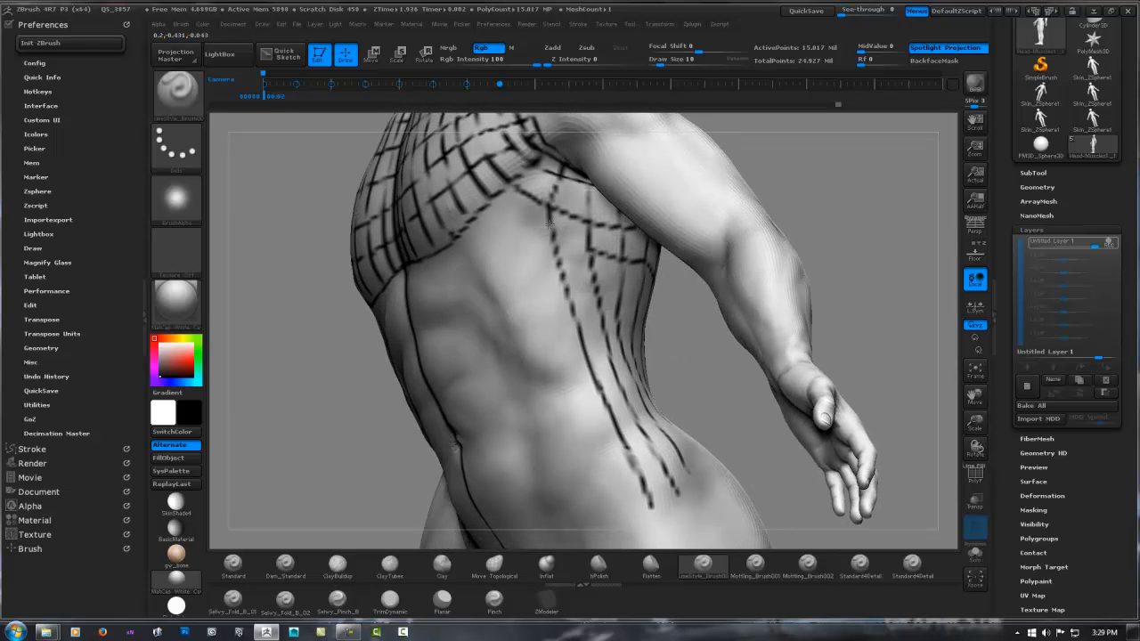
pyautogui.press('space')
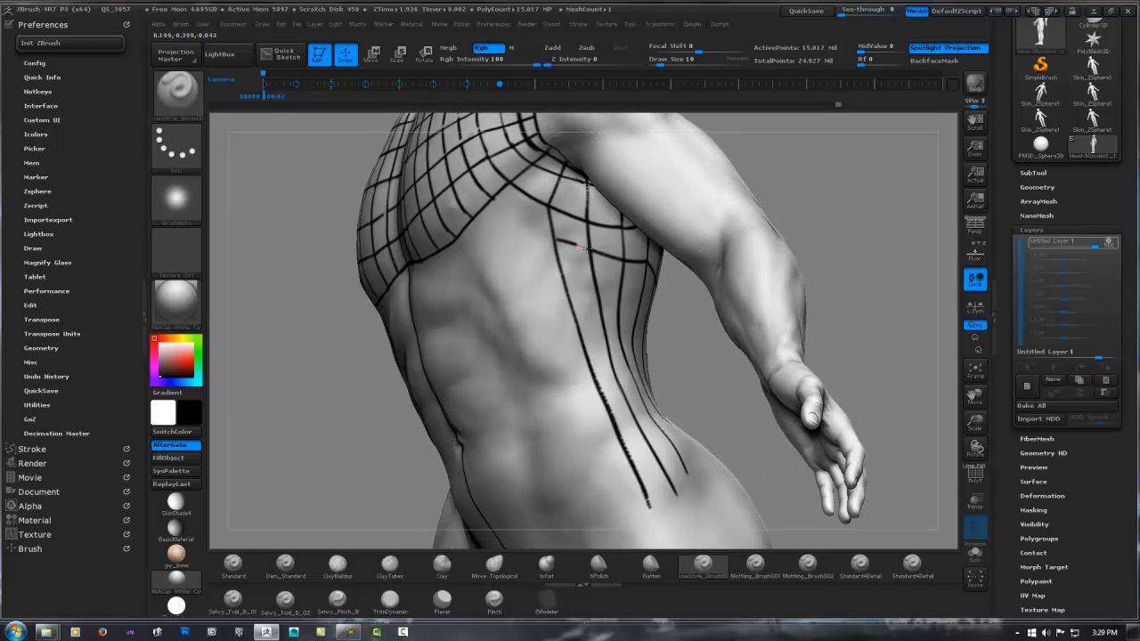
pyautogui.moveTo(586, 248); pyautogui.dragTo(550, 208, button='right')
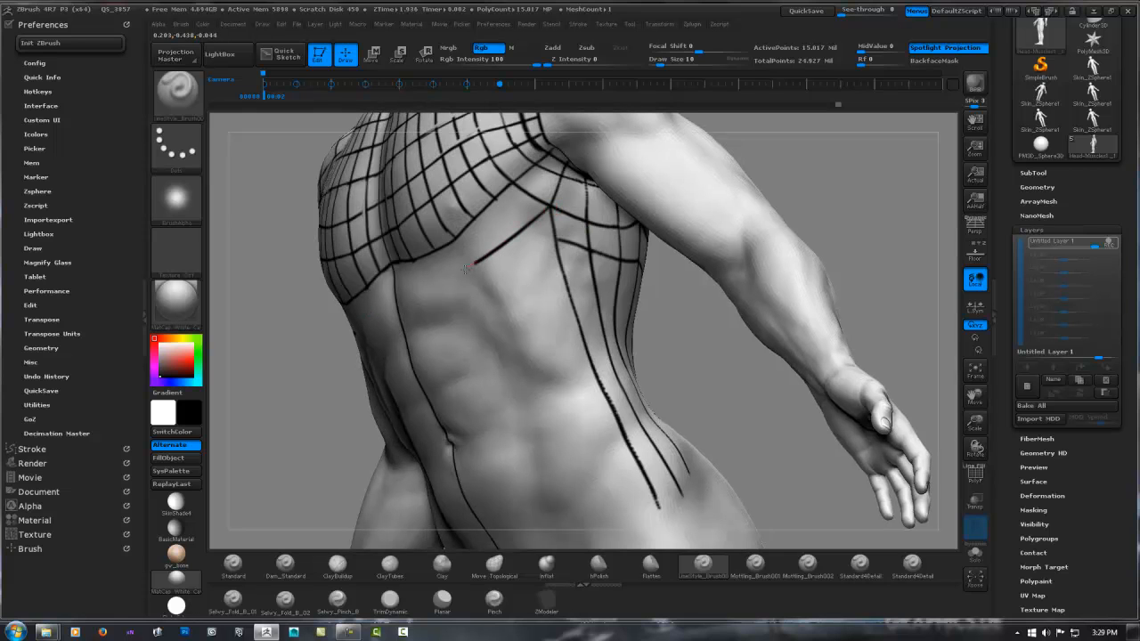
pyautogui.moveTo(445, 260); pyautogui.dragTo(374, 304, button='right')
pyautogui.moveTo(442, 263); pyautogui.dragTo(394, 276, button='right')
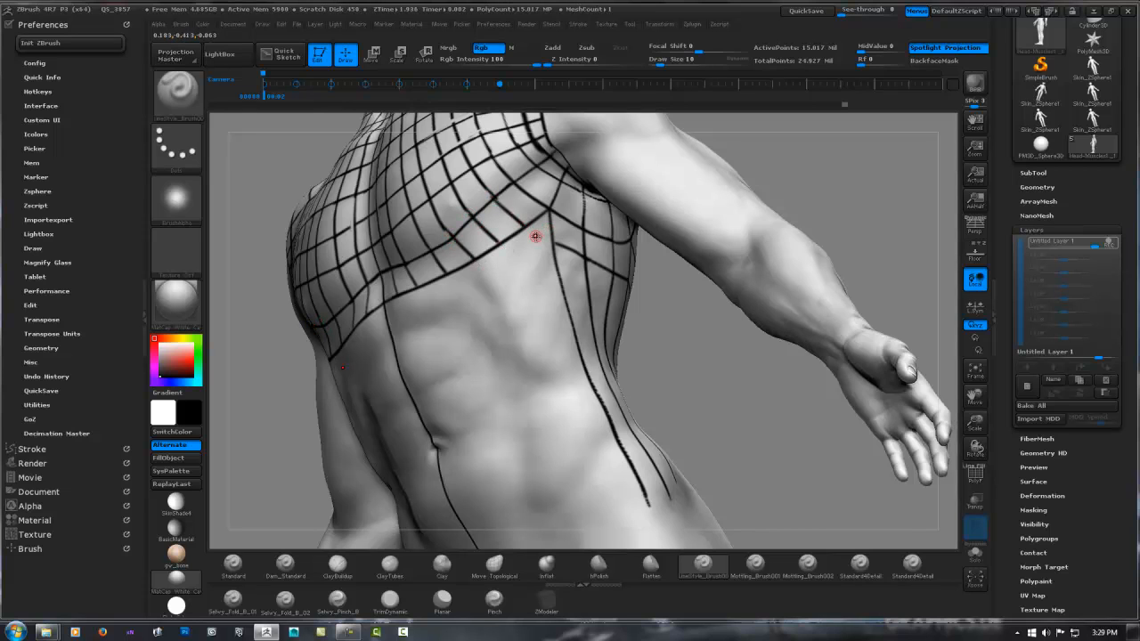
# Step: Continue the flank cross line forward from its bend below the armpit loop, following the line beneath the chest to the centre line
pyautogui.moveTo(534, 237)
pyautogui.mouseDown(button='right')
pyautogui.moveTo(472, 239)
pyautogui.moveTo(530, 239)
pyautogui.mouseUp(button='right')
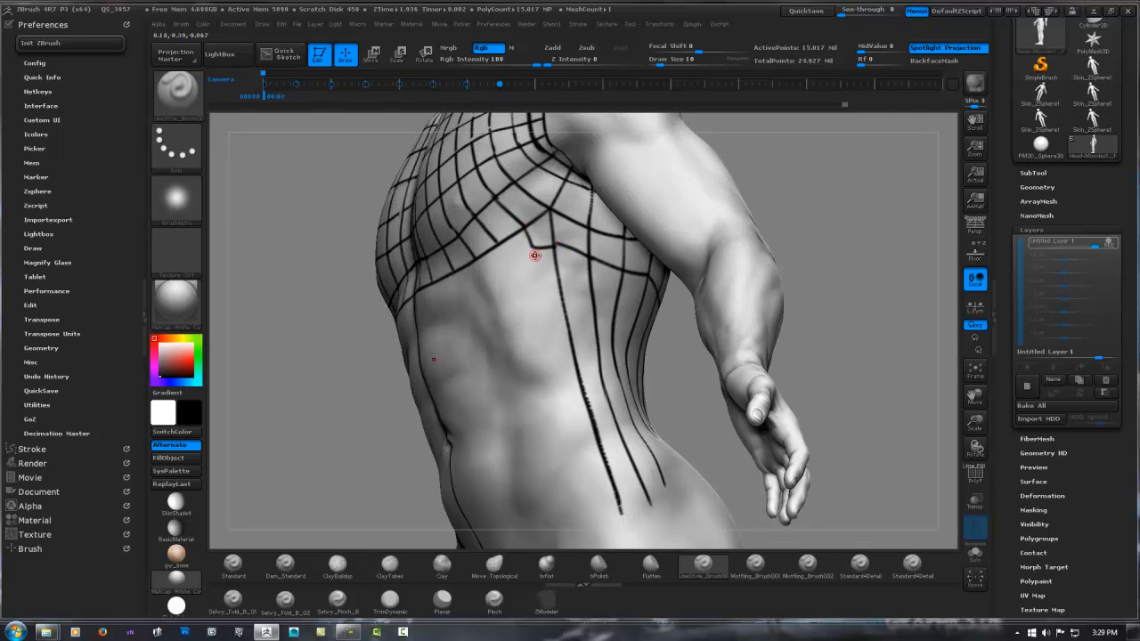
pyautogui.moveTo(534, 244)
pyautogui.mouseDown(button='right')
pyautogui.moveTo(570, 238)
pyautogui.moveTo(527, 241)
pyautogui.moveTo(535, 247)
pyautogui.mouseUp(button='right')
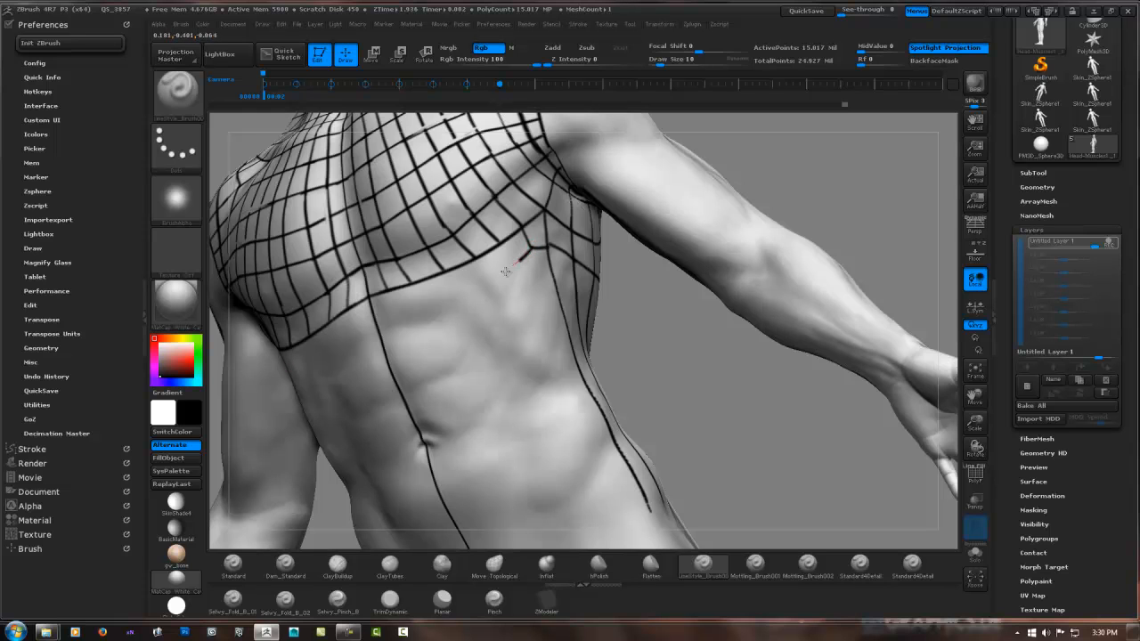
pyautogui.moveTo(506, 271); pyautogui.dragTo(386, 321)
# Step: Paint three more lengthwise lines from the cross lines below the chest down the front of the flank to the hip
pyautogui.keyDown('alt'); pyautogui.moveTo(542, 276); pyautogui.dragTo(441, 243, button='right'); pyautogui.keyUp('alt')
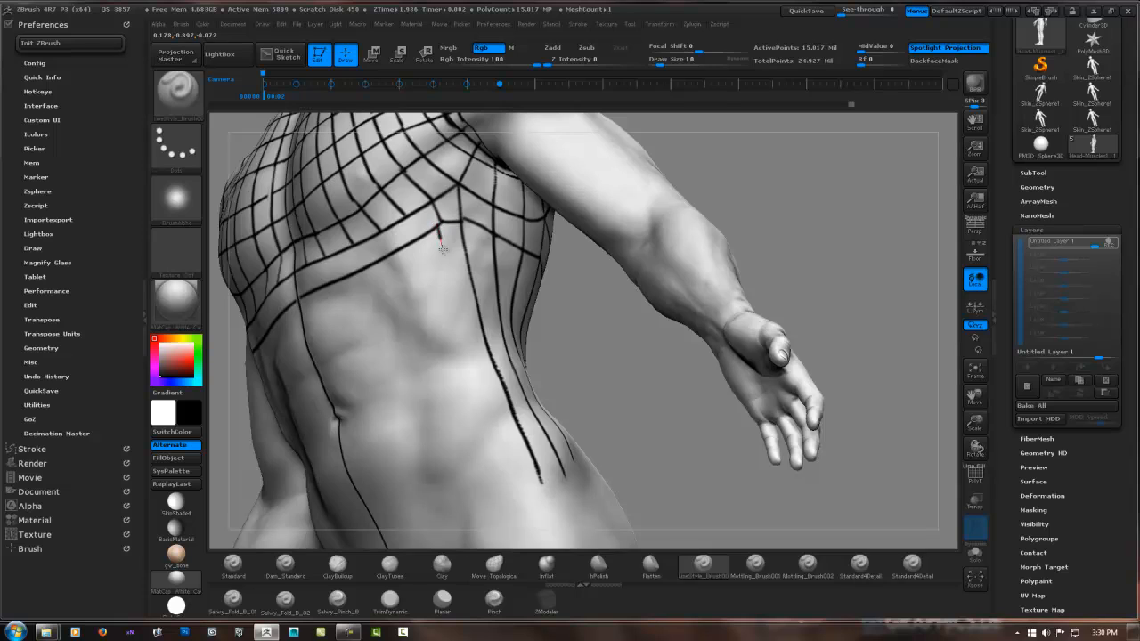
pyautogui.press('shift')
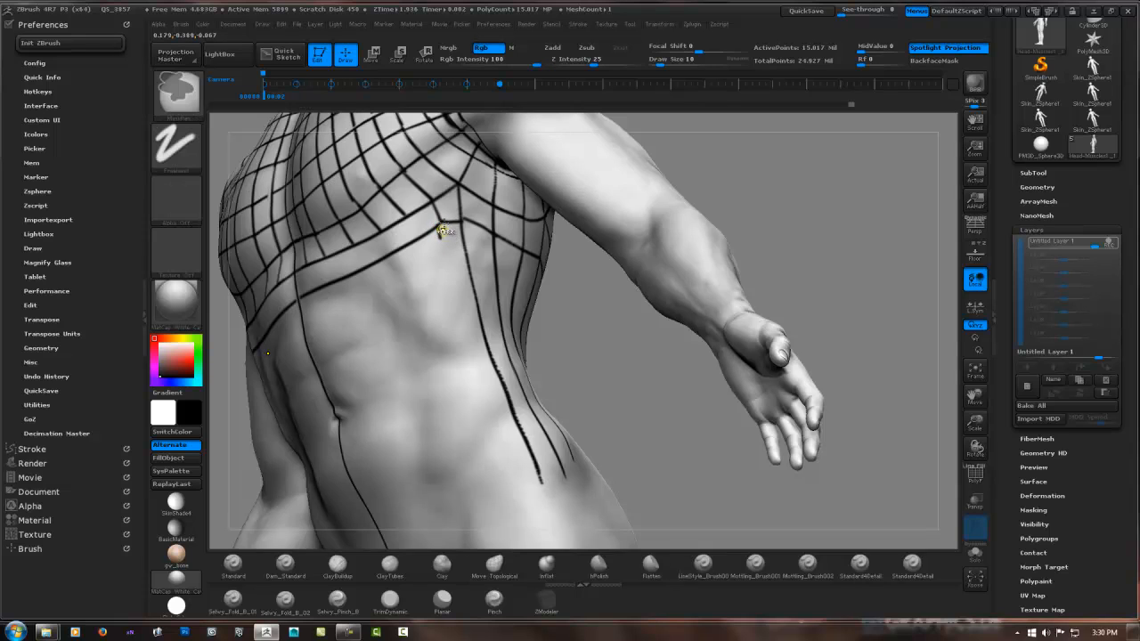
pyautogui.moveTo(455, 290); pyautogui.dragTo(501, 483)
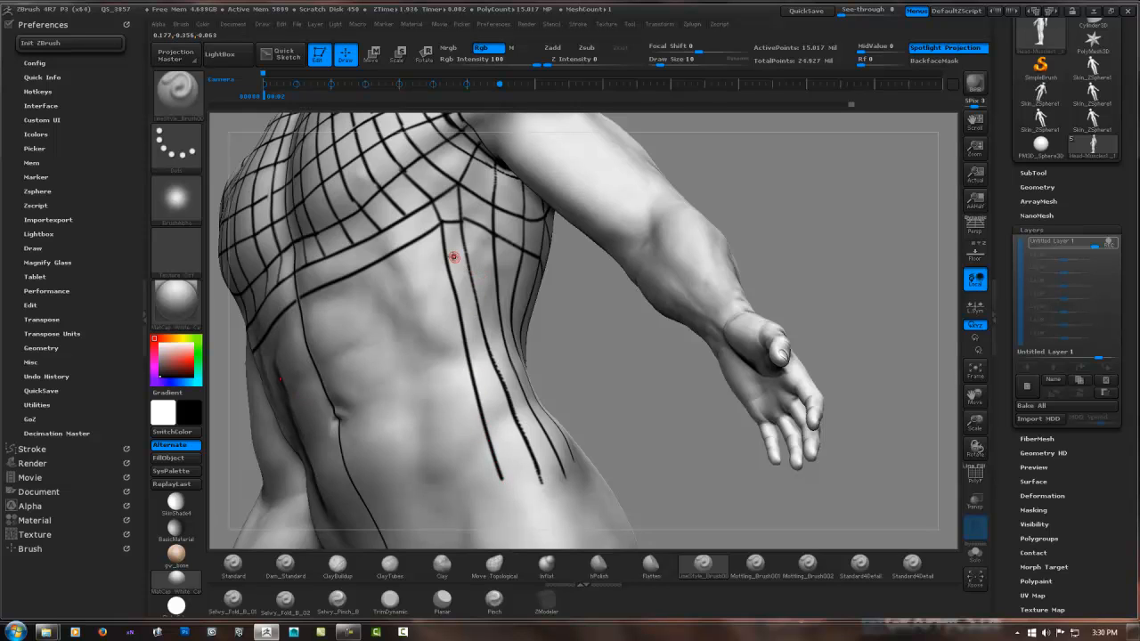
pyautogui.moveTo(426, 252); pyautogui.dragTo(450, 246, button='right')
pyautogui.moveTo(402, 216); pyautogui.dragTo(485, 469)
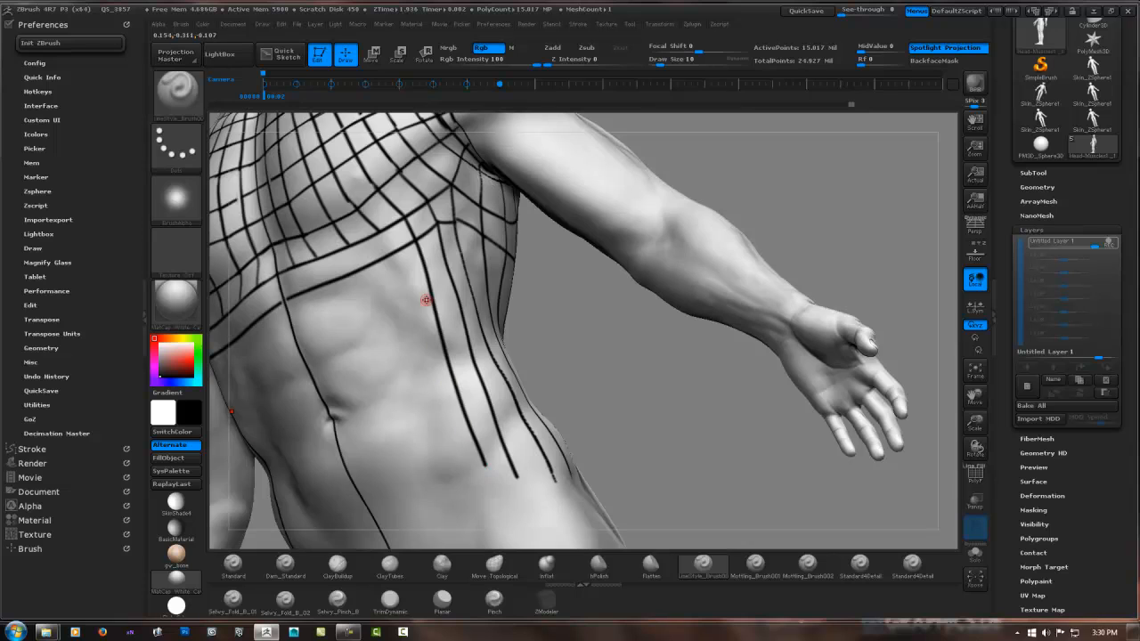
pyautogui.moveTo(374, 234); pyautogui.dragTo(468, 474)
# Step: Paint two symmetrical vertical lines beside the centre line, from below the chest down the abdomen to the lower belly
pyautogui.keyDown('shift'); pyautogui.moveTo(481, 374); pyautogui.dragTo(453, 312, button='right'); pyautogui.keyUp('shift')
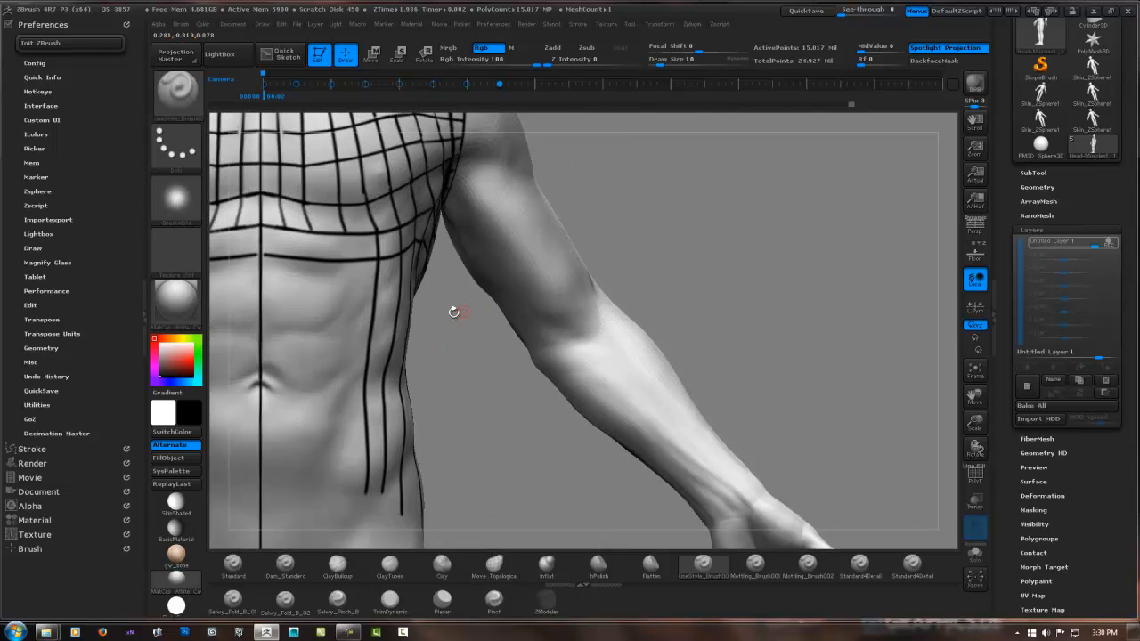
pyautogui.keyDown('alt'); pyautogui.moveTo(356, 255); pyautogui.dragTo(428, 196, button='right'); pyautogui.keyUp('alt')
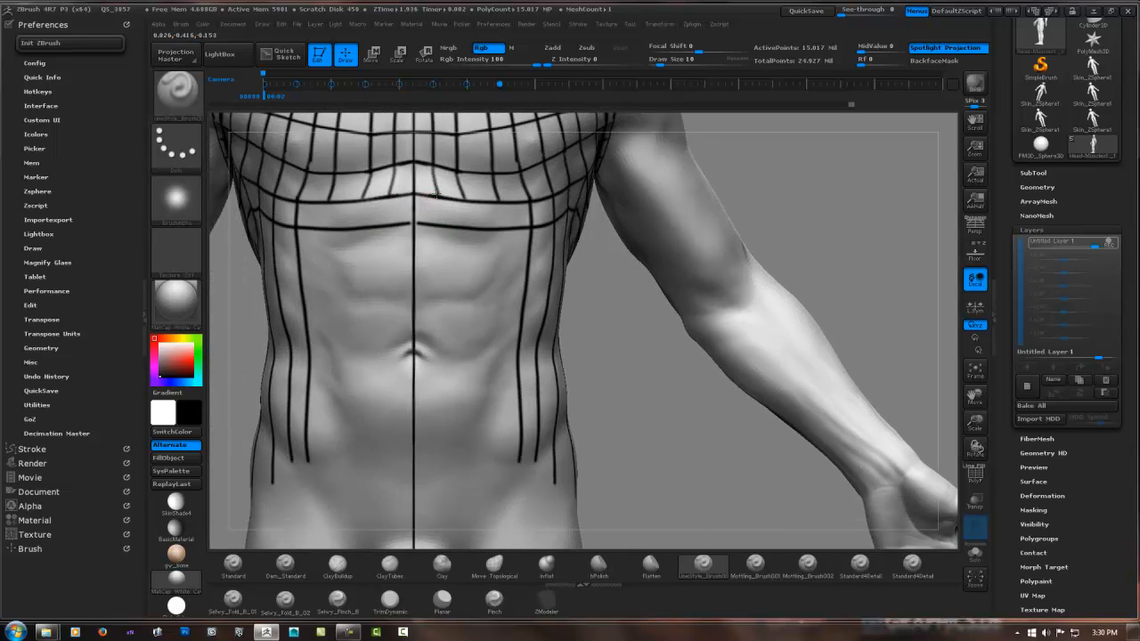
pyautogui.moveTo(437, 196); pyautogui.dragTo(435, 454)
pyautogui.moveTo(466, 202); pyautogui.dragTo(463, 464)
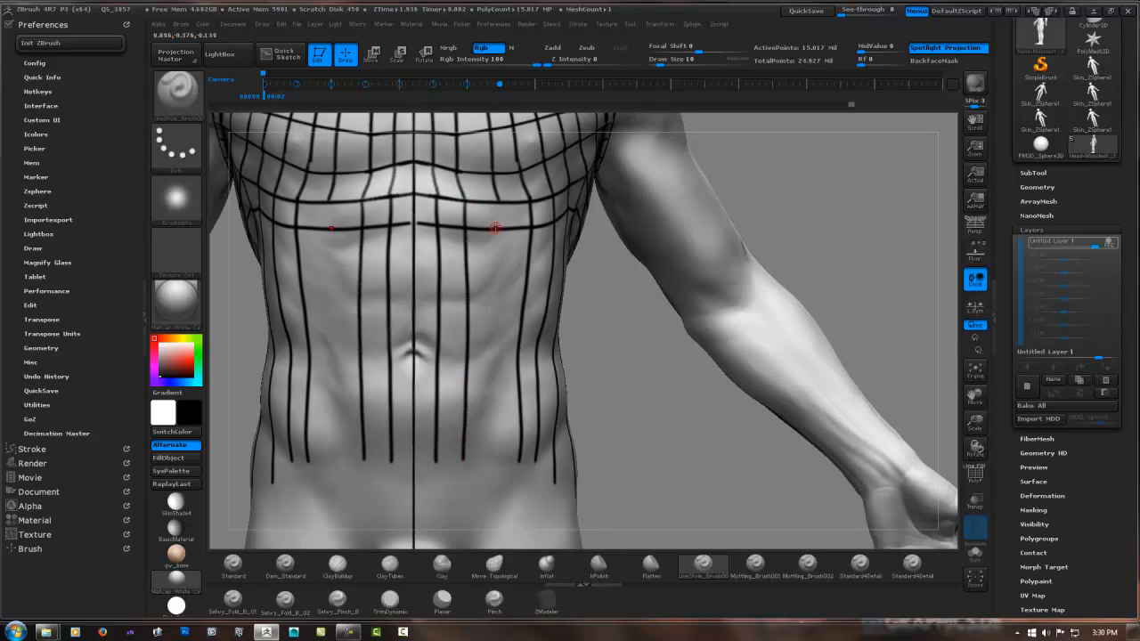
pyautogui.moveTo(500, 198); pyautogui.dragTo(493, 432)
pyautogui.press('ctrl')
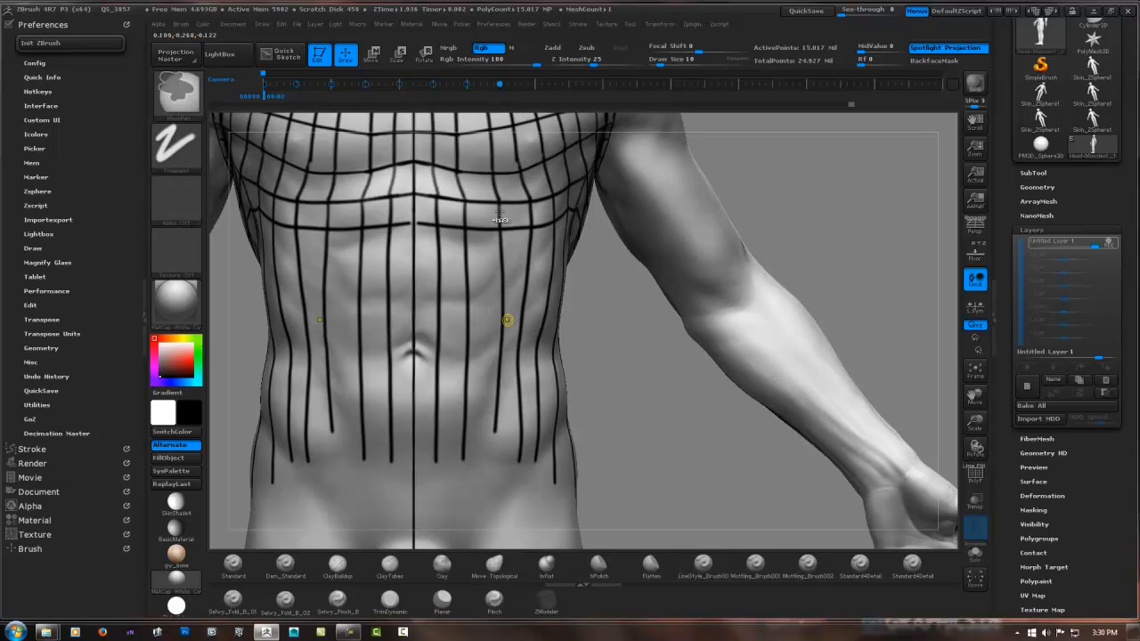
pyautogui.moveTo(500, 219)
pyautogui.mouseDown()
pyautogui.moveTo(500, 203)
pyautogui.moveTo(495, 440)
pyautogui.mouseUp()
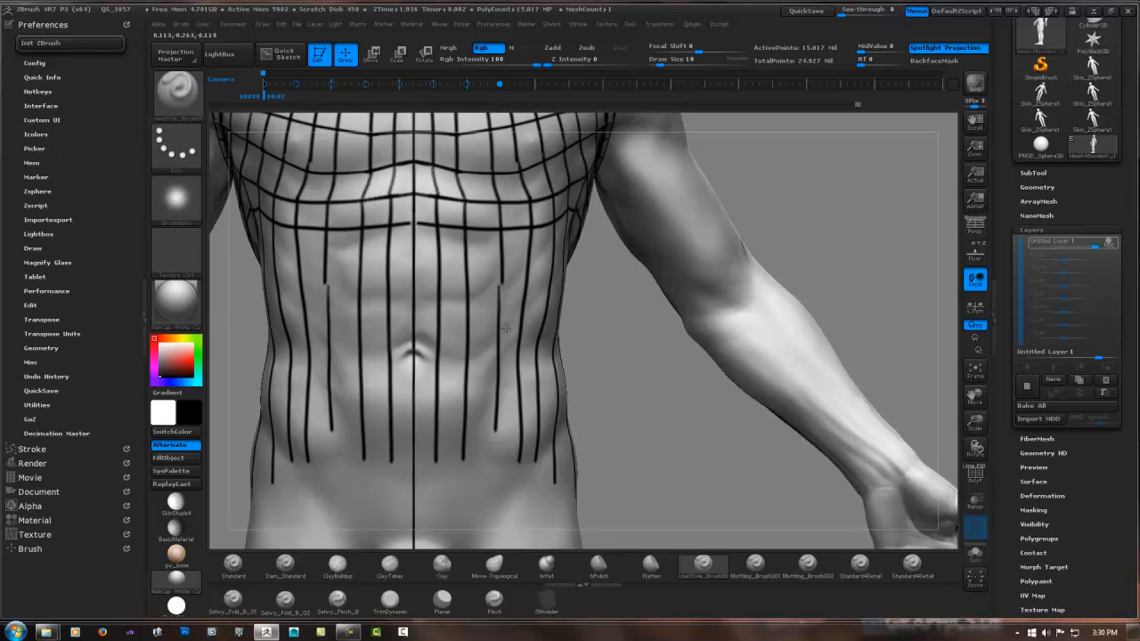
pyautogui.moveTo(515, 340); pyautogui.dragTo(499, 286, button='right')
pyautogui.press('ctrl')
pyautogui.hotkey('ctrl', 'z')
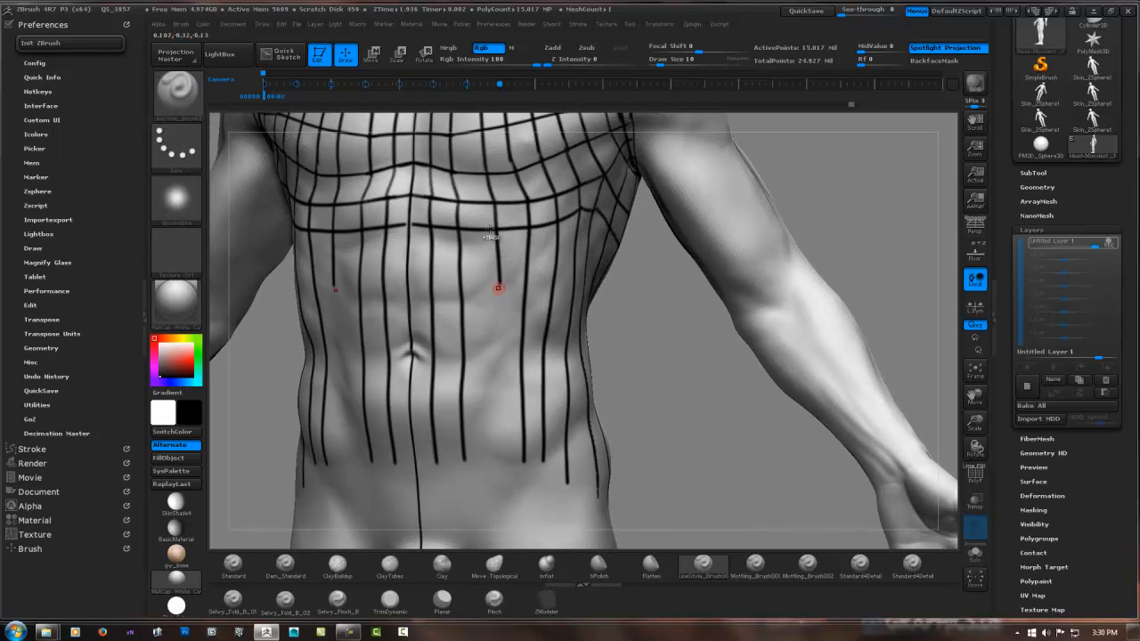
# Step: Paint the third symmetrical vertical line on the outer abdomen, from below the chest down to the lower belly
pyautogui.moveTo(492, 234); pyautogui.dragTo(492, 203)
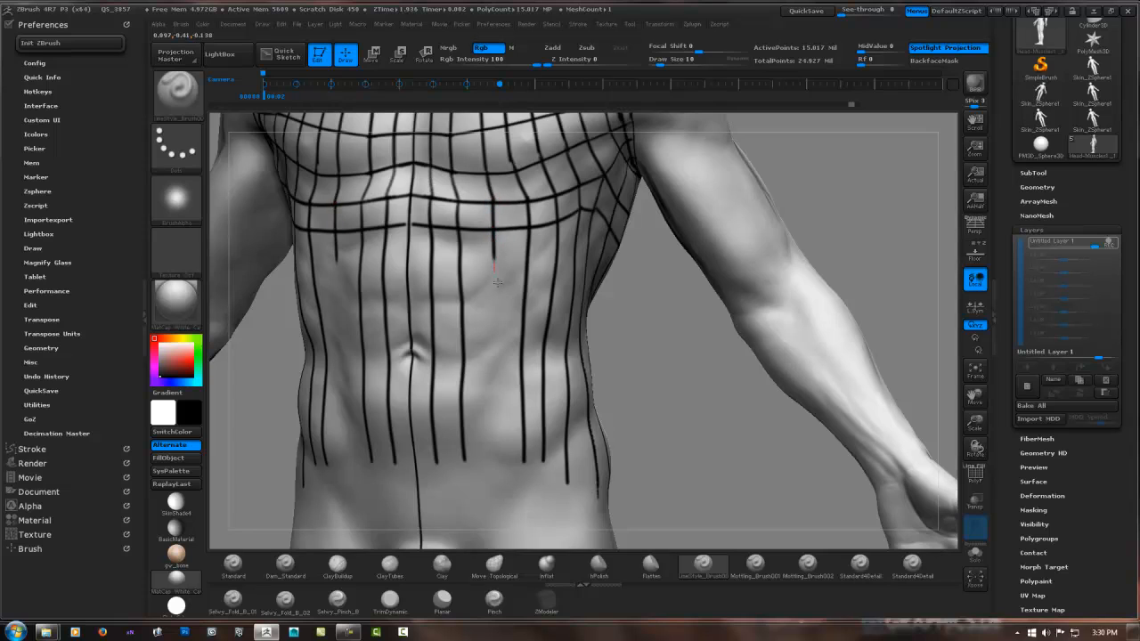
pyautogui.moveTo(495, 266); pyautogui.dragTo(495, 463)
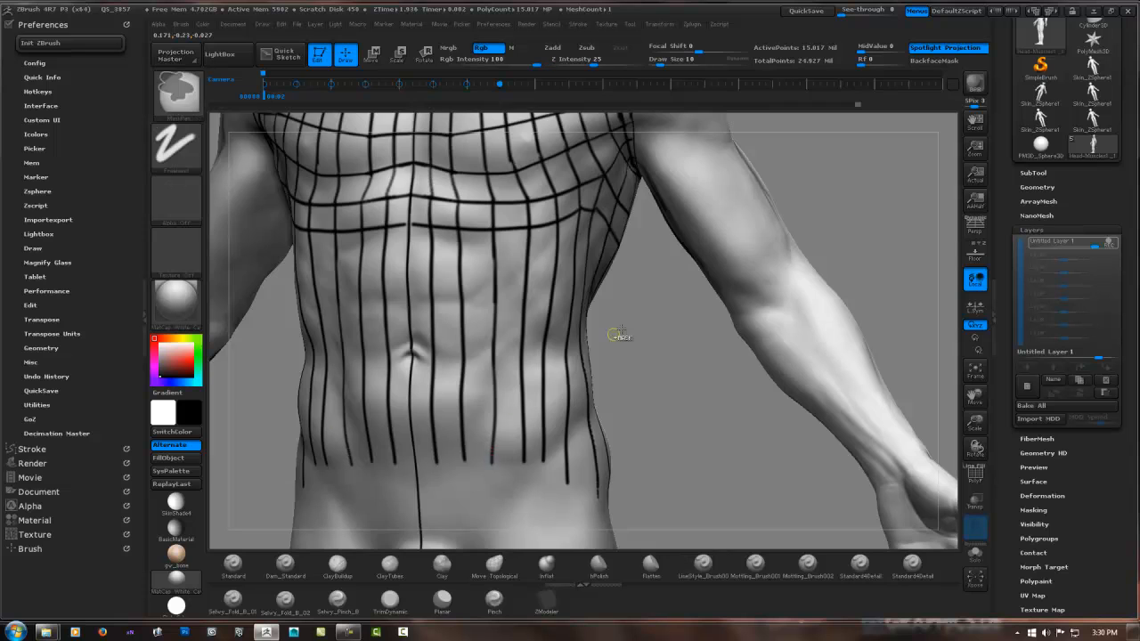
pyautogui.moveTo(618, 334)
pyautogui.keyDown('ctrl'); pyautogui.mouseDown(button='right')
pyautogui.moveTo(680, 234)
pyautogui.moveTo(623, 253)
pyautogui.moveTo(519, 247)
pyautogui.moveTo(555, 262)
pyautogui.mouseUp(button='right'); pyautogui.keyUp('ctrl')
pyautogui.press('b')
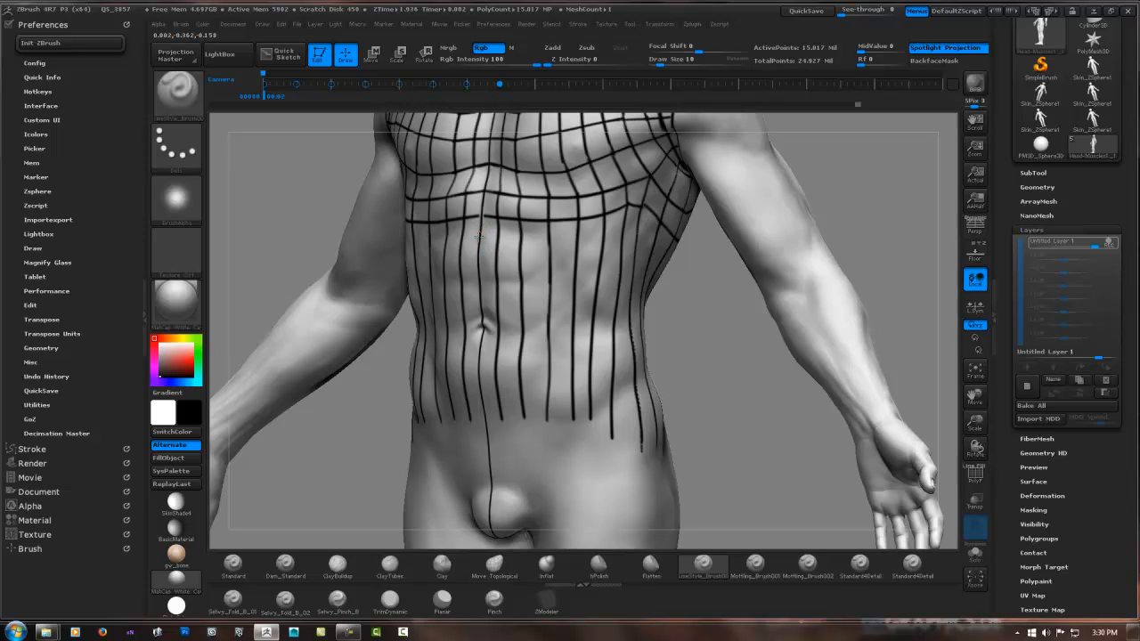
pyautogui.keyDown('shift'); pyautogui.moveTo(532, 238); pyautogui.dragTo(495, 247, button='right'); pyautogui.keyUp('shift')
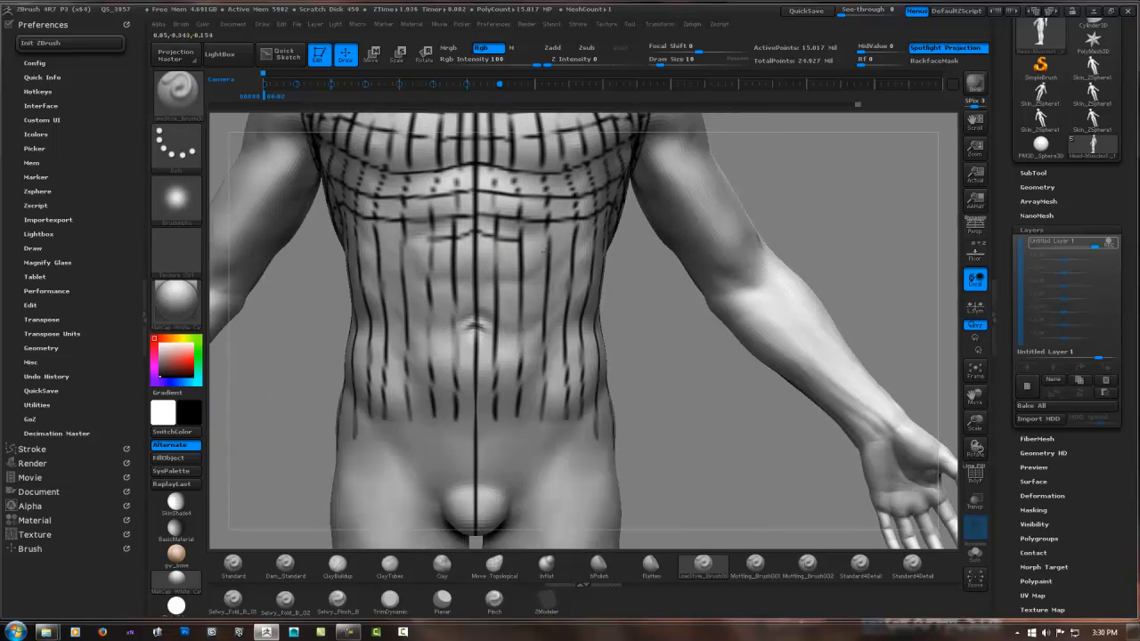
pyautogui.press('b')
pyautogui.press('c')
pyautogui.press('t')
pyautogui.press('b')
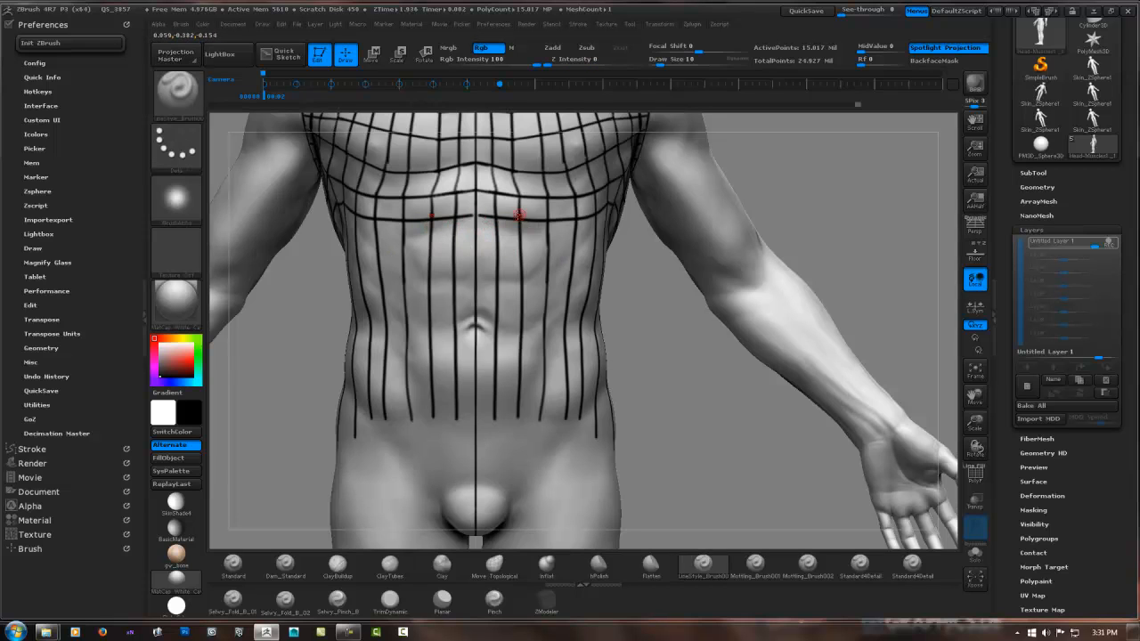
# Step: Paint a horizontal cross line over the upper abdomen below the last rib line, from the centre line out to the flank
pyautogui.moveTo(518, 215); pyautogui.dragTo(503, 244, button='right')
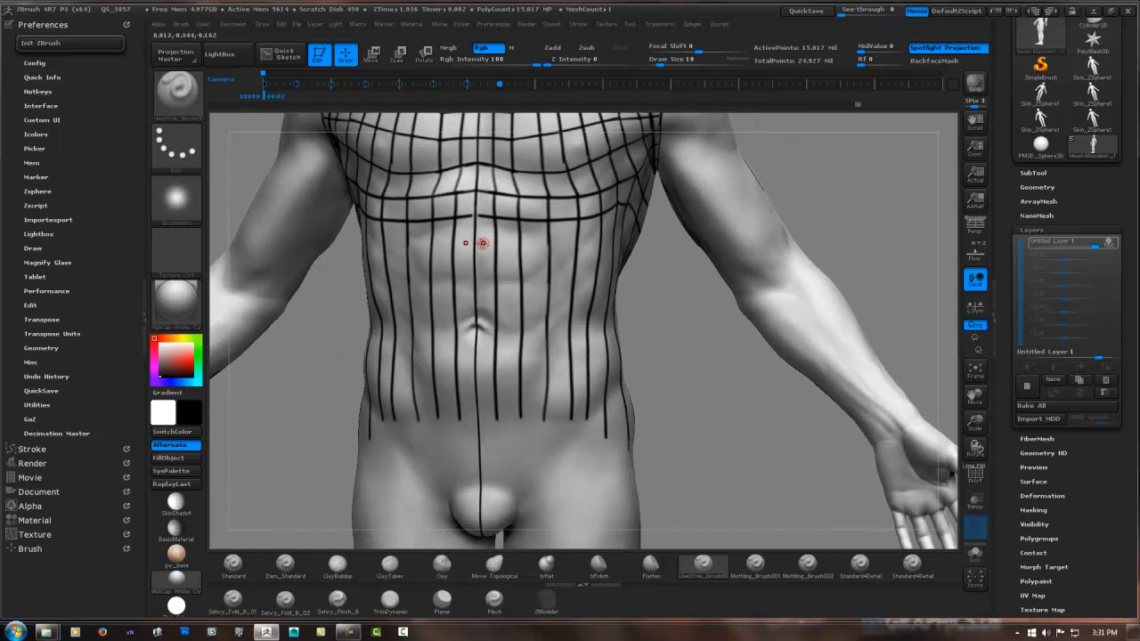
pyautogui.moveTo(512, 243); pyautogui.dragTo(593, 244)
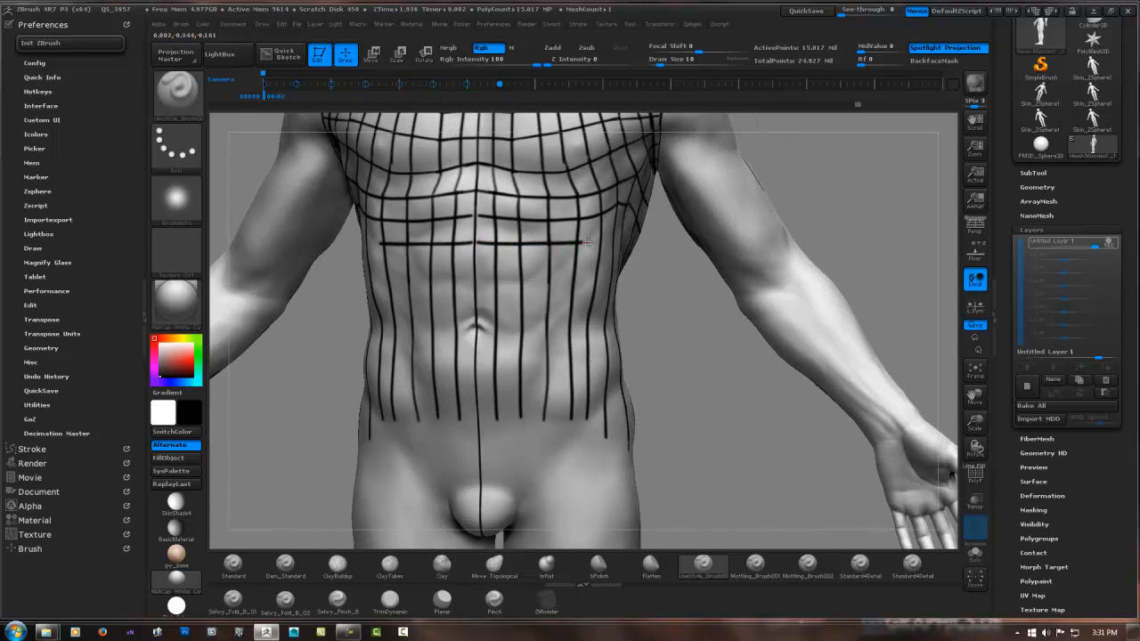
pyautogui.moveTo(599, 243); pyautogui.dragTo(587, 245, button='right')
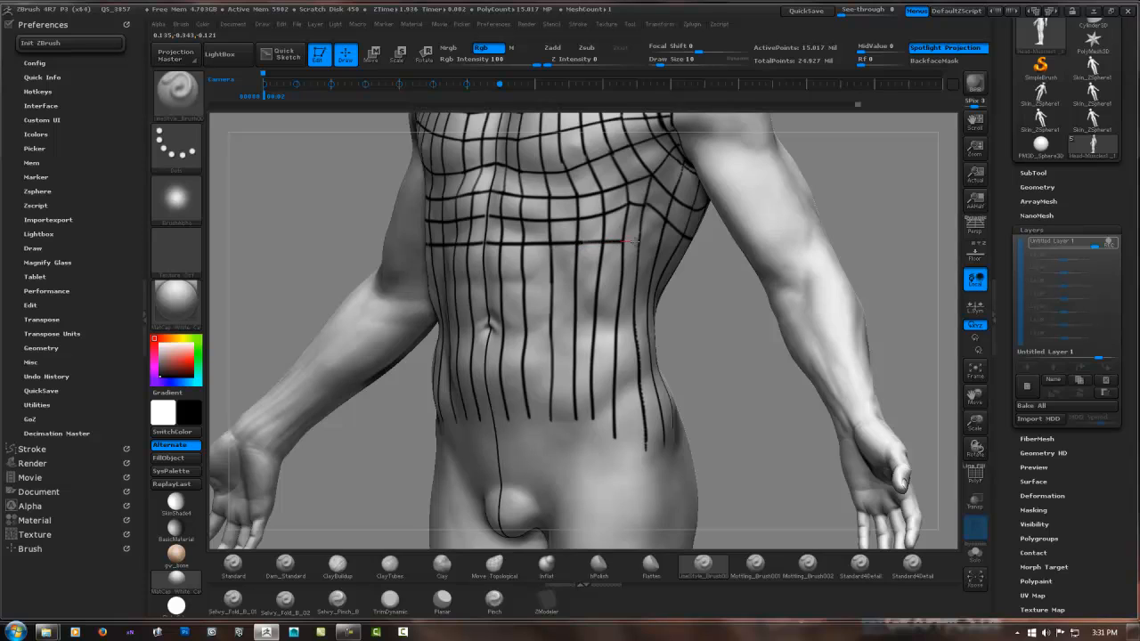
# Step: Continue the cross line below the ribs around the flank and across the back to the spine
pyautogui.press('ctrl')
pyautogui.moveTo(628, 231)
pyautogui.mouseDown(button='right')
pyautogui.moveTo(680, 163)
pyautogui.moveTo(580, 203)
pyautogui.mouseUp(button='right')
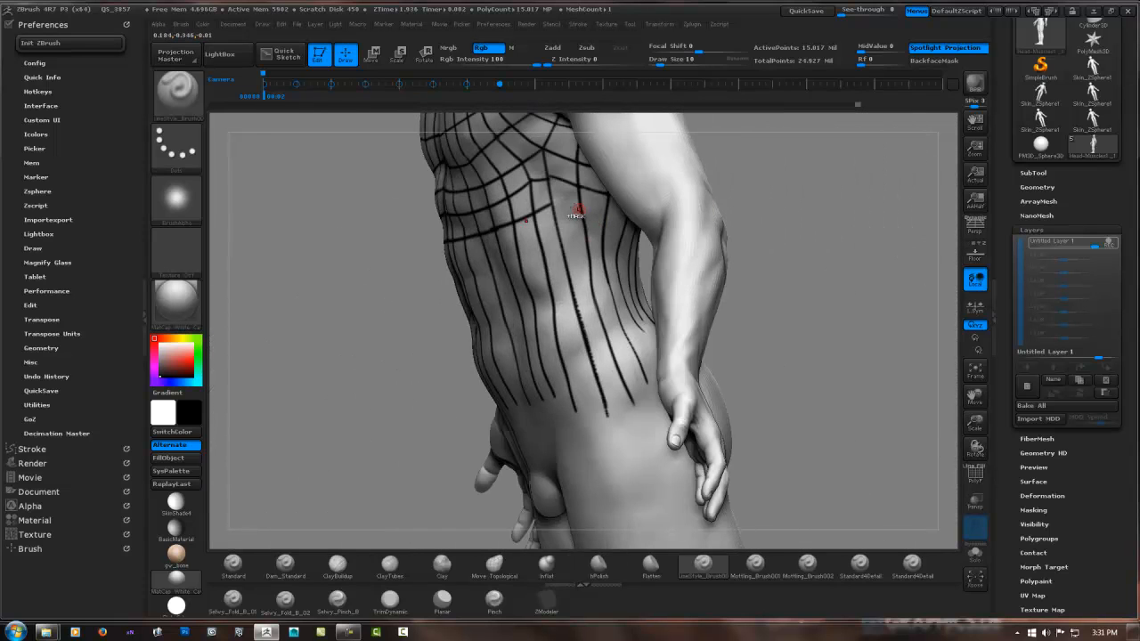
pyautogui.press('ctrl')
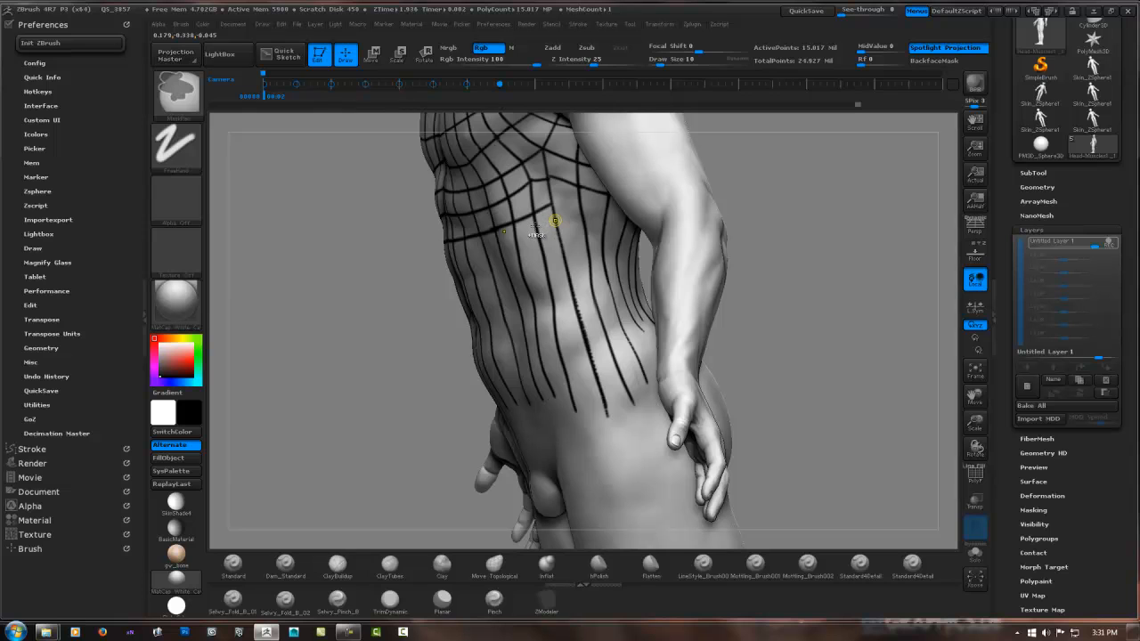
pyautogui.moveTo(536, 233); pyautogui.dragTo(483, 233, button='right')
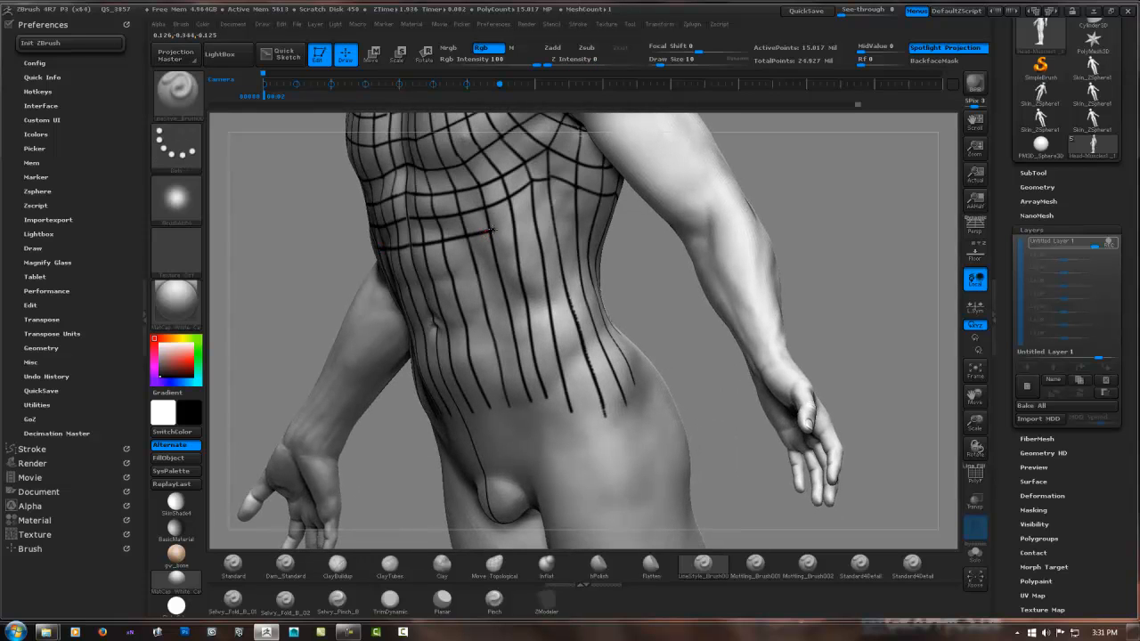
pyautogui.moveTo(551, 218)
pyautogui.mouseDown(button='right')
pyautogui.moveTo(637, 240)
pyautogui.moveTo(680, 267)
pyautogui.moveTo(502, 283)
pyautogui.mouseUp(button='right')
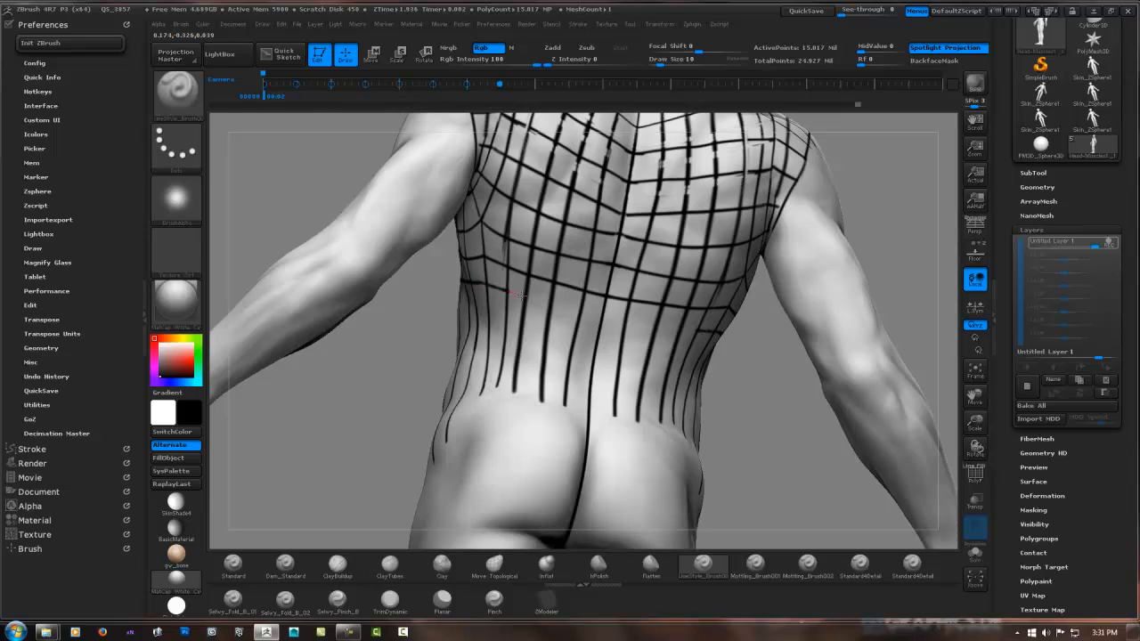
pyautogui.moveTo(520, 294); pyautogui.dragTo(581, 310)
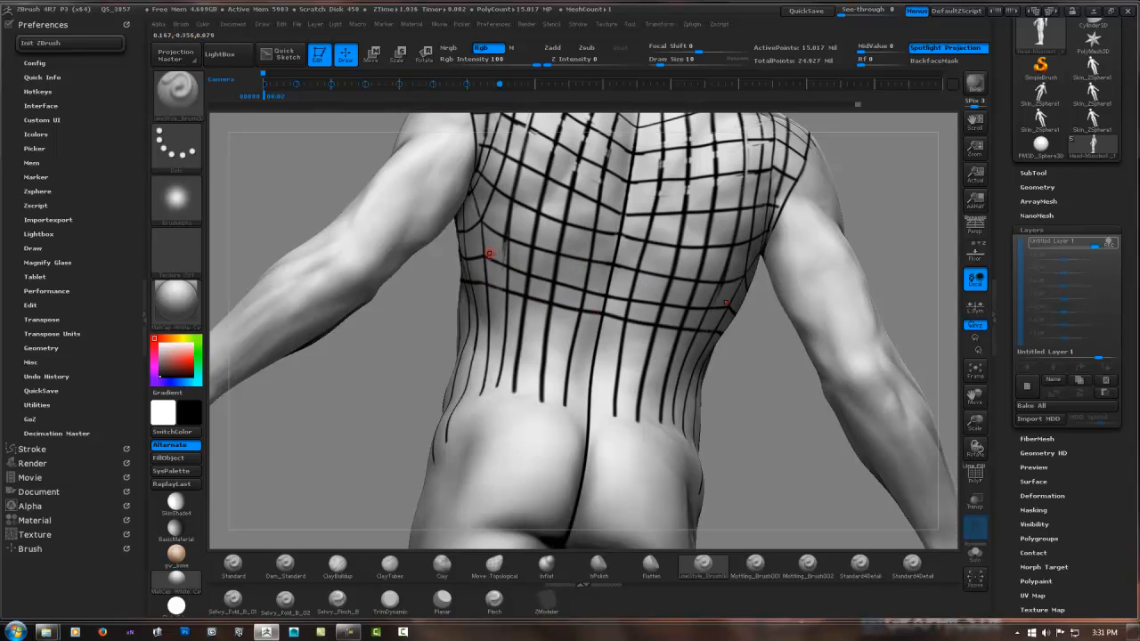
# Step: Repaint the cross line just above it on the back with a smoother curve and erase the old stroke
pyautogui.moveTo(484, 251); pyautogui.dragTo(609, 294)
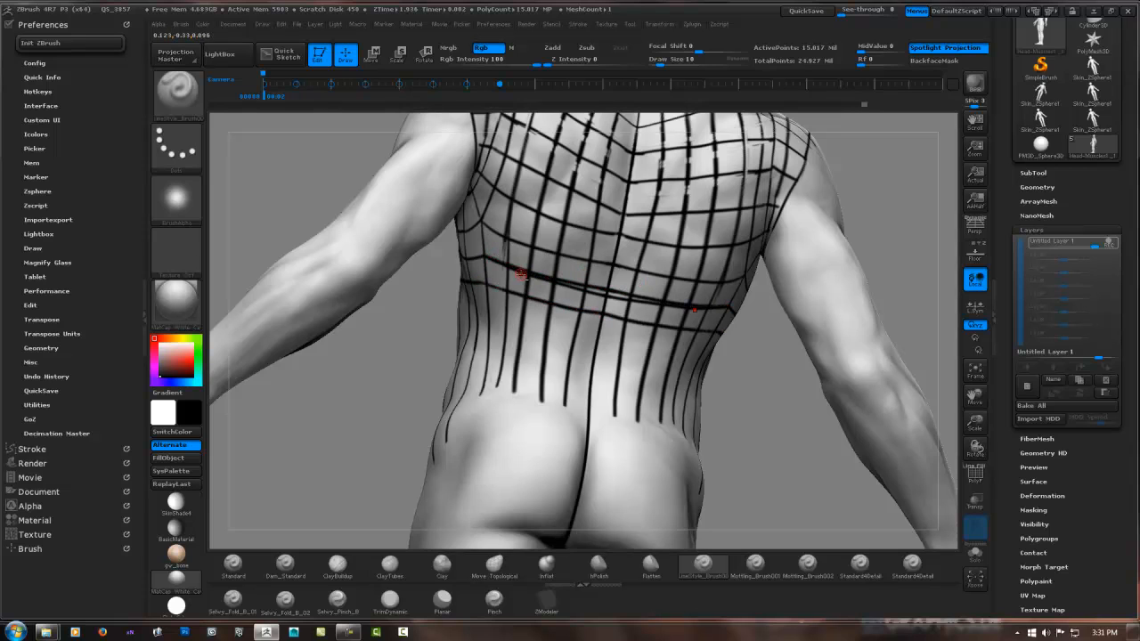
pyautogui.keyDown('alt'); pyautogui.moveTo(522, 274); pyautogui.dragTo(610, 296); pyautogui.keyUp('alt')
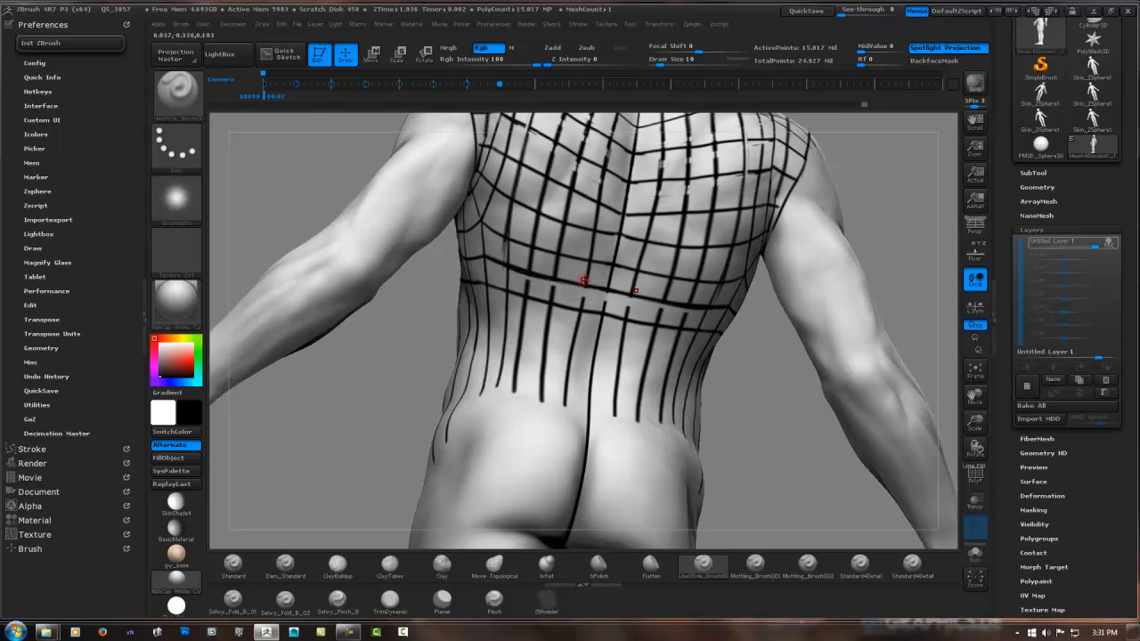
pyautogui.press('ctrl')
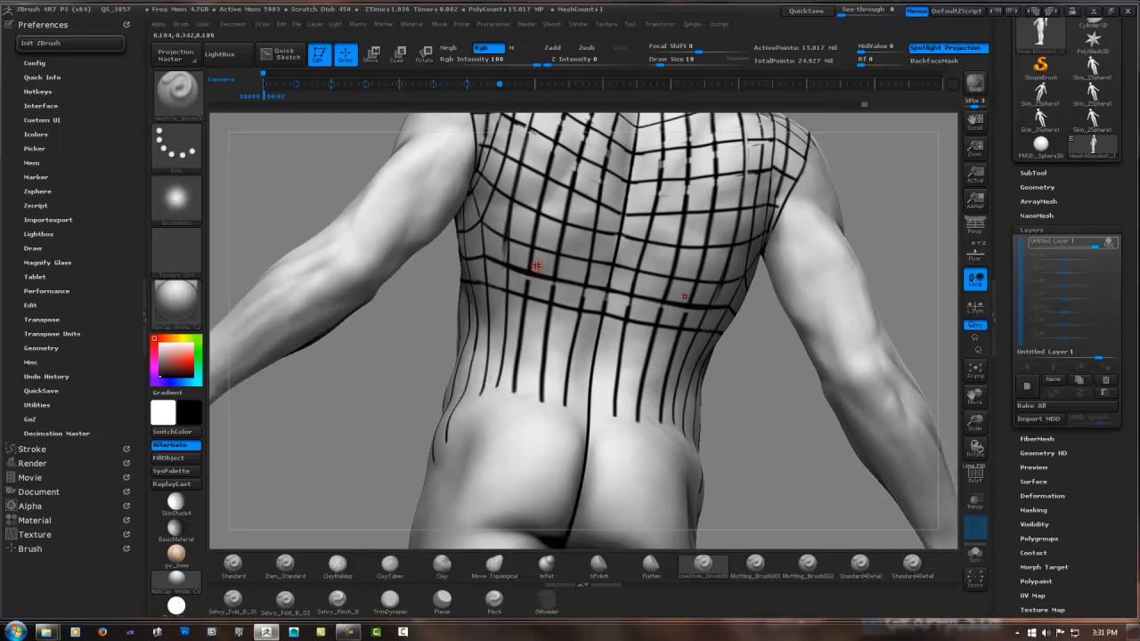
# Step: Paint a horizontal cross line above the navel that dips slightly at the centre, and repaint the upper abdomen line with a matching dip
pyautogui.moveTo(522, 312)
pyautogui.mouseDown(button='right')
pyautogui.moveTo(695, 285)
pyautogui.moveTo(733, 267)
pyautogui.moveTo(539, 276)
pyautogui.moveTo(748, 278)
pyautogui.mouseUp(button='right')
pyautogui.moveTo(419, 279)
pyautogui.mouseDown(button='right')
pyautogui.moveTo(596, 259)
pyautogui.moveTo(730, 285)
pyautogui.mouseUp(button='right')
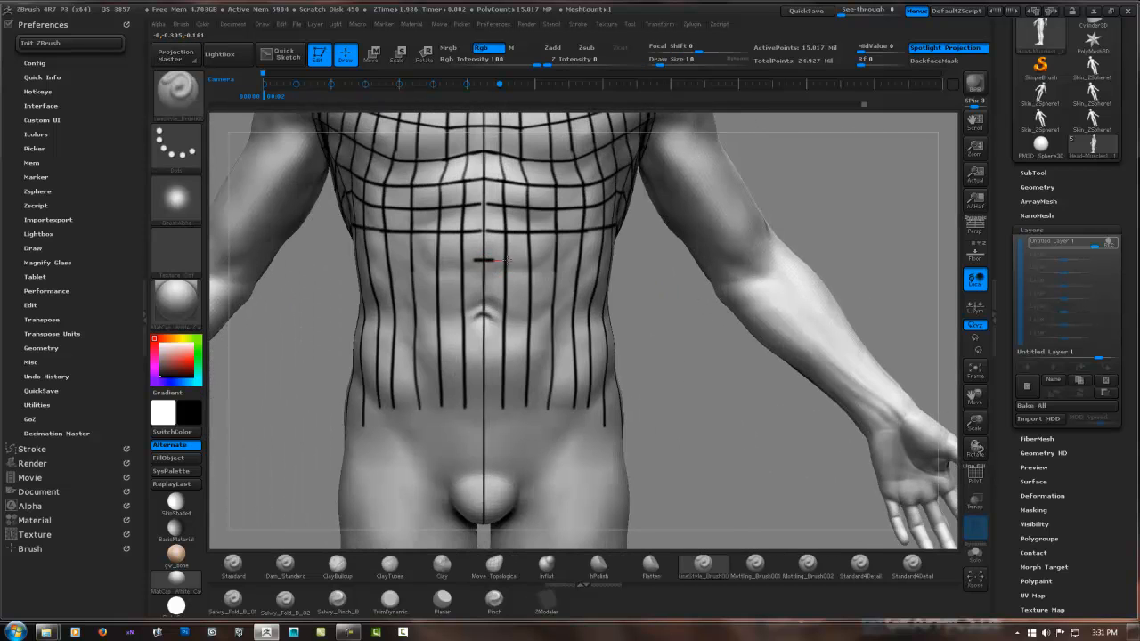
pyautogui.moveTo(507, 260); pyautogui.dragTo(607, 257)
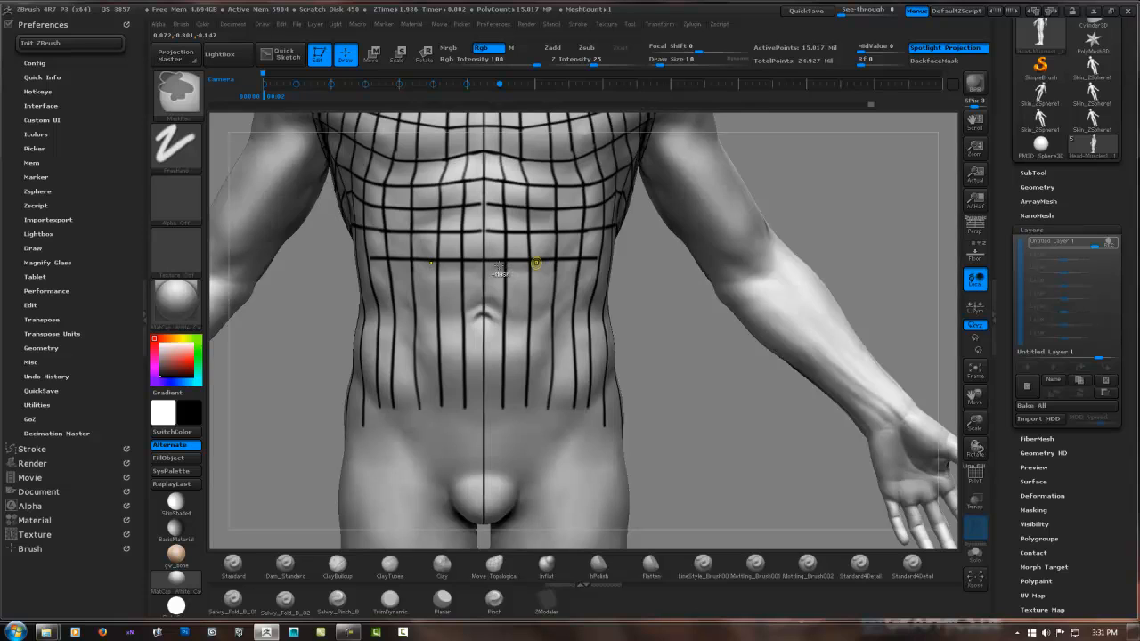
pyautogui.hotkey('ctrl', 'z')
pyautogui.moveTo(503, 267); pyautogui.dragTo(605, 264)
pyautogui.moveTo(488, 238); pyautogui.dragTo(600, 230)
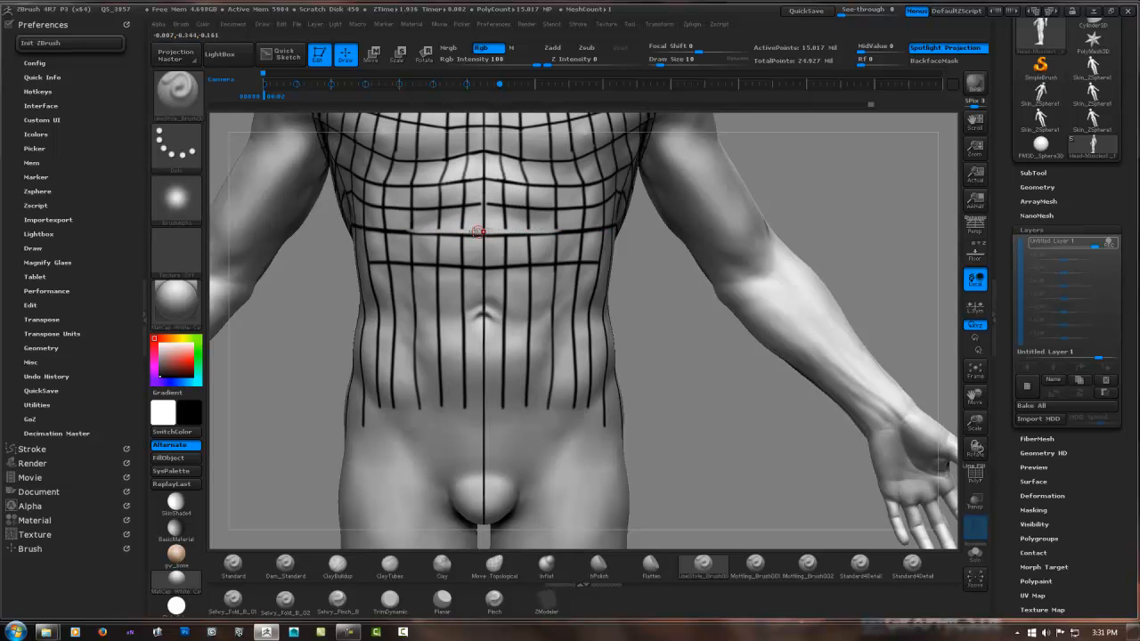
# Step: Paint three more symmetrical cross lines over the abdomen: at the navel, just below it, and across the lower belly
pyautogui.moveTo(570, 243); pyautogui.dragTo(651, 239, button='right')
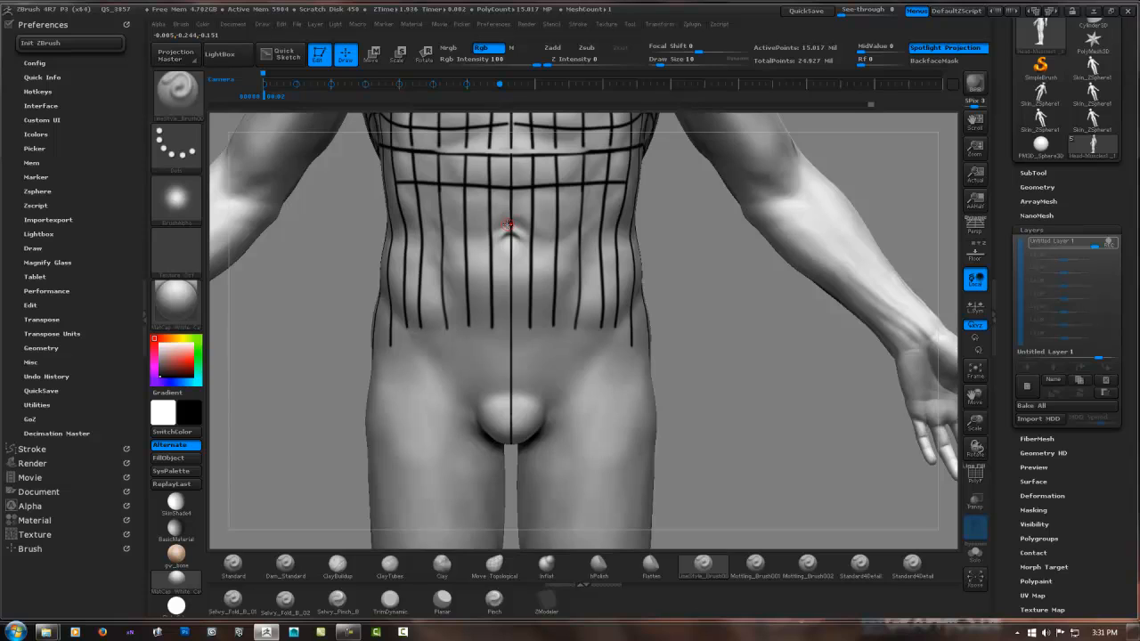
pyautogui.moveTo(507, 225); pyautogui.dragTo(617, 223)
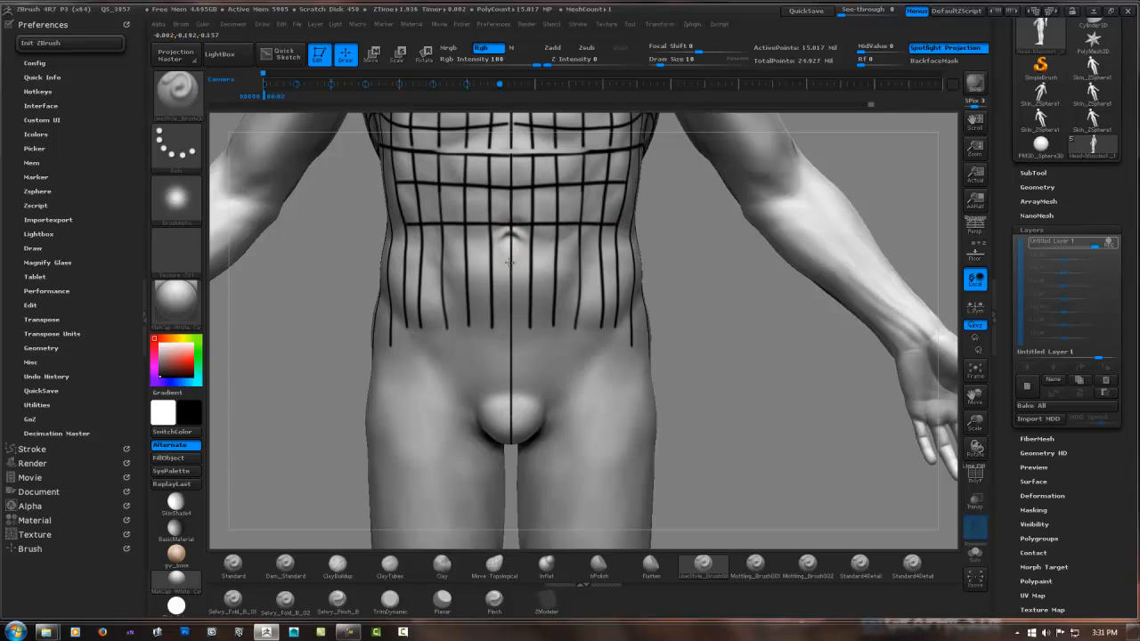
pyautogui.moveTo(510, 262); pyautogui.dragTo(618, 259)
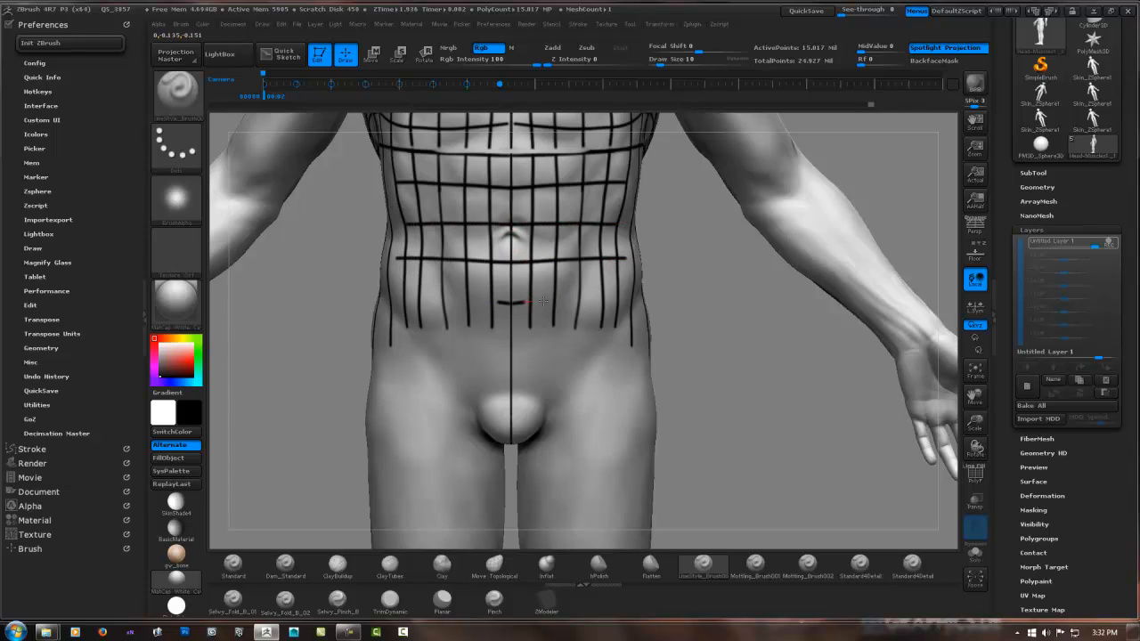
pyautogui.moveTo(543, 302); pyautogui.dragTo(625, 299)
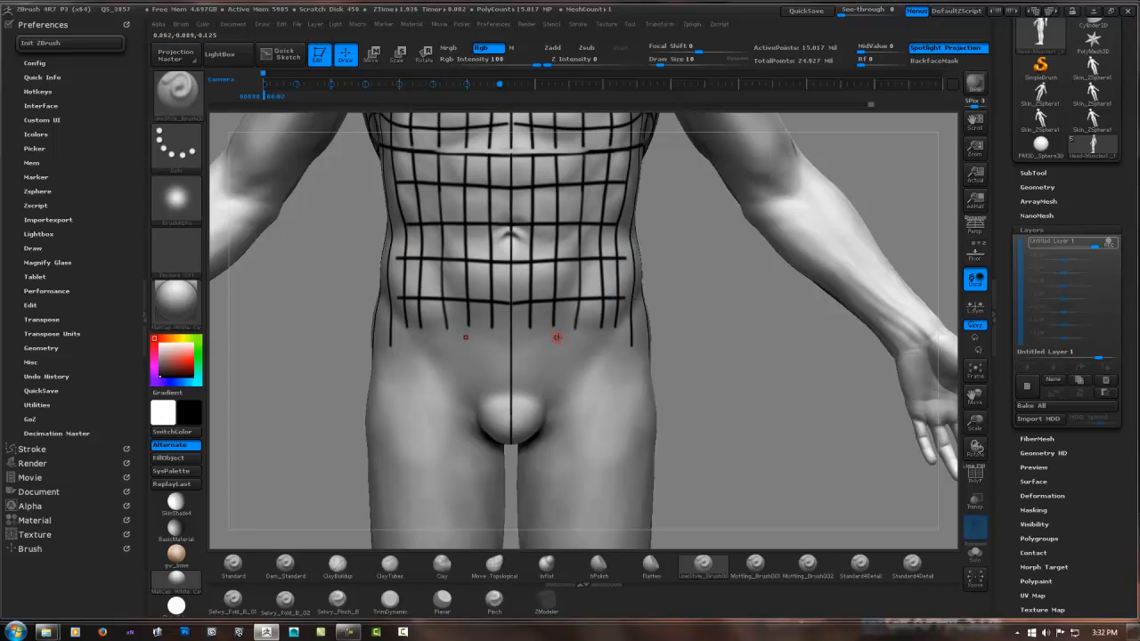
# Step: Paint a leg boundary line from the spine over the top of the buttock and around the hip to the front
pyautogui.keyDown('alt'); pyautogui.moveTo(704, 266); pyautogui.dragTo(516, 328); pyautogui.keyUp('alt')
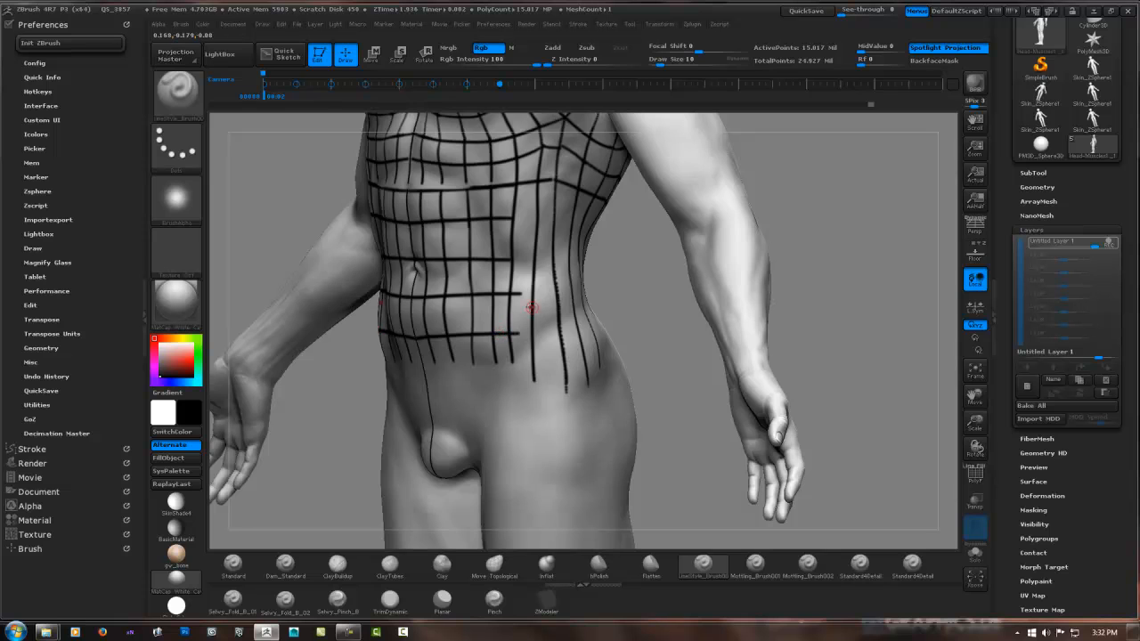
pyautogui.moveTo(668, 305)
pyautogui.mouseDown()
pyautogui.moveTo(466, 295)
pyautogui.moveTo(481, 298)
pyautogui.mouseUp()
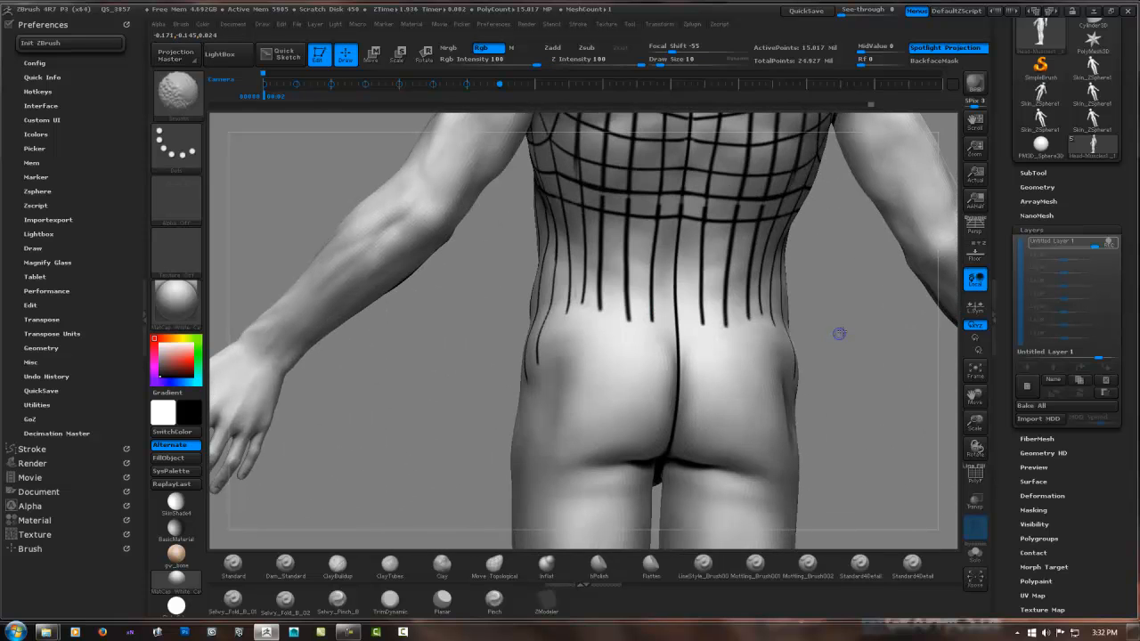
pyautogui.moveTo(856, 341)
pyautogui.keyDown('shift'); pyautogui.mouseDown()
pyautogui.moveTo(562, 329)
pyautogui.moveTo(570, 298)
pyautogui.moveTo(648, 283)
pyautogui.moveTo(568, 282)
pyautogui.moveTo(625, 283)
pyautogui.mouseUp(); pyautogui.keyUp('shift')
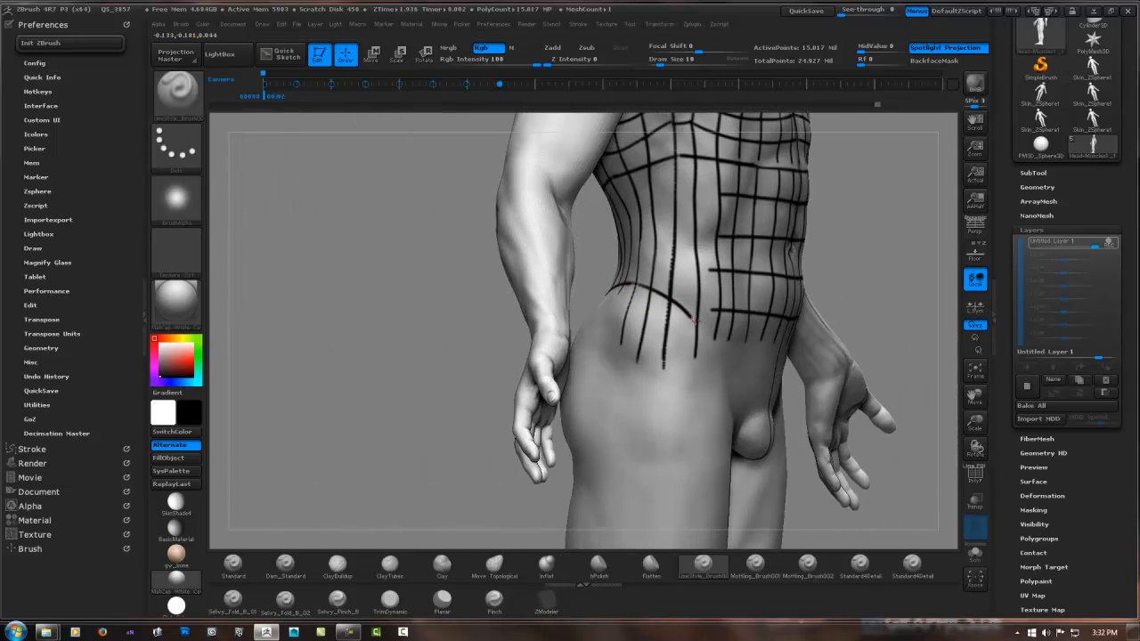
pyautogui.moveTo(695, 320); pyautogui.dragTo(560, 293)
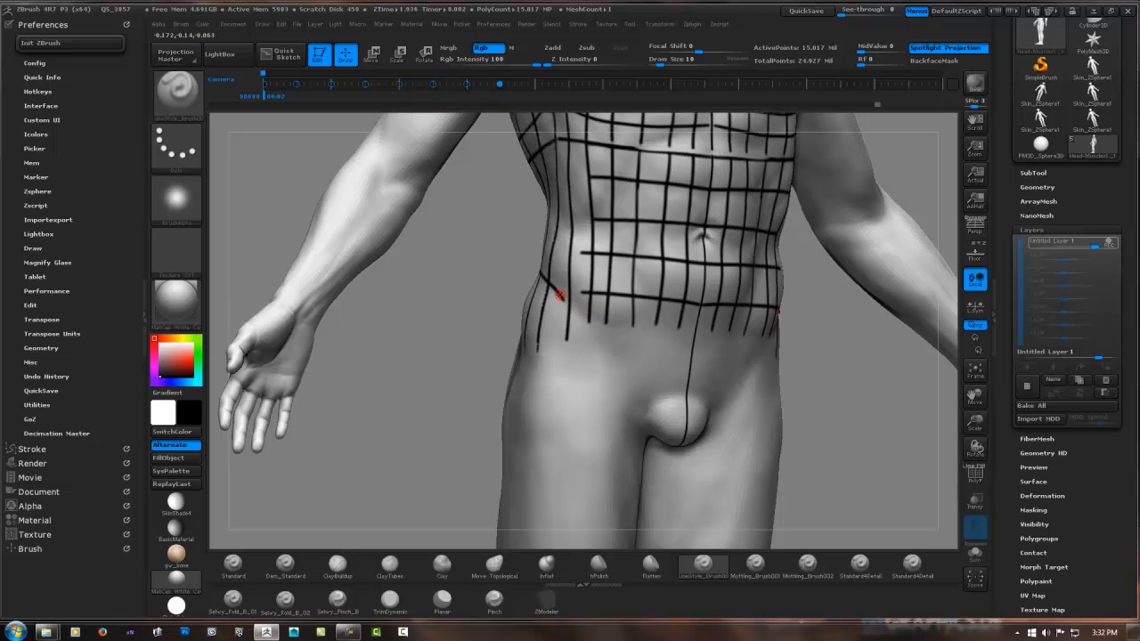
# Step: Continue the leg boundary line from the front of the hip down the groin crease to the crotch
pyautogui.moveTo(613, 362); pyautogui.dragTo(644, 434)
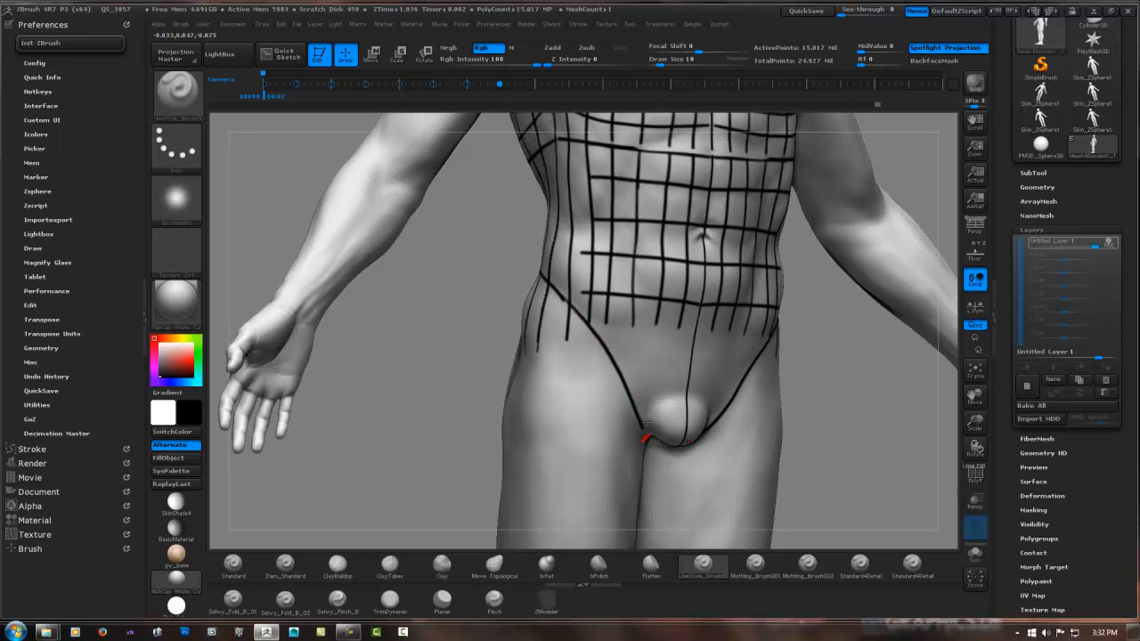
pyautogui.moveTo(632, 394); pyautogui.dragTo(636, 312, button='right')
pyautogui.moveTo(640, 424); pyautogui.dragTo(563, 390, button='right')
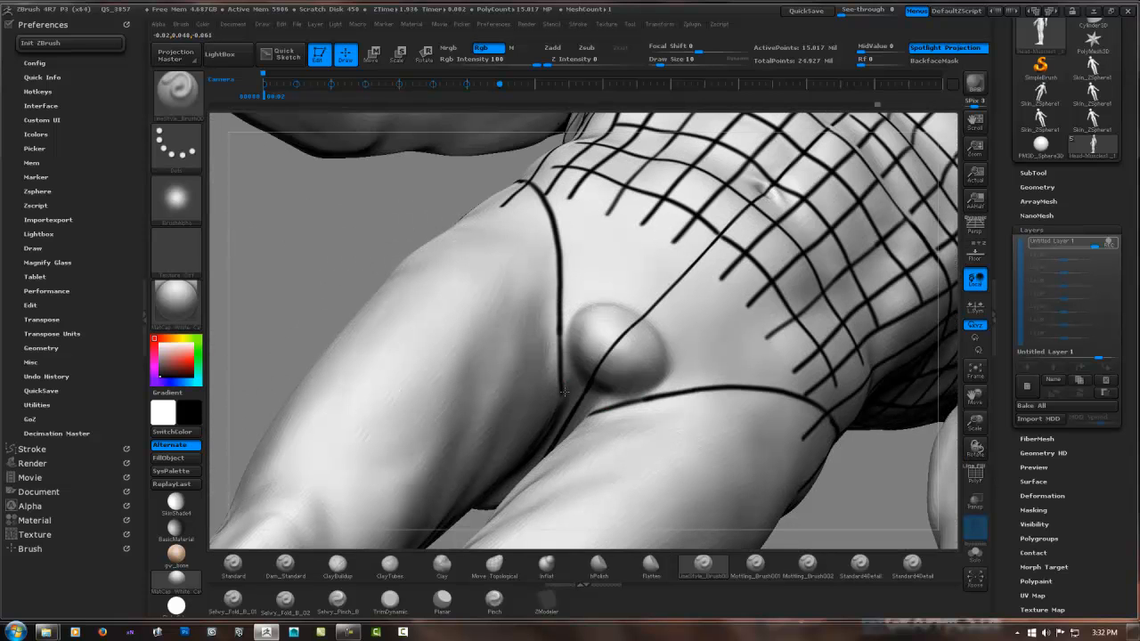
pyautogui.moveTo(543, 443); pyautogui.dragTo(503, 414, button='right')
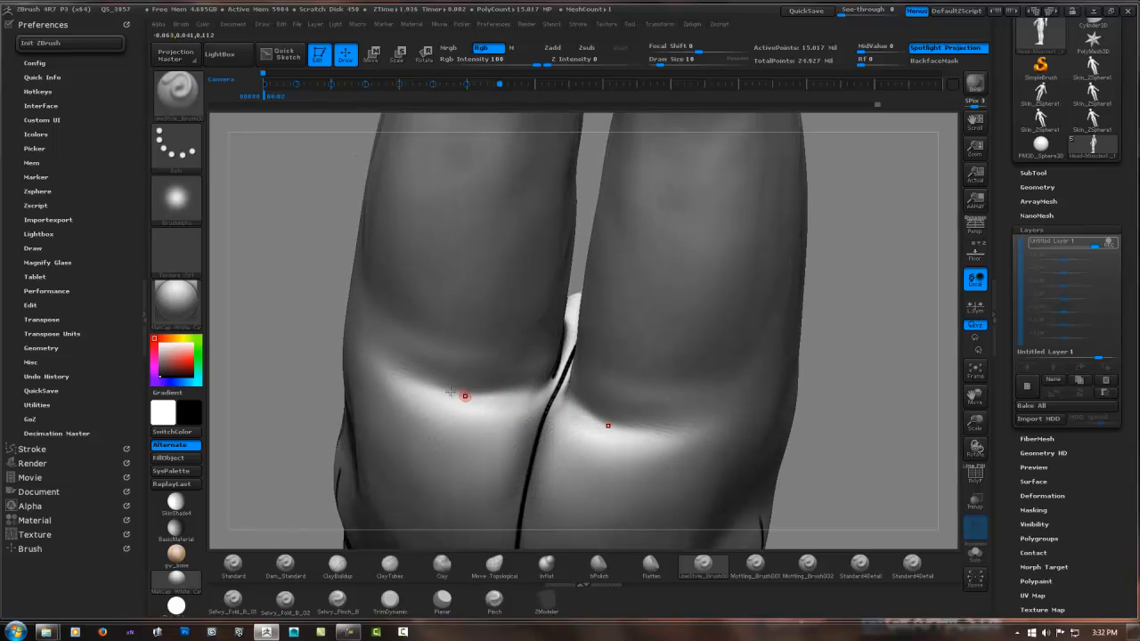
pyautogui.moveTo(474, 395); pyautogui.dragTo(522, 389)
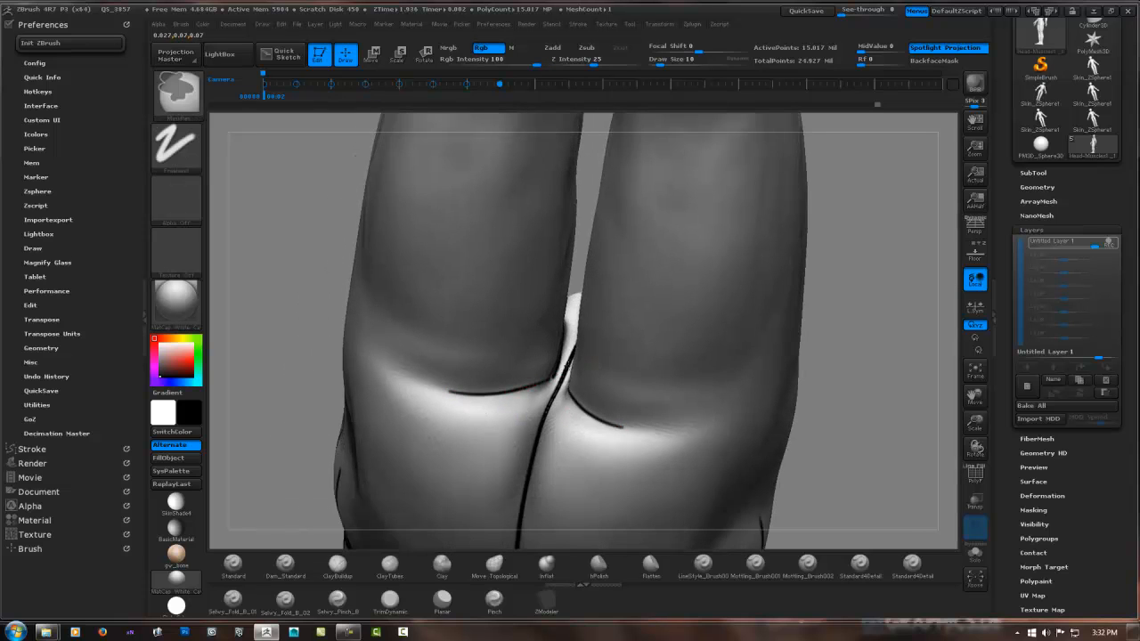
pyautogui.moveTo(556, 375)
pyautogui.keyDown('ctrl'); pyautogui.mouseDown(button='right')
pyautogui.moveTo(455, 374)
pyautogui.moveTo(534, 349)
pyautogui.mouseUp(button='right'); pyautogui.keyUp('ctrl')
pyautogui.moveTo(475, 341); pyautogui.dragTo(486, 346)
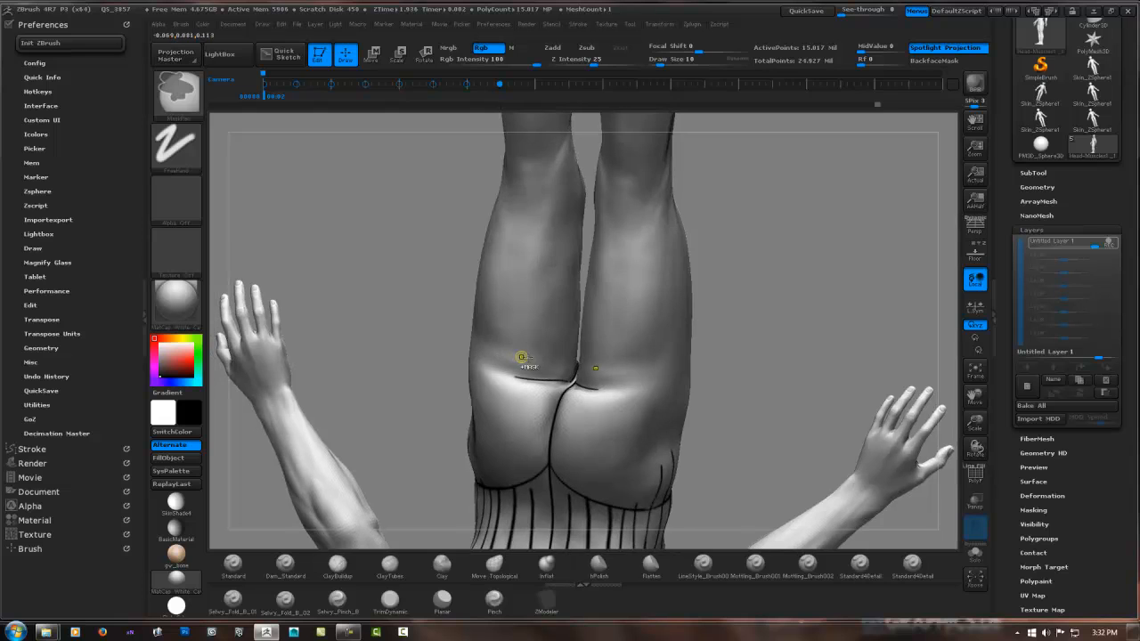
pyautogui.hotkey('ctrl', 'z')
# Step: Paint the leg boundary line along the buttock cleft up to the line over the buttocks, and clean up their junction
pyautogui.moveTo(557, 390)
pyautogui.keyDown('ctrl'); pyautogui.mouseDown(button='right')
pyautogui.moveTo(580, 400)
pyautogui.moveTo(569, 309)
pyautogui.moveTo(583, 310)
pyautogui.moveTo(562, 316)
pyautogui.moveTo(636, 308)
pyautogui.mouseUp(button='right'); pyautogui.keyUp('ctrl')
pyautogui.moveTo(538, 323)
pyautogui.keyDown('alt'); pyautogui.mouseDown(button='right')
pyautogui.moveTo(535, 273)
pyautogui.moveTo(532, 316)
pyautogui.moveTo(525, 294)
pyautogui.moveTo(535, 275)
pyautogui.mouseUp(button='right'); pyautogui.keyUp('alt')
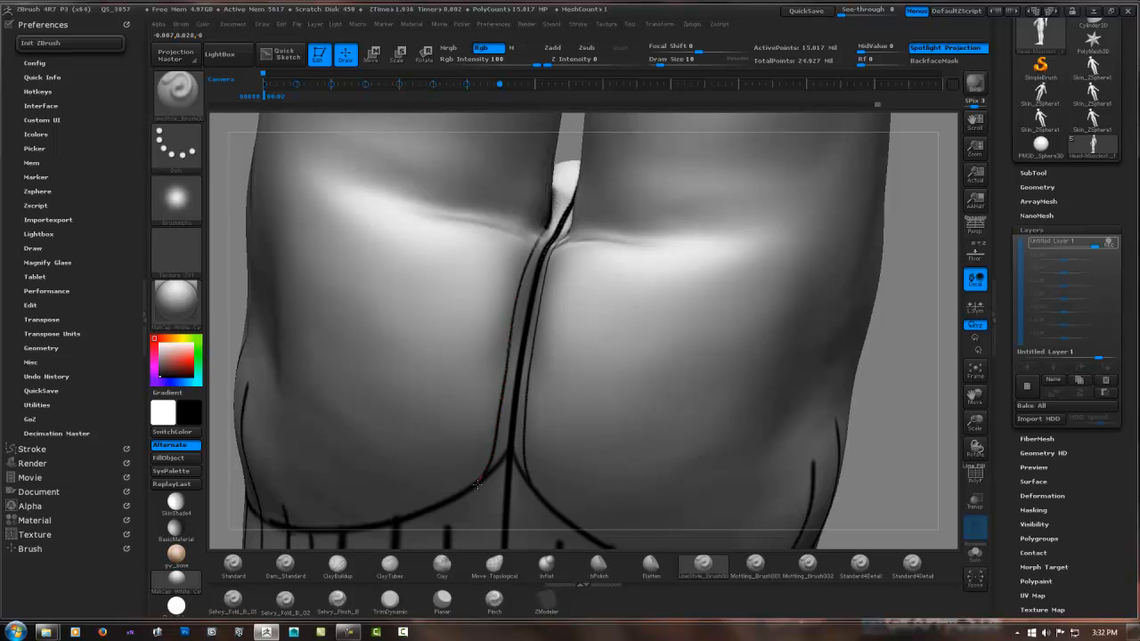
pyautogui.keyDown('alt'); pyautogui.moveTo(507, 452); pyautogui.dragTo(481, 501); pyautogui.keyUp('alt')
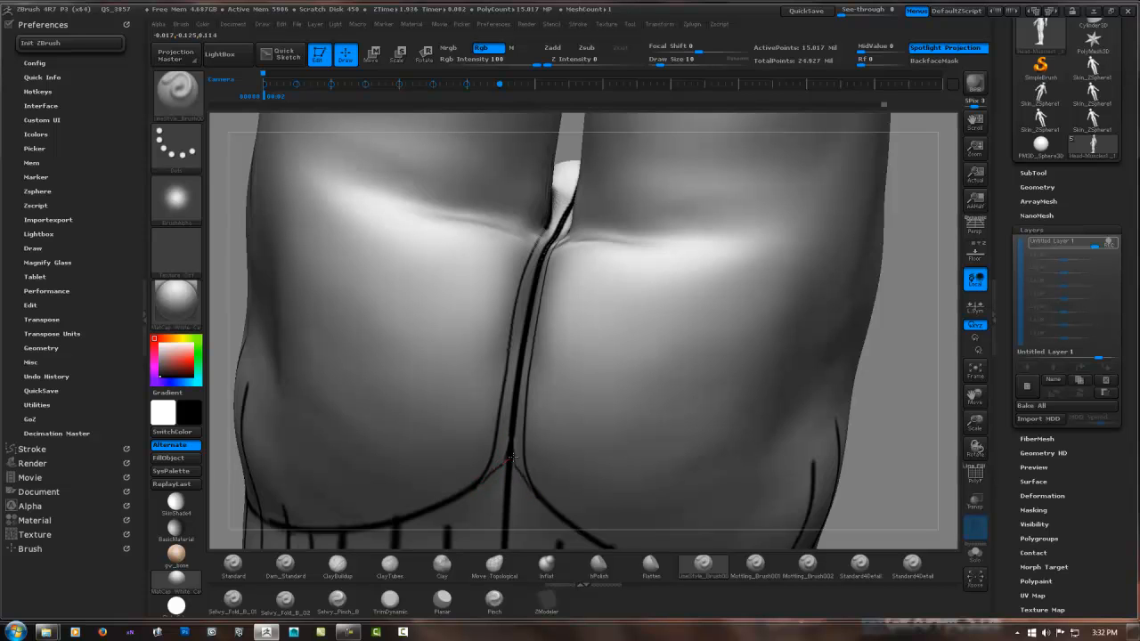
pyautogui.moveTo(480, 485); pyautogui.dragTo(504, 468)
# Step: Quick-save the project
pyautogui.moveTo(504, 468)
pyautogui.keyDown('ctrl'); pyautogui.mouseDown(button='right')
pyautogui.moveTo(580, 298)
pyautogui.moveTo(598, 394)
pyautogui.moveTo(756, 387)
pyautogui.mouseUp(button='right'); pyautogui.keyUp('ctrl')
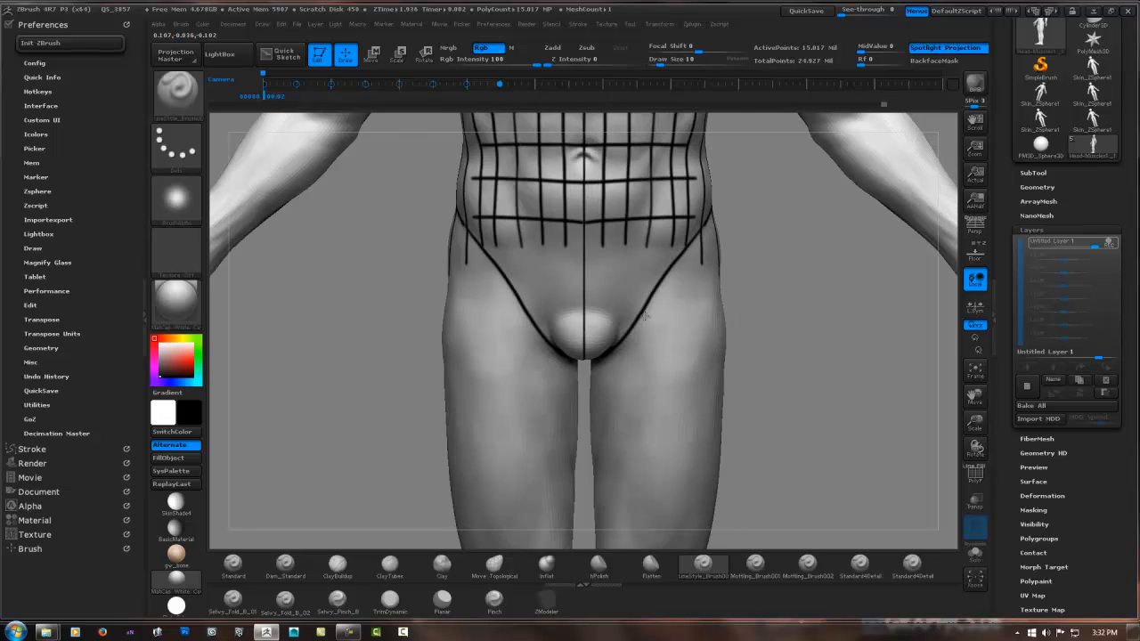
pyautogui.keyDown('alt'); pyautogui.moveTo(586, 243); pyautogui.dragTo(515, 345, button='right'); pyautogui.keyUp('alt')
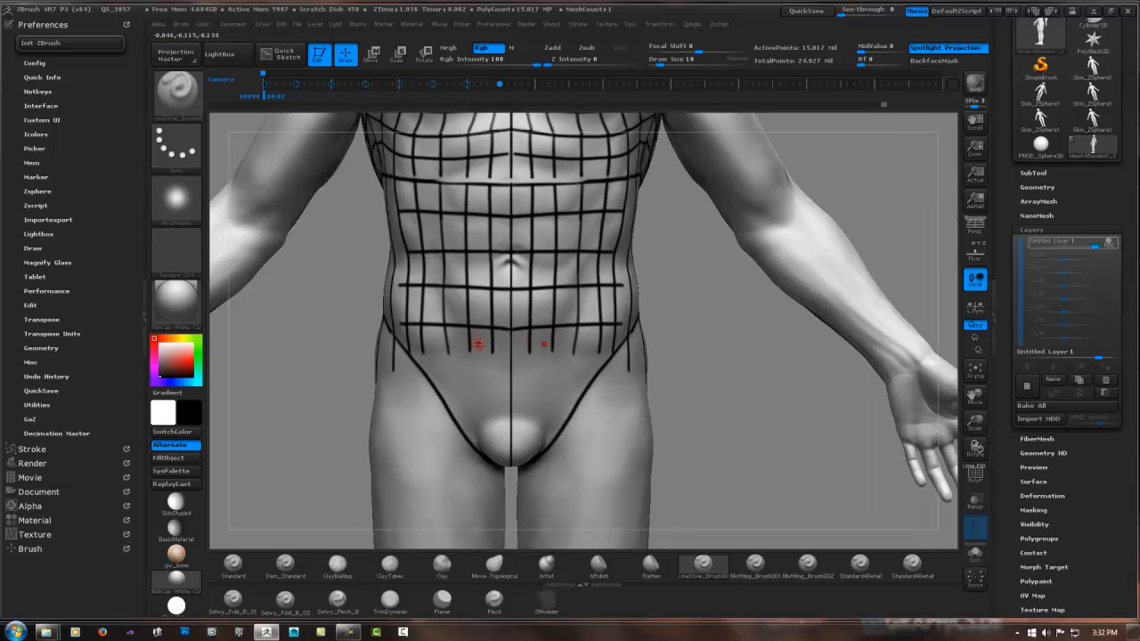
pyautogui.keyDown('ctrl'); pyautogui.moveTo(451, 355); pyautogui.dragTo(616, 307, button='right'); pyautogui.keyUp('ctrl')
pyautogui.keyDown('alt'); pyautogui.moveTo(702, 298); pyautogui.dragTo(556, 325, button='right'); pyautogui.keyUp('alt')
pyautogui.press('ctrl')
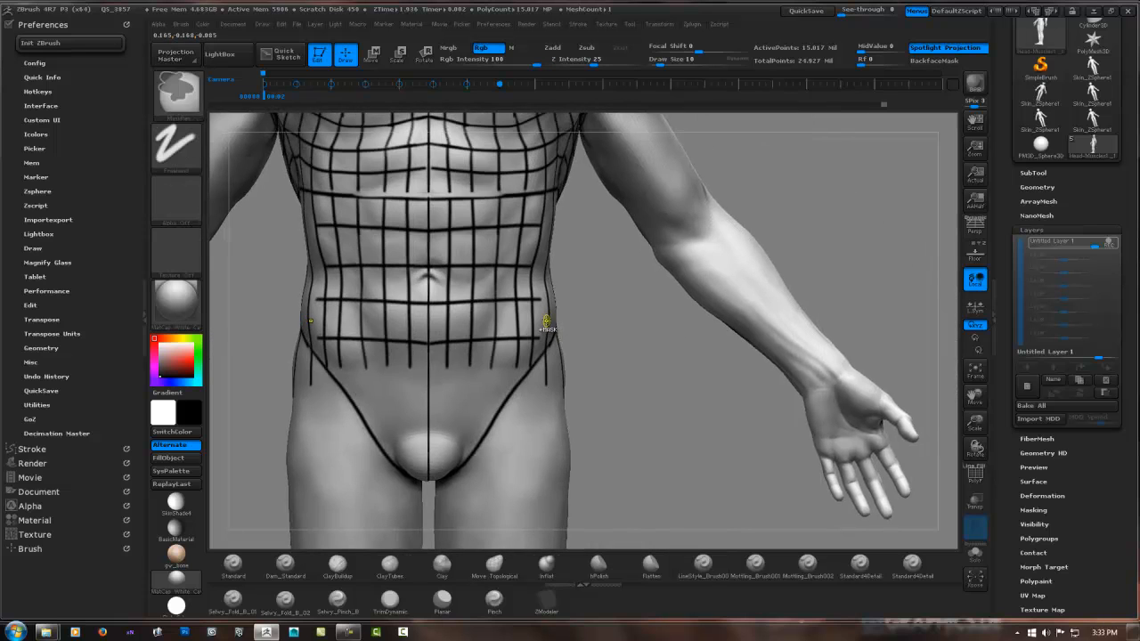
pyautogui.click(816, 11)
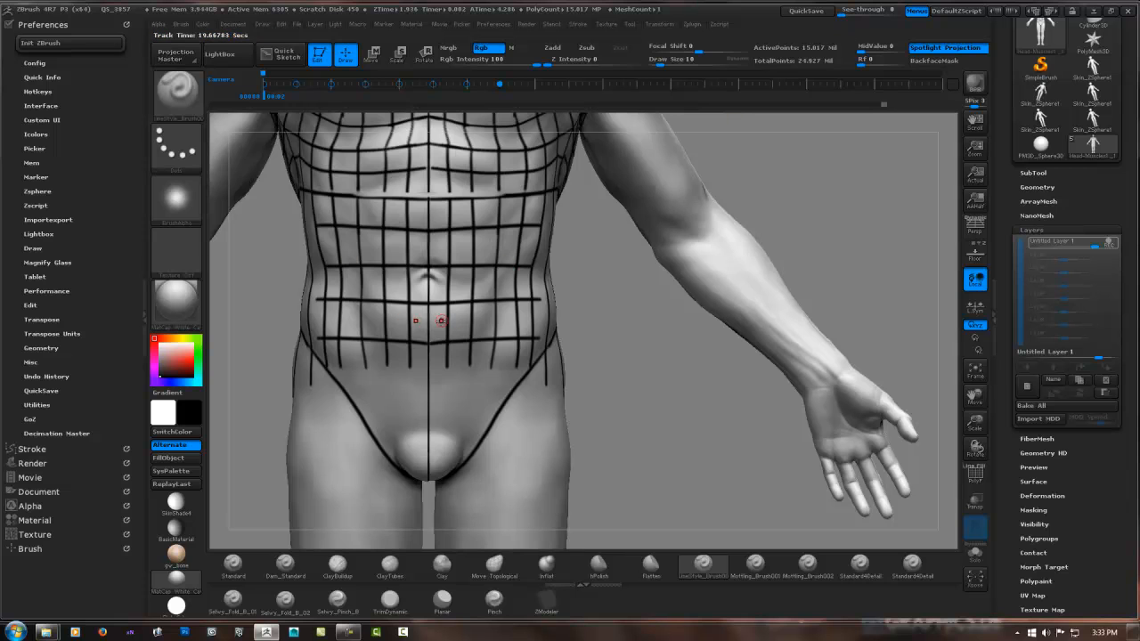
# Step: Extend the abdomen cross lines outward over the front of the flank to the side of the waist
pyautogui.moveTo(518, 328); pyautogui.dragTo(526, 226, button='right')
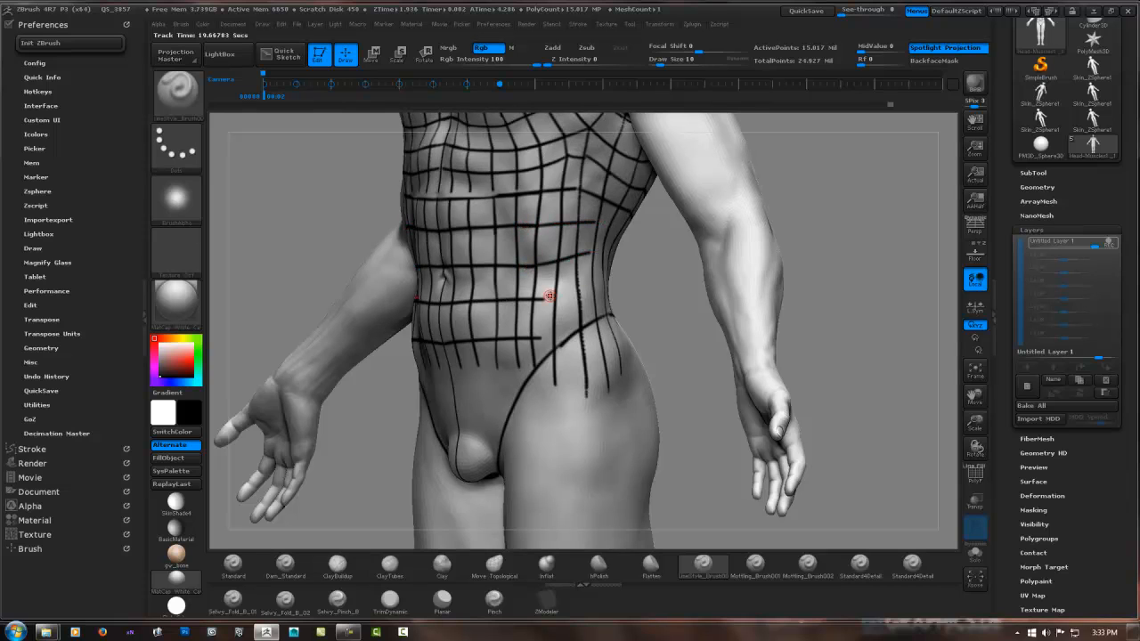
pyautogui.moveTo(531, 341); pyautogui.dragTo(611, 294)
pyautogui.moveTo(650, 292); pyautogui.dragTo(594, 285, button='right')
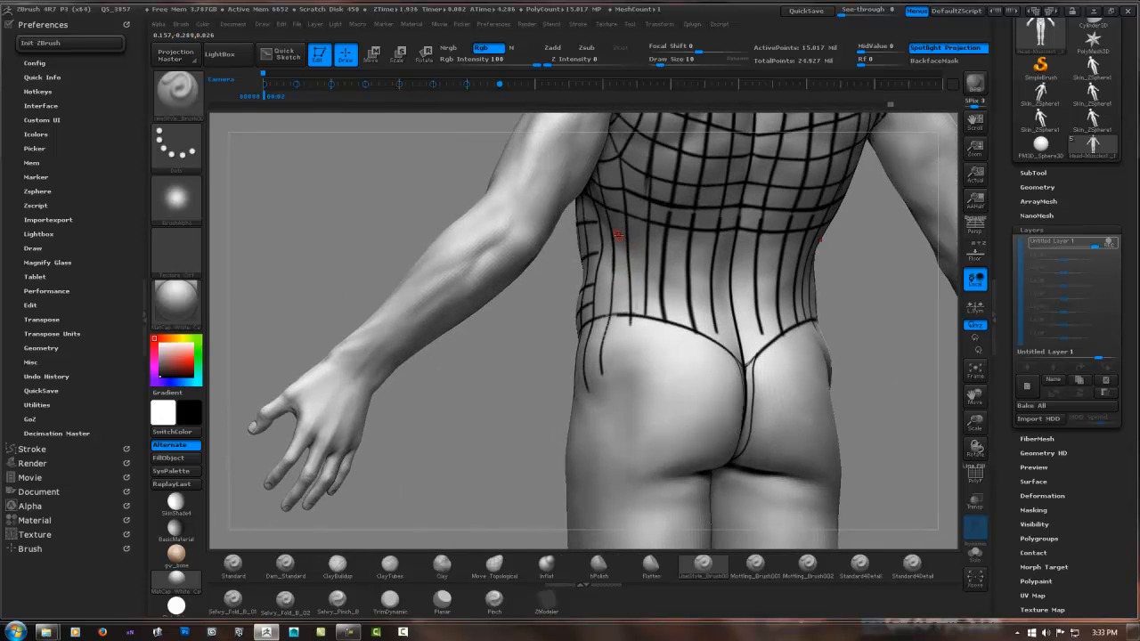
# Step: Continue the waist cross lines from the flank across the lower back to the spine, above the buttock line
pyautogui.moveTo(611, 237); pyautogui.dragTo(590, 226, button='right')
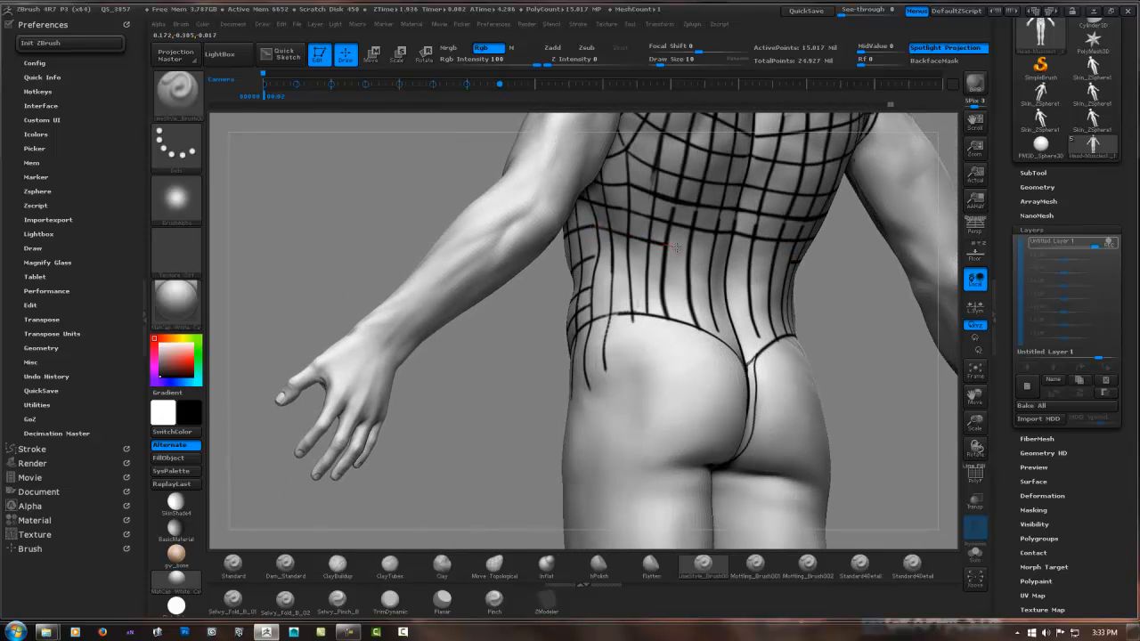
pyautogui.moveTo(603, 257); pyautogui.dragTo(735, 284)
pyautogui.moveTo(736, 283); pyautogui.dragTo(678, 300, button='right')
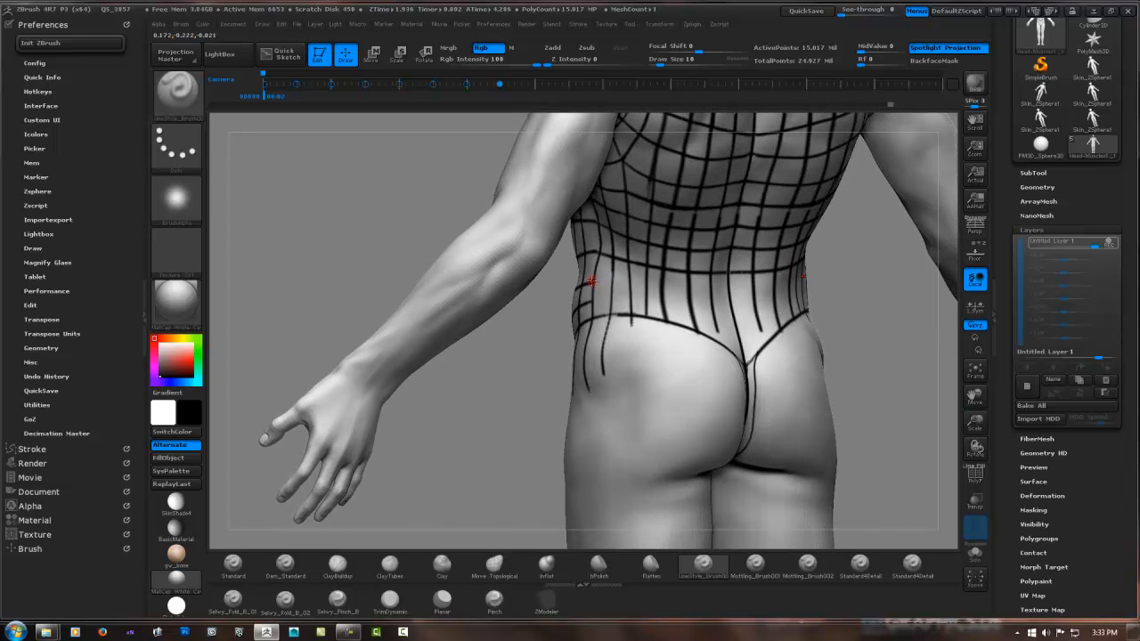
pyautogui.moveTo(590, 282); pyautogui.dragTo(731, 310)
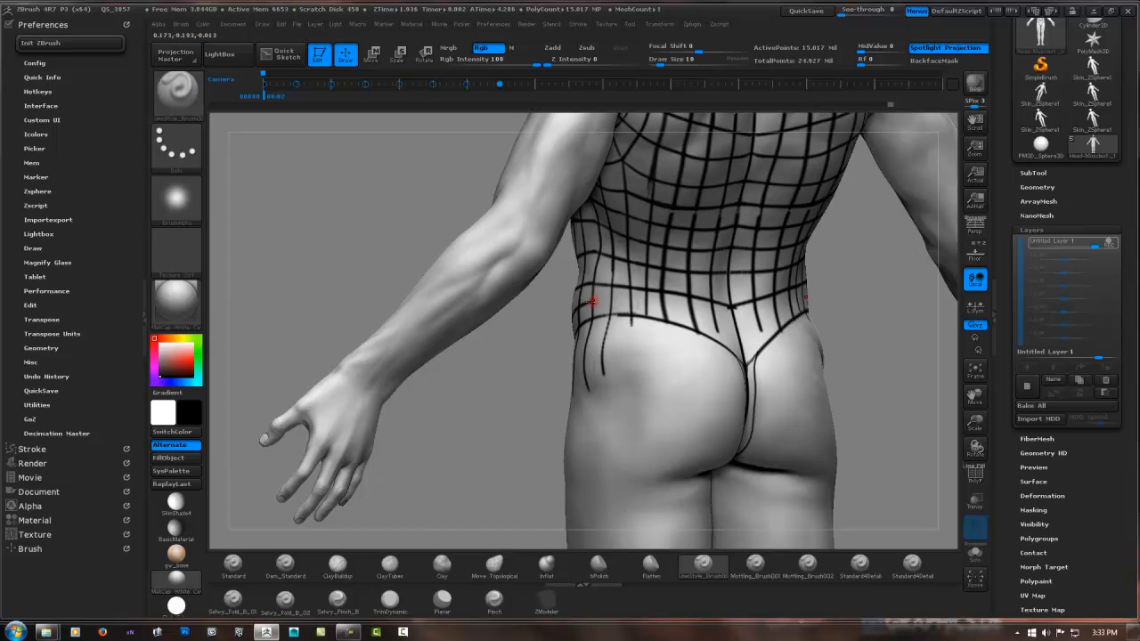
# Step: Paint a cross line over the lower back just above the buttock line and extend the vertical lines beside the spine down to meet it
pyautogui.moveTo(591, 306); pyautogui.dragTo(742, 336)
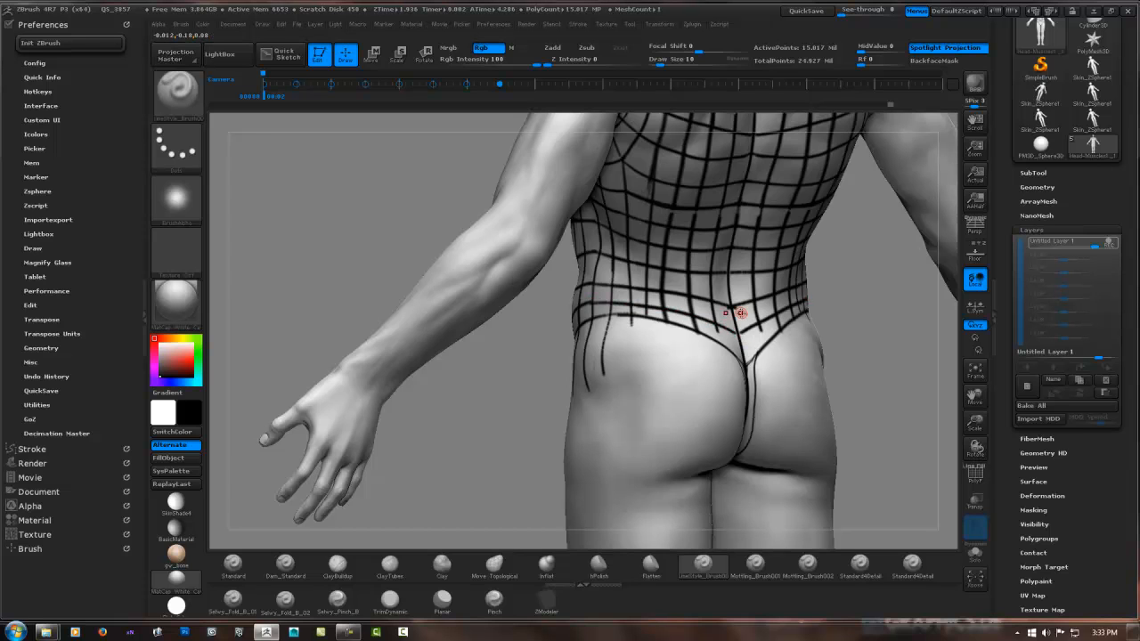
pyautogui.moveTo(739, 308); pyautogui.dragTo(577, 327, button='right')
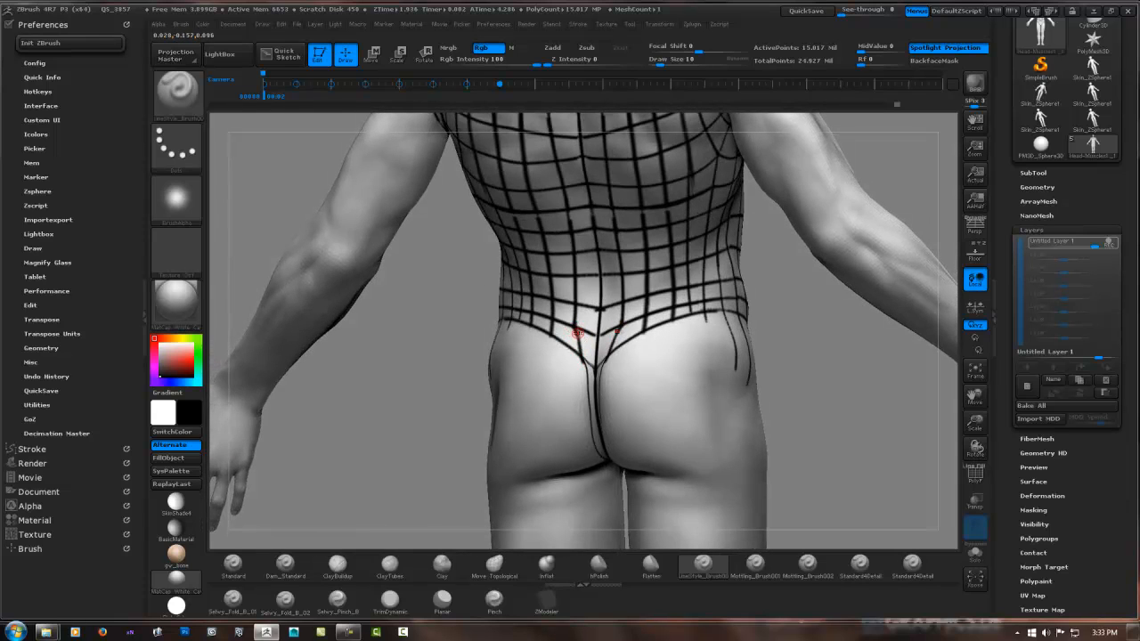
pyautogui.moveTo(619, 336)
pyautogui.mouseDown(button='right')
pyautogui.moveTo(633, 316)
pyautogui.moveTo(625, 355)
pyautogui.moveTo(591, 275)
pyautogui.moveTo(566, 307)
pyautogui.mouseUp(button='right')
pyautogui.moveTo(565, 295); pyautogui.dragTo(563, 387)
# Step: Extend the vertical lower back lines past the buttock line as short strokes onto the upper buttocks
pyautogui.moveTo(577, 326)
pyautogui.mouseDown(button='right')
pyautogui.moveTo(547, 369)
pyautogui.moveTo(503, 368)
pyautogui.mouseUp(button='right')
pyautogui.keyDown('shift'); pyautogui.moveTo(817, 295); pyautogui.dragTo(870, 313, button='right'); pyautogui.keyUp('shift')
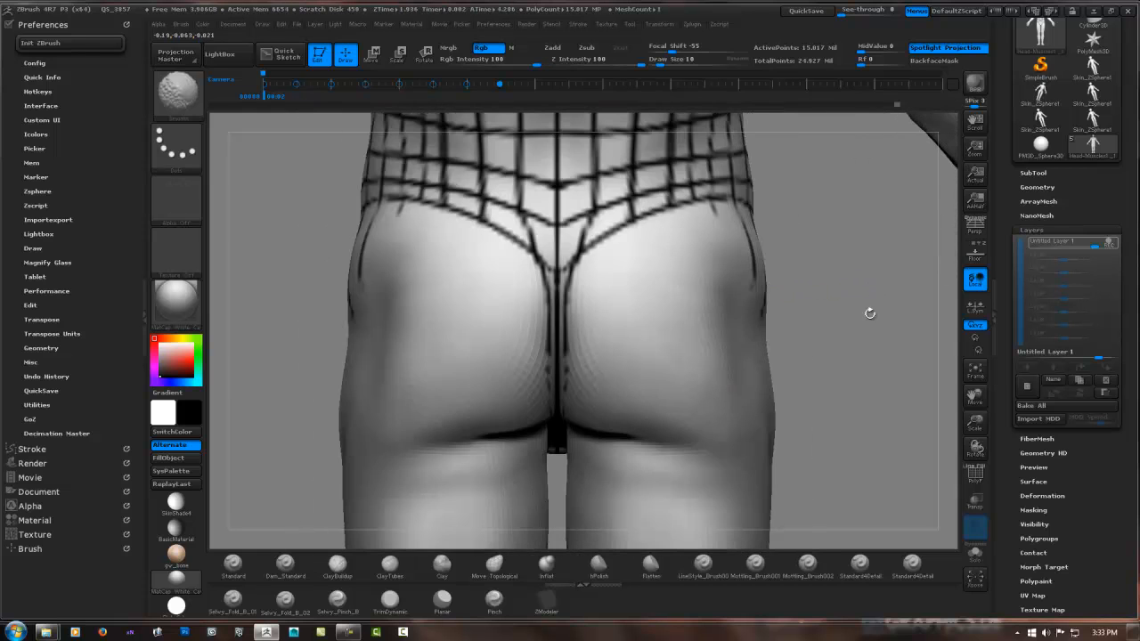
pyautogui.keyDown('alt'); pyautogui.moveTo(613, 207); pyautogui.dragTo(613, 325, button='right'); pyautogui.keyUp('alt')
pyautogui.keyDown('alt'); pyautogui.moveTo(522, 374); pyautogui.dragTo(523, 266, button='right'); pyautogui.keyUp('alt')
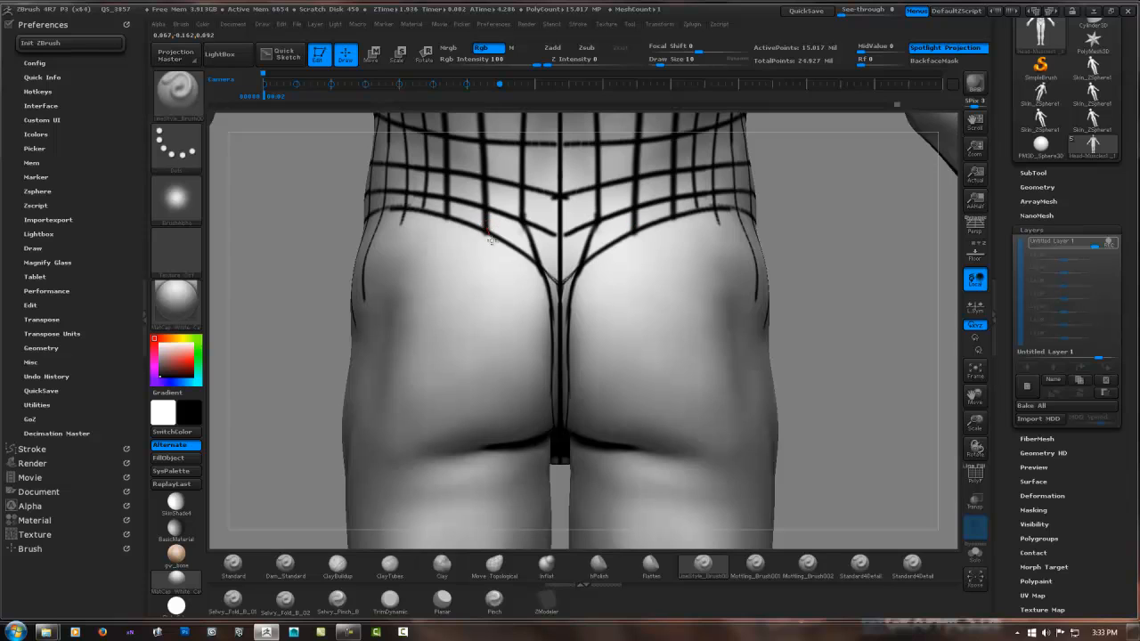
pyautogui.moveTo(488, 233); pyautogui.dragTo(509, 287)
pyautogui.moveTo(484, 235); pyautogui.dragTo(504, 283)
pyautogui.moveTo(448, 210); pyautogui.dragTo(454, 272)
pyautogui.keyDown('ctrl'); pyautogui.moveTo(443, 225); pyautogui.dragTo(418, 212, button='right'); pyautogui.keyUp('ctrl')
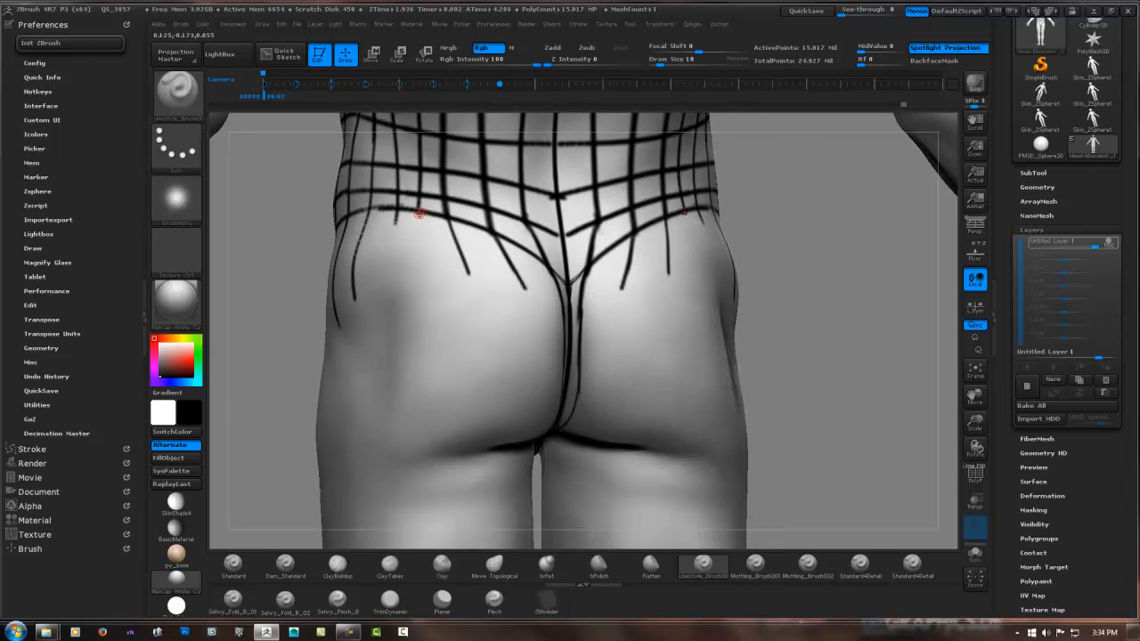
pyautogui.moveTo(418, 214); pyautogui.dragTo(423, 276)
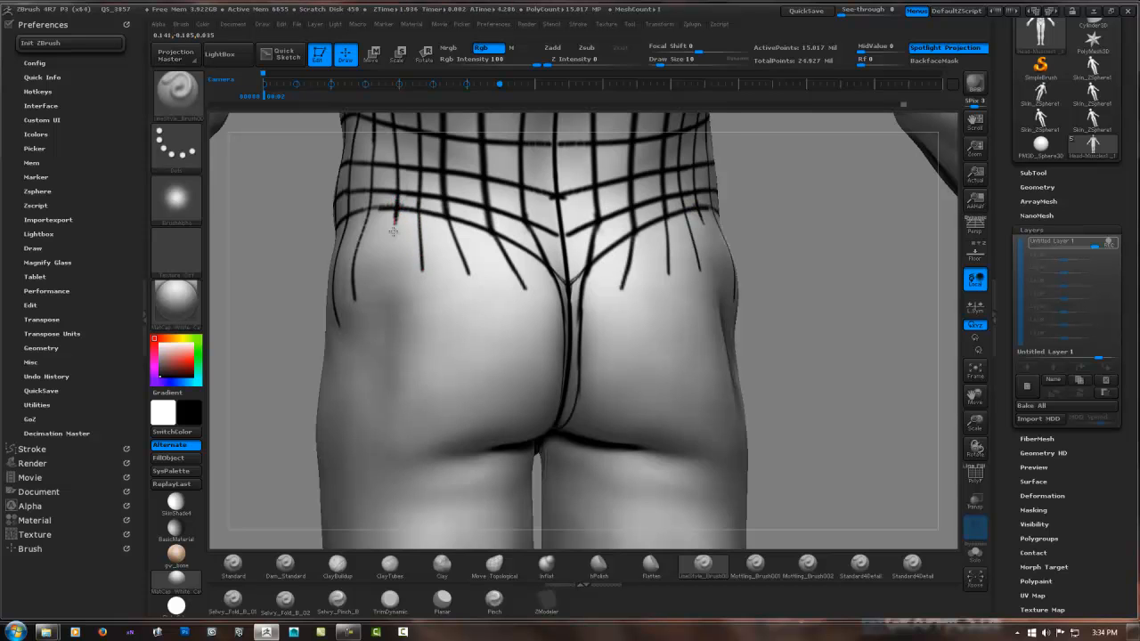
pyautogui.moveTo(394, 231); pyautogui.dragTo(388, 285)
# Step: Extend the vertical lines flanking the abdomen's centre line down over the groin bulge and underneath between the legs
pyautogui.moveTo(415, 269)
pyautogui.mouseDown(button='right')
pyautogui.moveTo(401, 269)
pyautogui.moveTo(441, 274)
pyautogui.moveTo(374, 212)
pyautogui.mouseUp(button='right')
pyautogui.moveTo(555, 254)
pyautogui.mouseDown(button='right')
pyautogui.moveTo(478, 280)
pyautogui.moveTo(474, 295)
pyautogui.moveTo(550, 298)
pyautogui.mouseUp(button='right')
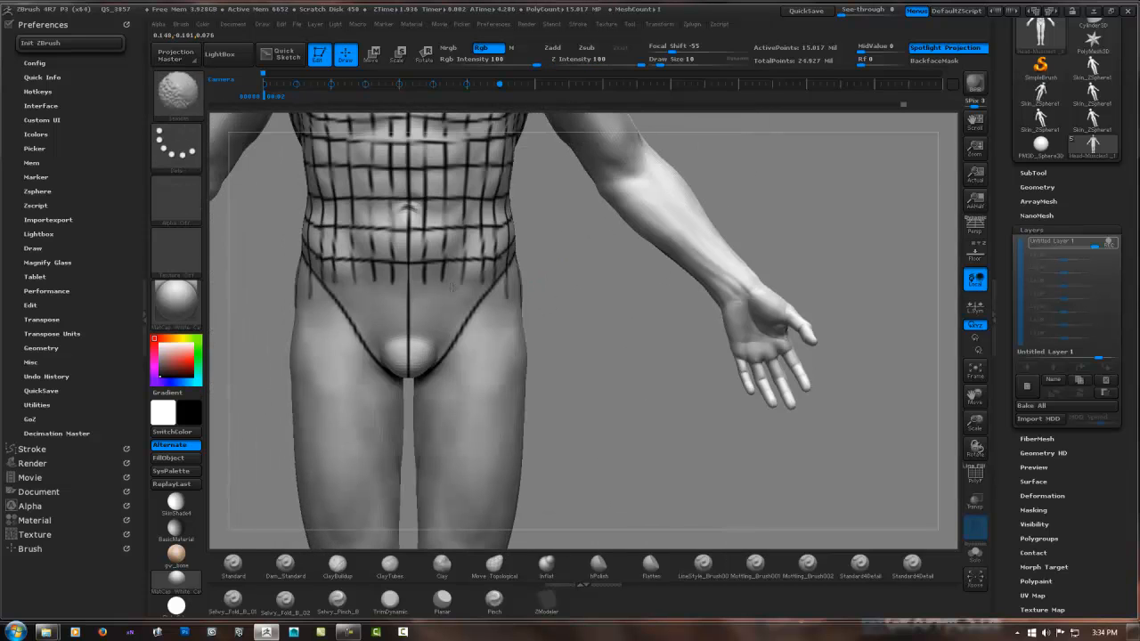
pyautogui.keyDown('ctrl'); pyautogui.moveTo(466, 283); pyautogui.dragTo(543, 283, button='right'); pyautogui.keyUp('ctrl')
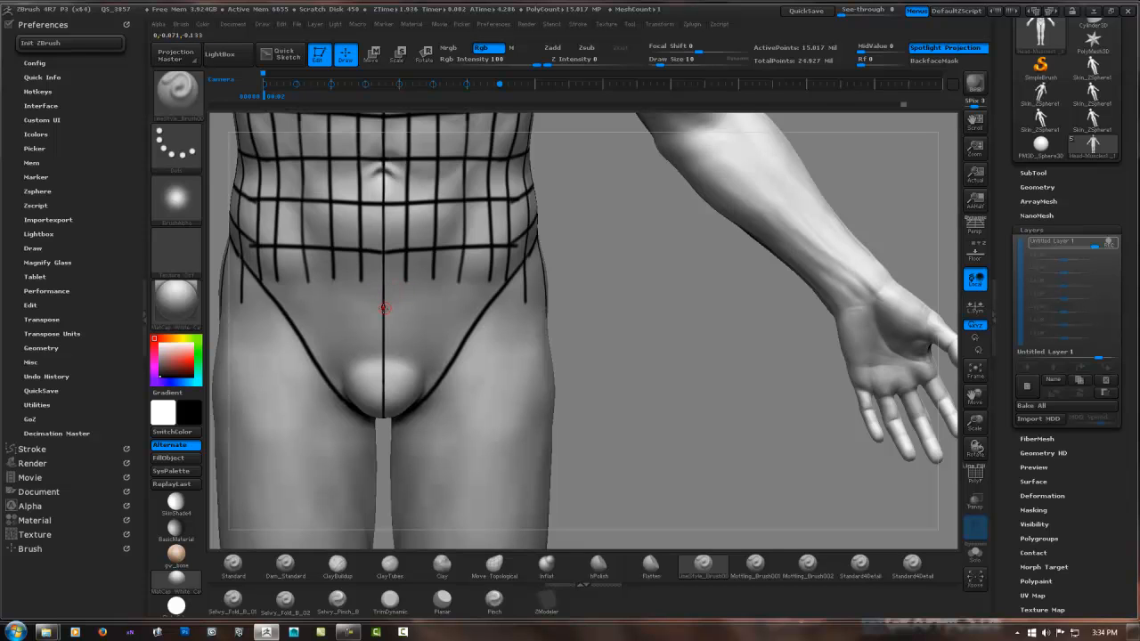
pyautogui.keyDown('ctrl'); pyautogui.moveTo(369, 311); pyautogui.dragTo(379, 292, button='right'); pyautogui.keyUp('ctrl')
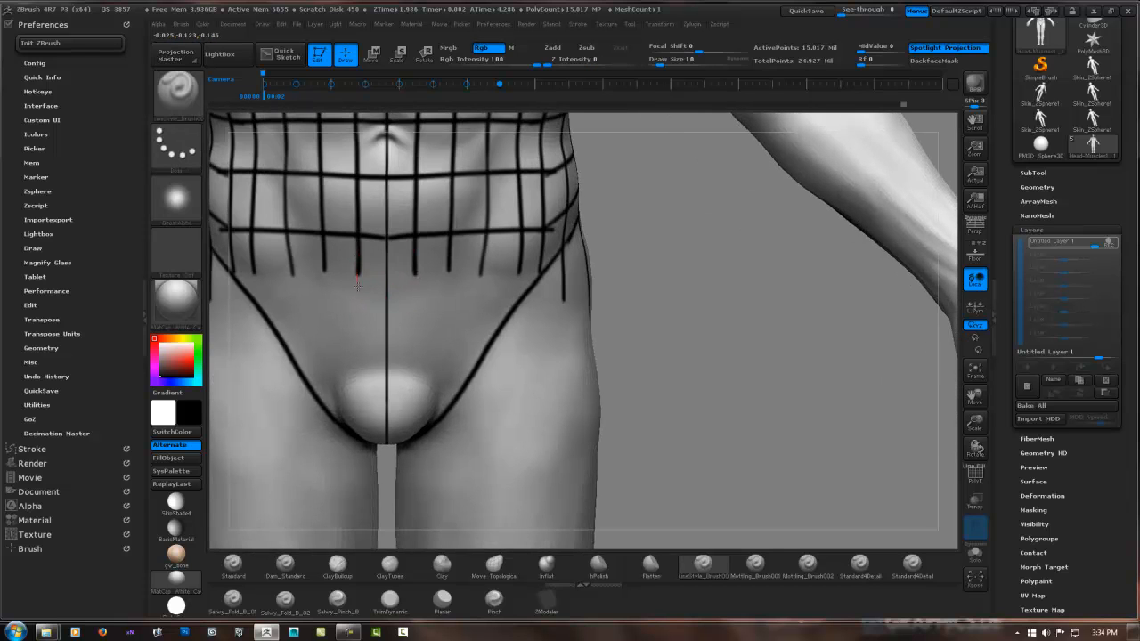
pyautogui.moveTo(358, 285); pyautogui.dragTo(367, 409)
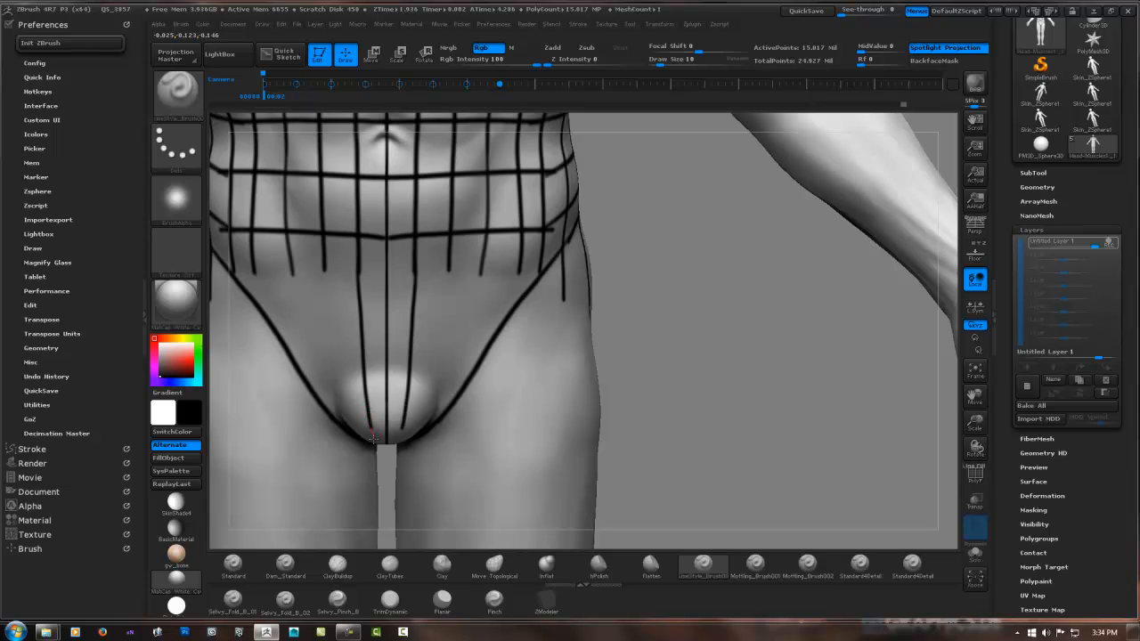
pyautogui.moveTo(382, 395)
pyautogui.mouseDown(button='right')
pyautogui.moveTo(408, 287)
pyautogui.moveTo(392, 260)
pyautogui.mouseUp(button='right')
pyautogui.moveTo(388, 242); pyautogui.dragTo(395, 308)
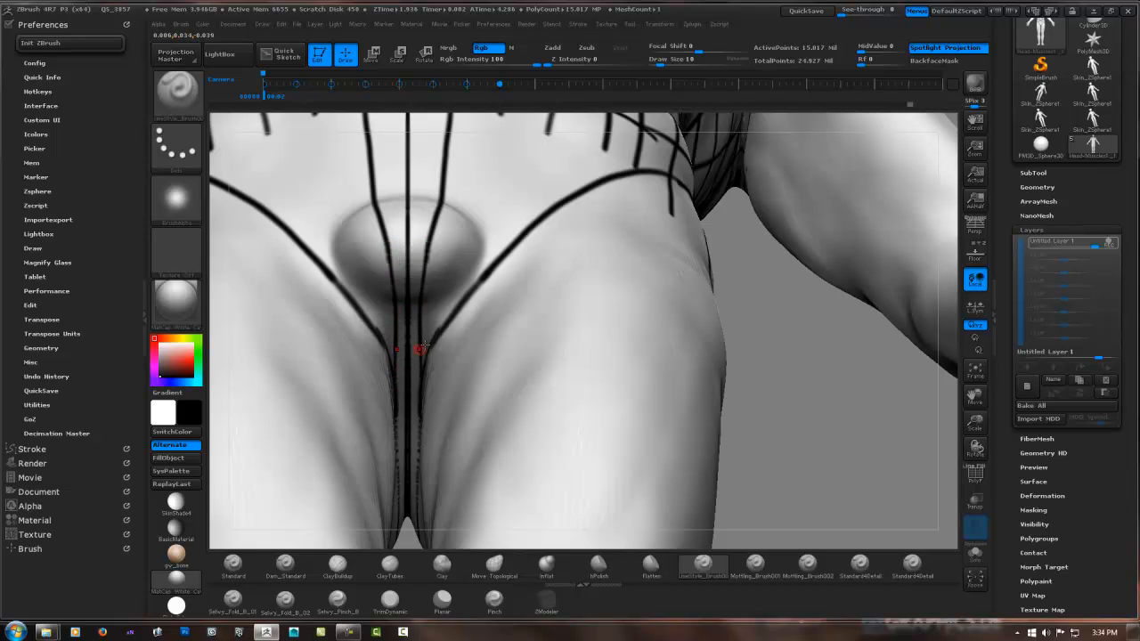
pyautogui.moveTo(419, 347); pyautogui.dragTo(444, 173, button='right')
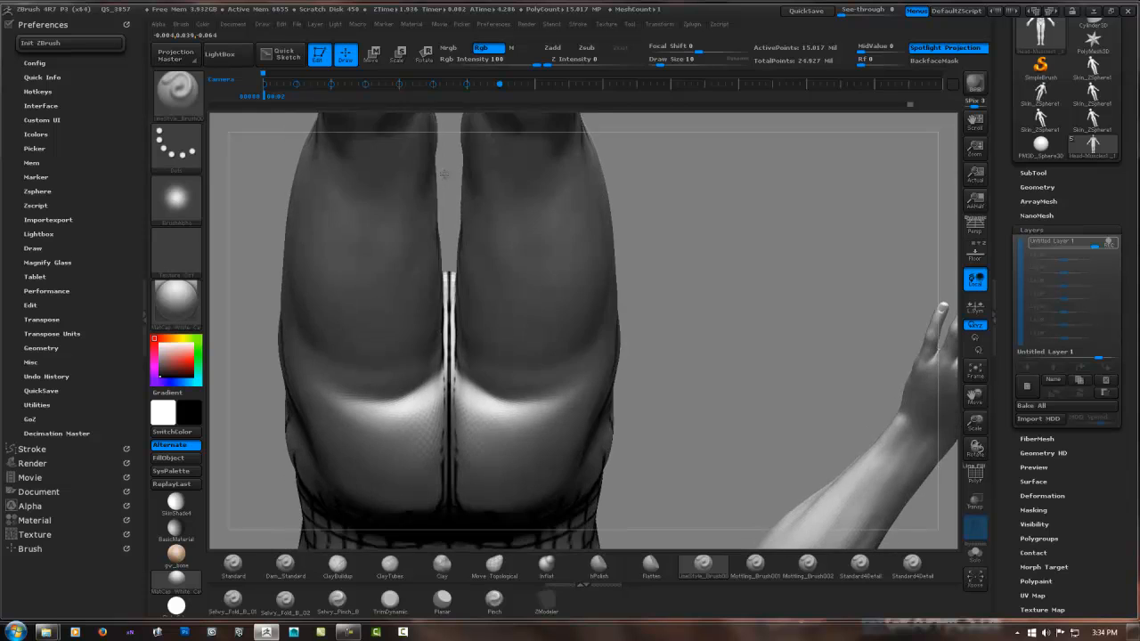
pyautogui.moveTo(466, 214); pyautogui.dragTo(473, 288, button='right')
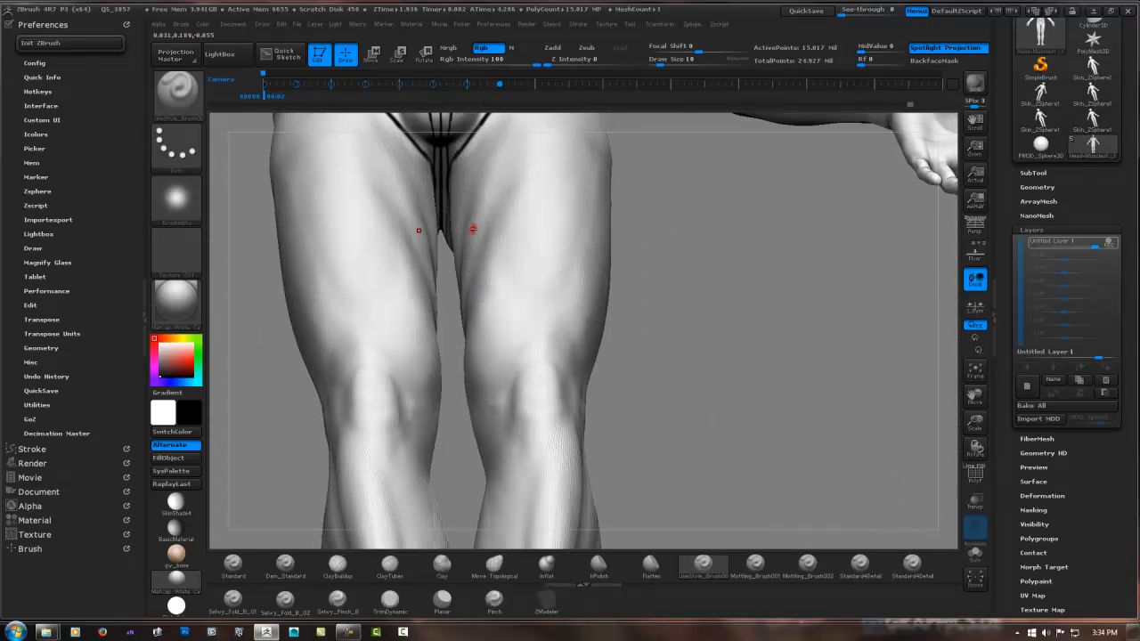
# Step: Extend the outer vertical abdomen lines from the lowest cross line down to the leg boundary line
pyautogui.moveTo(473, 229); pyautogui.dragTo(466, 270, button='right')
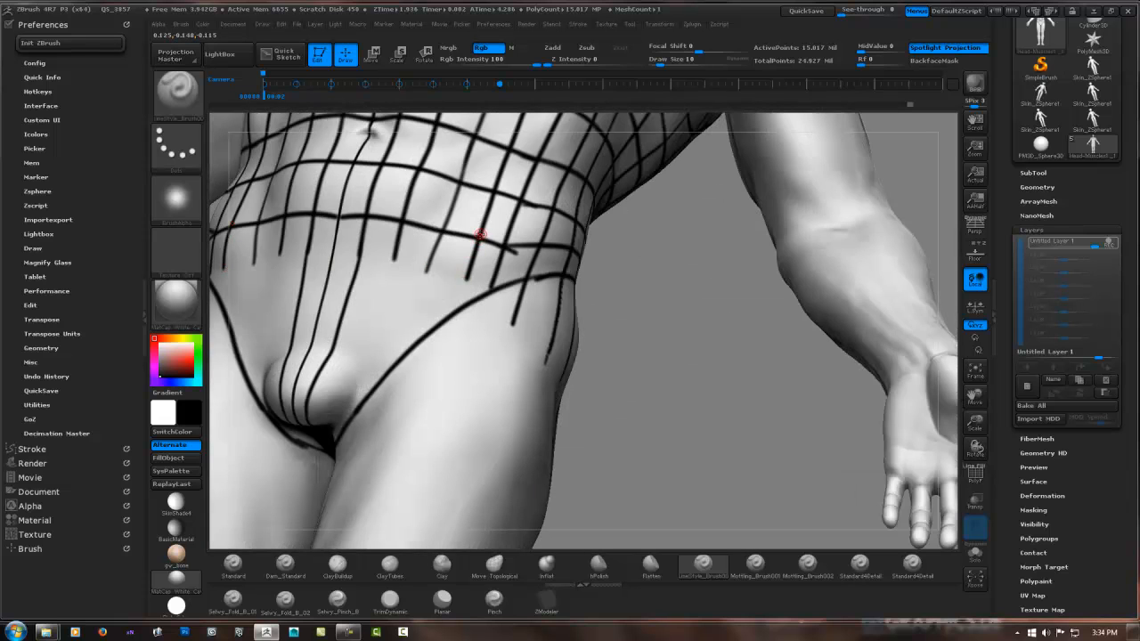
pyautogui.moveTo(481, 235); pyautogui.dragTo(457, 315)
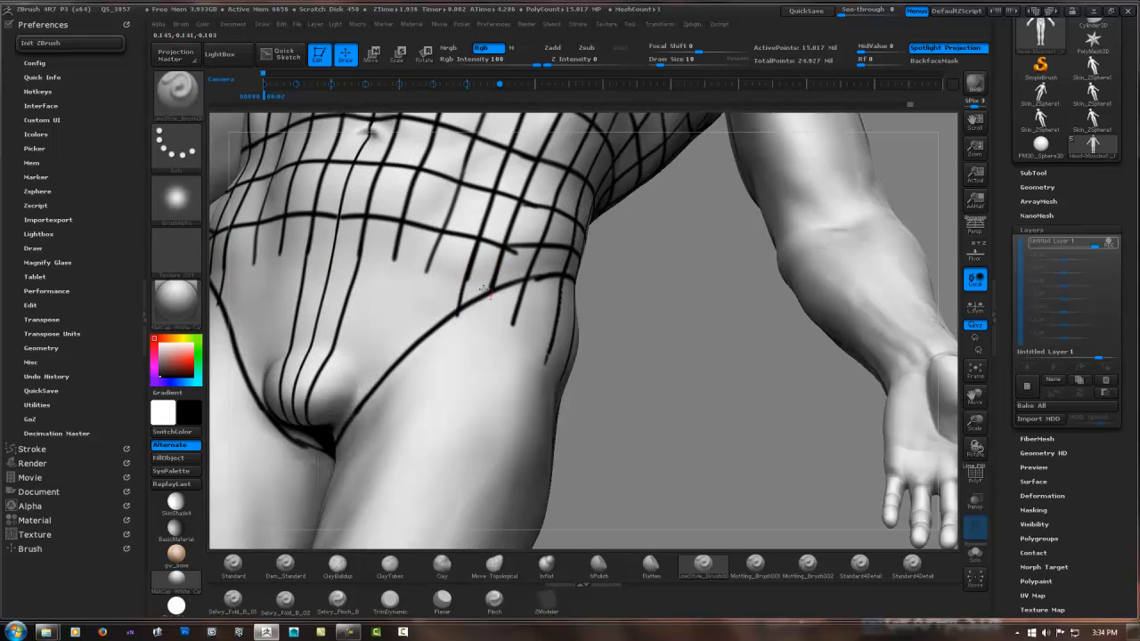
pyautogui.moveTo(435, 258); pyautogui.dragTo(438, 246, button='right')
pyautogui.moveTo(431, 260); pyautogui.dragTo(433, 344)
# Step: Paint the vertical line beside the groin bulge down to the leg boundary, redoing the first stroke, and rework the next line outward
pyautogui.moveTo(400, 228); pyautogui.dragTo(385, 401)
pyautogui.moveTo(381, 377); pyautogui.dragTo(397, 287, button='right')
pyautogui.hotkey('ctrl', 'z')
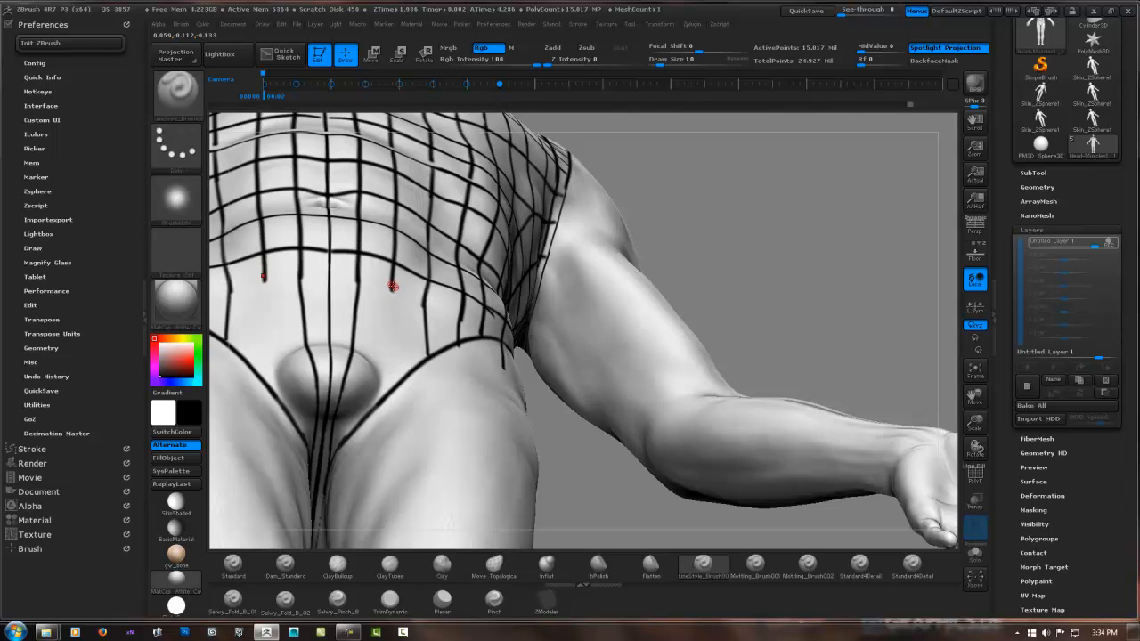
pyautogui.moveTo(392, 284); pyautogui.dragTo(379, 399)
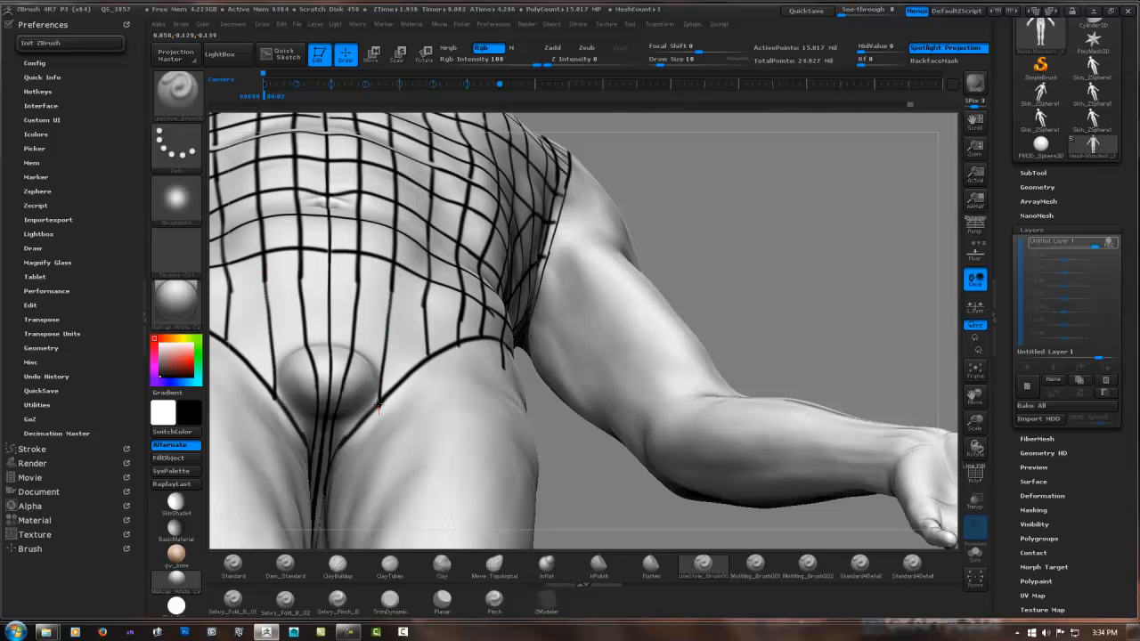
pyautogui.moveTo(376, 369); pyautogui.dragTo(422, 280, button='right')
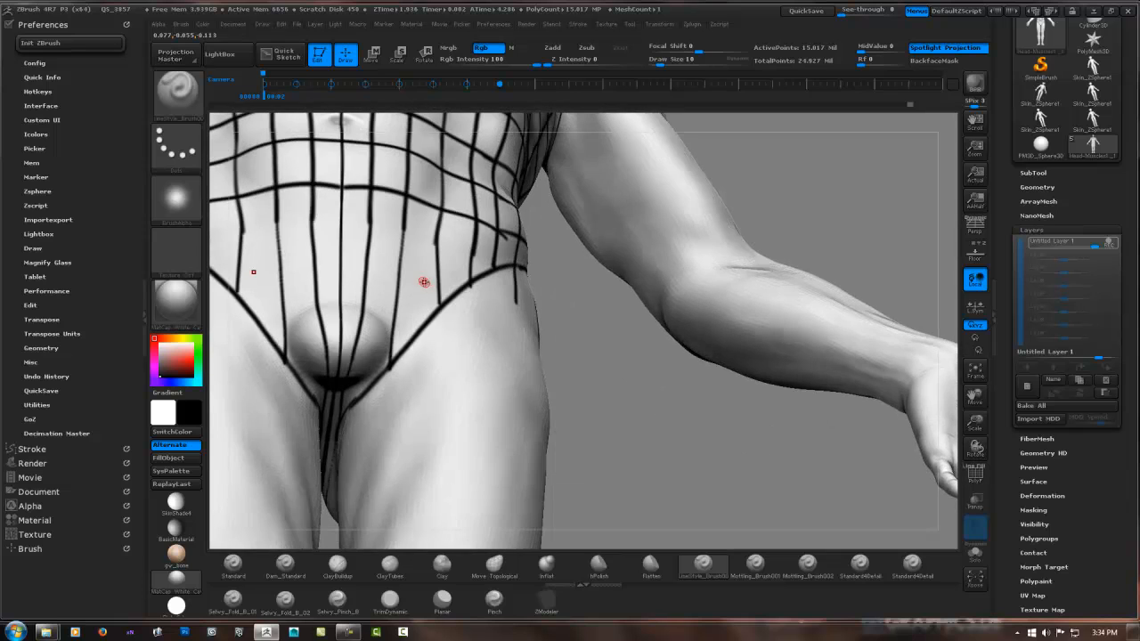
pyautogui.moveTo(437, 239); pyautogui.dragTo(440, 348)
pyautogui.keyDown('alt'); pyautogui.moveTo(436, 279); pyautogui.dragTo(437, 324); pyautogui.keyUp('alt')
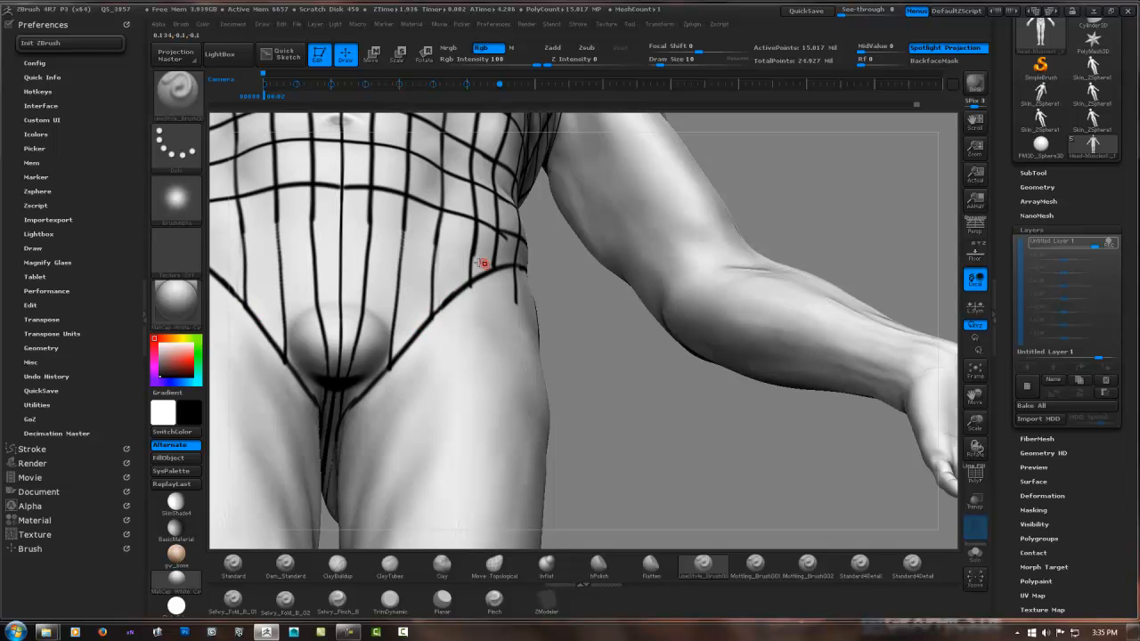
# Step: Clean up and repaint the crossings of the vertical lines and the lowest cross line at the front of the hip
pyautogui.moveTo(482, 264); pyautogui.dragTo(445, 224, button='right')
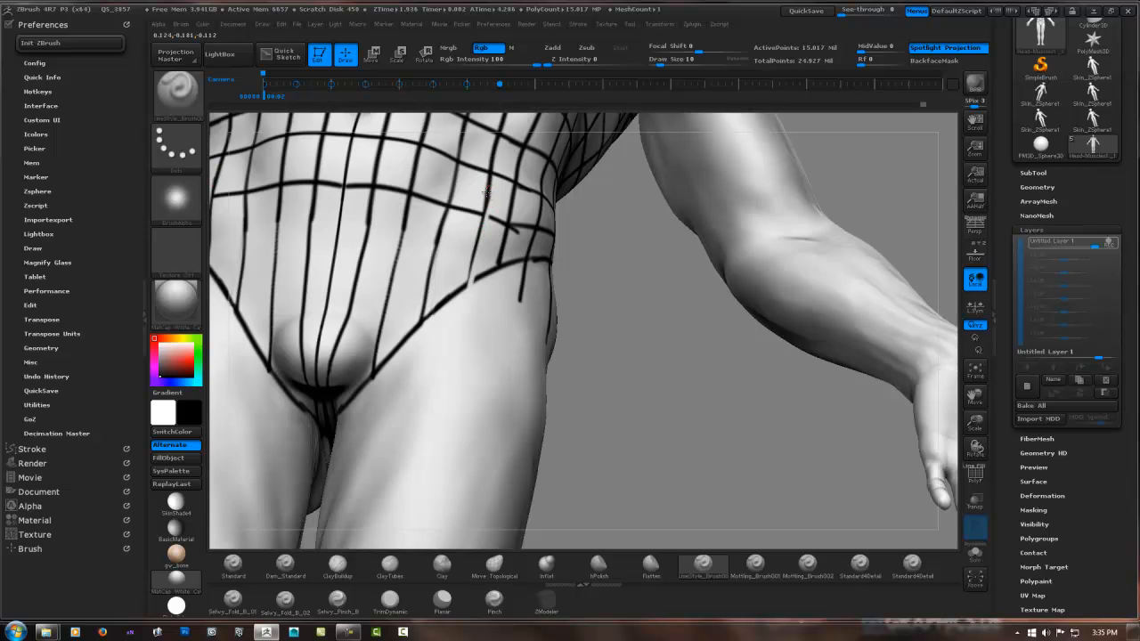
pyautogui.moveTo(486, 191)
pyautogui.mouseDown()
pyautogui.moveTo(462, 280)
pyautogui.moveTo(500, 264)
pyautogui.mouseUp()
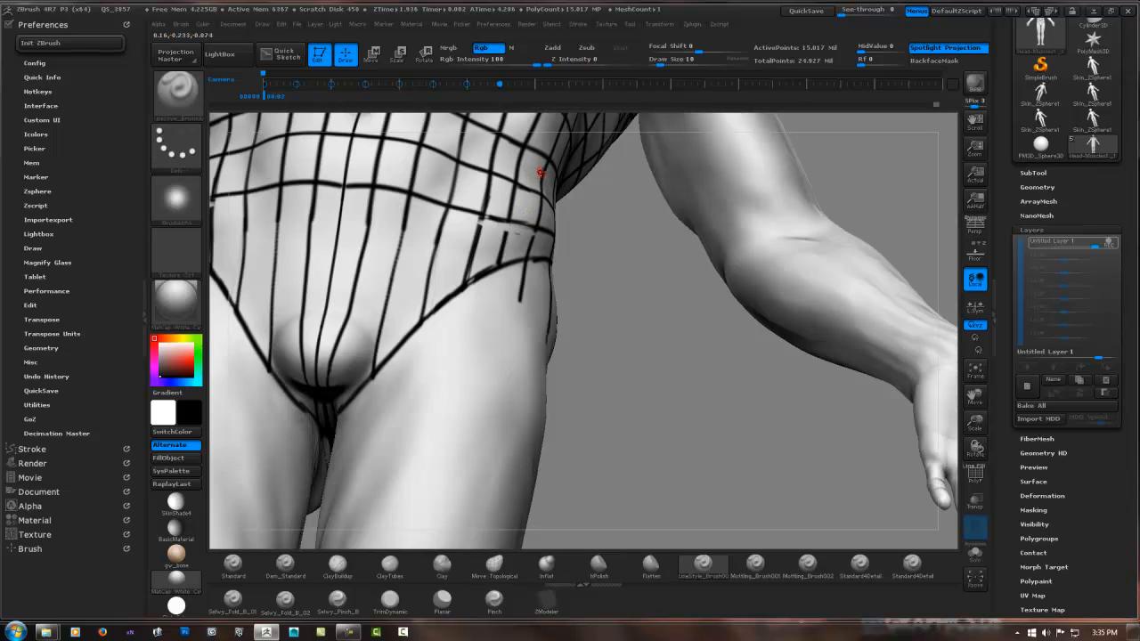
pyautogui.moveTo(531, 186); pyautogui.dragTo(503, 215, button='right')
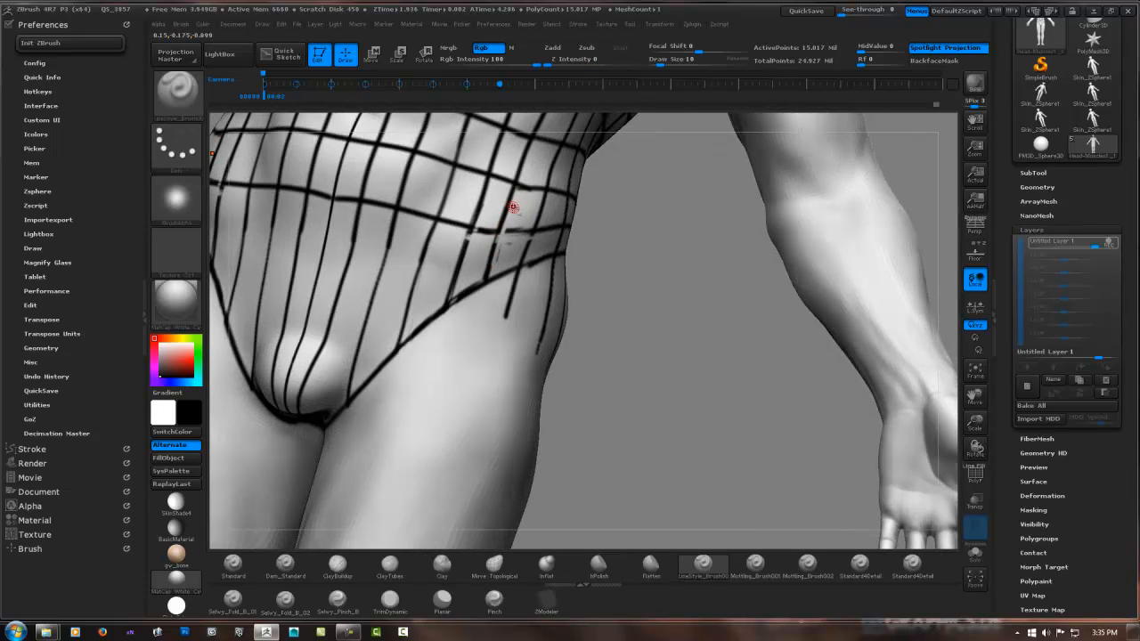
# Step: Paint two curved cross lines from the hips across the lower abdomen, the lower one just above the groin bulge
pyautogui.moveTo(655, 241)
pyautogui.keyDown('ctrl'); pyautogui.mouseDown(button='right')
pyautogui.moveTo(508, 257)
pyautogui.moveTo(612, 264)
pyautogui.moveTo(543, 271)
pyautogui.moveTo(525, 254)
pyautogui.moveTo(575, 235)
pyautogui.moveTo(557, 241)
pyautogui.moveTo(591, 247)
pyautogui.moveTo(446, 282)
pyautogui.mouseUp(button='right'); pyautogui.keyUp('ctrl')
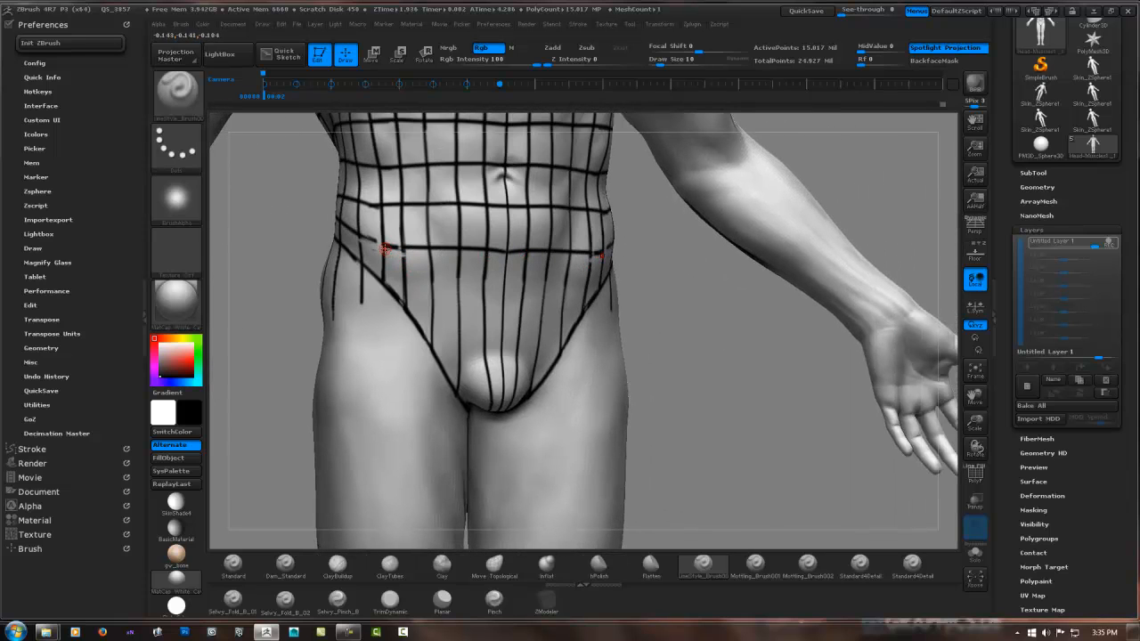
pyautogui.moveTo(407, 283); pyautogui.dragTo(423, 303)
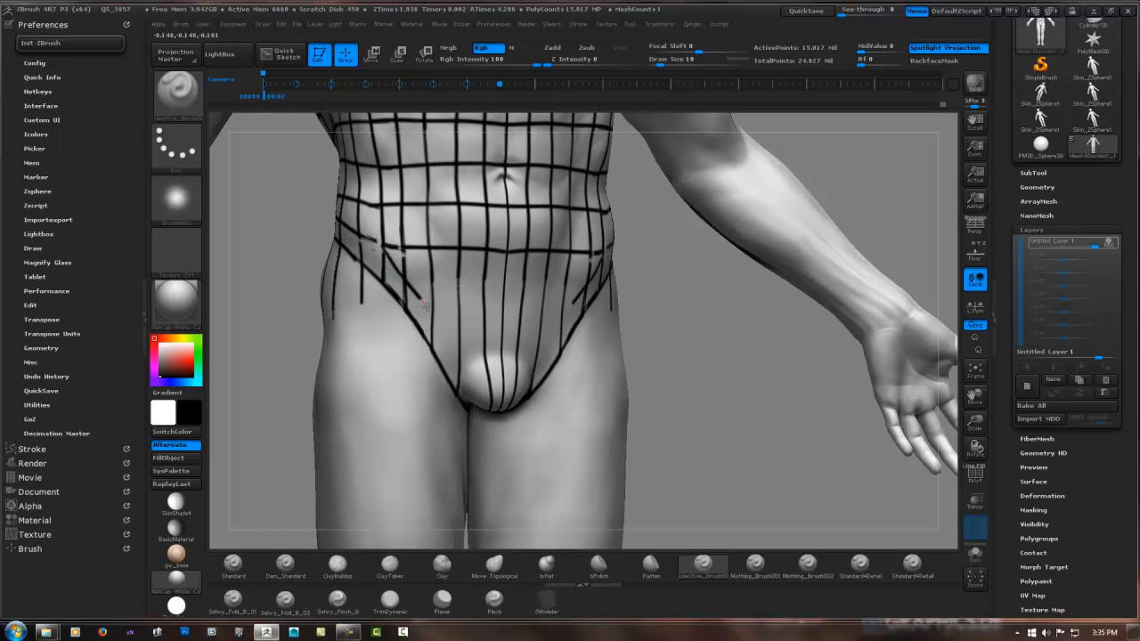
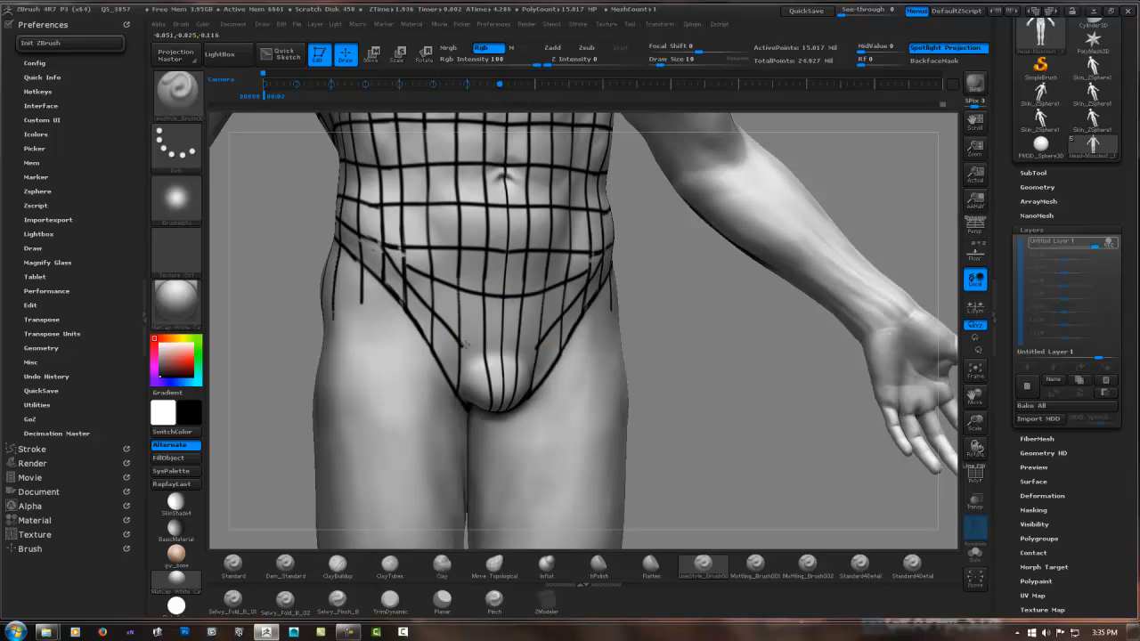
pyautogui.moveTo(464, 345); pyautogui.dragTo(509, 347)
# Step: Paint a loop around the upper half of the groin bulge and tie it to the corners of the cross line above
pyautogui.moveTo(536, 282)
pyautogui.keyDown('alt'); pyautogui.mouseDown(button='right')
pyautogui.moveTo(486, 268)
pyautogui.moveTo(468, 312)
pyautogui.moveTo(451, 276)
pyautogui.moveTo(446, 308)
pyautogui.moveTo(397, 364)
pyautogui.mouseUp(button='right'); pyautogui.keyUp('alt')
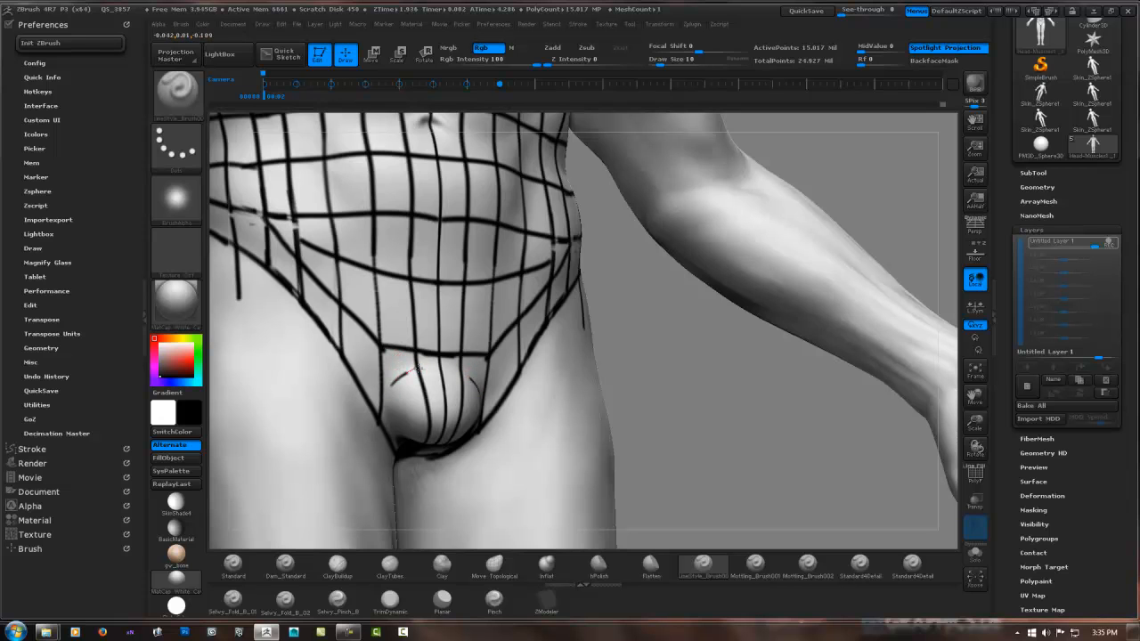
pyautogui.moveTo(415, 348); pyautogui.dragTo(400, 402, button='right')
pyautogui.moveTo(385, 354); pyautogui.dragTo(401, 381)
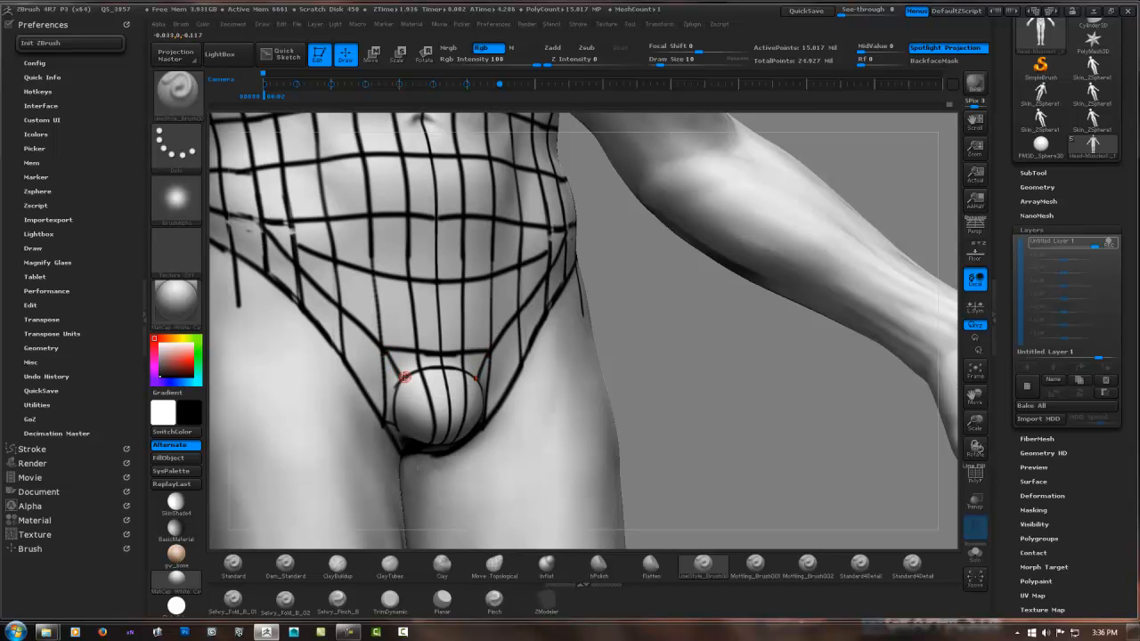
pyautogui.moveTo(408, 381); pyautogui.dragTo(378, 299, button='right')
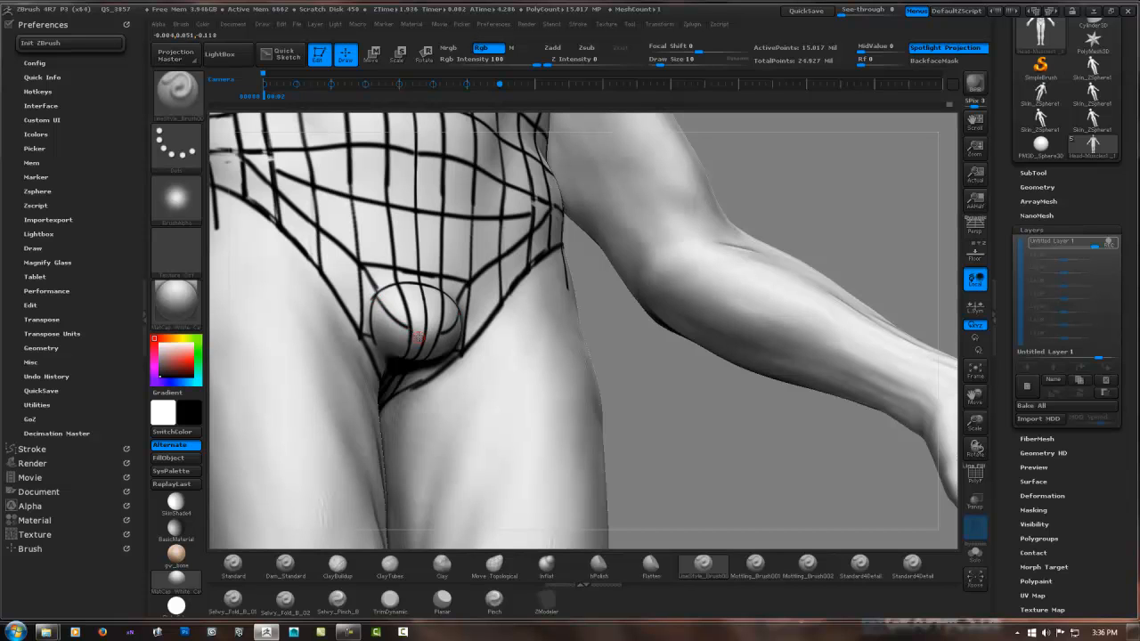
# Step: Paint curved cross lines over the groin bulge from the leg boundary and close the loop around its underside
pyautogui.moveTo(418, 332); pyautogui.dragTo(427, 269, button='right')
pyautogui.rightClick(428, 269)
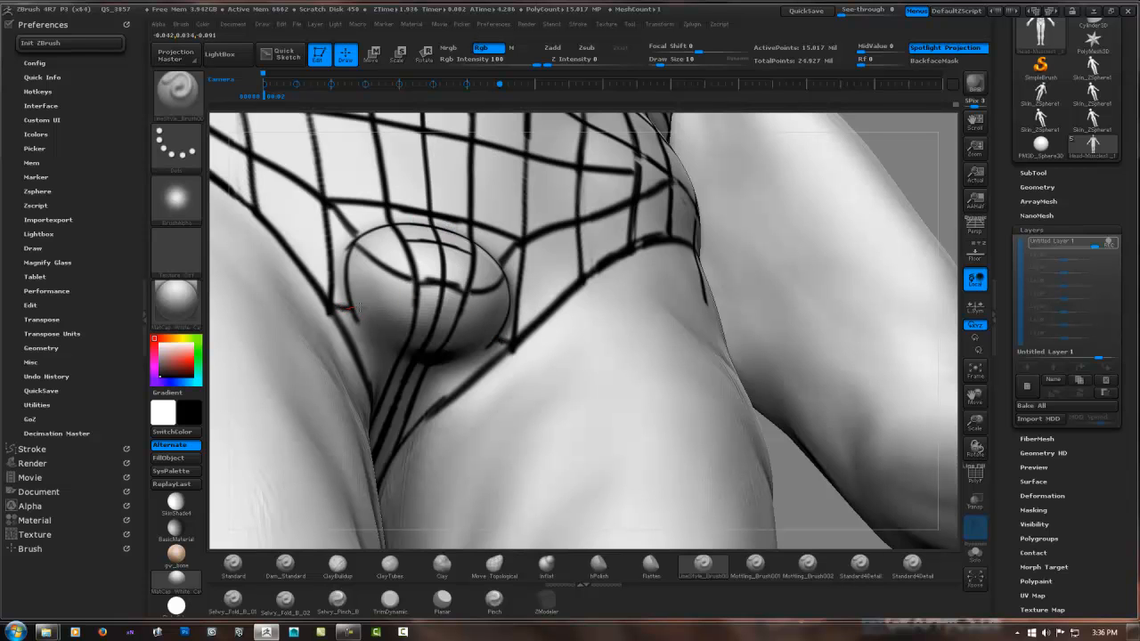
pyautogui.moveTo(350, 307); pyautogui.dragTo(437, 312)
pyautogui.moveTo(429, 302); pyautogui.dragTo(374, 311, button='right')
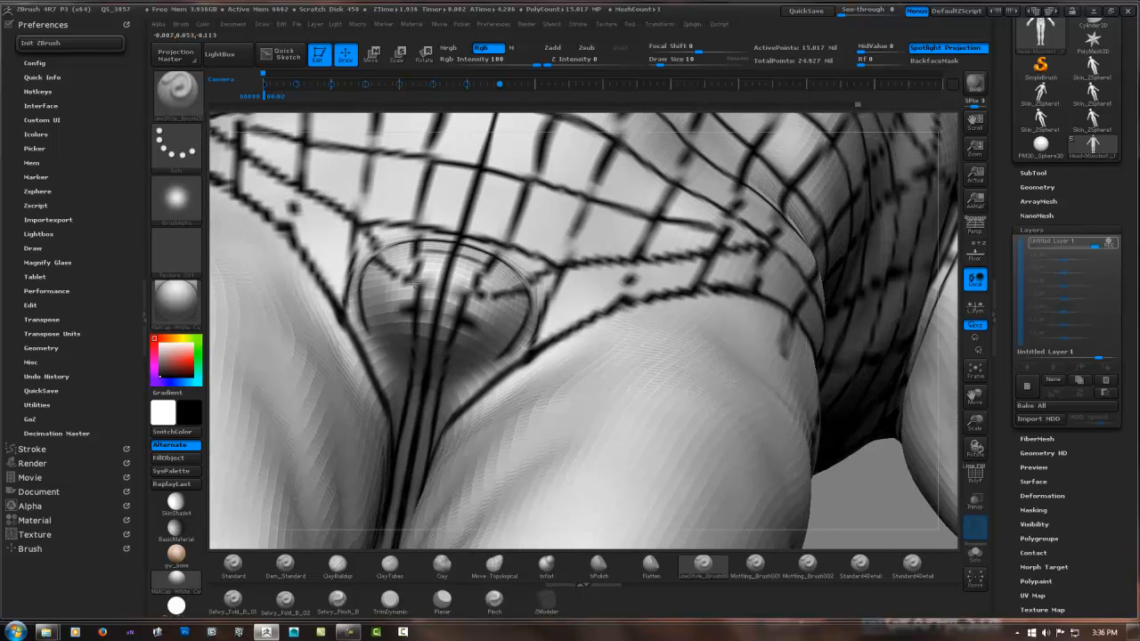
pyautogui.moveTo(362, 321)
pyautogui.mouseDown()
pyautogui.moveTo(394, 361)
pyautogui.moveTo(428, 375)
pyautogui.mouseUp()
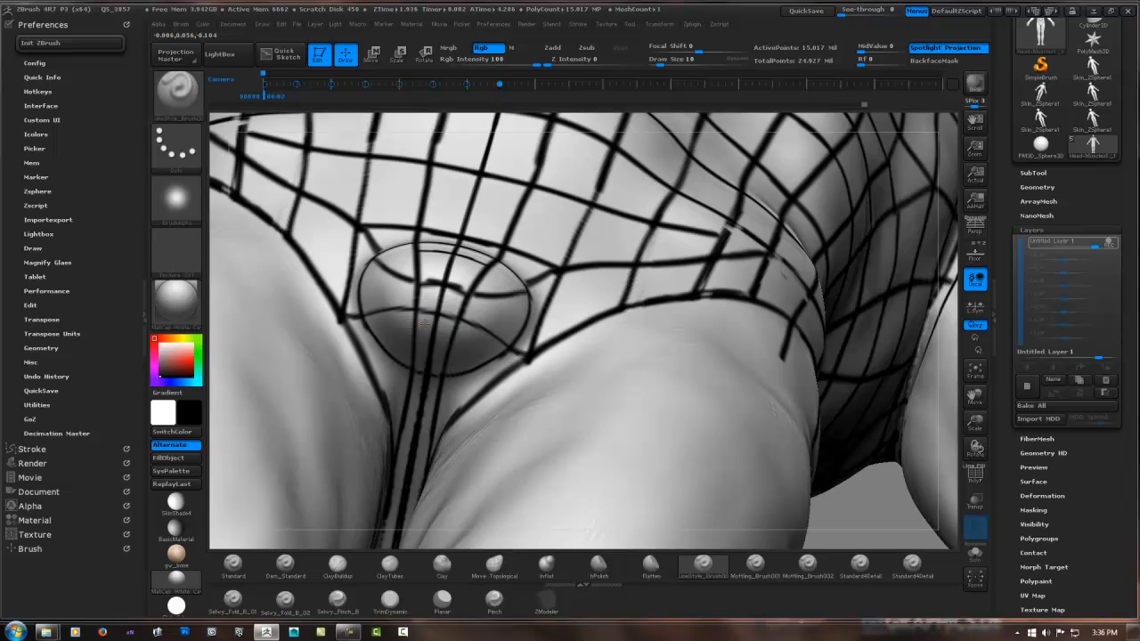
# Step: Undo the short strokes below the groin bulge and repaint them to connect the loop's underside to the leg boundary line
pyautogui.moveTo(423, 321)
pyautogui.mouseDown(button='right')
pyautogui.moveTo(385, 346)
pyautogui.moveTo(426, 327)
pyautogui.moveTo(421, 319)
pyautogui.moveTo(424, 343)
pyautogui.moveTo(432, 321)
pyautogui.mouseUp(button='right')
pyautogui.press('ctrl')
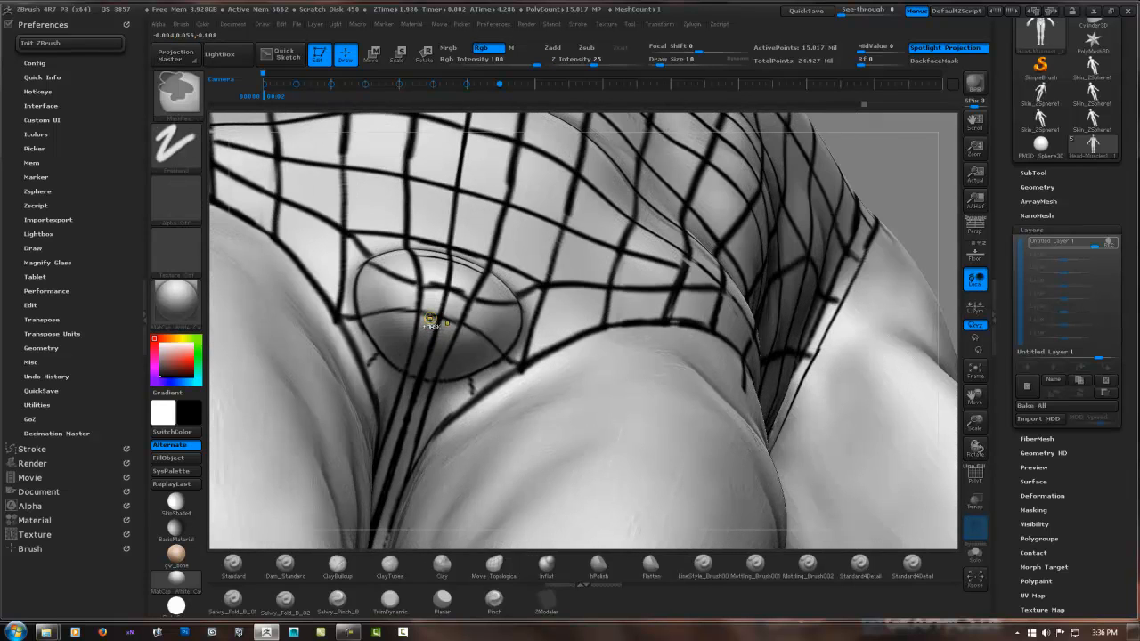
pyautogui.hotkey('ctrl', 'z')
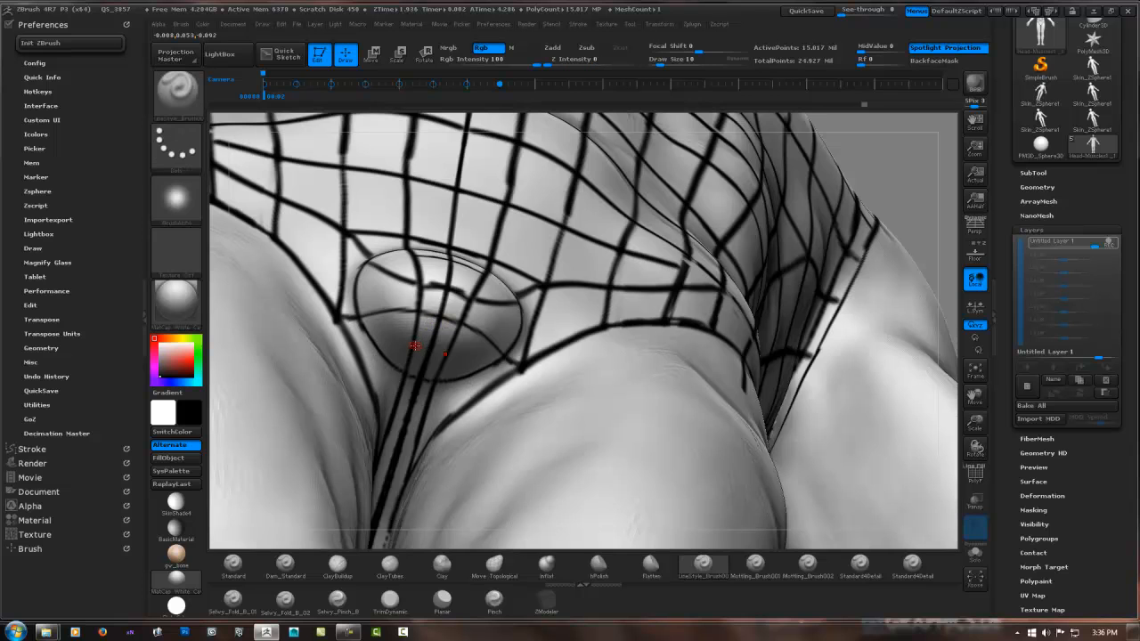
pyautogui.moveTo(442, 315); pyautogui.dragTo(428, 346, button='right')
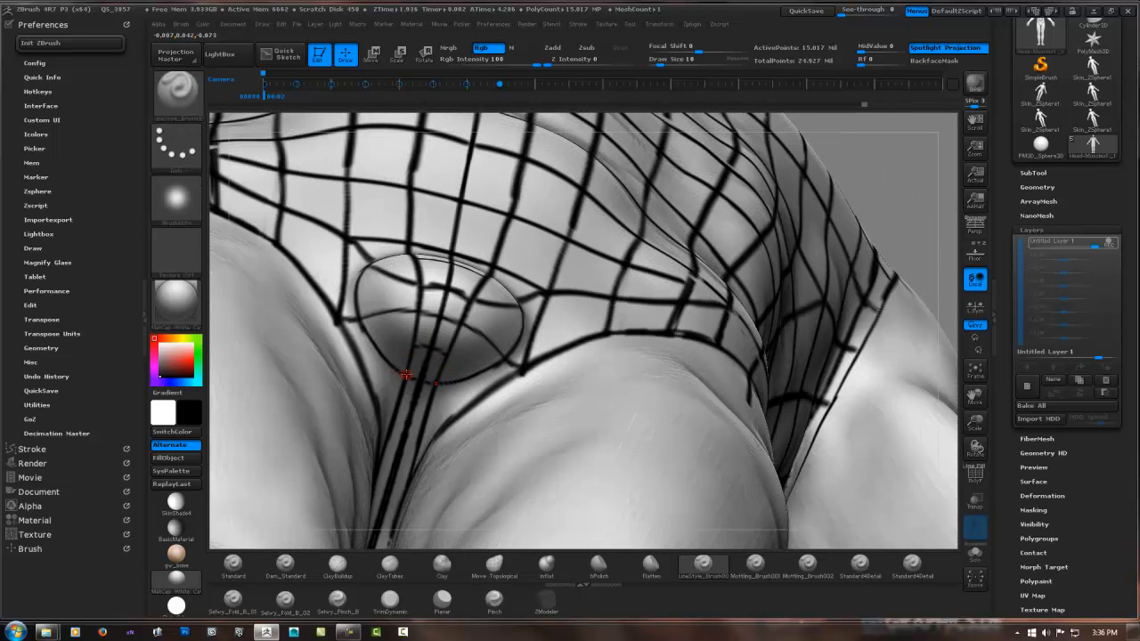
pyautogui.moveTo(395, 377); pyautogui.dragTo(366, 386)
pyautogui.moveTo(384, 345)
pyautogui.mouseDown(button='right')
pyautogui.moveTo(380, 353)
pyautogui.moveTo(427, 299)
pyautogui.moveTo(425, 309)
pyautogui.moveTo(407, 259)
pyautogui.moveTo(440, 290)
pyautogui.mouseUp(button='right')
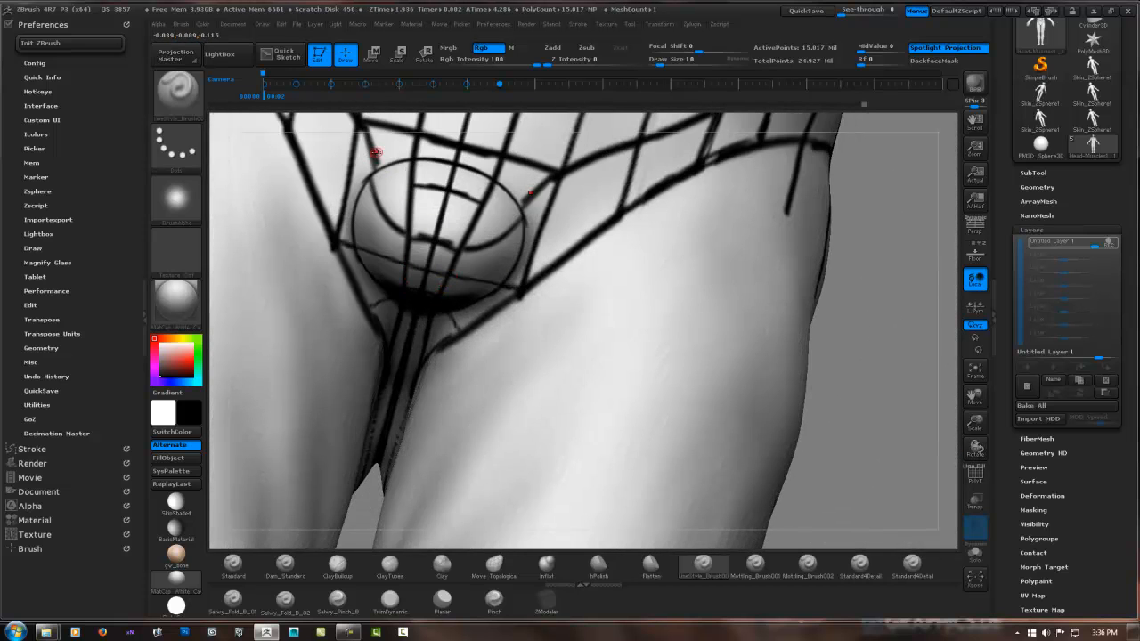
# Step: Paint curved lines from the corners of the cross line down to the sides of the groin bulge loop
pyautogui.moveTo(367, 135); pyautogui.dragTo(375, 179, button='right')
pyautogui.moveTo(372, 151)
pyautogui.mouseDown()
pyautogui.moveTo(382, 212)
pyautogui.moveTo(383, 182)
pyautogui.mouseUp()
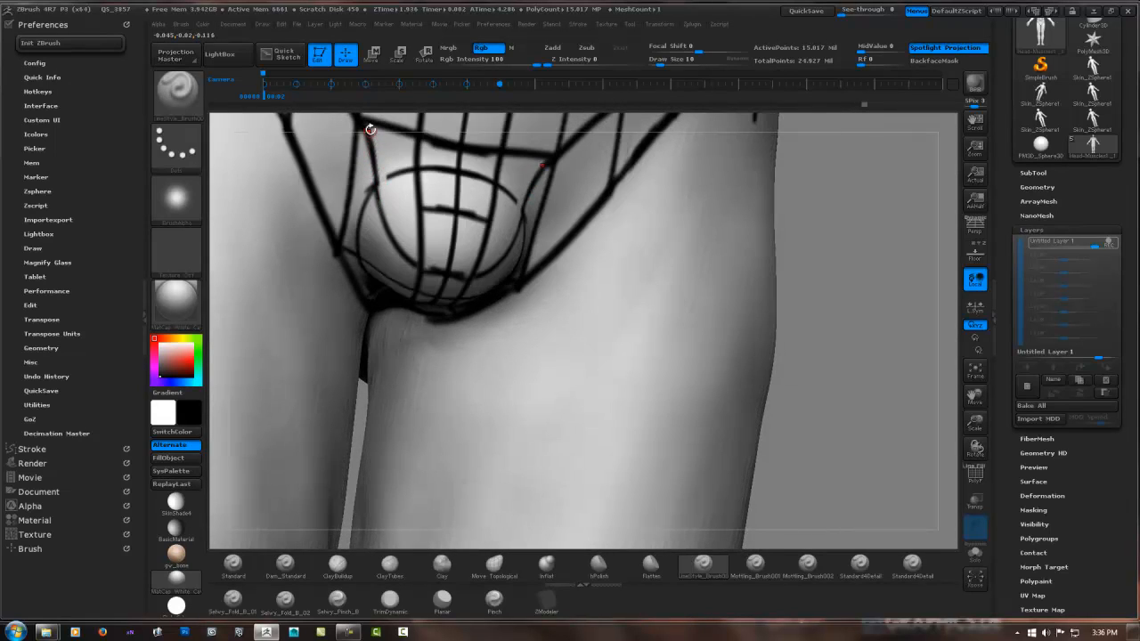
pyautogui.keyDown('alt'); pyautogui.moveTo(369, 130); pyautogui.dragTo(389, 204, button='right'); pyautogui.keyUp('alt')
pyautogui.moveTo(390, 203)
pyautogui.keyDown('alt'); pyautogui.mouseDown()
pyautogui.moveTo(399, 253)
pyautogui.moveTo(426, 243)
pyautogui.mouseUp(); pyautogui.keyUp('alt')
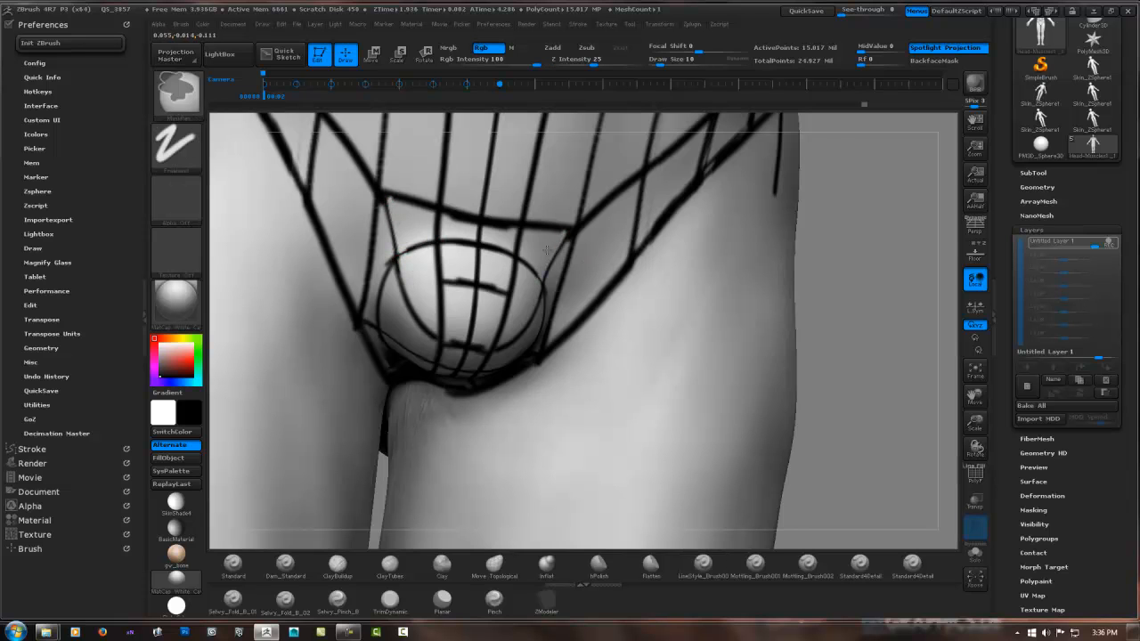
pyautogui.moveTo(509, 232)
pyautogui.keyDown('ctrl'); pyautogui.mouseDown(button='right')
pyautogui.moveTo(504, 191)
pyautogui.moveTo(542, 274)
pyautogui.moveTo(530, 210)
pyautogui.moveTo(579, 205)
pyautogui.moveTo(582, 243)
pyautogui.moveTo(580, 190)
pyautogui.moveTo(570, 214)
pyautogui.mouseUp(button='right'); pyautogui.keyUp('ctrl')
pyautogui.moveTo(494, 302)
pyautogui.mouseDown(button='right')
pyautogui.moveTo(504, 312)
pyautogui.moveTo(522, 282)
pyautogui.moveTo(496, 310)
pyautogui.mouseUp(button='right')
# Step: Paint short cross lines at intervals along the narrow strip running between the legs to the buttocks
pyautogui.press('space')
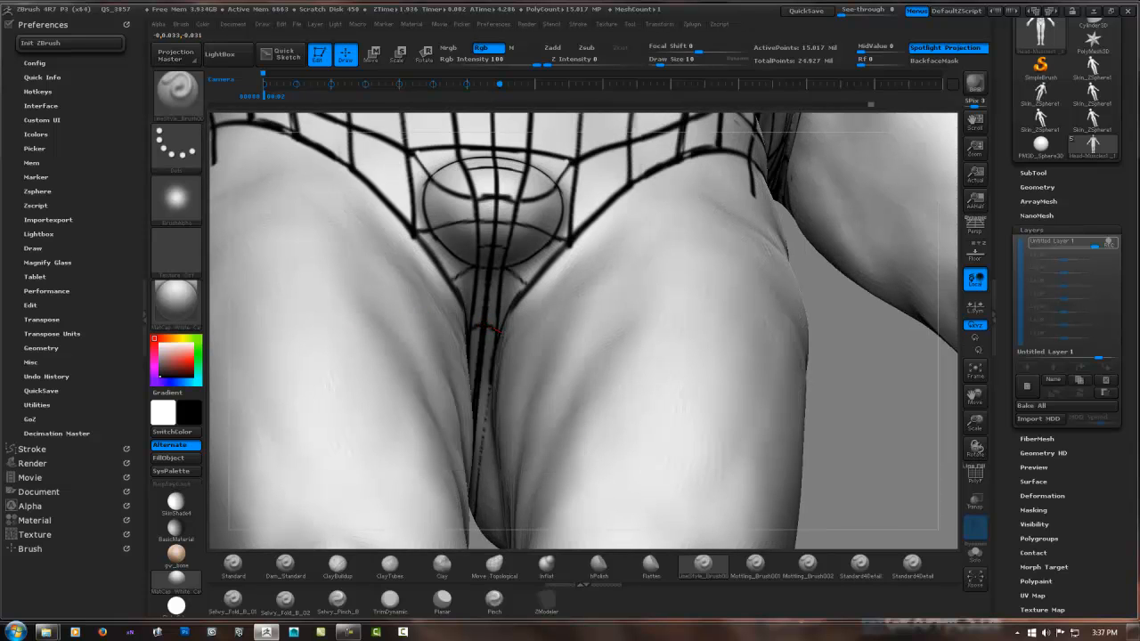
pyautogui.moveTo(516, 298)
pyautogui.mouseDown(button='right')
pyautogui.moveTo(520, 201)
pyautogui.moveTo(522, 339)
pyautogui.moveTo(511, 311)
pyautogui.mouseUp(button='right')
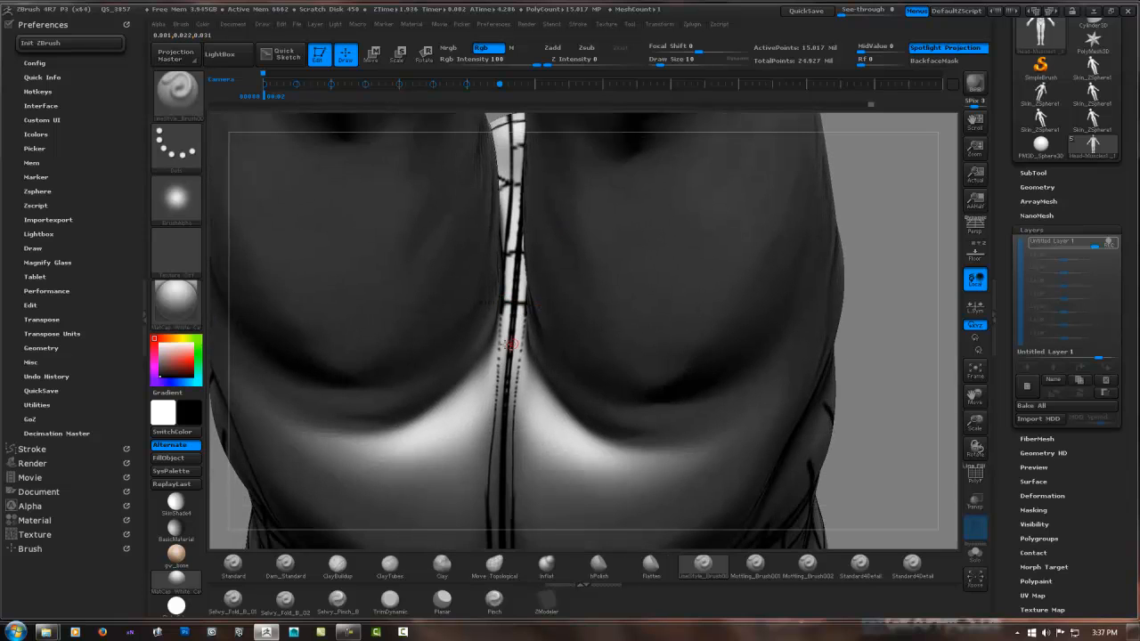
pyautogui.moveTo(519, 342); pyautogui.dragTo(530, 273, button='right')
pyautogui.moveTo(514, 343); pyautogui.dragTo(515, 293, button='right')
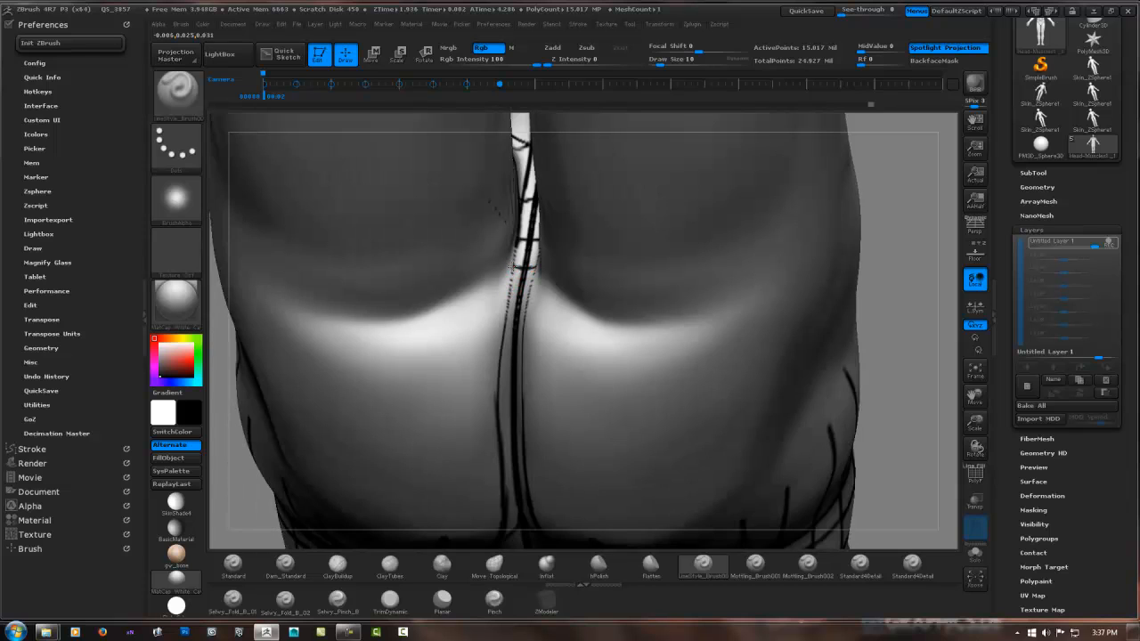
# Step: Paint curved lines along the crease under each buttock, forming a crescent band with forked outer corners that ties into the centre strip
pyautogui.moveTo(514, 267)
pyautogui.mouseDown()
pyautogui.moveTo(422, 308)
pyautogui.moveTo(336, 322)
pyautogui.moveTo(283, 308)
pyautogui.mouseUp()
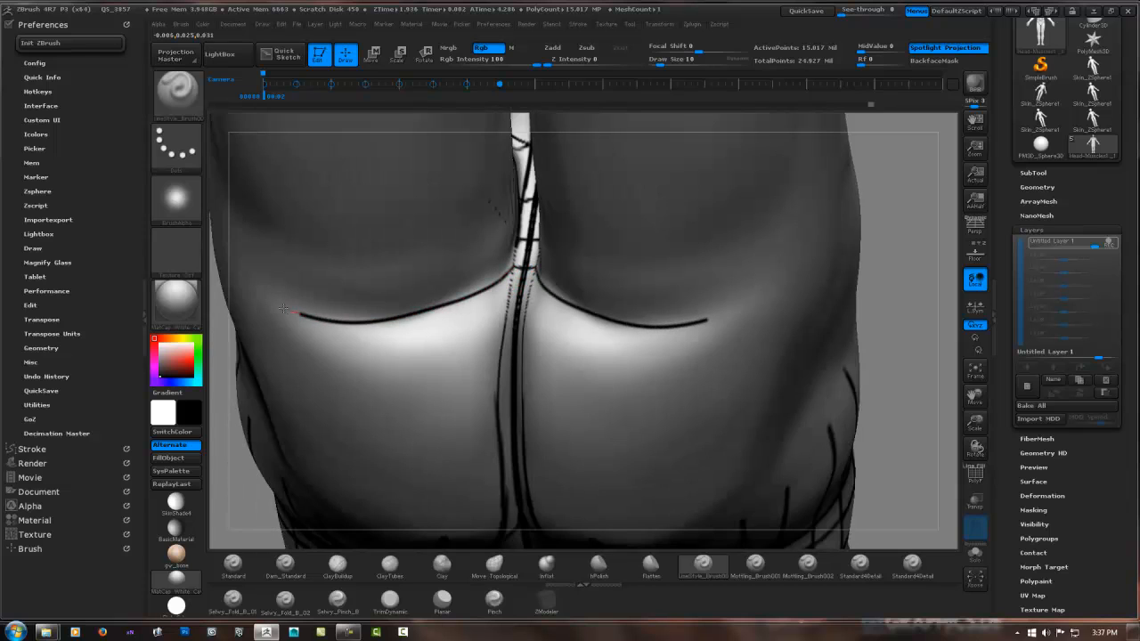
pyautogui.moveTo(421, 306)
pyautogui.mouseDown(button='right')
pyautogui.moveTo(498, 263)
pyautogui.moveTo(509, 243)
pyautogui.mouseUp(button='right')
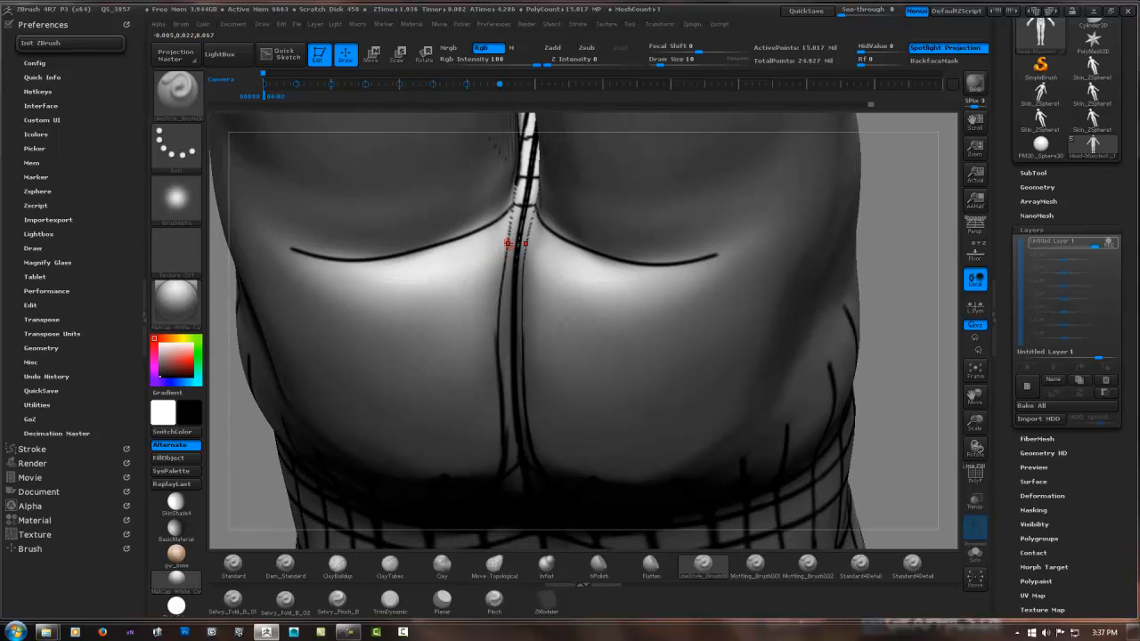
pyautogui.moveTo(498, 263)
pyautogui.mouseDown()
pyautogui.moveTo(427, 290)
pyautogui.moveTo(348, 285)
pyautogui.moveTo(289, 258)
pyautogui.moveTo(357, 273)
pyautogui.moveTo(333, 272)
pyautogui.moveTo(396, 267)
pyautogui.moveTo(511, 222)
pyautogui.mouseUp()
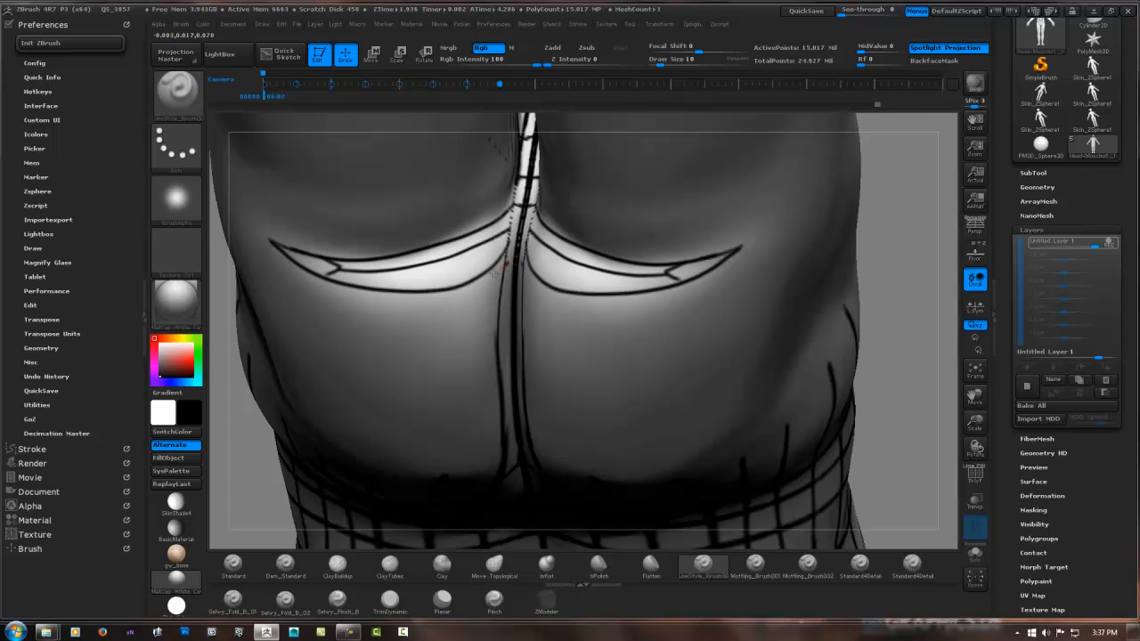
pyautogui.moveTo(494, 272); pyautogui.dragTo(442, 288)
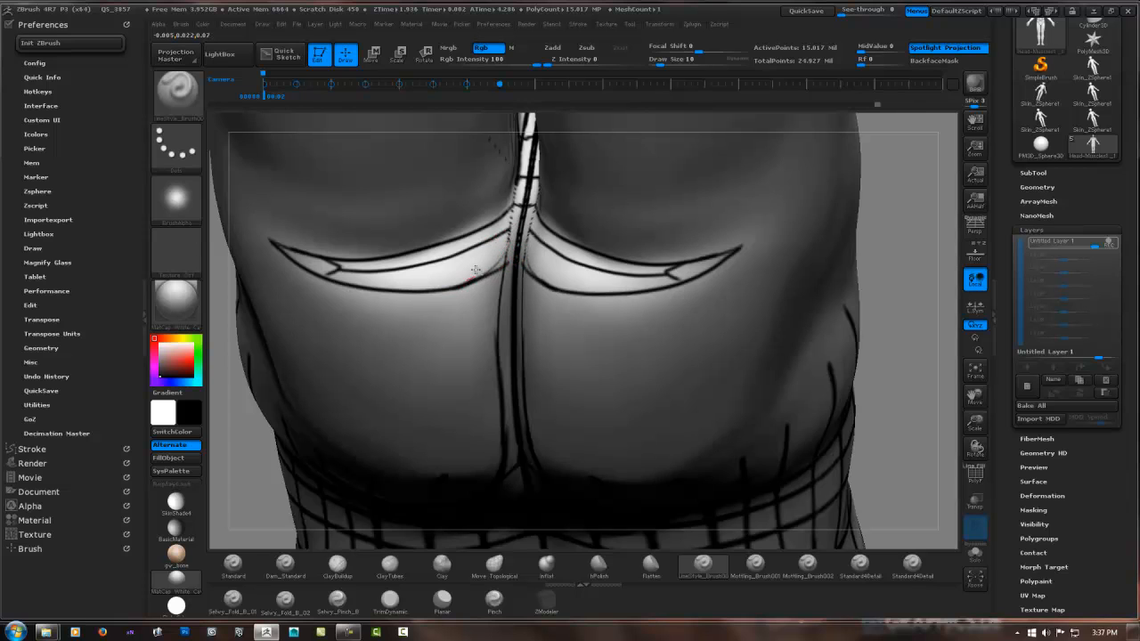
pyautogui.moveTo(505, 234)
pyautogui.keyDown('shift'); pyautogui.mouseDown()
pyautogui.moveTo(459, 250)
pyautogui.moveTo(504, 224)
pyautogui.moveTo(448, 250)
pyautogui.moveTo(490, 240)
pyautogui.mouseUp(); pyautogui.keyUp('shift')
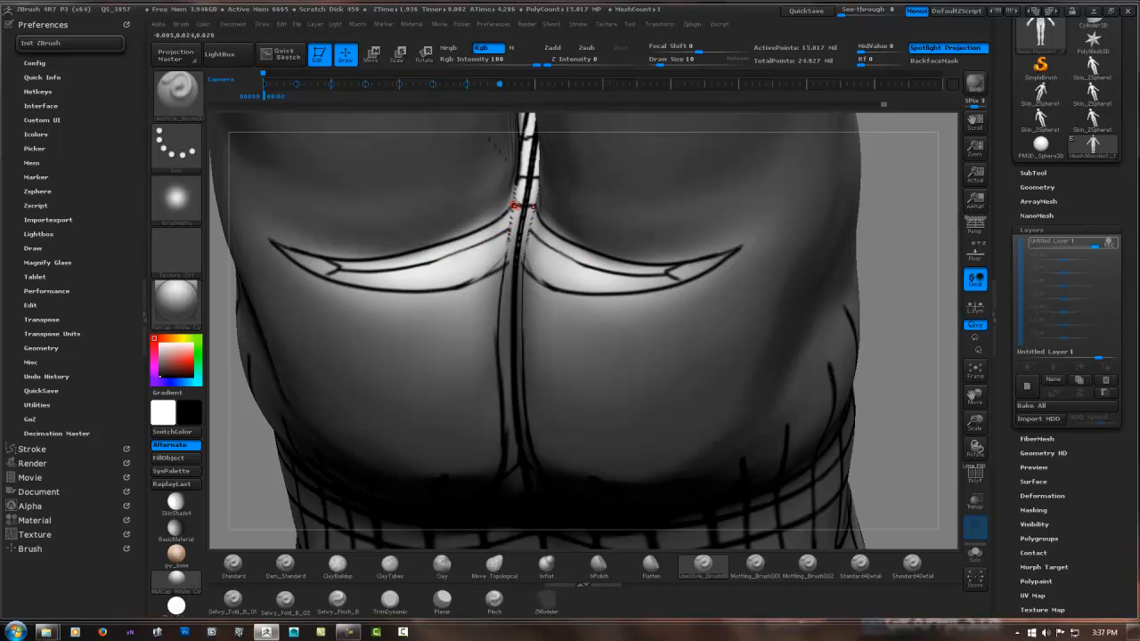
pyautogui.moveTo(513, 228)
pyautogui.keyDown('shift'); pyautogui.mouseDown()
pyautogui.moveTo(521, 189)
pyautogui.moveTo(508, 230)
pyautogui.mouseUp(); pyautogui.keyUp('shift')
# Step: Paint three lengthwise lines over each buttock from the crease band to the waist strokes, and tie the inner one across the band
pyautogui.moveTo(504, 262)
pyautogui.mouseDown(button='right')
pyautogui.moveTo(497, 235)
pyautogui.moveTo(468, 347)
pyautogui.moveTo(473, 275)
pyautogui.moveTo(485, 275)
pyautogui.moveTo(466, 284)
pyautogui.moveTo(447, 256)
pyautogui.moveTo(415, 255)
pyautogui.moveTo(532, 273)
pyautogui.moveTo(446, 241)
pyautogui.moveTo(444, 226)
pyautogui.mouseUp(button='right')
pyautogui.moveTo(443, 218); pyautogui.dragTo(429, 321)
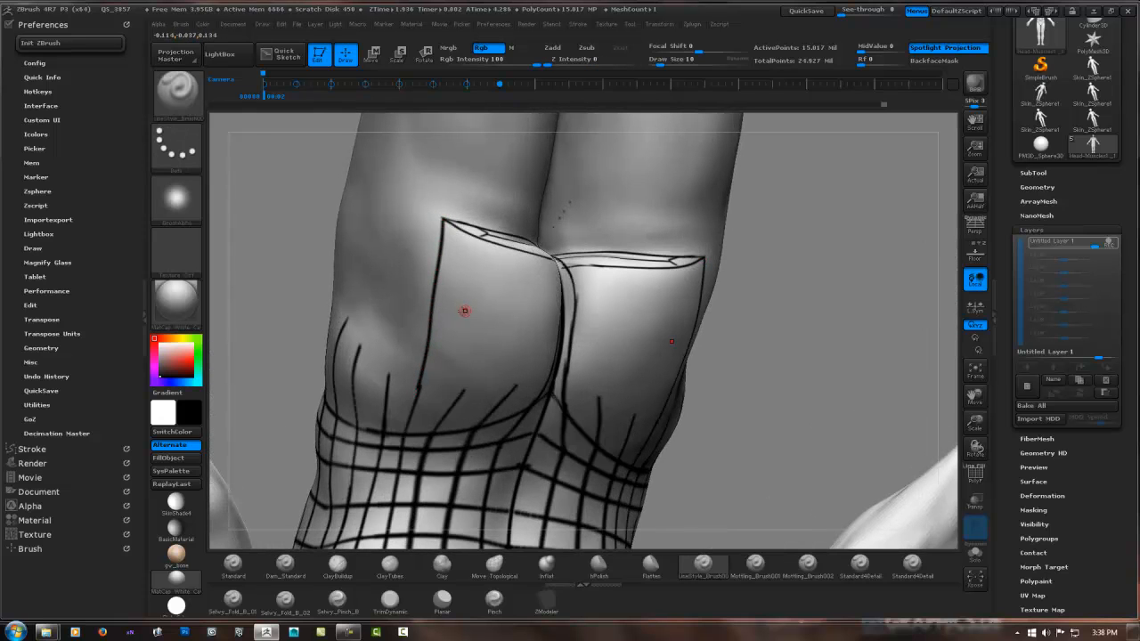
pyautogui.moveTo(464, 310); pyautogui.dragTo(437, 237, button='right')
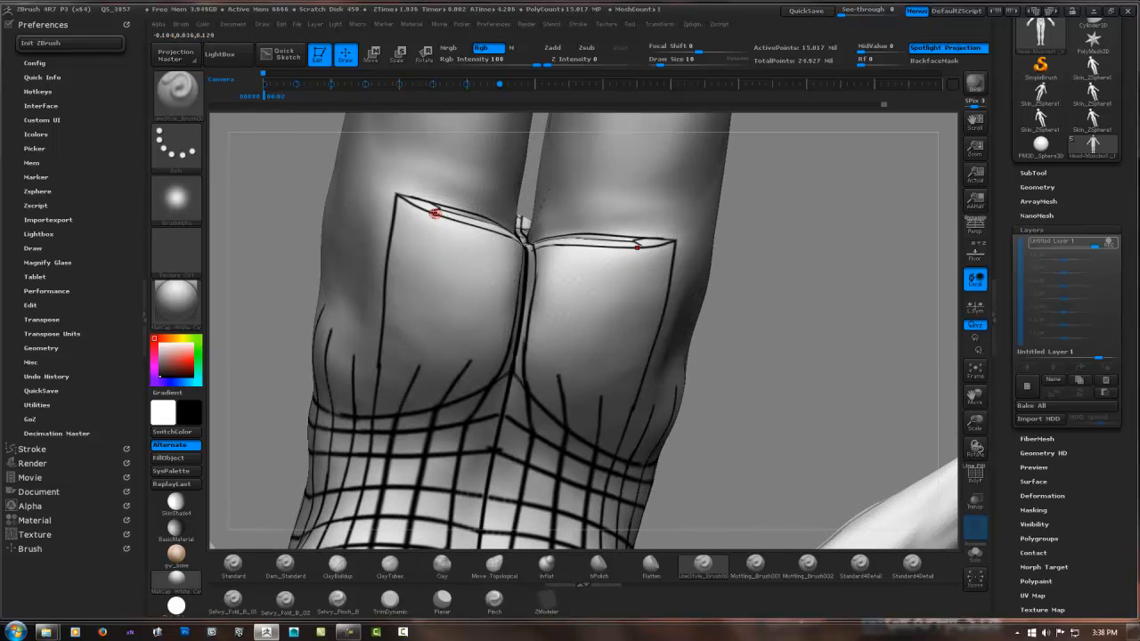
pyautogui.moveTo(434, 213); pyautogui.dragTo(426, 332)
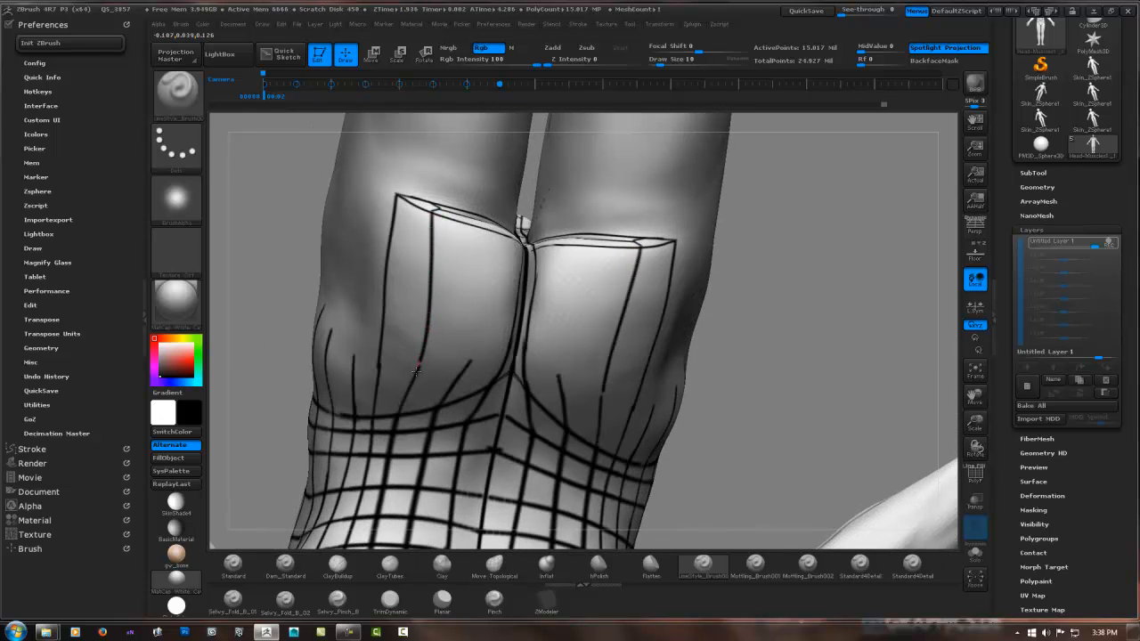
pyautogui.moveTo(450, 298); pyautogui.dragTo(489, 252, button='right')
pyautogui.moveTo(490, 229); pyautogui.dragTo(471, 365)
pyautogui.moveTo(506, 248)
pyautogui.mouseDown(button='right')
pyautogui.moveTo(514, 267)
pyautogui.moveTo(508, 229)
pyautogui.moveTo(512, 259)
pyautogui.moveTo(506, 240)
pyautogui.mouseUp(button='right')
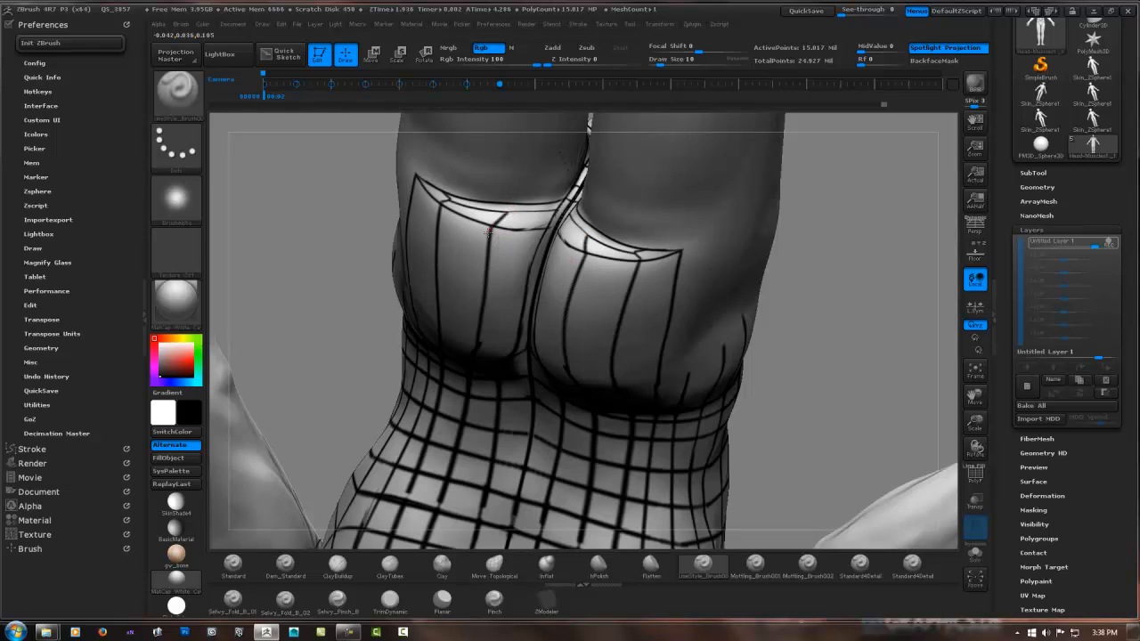
pyautogui.press('shift')
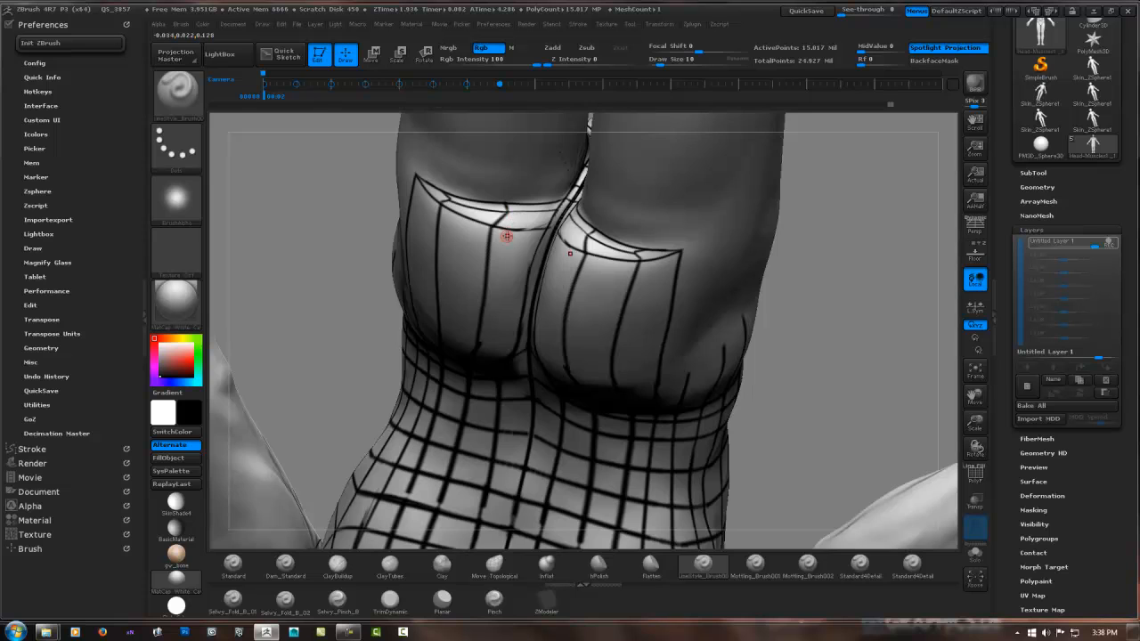
# Step: Repaint the middle lengthwise line on each buttock and add a short tie across the crease band at its end
pyautogui.moveTo(509, 229); pyautogui.dragTo(432, 234, button='right')
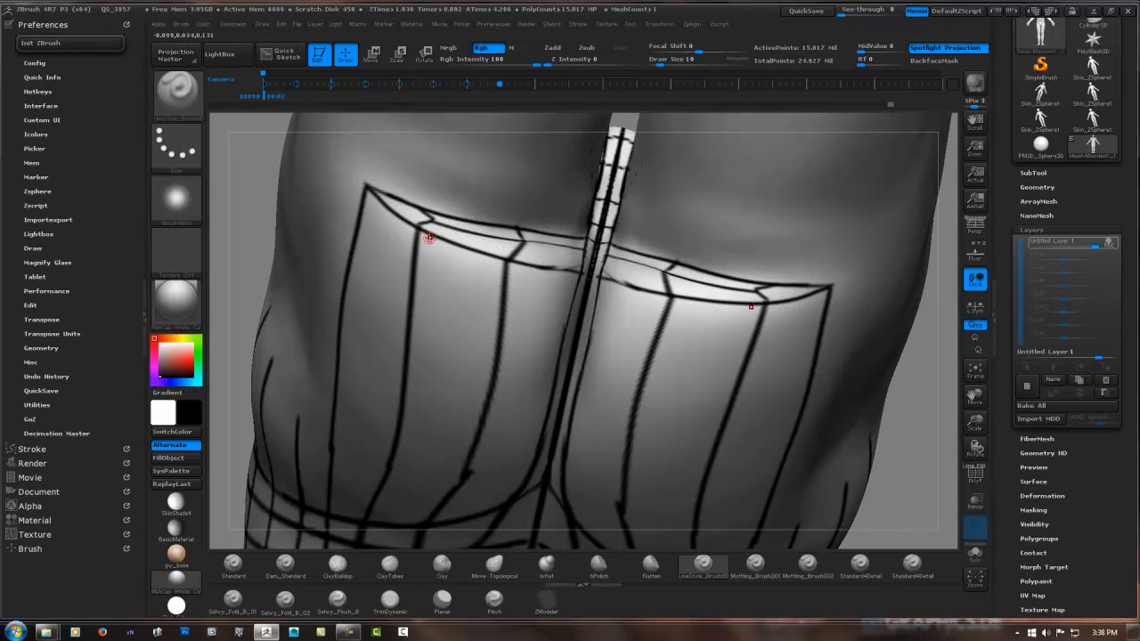
pyautogui.moveTo(429, 245); pyautogui.dragTo(400, 410)
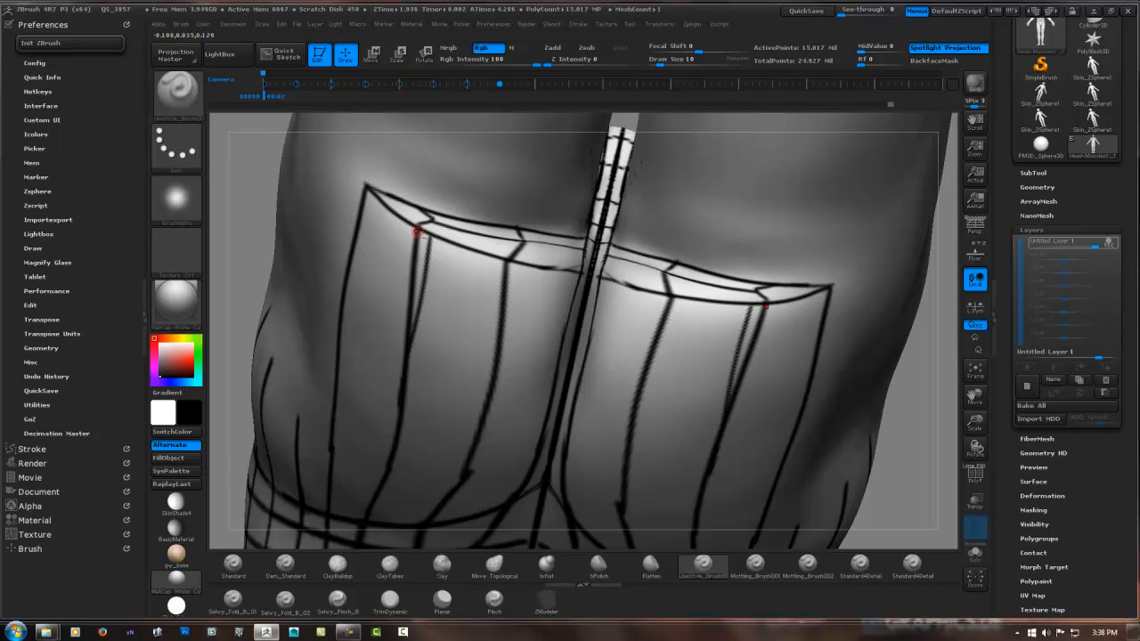
pyautogui.moveTo(418, 237); pyautogui.dragTo(405, 371)
pyautogui.keyDown('ctrl'); pyautogui.moveTo(485, 250); pyautogui.dragTo(451, 245, button='right'); pyautogui.keyUp('ctrl')
pyautogui.moveTo(451, 246); pyautogui.dragTo(435, 345)
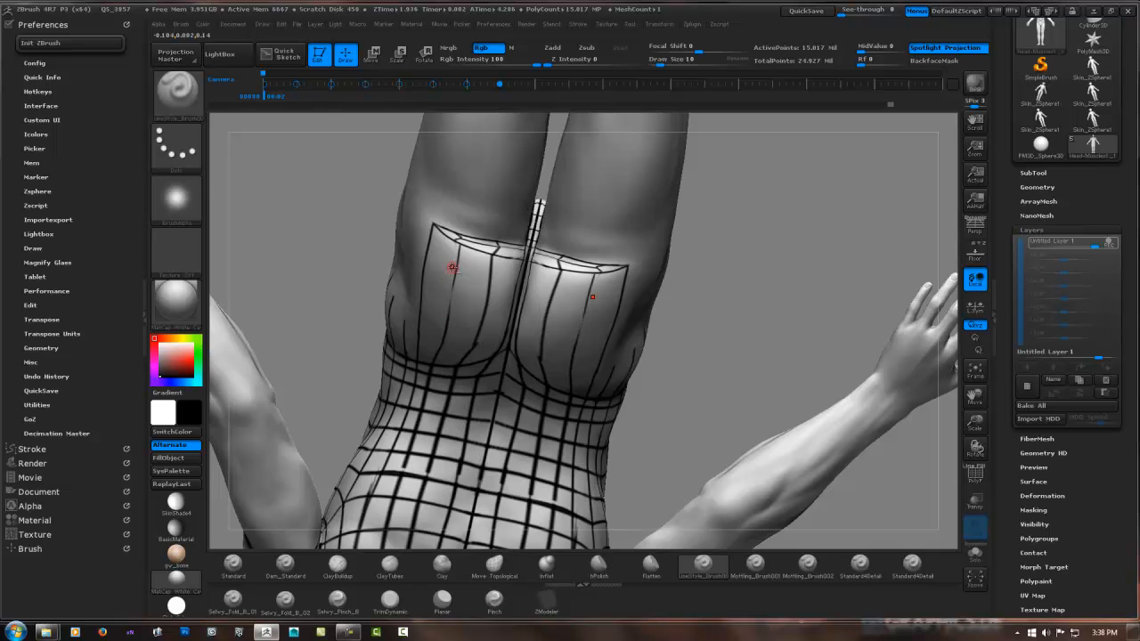
pyautogui.keyDown('ctrl'); pyautogui.moveTo(453, 247); pyautogui.dragTo(463, 232, button='right'); pyautogui.keyUp('ctrl')
pyautogui.moveTo(463, 232)
pyautogui.mouseDown()
pyautogui.moveTo(433, 401)
pyautogui.moveTo(443, 327)
pyautogui.mouseUp()
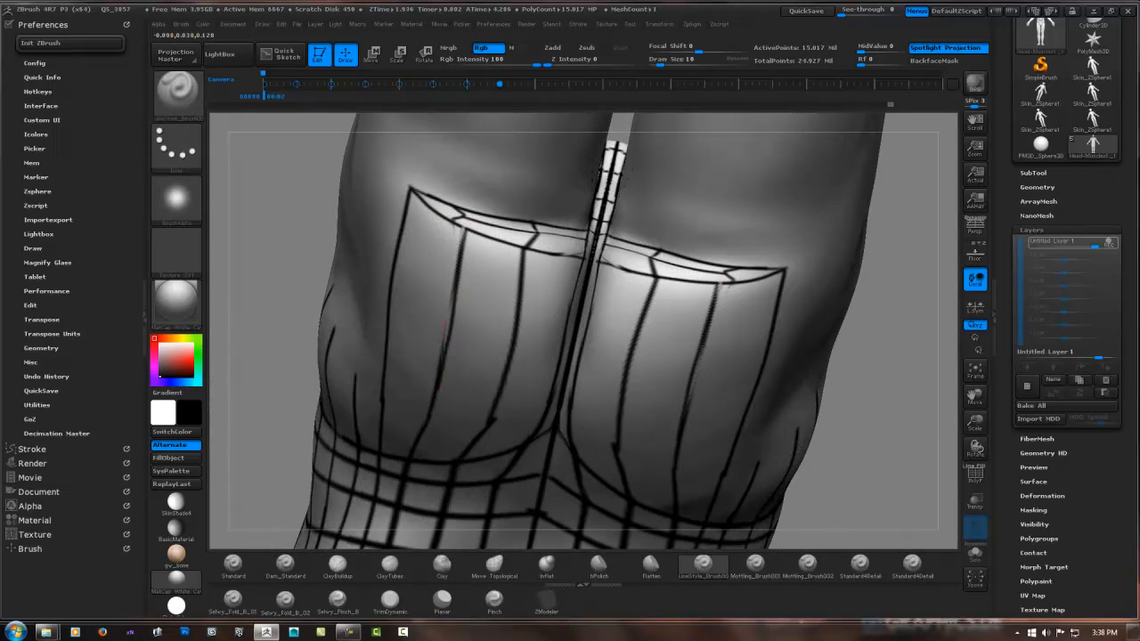
pyautogui.moveTo(459, 258); pyautogui.dragTo(428, 389)
pyautogui.moveTo(428, 389); pyautogui.dragTo(473, 238, button='right')
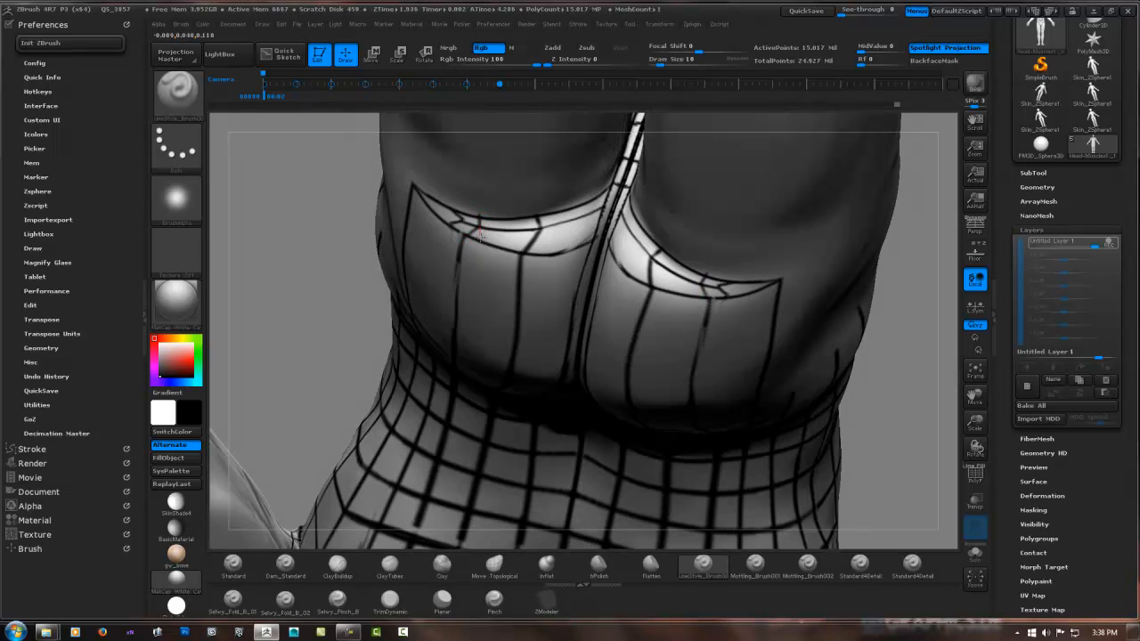
pyautogui.moveTo(450, 214)
pyautogui.mouseDown()
pyautogui.moveTo(478, 223)
pyautogui.moveTo(461, 223)
pyautogui.mouseUp()
pyautogui.moveTo(531, 241)
pyautogui.mouseDown(button='right')
pyautogui.moveTo(611, 229)
pyautogui.moveTo(629, 214)
pyautogui.moveTo(620, 195)
pyautogui.mouseUp(button='right')
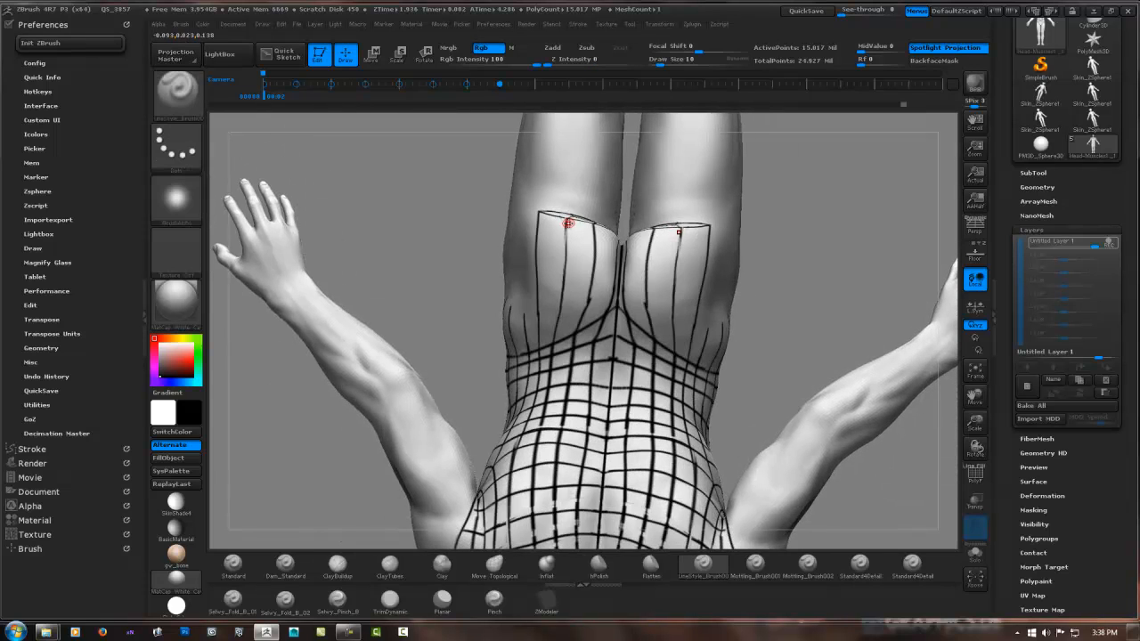
# Step: View the torso and buttock grid from behind and quick-save the project
pyautogui.moveTo(570, 224); pyautogui.dragTo(611, 227, button='right')
pyautogui.moveTo(520, 232)
pyautogui.keyDown('ctrl'); pyautogui.mouseDown(button='right')
pyautogui.moveTo(576, 218)
pyautogui.moveTo(540, 238)
pyautogui.moveTo(540, 133)
pyautogui.moveTo(508, 255)
pyautogui.moveTo(631, 267)
pyautogui.moveTo(590, 279)
pyautogui.moveTo(651, 272)
pyautogui.moveTo(603, 212)
pyautogui.mouseUp(button='right'); pyautogui.keyUp('ctrl')
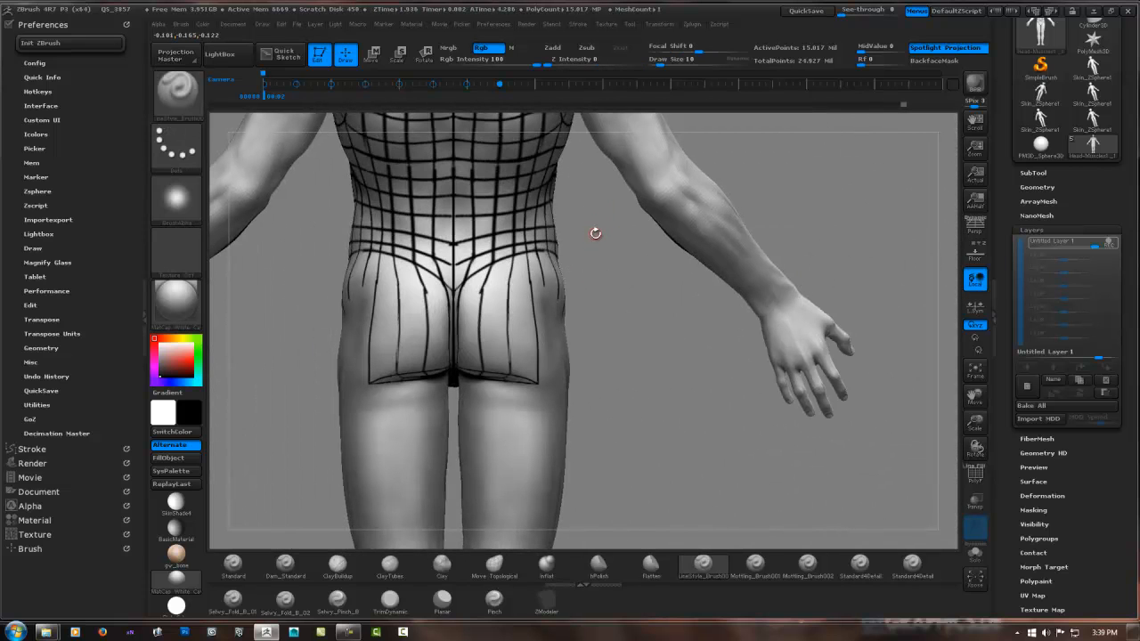
pyautogui.click(814, 13)
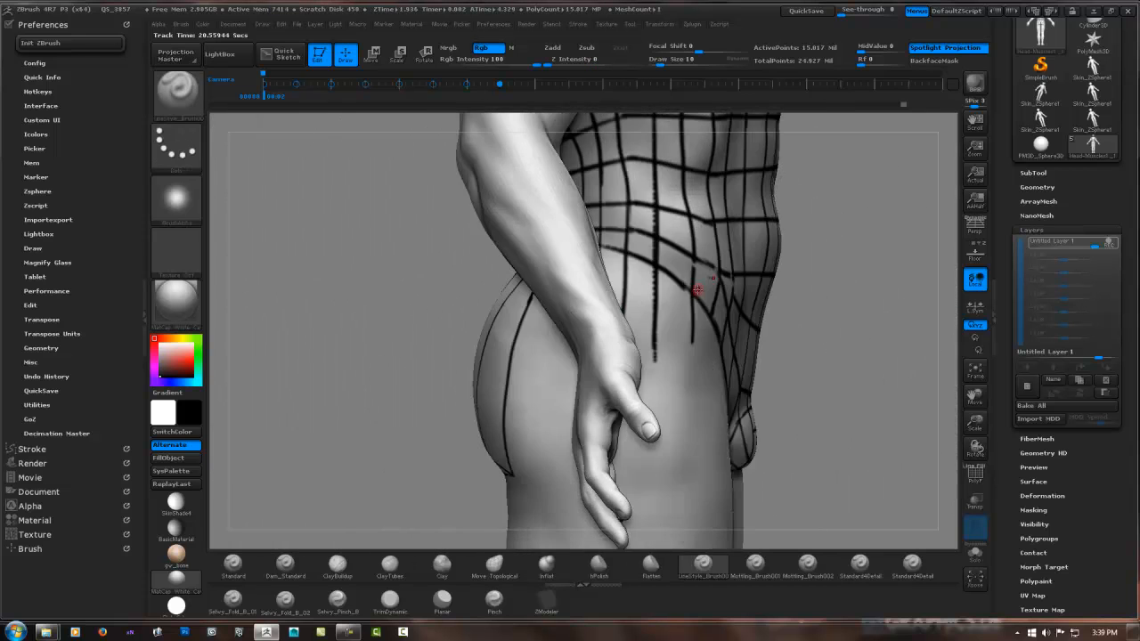
# Step: Clean up and repaint the line junctions at the front of each hip, just above the leg boundary
pyautogui.moveTo(697, 289); pyautogui.dragTo(552, 357, button='right')
pyautogui.moveTo(792, 297)
pyautogui.keyDown('alt'); pyautogui.mouseDown(button='right')
pyautogui.moveTo(473, 234)
pyautogui.moveTo(450, 256)
pyautogui.mouseUp(button='right'); pyautogui.keyUp('alt')
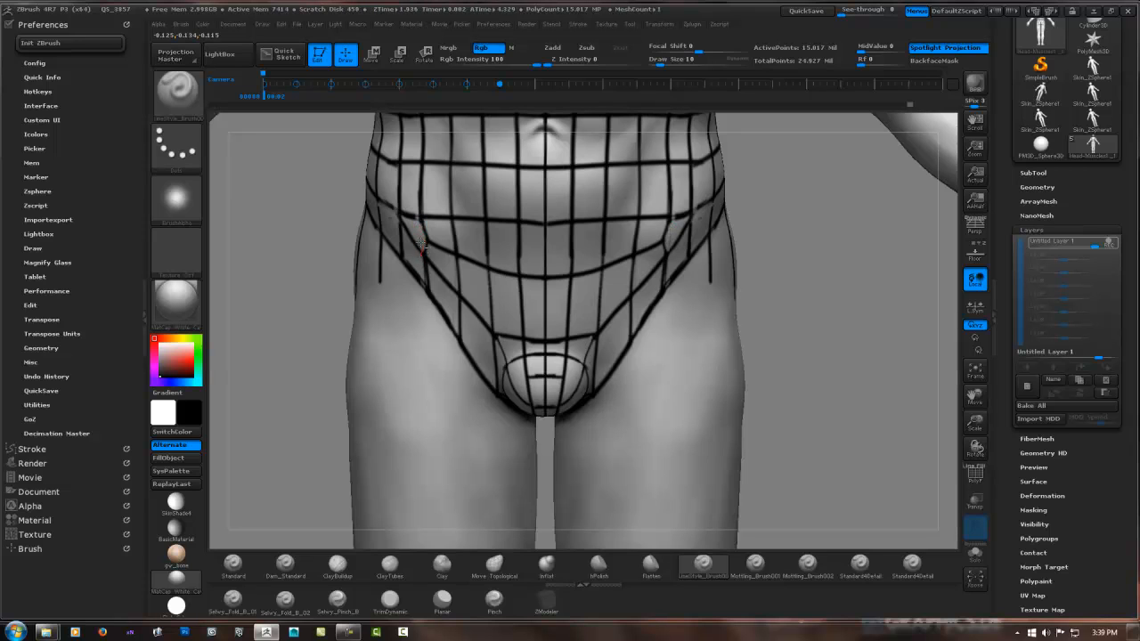
pyautogui.keyDown('alt'); pyautogui.moveTo(581, 275); pyautogui.dragTo(476, 318, button='right'); pyautogui.keyUp('alt')
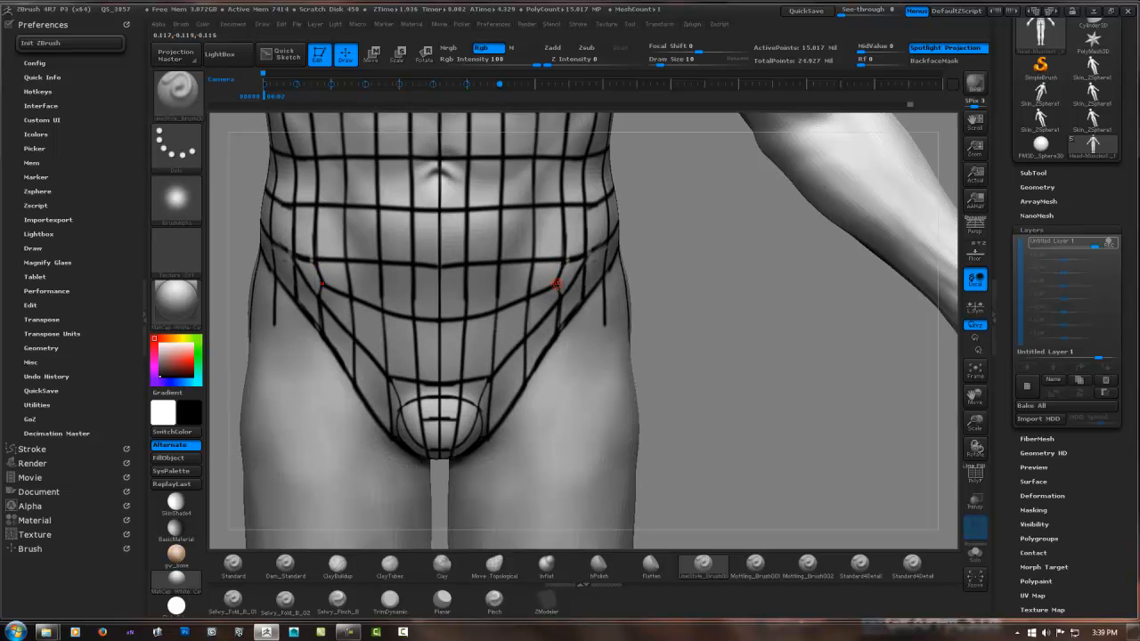
pyautogui.moveTo(589, 307); pyautogui.dragTo(539, 314, button='right')
pyautogui.moveTo(504, 316); pyautogui.dragTo(523, 330, button='right')
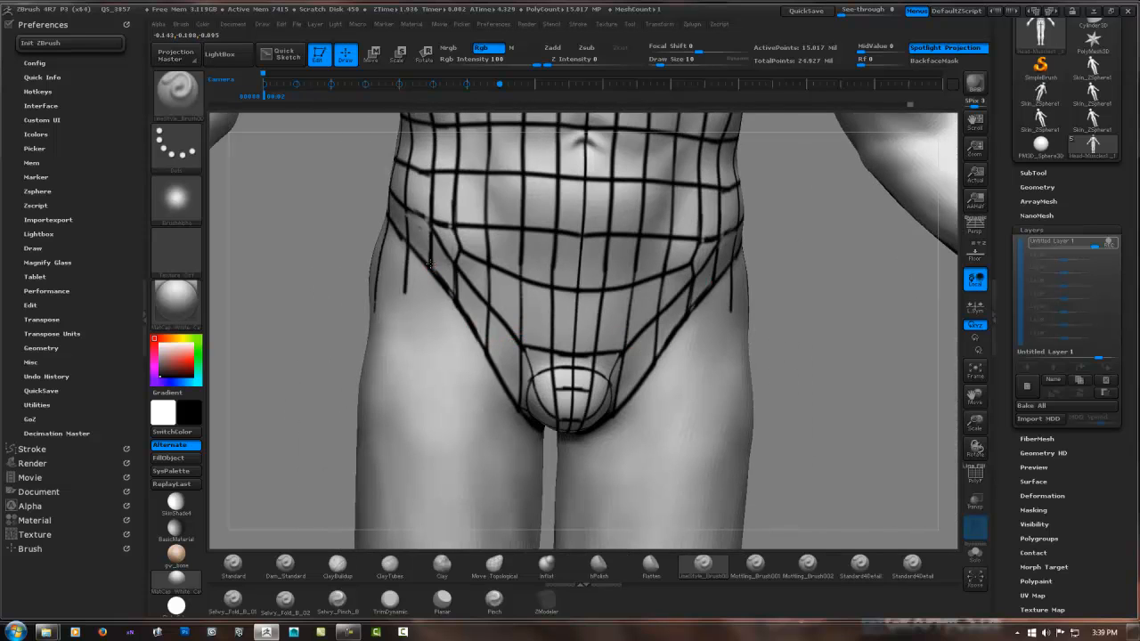
# Step: Extend the grid lines with short strokes past the leg boundary onto the front and inner thighs
pyautogui.moveTo(453, 297); pyautogui.dragTo(492, 423)
pyautogui.moveTo(525, 441)
pyautogui.keyDown('alt'); pyautogui.mouseDown(button='right')
pyautogui.moveTo(511, 423)
pyautogui.moveTo(495, 297)
pyautogui.moveTo(472, 271)
pyautogui.mouseUp(button='right'); pyautogui.keyUp('alt')
pyautogui.moveTo(463, 256)
pyautogui.mouseDown()
pyautogui.moveTo(456, 308)
pyautogui.moveTo(485, 292)
pyautogui.mouseUp()
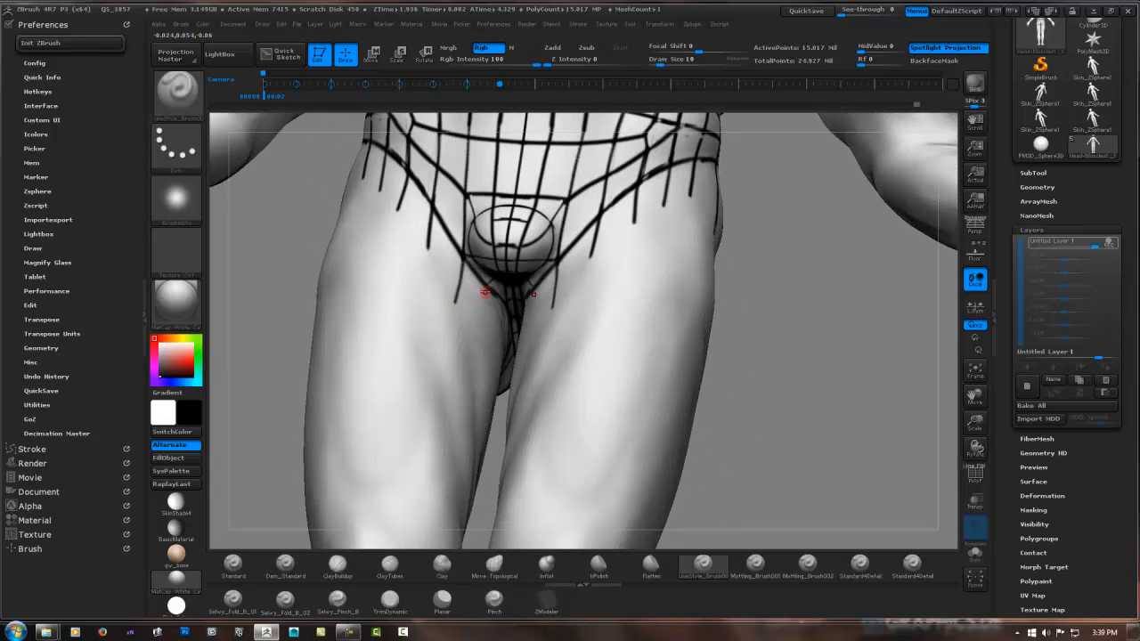
pyautogui.moveTo(481, 317)
pyautogui.mouseDown(button='right')
pyautogui.moveTo(521, 331)
pyautogui.moveTo(499, 321)
pyautogui.moveTo(484, 346)
pyautogui.moveTo(499, 284)
pyautogui.moveTo(616, 270)
pyautogui.moveTo(550, 267)
pyautogui.moveTo(517, 287)
pyautogui.moveTo(526, 288)
pyautogui.moveTo(521, 280)
pyautogui.mouseUp(button='right')
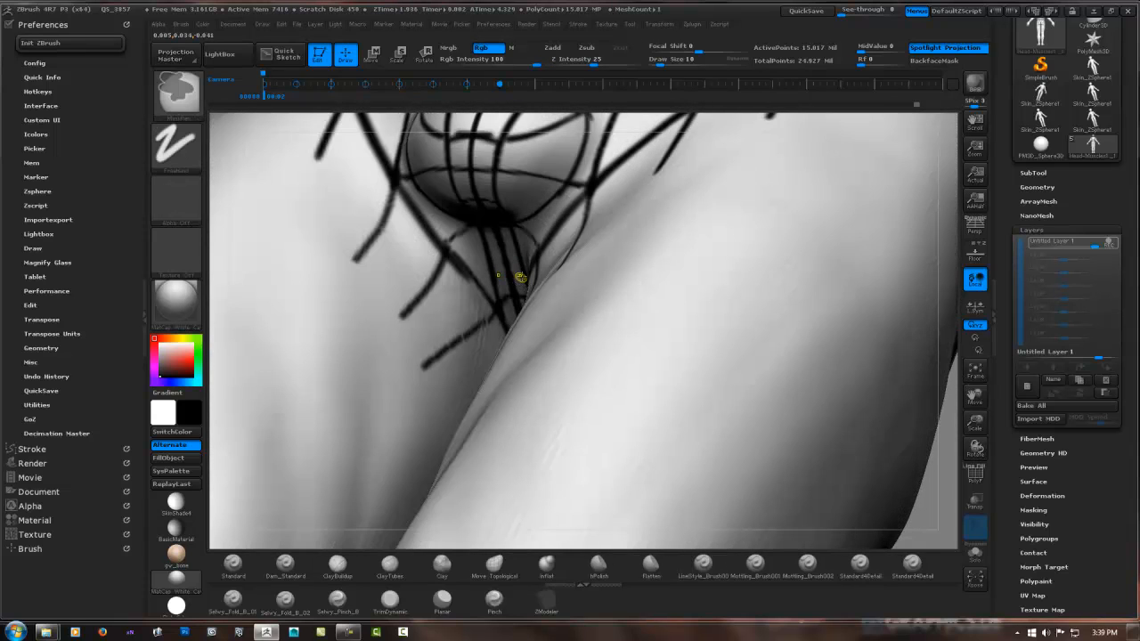
pyautogui.moveTo(504, 298)
pyautogui.mouseDown(button='right')
pyautogui.moveTo(498, 310)
pyautogui.moveTo(490, 252)
pyautogui.moveTo(454, 244)
pyautogui.mouseUp(button='right')
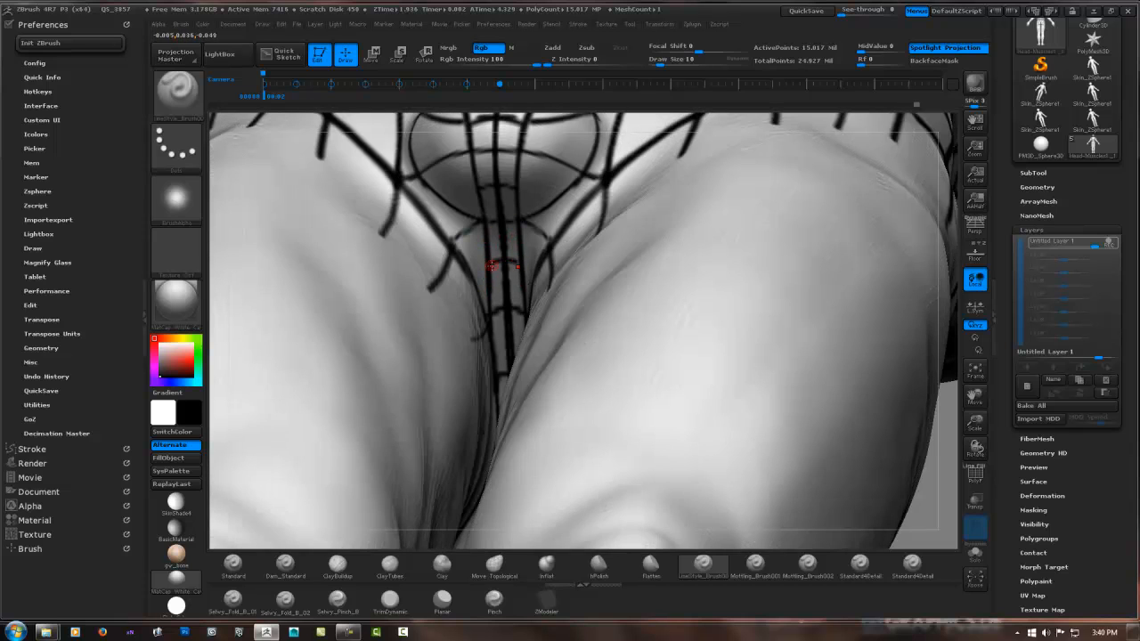
# Step: Paint a short stroke from the centre strip onto the back of the inner thigh, undoing misplaced attempts and repainting it along the leg's inner edge
pyautogui.moveTo(511, 280)
pyautogui.mouseDown(button='right')
pyautogui.moveTo(496, 189)
pyautogui.moveTo(511, 158)
pyautogui.moveTo(517, 220)
pyautogui.moveTo(487, 211)
pyautogui.moveTo(527, 242)
pyautogui.moveTo(545, 336)
pyautogui.mouseUp(button='right')
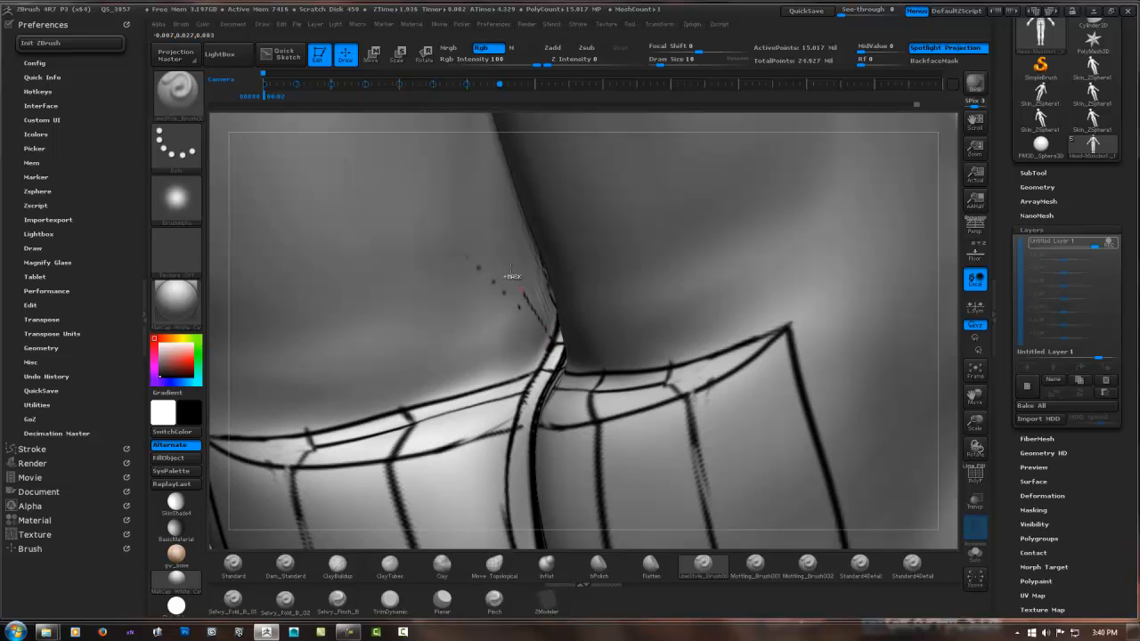
pyautogui.press('shift')
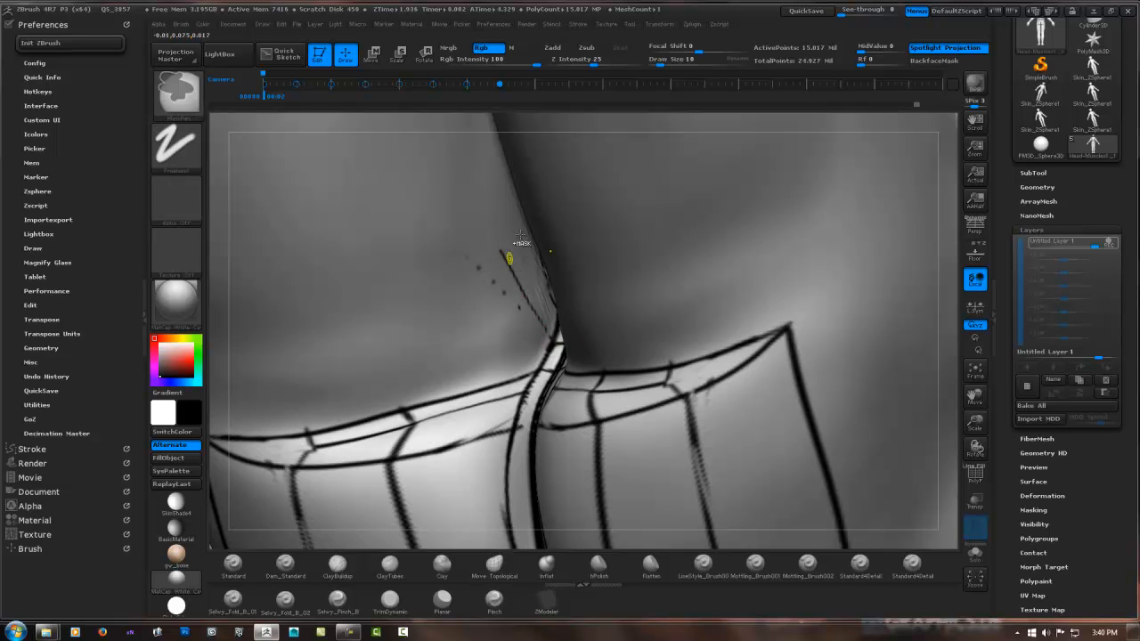
pyautogui.hotkey('ctrl', 'z')
pyautogui.moveTo(528, 238)
pyautogui.mouseDown(button='right')
pyautogui.moveTo(540, 275)
pyautogui.moveTo(512, 270)
pyautogui.mouseUp(button='right')
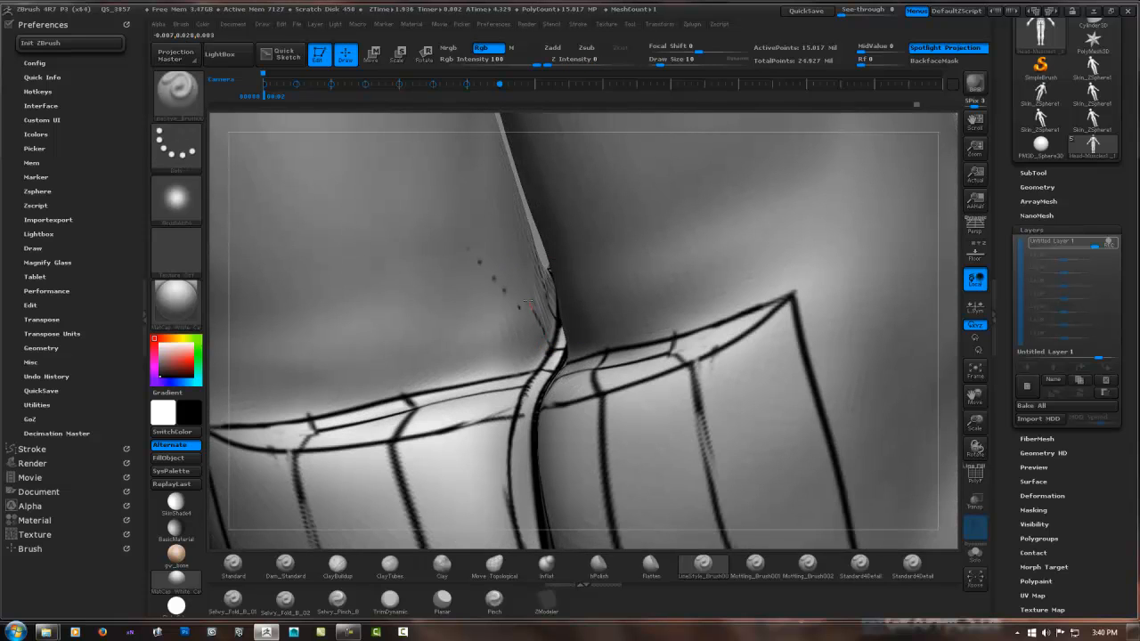
pyautogui.moveTo(506, 254)
pyautogui.mouseDown(button='right')
pyautogui.moveTo(512, 323)
pyautogui.moveTo(493, 308)
pyautogui.mouseUp(button='right')
pyautogui.press('shift')
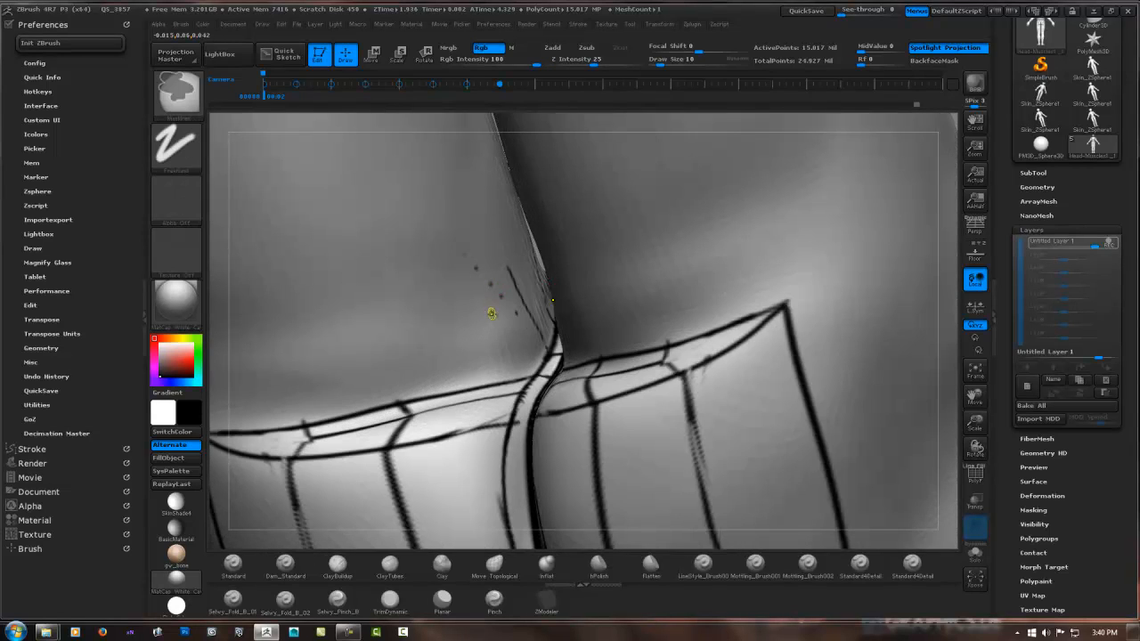
pyautogui.hotkey('ctrl', 'z')
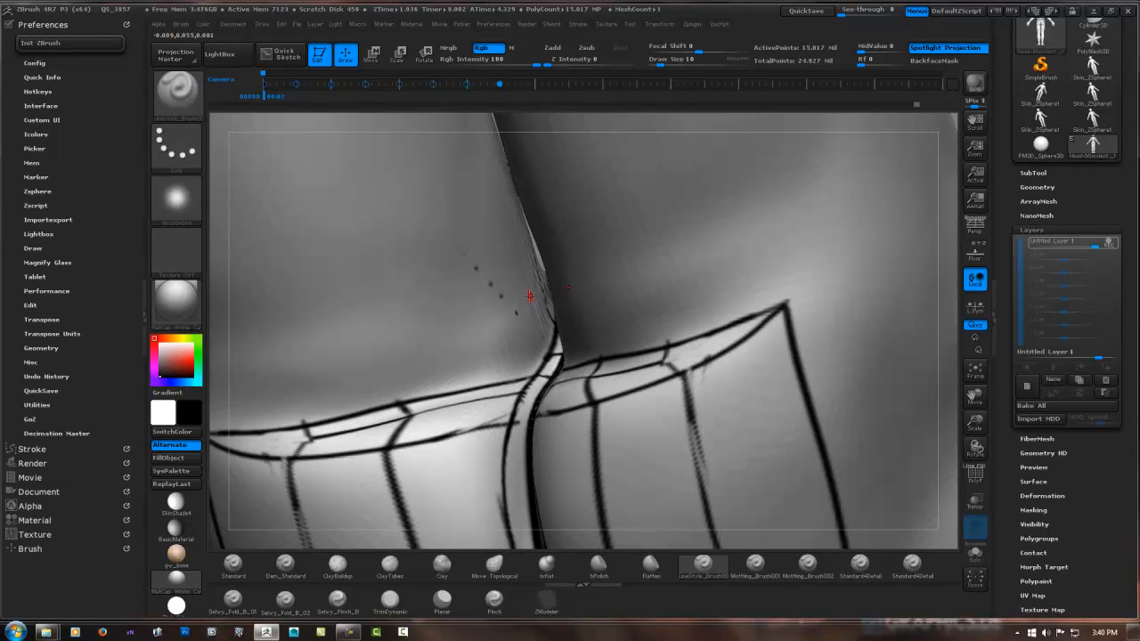
pyautogui.moveTo(530, 296)
pyautogui.mouseDown(button='right')
pyautogui.moveTo(498, 304)
pyautogui.moveTo(519, 260)
pyautogui.mouseUp(button='right')
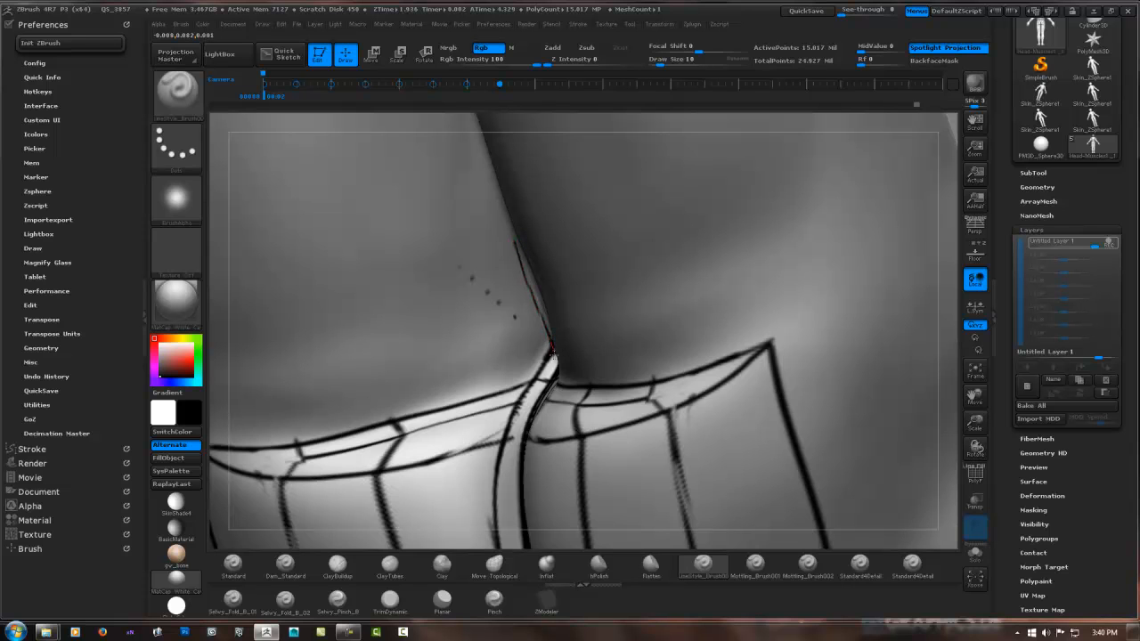
# Step: Repaint the short strokes running from the inner end of the buttock crease onto the back of the inner thigh
pyautogui.moveTo(553, 353)
pyautogui.mouseDown(button='right')
pyautogui.moveTo(515, 339)
pyautogui.moveTo(540, 316)
pyautogui.mouseUp(button='right')
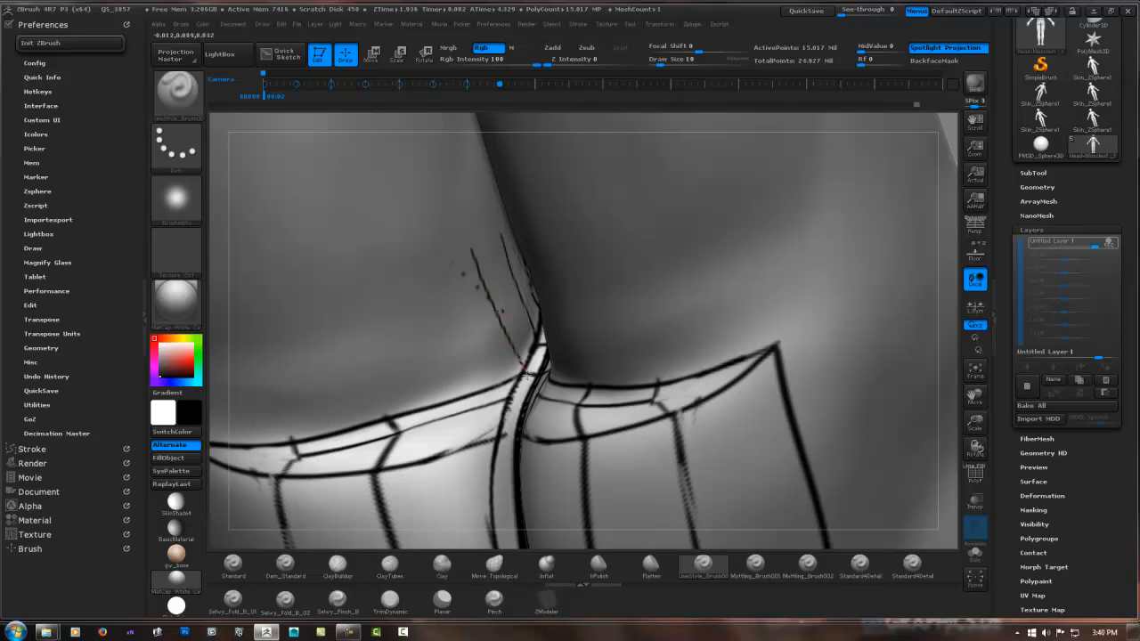
pyautogui.moveTo(527, 374); pyautogui.dragTo(529, 378)
pyautogui.press('ctrl')
pyautogui.moveTo(430, 366); pyautogui.dragTo(432, 430, button='right')
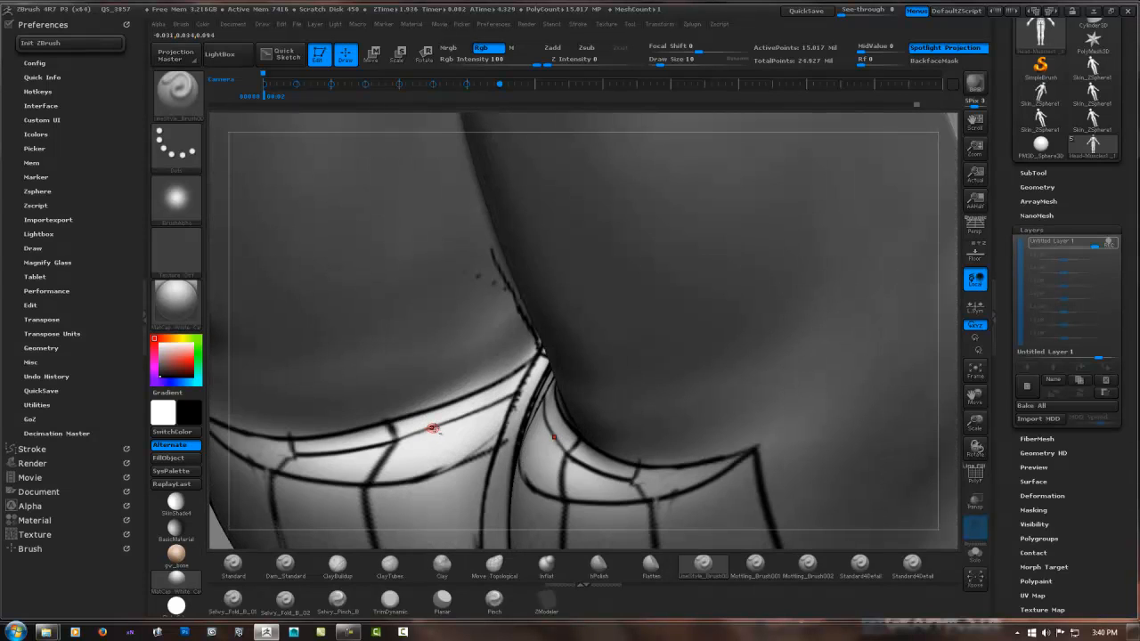
# Step: Slant the inner dividing line of the buttock crease strip and extend it with a short stroke onto the back of the thigh
pyautogui.moveTo(387, 466); pyautogui.dragTo(366, 491)
pyautogui.moveTo(394, 428)
pyautogui.keyDown('alt'); pyautogui.mouseDown()
pyautogui.moveTo(372, 474)
pyautogui.moveTo(451, 421)
pyautogui.mouseUp(); pyautogui.keyUp('alt')
pyautogui.moveTo(466, 397); pyautogui.dragTo(473, 368, button='right')
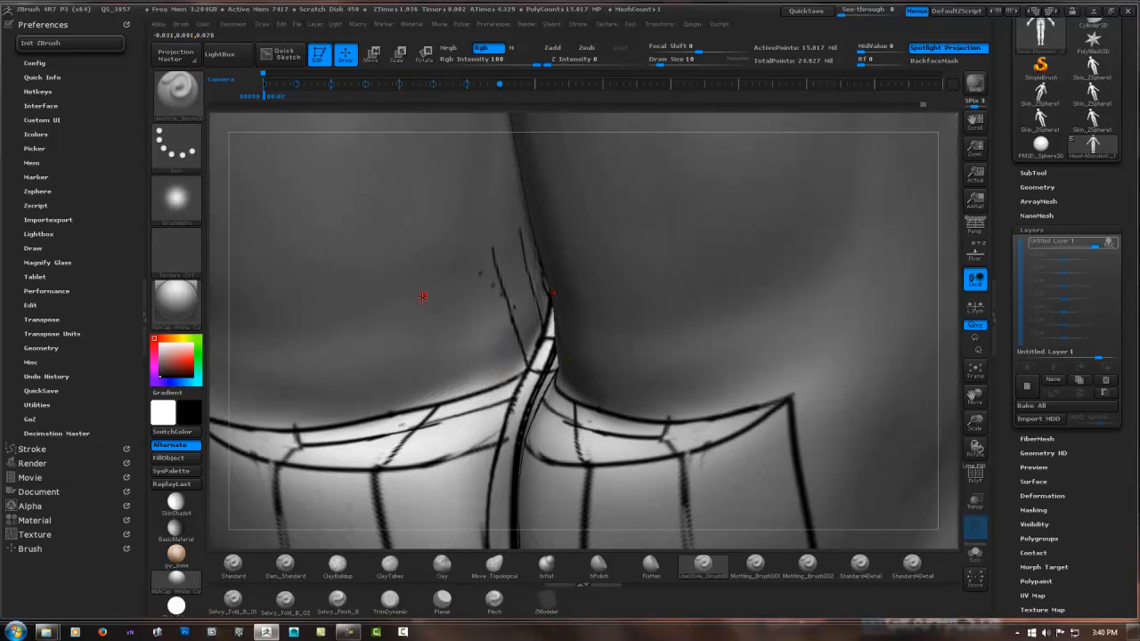
pyautogui.moveTo(416, 270); pyautogui.dragTo(434, 341)
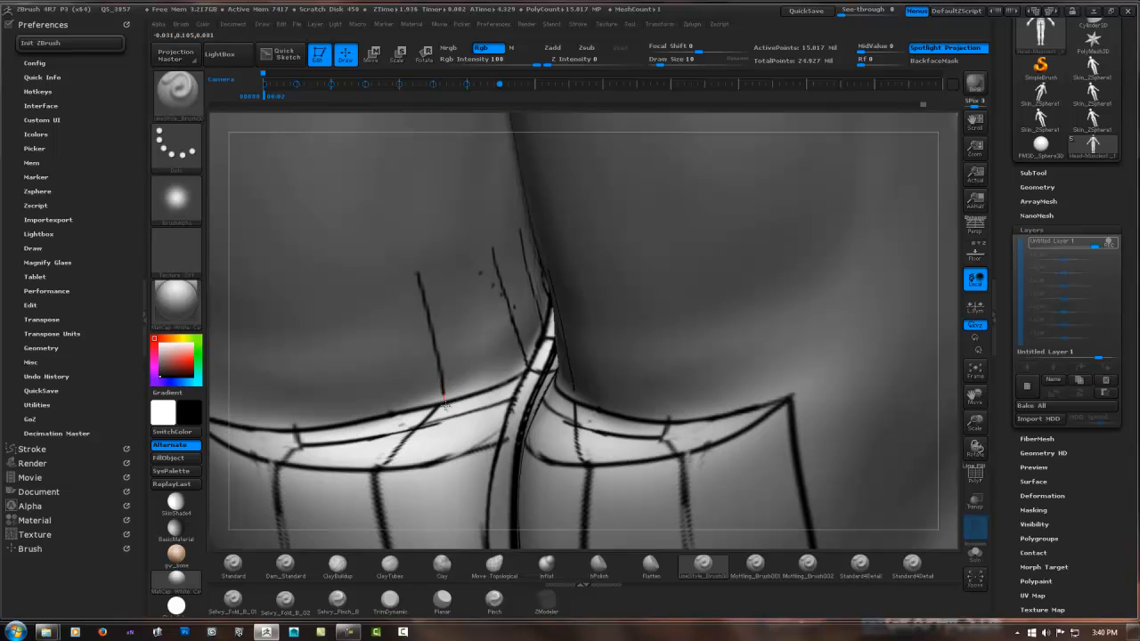
pyautogui.moveTo(446, 403); pyautogui.dragTo(426, 421)
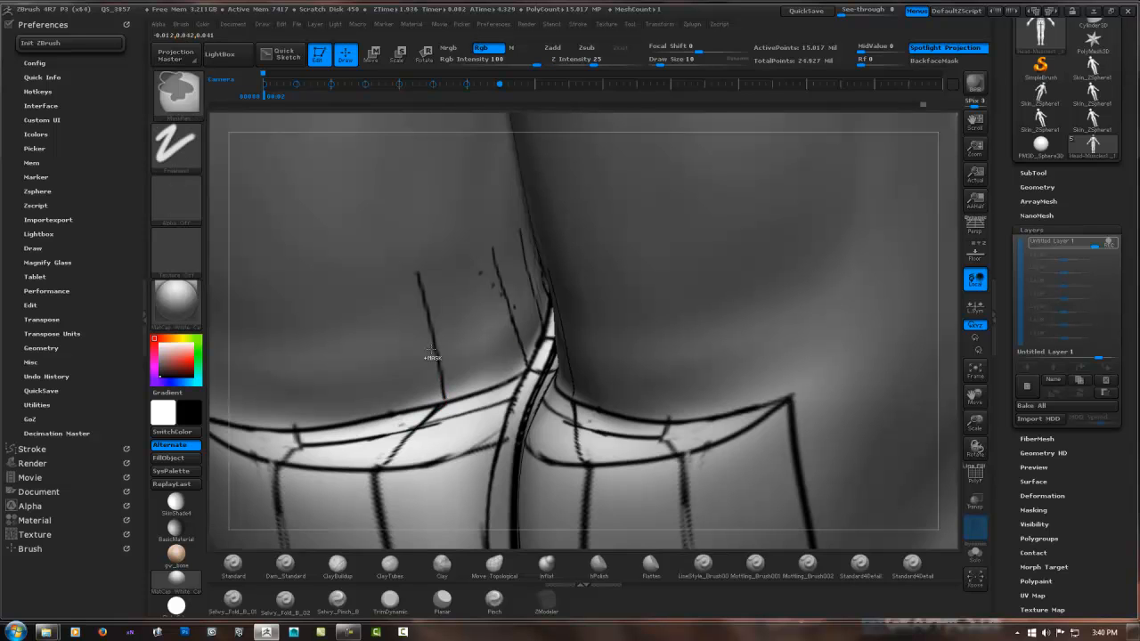
# Step: Touch up the short stroke on the back of the inner thigh beside the centre strip
pyautogui.moveTo(432, 356)
pyautogui.keyDown('ctrl'); pyautogui.mouseDown(button='right')
pyautogui.moveTo(455, 332)
pyautogui.moveTo(471, 341)
pyautogui.moveTo(465, 313)
pyautogui.moveTo(459, 321)
pyautogui.moveTo(516, 337)
pyautogui.mouseUp(button='right'); pyautogui.keyUp('ctrl')
pyautogui.rightClick(520, 325)
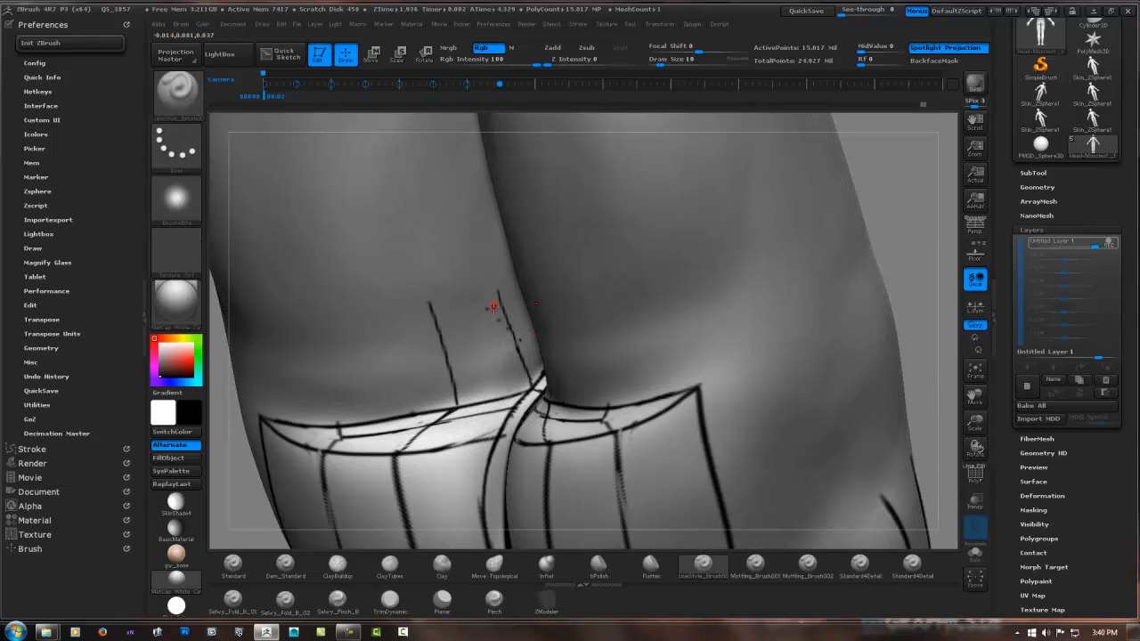
pyautogui.moveTo(492, 296); pyautogui.dragTo(511, 353)
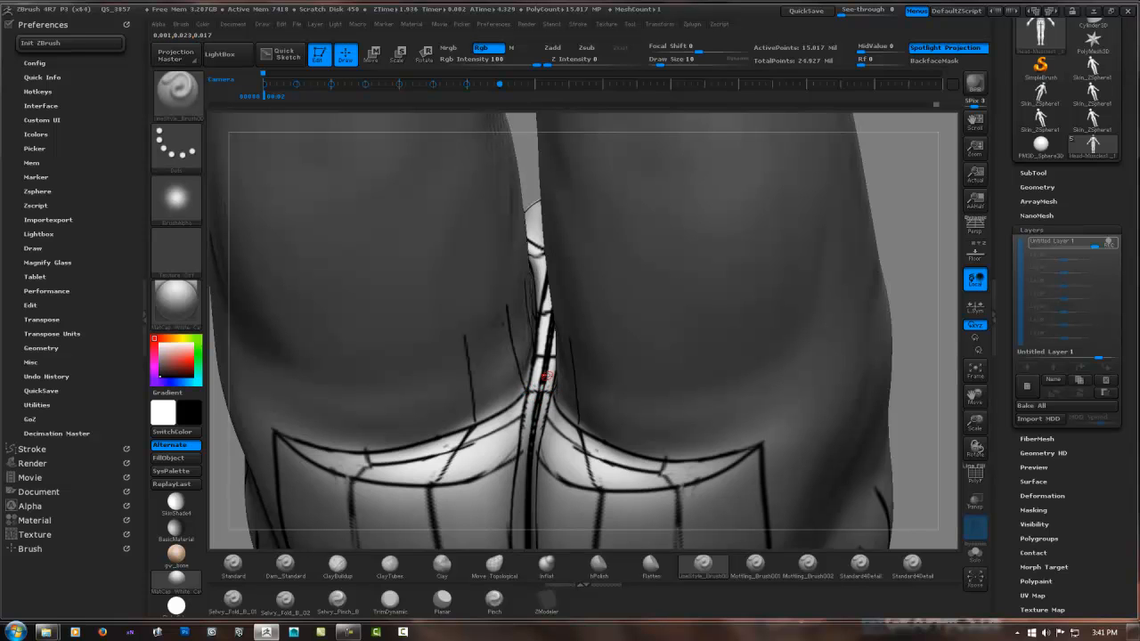
# Step: Extend the two outer buttock lines past the crease onto the back of the thigh and clean up the crease's outer corner
pyautogui.moveTo(562, 339); pyautogui.dragTo(425, 400, button='right')
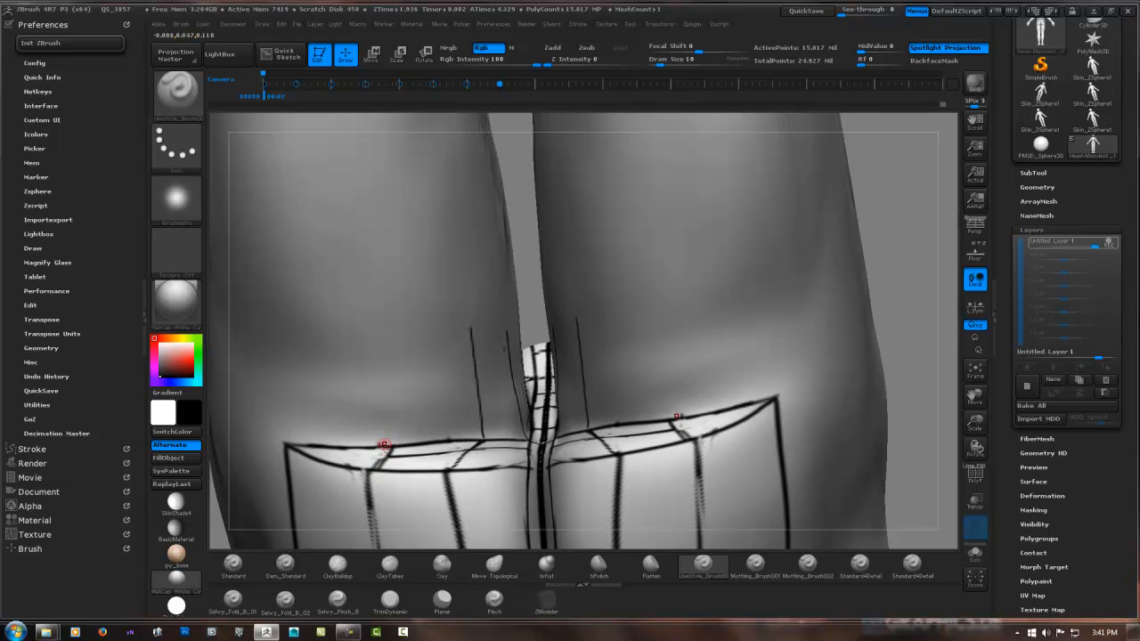
pyautogui.moveTo(385, 444); pyautogui.dragTo(395, 466, button='right')
pyautogui.press('ctrl')
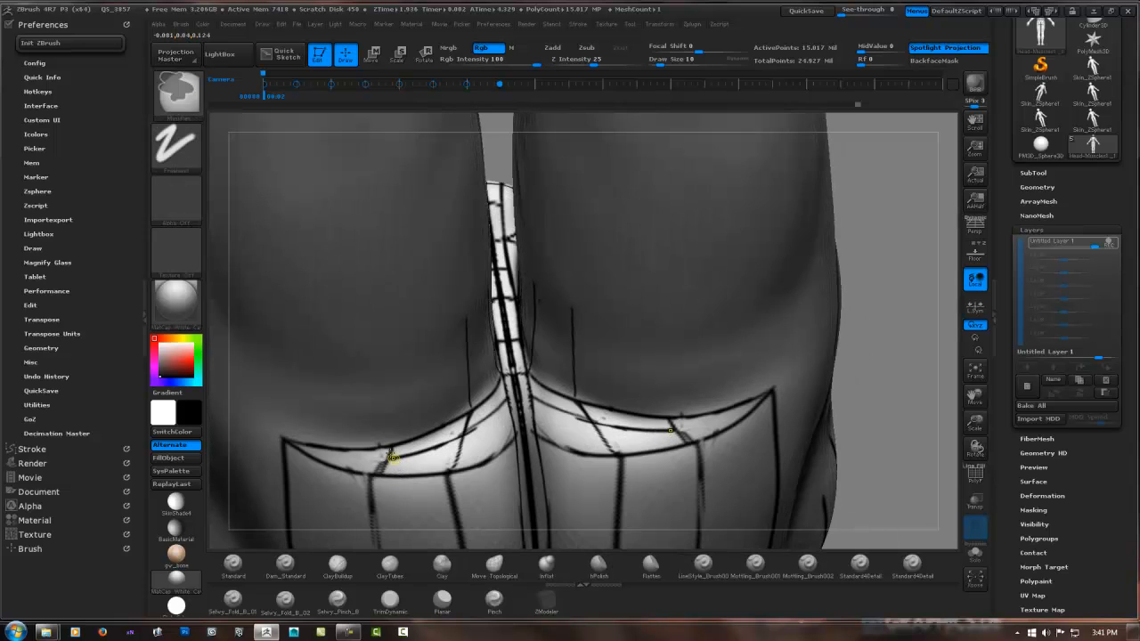
pyautogui.moveTo(396, 396); pyautogui.dragTo(414, 446, button='right')
pyautogui.moveTo(388, 359); pyautogui.dragTo(400, 456)
pyautogui.moveTo(393, 379); pyautogui.dragTo(396, 326, button='right')
pyautogui.moveTo(395, 305); pyautogui.dragTo(409, 463)
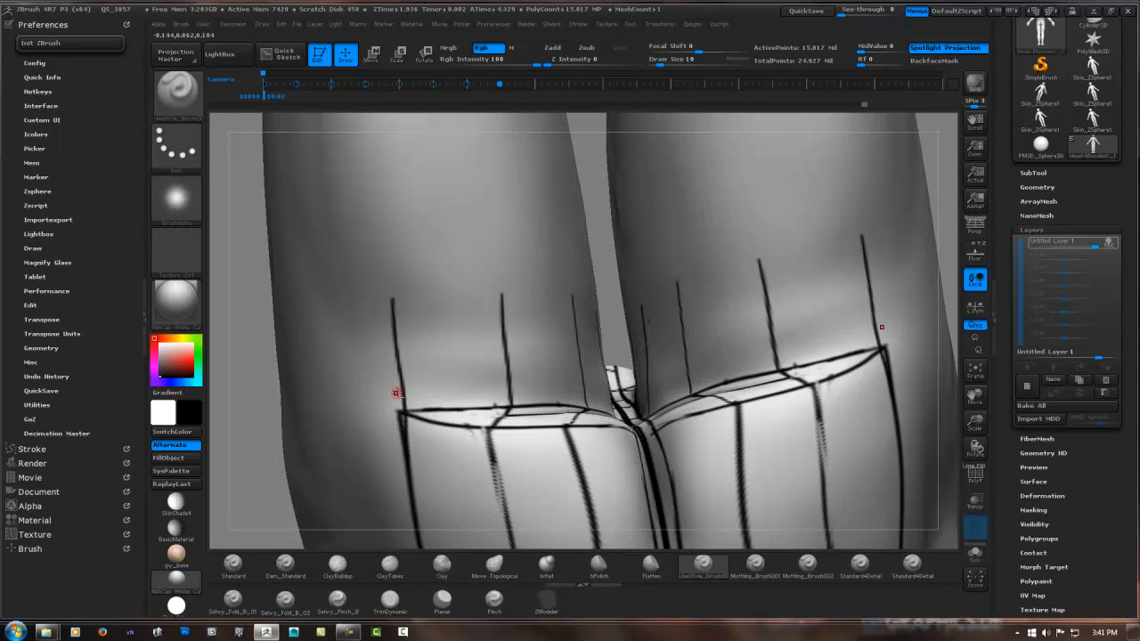
pyautogui.keyDown('alt'); pyautogui.moveTo(396, 408); pyautogui.dragTo(406, 477); pyautogui.keyUp('alt')
pyautogui.keyDown('alt'); pyautogui.moveTo(397, 389); pyautogui.dragTo(402, 420); pyautogui.keyUp('alt')
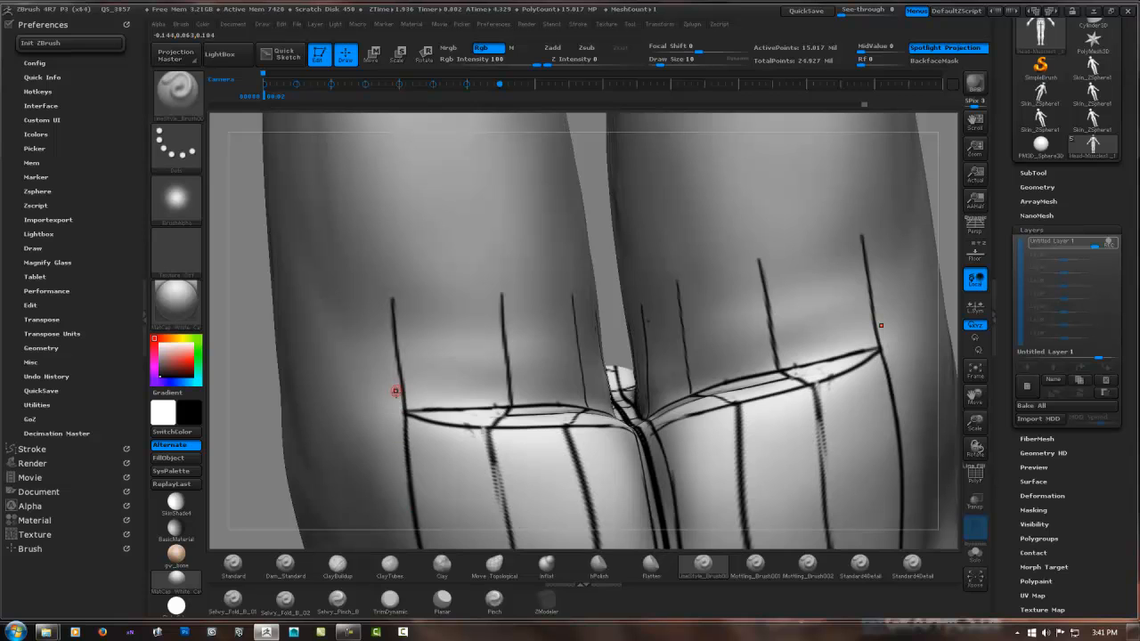
# Step: Extend two vertical grid lines from the outer buttock down the side of the hip to the upper thigh
pyautogui.keyDown('ctrl'); pyautogui.moveTo(611, 364); pyautogui.dragTo(570, 183, button='right'); pyautogui.keyUp('ctrl')
pyautogui.moveTo(575, 409); pyautogui.dragTo(589, 183, button='right')
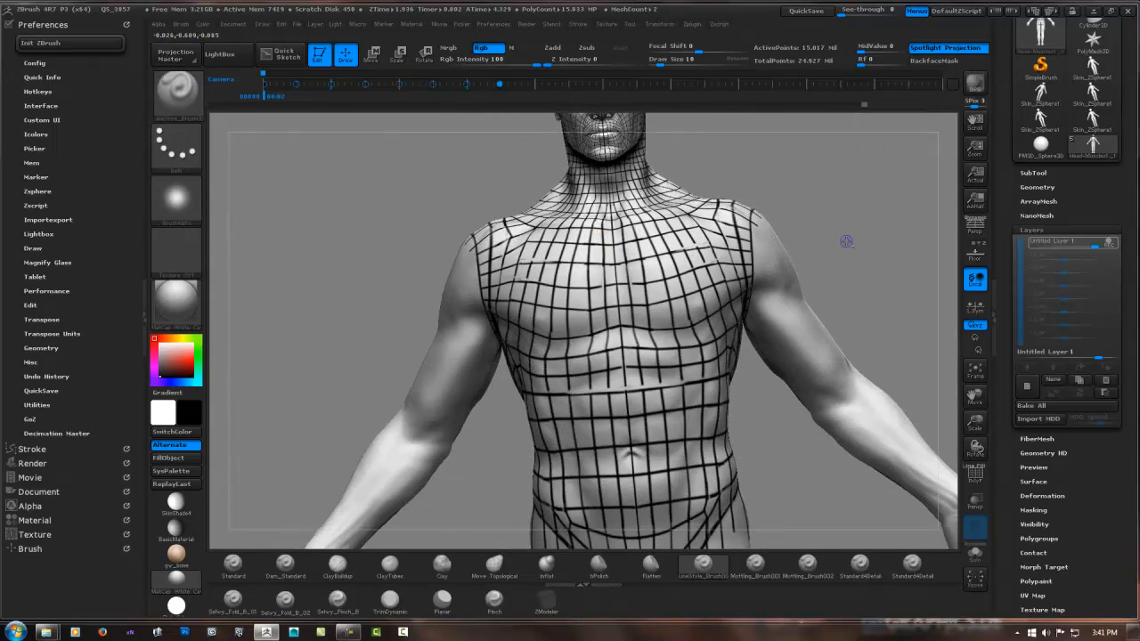
pyautogui.keyDown('shift'); pyautogui.moveTo(846, 241); pyautogui.dragTo(802, 249, button='right'); pyautogui.keyUp('shift')
pyautogui.keyDown('alt'); pyautogui.moveTo(629, 428); pyautogui.dragTo(661, 311, button='right'); pyautogui.keyUp('alt')
pyautogui.rightClick(612, 370)
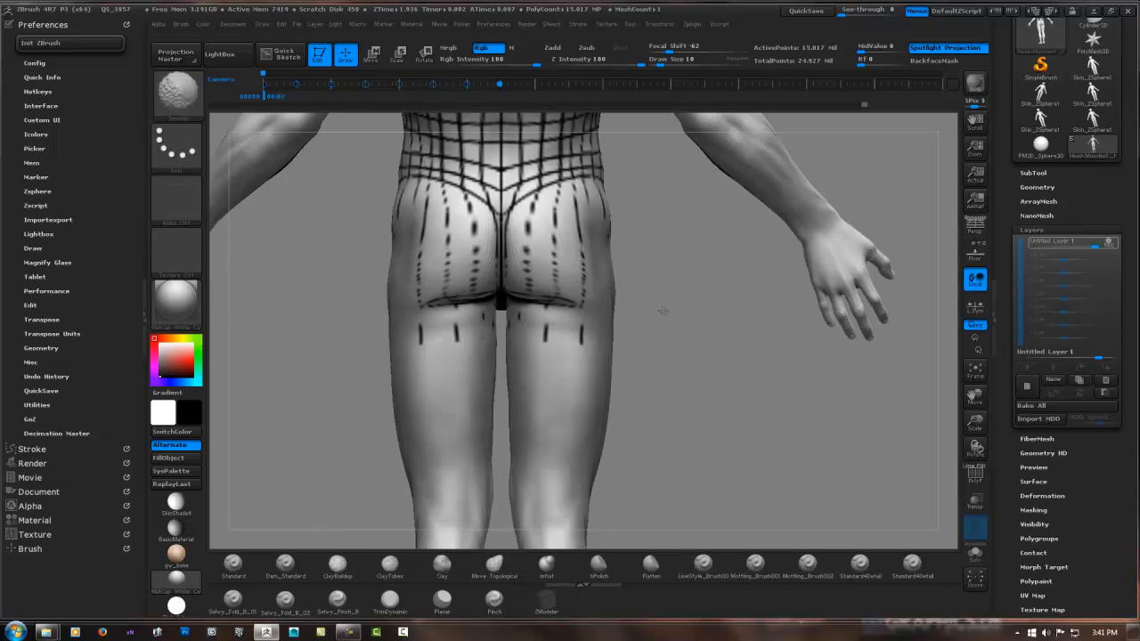
pyautogui.keyDown('alt'); pyautogui.moveTo(628, 257); pyautogui.dragTo(596, 306, button='right'); pyautogui.keyUp('alt')
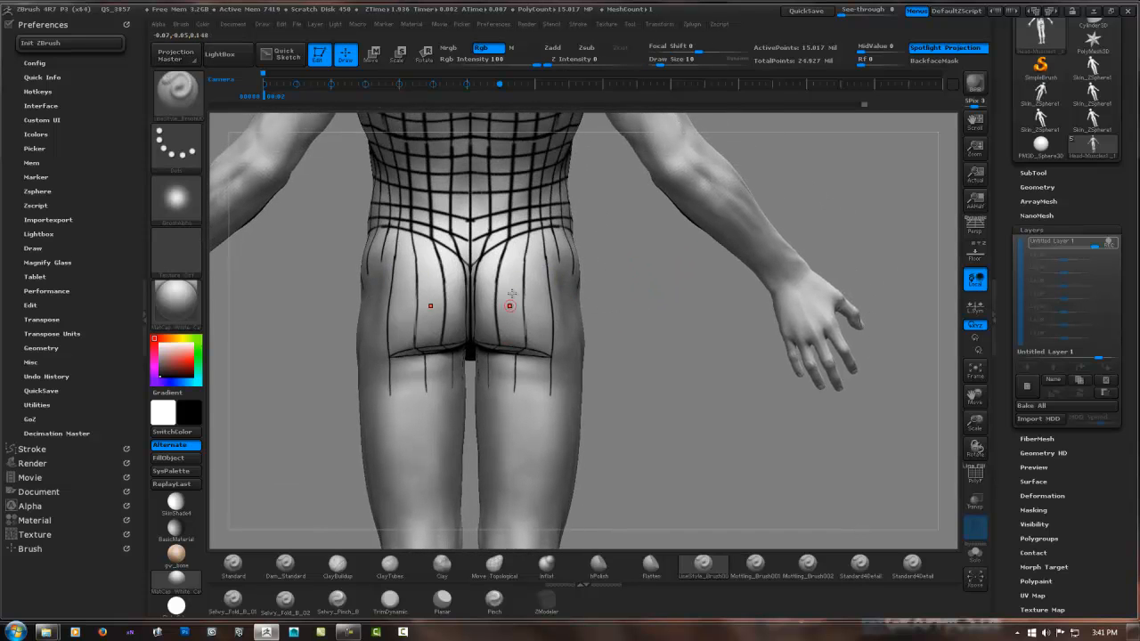
pyautogui.moveTo(509, 306); pyautogui.dragTo(543, 297, button='right')
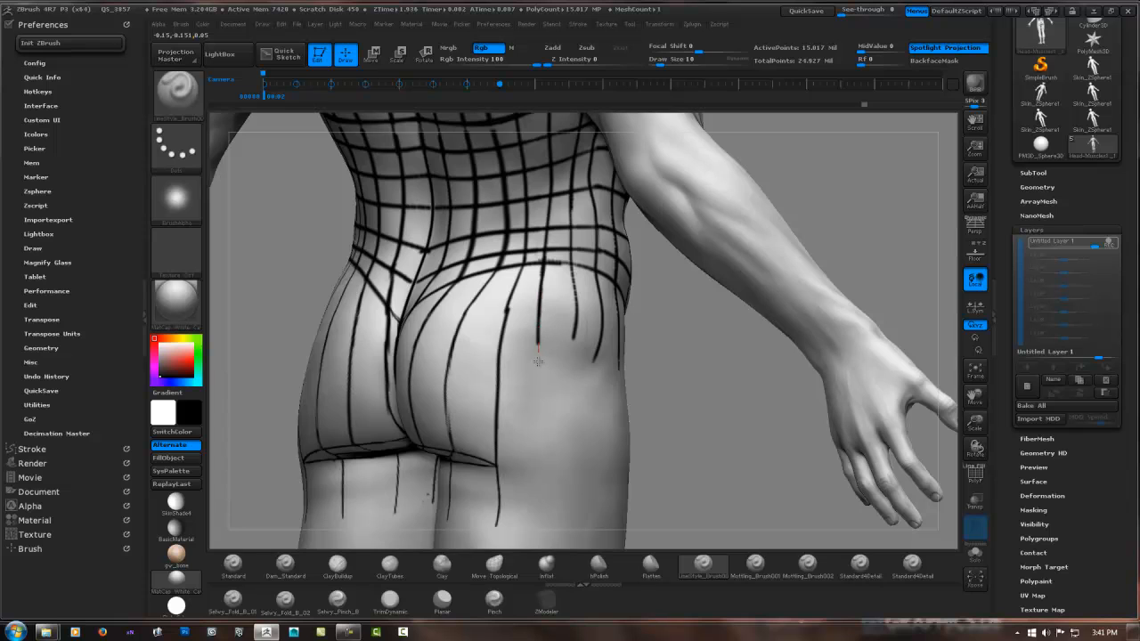
pyautogui.moveTo(538, 362); pyautogui.dragTo(531, 486)
pyautogui.moveTo(582, 376)
pyautogui.keyDown('alt'); pyautogui.mouseDown(button='right')
pyautogui.moveTo(524, 313)
pyautogui.moveTo(516, 263)
pyautogui.mouseUp(button='right'); pyautogui.keyUp('alt')
pyautogui.moveTo(505, 297); pyautogui.dragTo(492, 433)
# Step: Hide the forearms and hands to clear the side view of the hips and thighs
pyautogui.moveTo(529, 268)
pyautogui.mouseDown(button='right')
pyautogui.moveTo(512, 262)
pyautogui.moveTo(779, 241)
pyautogui.moveTo(891, 196)
pyautogui.moveTo(738, 230)
pyautogui.moveTo(751, 222)
pyautogui.moveTo(742, 283)
pyautogui.mouseUp(button='right')
pyautogui.moveTo(787, 213)
pyautogui.keyDown('ctrl'); pyautogui.keyDown('alt'); pyautogui.keyDown('shift'); pyautogui.mouseDown()
pyautogui.moveTo(595, 465)
pyautogui.moveTo(546, 493)
pyautogui.mouseUp(); pyautogui.keyUp('shift'); pyautogui.keyUp('alt'); pyautogui.keyUp('ctrl')
pyautogui.moveTo(667, 298)
pyautogui.mouseDown(button='right')
pyautogui.moveTo(626, 290)
pyautogui.moveTo(648, 320)
pyautogui.moveTo(616, 357)
pyautogui.moveTo(651, 193)
pyautogui.mouseUp(button='right')
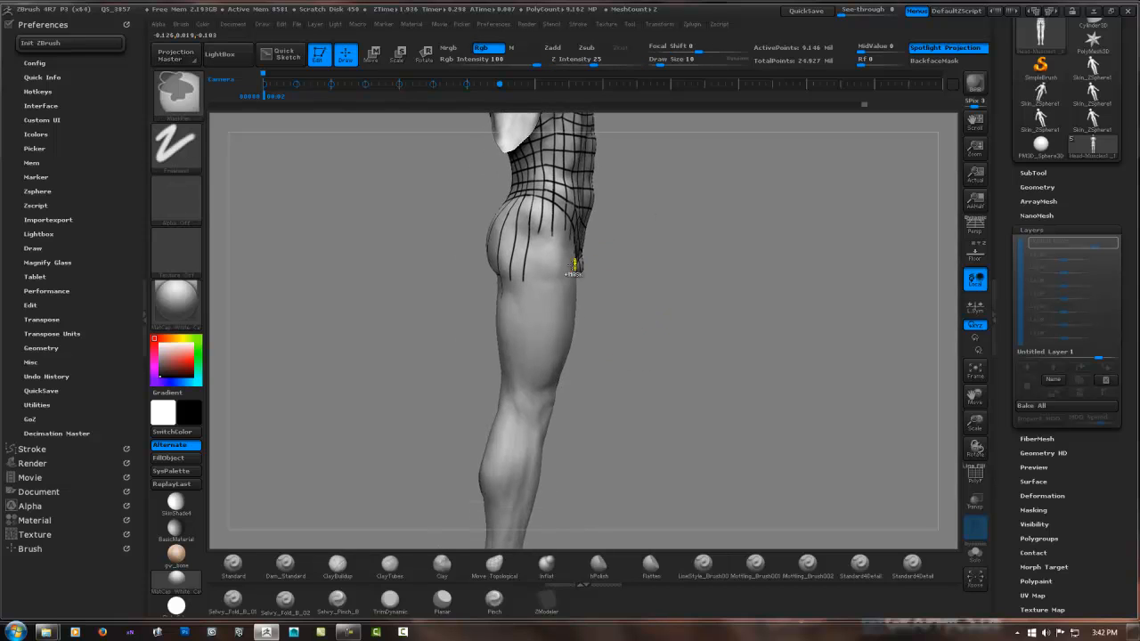
# Step: Extend two more vertical grid lines down the outer side of the hip to the upper thigh
pyautogui.keyDown('ctrl'); pyautogui.moveTo(575, 265); pyautogui.dragTo(621, 240, button='right'); pyautogui.keyUp('ctrl')
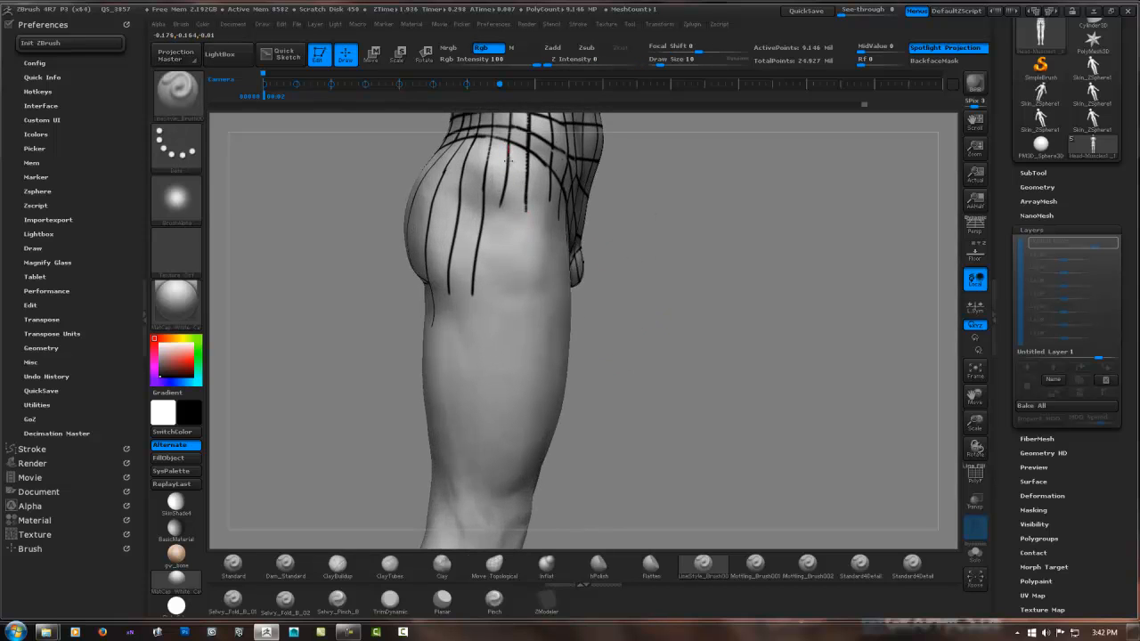
pyautogui.moveTo(505, 200); pyautogui.dragTo(501, 301)
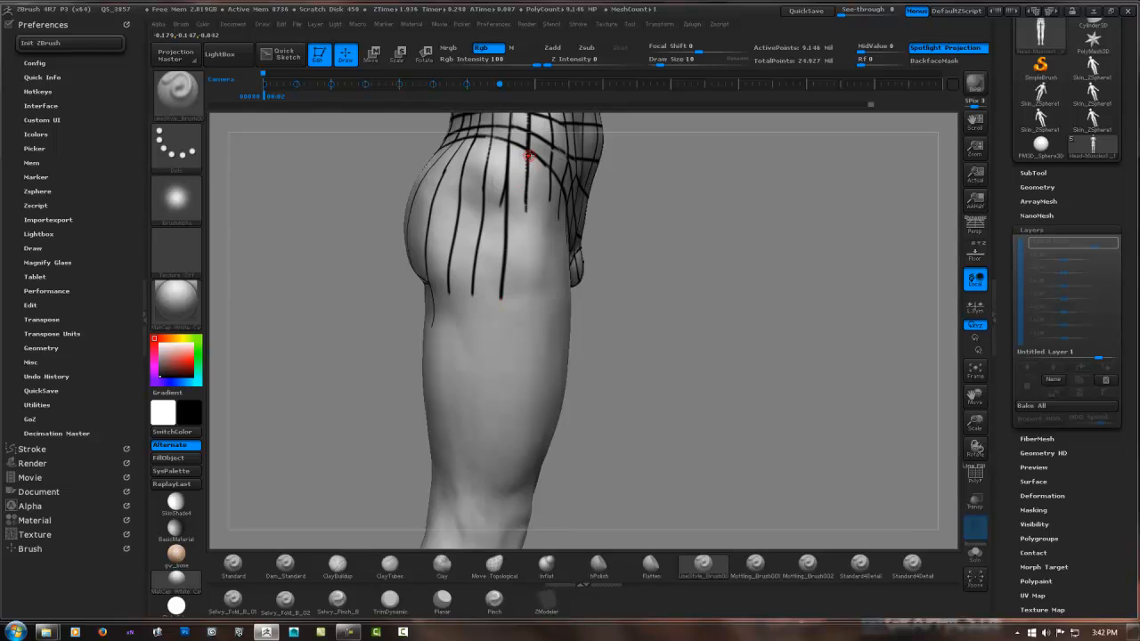
pyautogui.moveTo(527, 173); pyautogui.dragTo(520, 316)
# Step: Extend two lines below the front hip boundary down the outer front thigh, undoing the first strokes and repainting them
pyautogui.moveTo(520, 303)
pyautogui.mouseDown(button='right')
pyautogui.moveTo(499, 266)
pyautogui.moveTo(547, 223)
pyautogui.mouseUp(button='right')
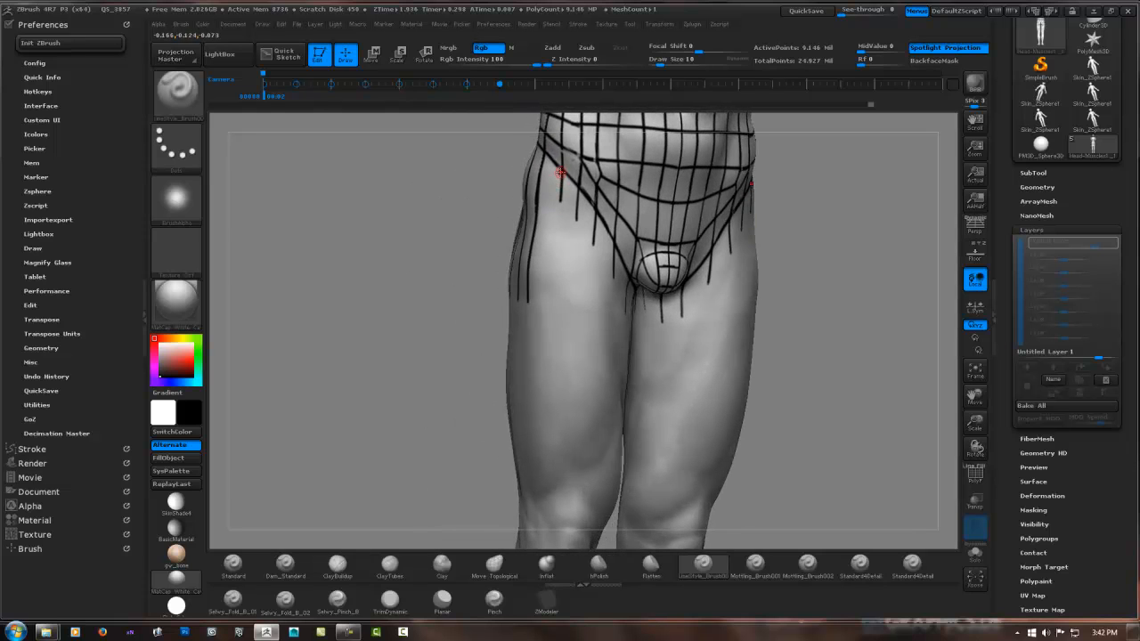
pyautogui.moveTo(561, 203); pyautogui.dragTo(559, 304)
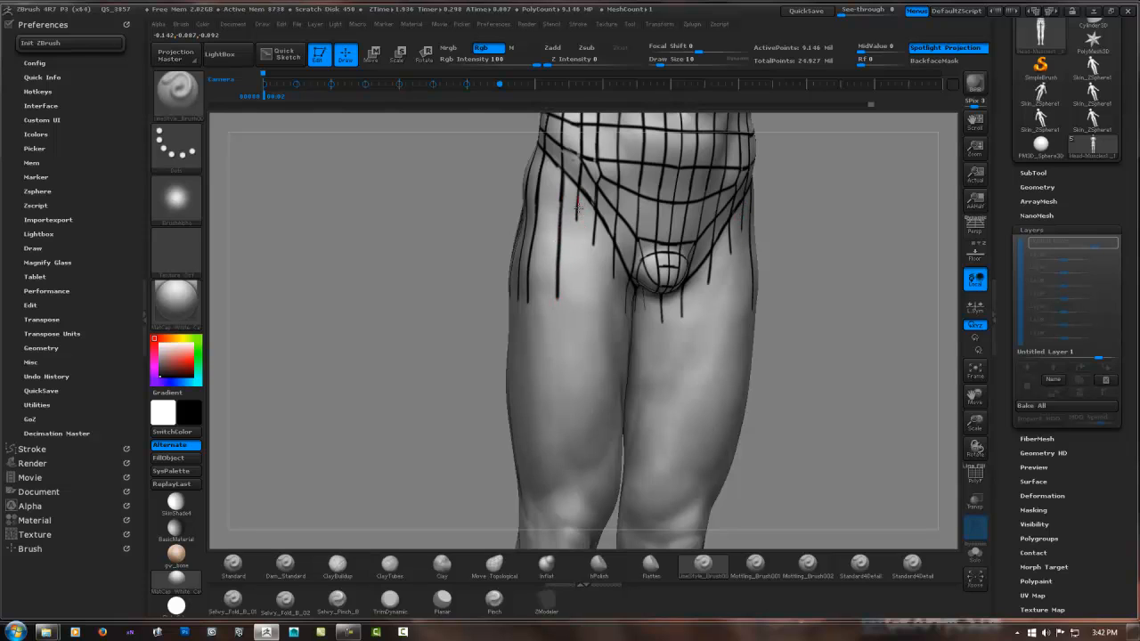
pyautogui.moveTo(577, 198); pyautogui.dragTo(574, 301)
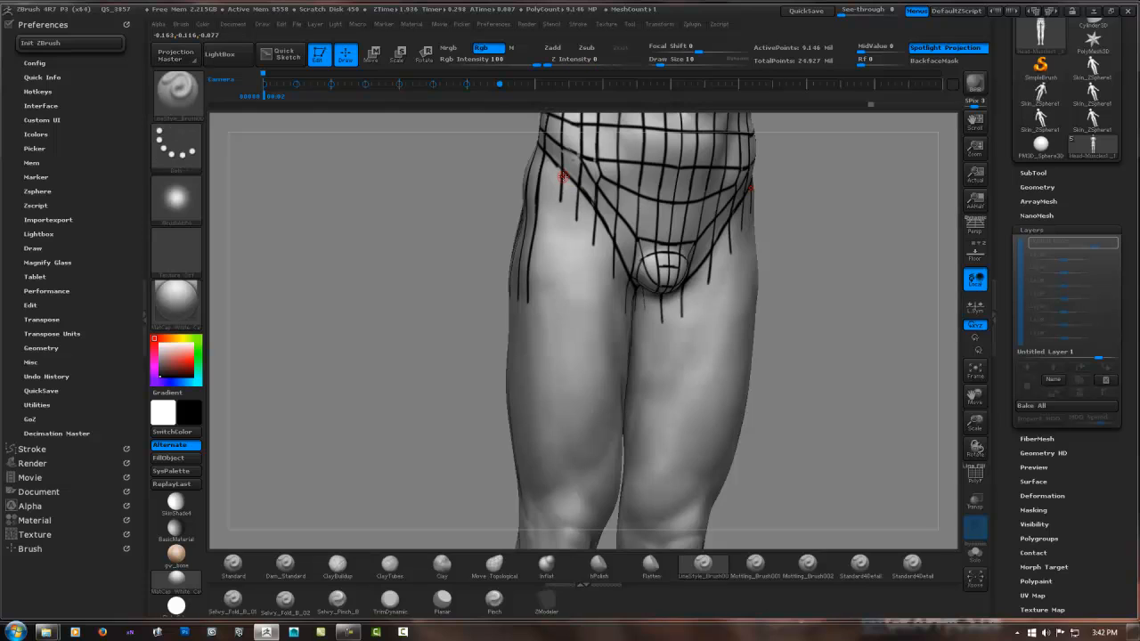
pyautogui.moveTo(561, 178); pyautogui.dragTo(553, 289)
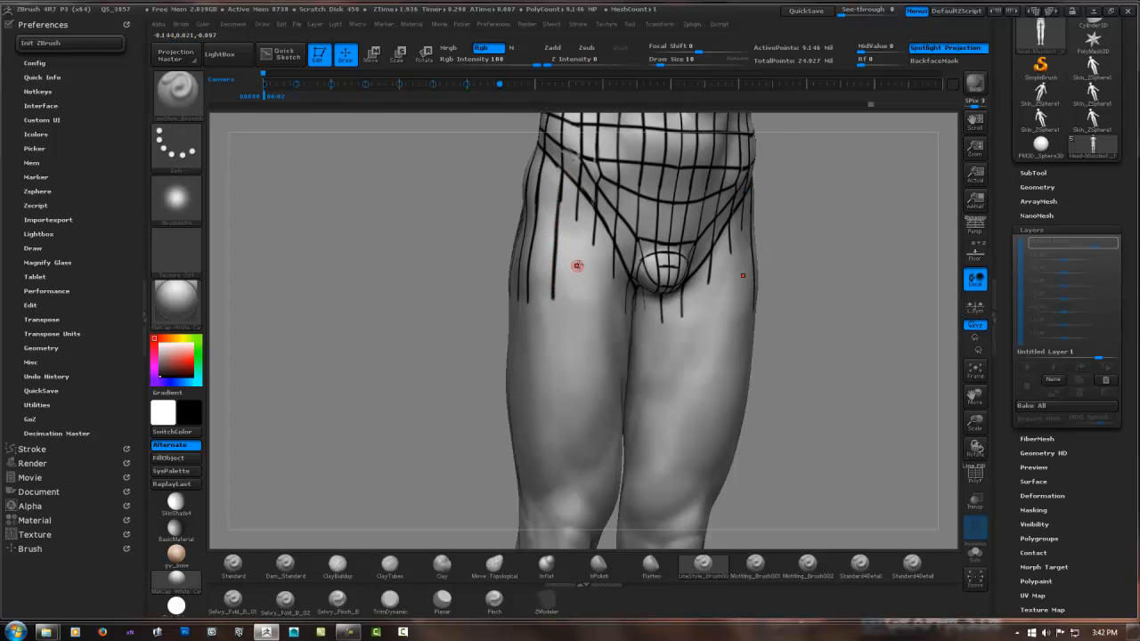
pyautogui.moveTo(577, 265); pyautogui.dragTo(579, 241, button='right')
pyautogui.moveTo(579, 198); pyautogui.dragTo(579, 310)
# Step: Lengthen the remaining vertical lines on the front of the thigh, from mid-thigh inward to the groin
pyautogui.moveTo(554, 301); pyautogui.dragTo(597, 227, button='right')
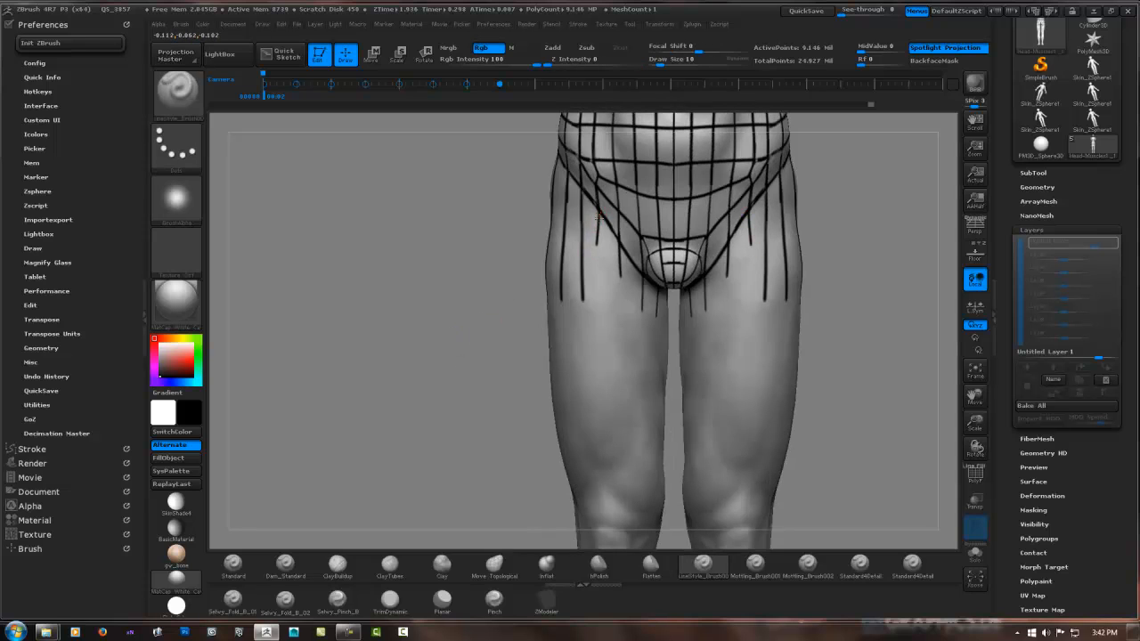
pyautogui.moveTo(598, 217); pyautogui.dragTo(597, 310)
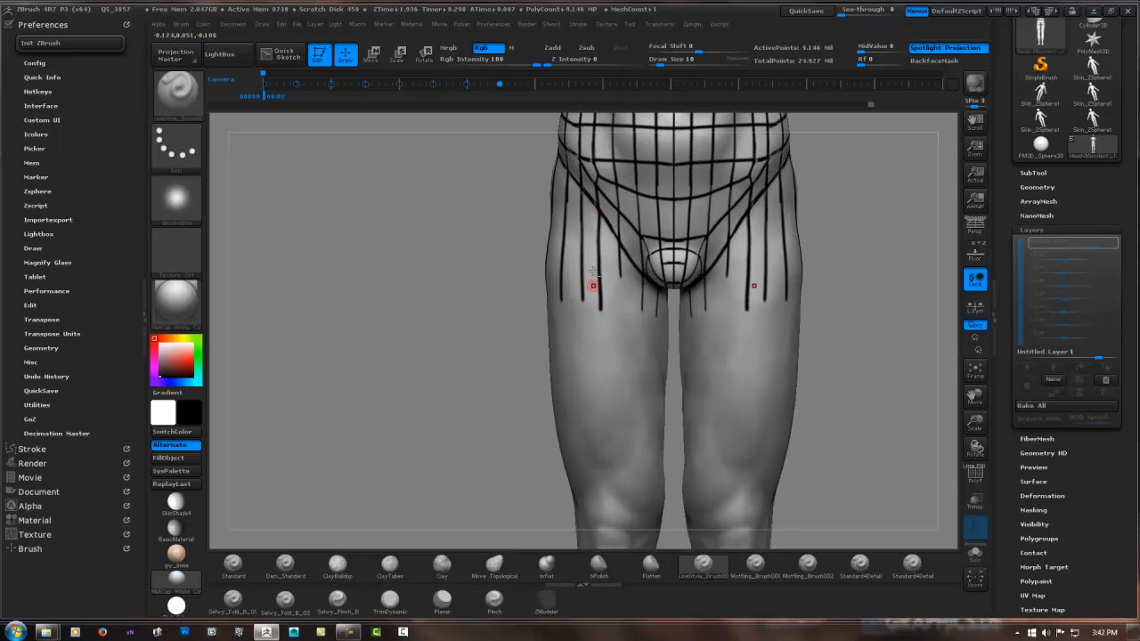
pyautogui.moveTo(619, 240)
pyautogui.mouseDown()
pyautogui.moveTo(620, 341)
pyautogui.moveTo(644, 343)
pyautogui.mouseUp()
pyautogui.moveTo(656, 295); pyautogui.dragTo(591, 297, button='right')
pyautogui.moveTo(672, 336); pyautogui.dragTo(674, 351)
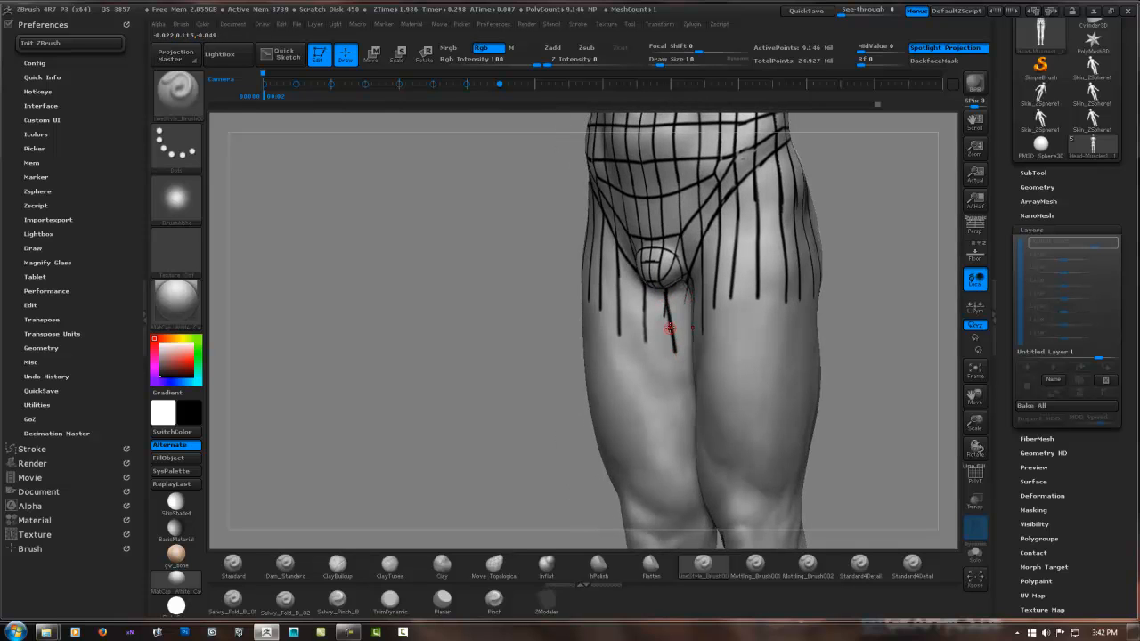
pyautogui.keyDown('shift'); pyautogui.moveTo(865, 217); pyautogui.dragTo(899, 217); pyautogui.keyUp('shift')
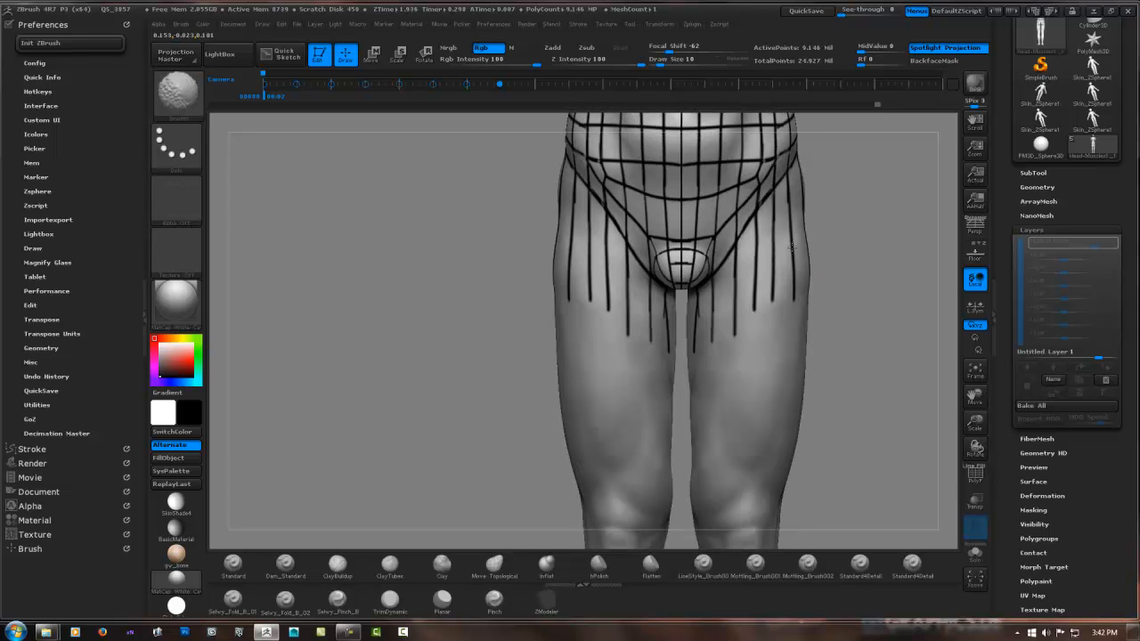
# Step: Extend the short line beneath the groin farther down the inner thigh and inspect the leg lines from the front
pyautogui.moveTo(648, 267)
pyautogui.mouseDown(button='right')
pyautogui.moveTo(587, 256)
pyautogui.moveTo(726, 223)
pyautogui.mouseUp(button='right')
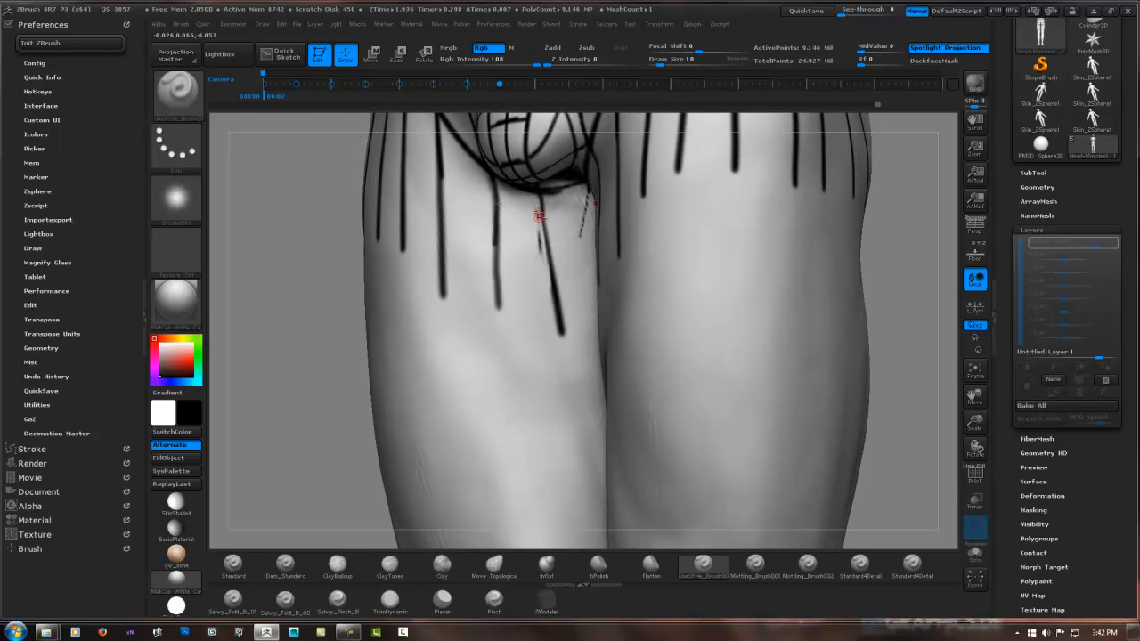
pyautogui.moveTo(545, 251); pyautogui.dragTo(584, 253, button='right')
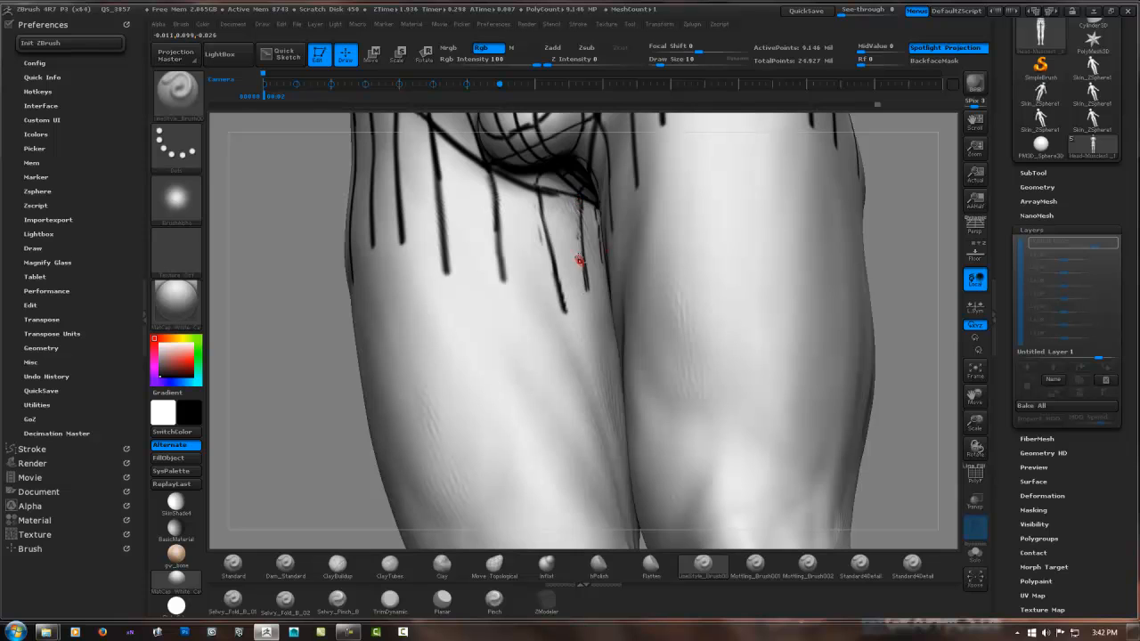
pyautogui.moveTo(569, 241)
pyautogui.mouseDown(button='right')
pyautogui.moveTo(529, 247)
pyautogui.moveTo(580, 254)
pyautogui.mouseUp(button='right')
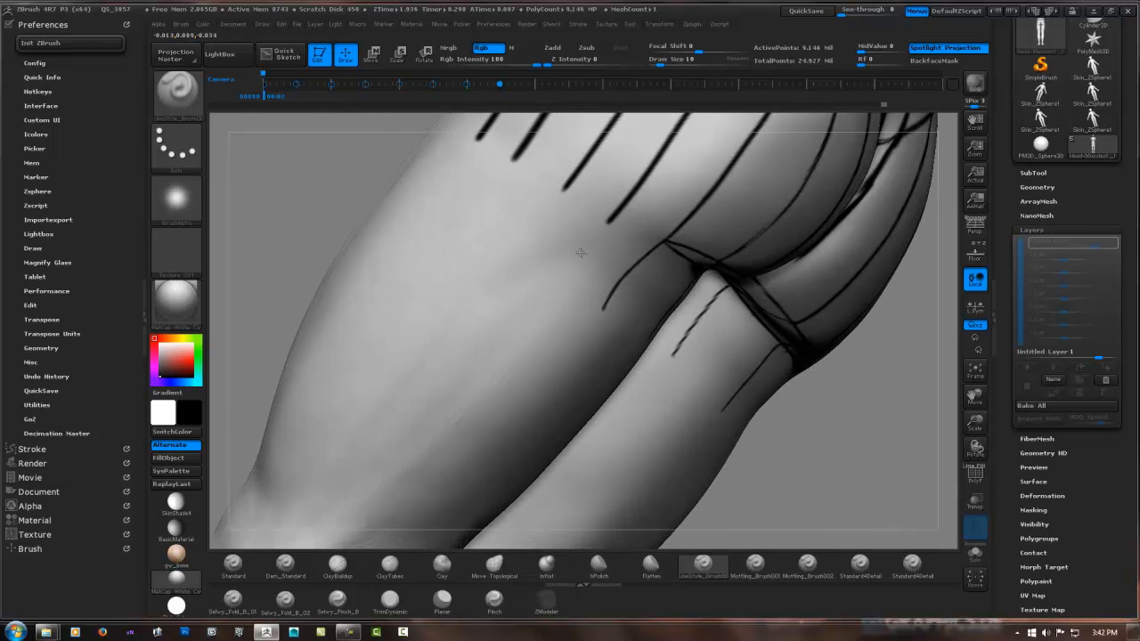
pyautogui.moveTo(684, 196)
pyautogui.mouseDown(button='right')
pyautogui.moveTo(683, 181)
pyautogui.moveTo(641, 209)
pyautogui.moveTo(736, 247)
pyautogui.moveTo(543, 265)
pyautogui.moveTo(553, 272)
pyautogui.moveTo(650, 229)
pyautogui.moveTo(635, 216)
pyautogui.moveTo(614, 229)
pyautogui.moveTo(641, 283)
pyautogui.moveTo(629, 328)
pyautogui.moveTo(615, 328)
pyautogui.moveTo(597, 231)
pyautogui.moveTo(585, 238)
pyautogui.mouseUp(button='right')
pyautogui.press('f')
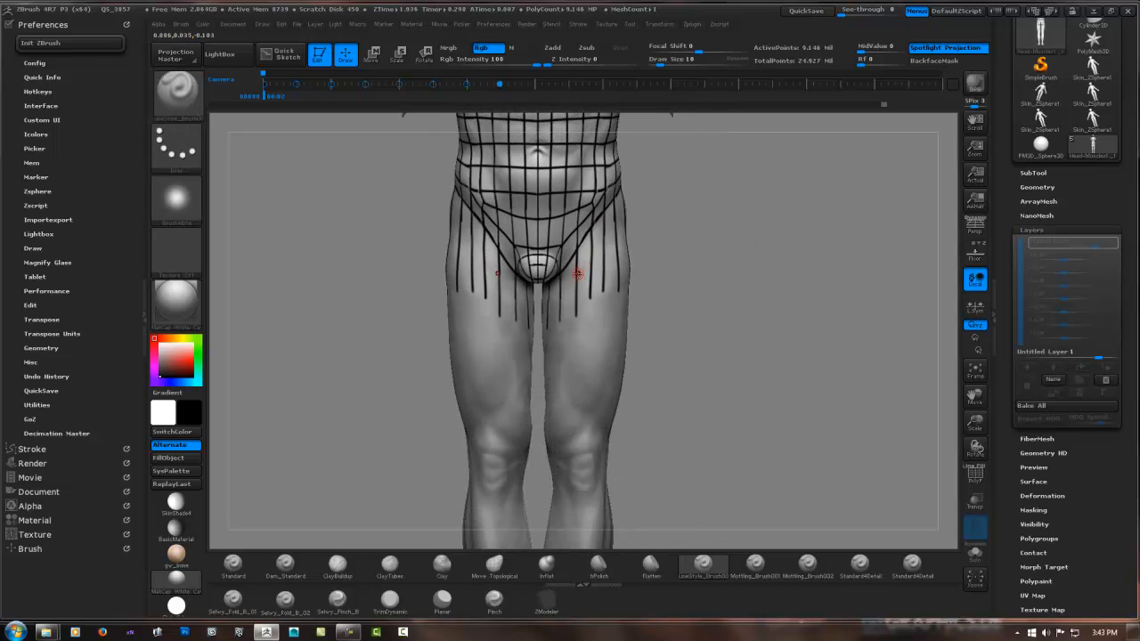
# Step: Paint a cross line around the top of the leg, from beneath the groin over the front hip and across the buttock
pyautogui.moveTo(666, 224)
pyautogui.keyDown('ctrl'); pyautogui.mouseDown(button='right')
pyautogui.moveTo(659, 249)
pyautogui.moveTo(598, 273)
pyautogui.mouseUp(button='right'); pyautogui.keyUp('ctrl')
pyautogui.moveTo(652, 228)
pyautogui.keyDown('alt'); pyautogui.mouseDown(button='right')
pyautogui.moveTo(528, 297)
pyautogui.moveTo(509, 290)
pyautogui.mouseUp(button='right'); pyautogui.keyUp('alt')
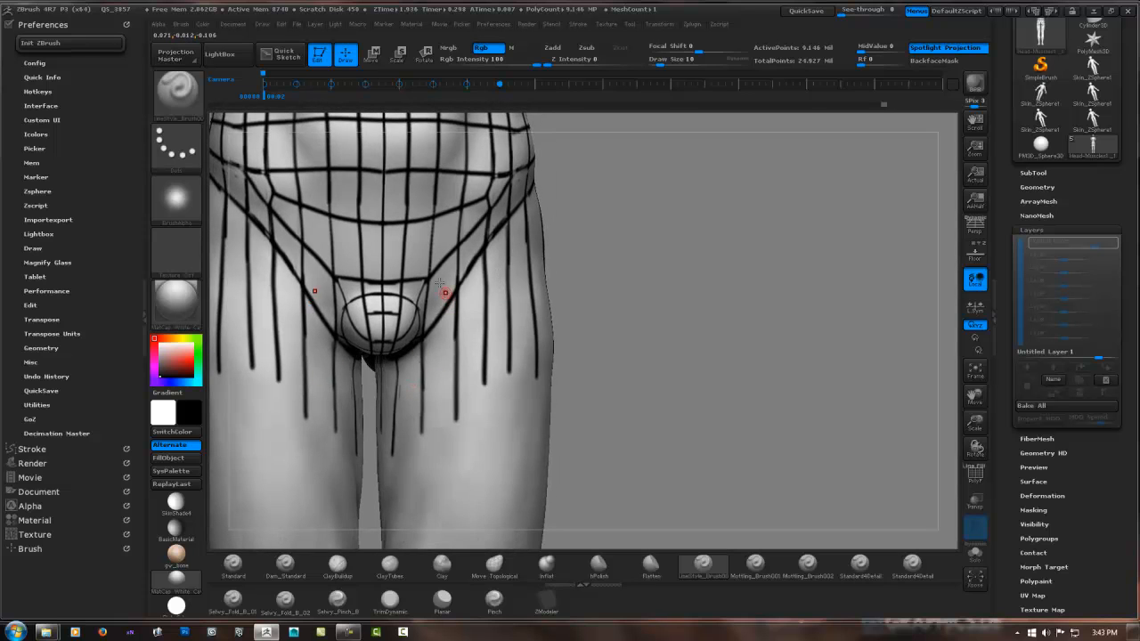
pyautogui.moveTo(443, 325); pyautogui.dragTo(376, 381, button='right')
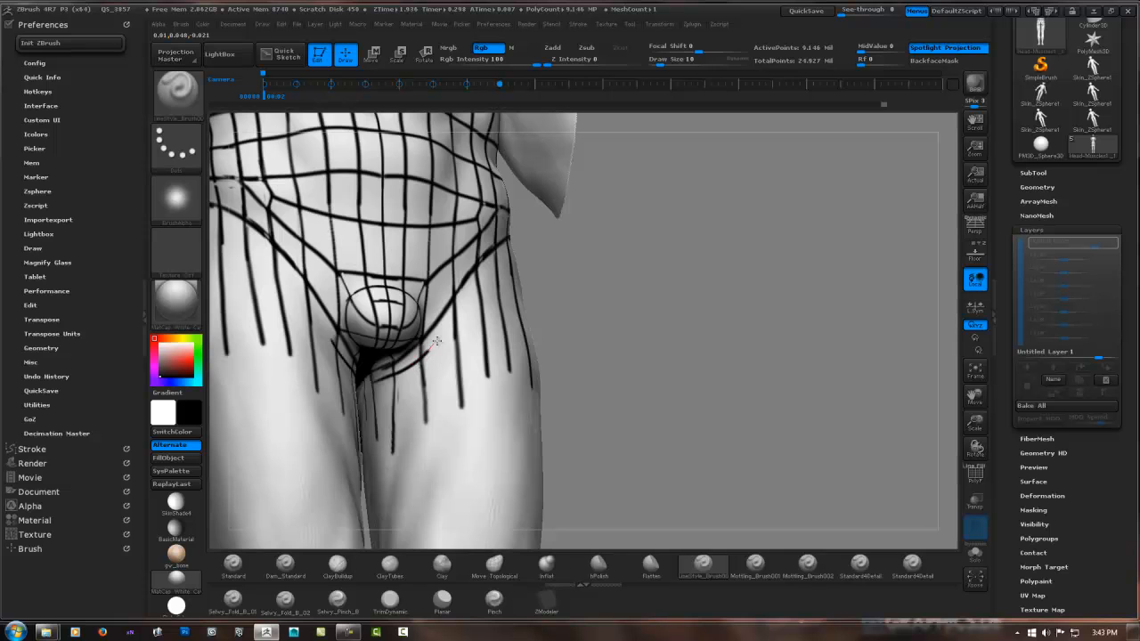
pyautogui.moveTo(462, 308); pyautogui.dragTo(438, 339, button='right')
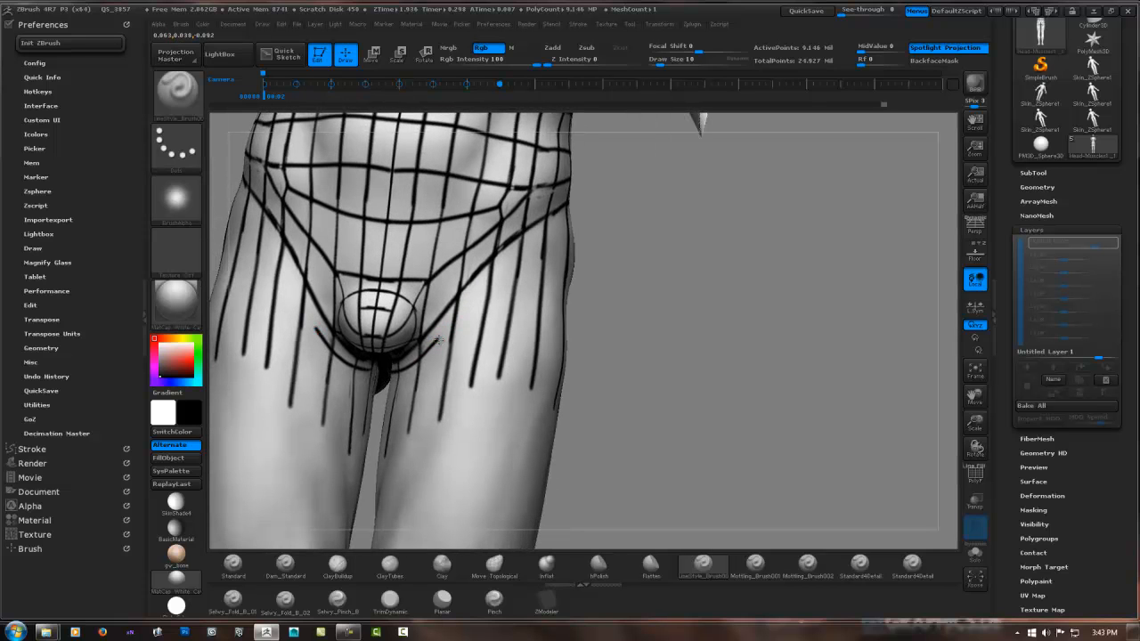
pyautogui.moveTo(438, 340); pyautogui.dragTo(540, 251)
pyautogui.moveTo(575, 236); pyautogui.dragTo(560, 250, button='right')
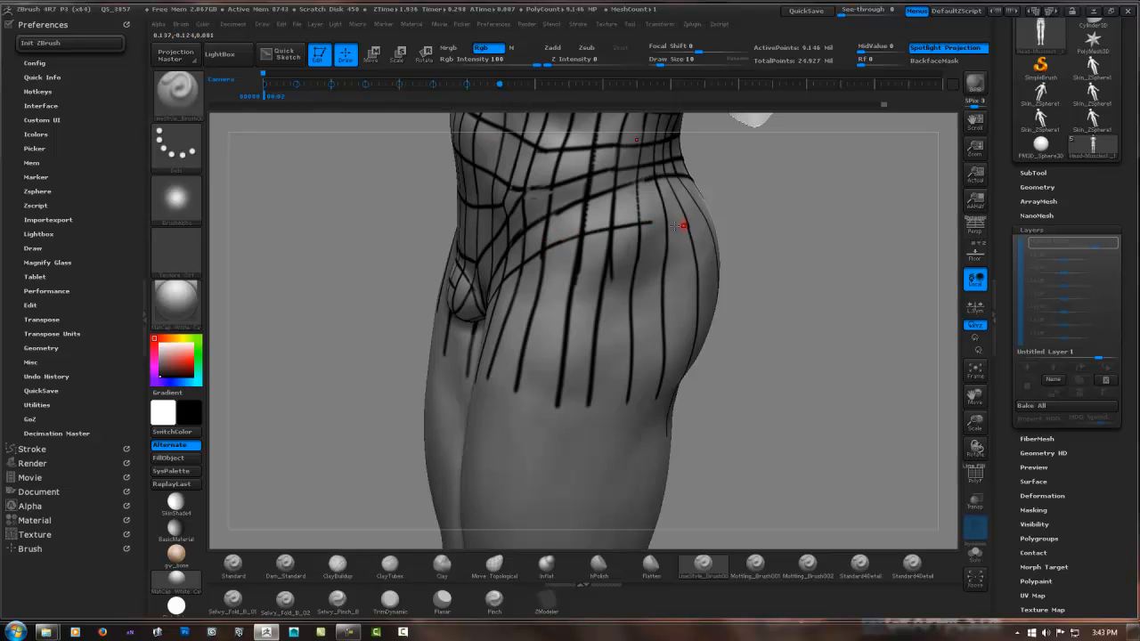
pyautogui.moveTo(674, 225)
pyautogui.mouseDown(button='right')
pyautogui.moveTo(563, 280)
pyautogui.moveTo(671, 259)
pyautogui.moveTo(466, 282)
pyautogui.mouseUp(button='right')
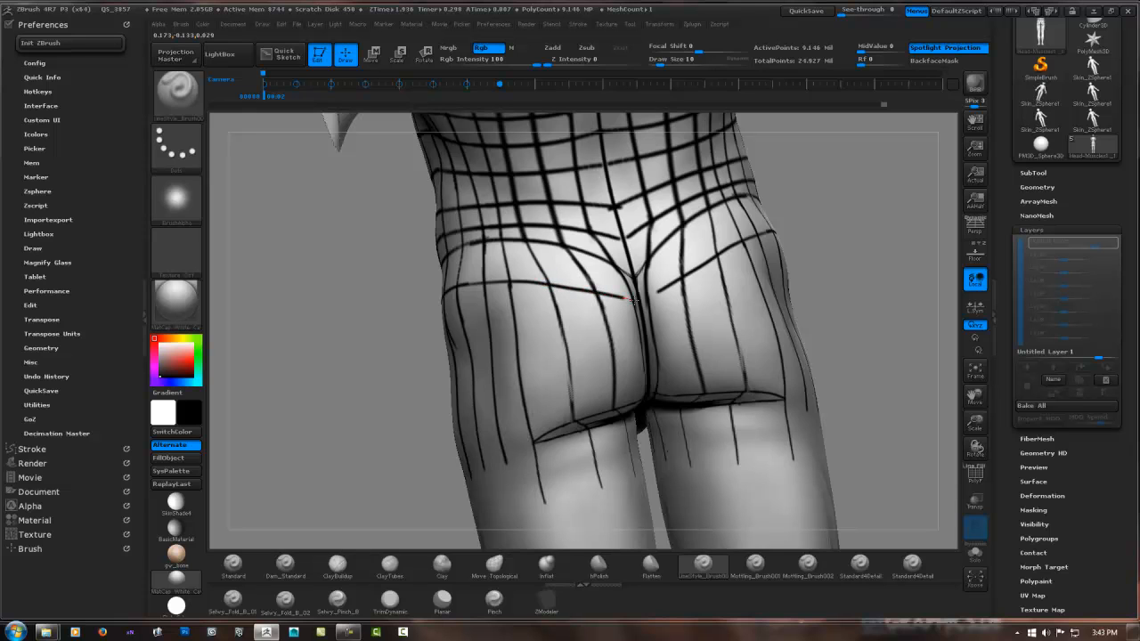
# Step: Erase the cross line over the buttock, leaving a short stub at the outer hip, and quick-save the project
pyautogui.keyDown('alt'); pyautogui.moveTo(595, 353); pyautogui.dragTo(629, 261, button='right'); pyautogui.keyUp('alt')
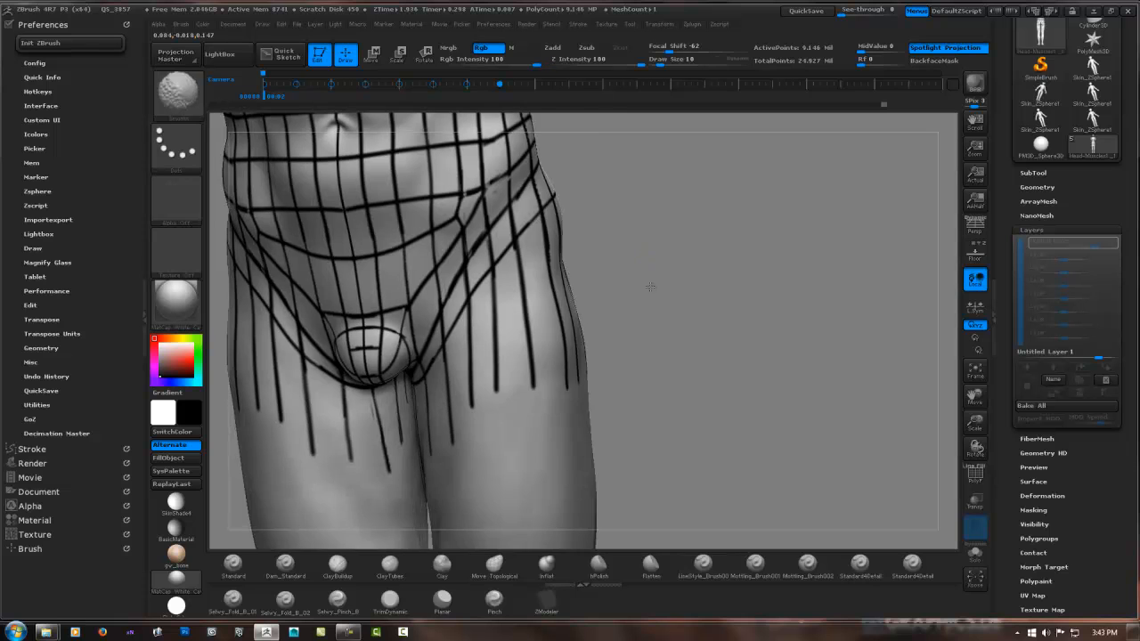
pyautogui.moveTo(470, 380)
pyautogui.mouseDown(button='right')
pyautogui.moveTo(446, 347)
pyautogui.moveTo(474, 317)
pyautogui.moveTo(488, 321)
pyautogui.moveTo(479, 333)
pyautogui.moveTo(356, 324)
pyautogui.moveTo(462, 351)
pyautogui.moveTo(517, 317)
pyautogui.mouseUp(button='right')
pyautogui.keyDown('shift'); pyautogui.moveTo(783, 244); pyautogui.dragTo(649, 285); pyautogui.keyUp('shift')
pyautogui.moveTo(481, 310); pyautogui.dragTo(454, 290, button='right')
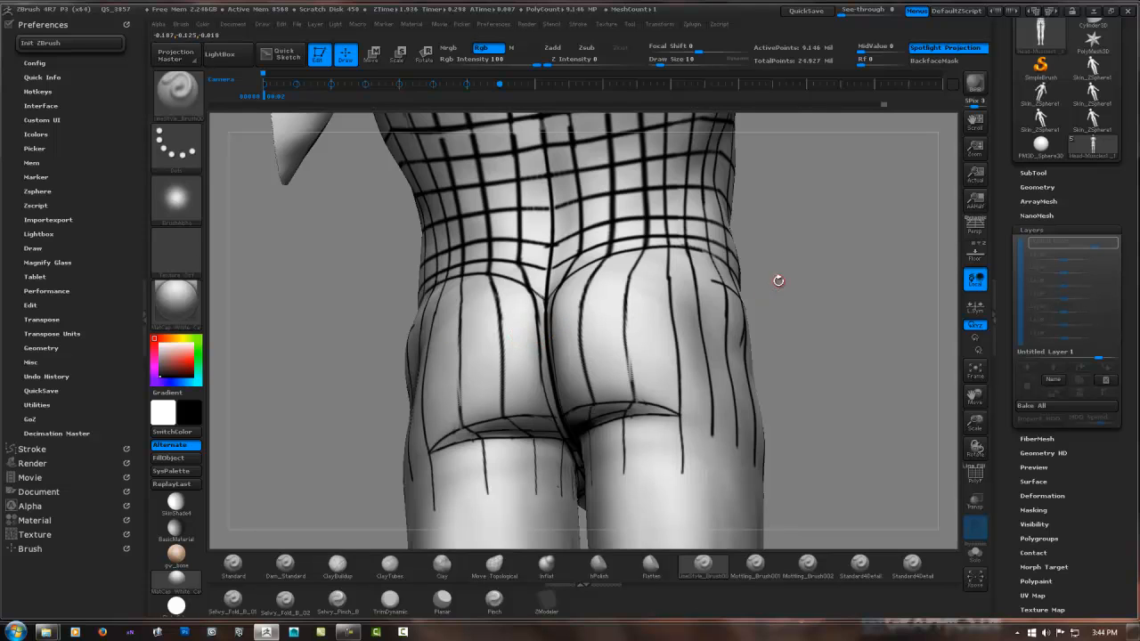
pyautogui.keyDown('shift'); pyautogui.moveTo(786, 265); pyautogui.dragTo(781, 283); pyautogui.keyUp('shift')
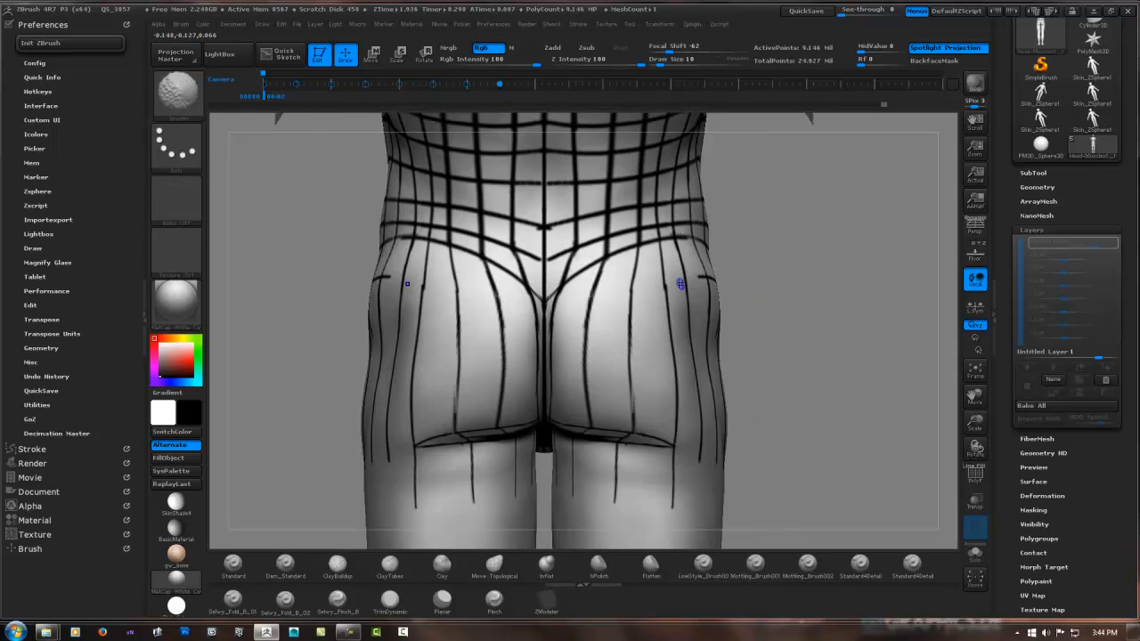
pyautogui.click(809, 11)
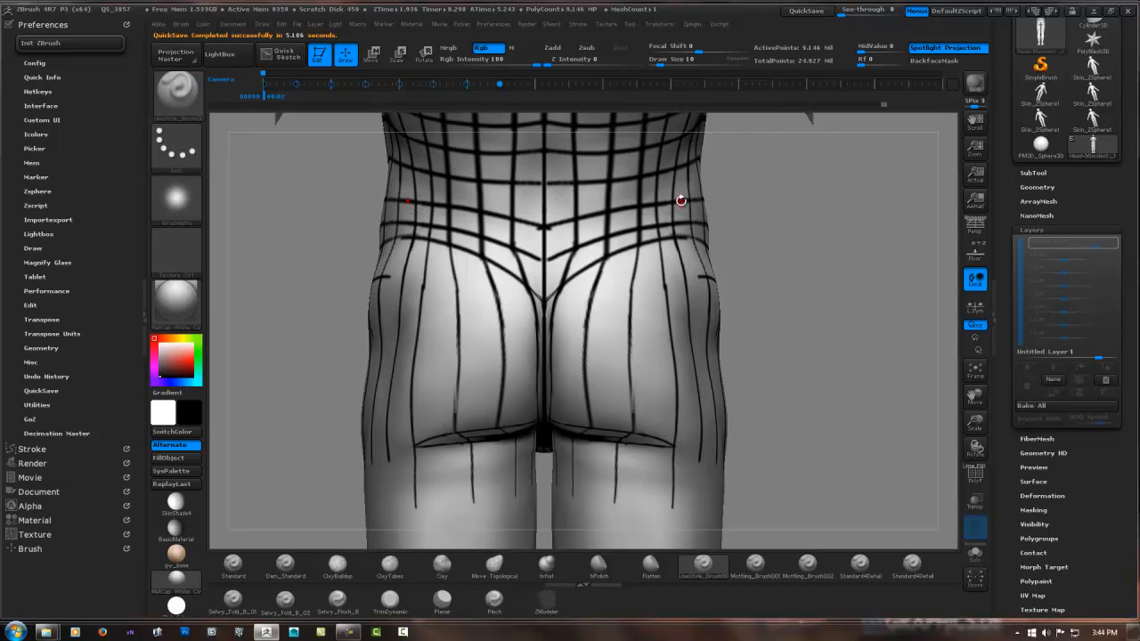
# Step: Repaint the cross line higher, curving from the outer hip across the upper buttock, after clearing the previous hip strokes
pyautogui.moveTo(552, 242); pyautogui.dragTo(636, 226, button='right')
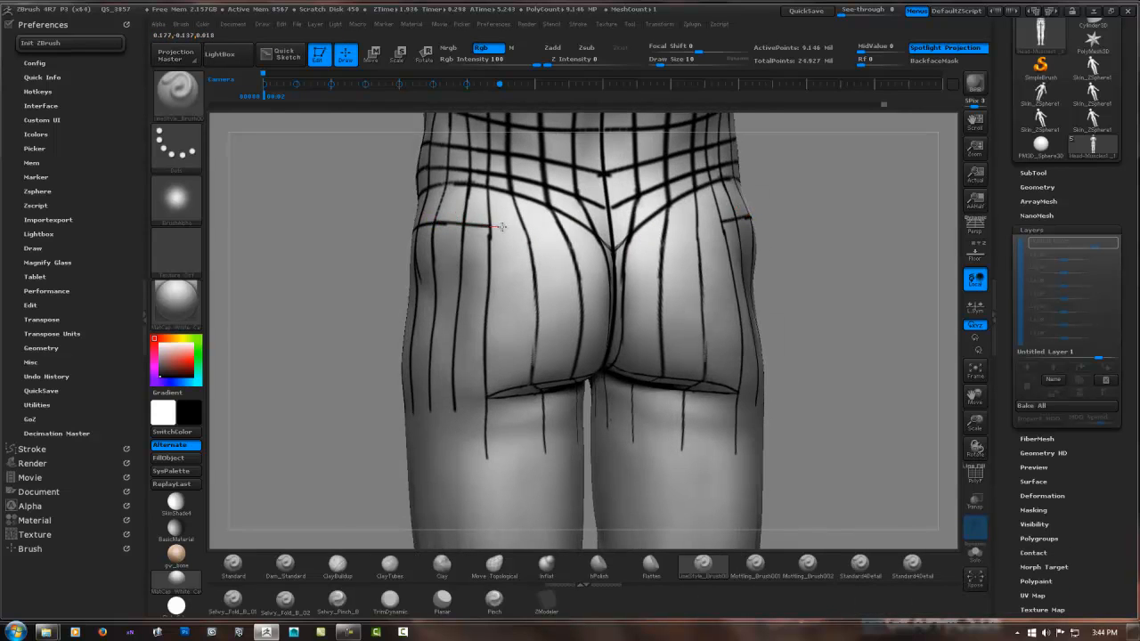
pyautogui.press('m')
pyautogui.press('m')
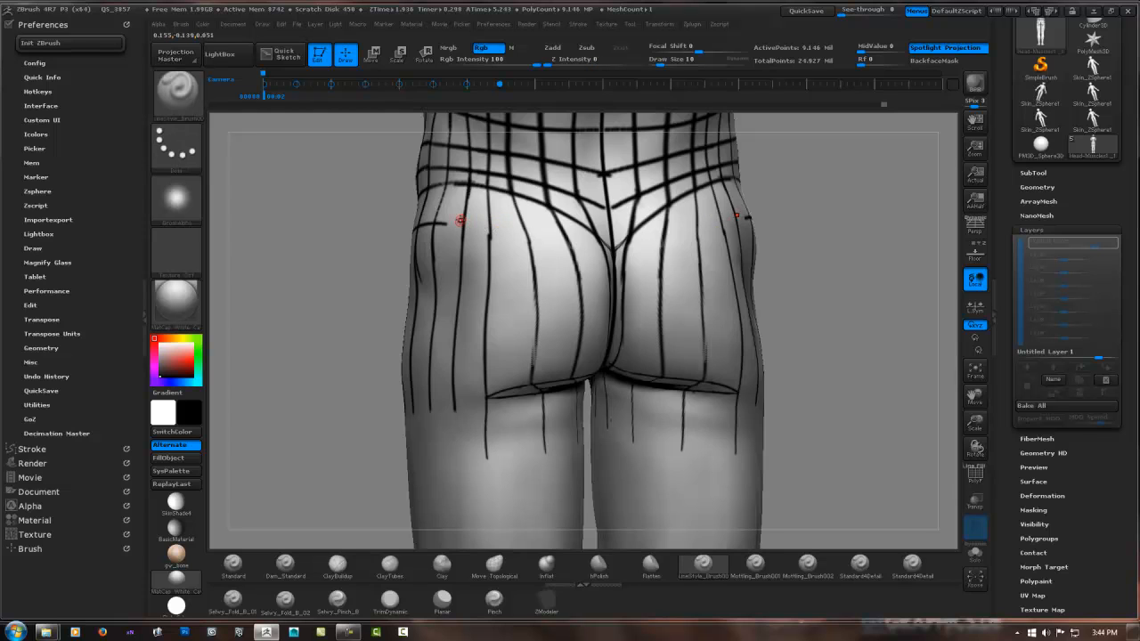
pyautogui.moveTo(458, 222)
pyautogui.mouseDown()
pyautogui.moveTo(534, 214)
pyautogui.moveTo(411, 239)
pyautogui.mouseUp()
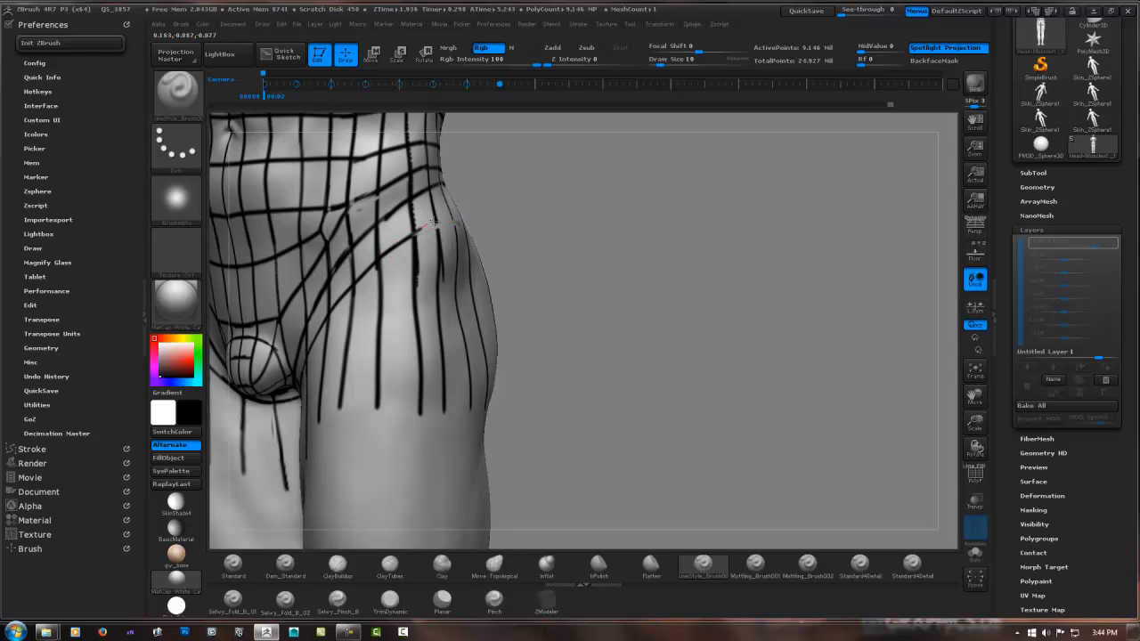
pyautogui.moveTo(459, 212); pyautogui.dragTo(463, 213, button='right')
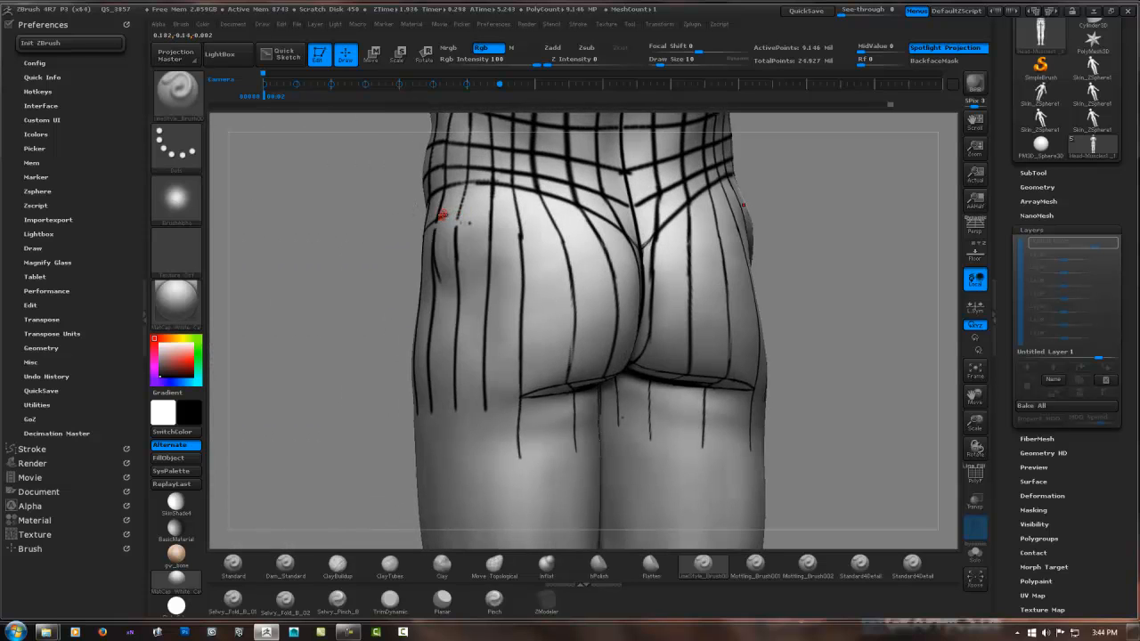
pyautogui.moveTo(475, 211); pyautogui.dragTo(601, 239)
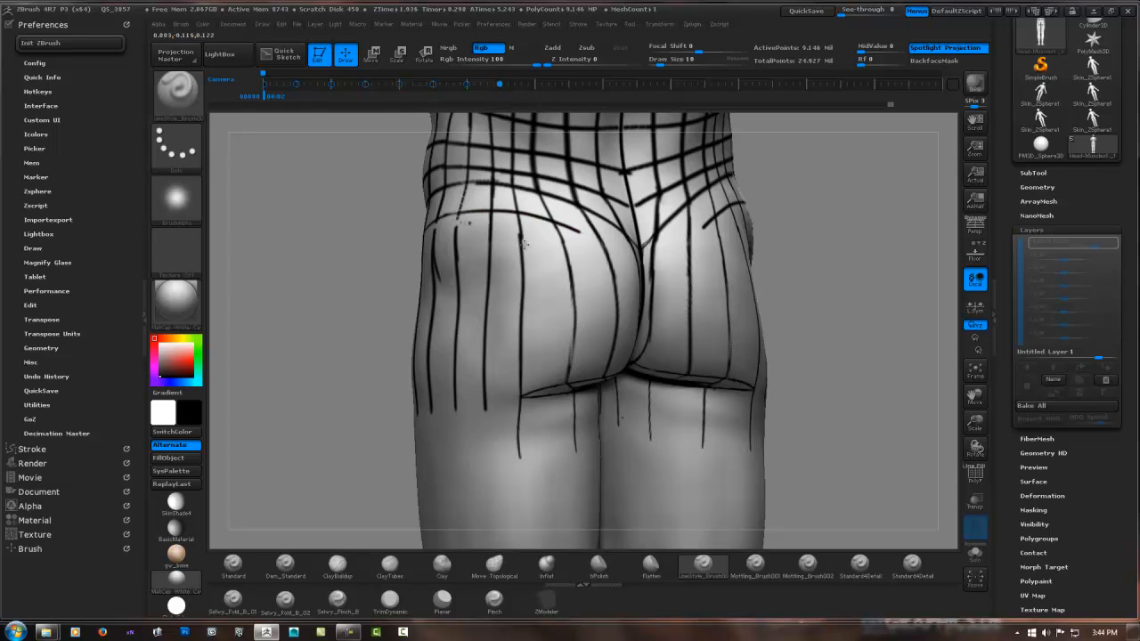
# Step: Continue the cross line down beside the buttock cleft and join its upper corner to the boundary above with a short diagonal
pyautogui.moveTo(601, 238)
pyautogui.keyDown('alt'); pyautogui.mouseDown(button='right')
pyautogui.moveTo(448, 255)
pyautogui.moveTo(474, 272)
pyautogui.moveTo(467, 263)
pyautogui.mouseUp(button='right'); pyautogui.keyUp('alt')
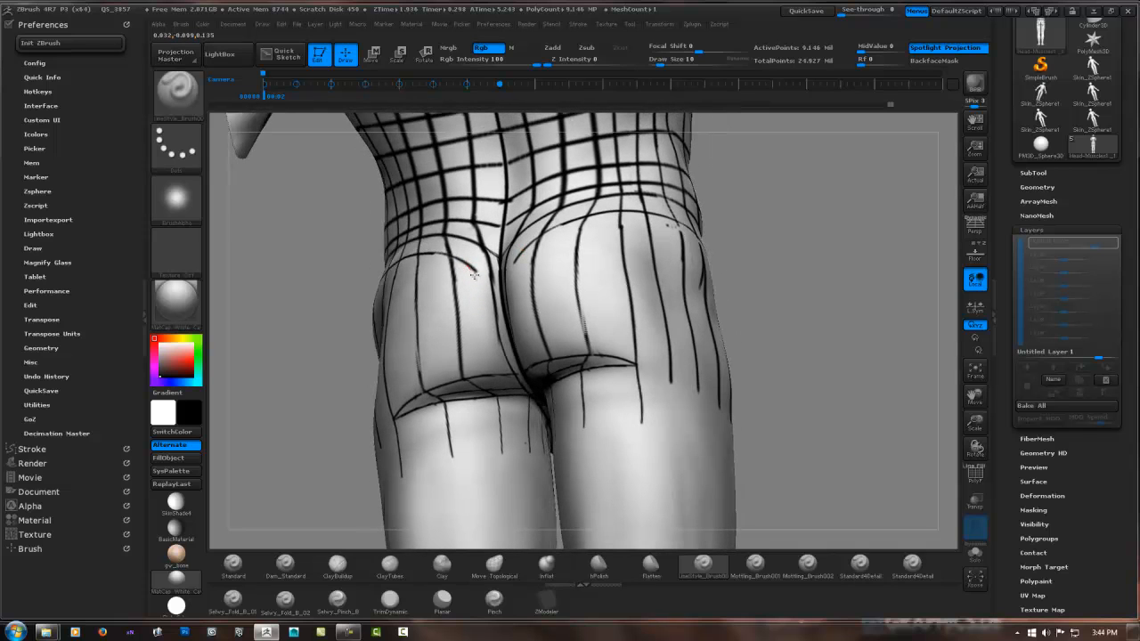
pyautogui.moveTo(474, 275); pyautogui.dragTo(481, 303)
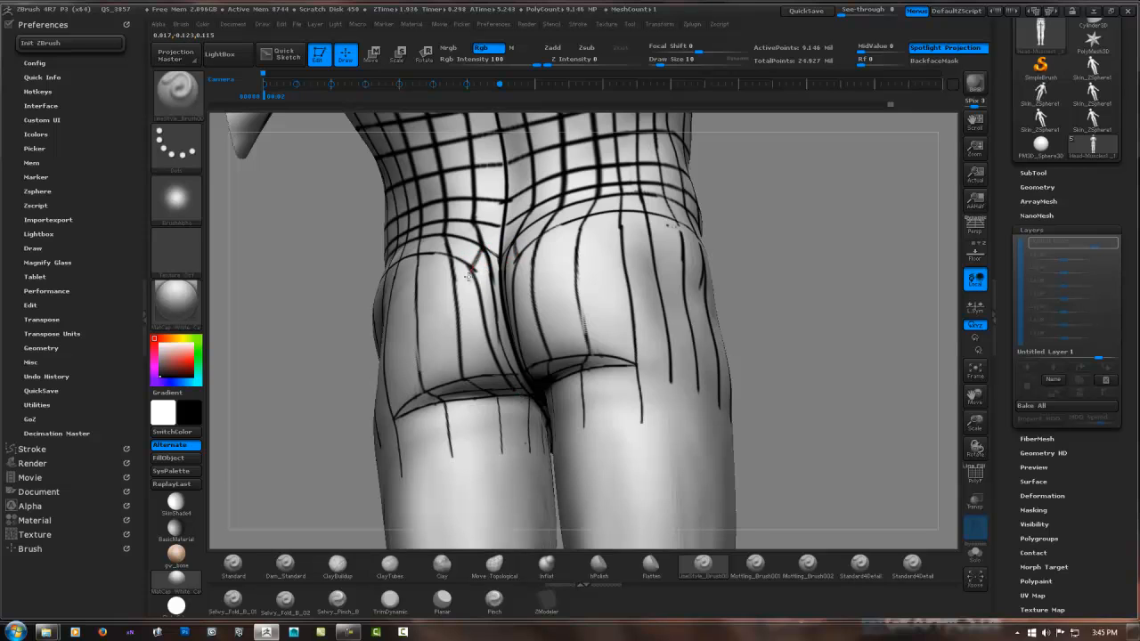
pyautogui.moveTo(475, 260); pyautogui.dragTo(481, 246)
pyautogui.keyDown('alt'); pyautogui.moveTo(491, 270); pyautogui.dragTo(524, 326, button='right'); pyautogui.keyUp('alt')
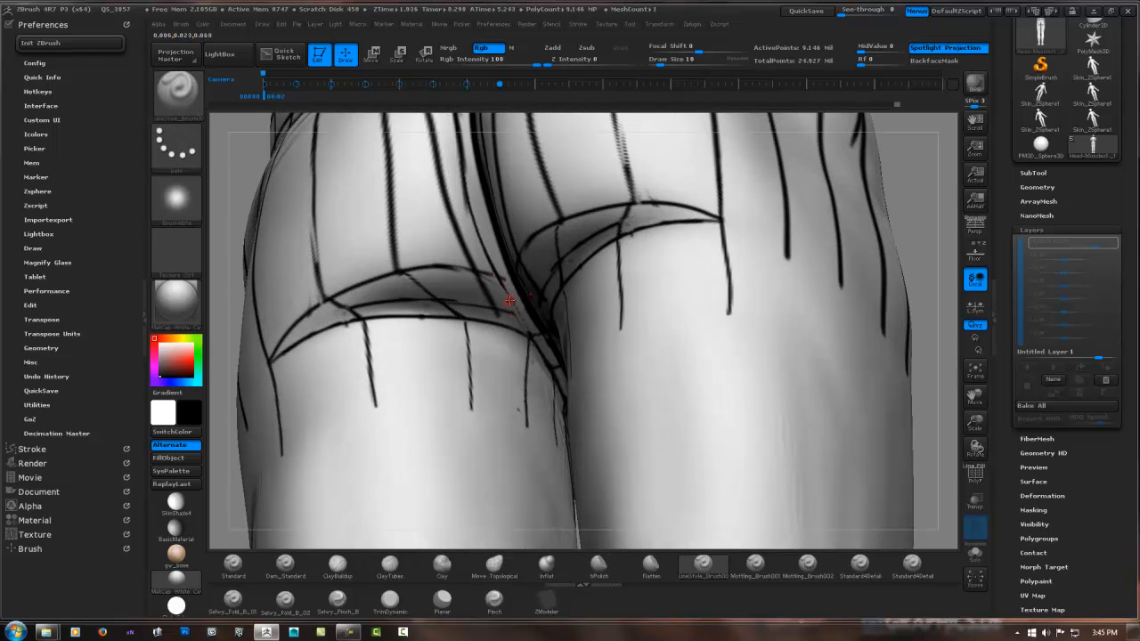
# Step: Erase the innermost short thigh lines beneath the buttock crease, enlarging the brush draw size to 45
pyautogui.keyDown('ctrl'); pyautogui.moveTo(590, 264); pyautogui.dragTo(515, 289, button='right'); pyautogui.keyUp('ctrl')
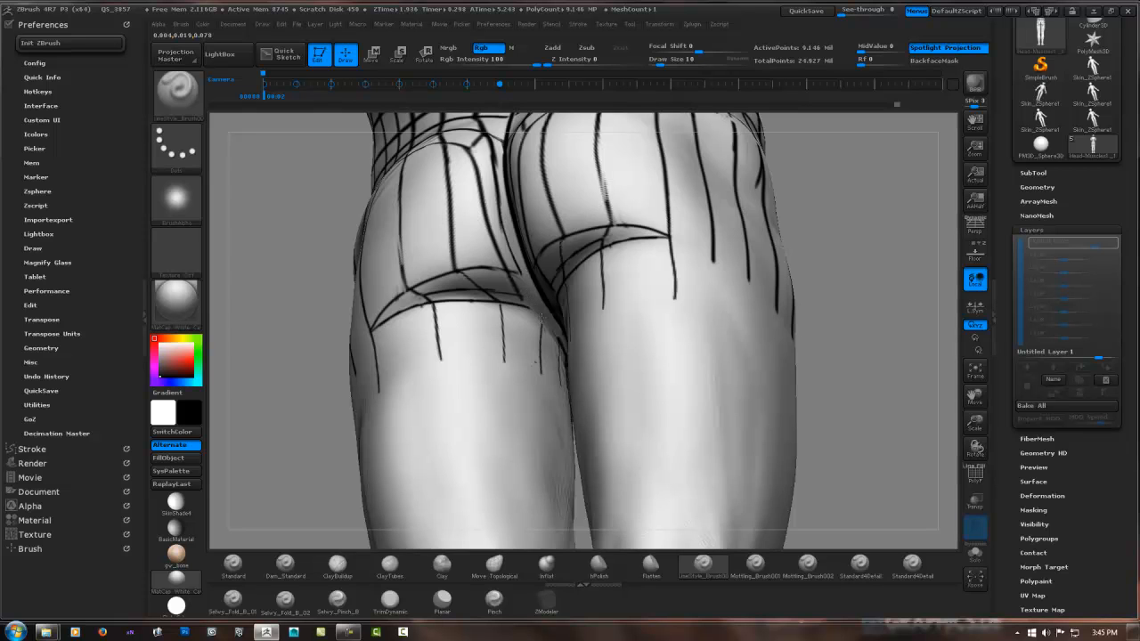
pyautogui.keyDown('ctrl'); pyautogui.moveTo(539, 307); pyautogui.dragTo(532, 334, button='right'); pyautogui.keyUp('ctrl')
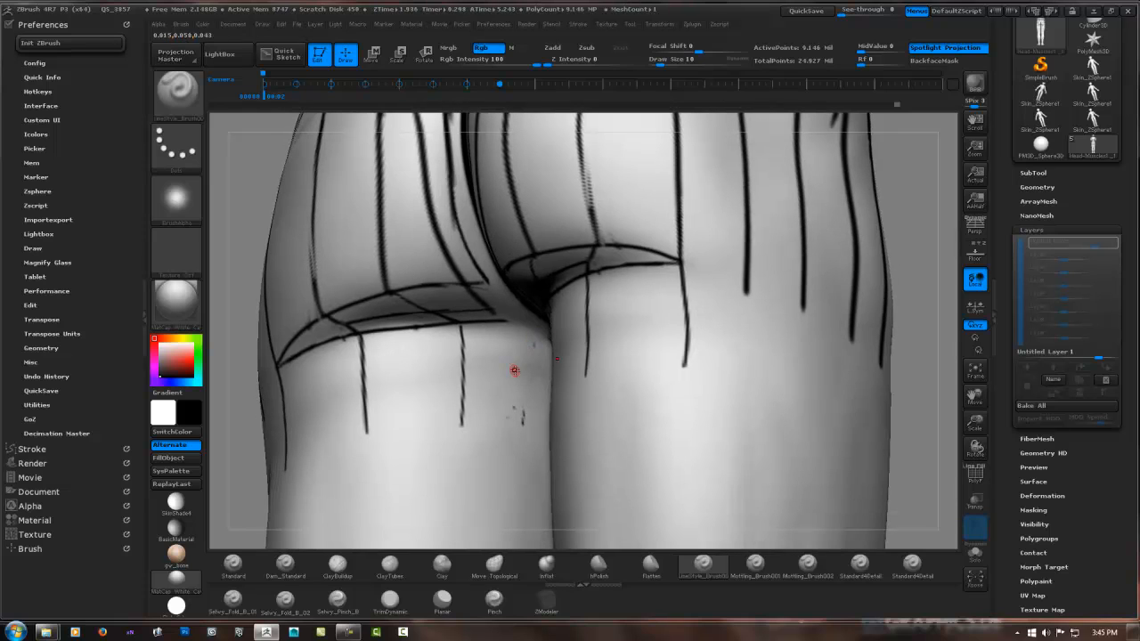
pyautogui.press('space')
pyautogui.moveTo(511, 371); pyautogui.dragTo(516, 384)
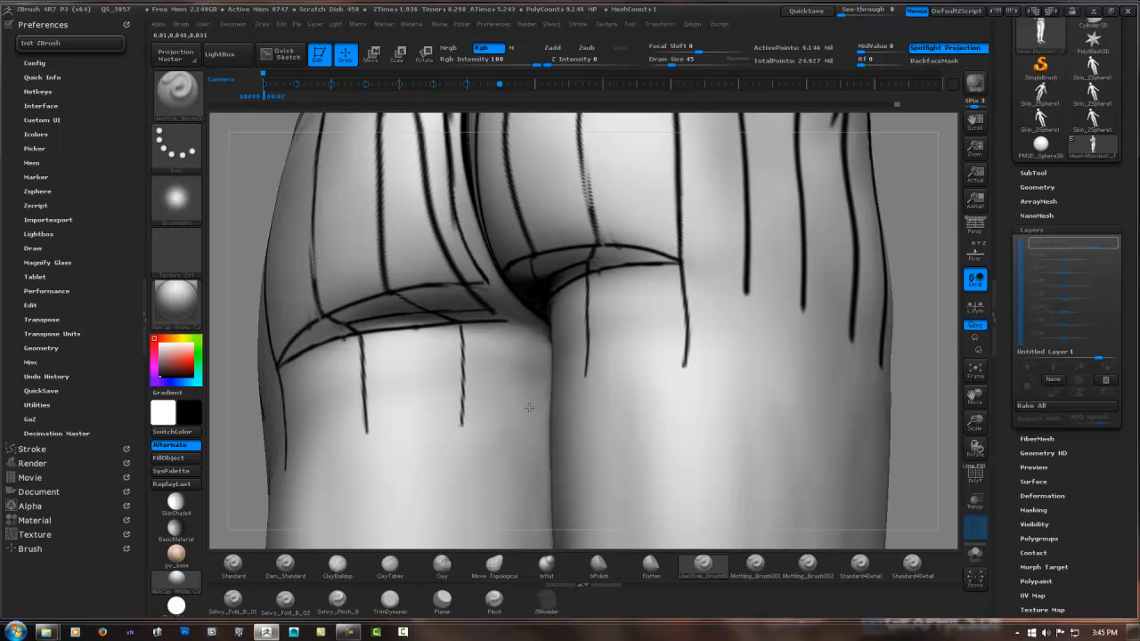
pyautogui.moveTo(510, 340)
pyautogui.keyDown('alt'); pyautogui.mouseDown()
pyautogui.moveTo(486, 307)
pyautogui.moveTo(464, 413)
pyautogui.mouseUp(); pyautogui.keyUp('alt')
pyautogui.keyDown('alt'); pyautogui.moveTo(439, 313); pyautogui.dragTo(348, 335); pyautogui.keyUp('alt')
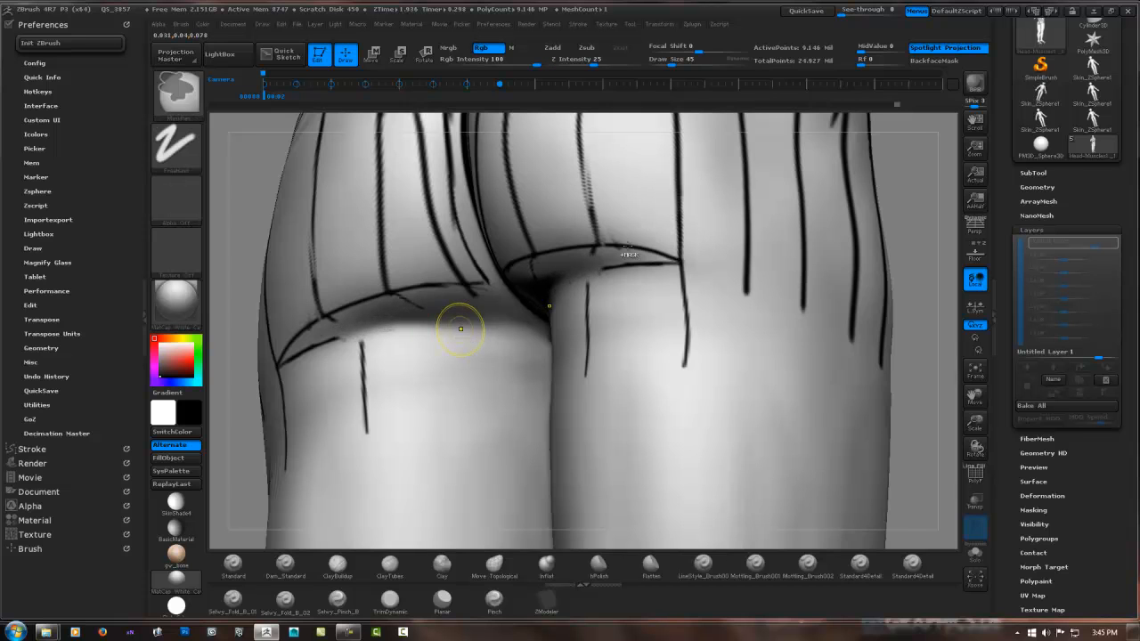
pyautogui.hotkey('ctrl', 'z')
pyautogui.hotkey('ctrl', 'z')
pyautogui.hotkey('ctrl', 'z')
# Step: Set the brush draw size to 10 and extend the inner buttock line through the crease onto the inner thigh
pyautogui.moveTo(680, 194); pyautogui.dragTo(558, 286, button='right')
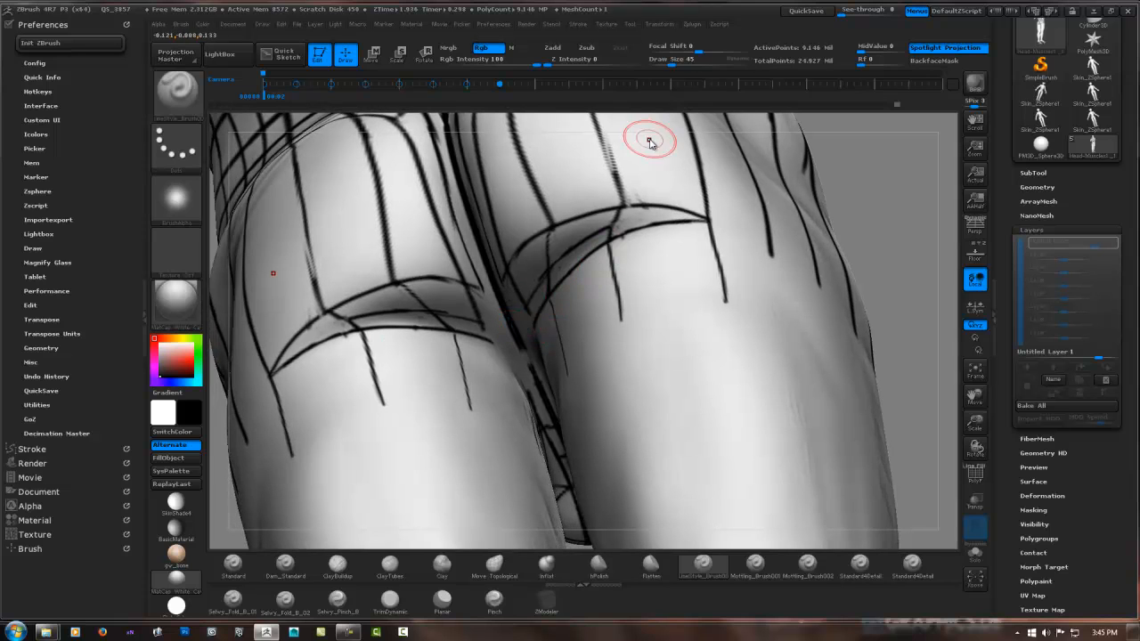
pyautogui.moveTo(671, 64); pyautogui.dragTo(659, 65)
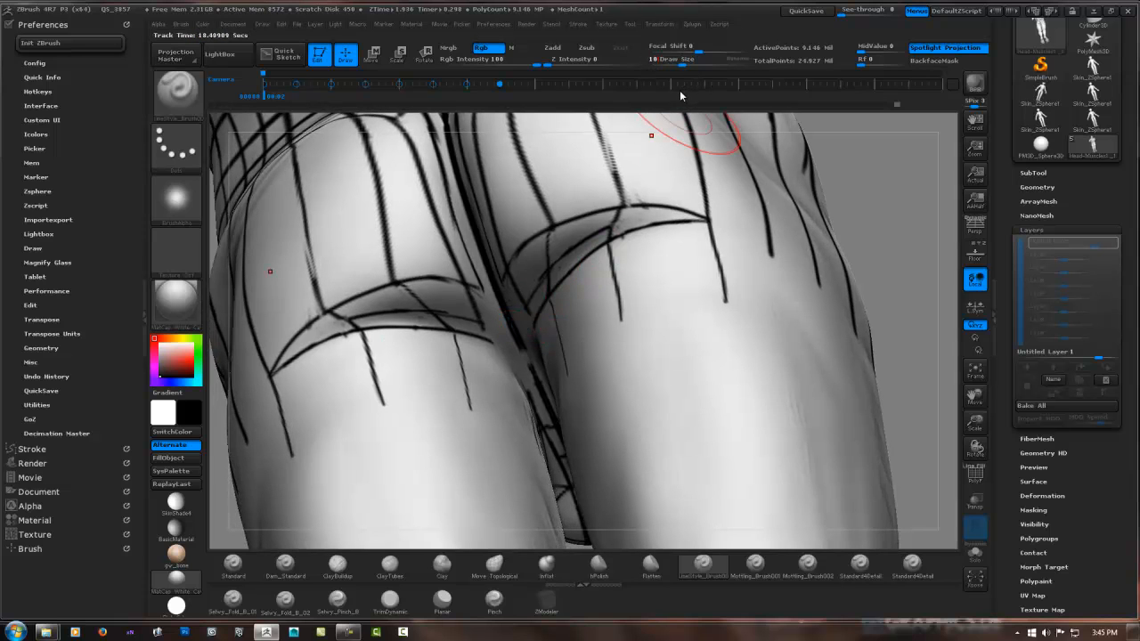
pyautogui.moveTo(483, 255); pyautogui.dragTo(481, 286, button='right')
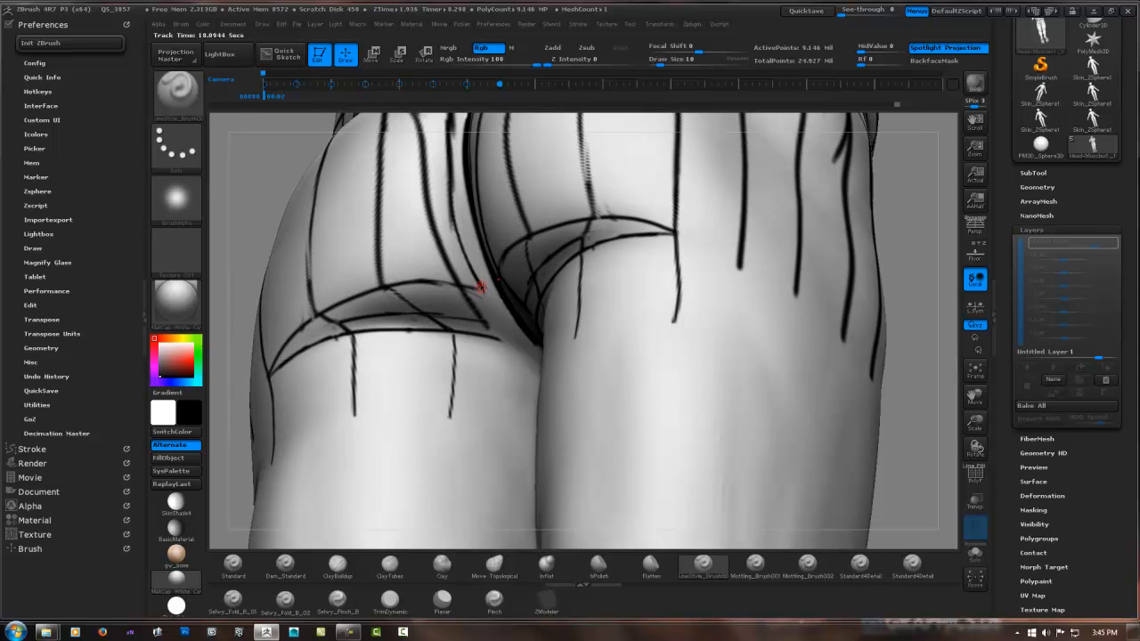
pyautogui.moveTo(456, 219); pyautogui.dragTo(425, 296, button='right')
pyautogui.moveTo(474, 376); pyautogui.dragTo(502, 412, button='right')
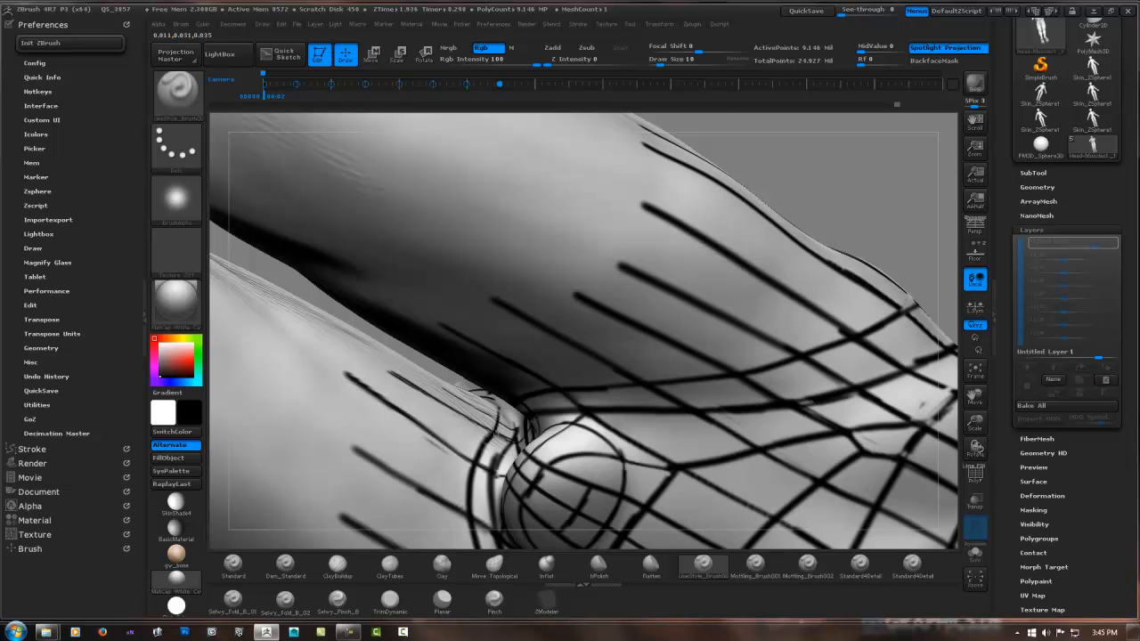
pyautogui.moveTo(498, 459); pyautogui.dragTo(517, 308, button='right')
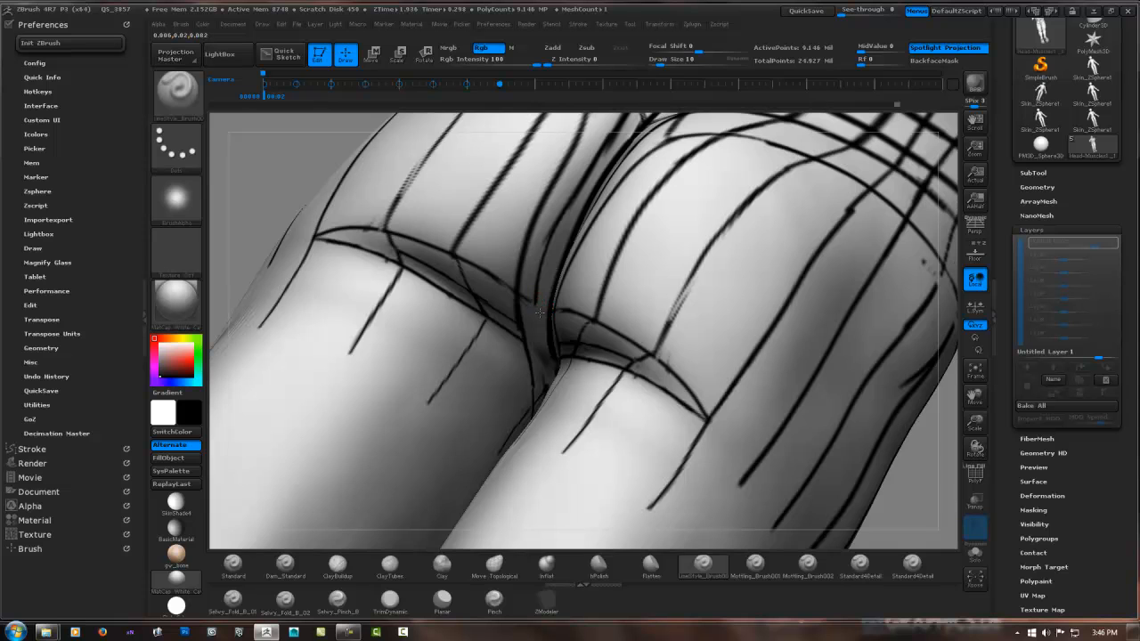
# Step: Extend the lower buttock crease line diagonally onto the inner thigh
pyautogui.moveTo(539, 312)
pyautogui.mouseDown(button='right')
pyautogui.moveTo(535, 302)
pyautogui.moveTo(545, 326)
pyautogui.moveTo(548, 316)
pyautogui.mouseUp(button='right')
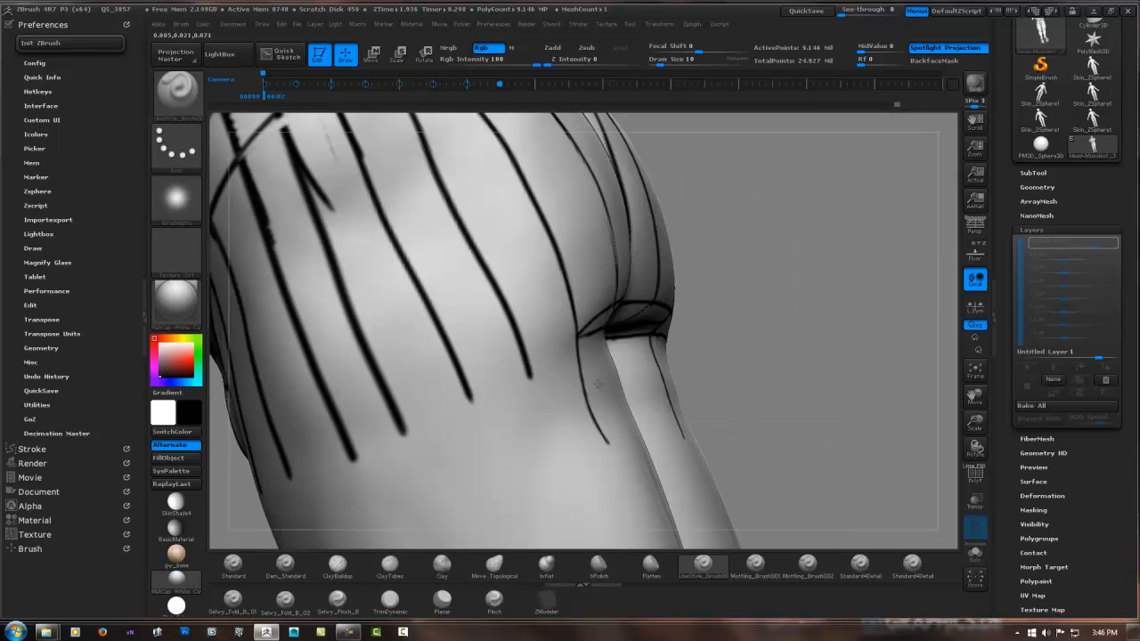
pyautogui.moveTo(738, 312); pyautogui.dragTo(725, 311, button='right')
pyautogui.moveTo(554, 313); pyautogui.dragTo(628, 311, button='right')
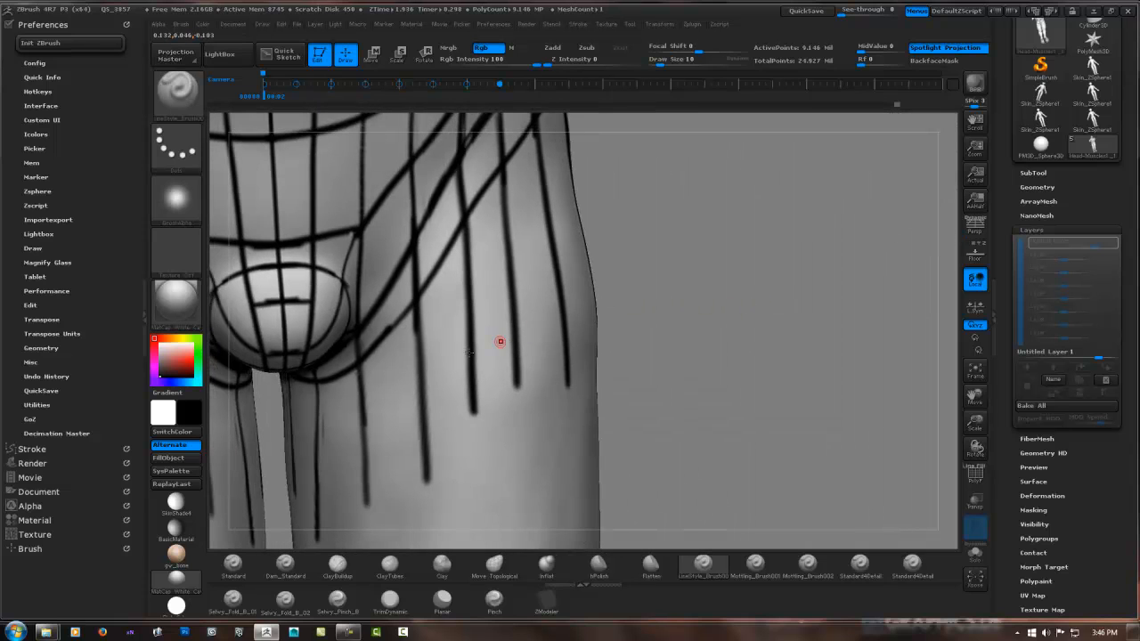
pyautogui.moveTo(492, 313); pyautogui.dragTo(631, 276, button='right')
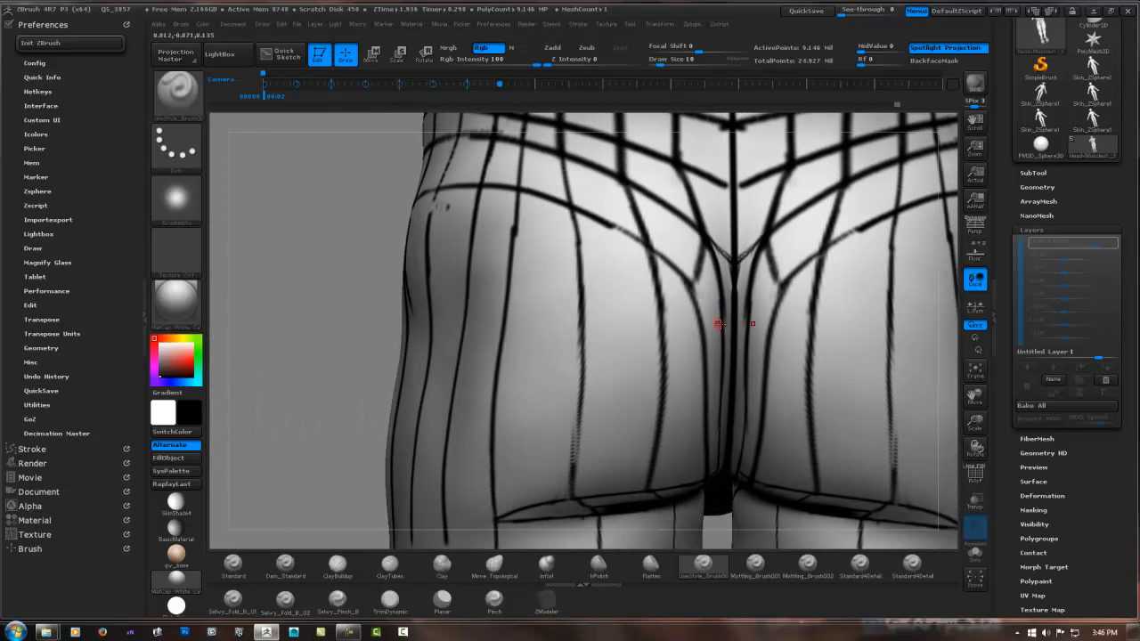
pyautogui.moveTo(700, 344)
pyautogui.keyDown('alt'); pyautogui.mouseDown(button='right')
pyautogui.moveTo(538, 290)
pyautogui.moveTo(553, 295)
pyautogui.moveTo(522, 318)
pyautogui.moveTo(563, 242)
pyautogui.moveTo(547, 306)
pyautogui.moveTo(571, 237)
pyautogui.moveTo(544, 287)
pyautogui.moveTo(554, 295)
pyautogui.moveTo(528, 279)
pyautogui.moveTo(535, 265)
pyautogui.moveTo(508, 262)
pyautogui.mouseUp(button='right'); pyautogui.keyUp('alt')
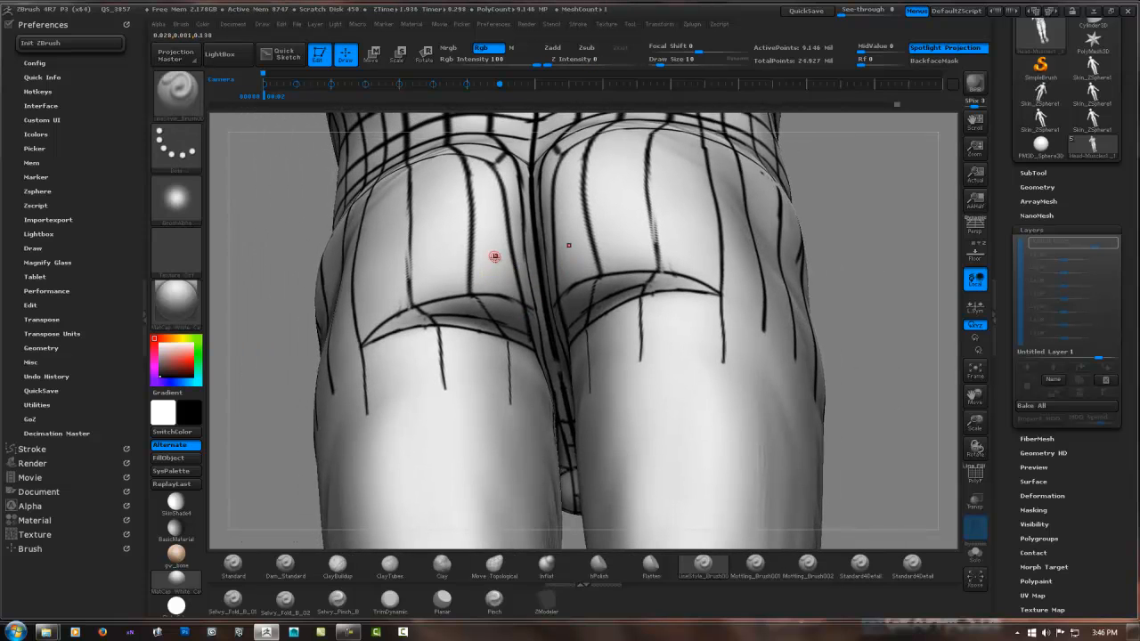
pyautogui.moveTo(506, 317)
pyautogui.mouseDown(button='right')
pyautogui.moveTo(472, 332)
pyautogui.moveTo(474, 356)
pyautogui.moveTo(534, 363)
pyautogui.moveTo(520, 340)
pyautogui.mouseUp(button='right')
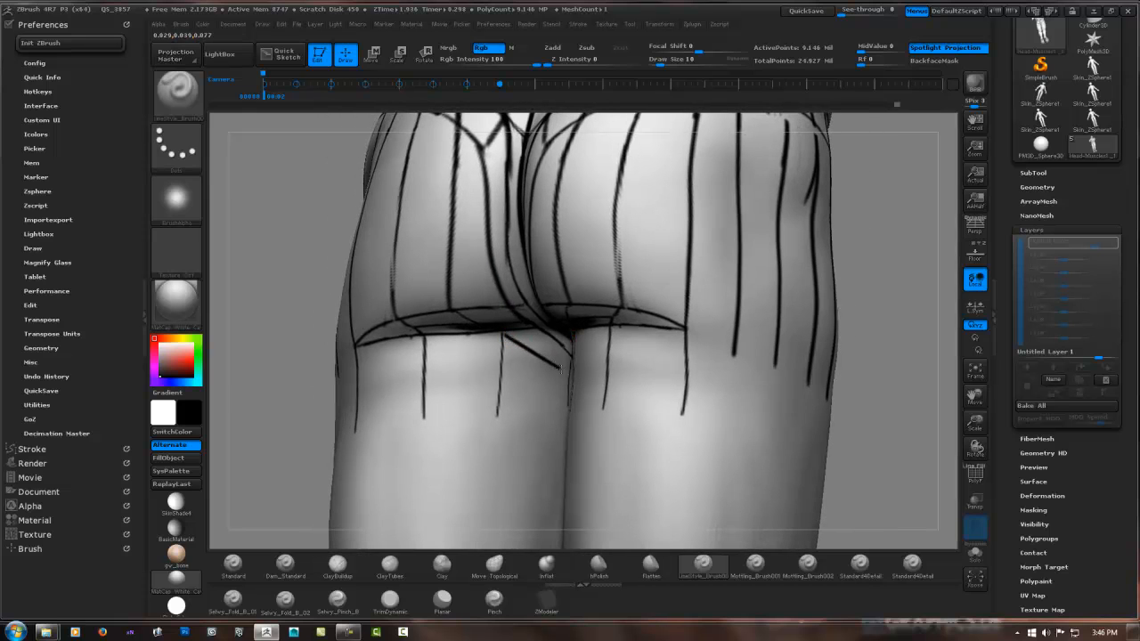
pyautogui.moveTo(558, 355); pyautogui.dragTo(487, 290, button='right')
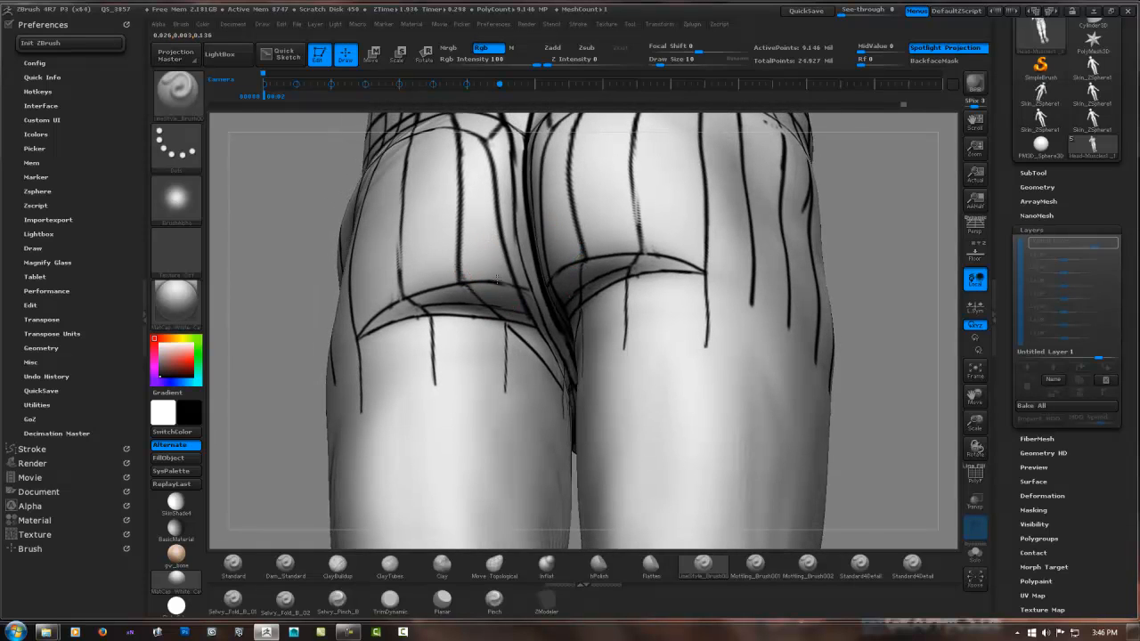
# Step: Erase the vertical line down the inner half of the buttock and its continuation on the thigh beneath the crease
pyautogui.moveTo(488, 237); pyautogui.dragTo(472, 214, button='right')
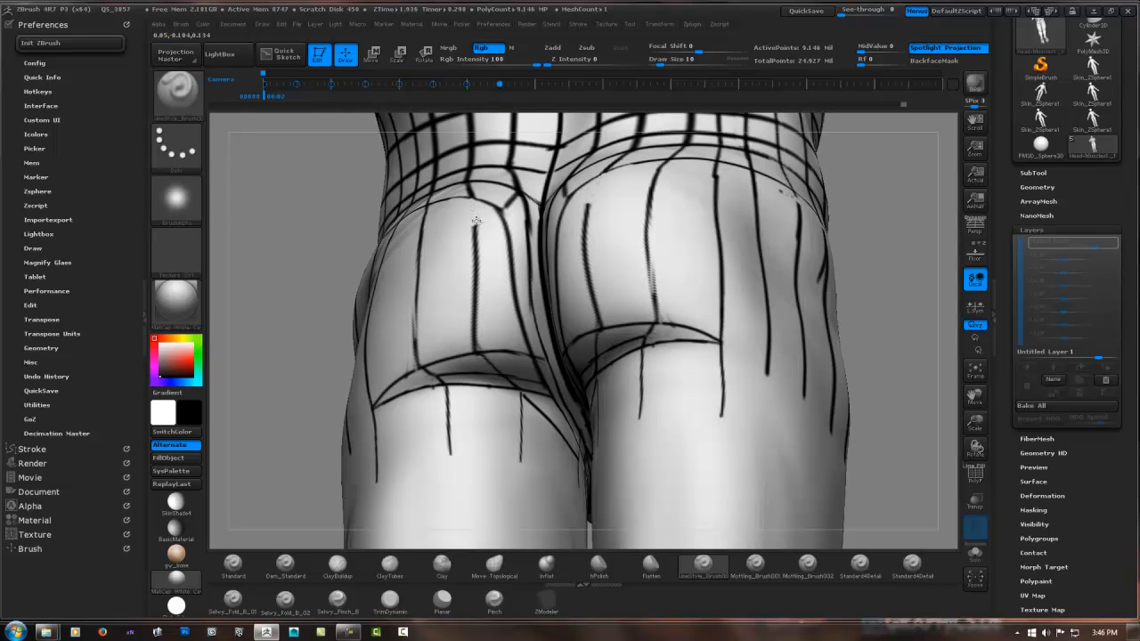
pyautogui.moveTo(477, 220)
pyautogui.mouseDown(button='right')
pyautogui.moveTo(522, 318)
pyautogui.moveTo(527, 300)
pyautogui.mouseUp(button='right')
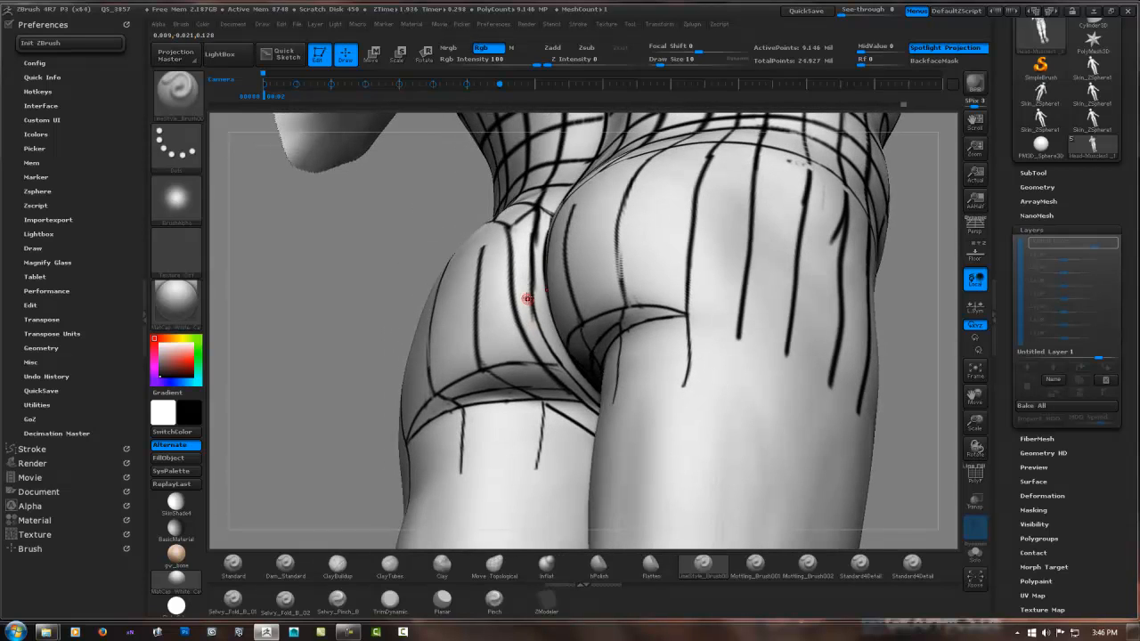
pyautogui.moveTo(535, 353); pyautogui.dragTo(530, 381, button='right')
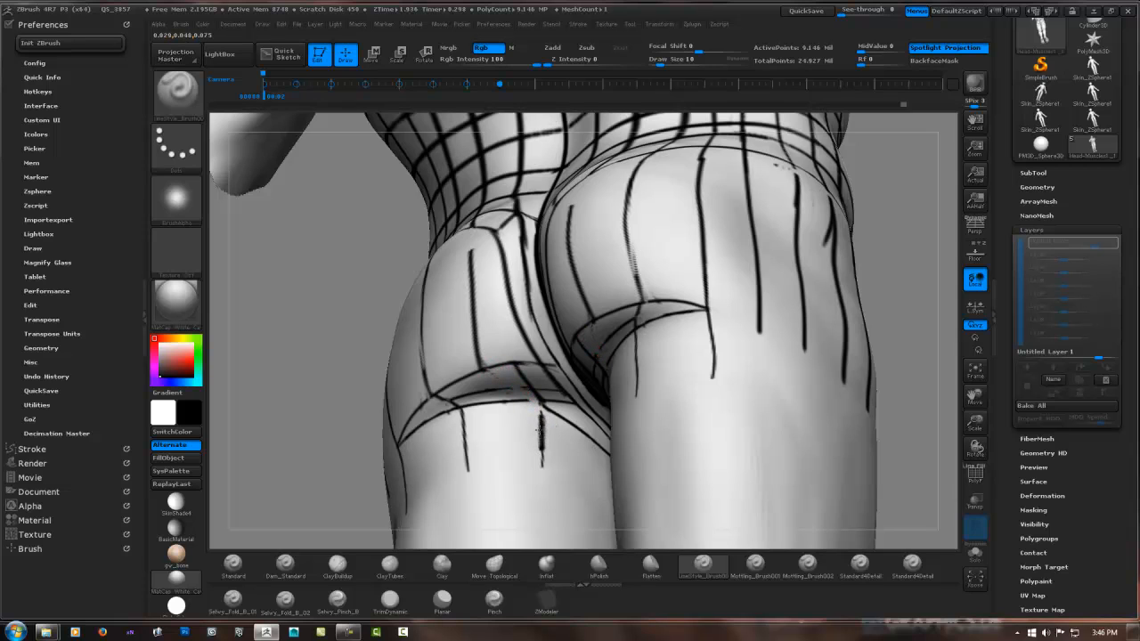
pyautogui.keyDown('shift'); pyautogui.moveTo(540, 432); pyautogui.dragTo(540, 404); pyautogui.keyUp('shift')
pyautogui.moveTo(486, 360)
pyautogui.keyDown('shift'); pyautogui.mouseDown()
pyautogui.moveTo(472, 266)
pyautogui.moveTo(477, 343)
pyautogui.mouseUp(); pyautogui.keyUp('shift')
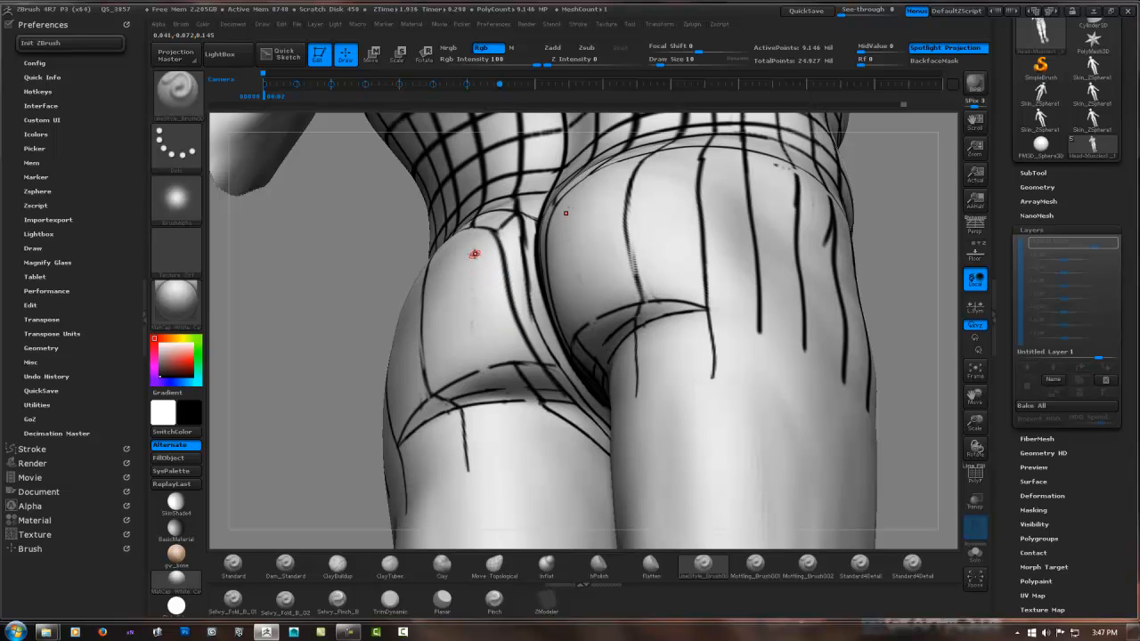
# Step: Repaint the inner buttock line so it curves inward from the upper buttock down to the crease
pyautogui.moveTo(474, 254)
pyautogui.mouseDown()
pyautogui.moveTo(493, 331)
pyautogui.moveTo(540, 403)
pyautogui.mouseUp()
pyautogui.keyDown('shift'); pyautogui.moveTo(518, 362); pyautogui.dragTo(547, 407); pyautogui.keyUp('shift')
pyautogui.moveTo(545, 356); pyautogui.dragTo(547, 290, button='right')
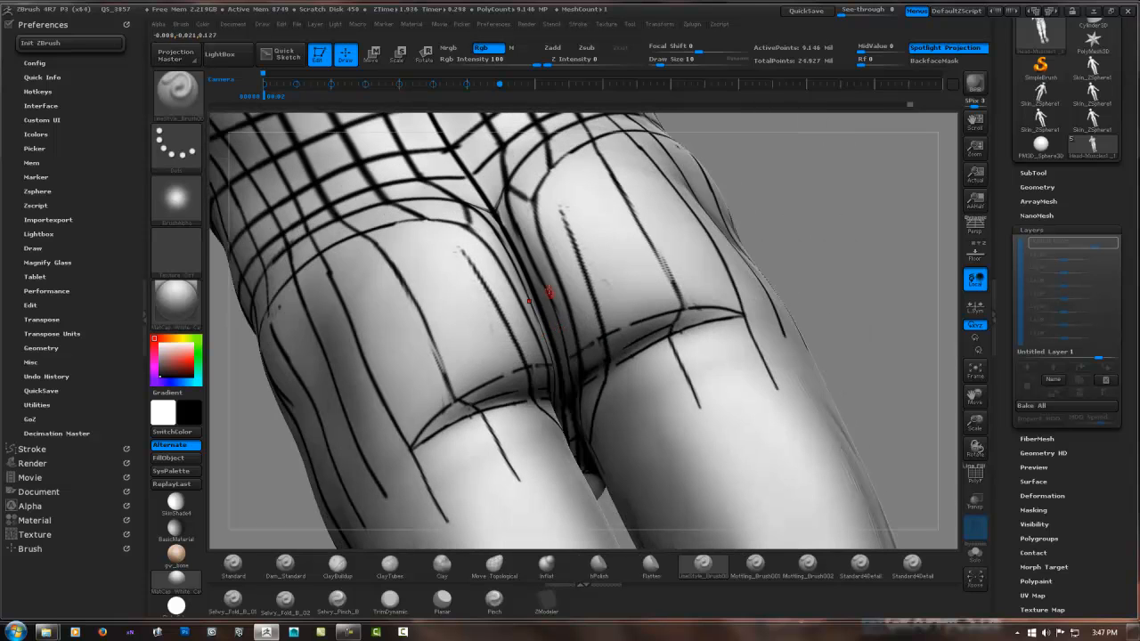
# Step: Paint additional cross lines below the hip boundary, sweeping from the outer hip over the front thigh to beneath the groin
pyautogui.moveTo(443, 277); pyautogui.dragTo(457, 244, button='right')
pyautogui.moveTo(457, 244); pyautogui.dragTo(365, 237)
pyautogui.moveTo(438, 251); pyautogui.dragTo(537, 232, button='right')
pyautogui.moveTo(541, 235)
pyautogui.mouseDown()
pyautogui.moveTo(401, 298)
pyautogui.moveTo(355, 336)
pyautogui.mouseUp()
pyautogui.moveTo(492, 269)
pyautogui.mouseDown(button='right')
pyautogui.moveTo(473, 275)
pyautogui.moveTo(516, 205)
pyautogui.moveTo(498, 218)
pyautogui.moveTo(497, 256)
pyautogui.mouseUp(button='right')
pyautogui.moveTo(486, 265)
pyautogui.mouseDown()
pyautogui.moveTo(432, 324)
pyautogui.moveTo(358, 453)
pyautogui.mouseUp()
pyautogui.moveTo(401, 396)
pyautogui.mouseDown(button='right')
pyautogui.moveTo(484, 243)
pyautogui.moveTo(434, 328)
pyautogui.mouseUp(button='right')
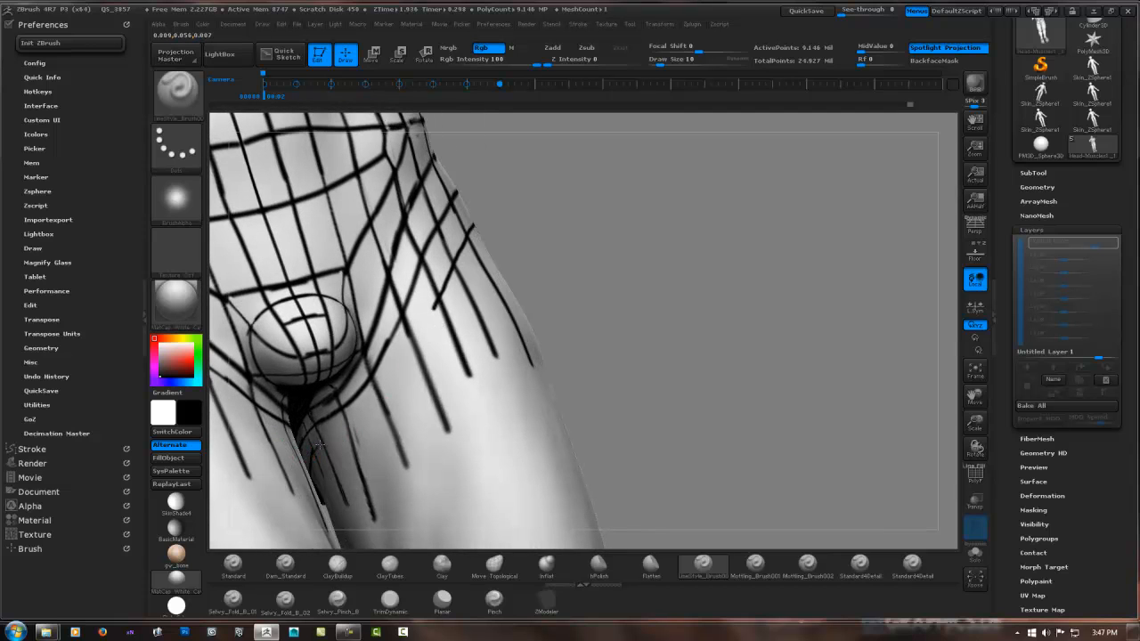
pyautogui.moveTo(318, 446)
pyautogui.mouseDown()
pyautogui.moveTo(407, 374)
pyautogui.moveTo(426, 332)
pyautogui.mouseUp()
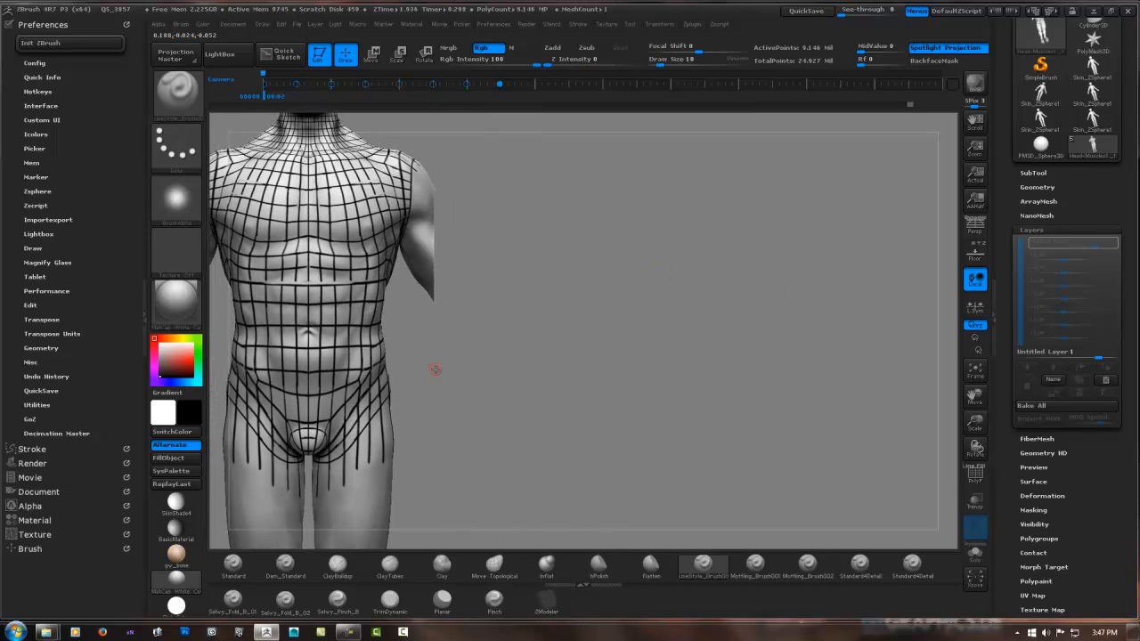
pyautogui.moveTo(437, 372)
pyautogui.keyDown('alt'); pyautogui.mouseDown(button='right')
pyautogui.moveTo(583, 270)
pyautogui.moveTo(457, 275)
pyautogui.mouseUp(button='right'); pyautogui.keyUp('alt')
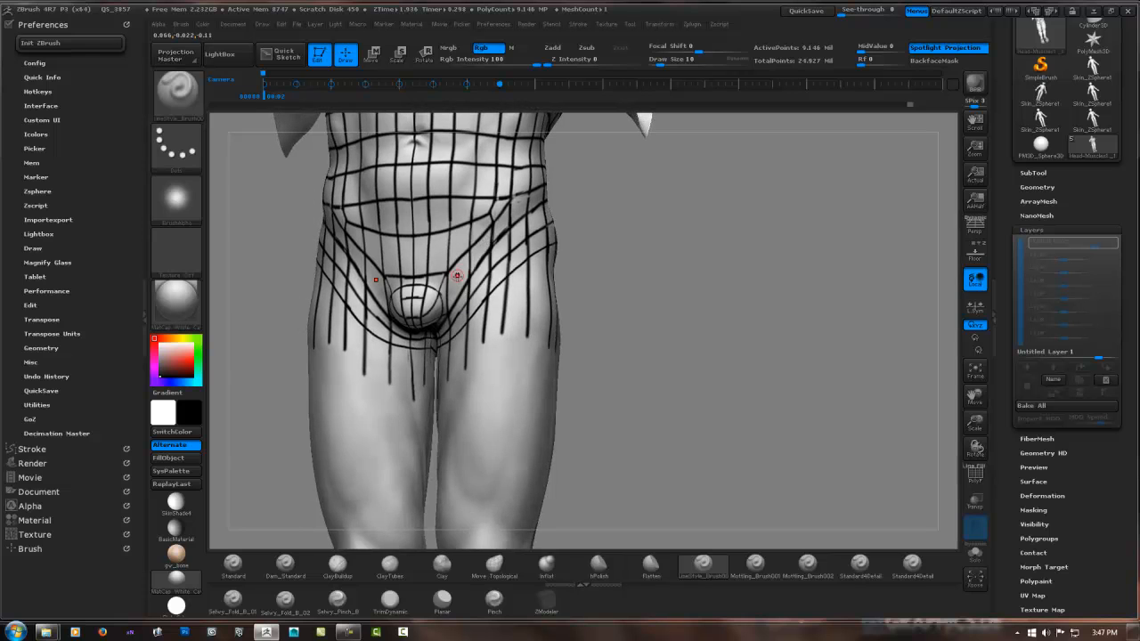
# Step: Paint short cross lines between the central buttock crease and the inner buttock line, spaced down both sides
pyautogui.moveTo(516, 212)
pyautogui.mouseDown(button='right')
pyautogui.moveTo(561, 233)
pyautogui.moveTo(490, 264)
pyautogui.moveTo(450, 214)
pyautogui.moveTo(427, 256)
pyautogui.mouseUp(button='right')
pyautogui.moveTo(595, 232)
pyautogui.keyDown('alt'); pyautogui.mouseDown(button='right')
pyautogui.moveTo(453, 262)
pyautogui.moveTo(624, 260)
pyautogui.mouseUp(button='right'); pyautogui.keyUp('alt')
pyautogui.moveTo(496, 245); pyautogui.dragTo(482, 271)
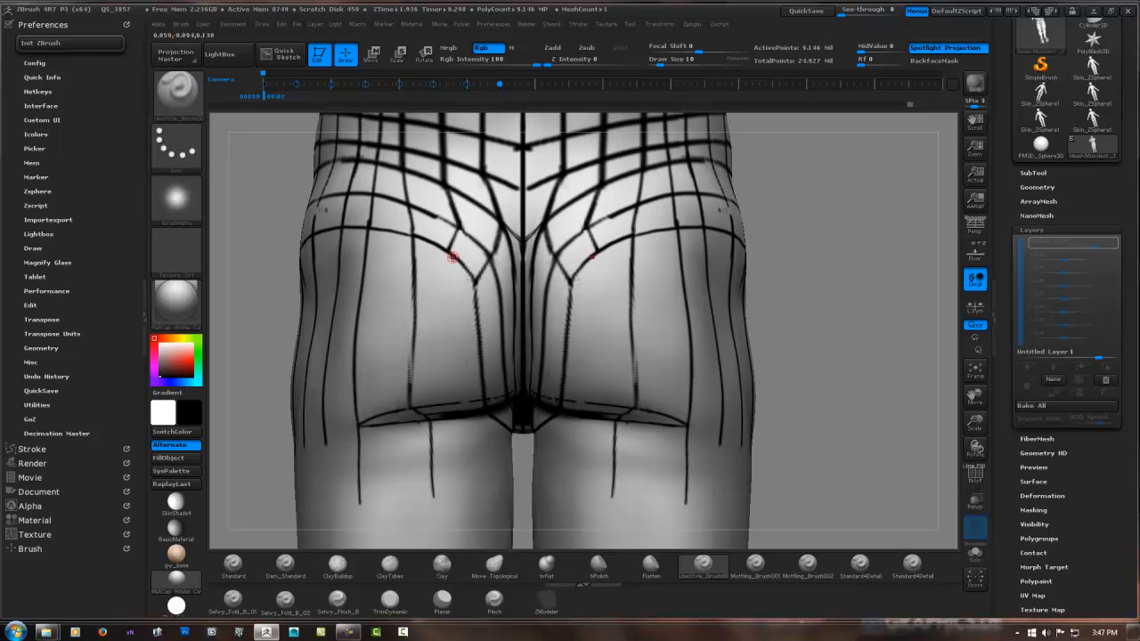
pyautogui.moveTo(497, 282)
pyautogui.mouseDown(button='right')
pyautogui.moveTo(472, 298)
pyautogui.moveTo(481, 303)
pyautogui.mouseUp(button='right')
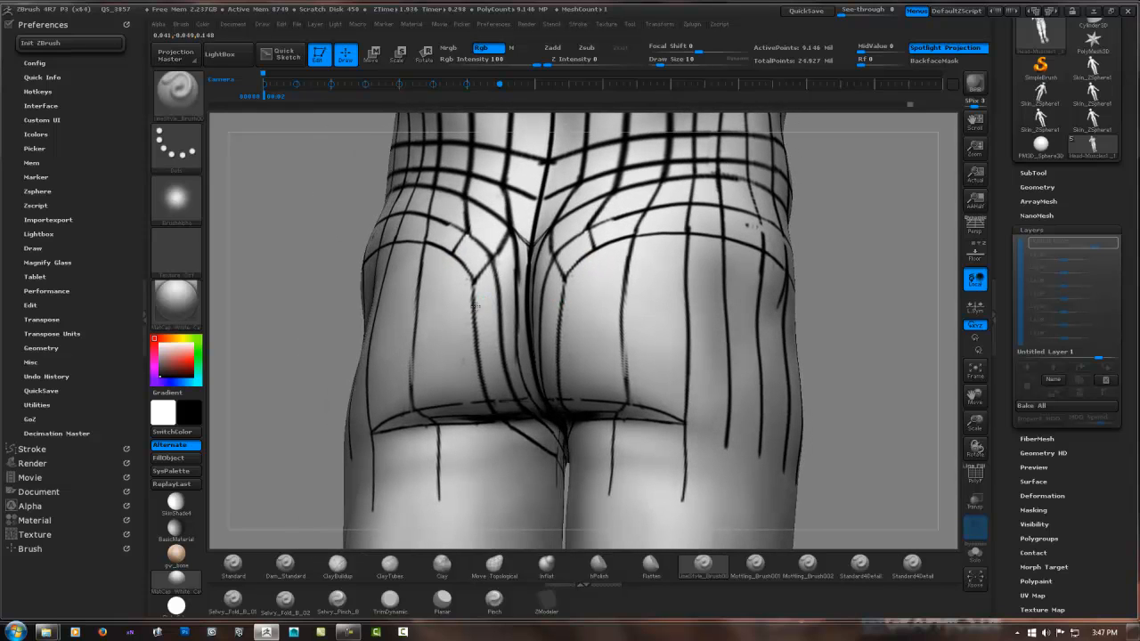
pyautogui.moveTo(477, 305); pyautogui.dragTo(522, 277)
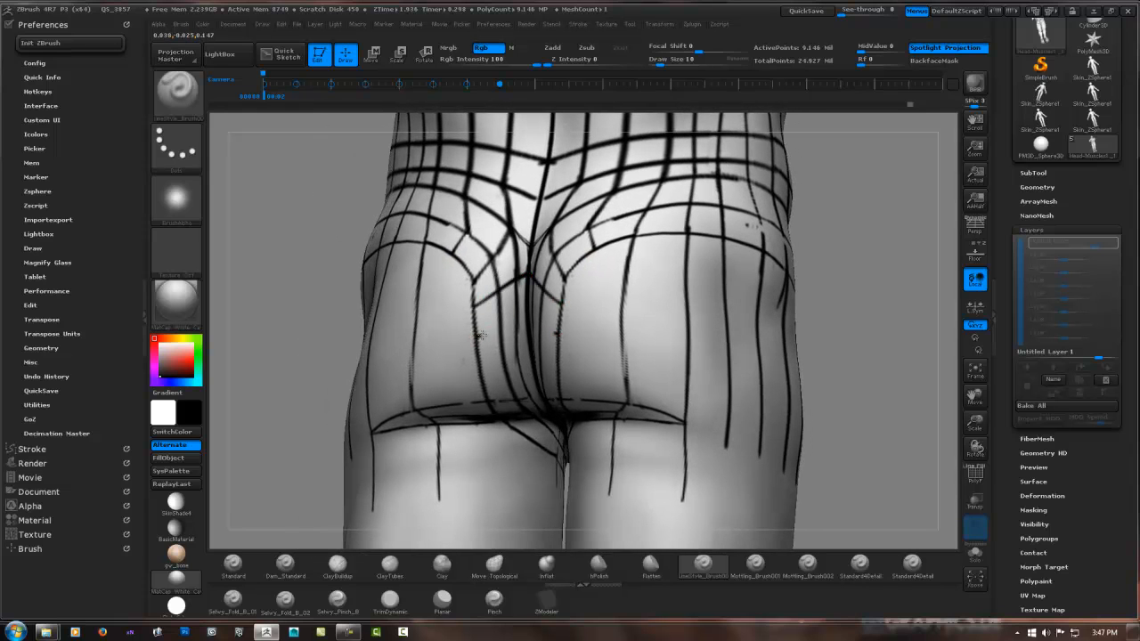
pyautogui.moveTo(517, 326); pyautogui.dragTo(505, 385, button='right')
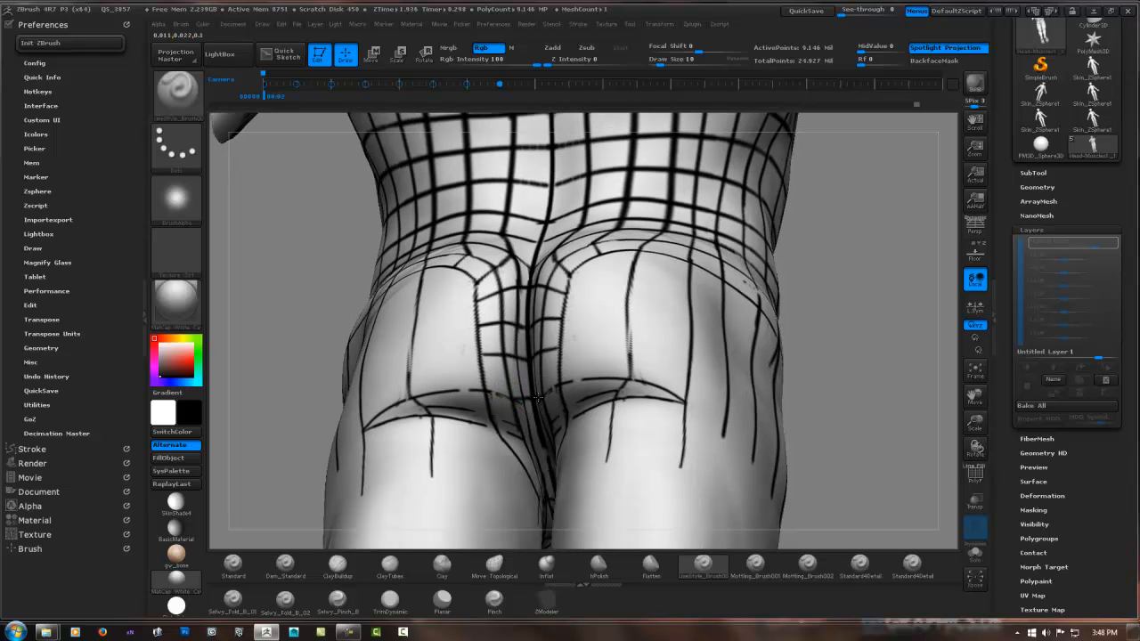
# Step: Paint a cross line over the upper buttock from the top of the inner buttock line out to the side of the hip
pyautogui.moveTo(548, 353); pyautogui.dragTo(517, 315, button='right')
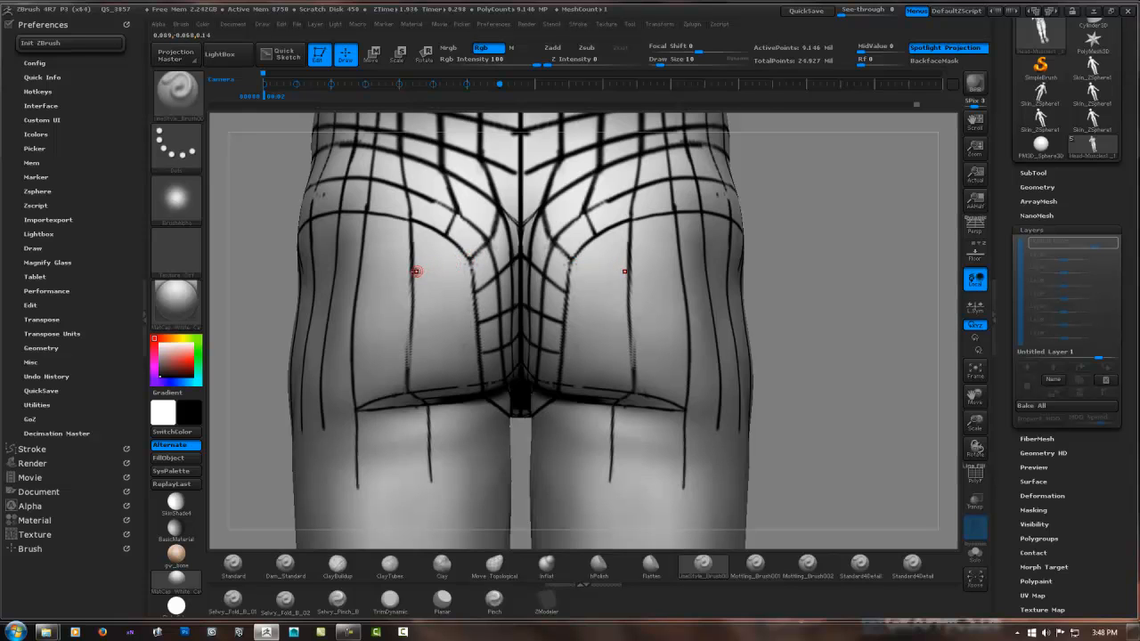
pyautogui.moveTo(414, 267); pyautogui.dragTo(452, 261)
pyautogui.moveTo(459, 256)
pyautogui.keyDown('alt'); pyautogui.mouseDown(button='right')
pyautogui.moveTo(525, 263)
pyautogui.moveTo(455, 263)
pyautogui.moveTo(512, 269)
pyautogui.mouseUp(button='right'); pyautogui.keyUp('alt')
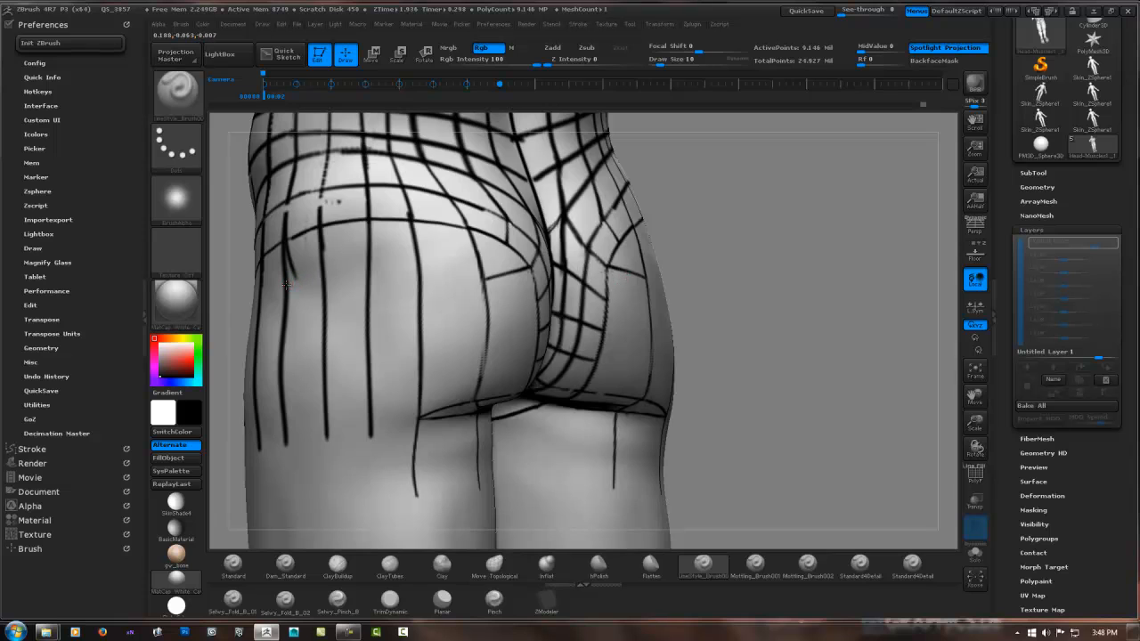
pyautogui.moveTo(286, 285); pyautogui.dragTo(448, 276)
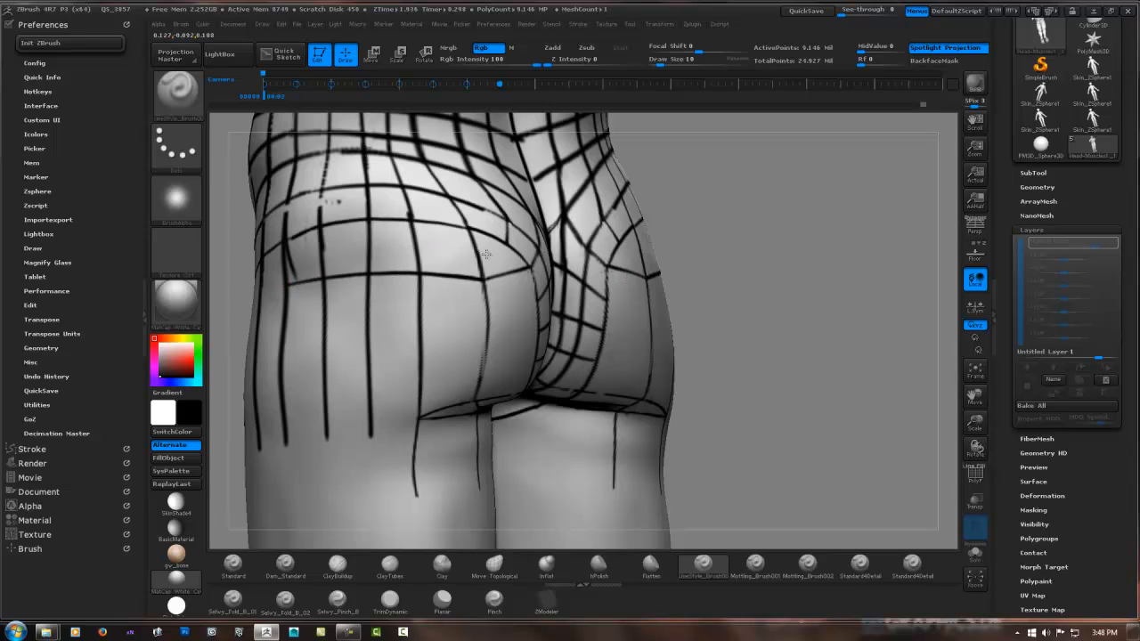
pyautogui.moveTo(486, 254)
pyautogui.mouseDown(button='right')
pyautogui.moveTo(473, 287)
pyautogui.moveTo(399, 322)
pyautogui.moveTo(339, 401)
pyautogui.mouseUp(button='right')
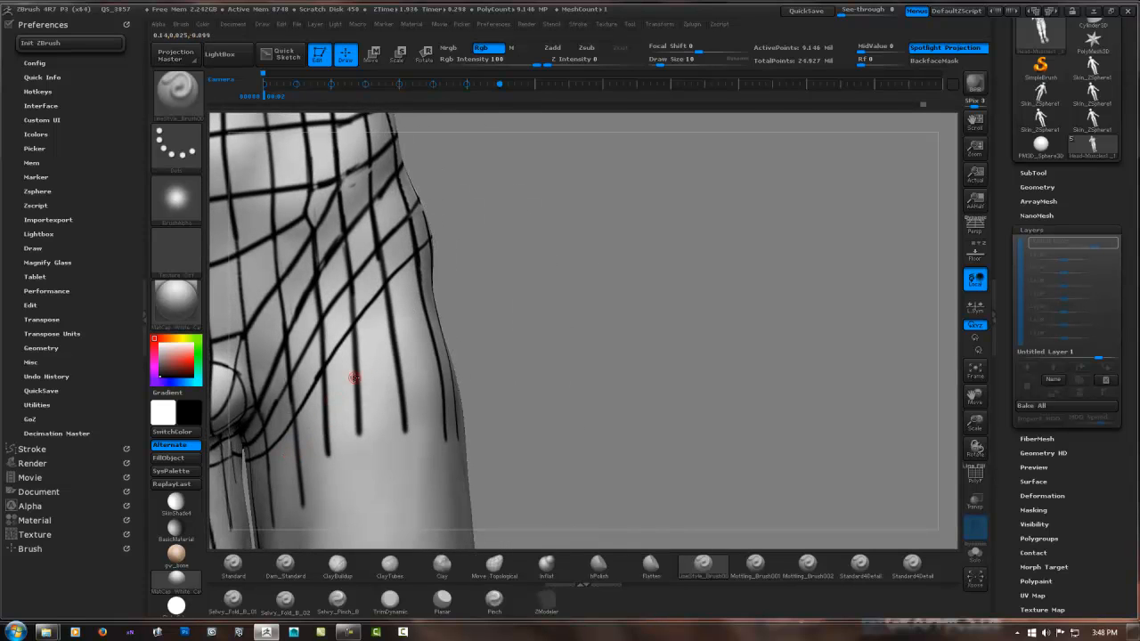
# Step: Extend the upper buttock cross line around the outer hip and diagonally down the front thigh to beneath the groin
pyautogui.moveTo(418, 332); pyautogui.dragTo(314, 365, button='right')
pyautogui.moveTo(583, 288)
pyautogui.keyDown('ctrl'); pyautogui.mouseDown(button='right')
pyautogui.moveTo(548, 224)
pyautogui.moveTo(509, 291)
pyautogui.moveTo(591, 276)
pyautogui.moveTo(562, 247)
pyautogui.mouseUp(button='right'); pyautogui.keyUp('ctrl')
pyautogui.hotkey('ctrl', 'z')
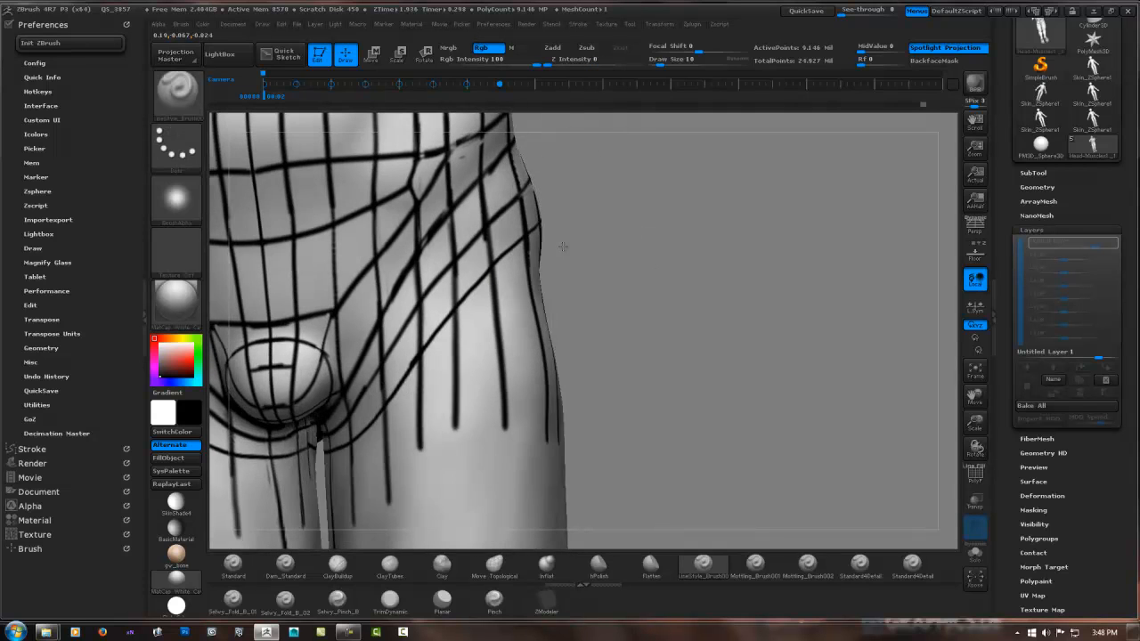
pyautogui.moveTo(376, 422)
pyautogui.mouseDown(button='right')
pyautogui.moveTo(382, 379)
pyautogui.moveTo(325, 465)
pyautogui.mouseUp(button='right')
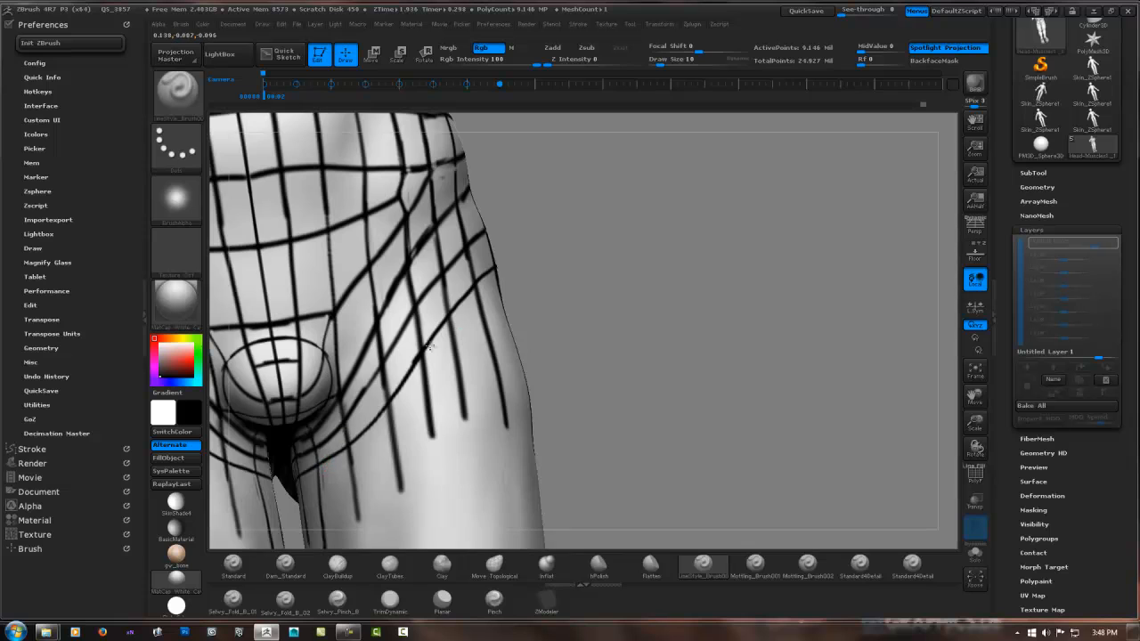
pyautogui.moveTo(429, 346); pyautogui.dragTo(572, 281, button='right')
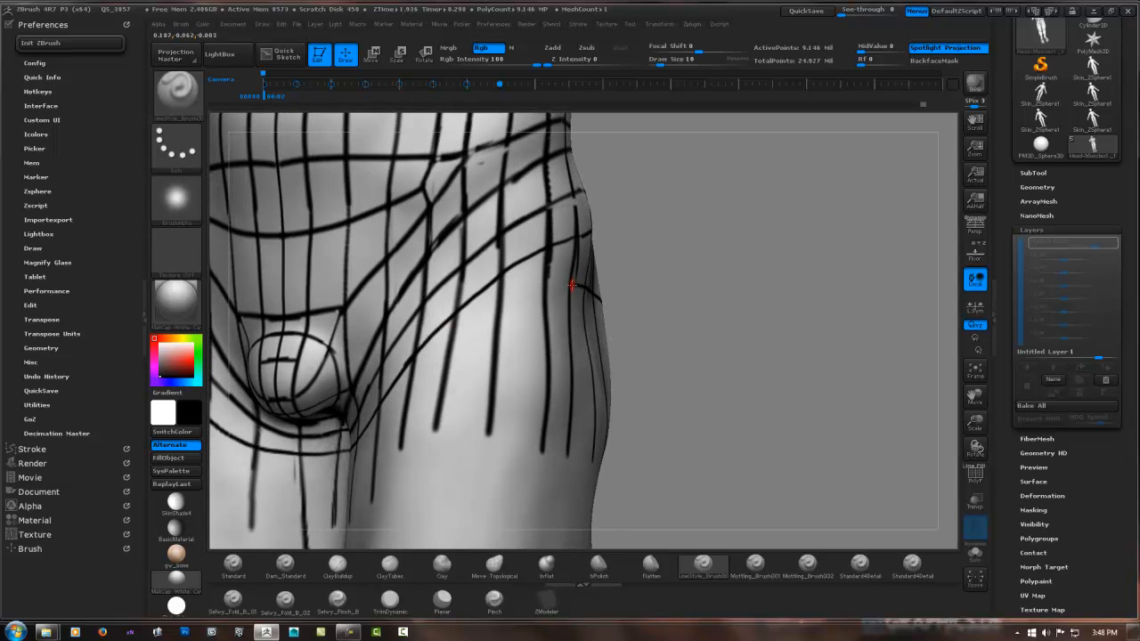
pyautogui.moveTo(577, 283); pyautogui.dragTo(460, 335)
pyautogui.moveTo(424, 363); pyautogui.dragTo(471, 250, button='right')
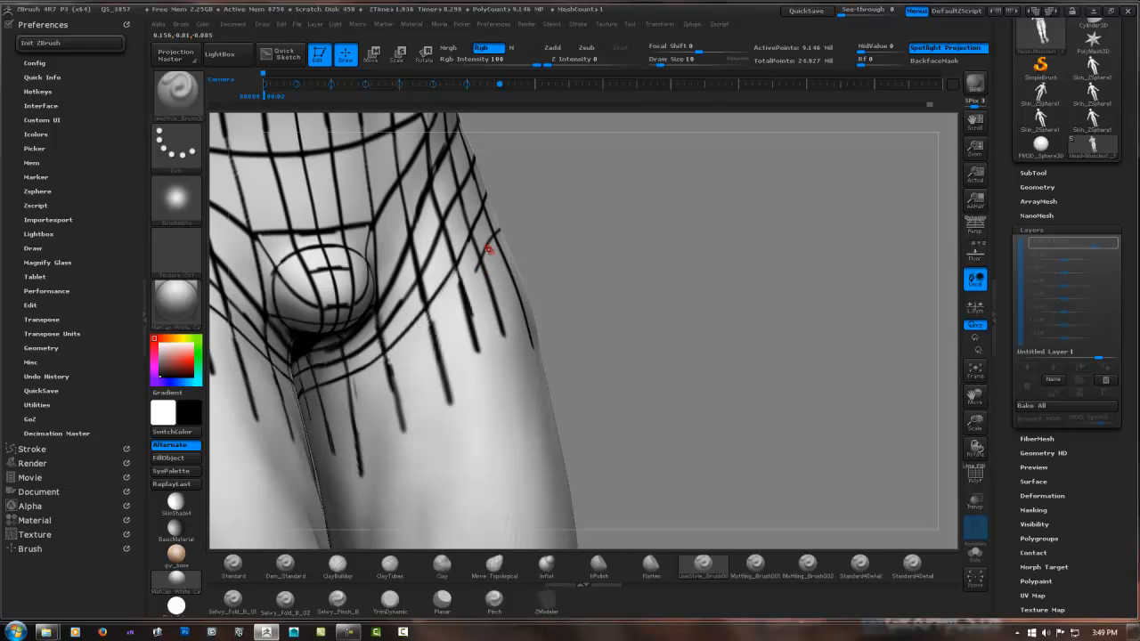
pyautogui.moveTo(467, 285)
pyautogui.mouseDown()
pyautogui.moveTo(402, 356)
pyautogui.moveTo(343, 394)
pyautogui.mouseUp()
pyautogui.moveTo(470, 305)
pyautogui.mouseDown(button='right')
pyautogui.moveTo(415, 356)
pyautogui.moveTo(450, 343)
pyautogui.mouseUp(button='right')
# Step: Erase the short cross lines beside the central buttock crease and repaint them as two more widely spaced lines
pyautogui.keyDown('ctrl'); pyautogui.moveTo(612, 286); pyautogui.dragTo(490, 287, button='right'); pyautogui.keyUp('ctrl')
pyautogui.moveTo(490, 287)
pyautogui.mouseDown(button='right')
pyautogui.moveTo(347, 274)
pyautogui.moveTo(375, 273)
pyautogui.mouseUp(button='right')
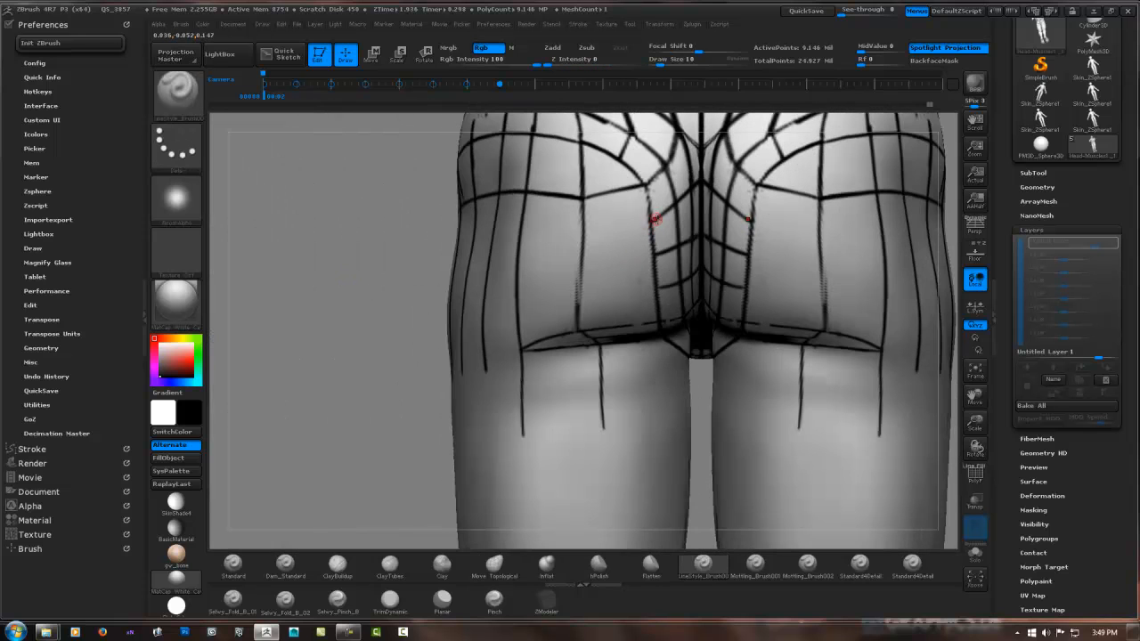
pyautogui.moveTo(654, 219); pyautogui.dragTo(576, 225)
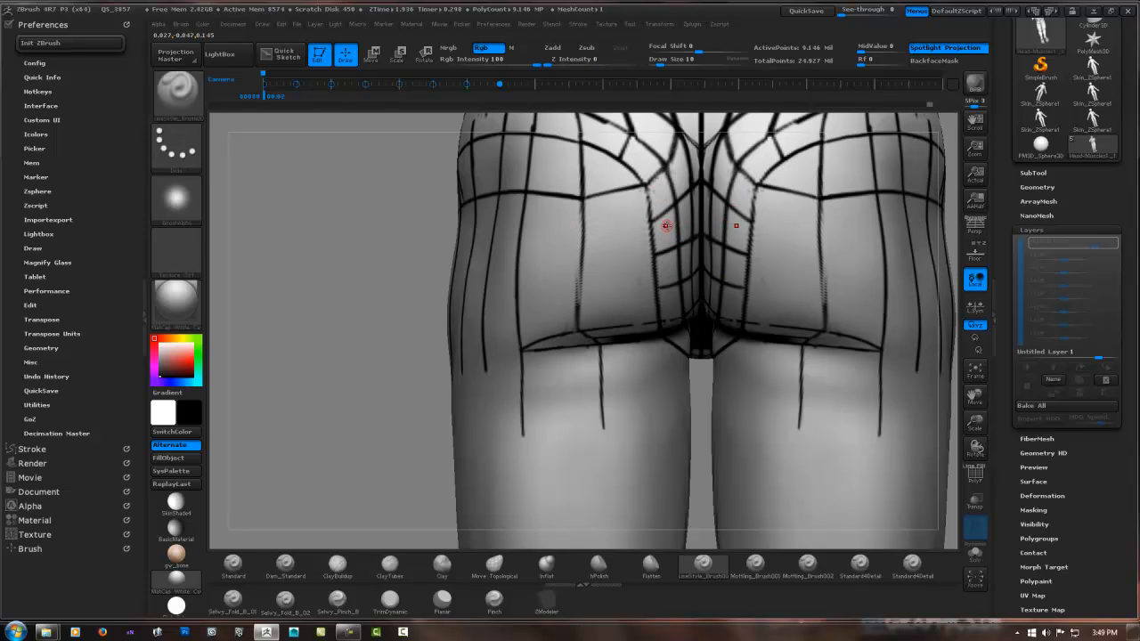
pyautogui.keyDown('alt'); pyautogui.moveTo(689, 231); pyautogui.dragTo(639, 276, button='right'); pyautogui.keyUp('alt')
pyautogui.click(644, 273)
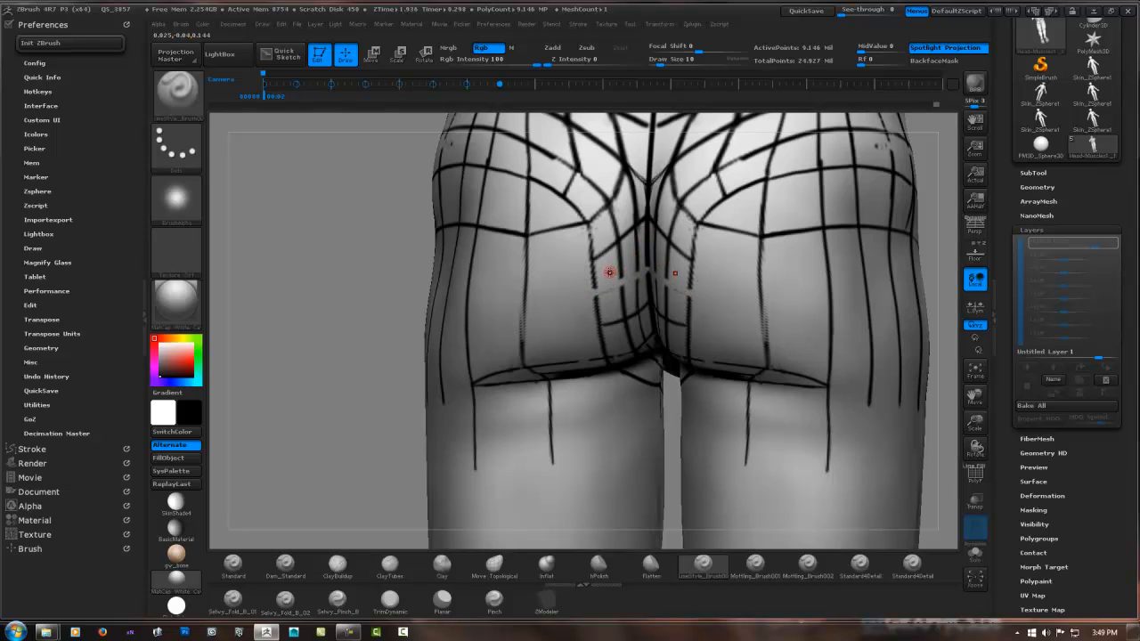
pyautogui.click(619, 236)
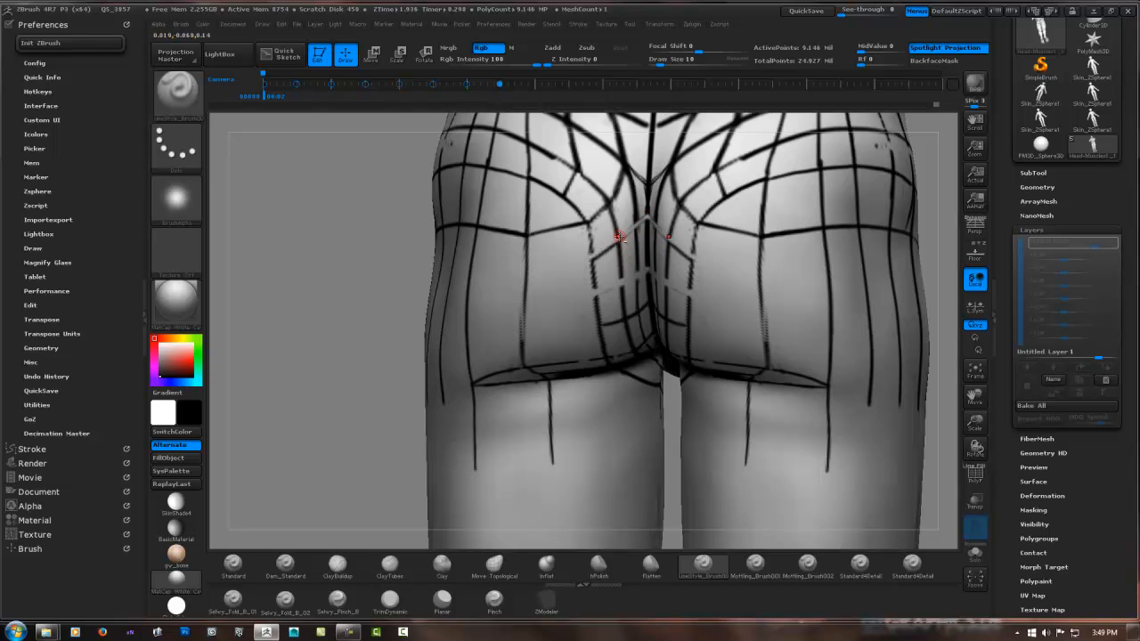
pyautogui.moveTo(648, 217); pyautogui.dragTo(588, 268)
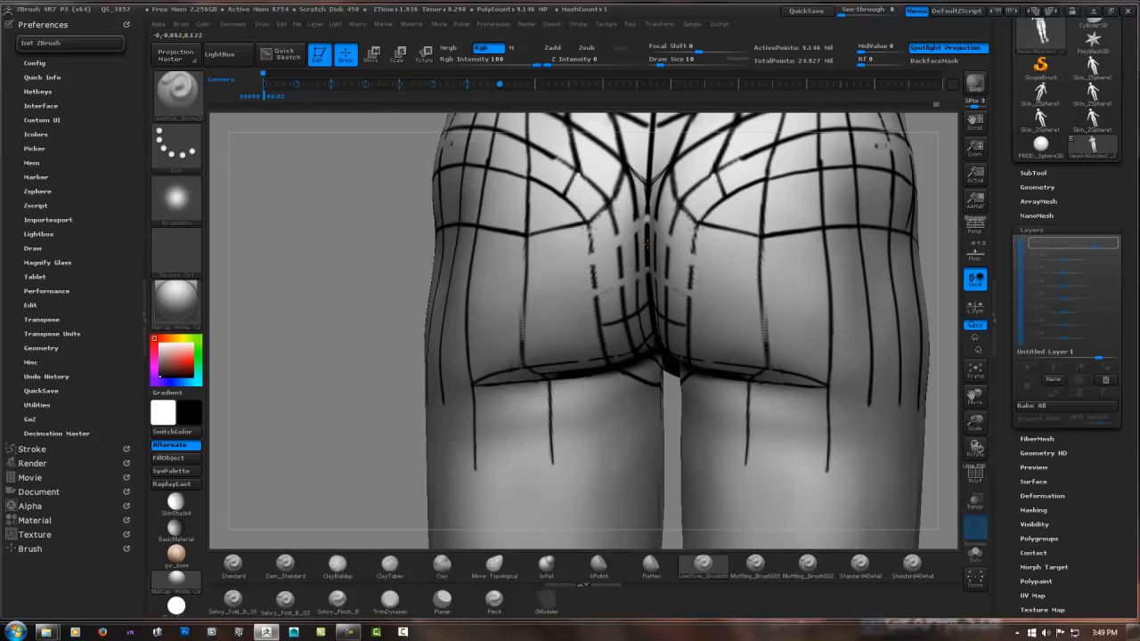
pyautogui.click(606, 280)
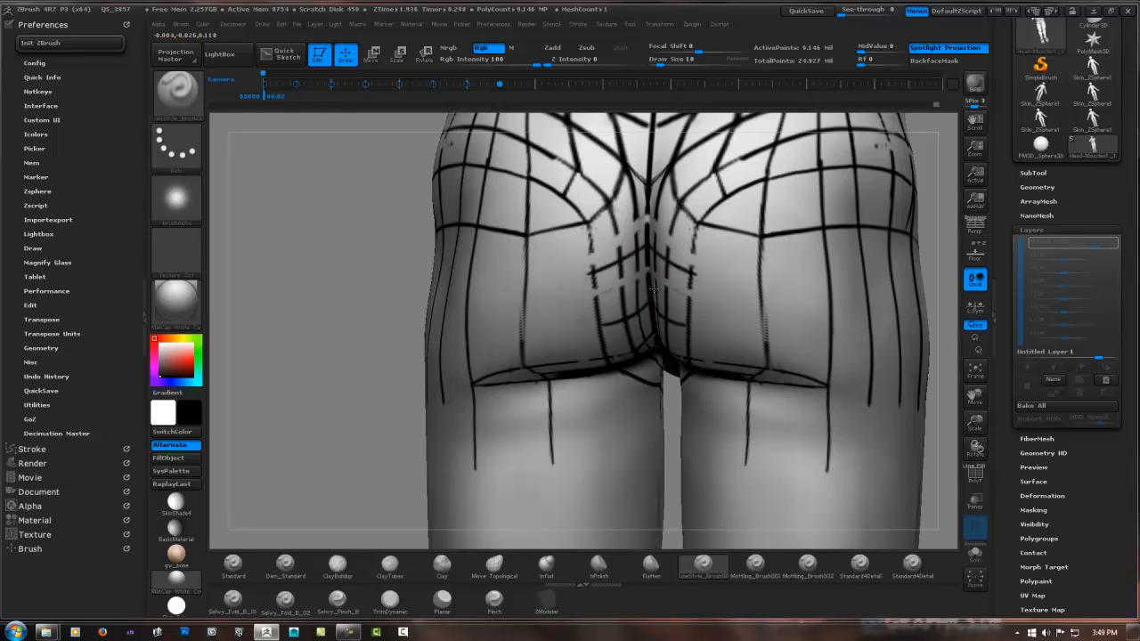
pyautogui.click(599, 322)
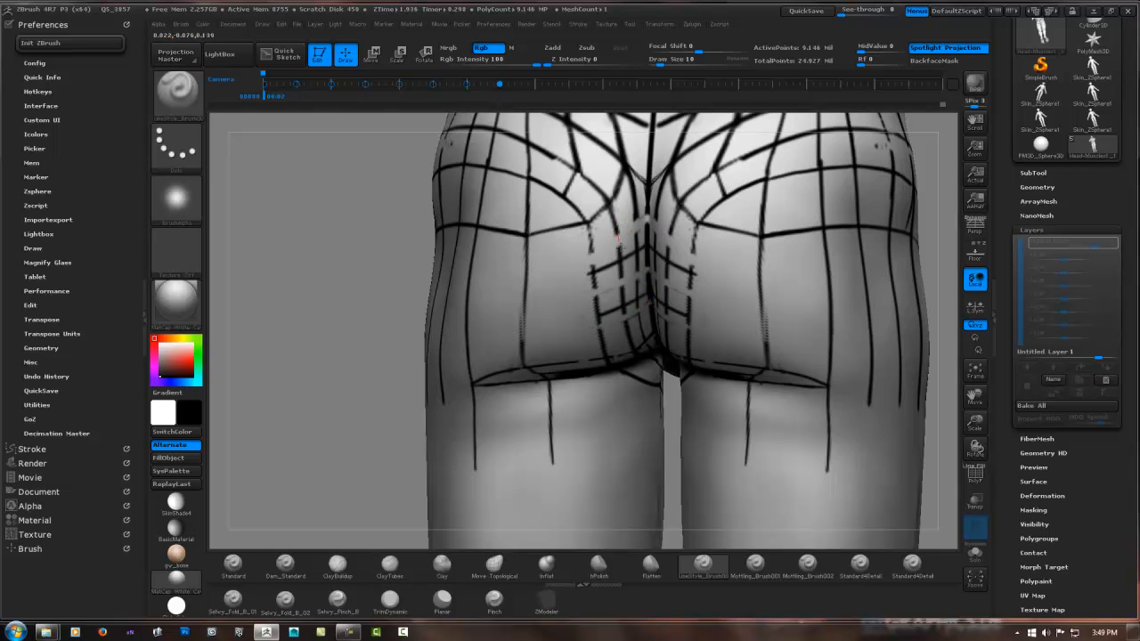
# Step: Repaint the broken stretches of the vertical lines running alongside the central buttock crease
pyautogui.moveTo(616, 225); pyautogui.dragTo(618, 294)
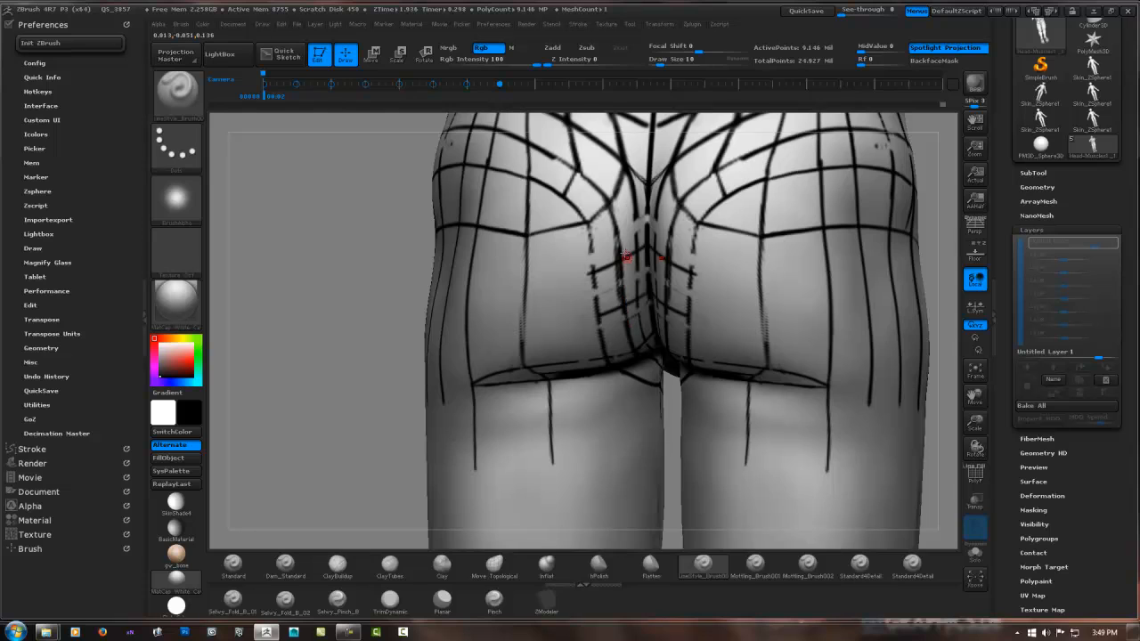
pyautogui.click(615, 238)
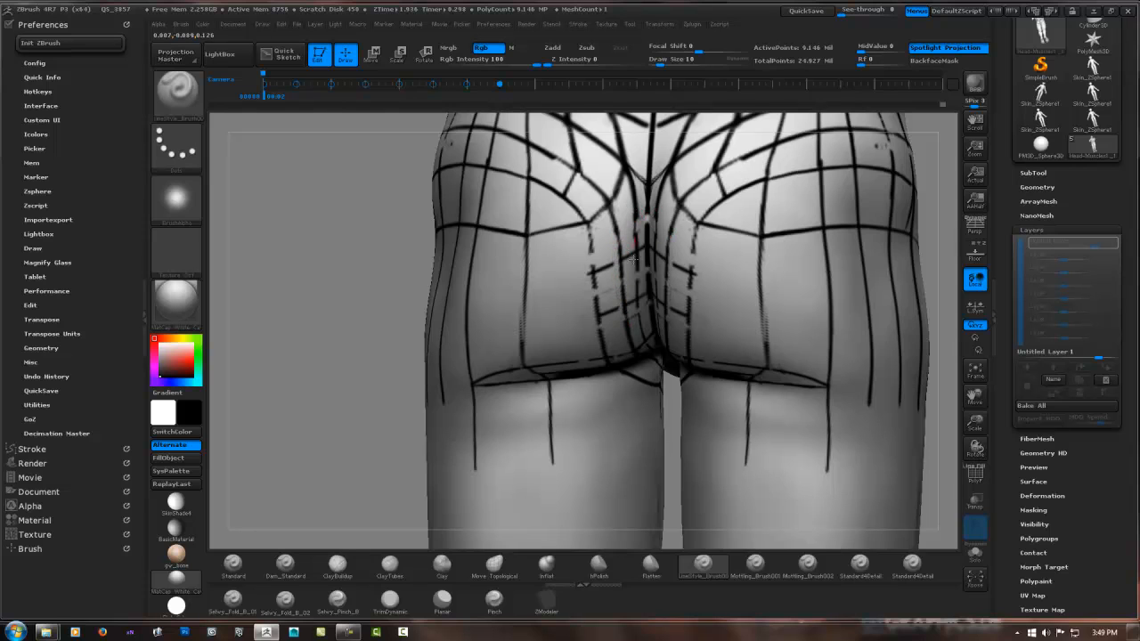
pyautogui.press('shift')
pyautogui.moveTo(713, 226); pyautogui.dragTo(644, 231, button='right')
pyautogui.moveTo(640, 216); pyautogui.dragTo(642, 271)
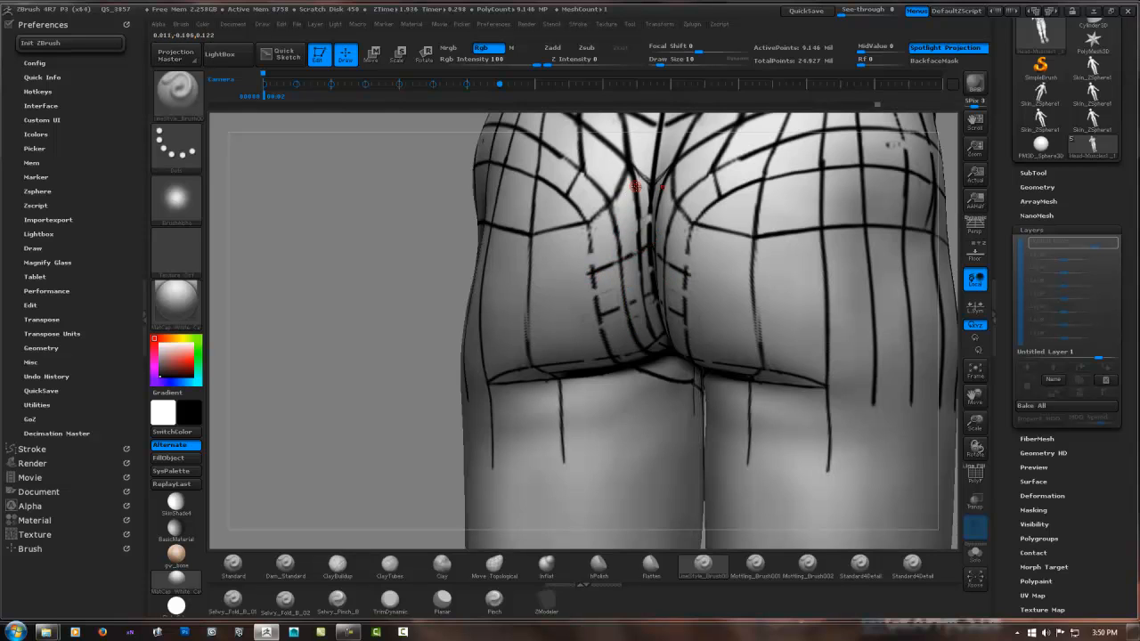
pyautogui.moveTo(634, 191); pyautogui.dragTo(647, 278, button='right')
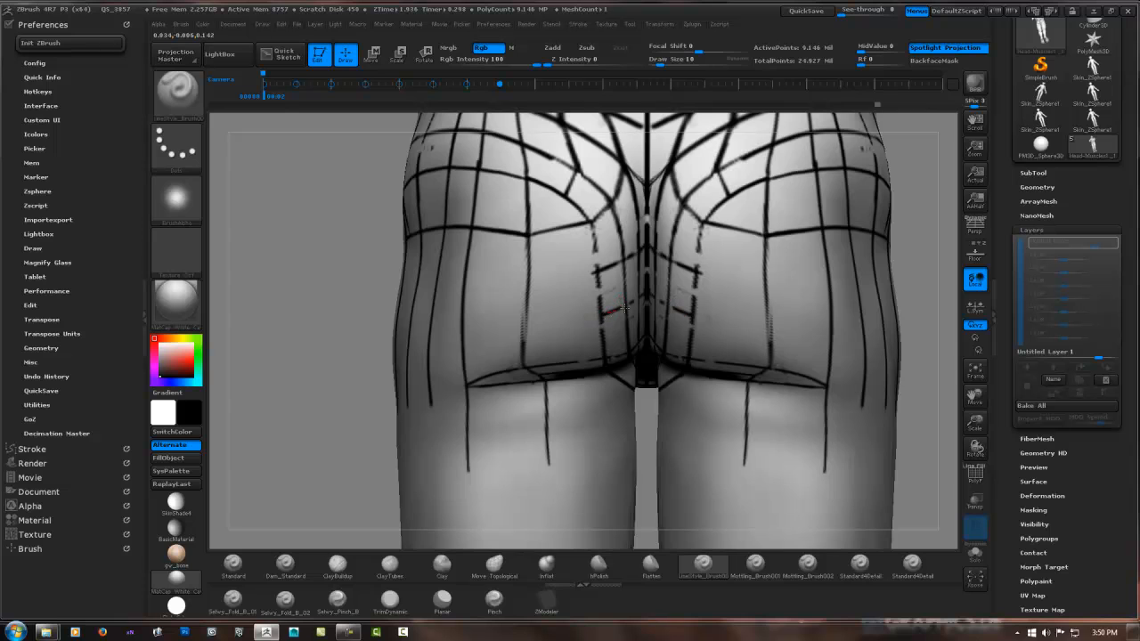
# Step: Erase the stray diagonal mark on the outer hip and repaint the gap in the cross line there
pyautogui.press('ctrl')
pyautogui.moveTo(579, 293); pyautogui.dragTo(512, 383, button='right')
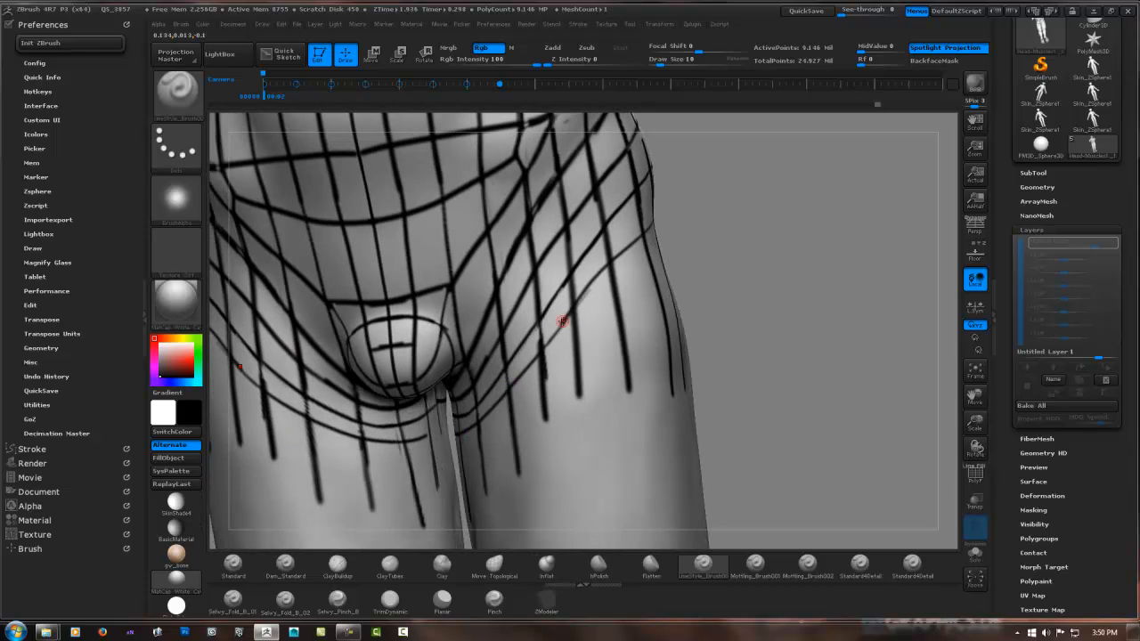
pyautogui.moveTo(562, 321); pyautogui.dragTo(458, 394, button='right')
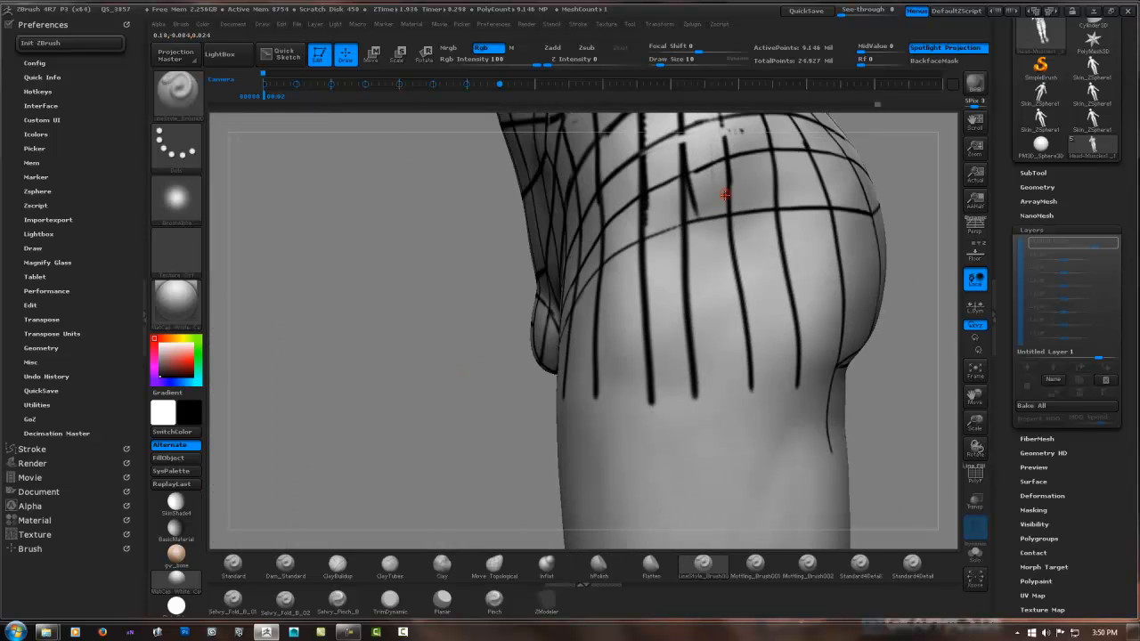
pyautogui.keyDown('alt'); pyautogui.moveTo(697, 233); pyautogui.dragTo(691, 190); pyautogui.keyUp('alt')
pyautogui.moveTo(697, 229)
pyautogui.keyDown('alt'); pyautogui.mouseDown()
pyautogui.moveTo(691, 142)
pyautogui.moveTo(692, 171)
pyautogui.mouseUp(); pyautogui.keyUp('alt')
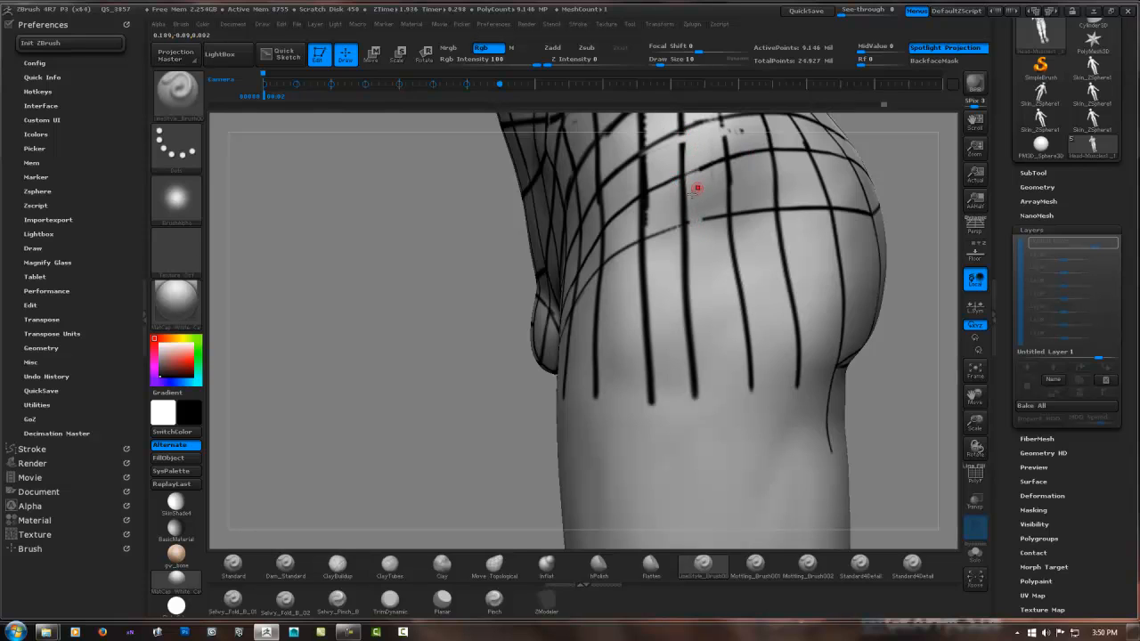
pyautogui.moveTo(651, 235); pyautogui.dragTo(768, 211)
# Step: Extend the two short inner cross lines across the buttock toward the outer thigh
pyautogui.keyDown('ctrl'); pyautogui.moveTo(829, 227); pyautogui.dragTo(611, 265, button='right'); pyautogui.keyUp('ctrl')
pyautogui.moveTo(683, 258); pyautogui.dragTo(535, 259, button='right')
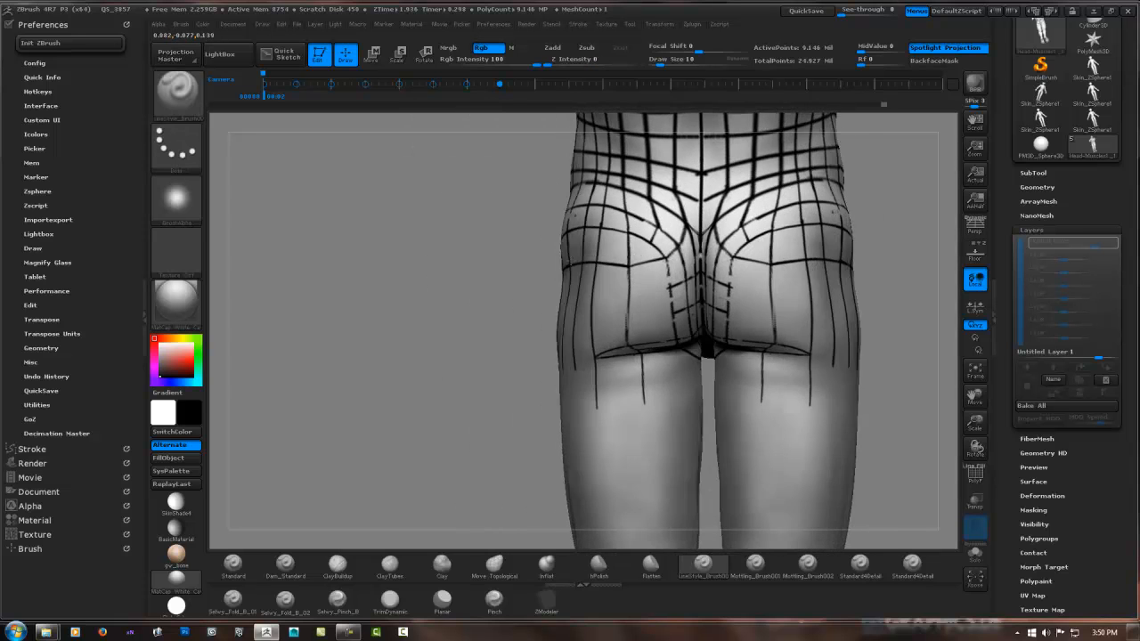
pyautogui.moveTo(615, 260)
pyautogui.mouseDown(button='right')
pyautogui.moveTo(591, 258)
pyautogui.moveTo(641, 265)
pyautogui.moveTo(543, 267)
pyautogui.moveTo(689, 286)
pyautogui.moveTo(768, 237)
pyautogui.moveTo(758, 255)
pyautogui.mouseUp(button='right')
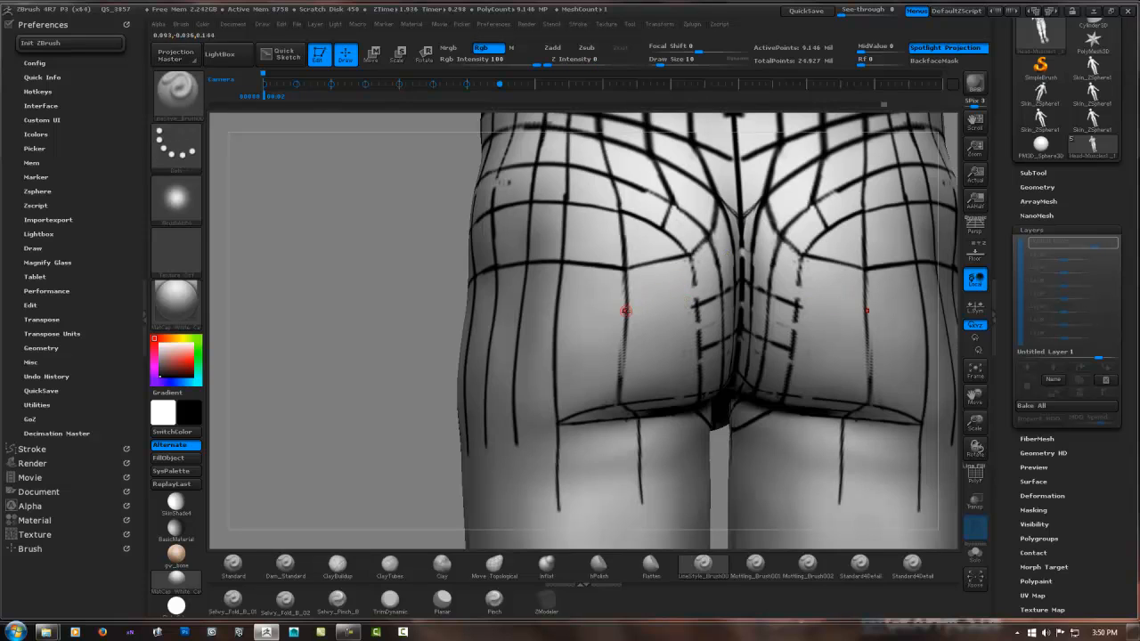
pyautogui.moveTo(496, 324); pyautogui.dragTo(707, 300)
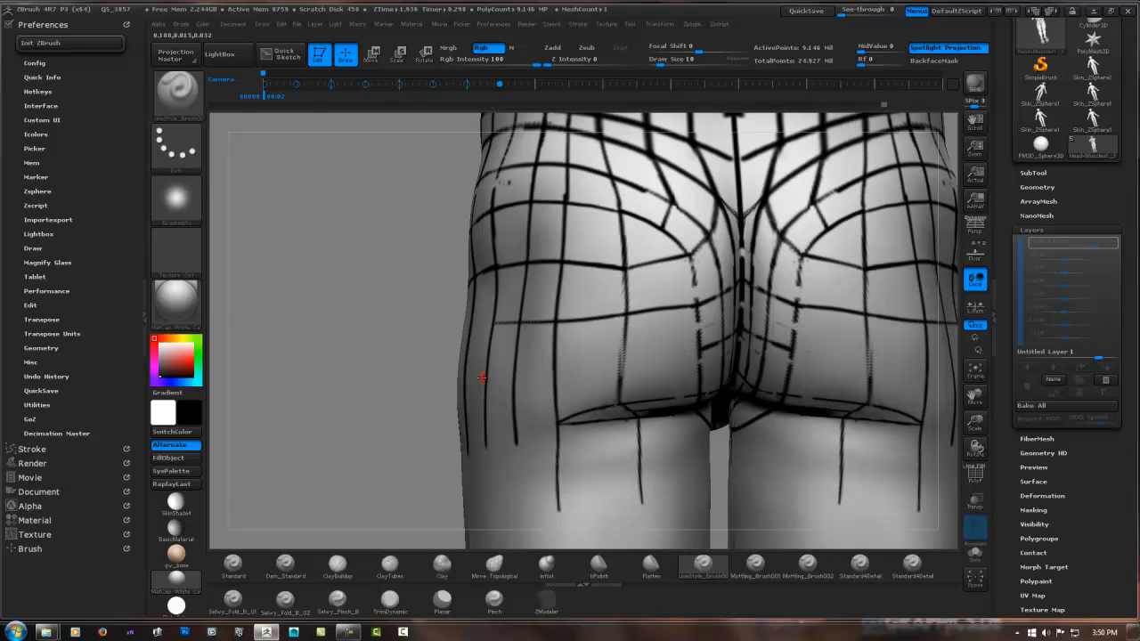
pyautogui.moveTo(519, 379); pyautogui.dragTo(701, 351)
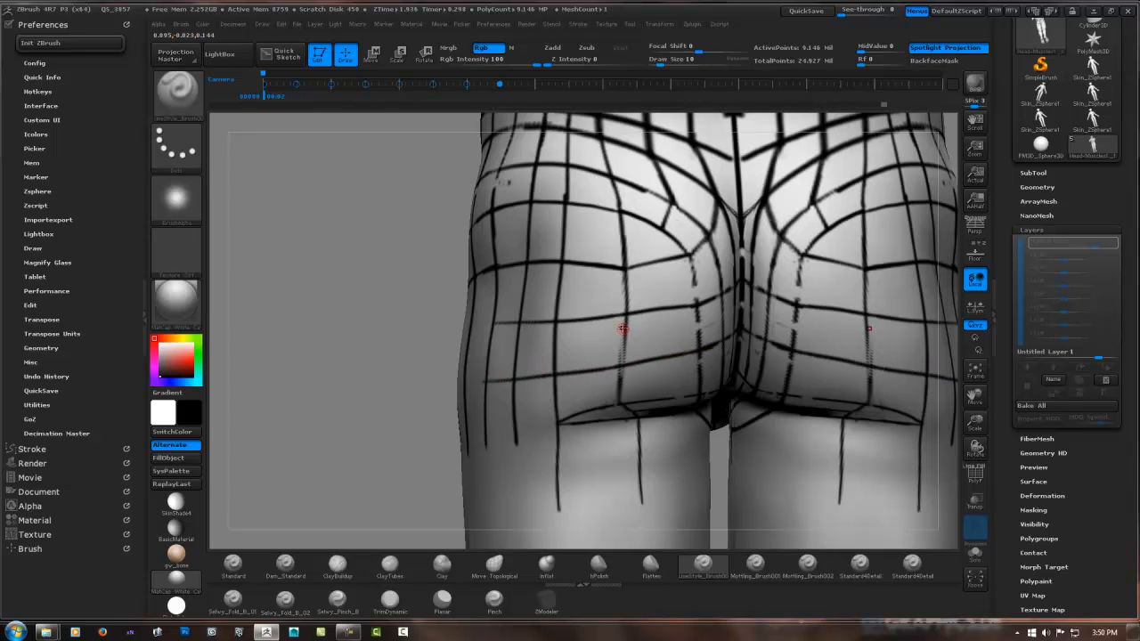
# Step: Erase the level outer ends of the two lower buttock cross lines and repaint them sloping down toward the side of the thigh
pyautogui.moveTo(622, 328)
pyautogui.mouseDown()
pyautogui.moveTo(716, 315)
pyautogui.moveTo(692, 326)
pyautogui.moveTo(686, 267)
pyautogui.moveTo(494, 321)
pyautogui.mouseUp()
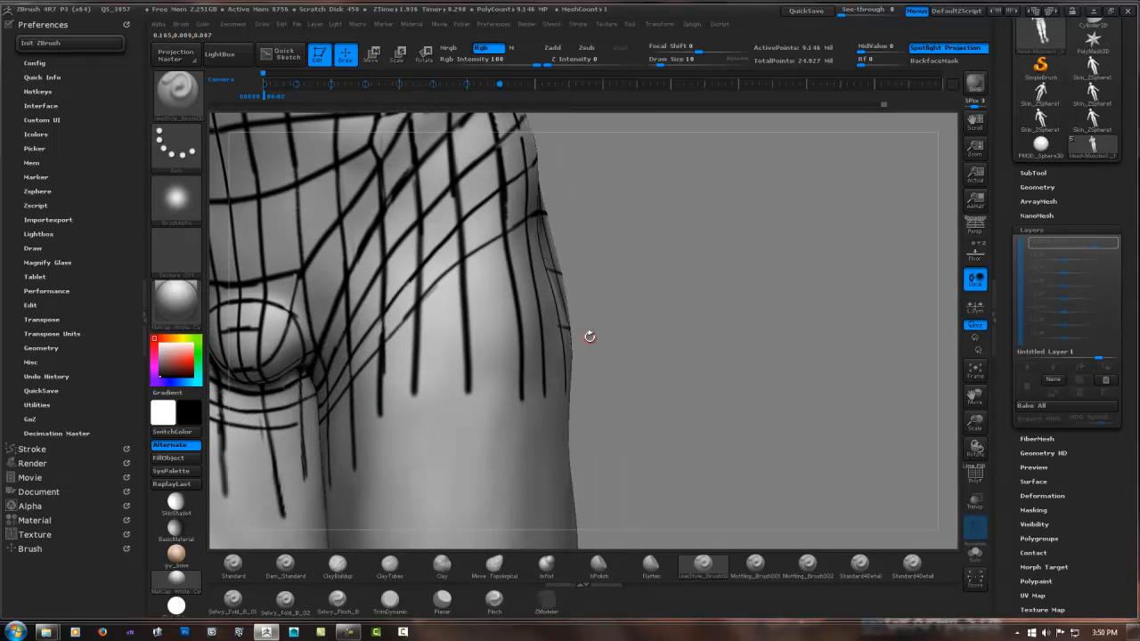
pyautogui.moveTo(462, 356); pyautogui.dragTo(445, 371)
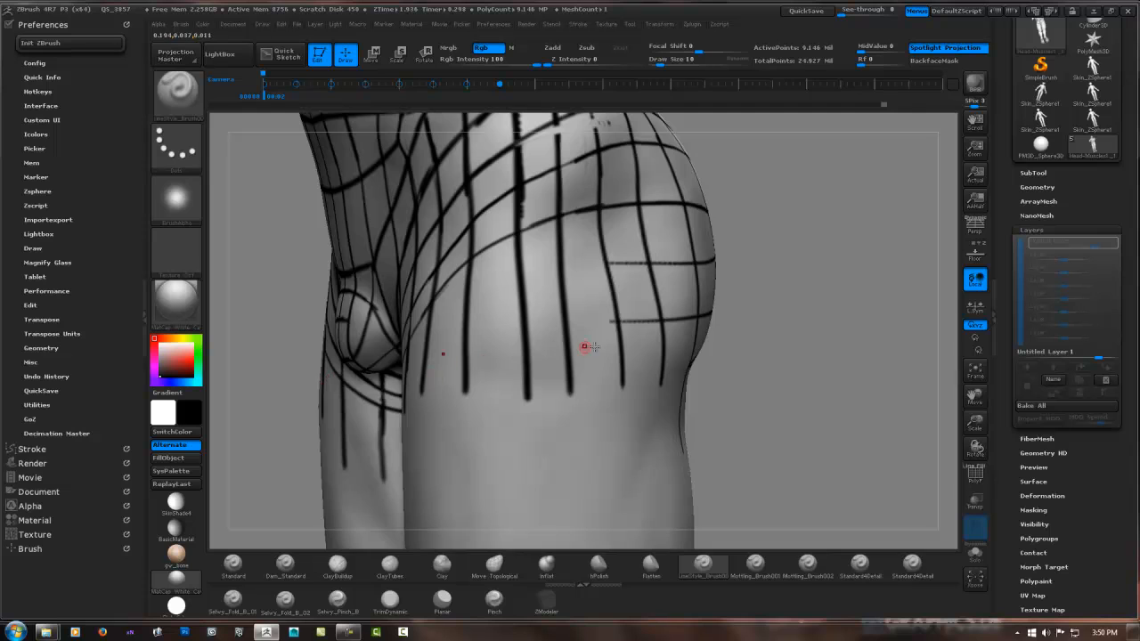
pyautogui.moveTo(615, 335); pyautogui.dragTo(924, 339)
pyautogui.keyDown('shift'); pyautogui.moveTo(394, 372); pyautogui.dragTo(508, 361); pyautogui.keyUp('shift')
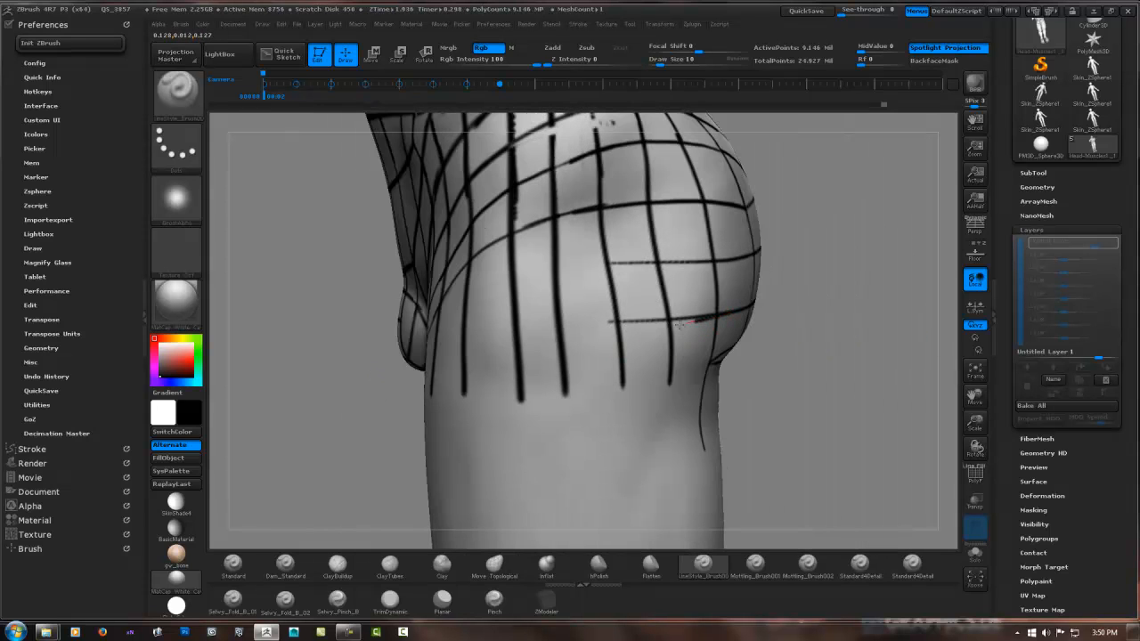
pyautogui.moveTo(680, 325)
pyautogui.mouseDown()
pyautogui.moveTo(581, 349)
pyautogui.moveTo(635, 323)
pyautogui.mouseUp()
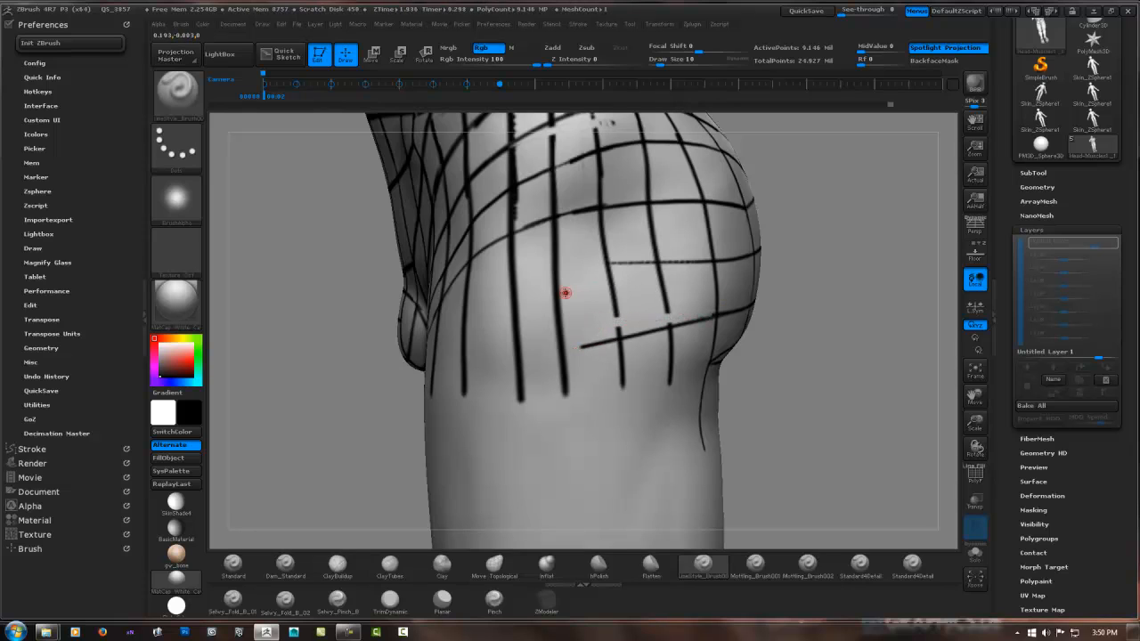
pyautogui.moveTo(567, 287); pyautogui.dragTo(758, 253)
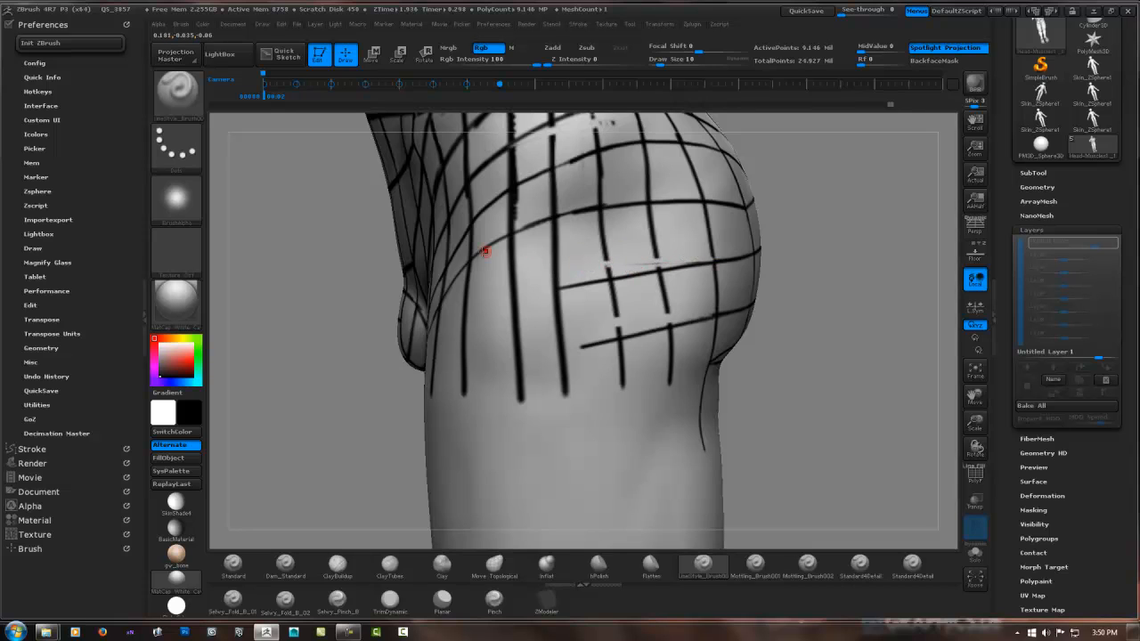
# Step: Repaint the hip cross line slightly lower, from the buttock around to the front of the thigh, and erase the original line above it
pyautogui.moveTo(488, 260); pyautogui.dragTo(703, 204)
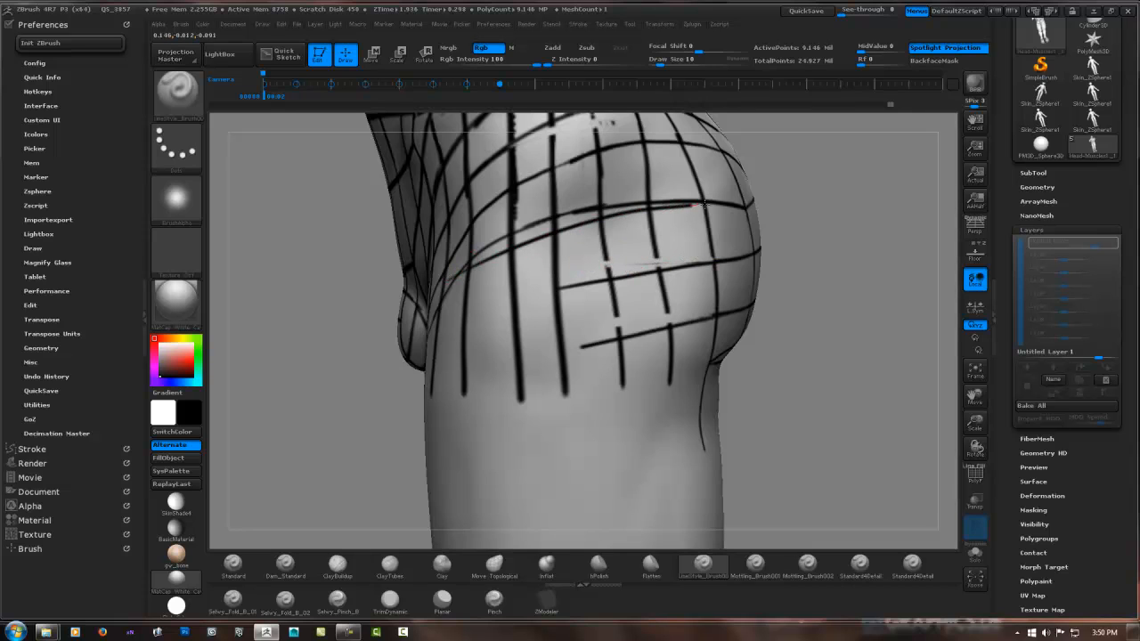
pyautogui.moveTo(512, 234)
pyautogui.mouseDown()
pyautogui.moveTo(484, 249)
pyautogui.moveTo(590, 209)
pyautogui.moveTo(714, 198)
pyautogui.mouseUp()
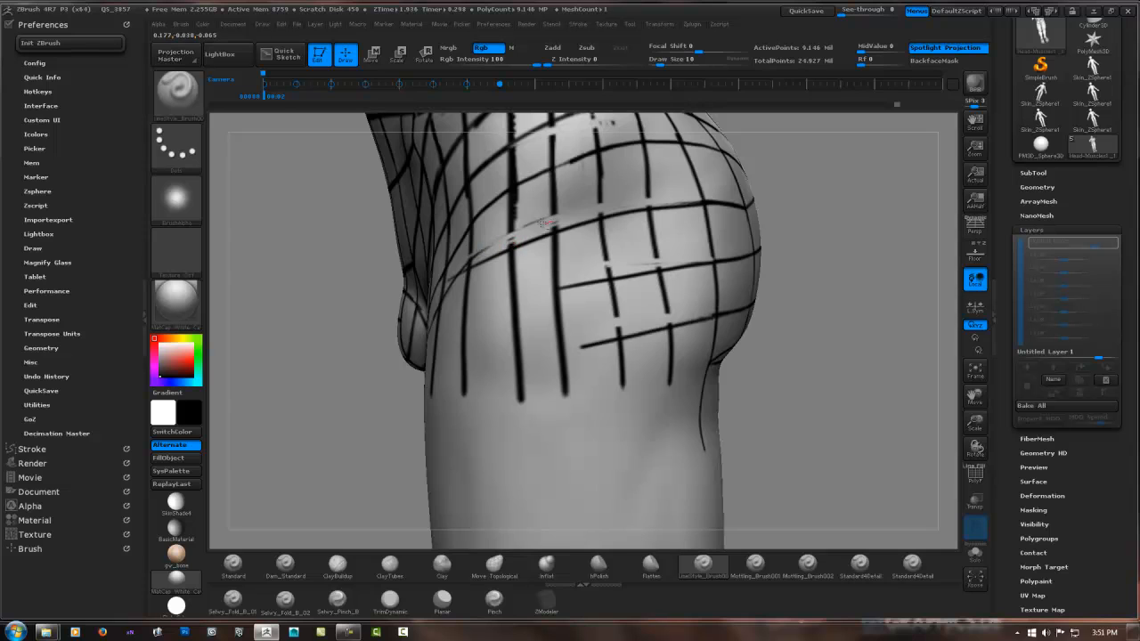
pyautogui.moveTo(333, 249); pyautogui.dragTo(457, 279)
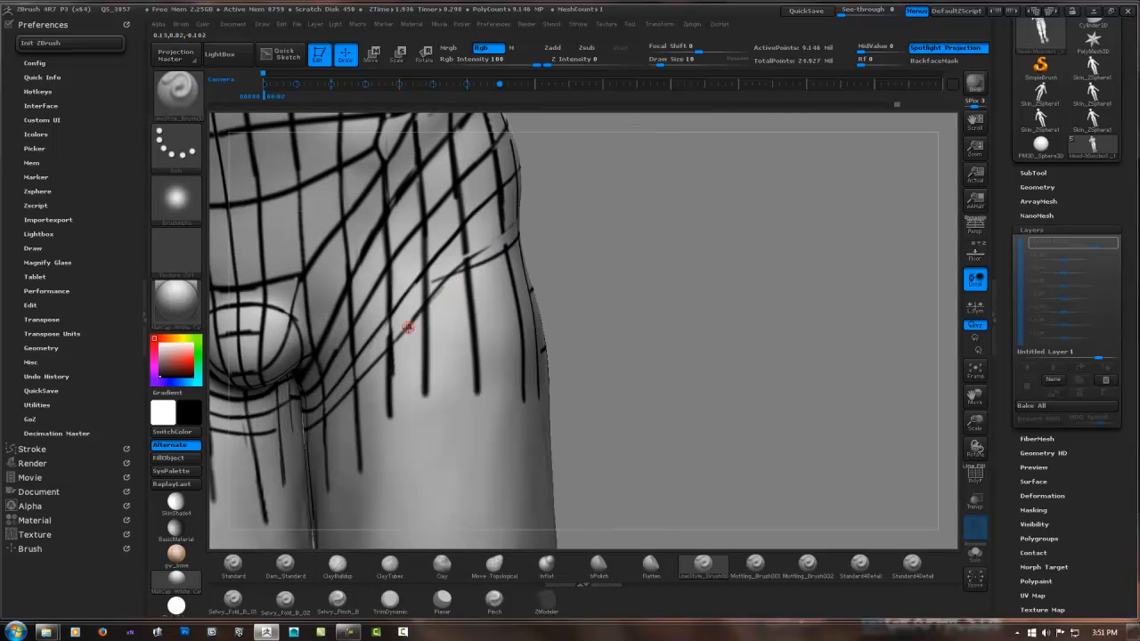
pyautogui.moveTo(409, 327); pyautogui.dragTo(490, 257)
pyautogui.moveTo(433, 285)
pyautogui.mouseDown()
pyautogui.moveTo(471, 262)
pyautogui.moveTo(407, 304)
pyautogui.mouseUp()
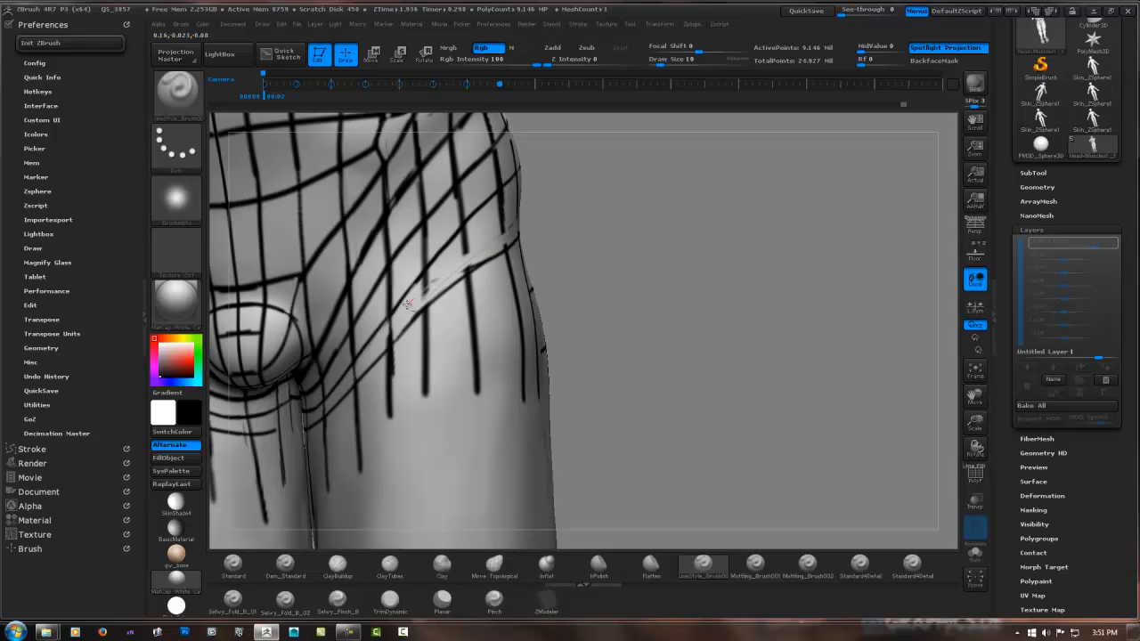
# Step: Repaint the gaps in the vertical lines on the front hip, outer hip and outer buttock where the cross lines were erased
pyautogui.moveTo(463, 226)
pyautogui.mouseDown()
pyautogui.moveTo(470, 289)
pyautogui.moveTo(428, 308)
pyautogui.mouseUp()
pyautogui.moveTo(433, 272); pyautogui.dragTo(529, 238, button='right')
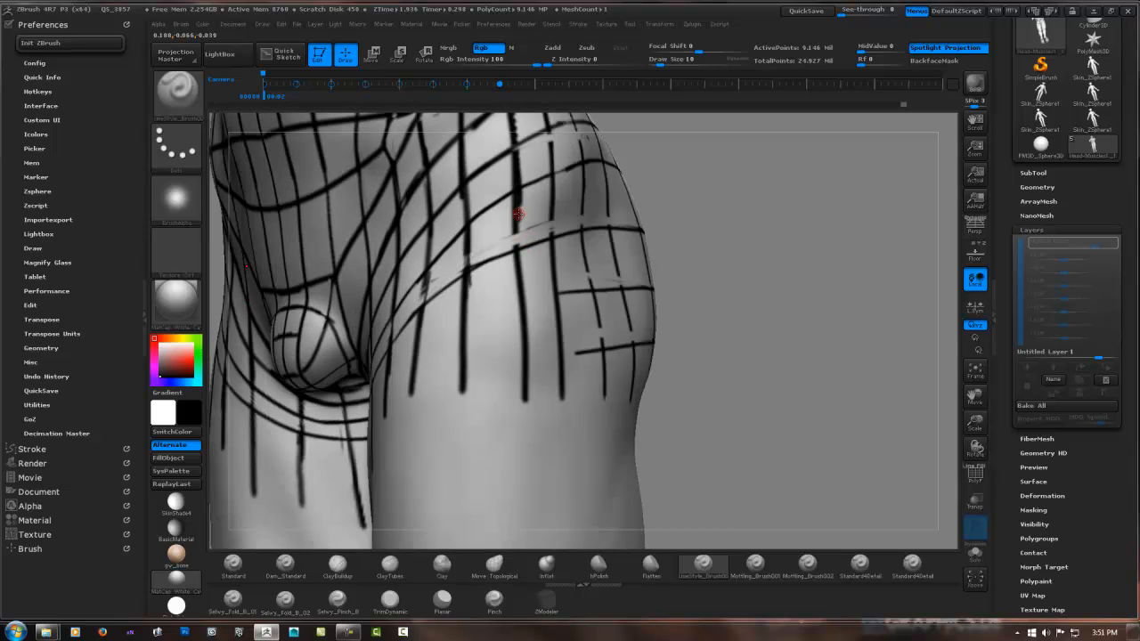
pyautogui.moveTo(518, 214); pyautogui.dragTo(522, 276)
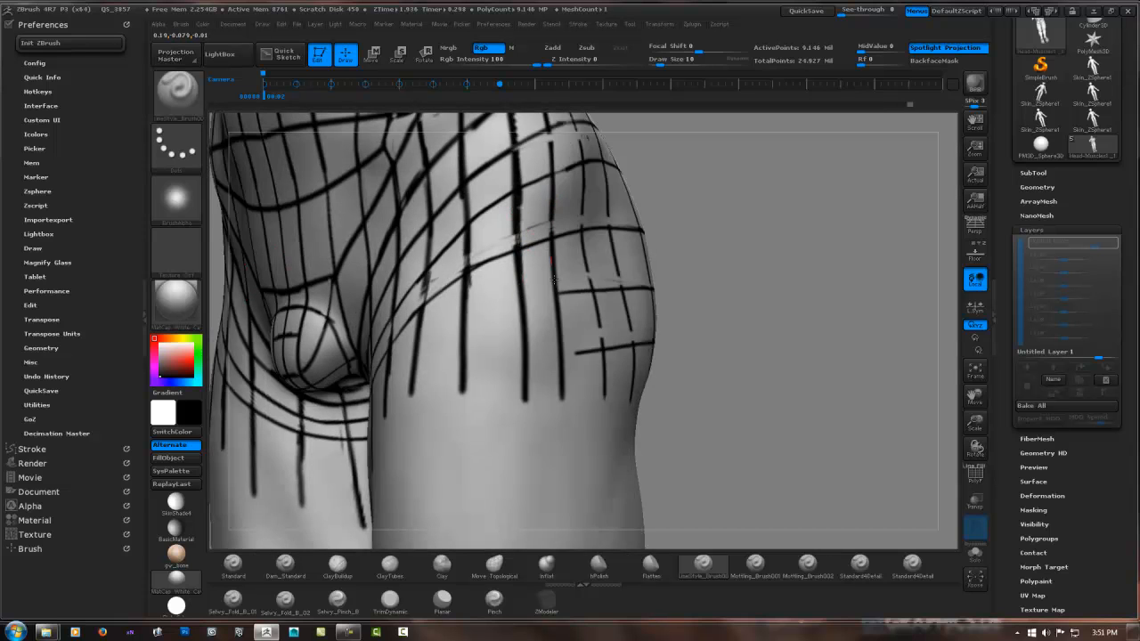
pyautogui.moveTo(586, 247); pyautogui.dragTo(625, 204, button='right')
pyautogui.moveTo(635, 196); pyautogui.dragTo(638, 348)
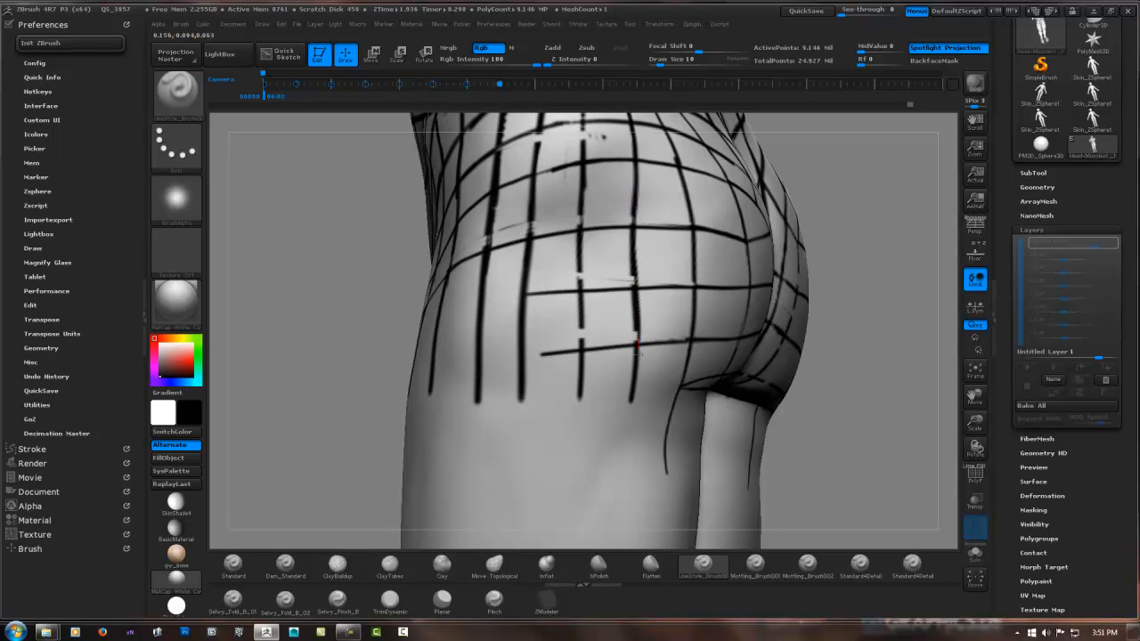
pyautogui.moveTo(633, 246); pyautogui.dragTo(635, 360)
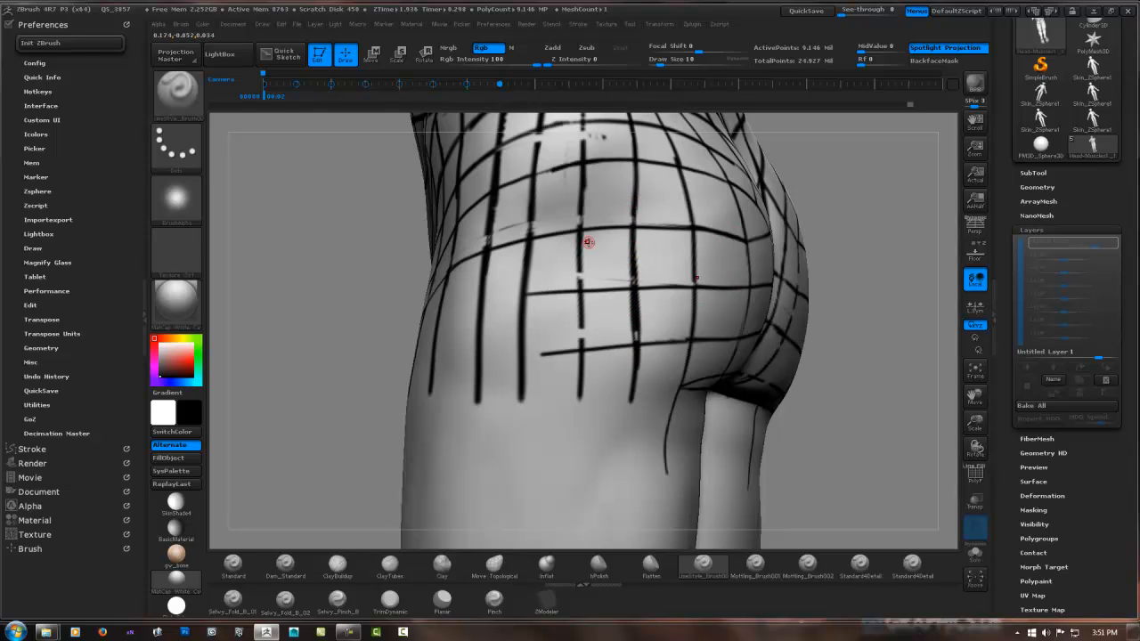
pyautogui.moveTo(580, 206); pyautogui.dragTo(580, 360)
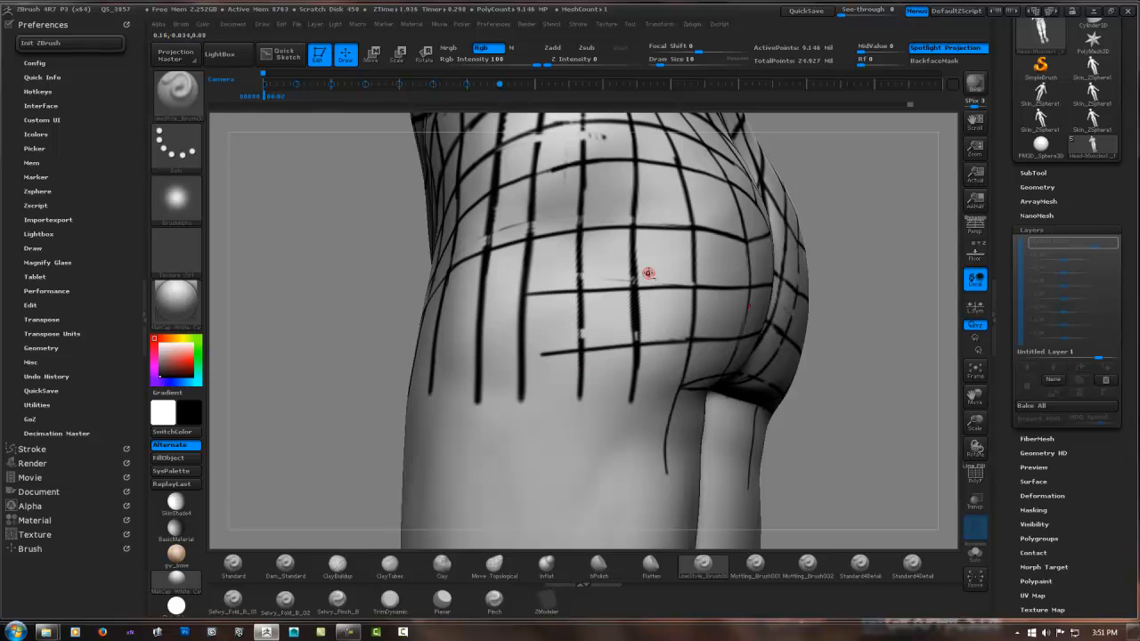
# Step: Erase the excess thickness of the repainted vertical line on the outer buttock
pyautogui.keyDown('alt'); pyautogui.moveTo(634, 232); pyautogui.dragTo(638, 366); pyautogui.keyUp('alt')
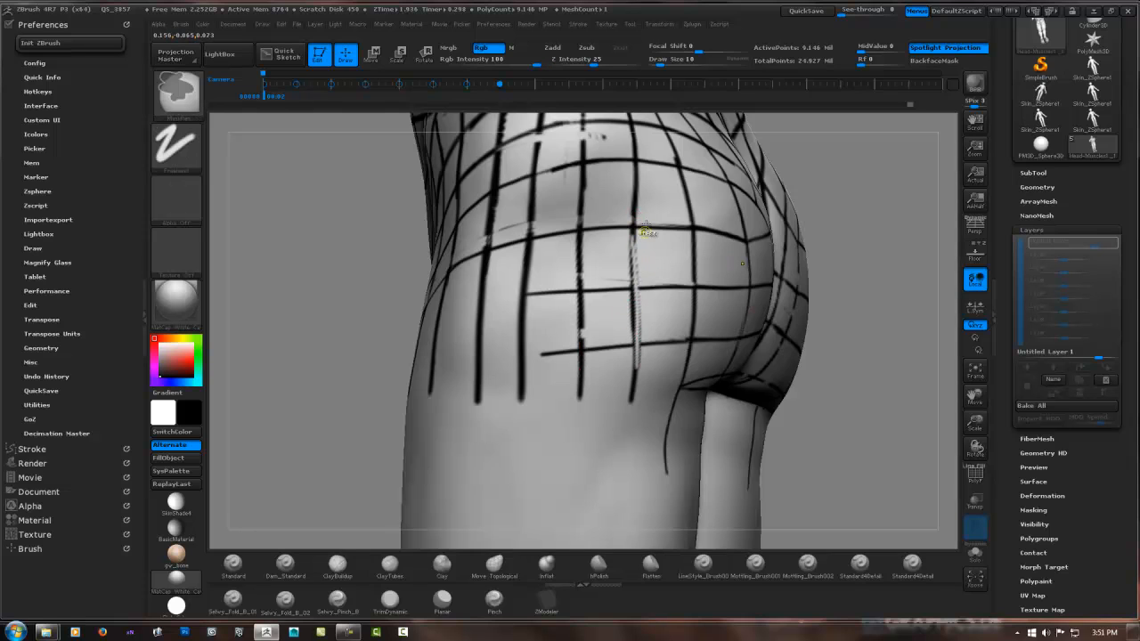
pyautogui.hotkey('ctrl', 'z')
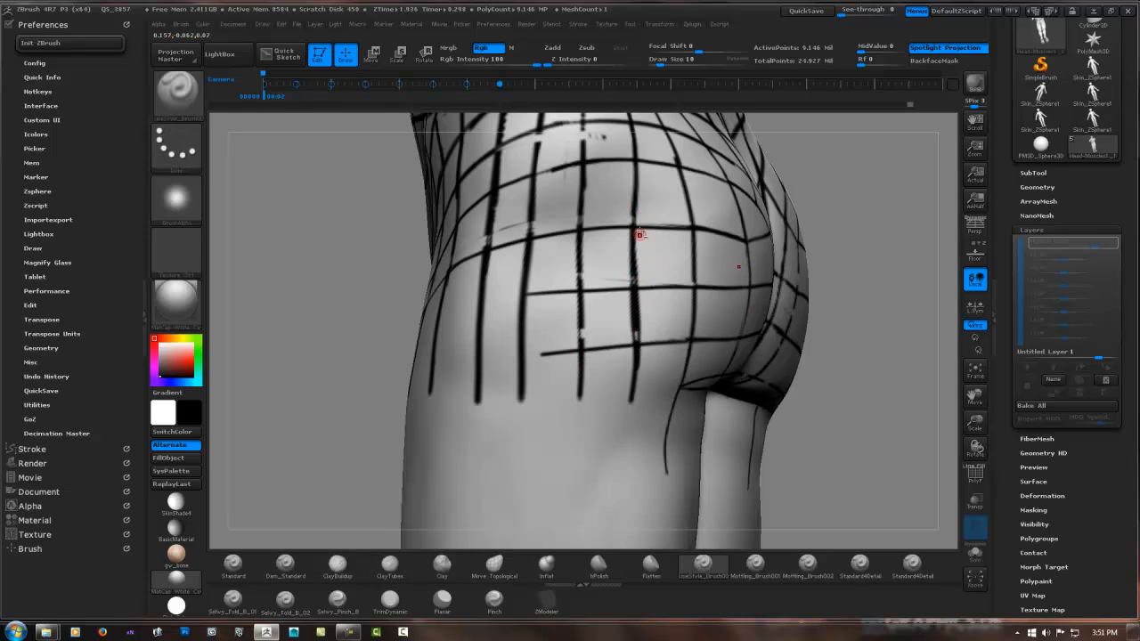
pyautogui.keyDown('alt'); pyautogui.moveTo(640, 234); pyautogui.dragTo(638, 367); pyautogui.keyUp('alt')
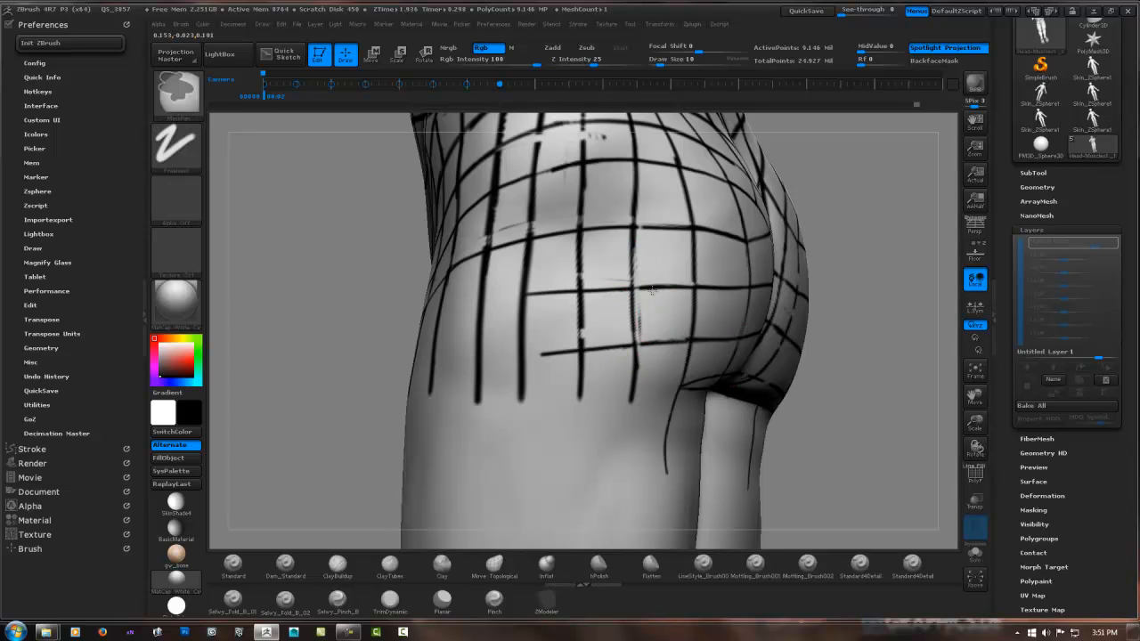
# Step: Extend the two lower buttock cross lines around the outer hip and across the vertical lines of the front thigh
pyautogui.moveTo(846, 294); pyautogui.dragTo(741, 265)
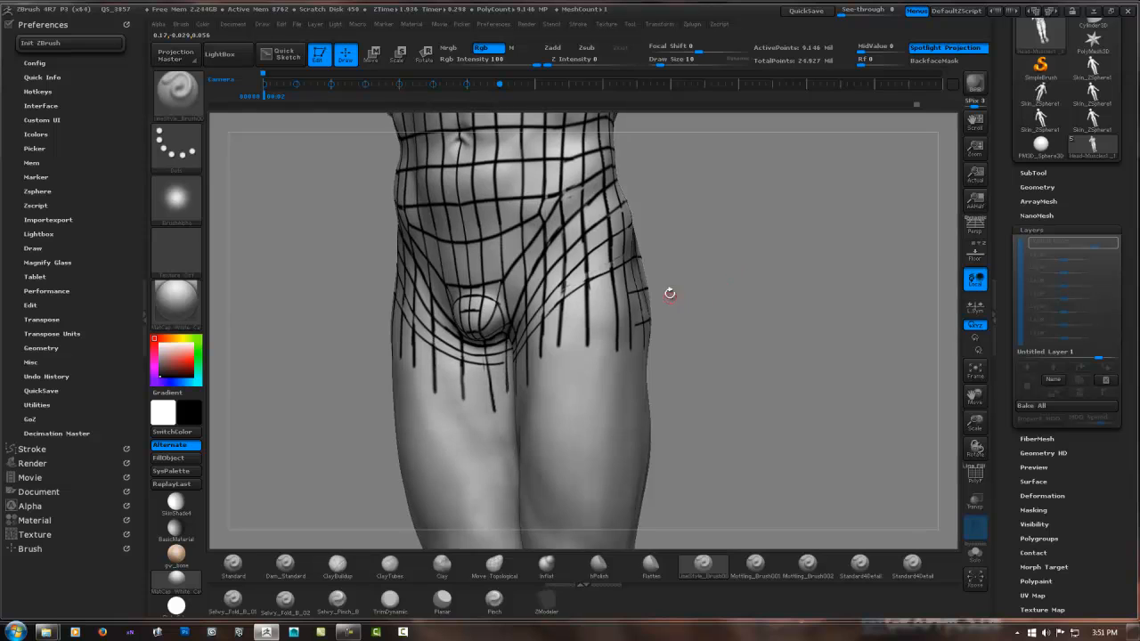
pyautogui.keyDown('shift'); pyautogui.moveTo(580, 317); pyautogui.dragTo(667, 285); pyautogui.keyUp('shift')
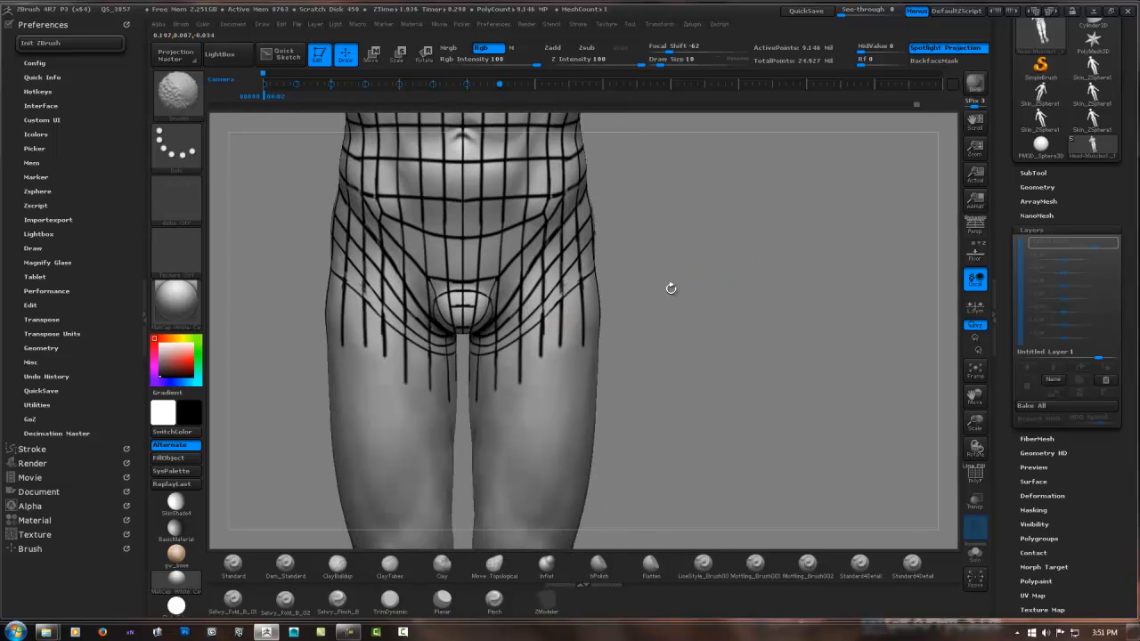
pyautogui.moveTo(575, 309); pyautogui.dragTo(621, 254)
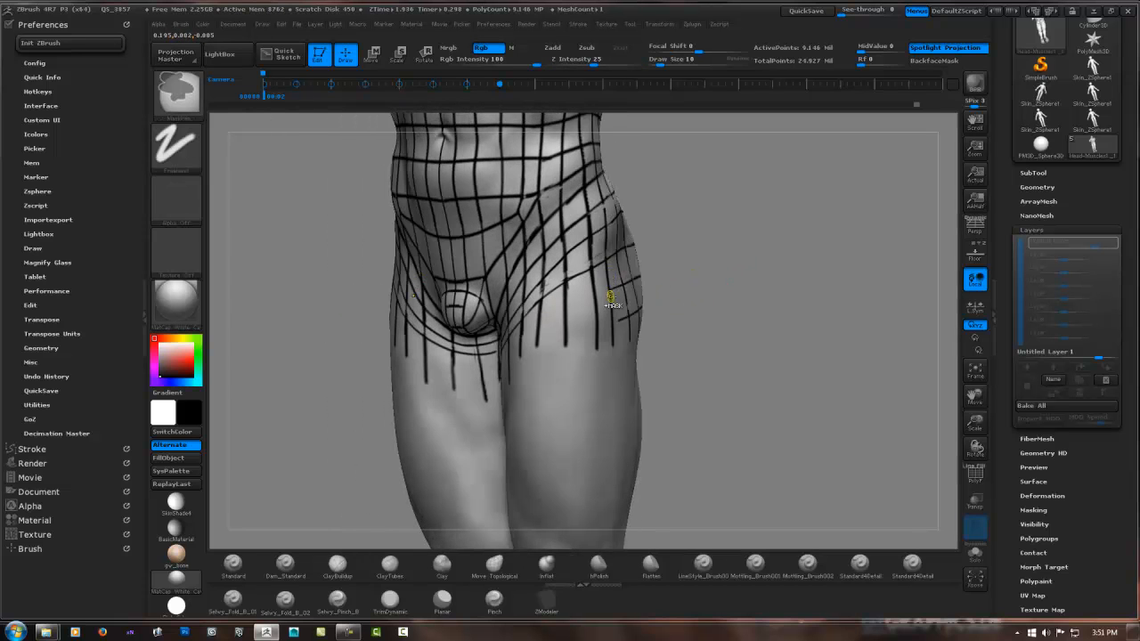
pyautogui.moveTo(613, 300); pyautogui.dragTo(554, 307)
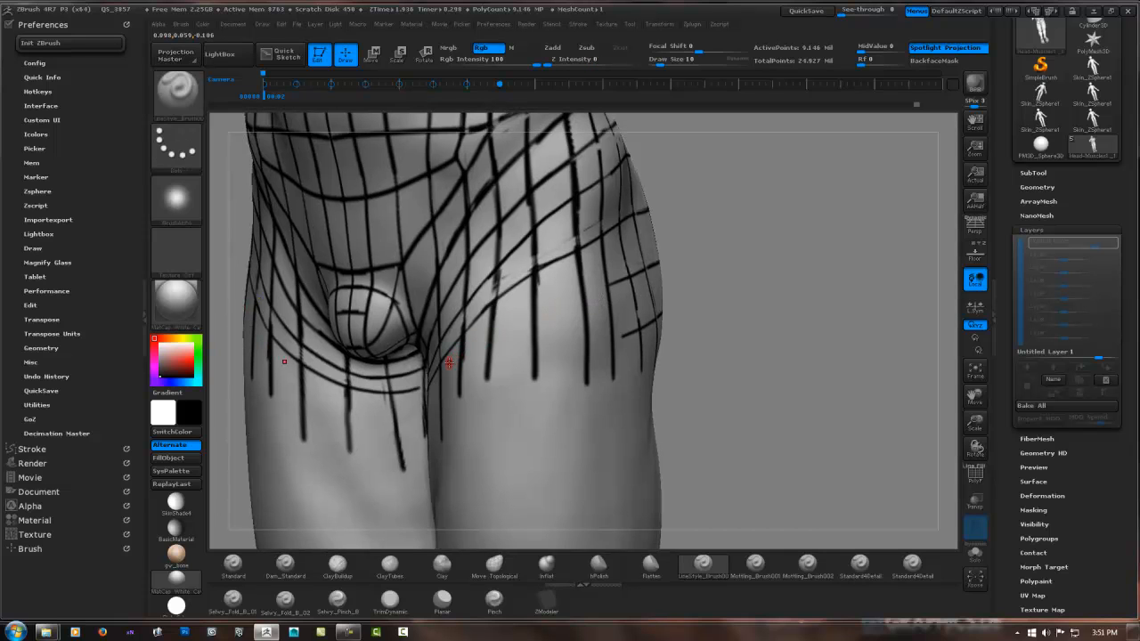
pyautogui.moveTo(456, 359)
pyautogui.mouseDown()
pyautogui.moveTo(626, 279)
pyautogui.moveTo(544, 326)
pyautogui.mouseUp()
pyautogui.moveTo(505, 352); pyautogui.dragTo(522, 338, button='right')
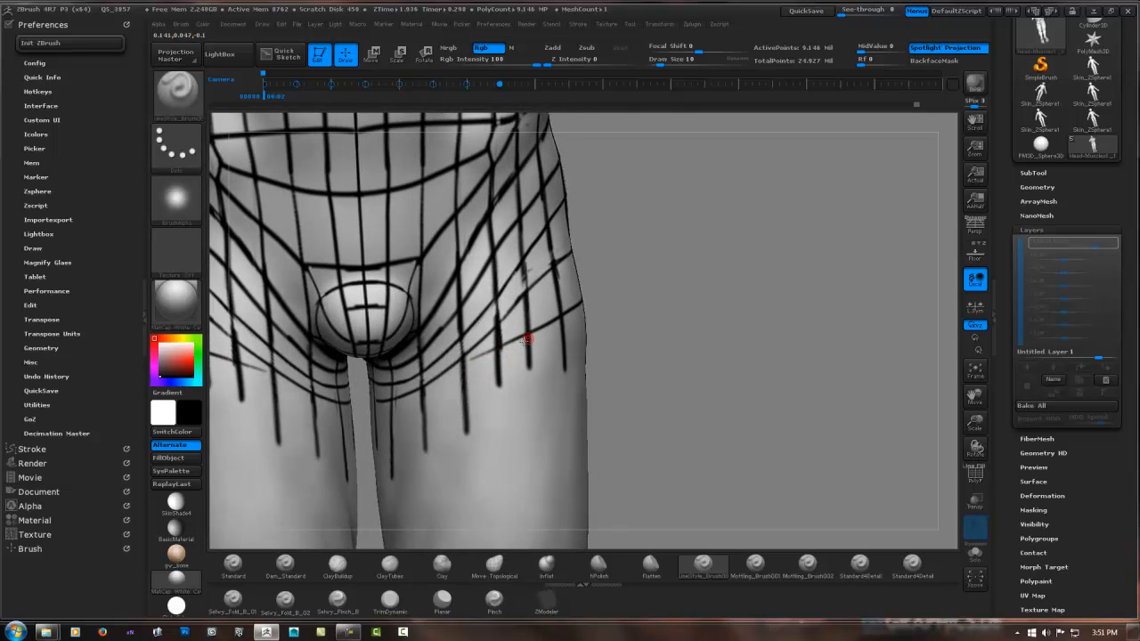
pyautogui.moveTo(415, 395); pyautogui.dragTo(603, 350, button='right')
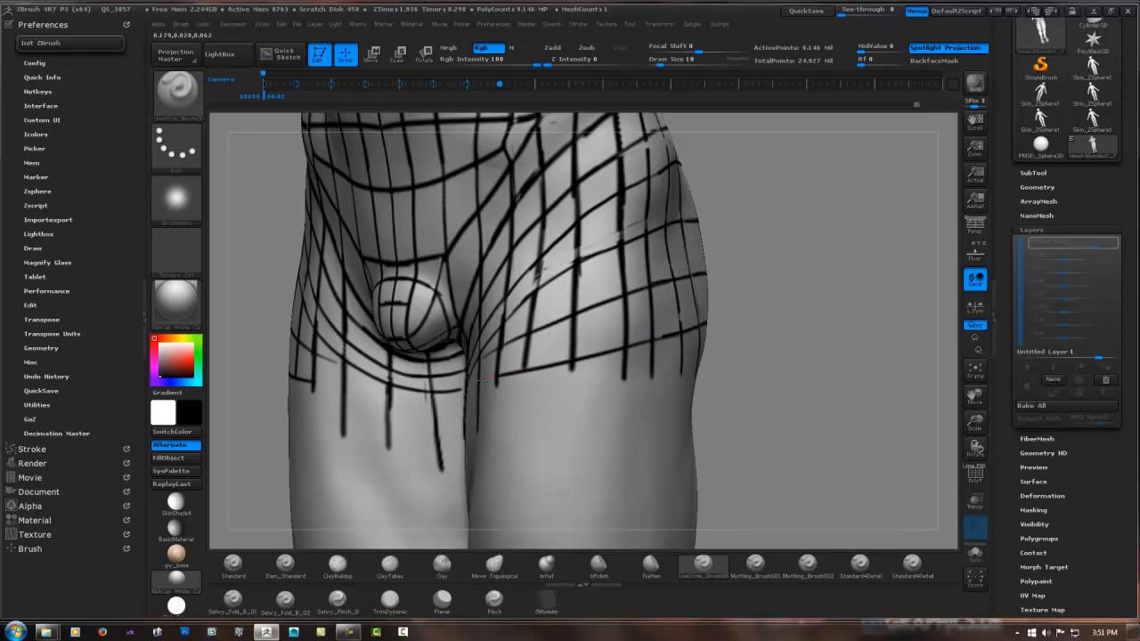
# Step: Continue the groin cross lines around the inner thigh to the underside of the buttock
pyautogui.moveTo(511, 371)
pyautogui.mouseDown(button='right')
pyautogui.moveTo(623, 363)
pyautogui.moveTo(561, 356)
pyautogui.moveTo(507, 372)
pyautogui.mouseUp(button='right')
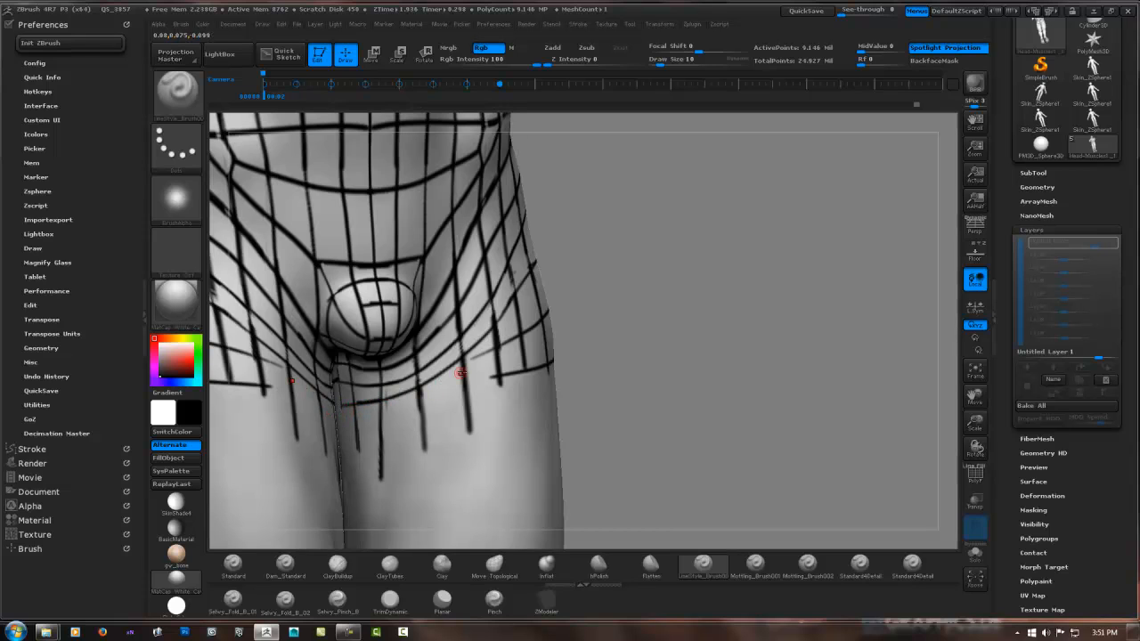
pyautogui.moveTo(549, 315)
pyautogui.mouseDown()
pyautogui.moveTo(450, 381)
pyautogui.moveTo(547, 314)
pyautogui.mouseUp()
pyautogui.moveTo(519, 336)
pyautogui.keyDown('alt'); pyautogui.mouseDown(button='right')
pyautogui.moveTo(607, 277)
pyautogui.moveTo(498, 360)
pyautogui.moveTo(454, 373)
pyautogui.moveTo(526, 346)
pyautogui.moveTo(481, 332)
pyautogui.moveTo(456, 365)
pyautogui.moveTo(408, 340)
pyautogui.moveTo(366, 345)
pyautogui.moveTo(554, 315)
pyautogui.mouseUp(button='right'); pyautogui.keyUp('alt')
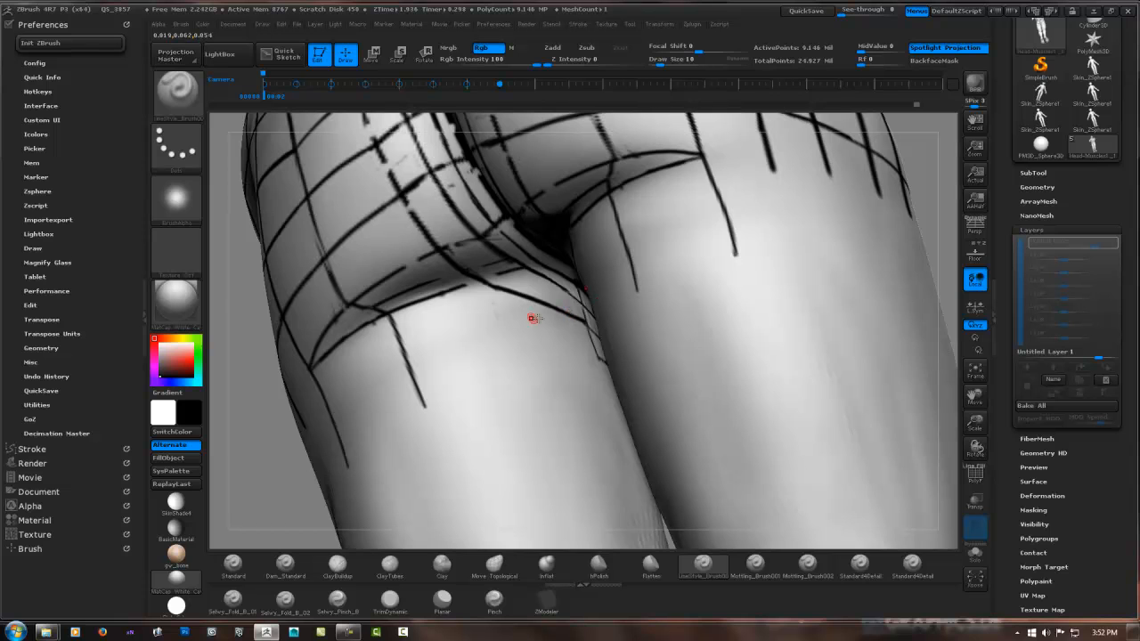
pyautogui.moveTo(483, 320); pyautogui.dragTo(553, 295, button='right')
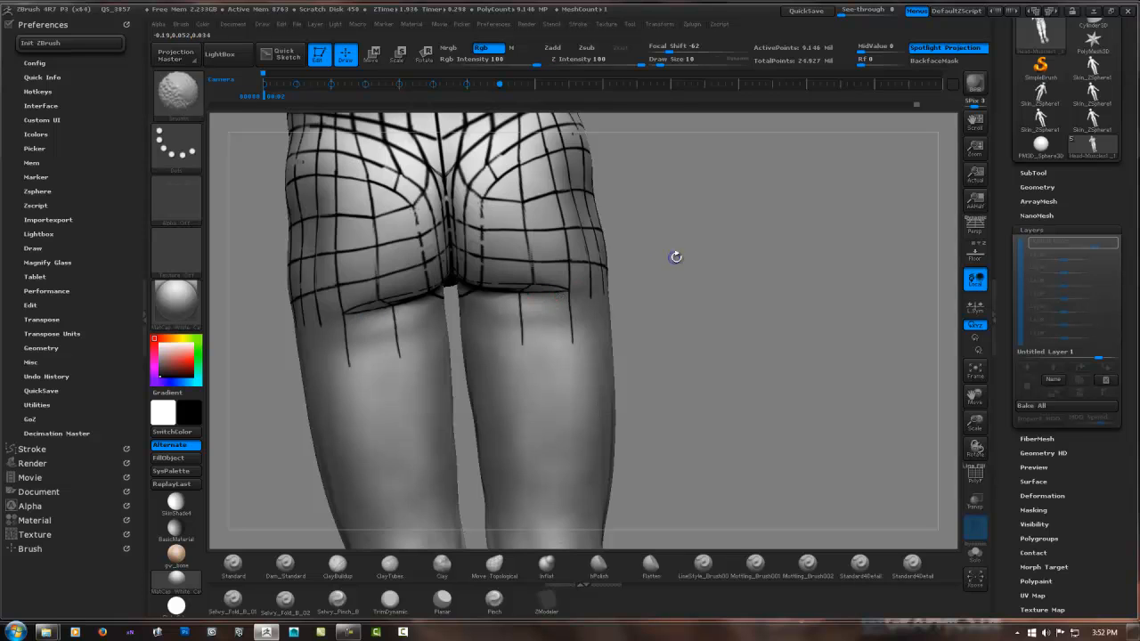
pyautogui.moveTo(674, 255); pyautogui.dragTo(602, 284, button='right')
pyautogui.moveTo(531, 258)
pyautogui.keyDown('alt'); pyautogui.mouseDown(button='right')
pyautogui.moveTo(550, 309)
pyautogui.moveTo(503, 269)
pyautogui.moveTo(392, 311)
pyautogui.mouseUp(button='right'); pyautogui.keyUp('alt')
pyautogui.moveTo(692, 333); pyautogui.dragTo(768, 287, button='right')
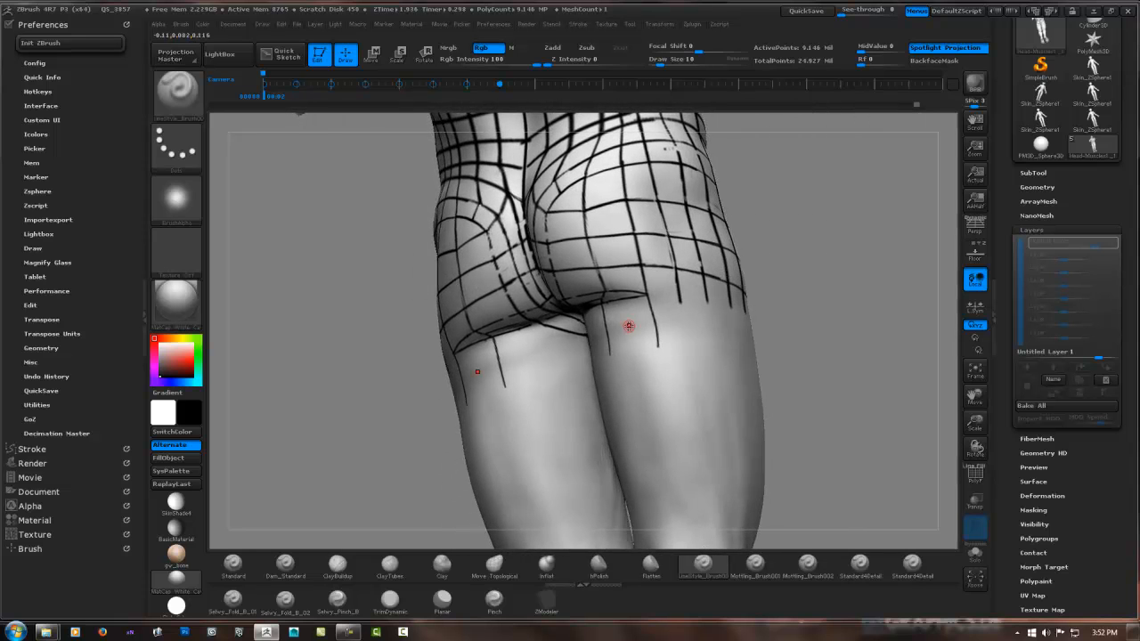
# Step: Paint a cross line around the back of the thigh just below the buttock fold, linking the inner-thigh lines to the two rear vertical lines
pyautogui.moveTo(629, 326); pyautogui.dragTo(640, 331, button='right')
pyautogui.moveTo(549, 339)
pyautogui.mouseDown(button='right')
pyautogui.moveTo(529, 366)
pyautogui.moveTo(534, 349)
pyautogui.moveTo(620, 351)
pyautogui.moveTo(561, 347)
pyautogui.mouseUp(button='right')
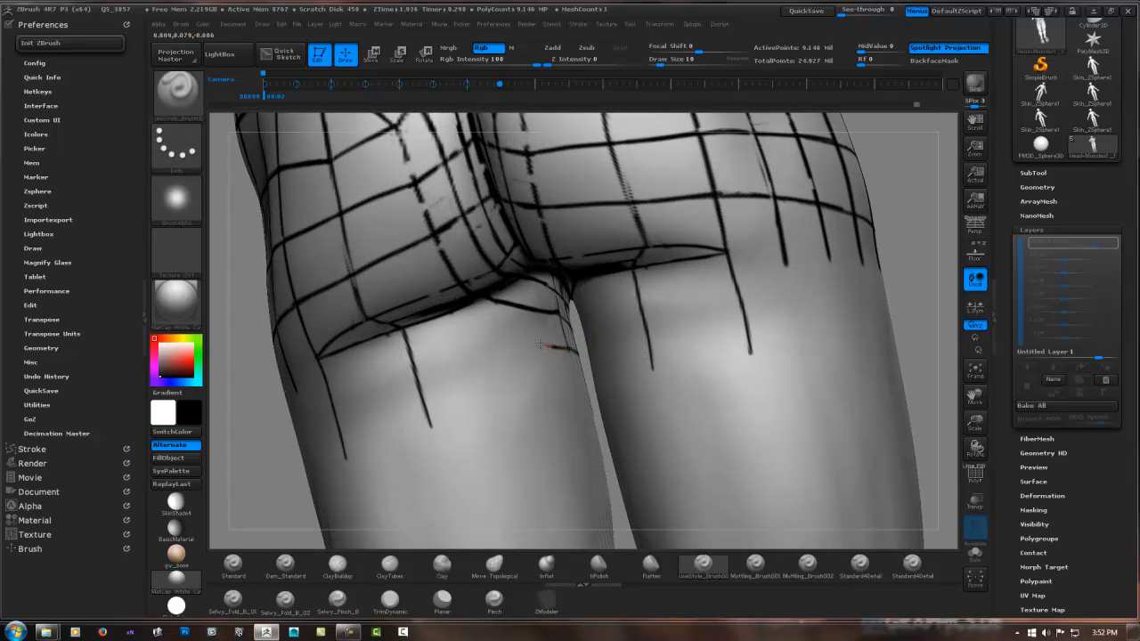
pyautogui.moveTo(490, 318); pyautogui.dragTo(535, 241, button='right')
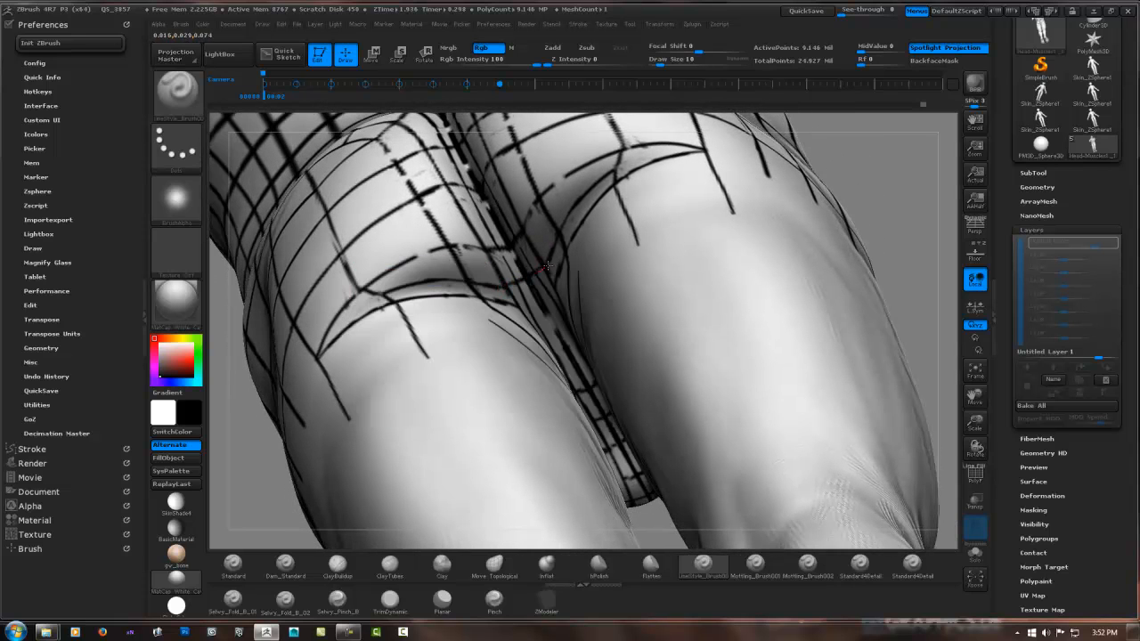
pyautogui.moveTo(528, 292); pyautogui.dragTo(601, 279, button='right')
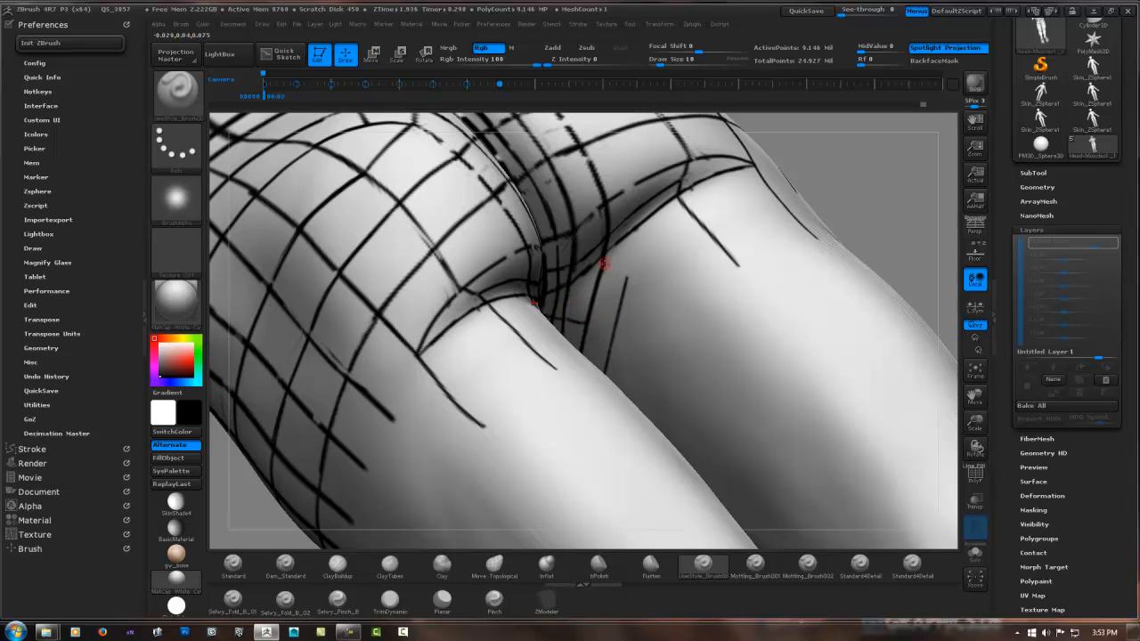
pyautogui.moveTo(598, 278); pyautogui.dragTo(502, 338, button='right')
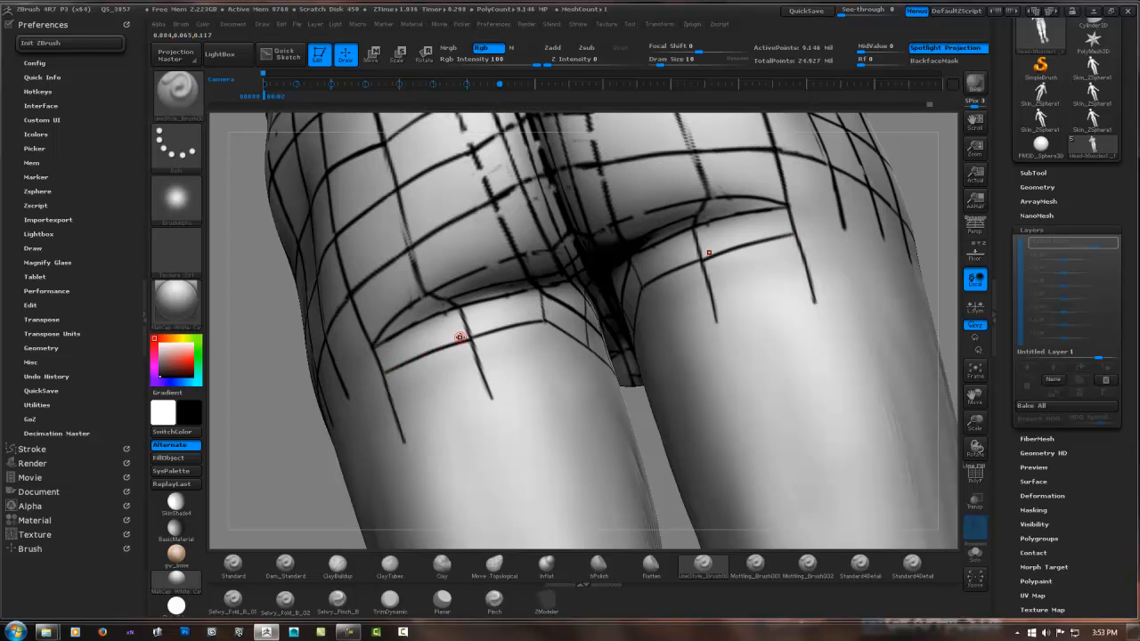
# Step: Try to extend the cross line below the buttock fold outward to the next vertical line on the outer thigh
pyautogui.moveTo(458, 330); pyautogui.dragTo(341, 396, button='right')
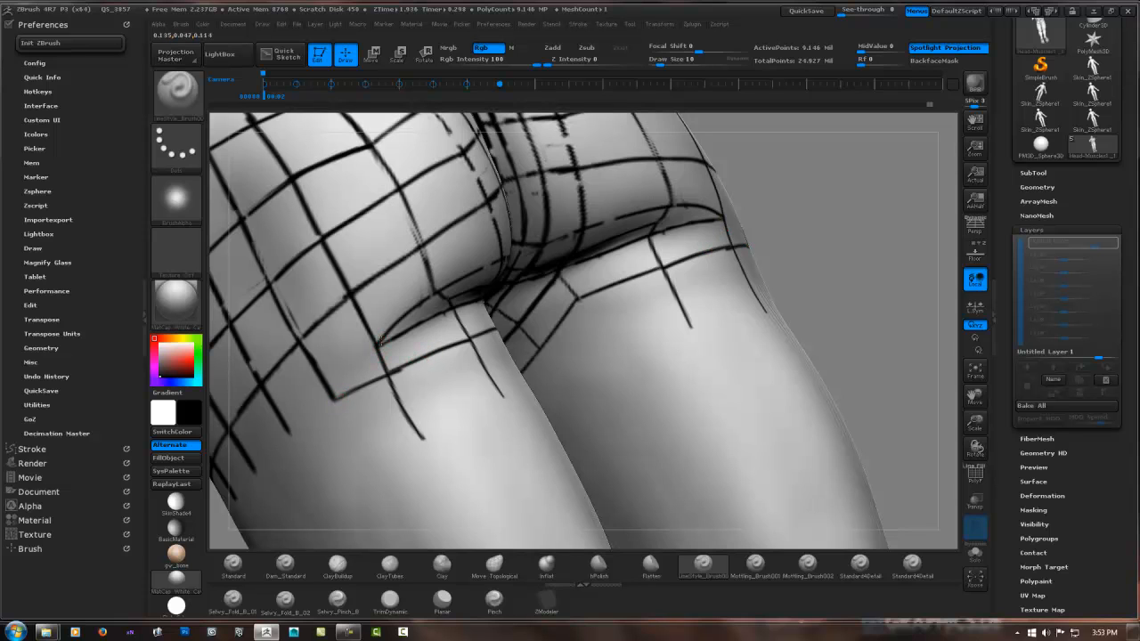
pyautogui.moveTo(379, 342); pyautogui.dragTo(342, 393)
pyautogui.keyDown('ctrl'); pyautogui.moveTo(339, 394); pyautogui.dragTo(567, 292, button='right'); pyautogui.keyUp('ctrl')
pyautogui.keyDown('shift'); pyautogui.moveTo(667, 250); pyautogui.dragTo(566, 293); pyautogui.keyUp('shift')
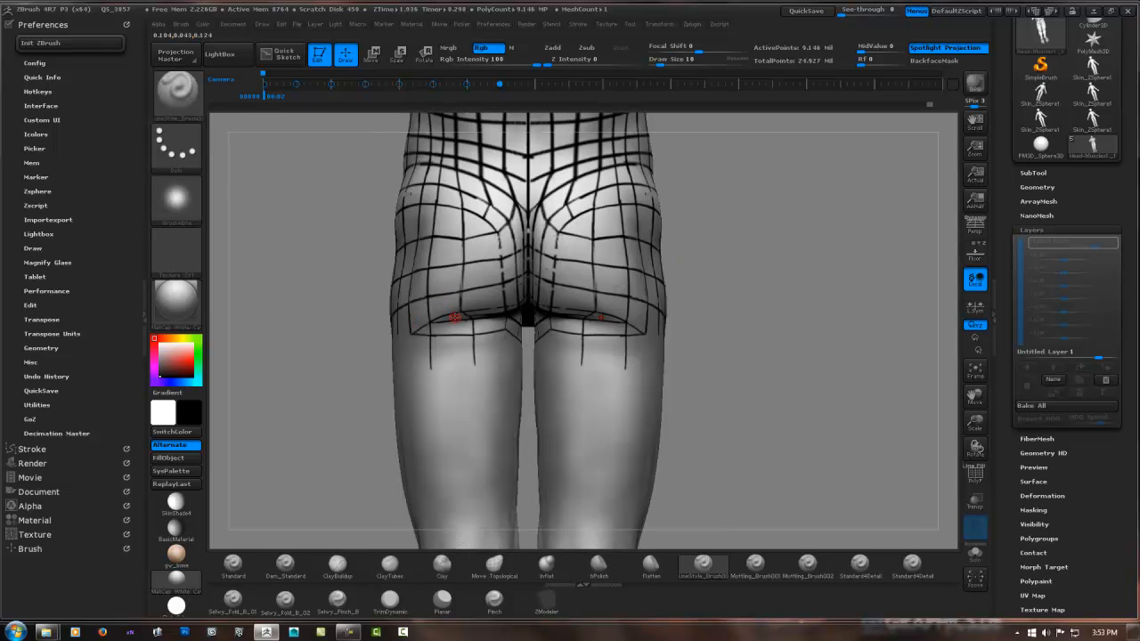
pyautogui.keyDown('ctrl'); pyautogui.moveTo(431, 330); pyautogui.dragTo(446, 329, button='right'); pyautogui.keyUp('ctrl')
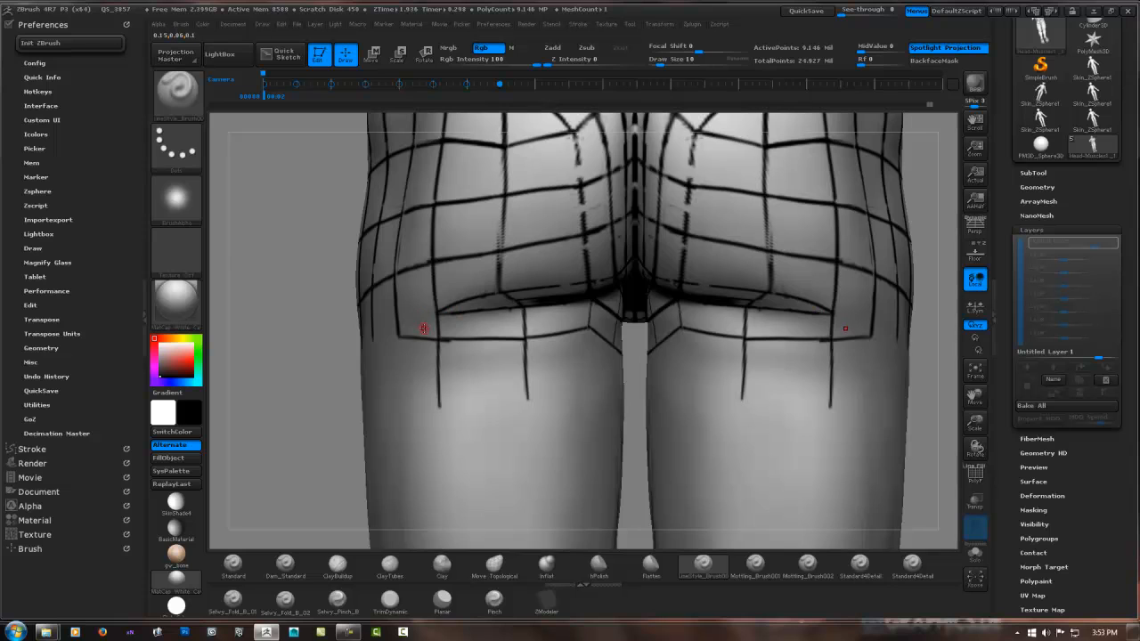
pyautogui.moveTo(409, 332); pyautogui.dragTo(434, 324, button='right')
pyautogui.hotkey('ctrl', 'z')
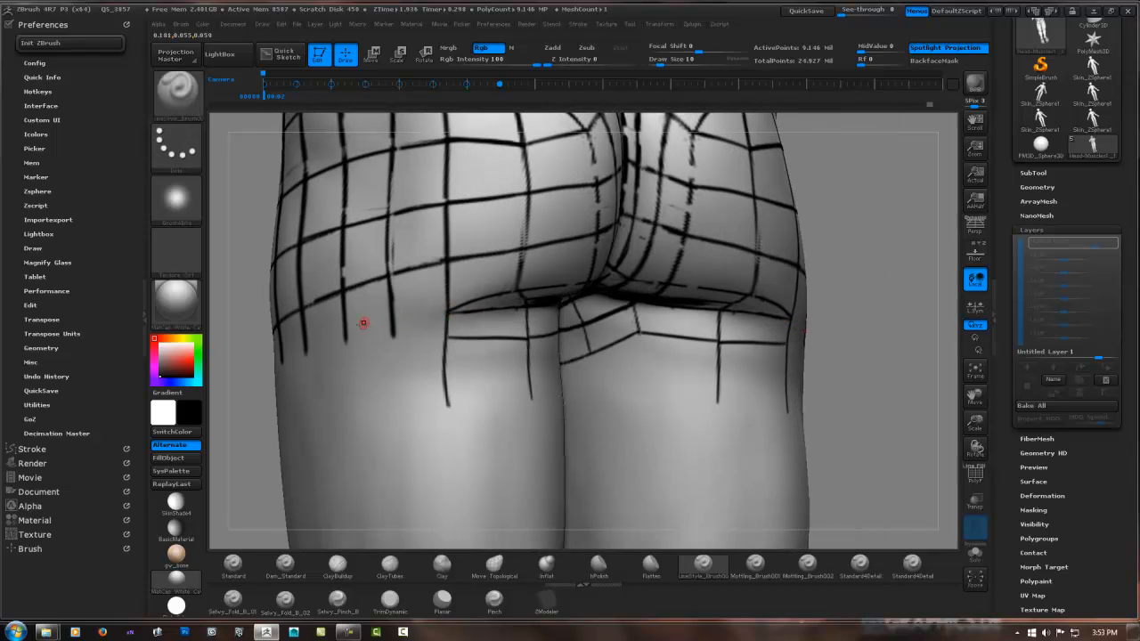
# Step: Paint a cross line from the outer end of the buttock fold across the lower ends of the outer-thigh vertical lines
pyautogui.moveTo(324, 336); pyautogui.dragTo(454, 307)
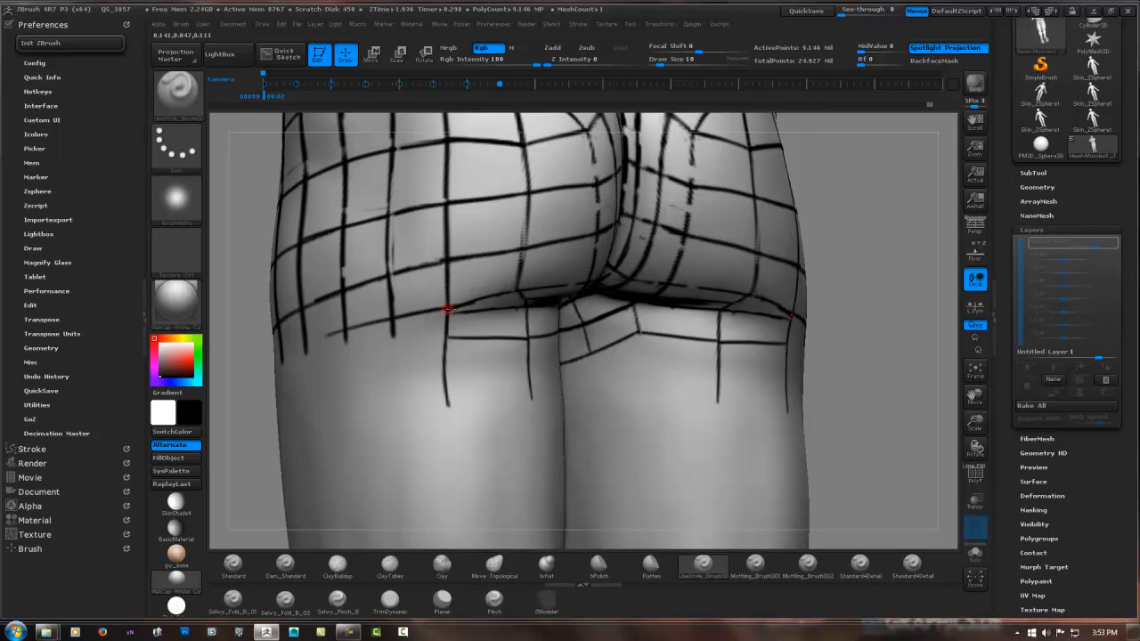
pyautogui.moveTo(573, 300)
pyautogui.keyDown('ctrl'); pyautogui.mouseDown(button='right')
pyautogui.moveTo(463, 267)
pyautogui.moveTo(522, 304)
pyautogui.moveTo(502, 308)
pyautogui.moveTo(529, 303)
pyautogui.moveTo(530, 317)
pyautogui.mouseUp(button='right'); pyautogui.keyUp('ctrl')
pyautogui.moveTo(424, 332)
pyautogui.keyDown('ctrl'); pyautogui.mouseDown(button='right')
pyautogui.moveTo(428, 351)
pyautogui.moveTo(490, 322)
pyautogui.moveTo(553, 318)
pyautogui.moveTo(441, 325)
pyautogui.mouseUp(button='right'); pyautogui.keyUp('ctrl')
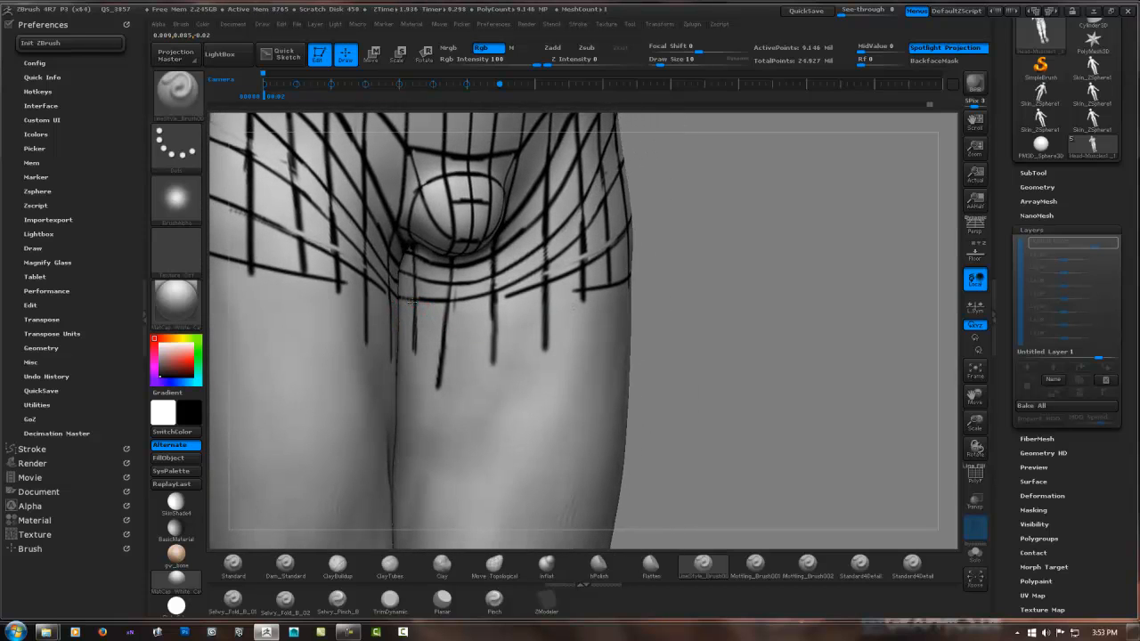
# Step: Connect the lowest outer-thigh cross line across the front thigh to the inner-thigh line below the groin
pyautogui.moveTo(478, 307); pyautogui.dragTo(588, 290)
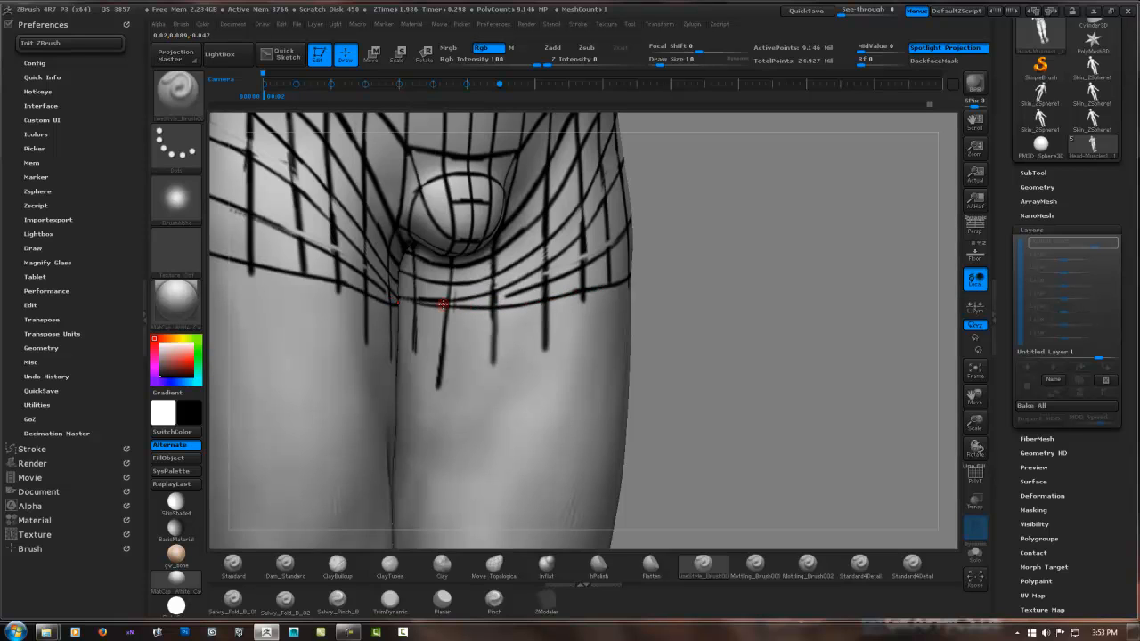
pyautogui.moveTo(450, 304); pyautogui.dragTo(518, 296)
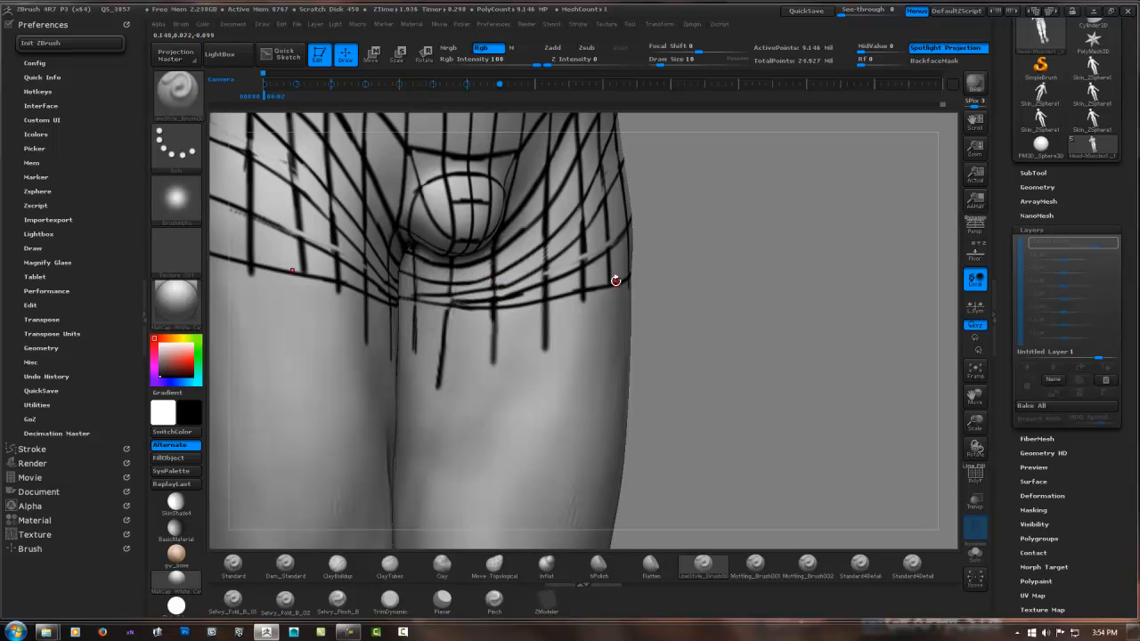
pyautogui.keyDown('ctrl'); pyautogui.moveTo(615, 280); pyautogui.dragTo(685, 306, button='right'); pyautogui.keyUp('ctrl')
pyautogui.keyDown('shift'); pyautogui.moveTo(685, 305); pyautogui.dragTo(697, 272); pyautogui.keyUp('shift')
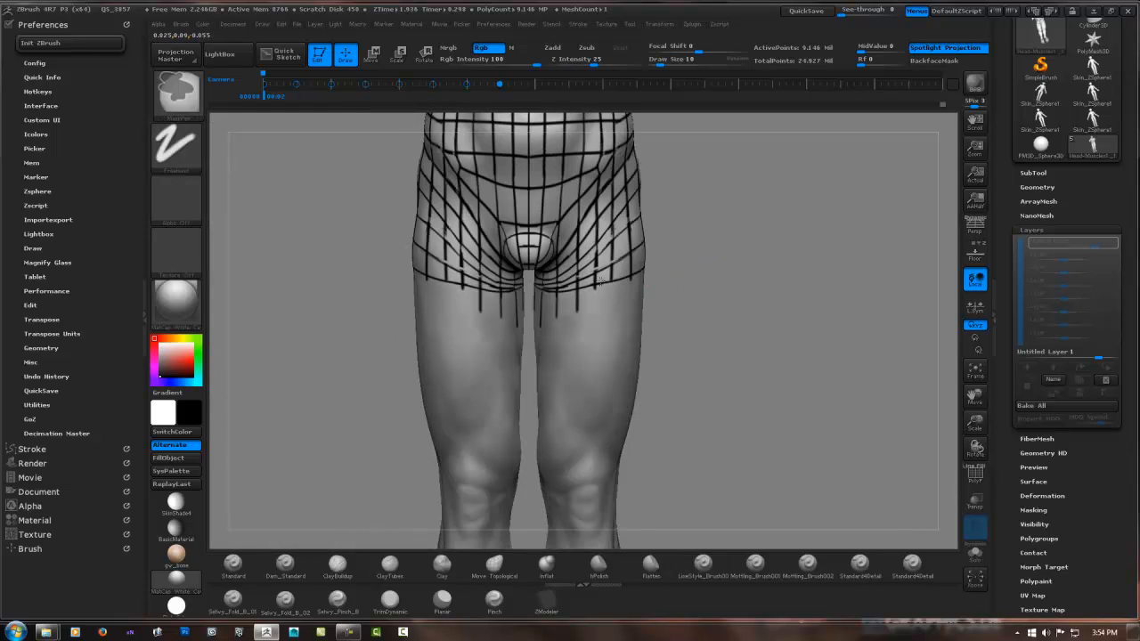
# Step: Examine how the lowest cross lines and vertical line ends run around the front, inner and outer thigh
pyautogui.moveTo(598, 282)
pyautogui.keyDown('ctrl'); pyautogui.mouseDown(button='right')
pyautogui.moveTo(522, 282)
pyautogui.moveTo(518, 295)
pyautogui.mouseUp(button='right'); pyautogui.keyUp('ctrl')
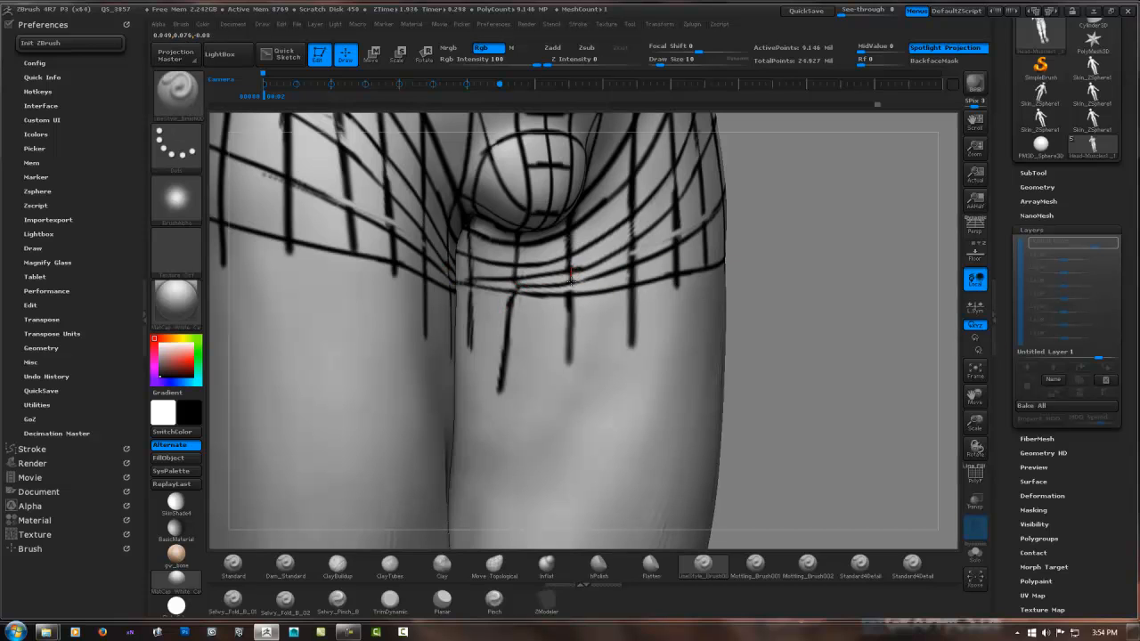
pyautogui.moveTo(641, 292)
pyautogui.keyDown('ctrl'); pyautogui.mouseDown(button='right')
pyautogui.moveTo(791, 278)
pyautogui.moveTo(505, 329)
pyautogui.moveTo(628, 253)
pyautogui.moveTo(848, 292)
pyautogui.moveTo(708, 303)
pyautogui.moveTo(734, 285)
pyautogui.moveTo(618, 315)
pyautogui.mouseUp(button='right'); pyautogui.keyUp('ctrl')
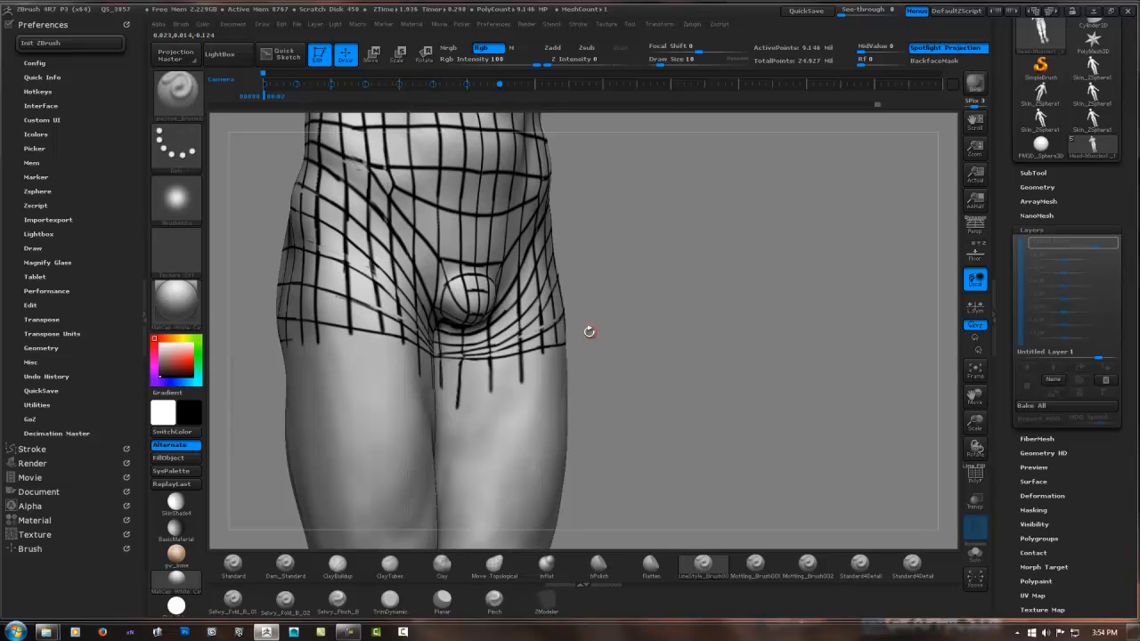
pyautogui.moveTo(531, 354)
pyautogui.mouseDown(button='right')
pyautogui.moveTo(519, 337)
pyautogui.moveTo(524, 351)
pyautogui.moveTo(492, 348)
pyautogui.moveTo(557, 341)
pyautogui.mouseUp(button='right')
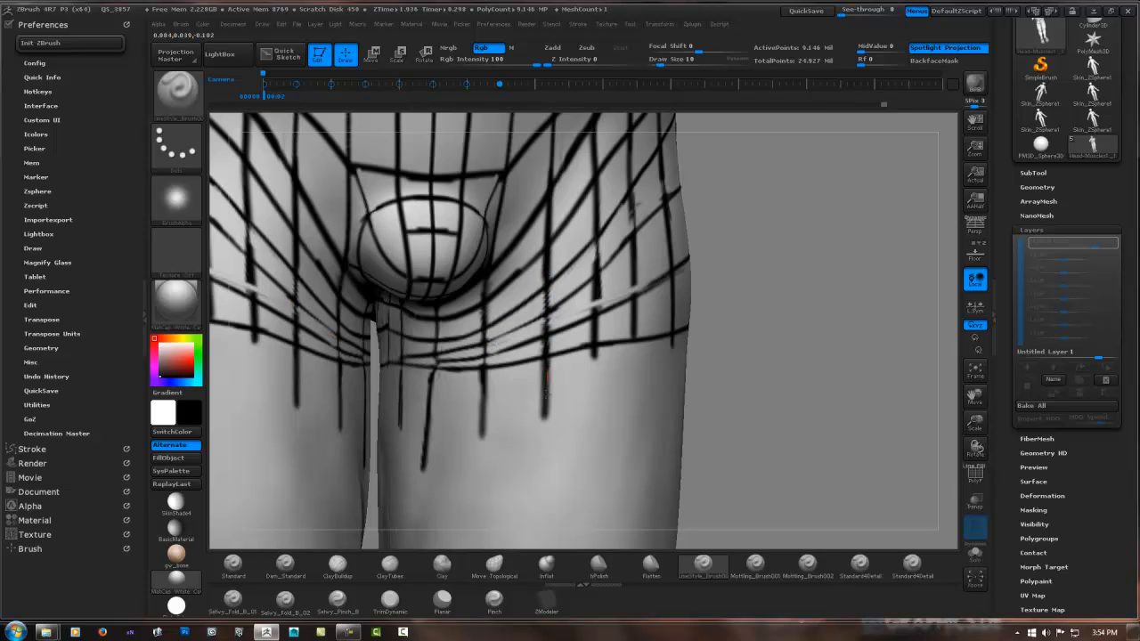
pyautogui.keyDown('ctrl'); pyautogui.moveTo(578, 333); pyautogui.dragTo(519, 373, button='right'); pyautogui.keyUp('ctrl')
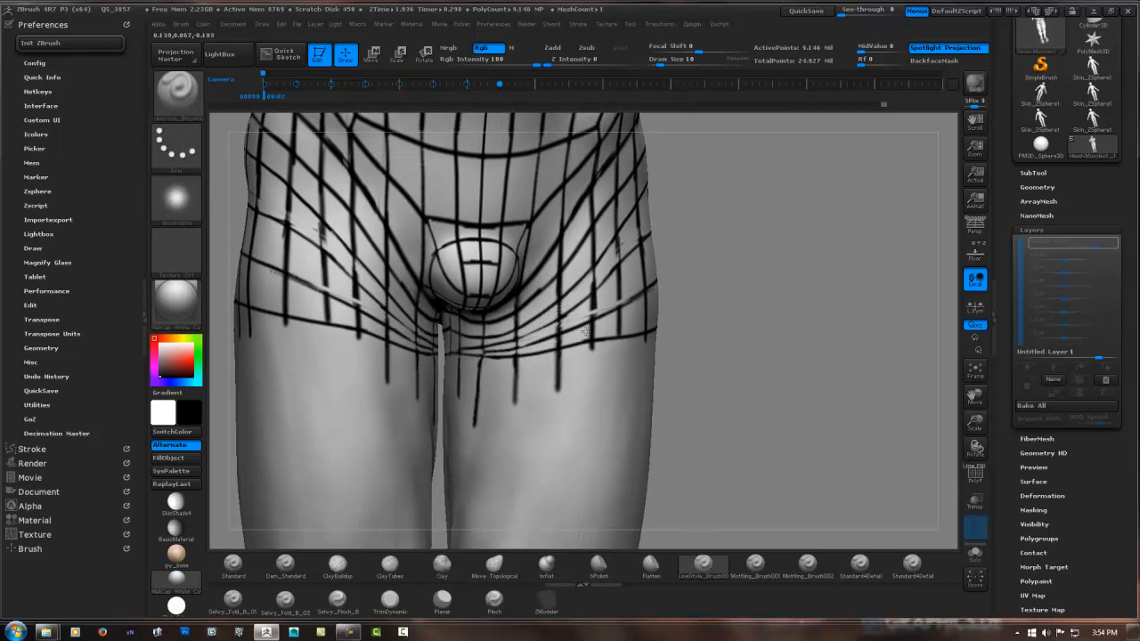
pyautogui.moveTo(585, 331); pyautogui.dragTo(753, 334, button='right')
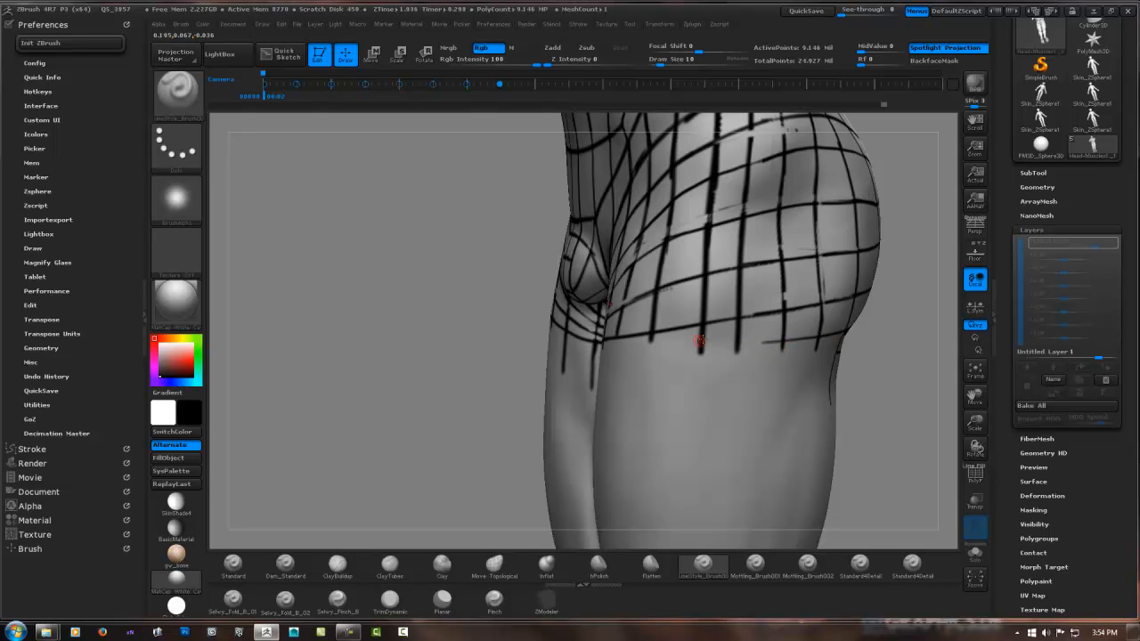
pyautogui.keyDown('alt'); pyautogui.moveTo(720, 399); pyautogui.dragTo(620, 329, button='right'); pyautogui.keyUp('alt')
pyautogui.moveTo(679, 295)
pyautogui.mouseDown(button='right')
pyautogui.moveTo(723, 296)
pyautogui.moveTo(619, 285)
pyautogui.mouseUp(button='right')
pyautogui.press('1')
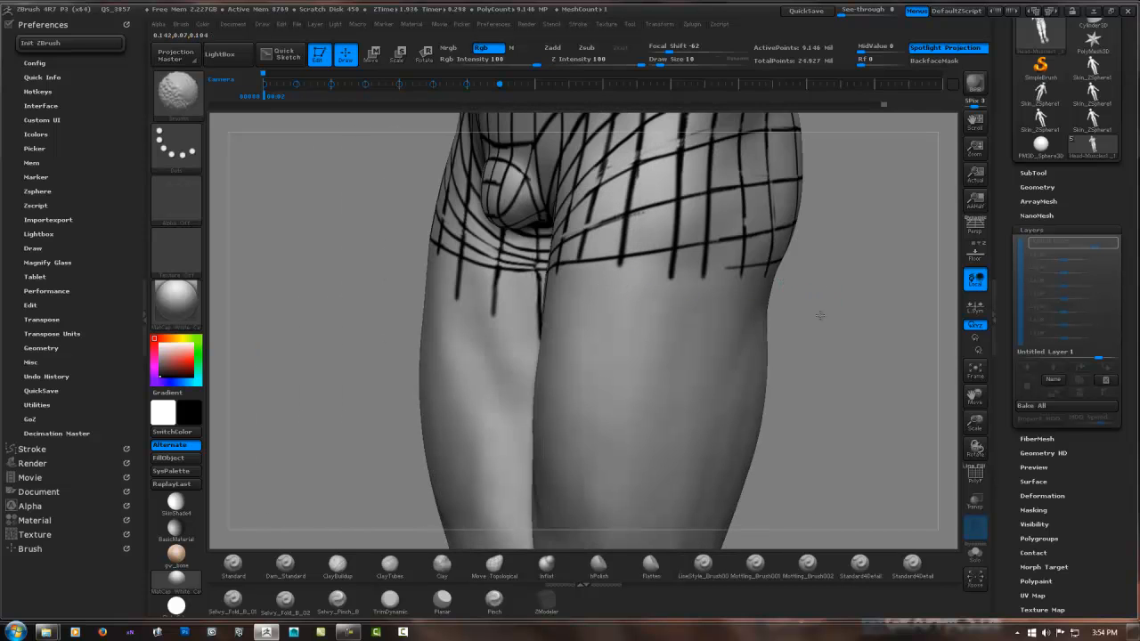
pyautogui.press('1')
# Step: Paint a cross line from the rear vertical line below the buttock fold outward onto the outer thigh
pyautogui.moveTo(820, 315)
pyautogui.mouseDown(button='right')
pyautogui.moveTo(852, 280)
pyautogui.moveTo(652, 312)
pyautogui.mouseUp(button='right')
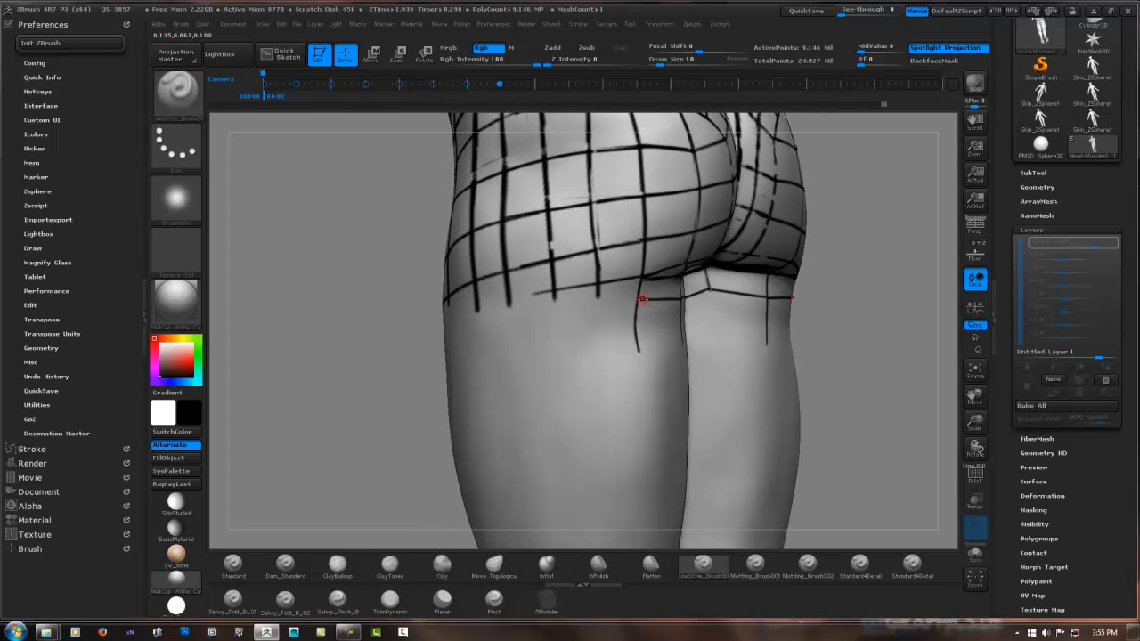
pyautogui.moveTo(611, 306); pyautogui.dragTo(514, 322)
pyautogui.moveTo(537, 303)
pyautogui.mouseDown(button='right')
pyautogui.moveTo(591, 298)
pyautogui.moveTo(491, 313)
pyautogui.mouseUp(button='right')
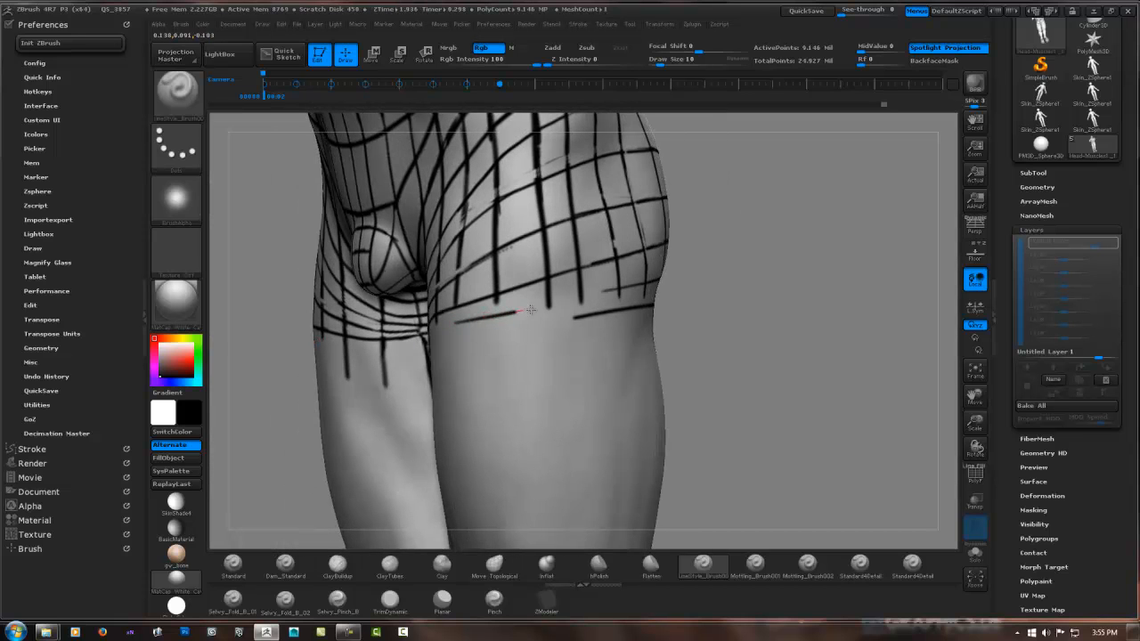
# Step: Paint two parallel cross lines around the outer thigh toward the front, continuing the lines from the back of the thigh
pyautogui.moveTo(530, 309); pyautogui.dragTo(583, 296)
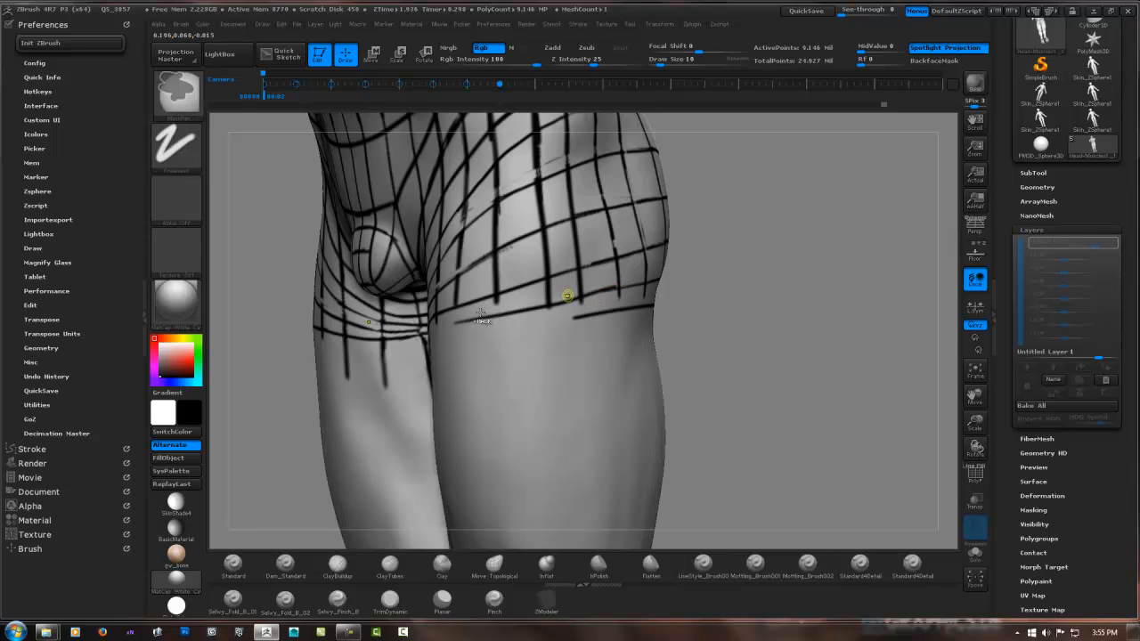
pyautogui.hotkey('ctrl', 'z')
pyautogui.moveTo(452, 322); pyautogui.dragTo(603, 289)
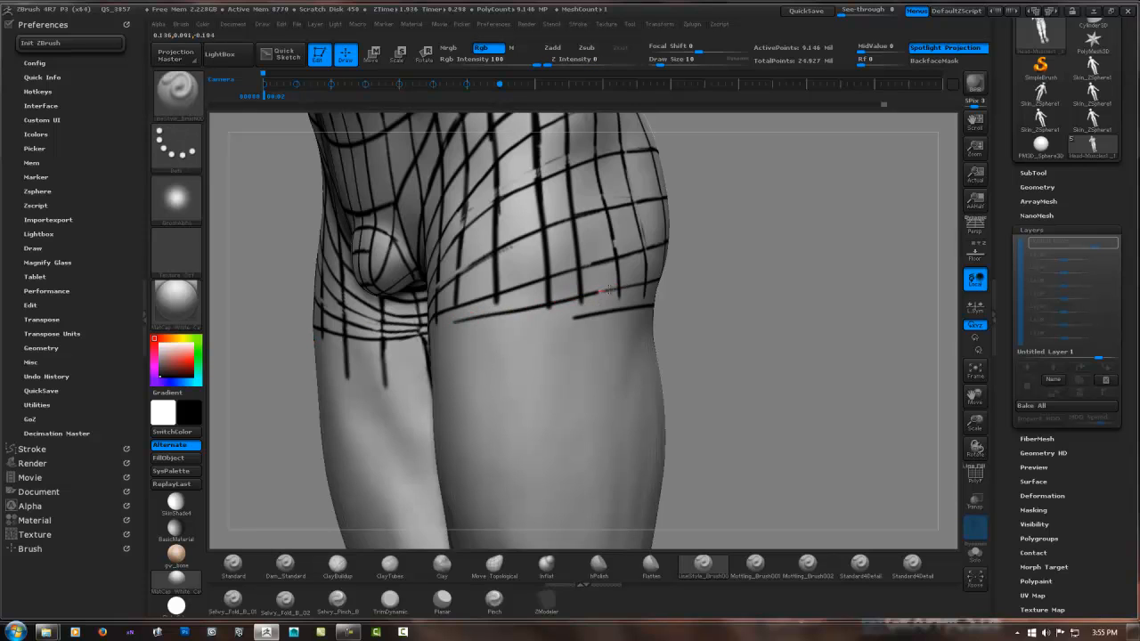
pyautogui.moveTo(451, 342); pyautogui.dragTo(606, 301)
# Step: Try to connect the lower outer-thigh cross line straight across the front thigh to the inner thigh
pyautogui.moveTo(582, 307)
pyautogui.mouseDown(button='right')
pyautogui.moveTo(656, 295)
pyautogui.moveTo(609, 323)
pyautogui.moveTo(607, 298)
pyautogui.moveTo(585, 306)
pyautogui.moveTo(606, 291)
pyautogui.moveTo(484, 311)
pyautogui.mouseUp(button='right')
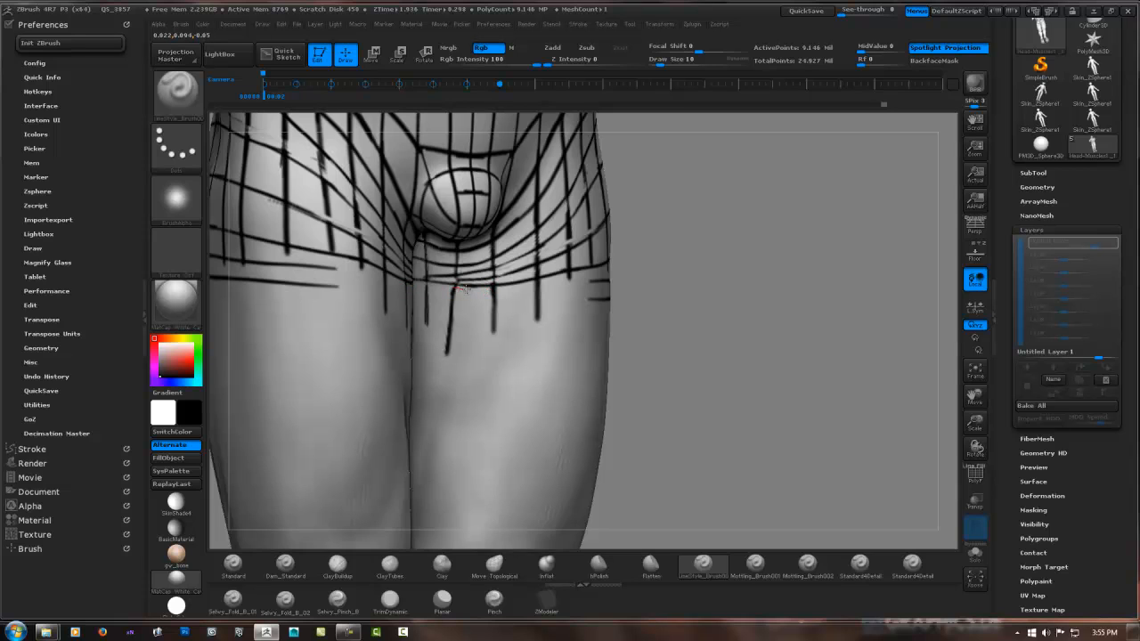
pyautogui.moveTo(463, 290)
pyautogui.mouseDown()
pyautogui.moveTo(588, 299)
pyautogui.moveTo(609, 286)
pyautogui.mouseUp()
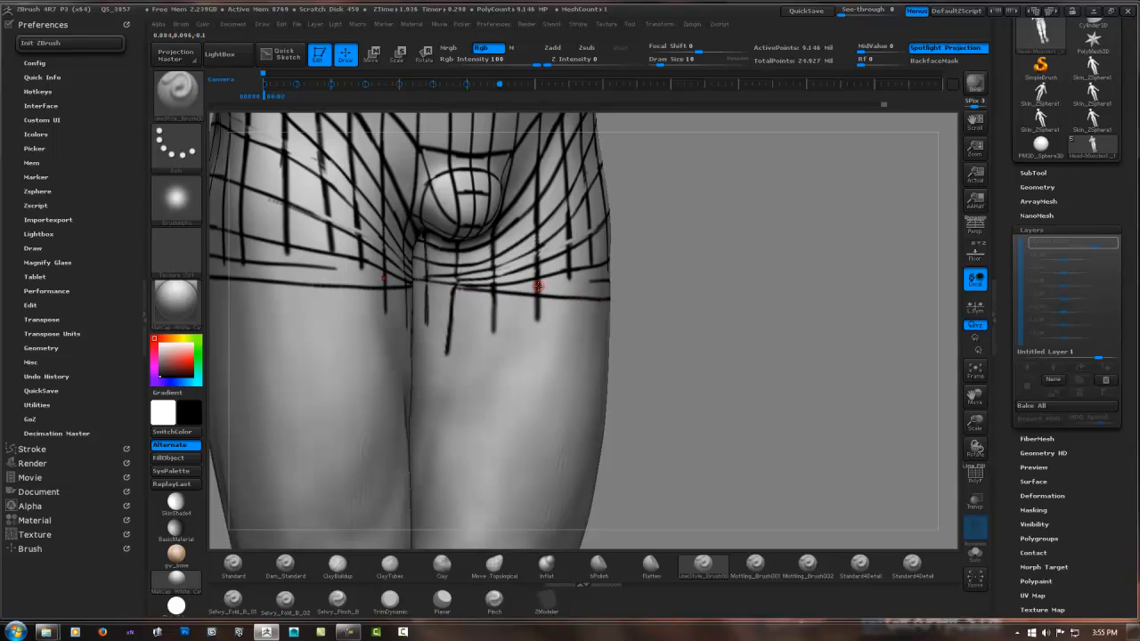
pyautogui.hotkey('ctrl', 'z')
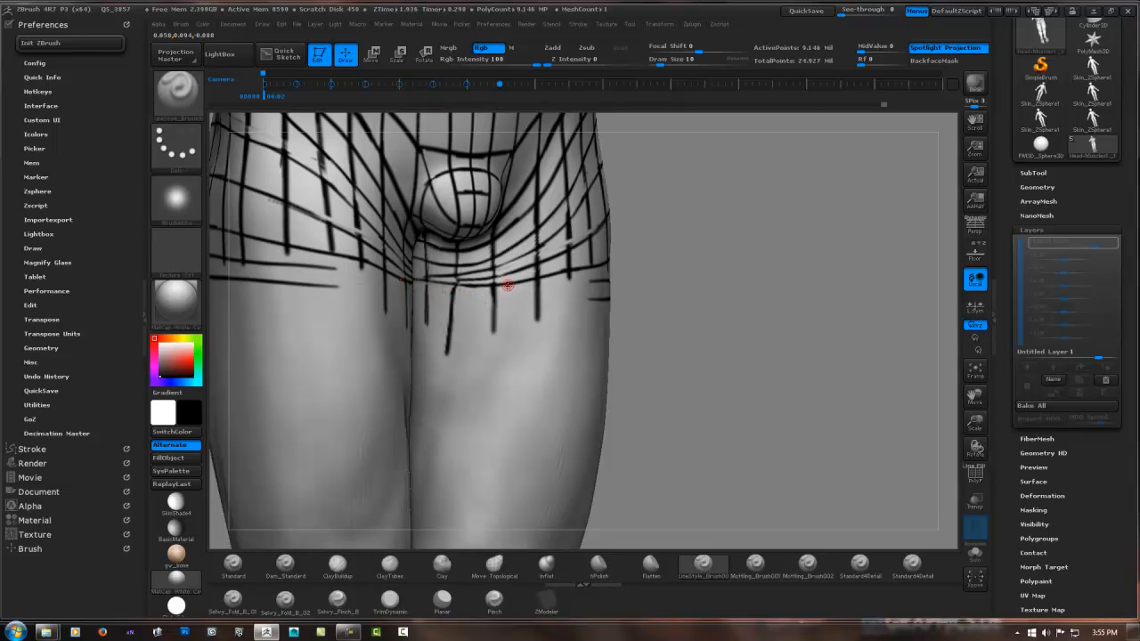
# Step: Erase the lowest cross line over the front thigh where it crosses the vertical lines below the groin
pyautogui.moveTo(508, 285); pyautogui.dragTo(524, 285, button='right')
pyautogui.keyDown('shift'); pyautogui.moveTo(741, 292); pyautogui.dragTo(665, 305); pyautogui.keyUp('shift')
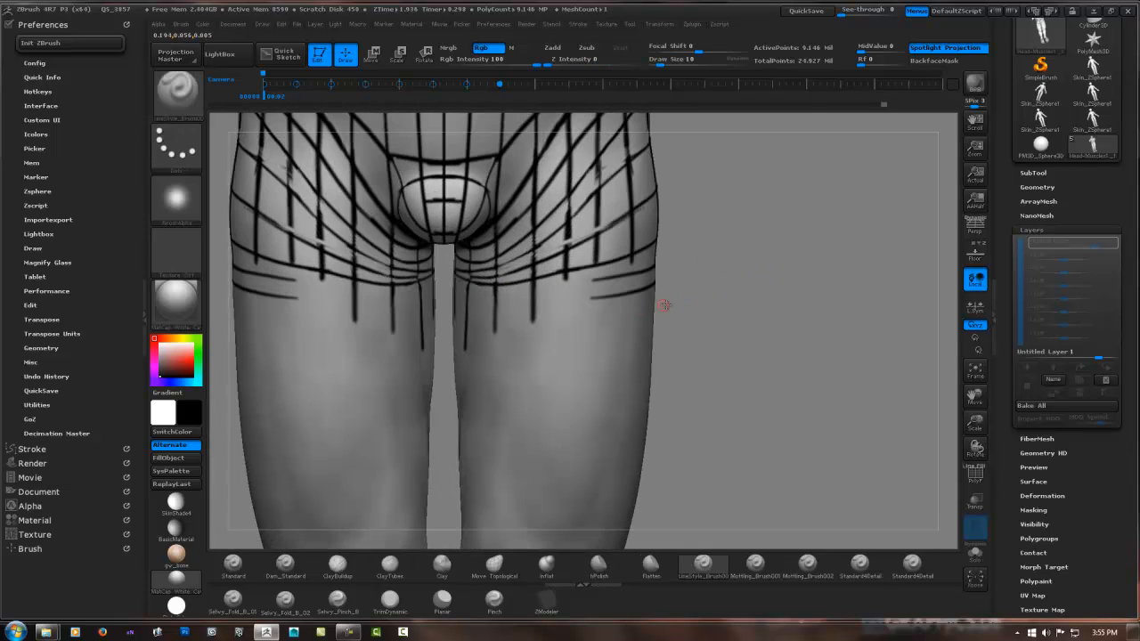
pyautogui.moveTo(532, 290); pyautogui.dragTo(566, 287, button='right')
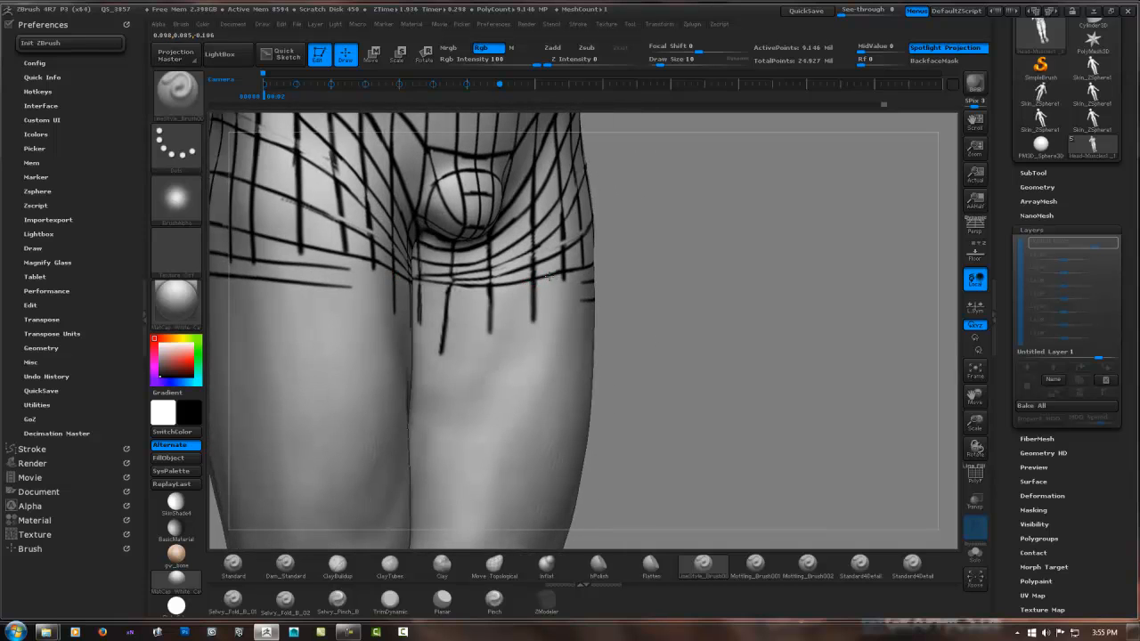
pyautogui.moveTo(554, 275)
pyautogui.keyDown('alt'); pyautogui.mouseDown()
pyautogui.moveTo(451, 288)
pyautogui.moveTo(563, 274)
pyautogui.mouseUp(); pyautogui.keyUp('alt')
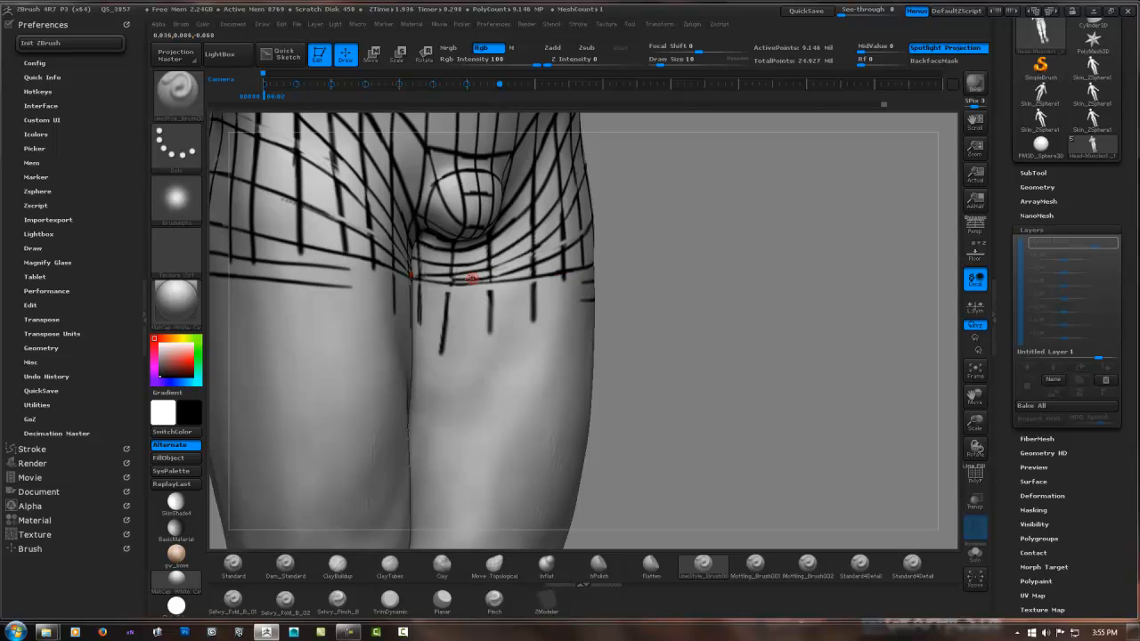
# Step: Repaint the cross lines over the front thigh, linking the inner-thigh vertical lines to the two outer-thigh cross lines
pyautogui.moveTo(465, 279); pyautogui.dragTo(538, 261)
pyautogui.moveTo(452, 278); pyautogui.dragTo(532, 265)
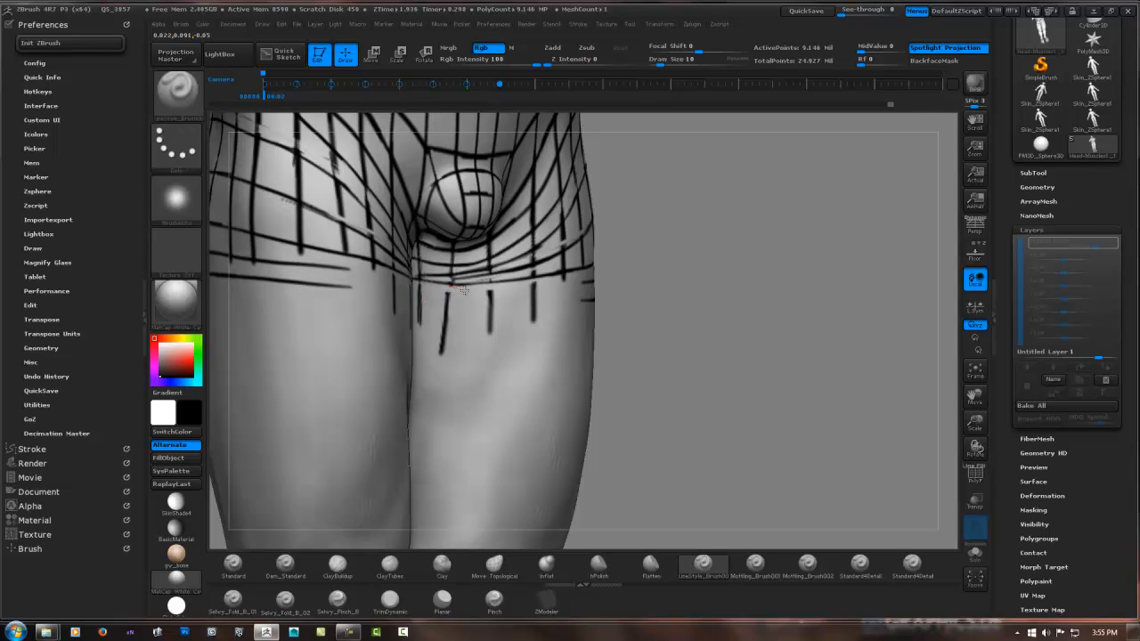
pyautogui.moveTo(487, 301); pyautogui.dragTo(604, 302)
pyautogui.moveTo(492, 292); pyautogui.dragTo(602, 281)
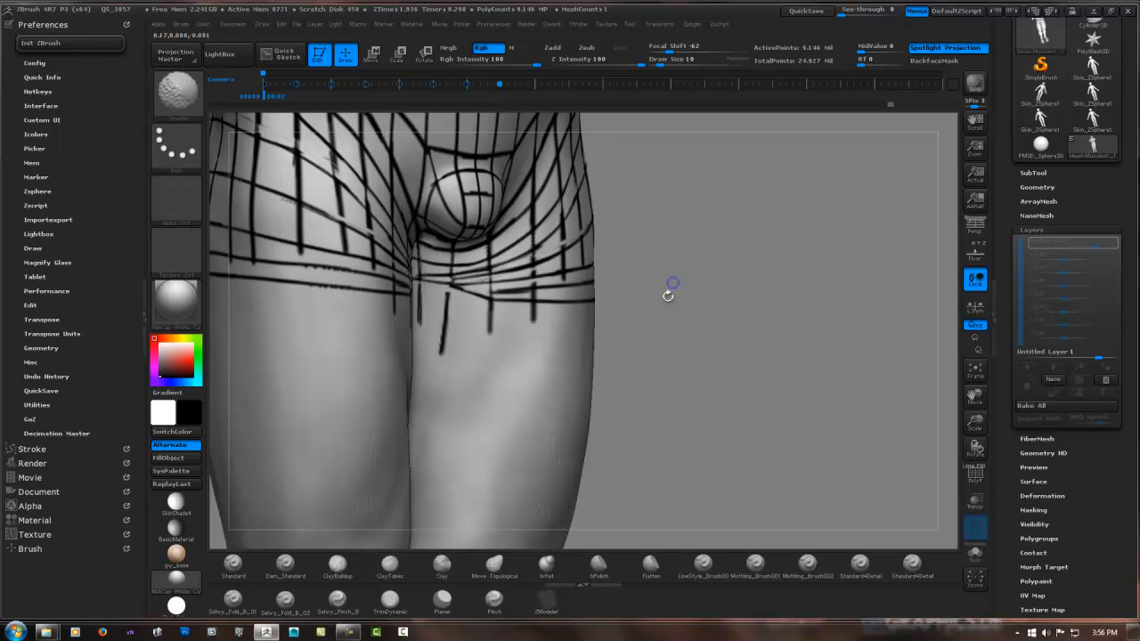
pyautogui.keyDown('shift'); pyautogui.moveTo(671, 286); pyautogui.dragTo(667, 291); pyautogui.keyUp('shift')
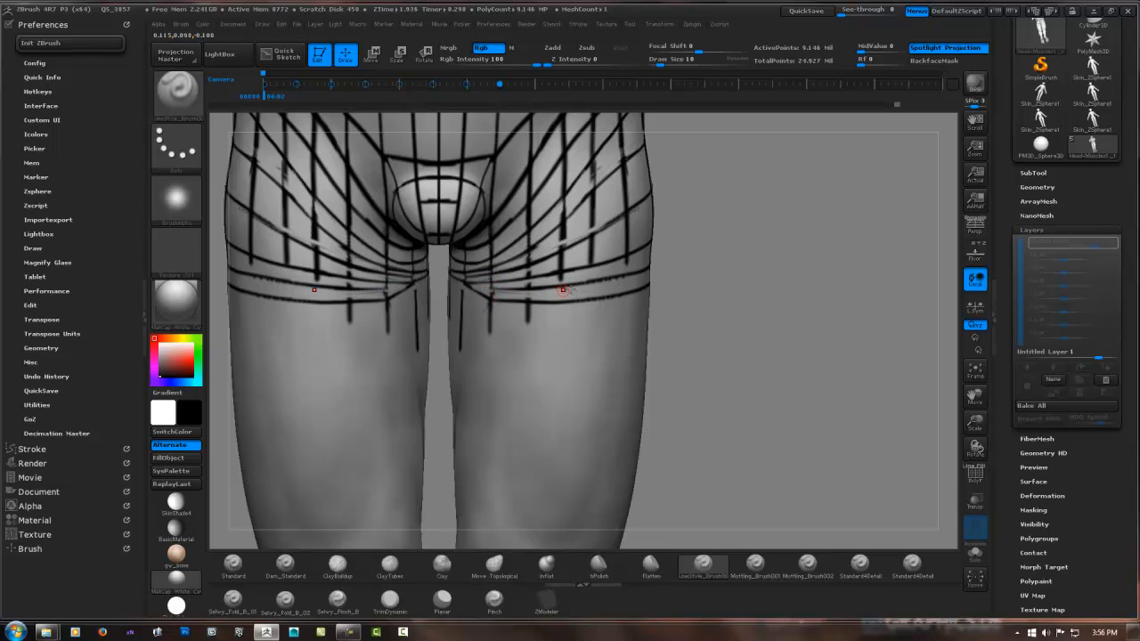
# Step: Extend the outer front-thigh vertical lines straight down through the two lowest cross lines
pyautogui.moveTo(789, 305)
pyautogui.keyDown('ctrl'); pyautogui.mouseDown(button='right')
pyautogui.moveTo(657, 293)
pyautogui.moveTo(693, 291)
pyautogui.moveTo(658, 281)
pyautogui.moveTo(676, 309)
pyautogui.moveTo(713, 302)
pyautogui.mouseUp(button='right'); pyautogui.keyUp('ctrl')
pyautogui.moveTo(631, 303); pyautogui.dragTo(540, 293, button='right')
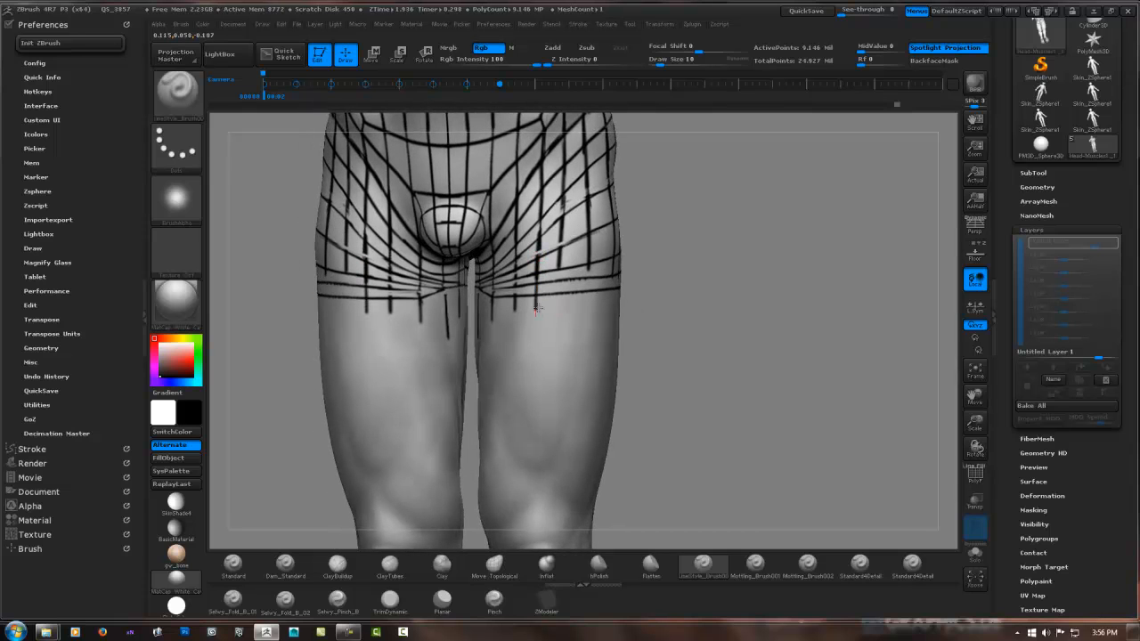
pyautogui.moveTo(562, 228); pyautogui.dragTo(571, 214, button='right')
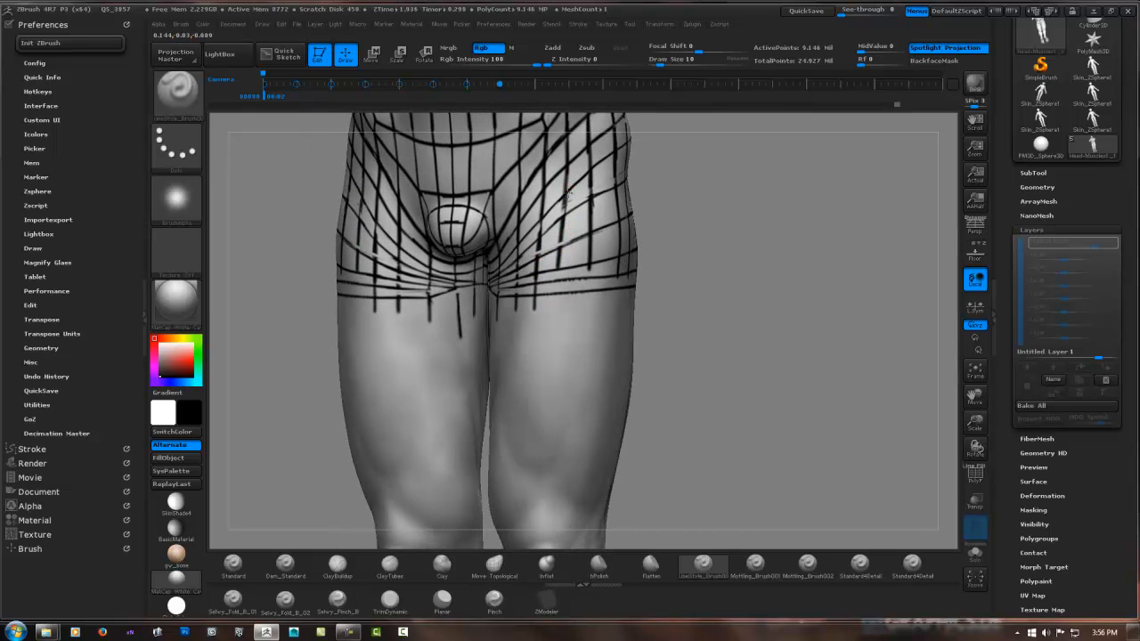
pyautogui.moveTo(568, 189); pyautogui.dragTo(561, 305)
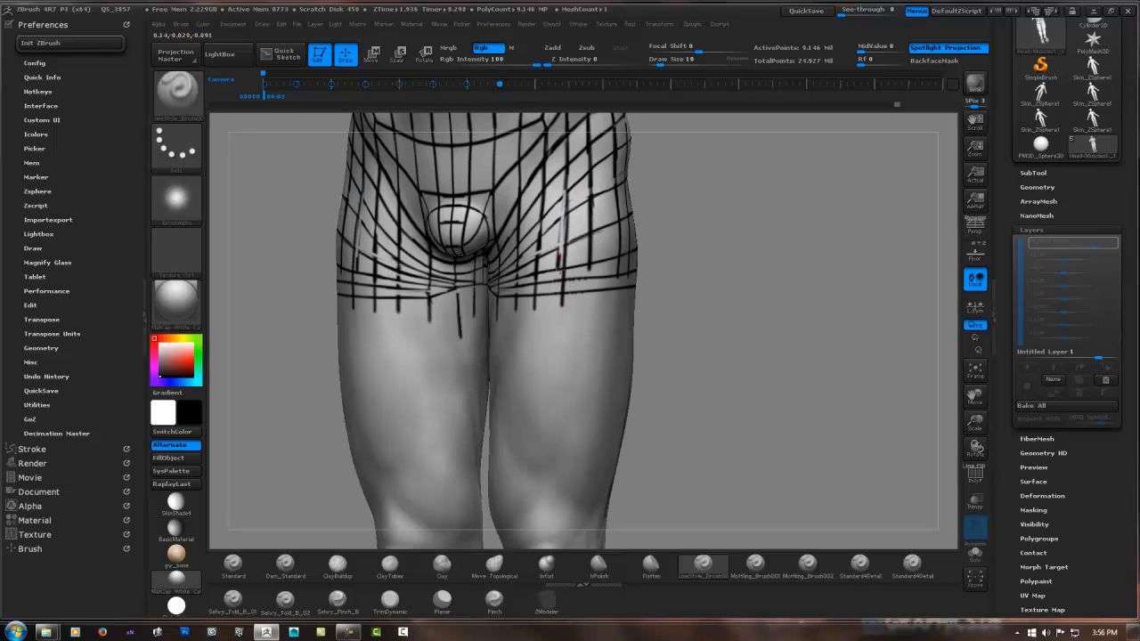
pyautogui.moveTo(583, 224); pyautogui.dragTo(588, 211, button='right')
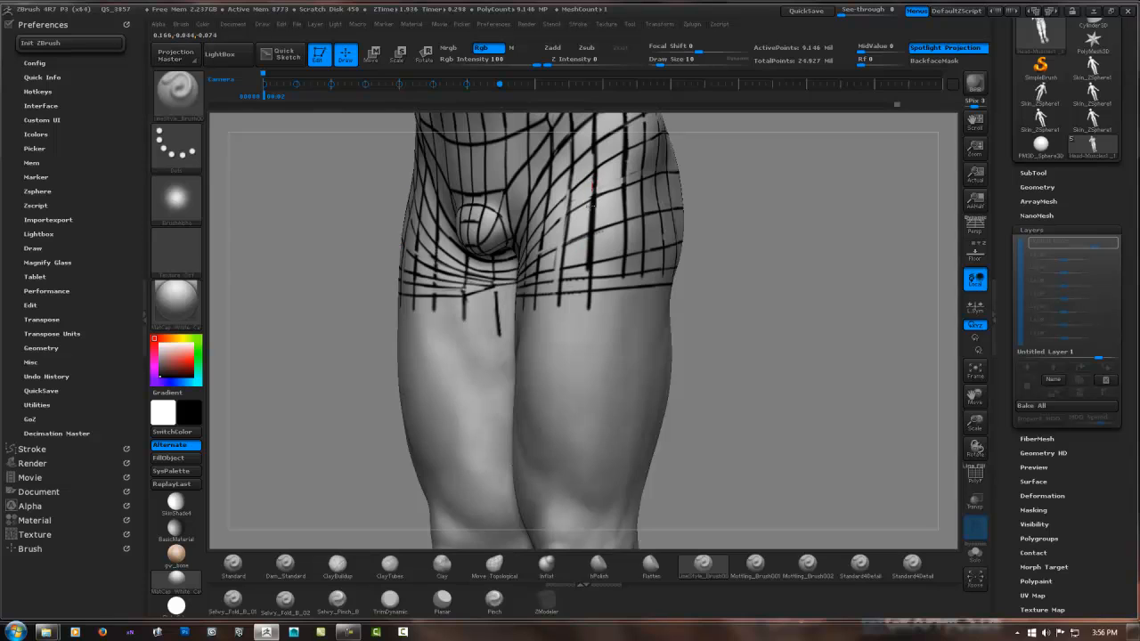
pyautogui.moveTo(588, 275); pyautogui.dragTo(600, 232)
# Step: Redraw the vertical line on the side of the thigh so it runs down past the lowest cross line
pyautogui.moveTo(601, 233); pyautogui.dragTo(624, 206, button='right')
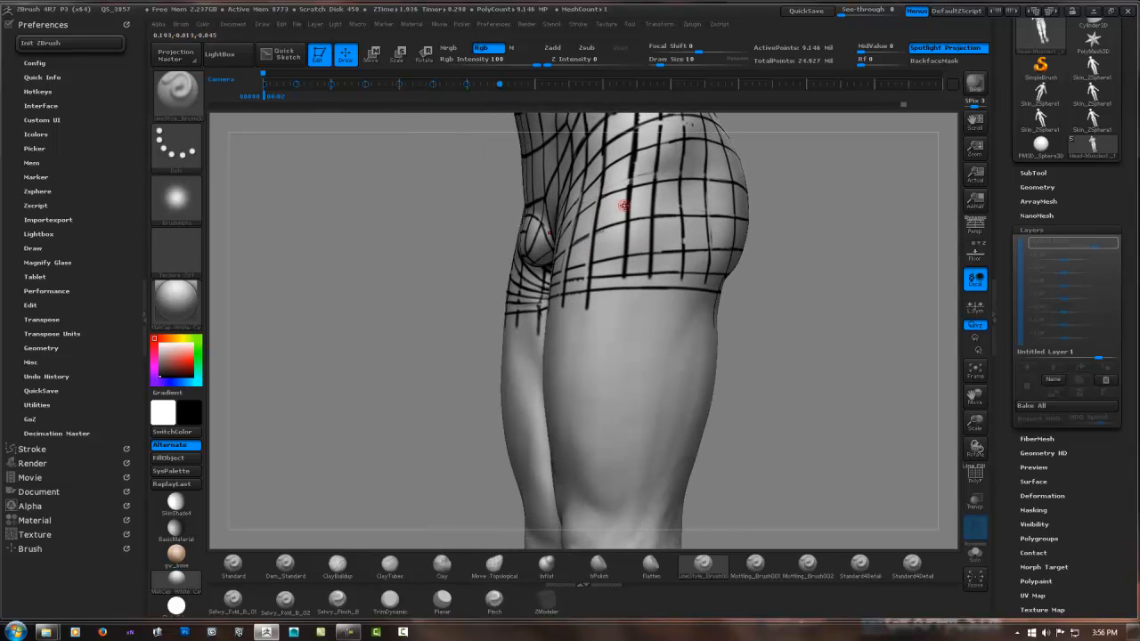
pyautogui.moveTo(632, 179); pyautogui.dragTo(617, 316)
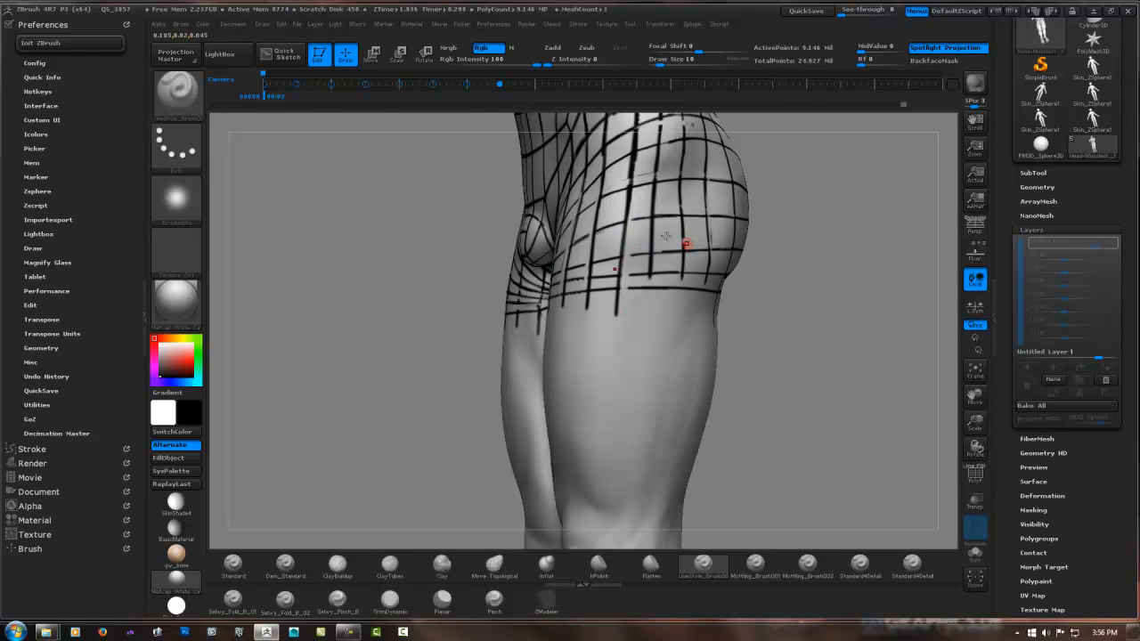
pyautogui.keyDown('shift'); pyautogui.moveTo(838, 253); pyautogui.dragTo(789, 324); pyautogui.keyUp('shift')
pyautogui.moveTo(654, 223); pyautogui.dragTo(660, 328)
pyautogui.press('shift')
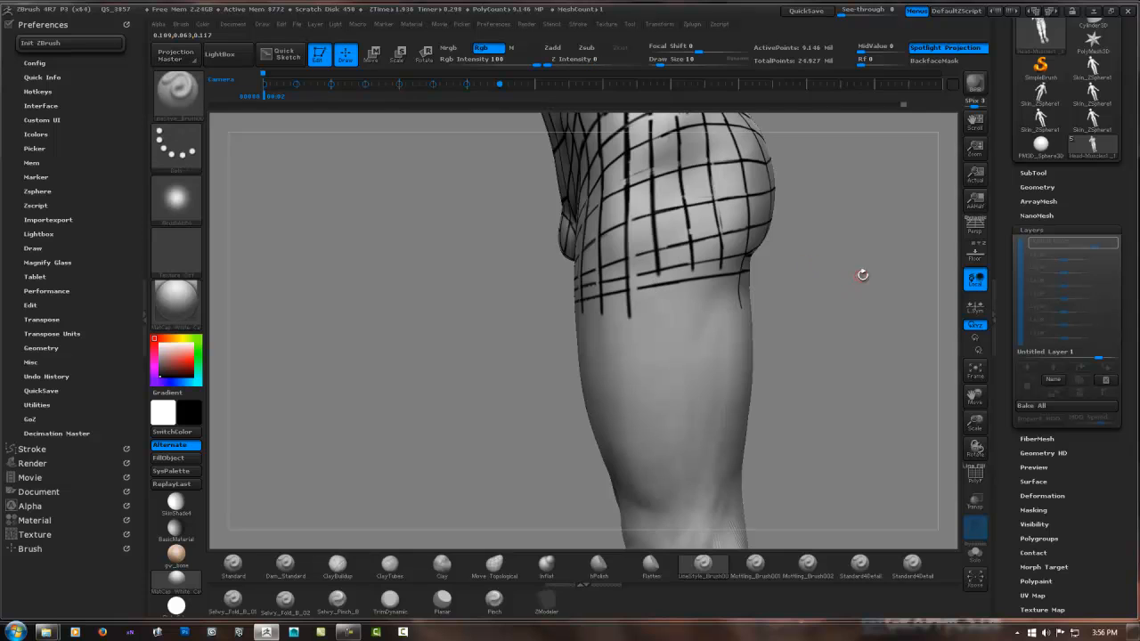
# Step: Repaint the cross line just above the lowest one across the outer half of the front thigh
pyautogui.keyDown('ctrl'); pyautogui.moveTo(837, 269); pyautogui.dragTo(725, 268, button='right'); pyautogui.keyUp('ctrl')
pyautogui.keyDown('shift'); pyautogui.moveTo(726, 268); pyautogui.dragTo(758, 261); pyautogui.keyUp('shift')
pyautogui.keyDown('ctrl'); pyautogui.moveTo(758, 262); pyautogui.dragTo(676, 249, button='right'); pyautogui.keyUp('ctrl')
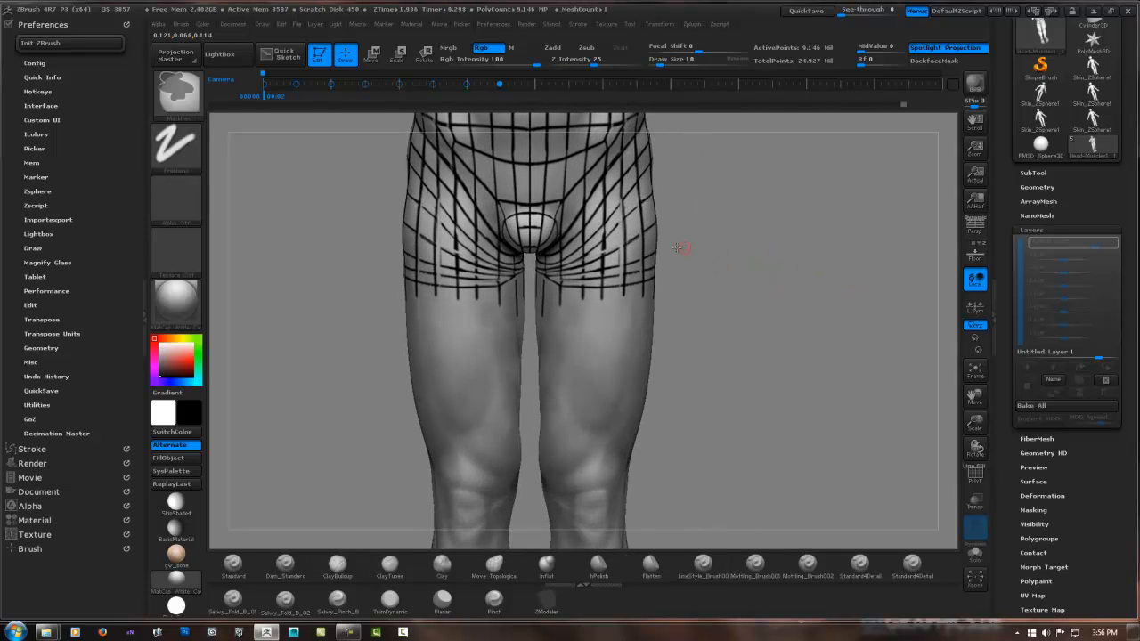
pyautogui.press('ctrl')
pyautogui.keyDown('ctrl'); pyautogui.moveTo(624, 235); pyautogui.dragTo(680, 223, button='right'); pyautogui.keyUp('ctrl')
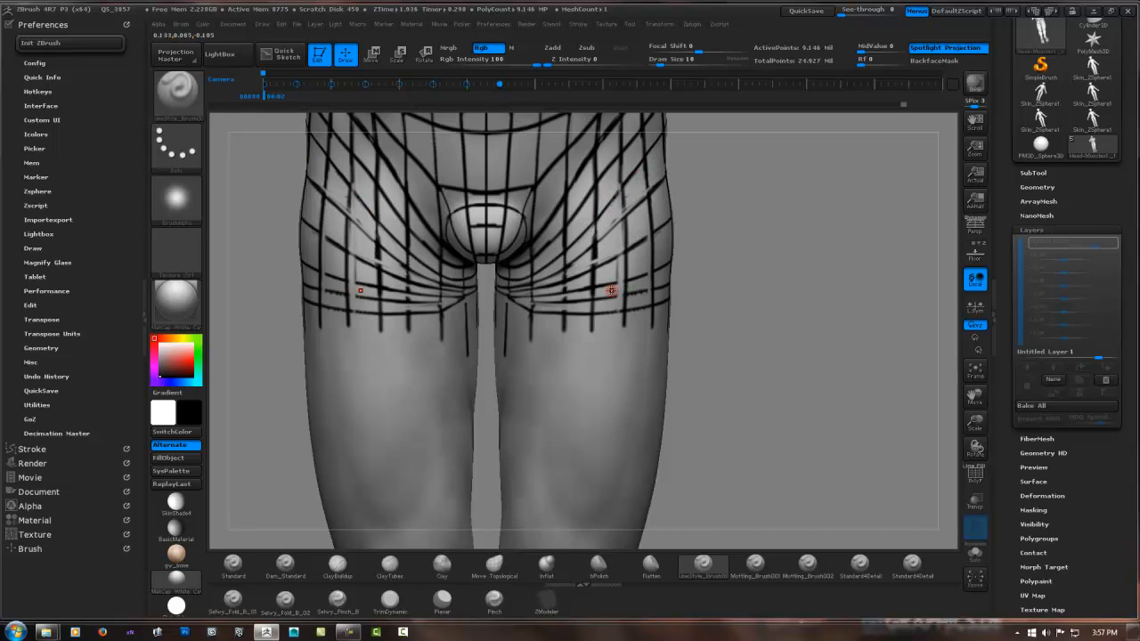
pyautogui.press('shift')
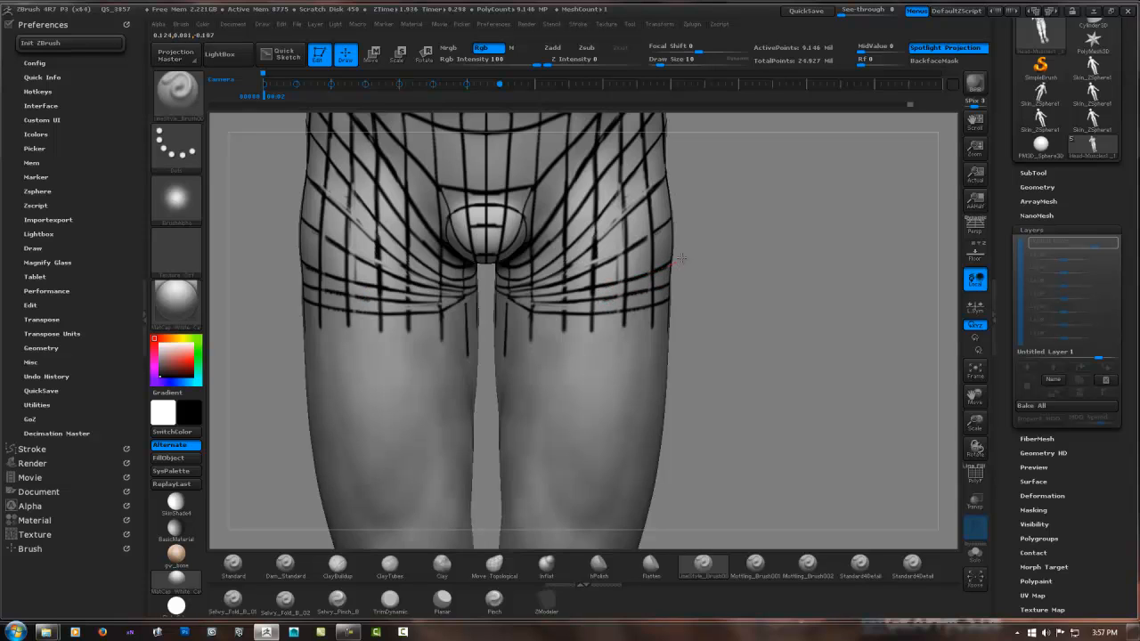
# Step: Repaint the broken cross line segment above the two lowest lines, between the front-thigh and outer-thigh vertical lines
pyautogui.keyDown('alt'); pyautogui.moveTo(718, 265); pyautogui.dragTo(659, 349); pyautogui.keyUp('alt')
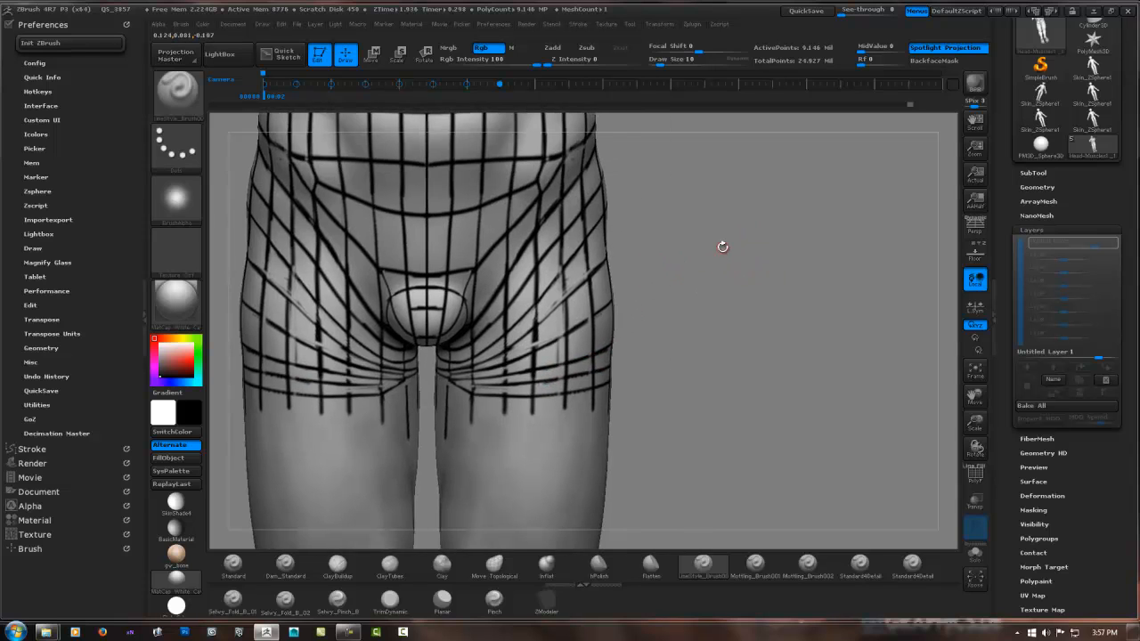
pyautogui.moveTo(722, 247); pyautogui.dragTo(719, 226)
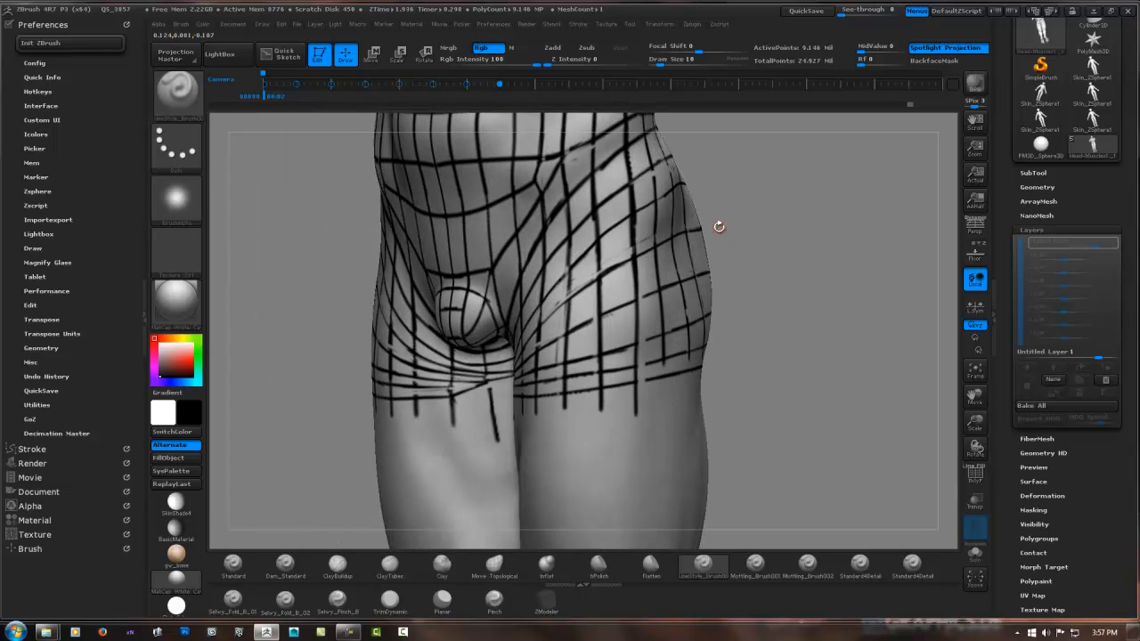
pyautogui.moveTo(703, 295); pyautogui.dragTo(615, 305)
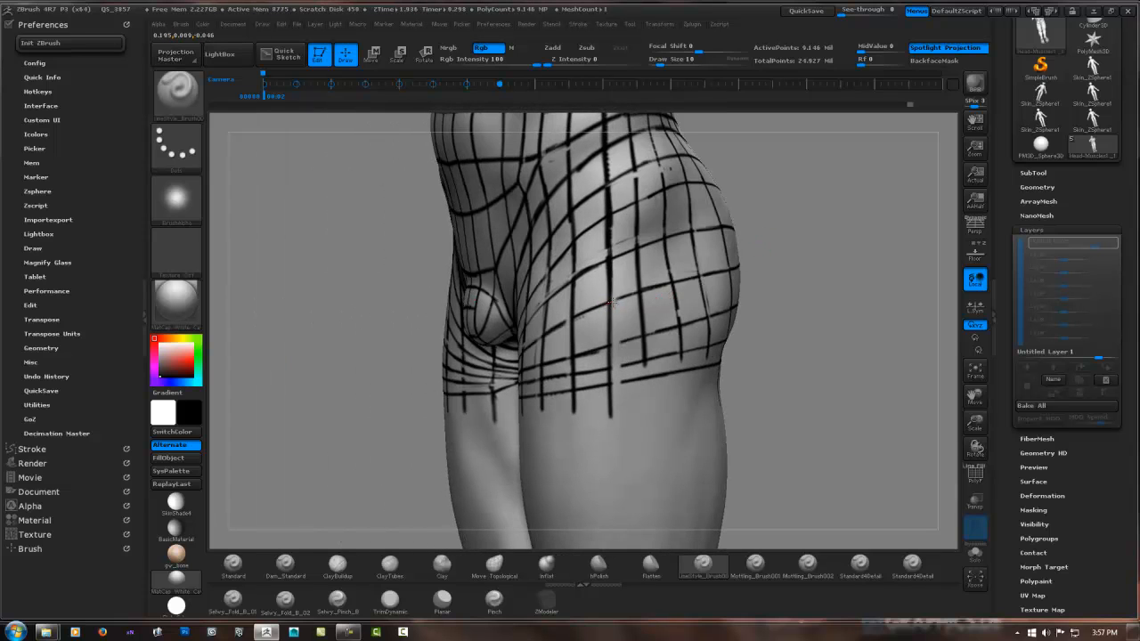
pyautogui.moveTo(676, 318); pyautogui.dragTo(580, 357, button='right')
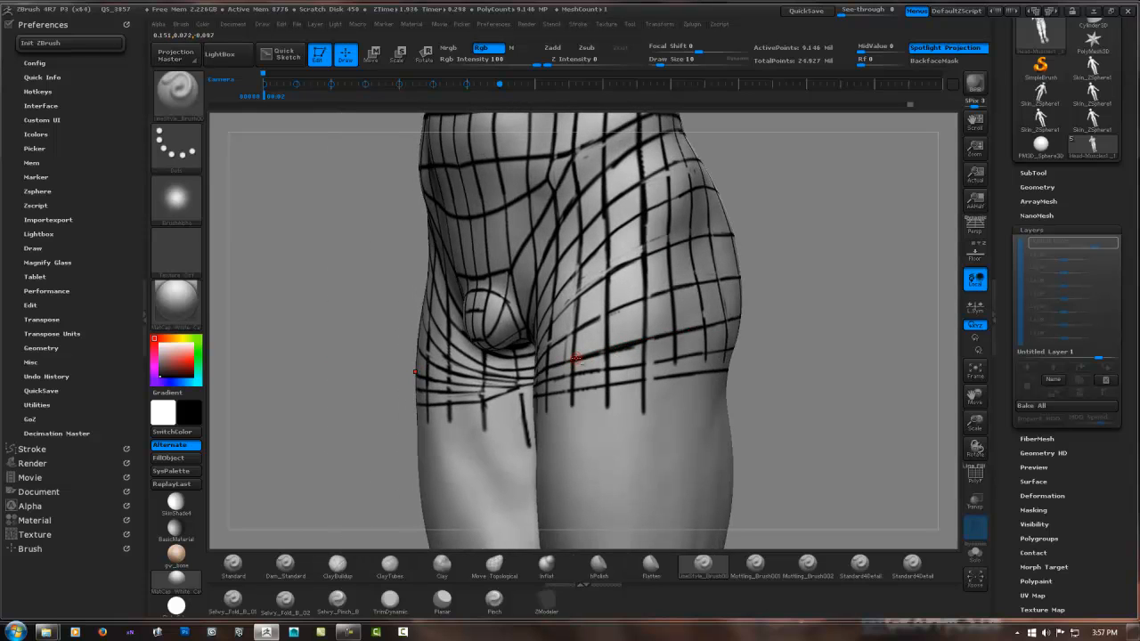
# Step: Repaint the lowest cross line slightly lower across the back of the thigh and remove the old line just above it
pyautogui.moveTo(742, 327)
pyautogui.mouseDown(button='right')
pyautogui.moveTo(640, 343)
pyautogui.moveTo(656, 333)
pyautogui.moveTo(751, 347)
pyautogui.moveTo(693, 352)
pyautogui.moveTo(870, 371)
pyautogui.mouseUp(button='right')
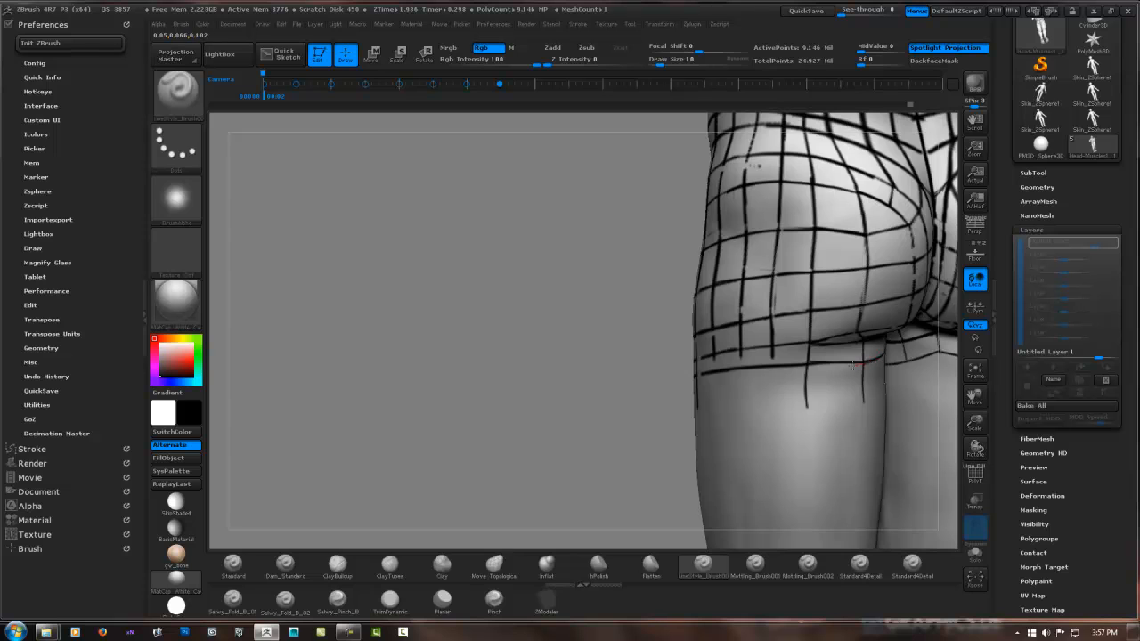
pyautogui.moveTo(809, 372); pyautogui.dragTo(739, 379)
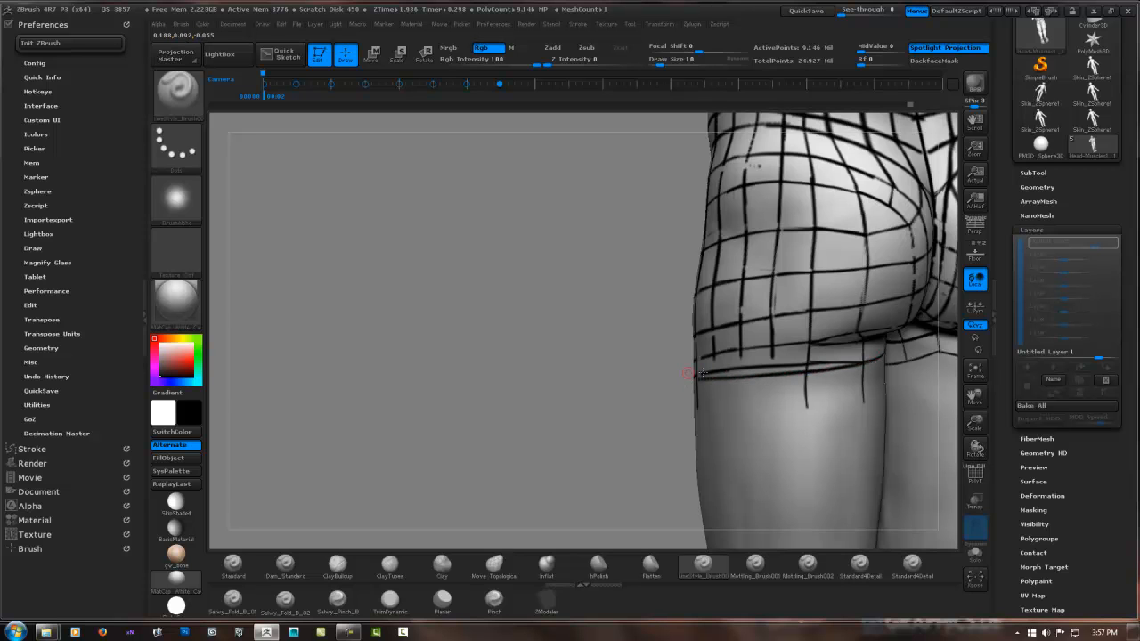
pyautogui.moveTo(701, 373); pyautogui.dragTo(584, 360, button='right')
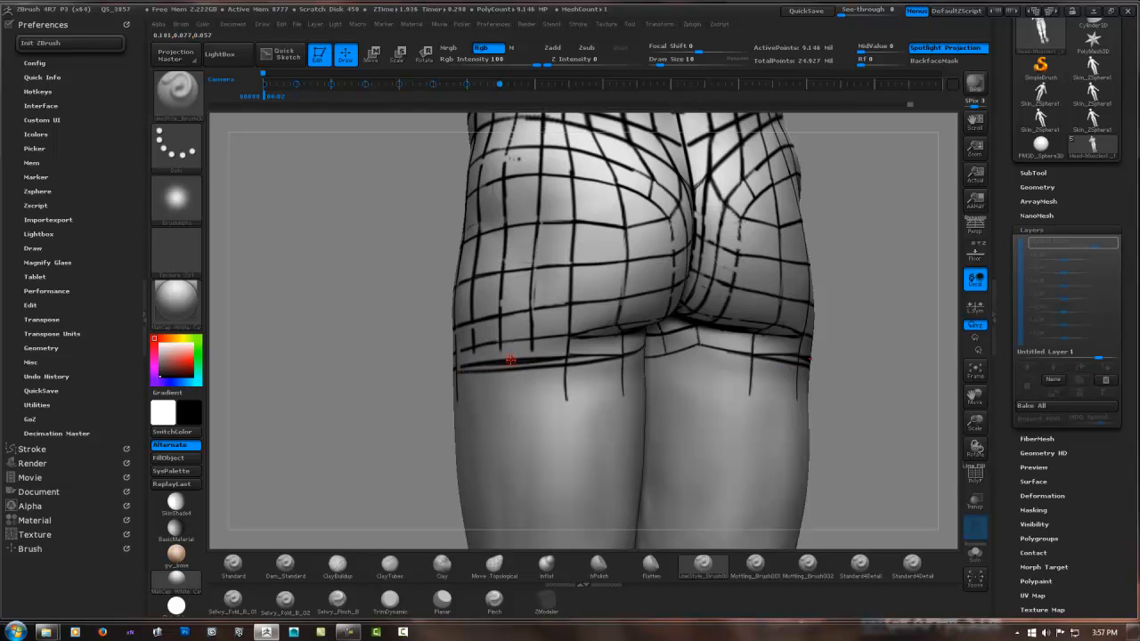
pyautogui.press('ctrl')
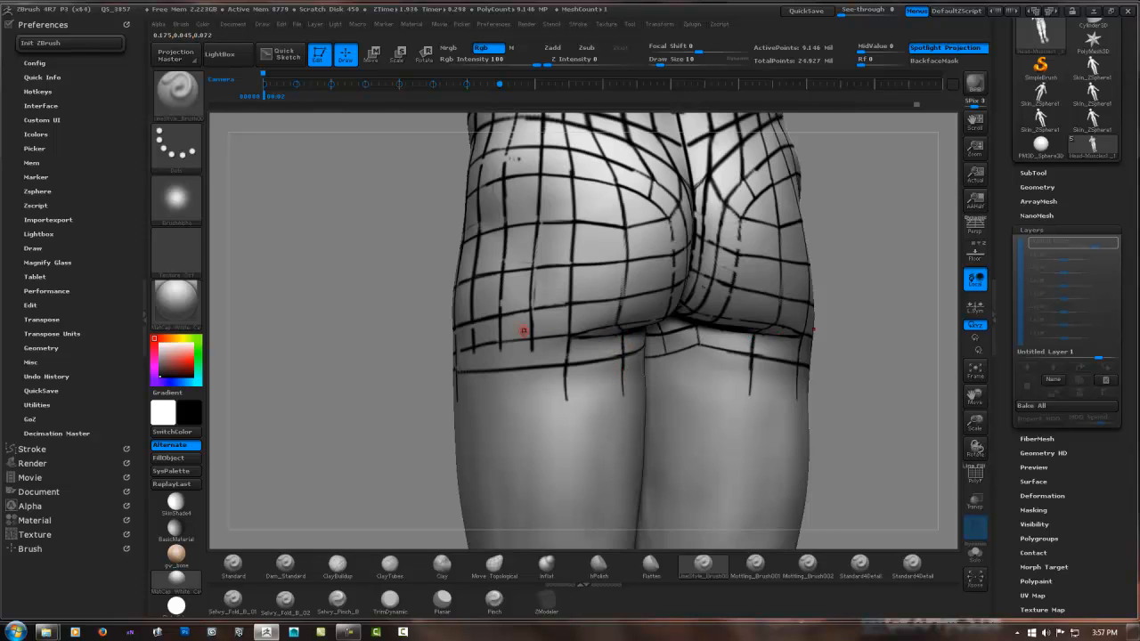
# Step: Extend the three vertical lines on the outer and back thigh straight down through the lowest cross line
pyautogui.moveTo(524, 330); pyautogui.dragTo(531, 315, button='right')
pyautogui.moveTo(532, 352); pyautogui.dragTo(529, 408)
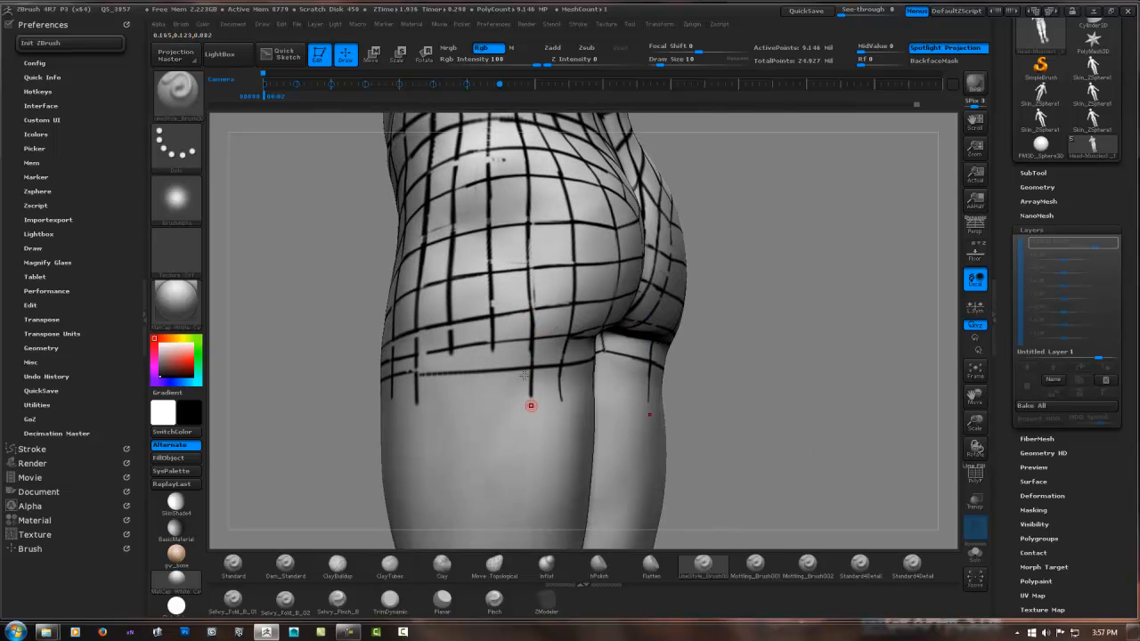
pyautogui.moveTo(493, 317); pyautogui.dragTo(494, 411)
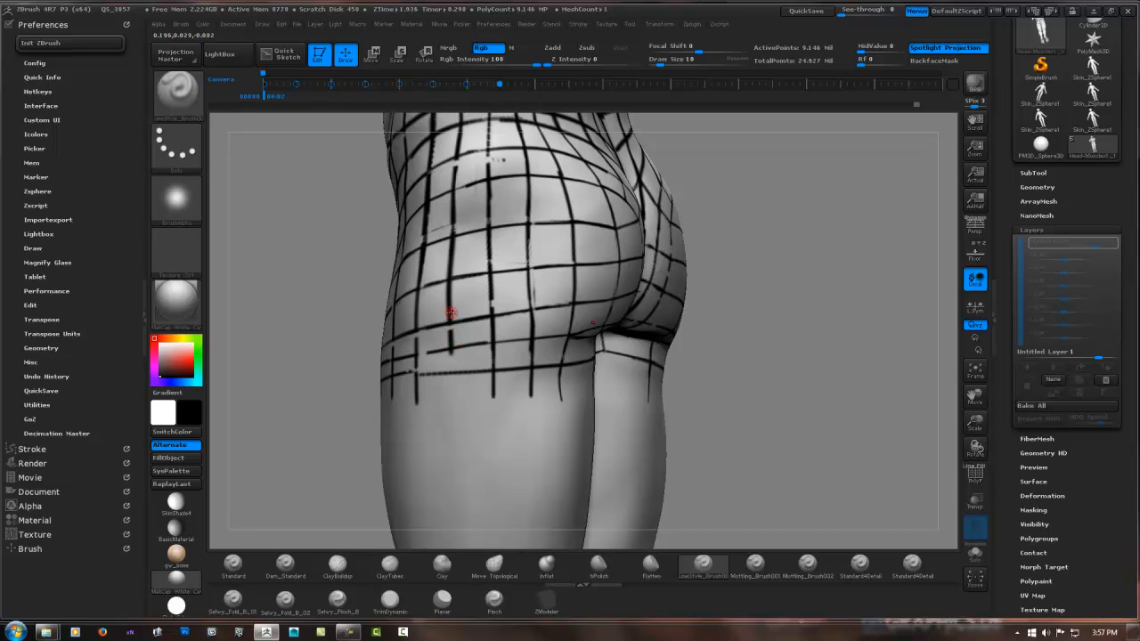
pyautogui.moveTo(451, 313); pyautogui.dragTo(457, 394)
pyautogui.moveTo(453, 364)
pyautogui.mouseDown(button='right')
pyautogui.moveTo(467, 354)
pyautogui.moveTo(463, 331)
pyautogui.moveTo(443, 313)
pyautogui.mouseUp(button='right')
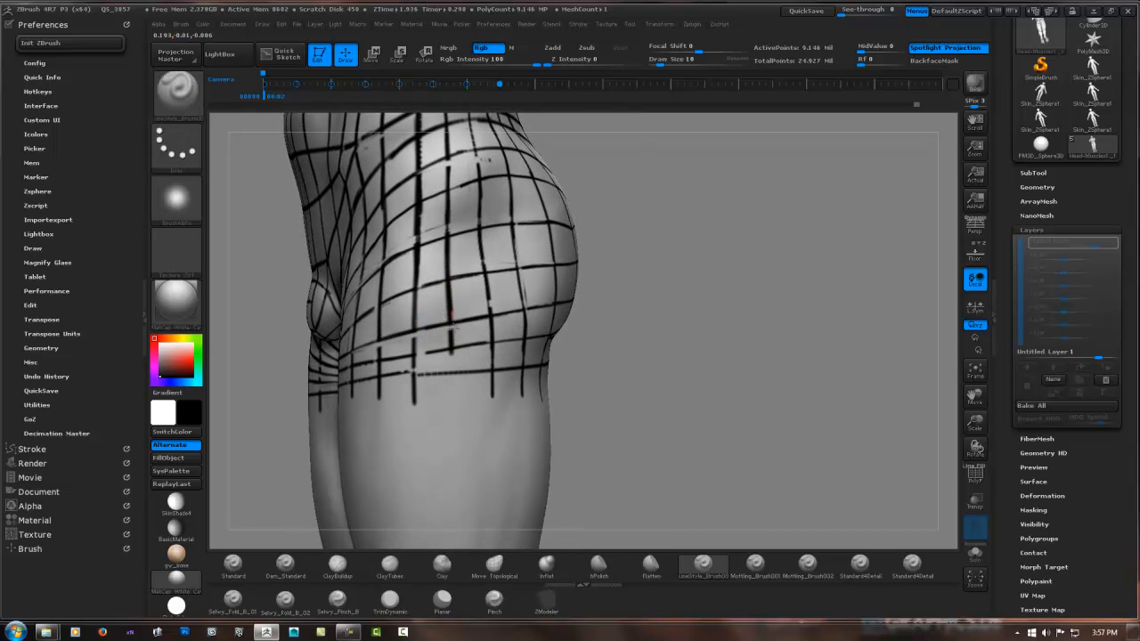
pyautogui.moveTo(452, 326); pyautogui.dragTo(458, 395)
pyautogui.moveTo(453, 298)
pyautogui.mouseDown()
pyautogui.moveTo(448, 285)
pyautogui.moveTo(449, 352)
pyautogui.mouseUp()
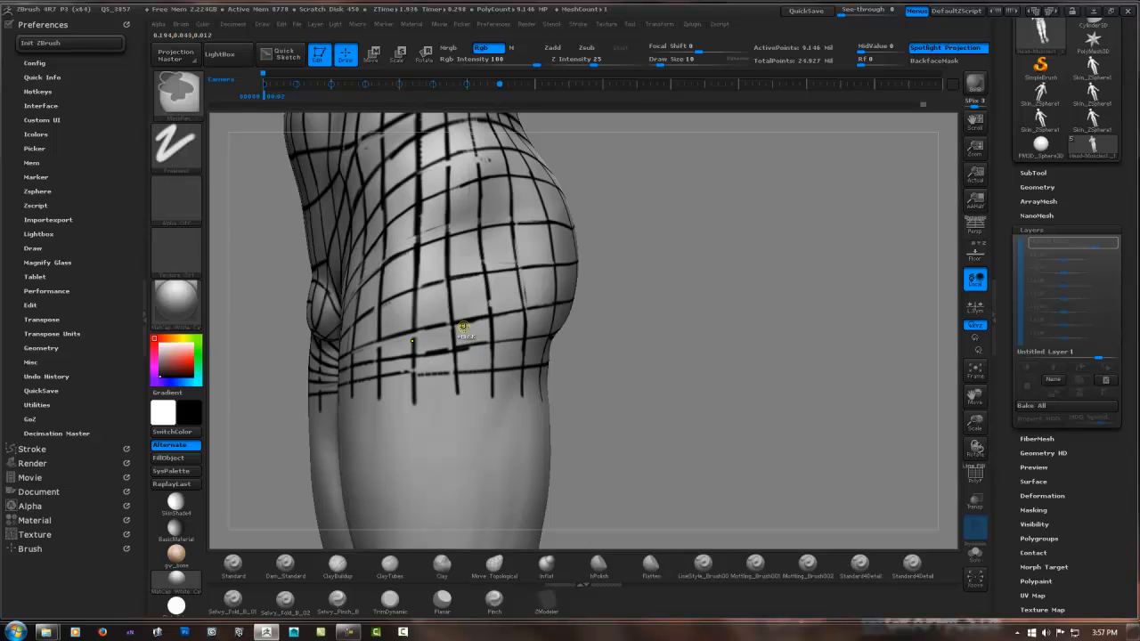
pyautogui.hotkey('ctrl', 'z')
pyautogui.hotkey('ctrl', 'z')
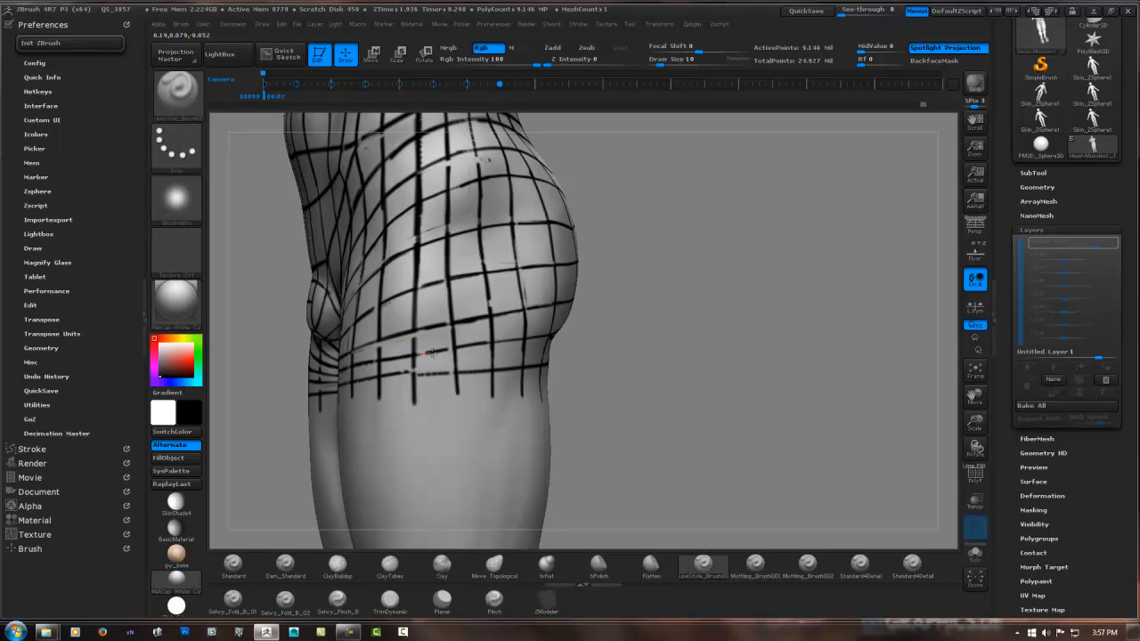
# Step: Repaint the broken cross line segments on the side of the thigh and carry the lowest cross line around from the front thigh
pyautogui.moveTo(472, 345); pyautogui.dragTo(677, 346)
pyautogui.moveTo(447, 358); pyautogui.dragTo(415, 387)
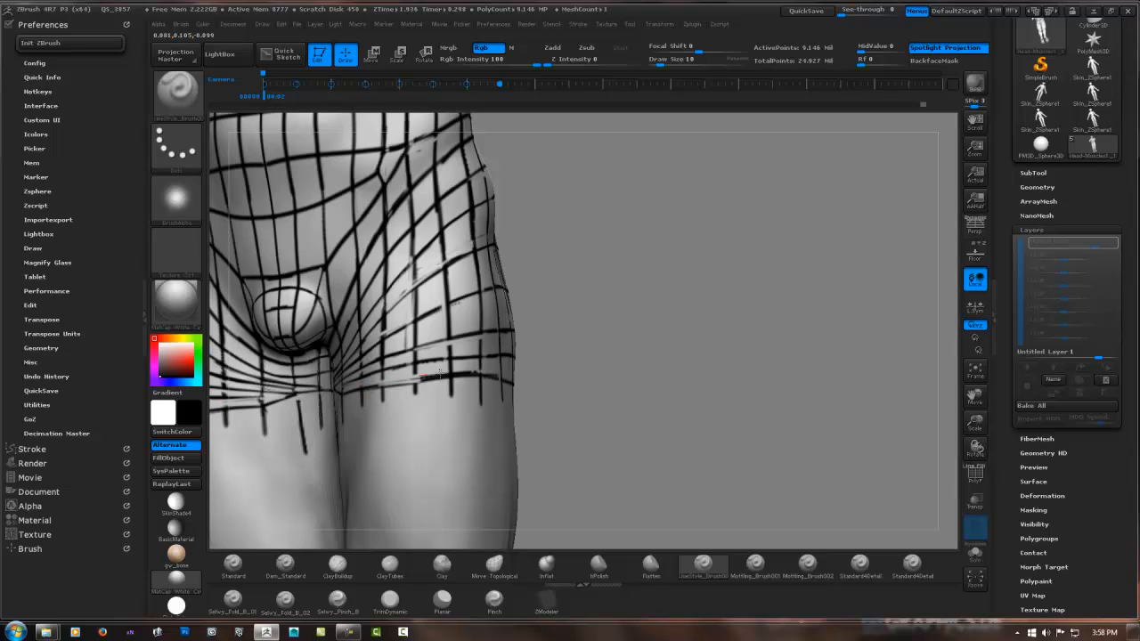
pyautogui.moveTo(497, 367); pyautogui.dragTo(414, 379, button='right')
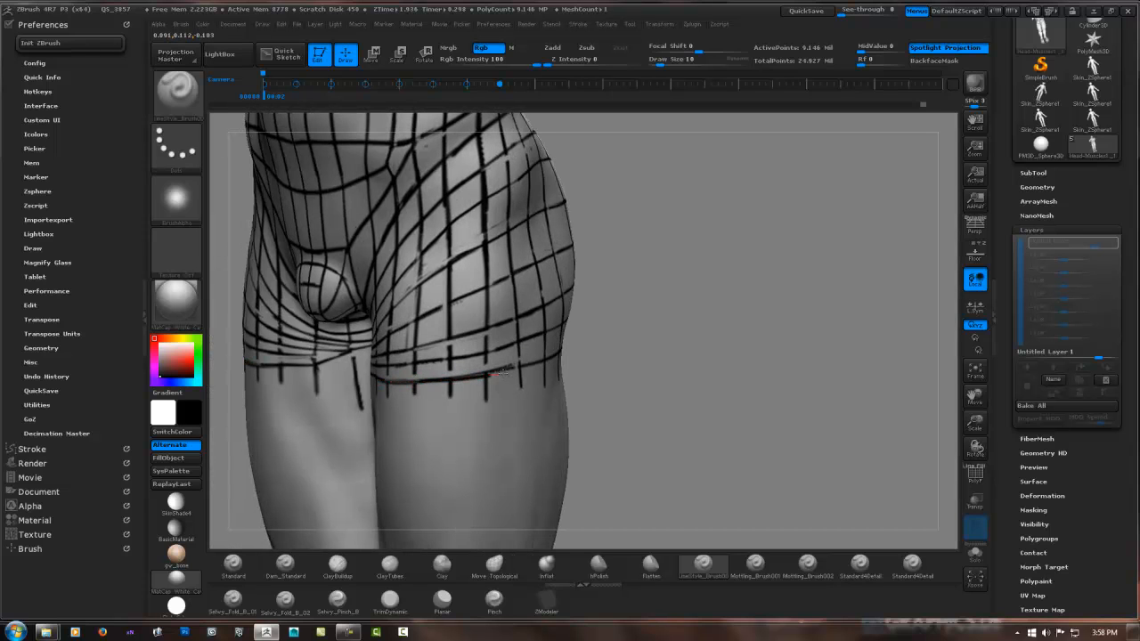
pyautogui.moveTo(549, 353); pyautogui.dragTo(458, 365, button='right')
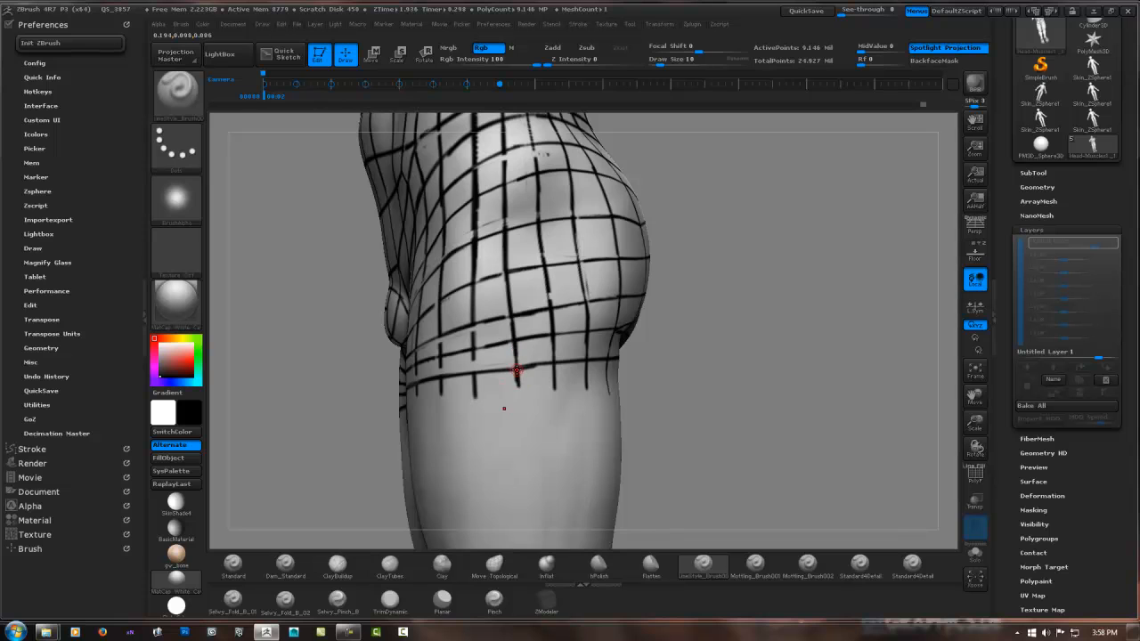
# Step: Repaint the vertical line down the middle of the front thigh to the lowest cross line
pyautogui.moveTo(733, 334); pyautogui.dragTo(493, 338, button='right')
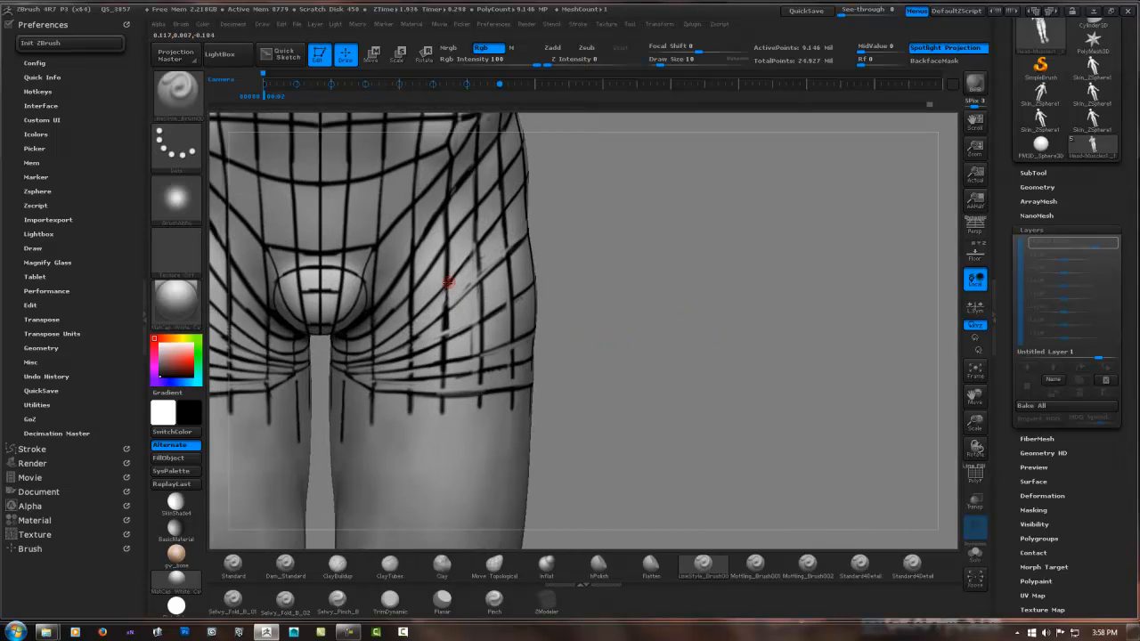
pyautogui.moveTo(444, 281); pyautogui.dragTo(442, 389)
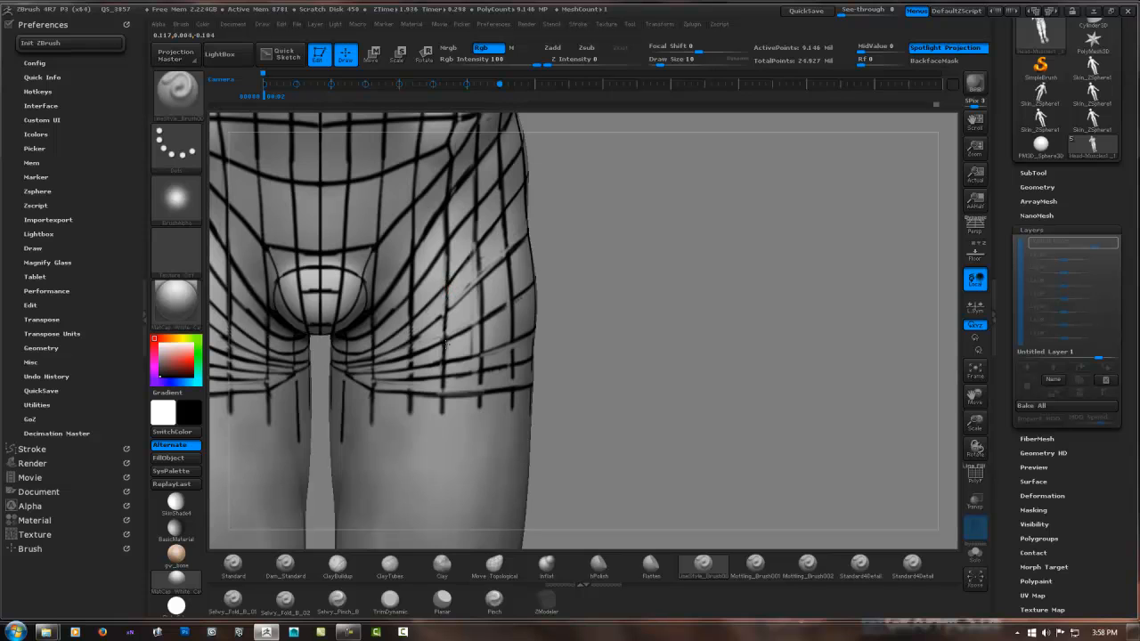
pyautogui.keyDown('ctrl'); pyautogui.moveTo(603, 288); pyautogui.dragTo(582, 265, button='right'); pyautogui.keyUp('ctrl')
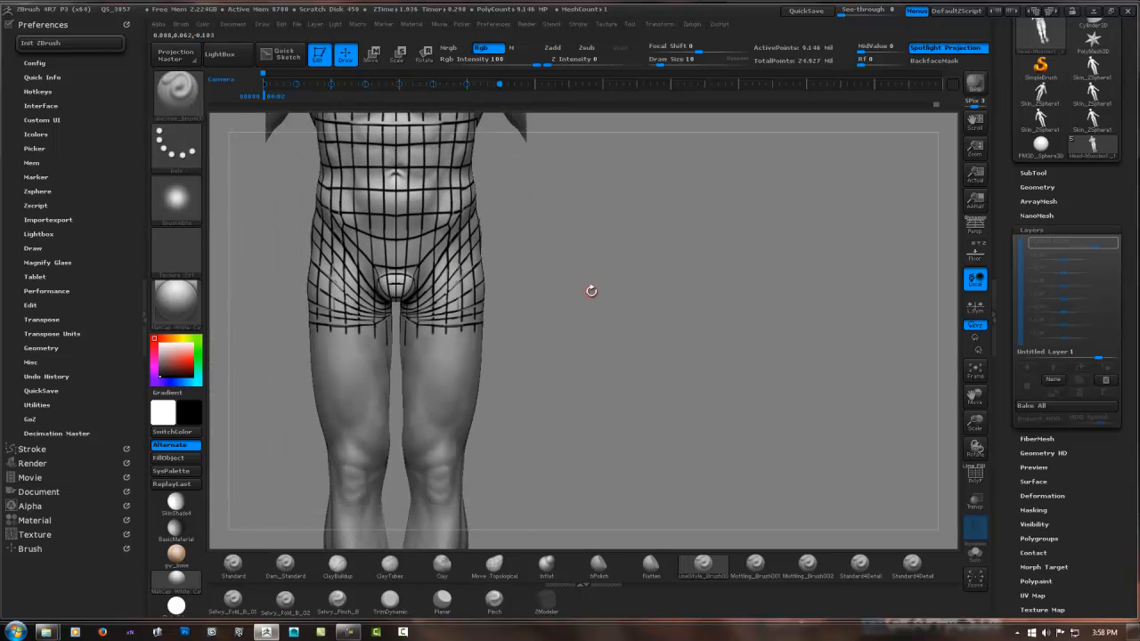
pyautogui.keyDown('ctrl'); pyautogui.moveTo(413, 323); pyautogui.dragTo(440, 359, button='right'); pyautogui.keyUp('ctrl')
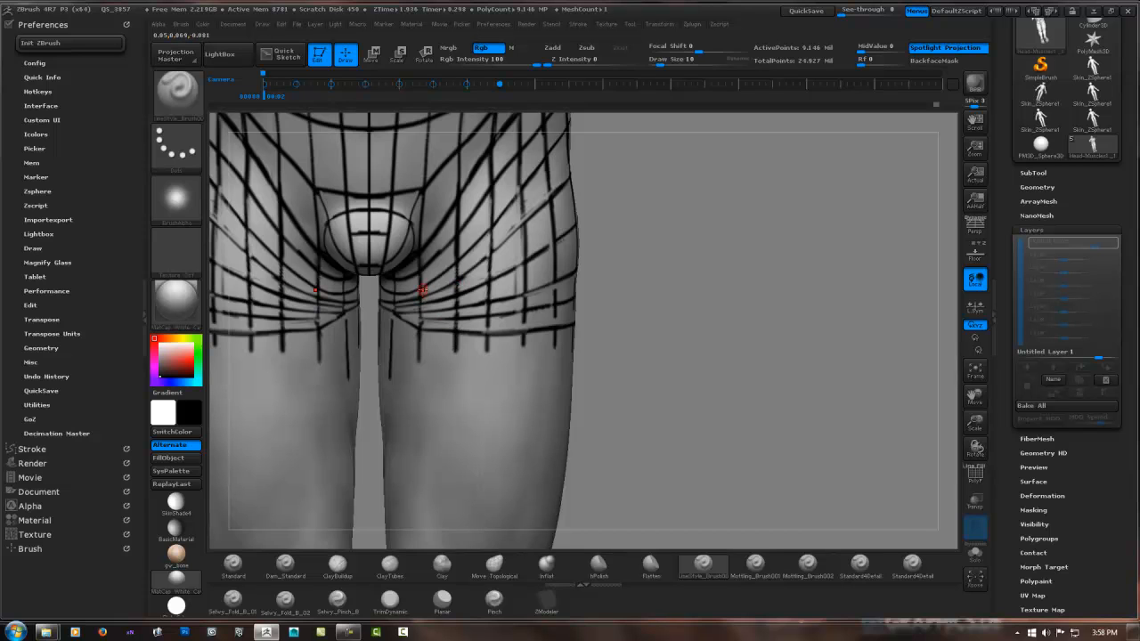
pyautogui.moveTo(543, 277)
pyautogui.keyDown('ctrl'); pyautogui.mouseDown(button='right')
pyautogui.moveTo(580, 282)
pyautogui.moveTo(606, 211)
pyautogui.mouseUp(button='right'); pyautogui.keyUp('ctrl')
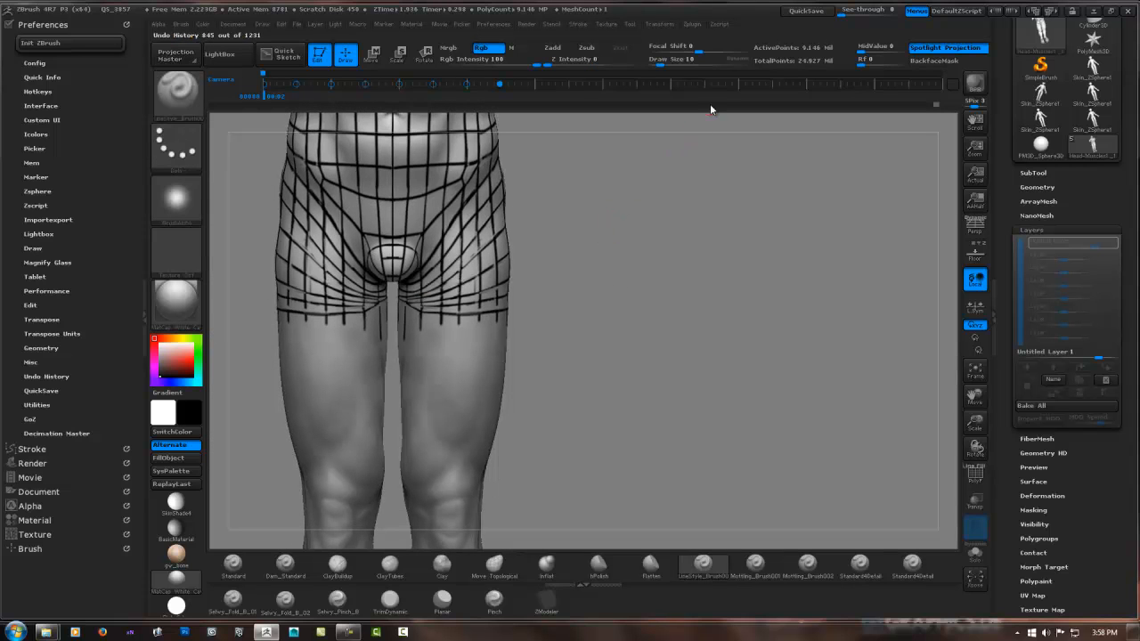